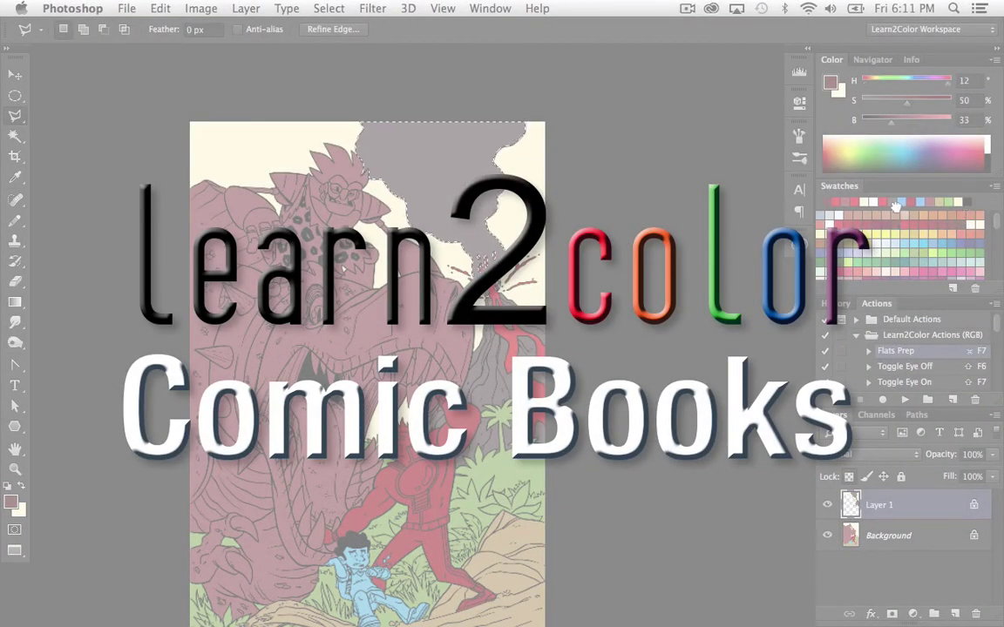
- Fill the selected volcano smoke with the muted purple from the recent swatches and clear the selection
{"action": "left_click", "coordinate": [896, 205]}
{"action": "key", "text": "alt+BackSpace"}
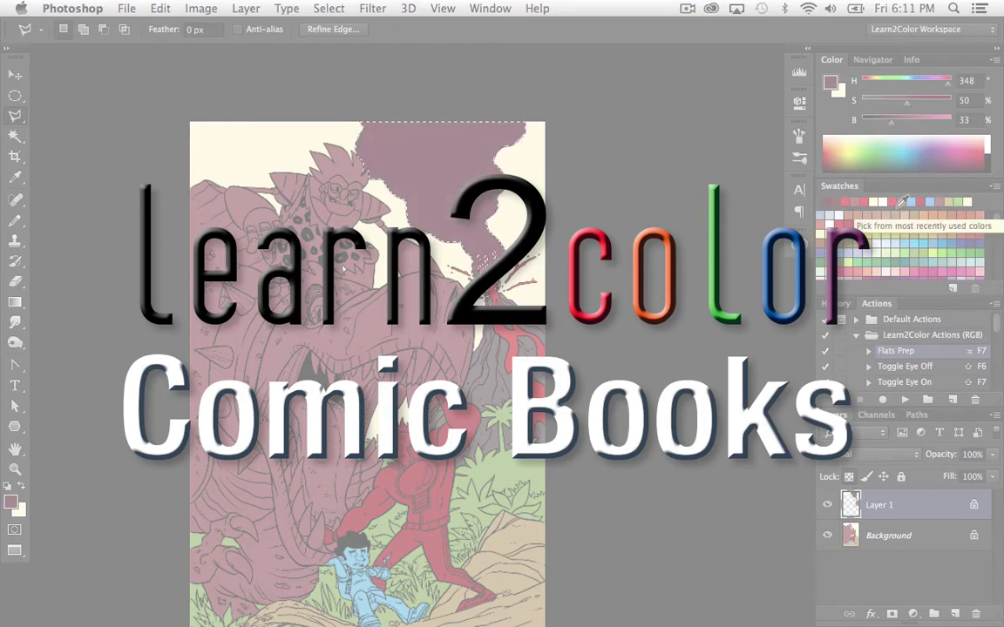
{"action": "key", "text": "super+d"}
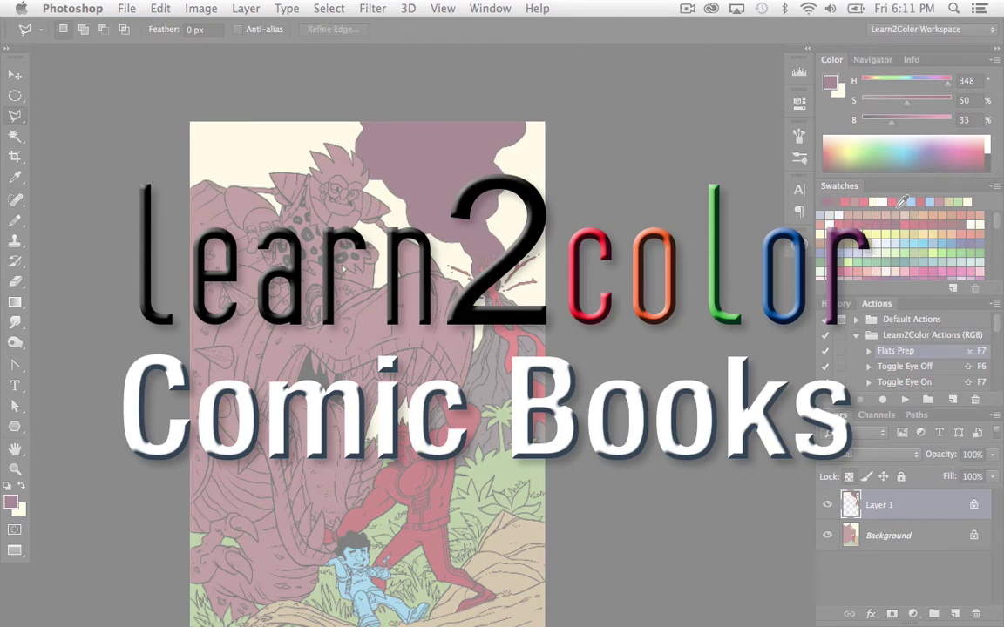
- Merge Layer 1 down into the Background layer
{"action": "key", "text": "z"}
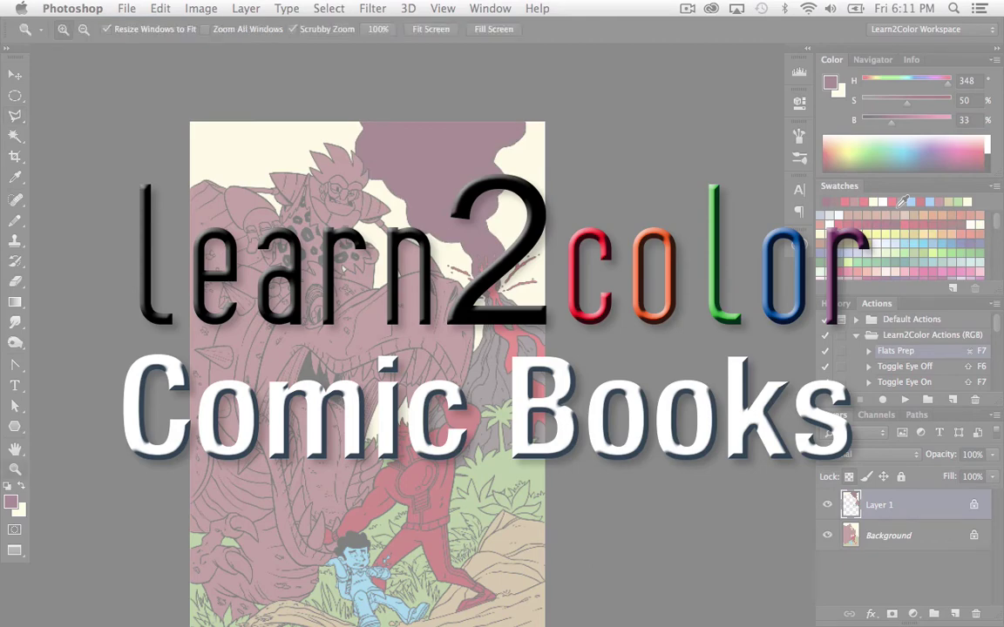
{"action": "left_click_drag", "start_coordinate": [393, 342], "coordinate": [418, 346]}
{"action": "left_click_drag", "start_coordinate": [540, 340], "coordinate": [558, 353]}
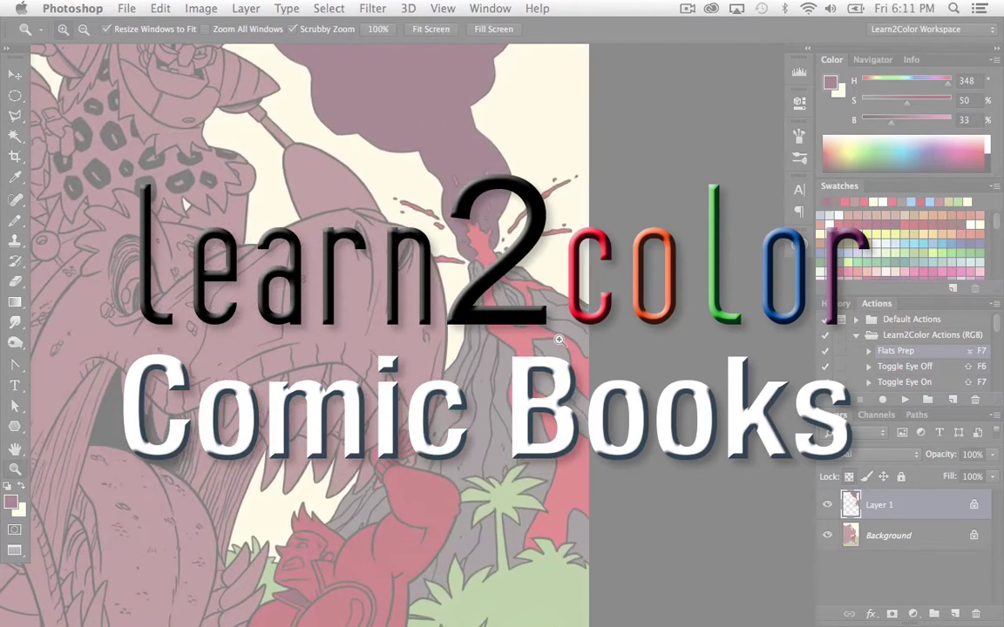
{"action": "left_click_drag", "start_coordinate": [160, 196], "coordinate": [251, 268]}
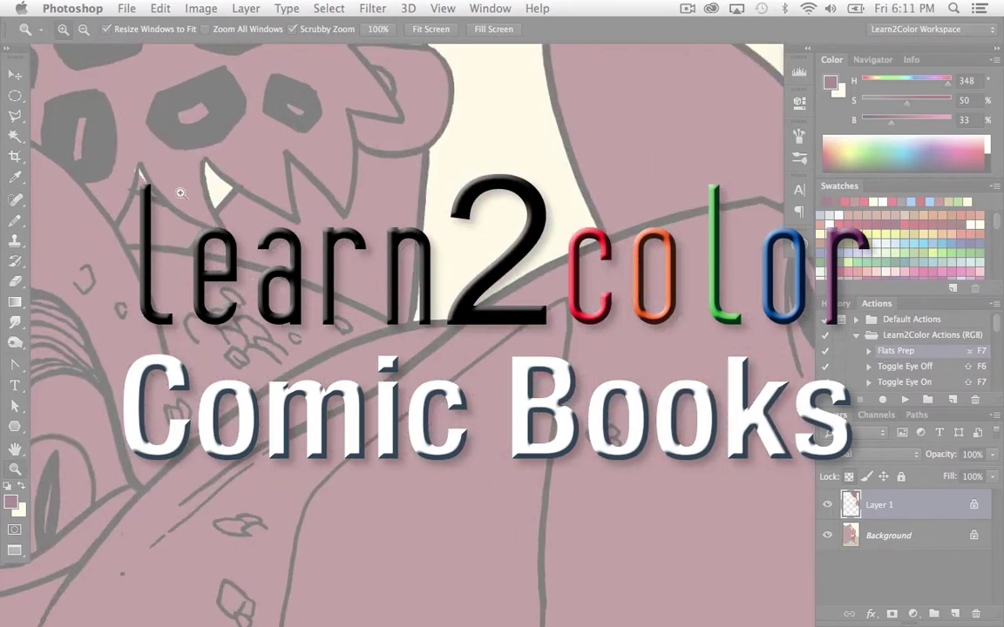
{"action": "left_click_drag", "start_coordinate": [180, 196], "coordinate": [373, 357]}
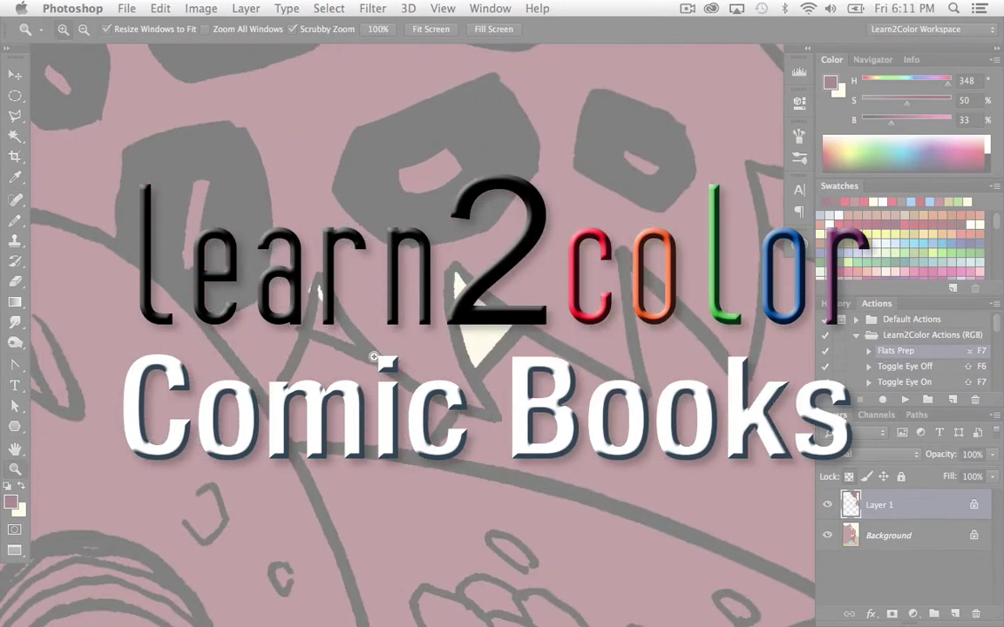
{"action": "key", "text": "super+0"}
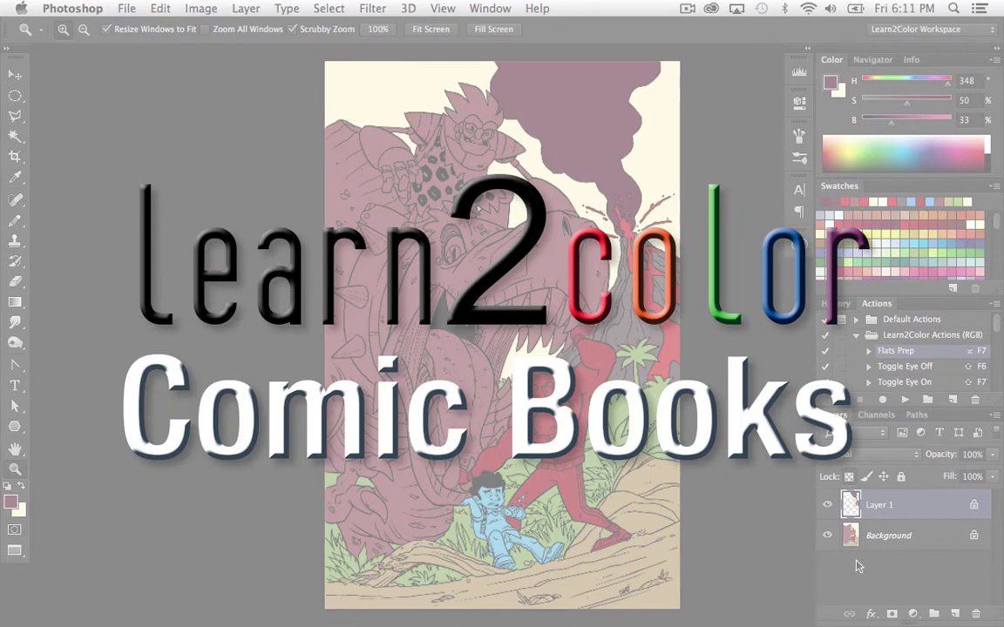
{"action": "key", "text": "super+e"}
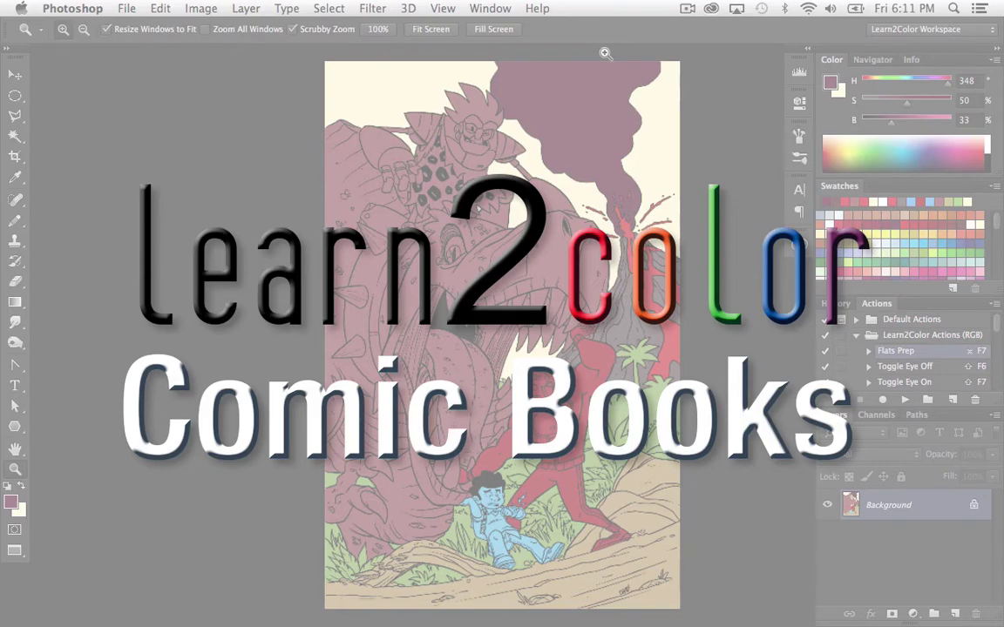
- Lasso the stray cream sliver beside the small spike below the spotted fur, fill it with the sampled surrounding mauve, and deselect
{"action": "left_click_drag", "start_coordinate": [485, 196], "coordinate": [610, 196]}
{"action": "left_click_drag", "start_coordinate": [366, 330], "coordinate": [448, 332]}
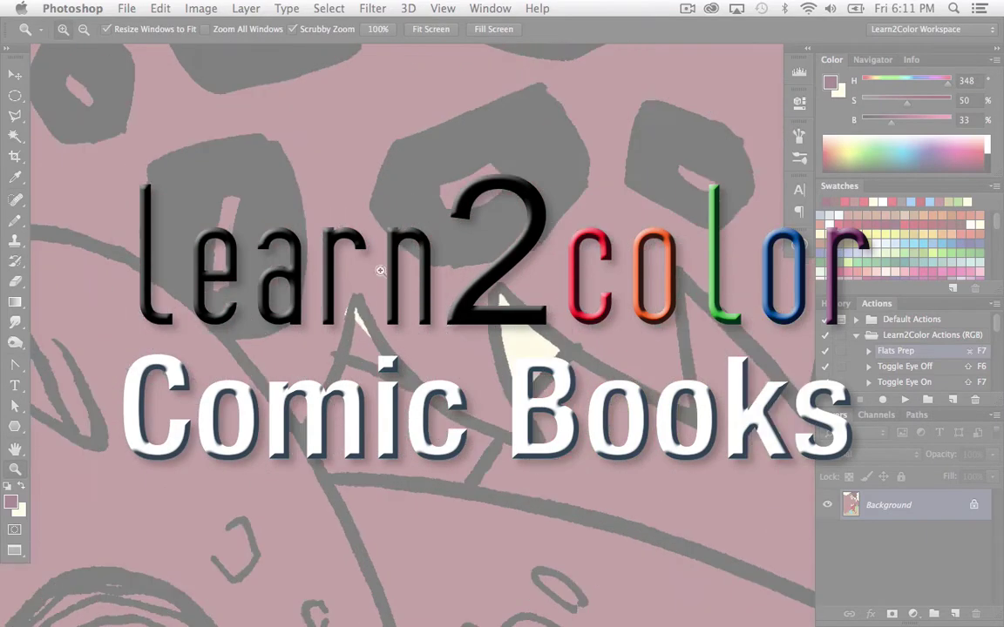
{"action": "left_click", "coordinate": [380, 271]}
{"action": "key", "text": "l"}
{"action": "mouse_move", "coordinate": [364, 188]}
{"action": "left_mouse_down"}
{"action": "mouse_move", "coordinate": [366, 261]}
{"action": "mouse_move", "coordinate": [332, 229]}
{"action": "mouse_move", "coordinate": [364, 188]}
{"action": "left_mouse_up"}
{"action": "key", "text": "i"}
{"action": "left_click", "coordinate": [490, 255]}
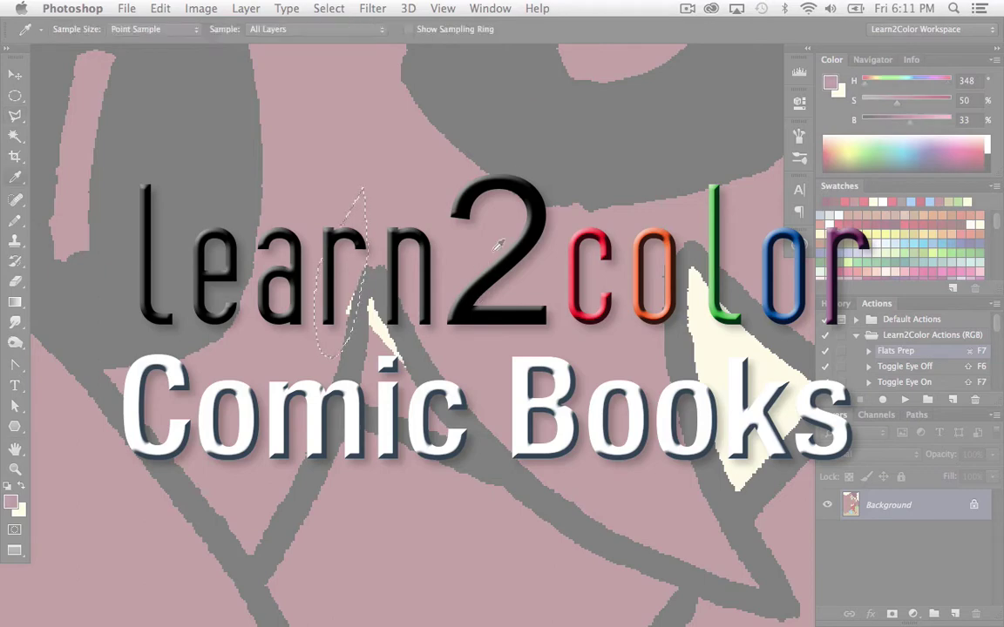
{"action": "key", "text": "alt+BackSpace"}
{"action": "key", "text": "super+d"}
- Lasso the whole small spike, fill it with the cream sampled from the neighbouring larger spike, and deselect
{"action": "key", "text": "l"}
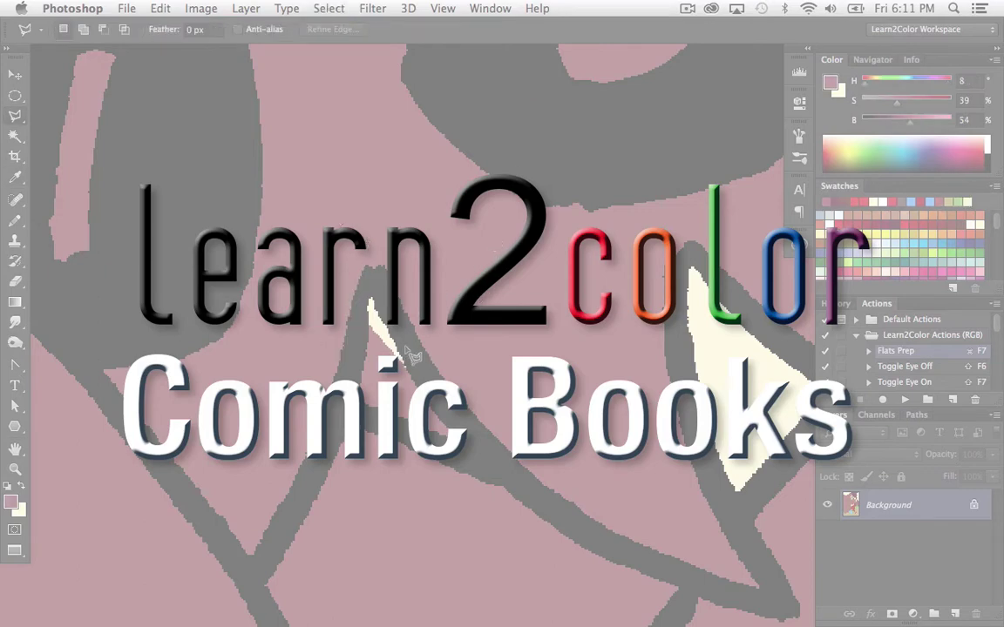
{"action": "mouse_move", "coordinate": [405, 346]}
{"action": "left_mouse_down"}
{"action": "mouse_move", "coordinate": [368, 284]}
{"action": "mouse_move", "coordinate": [369, 432]}
{"action": "mouse_move", "coordinate": [471, 455]}
{"action": "mouse_move", "coordinate": [413, 384]}
{"action": "left_mouse_up"}
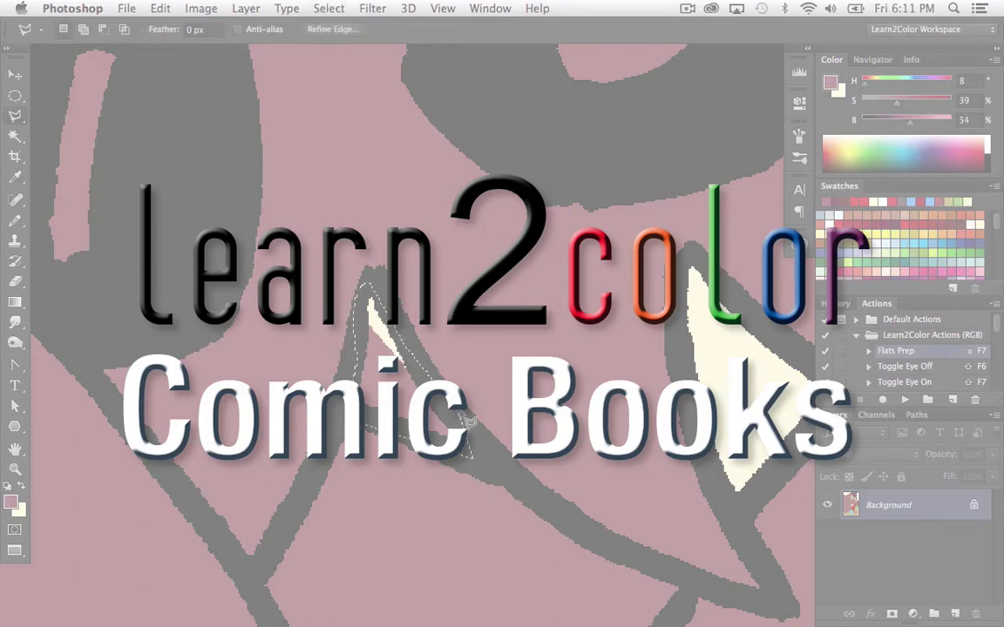
{"action": "key", "text": "i"}
{"action": "left_click", "coordinate": [724, 397]}
{"action": "key", "text": "alt+BackSpace"}
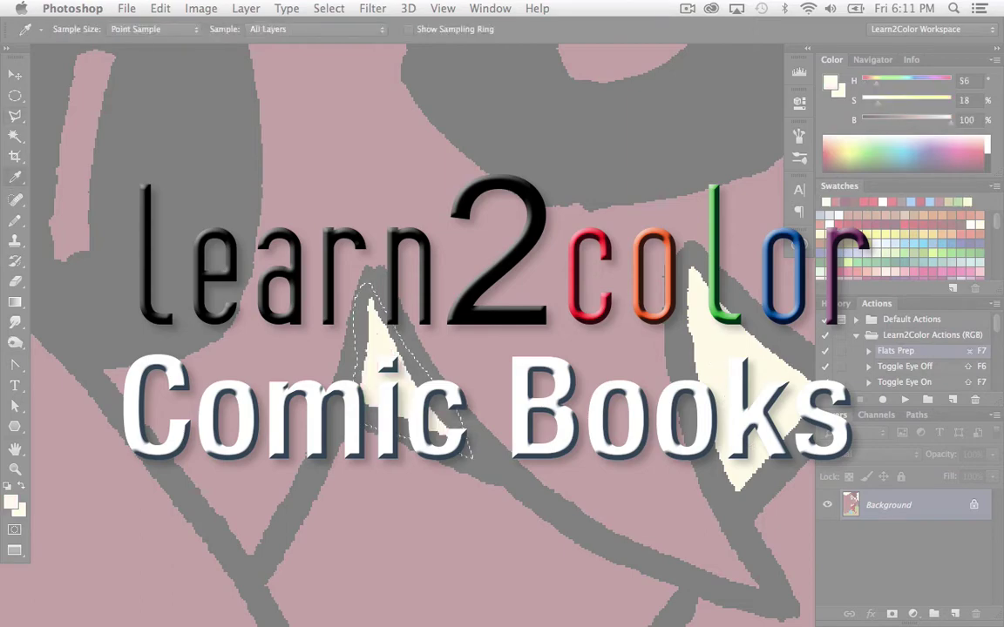
{"action": "key", "text": "super+d"}
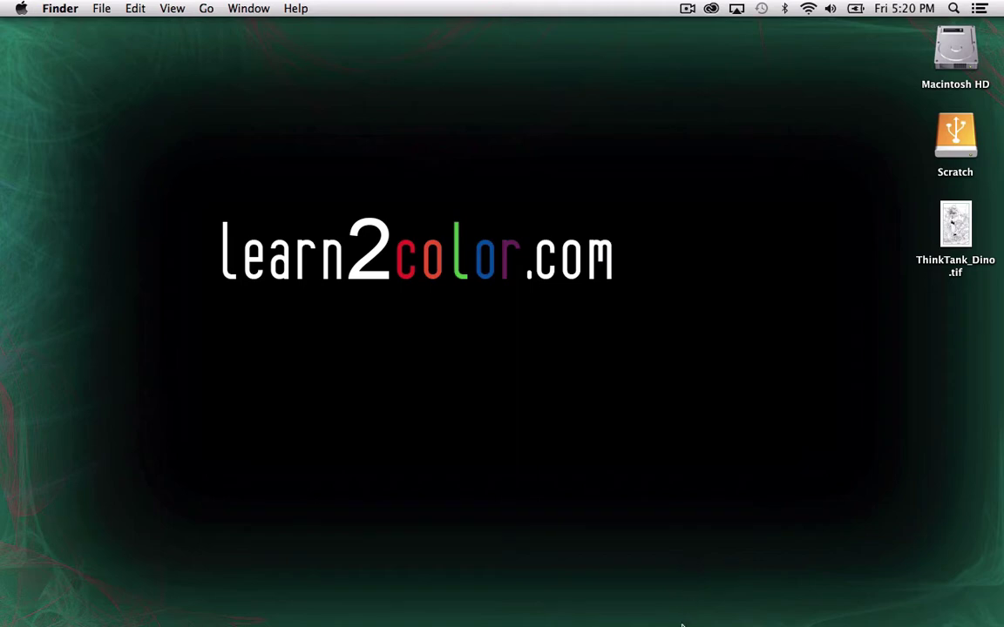
- Switch to Finder and open the Learn2Color folder inside the Work folder
{"action": "mouse_move", "coordinate": [681, 621]}
{"action": "mouse_move", "coordinate": [762, 623]}
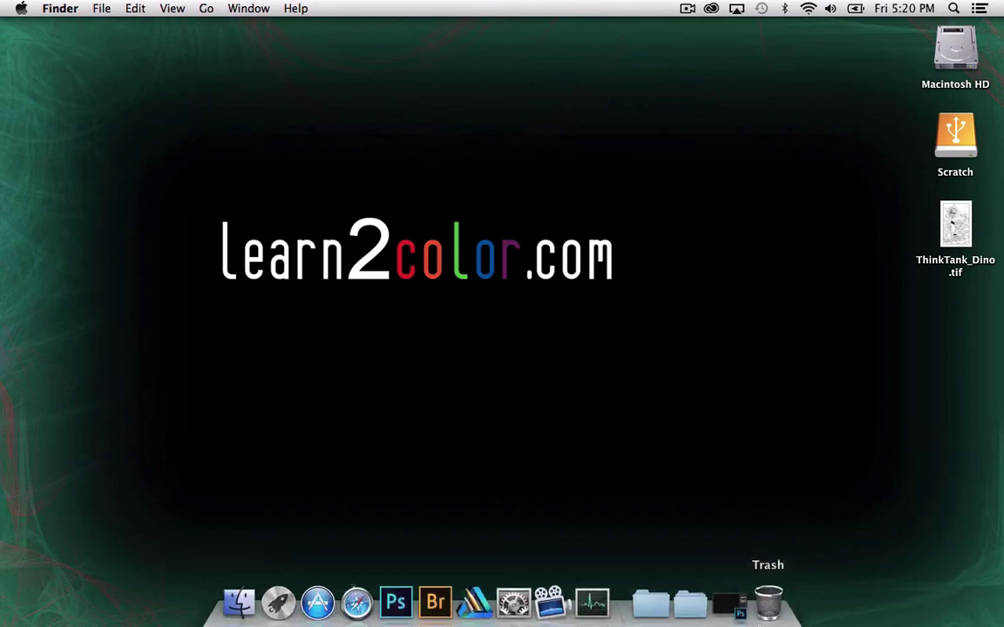
{"action": "left_click", "coordinate": [652, 604]}
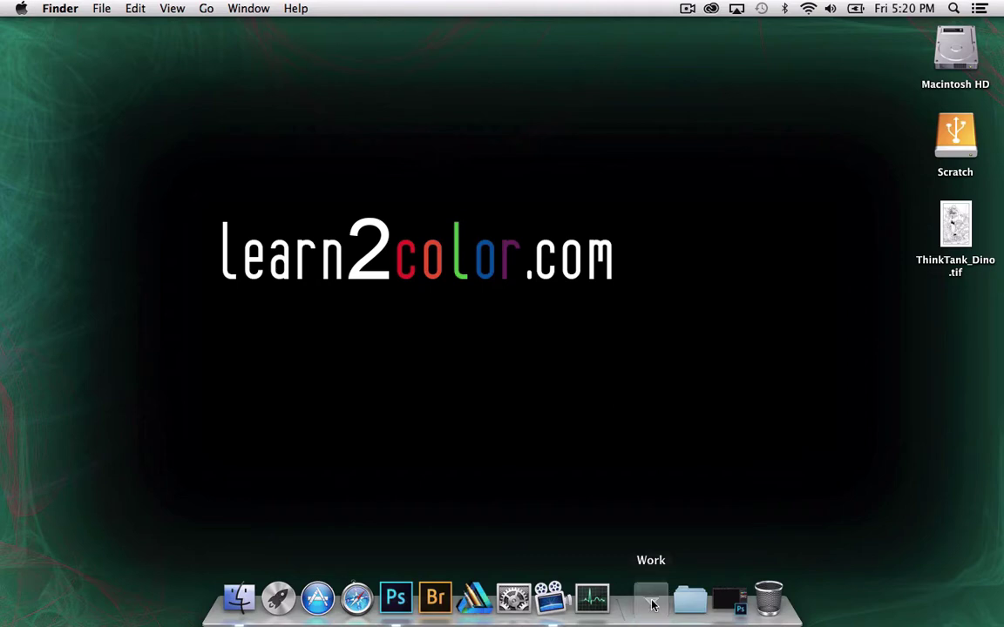
{"action": "left_click", "coordinate": [702, 505]}
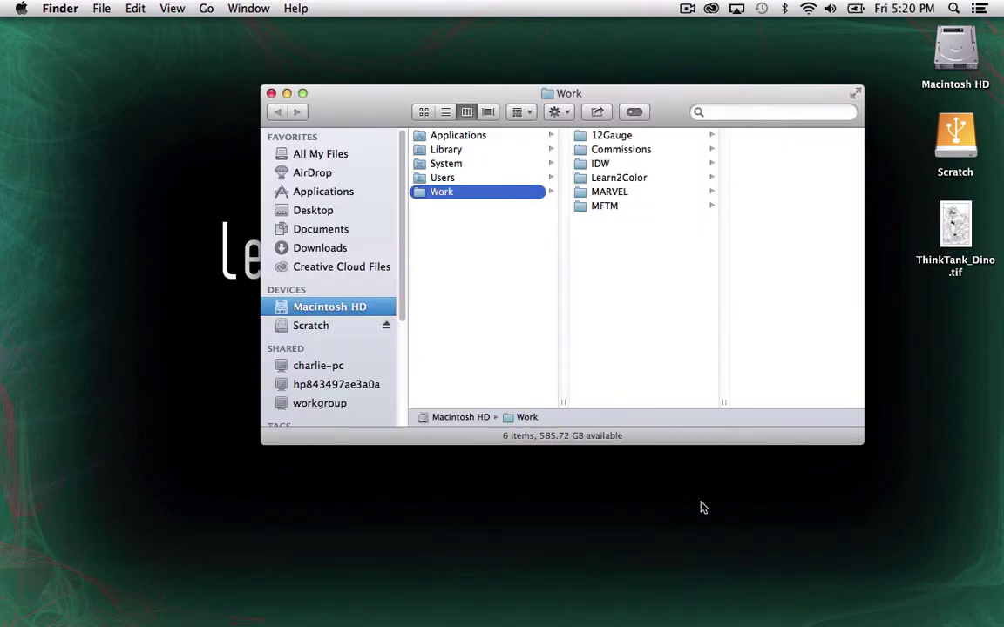
{"action": "left_click_drag", "start_coordinate": [717, 95], "coordinate": [588, 106]}
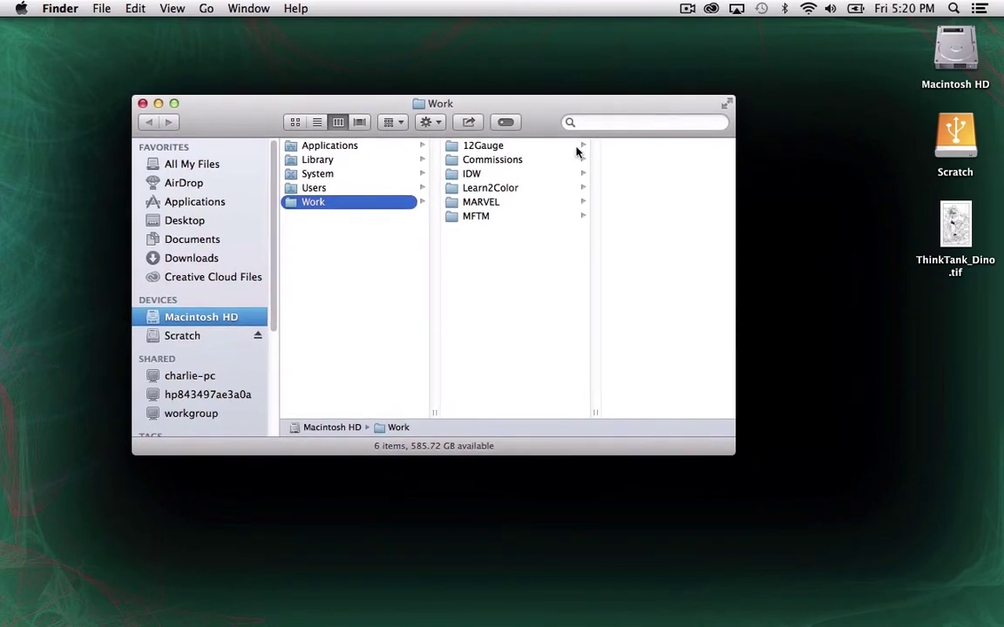
{"action": "left_click", "coordinate": [498, 189]}
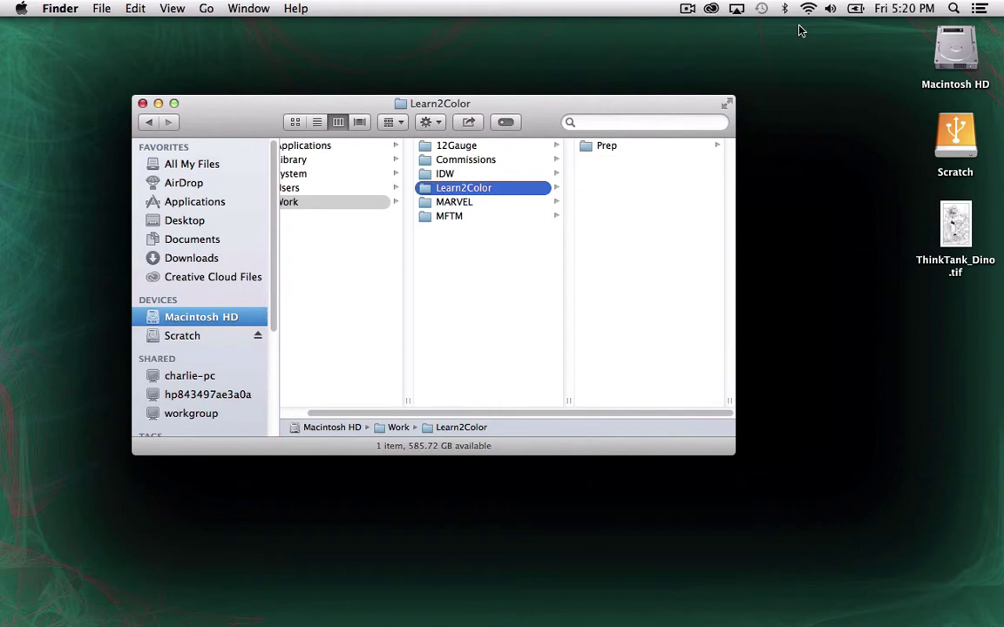
- Create a new folder named L2C101 inside Learn2Color
{"action": "key", "text": "super+shift+n"}
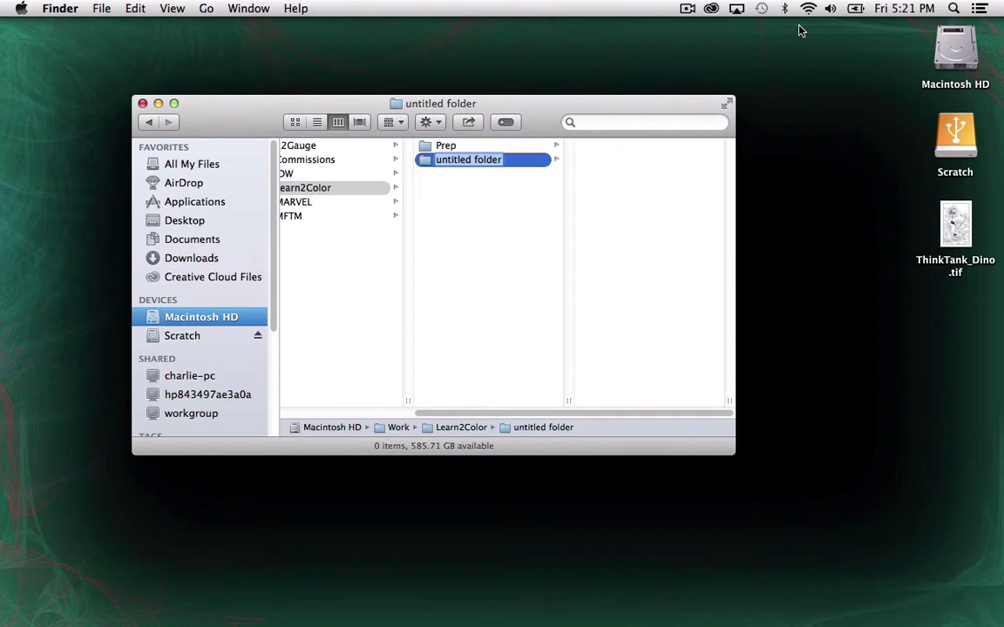
{"action": "type", "text": "L2C"}
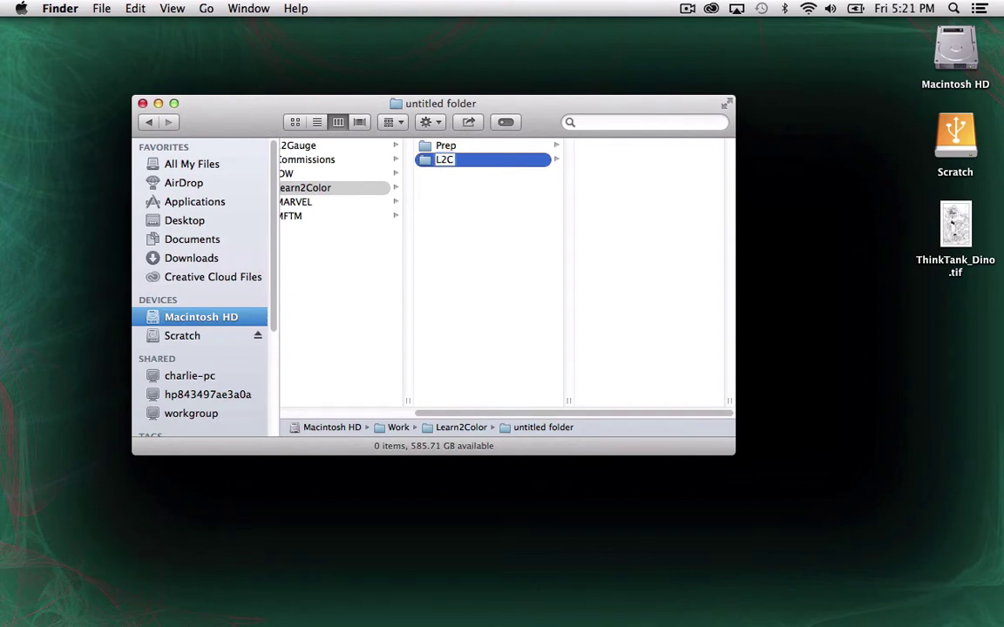
{"action": "type", "text": "101"}
{"action": "key", "text": "Return"}
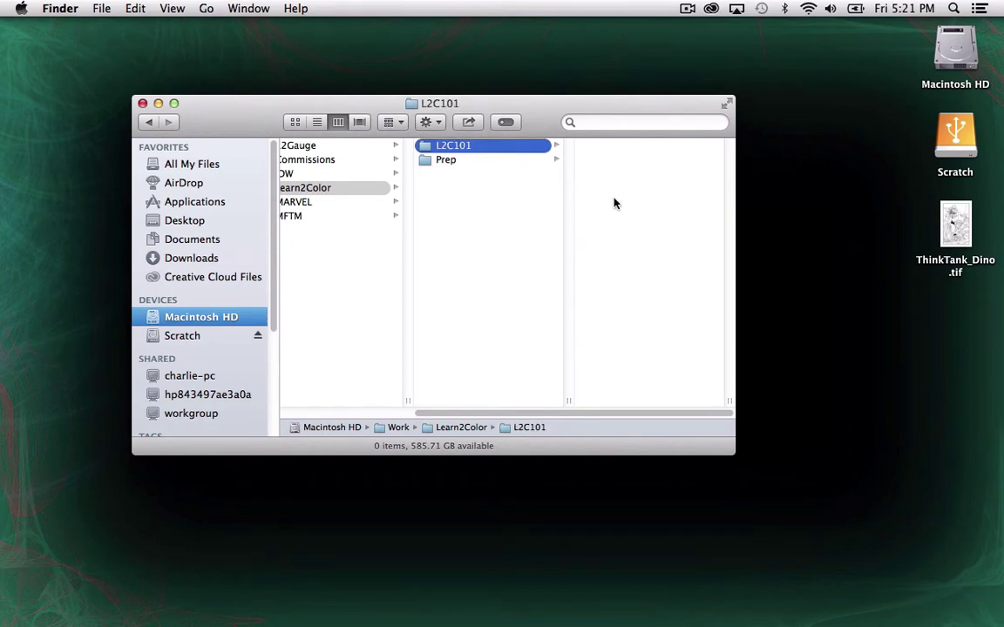
- Create a LineArt folder inside L2C101 and move ThinkTank_Dino.tif from the desktop into it
{"action": "key", "text": "super+shift+n"}
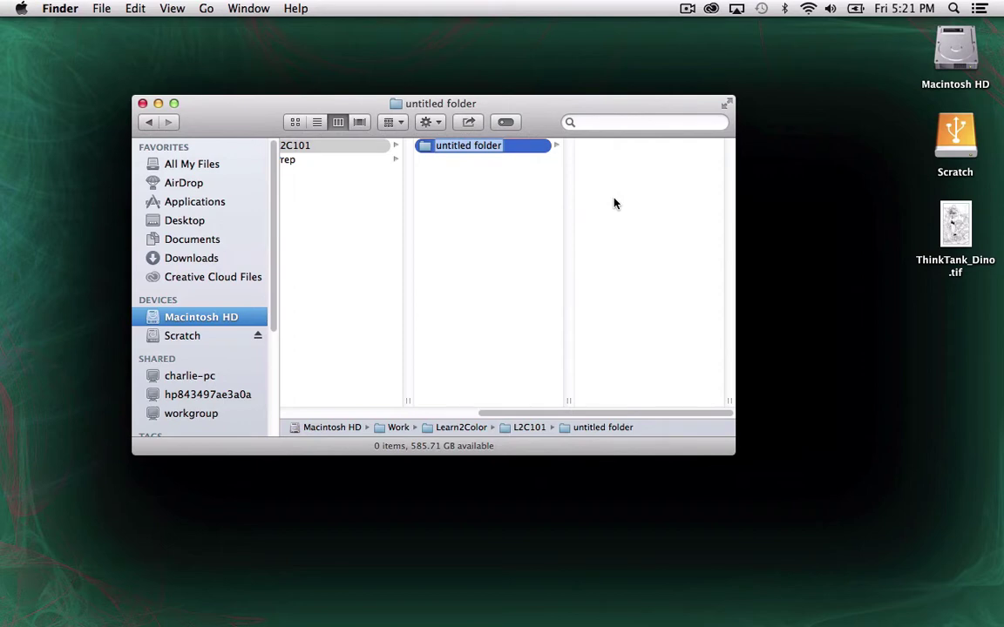
{"action": "type", "text": "Linea"}
{"action": "key", "text": "BackSpace"}
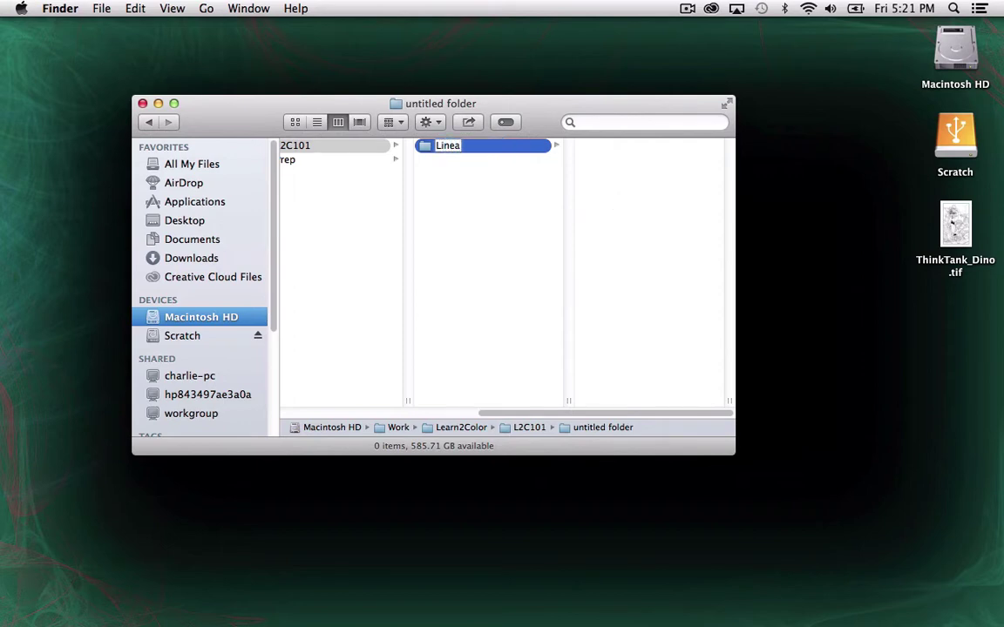
{"action": "type", "text": "Art"}
{"action": "key", "text": "Return"}
{"action": "left_click_drag", "start_coordinate": [950, 227], "coordinate": [637, 190]}
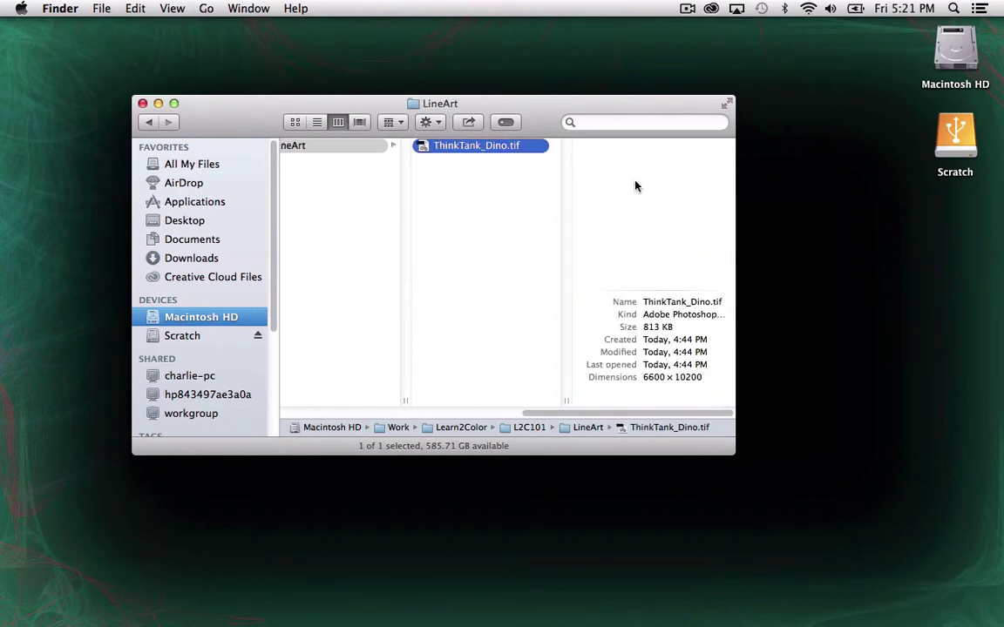
- Return to the L2C101 folder and create a subfolder named Flats
{"action": "left_click", "coordinate": [482, 290]}
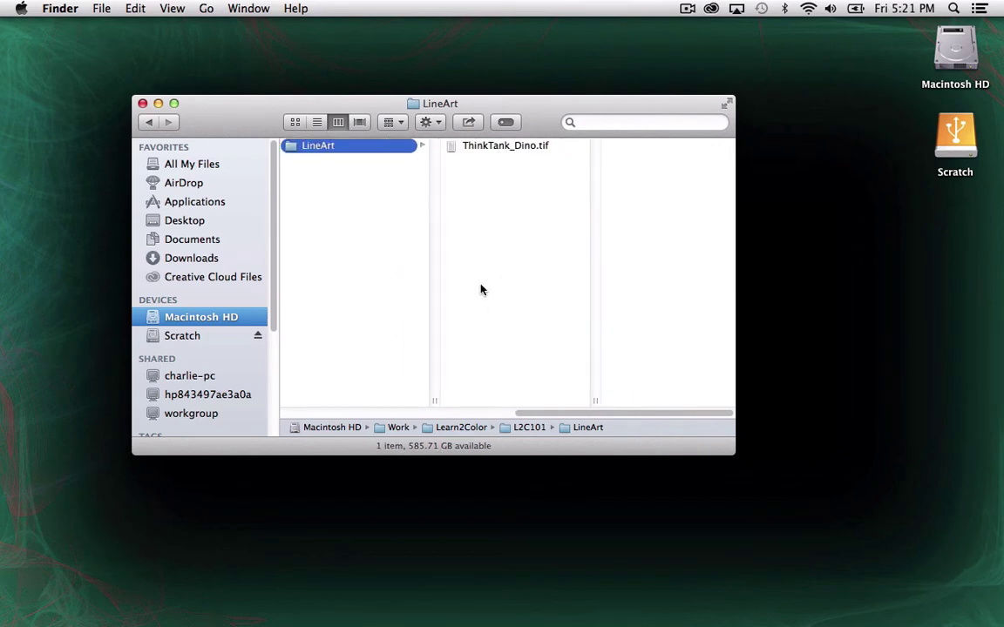
{"action": "key", "text": "super+Up"}
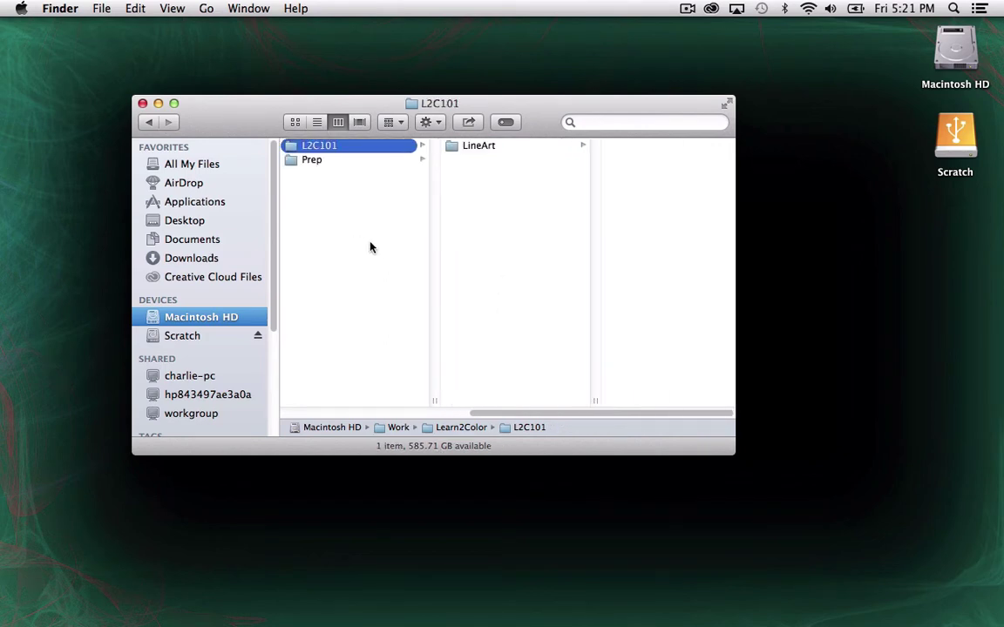
{"action": "key", "text": "super+shift+n"}
{"action": "type", "text": "FG"}
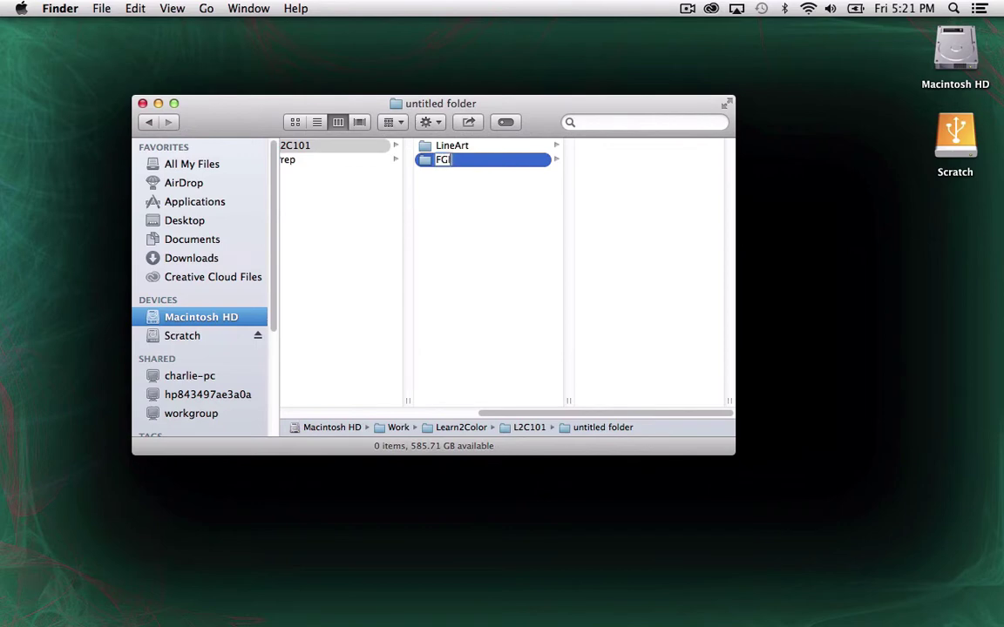
{"action": "key", "text": "BackSpace"}
{"action": "type", "text": "lats"}
{"action": "key", "text": "Return"}
- Create another subfolder named Renders inside L2C101
{"action": "key", "text": "super+shift+n"}
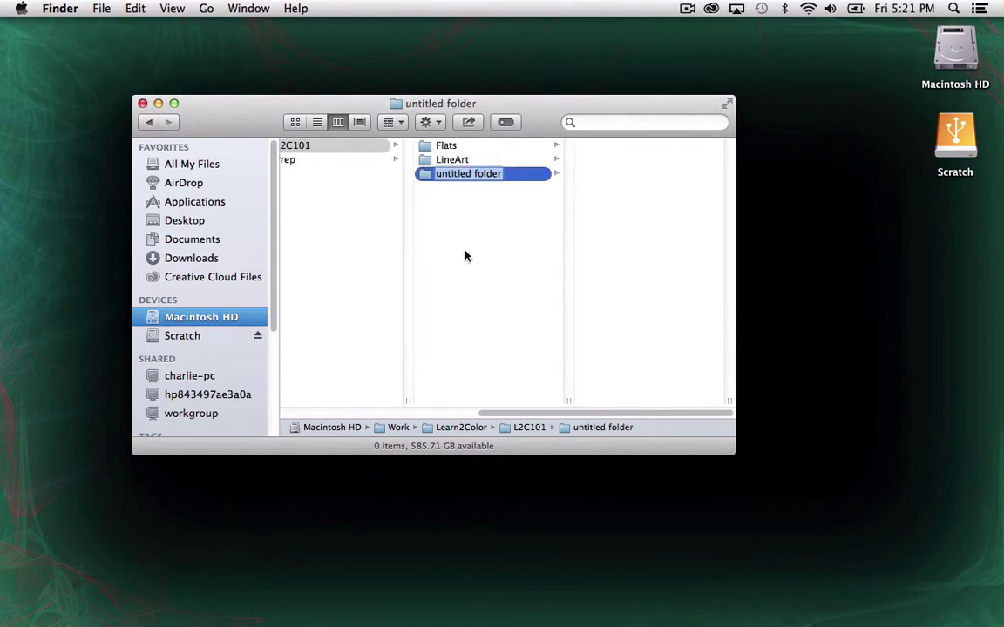
{"action": "type", "text": "Renders"}
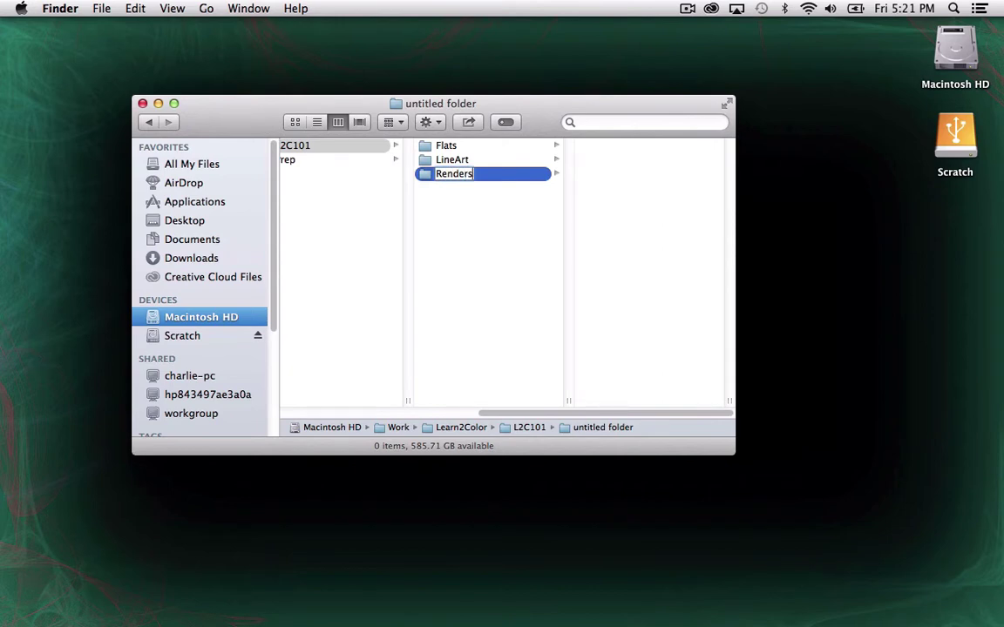
{"action": "key", "text": "Return"}
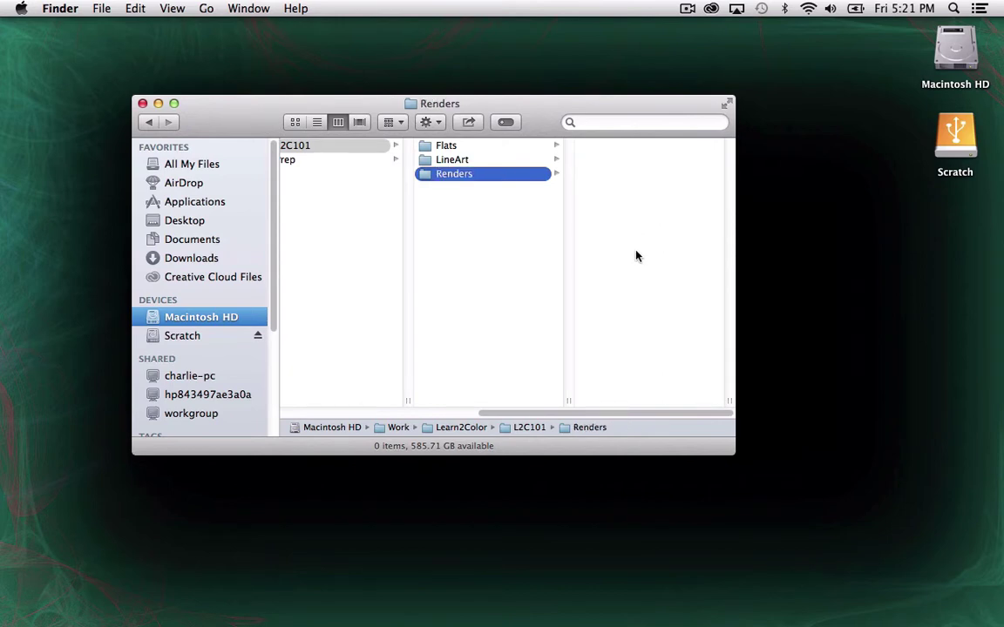
- Create a folder named Color inside the Renders folder
{"action": "key", "text": "super+shift+n"}
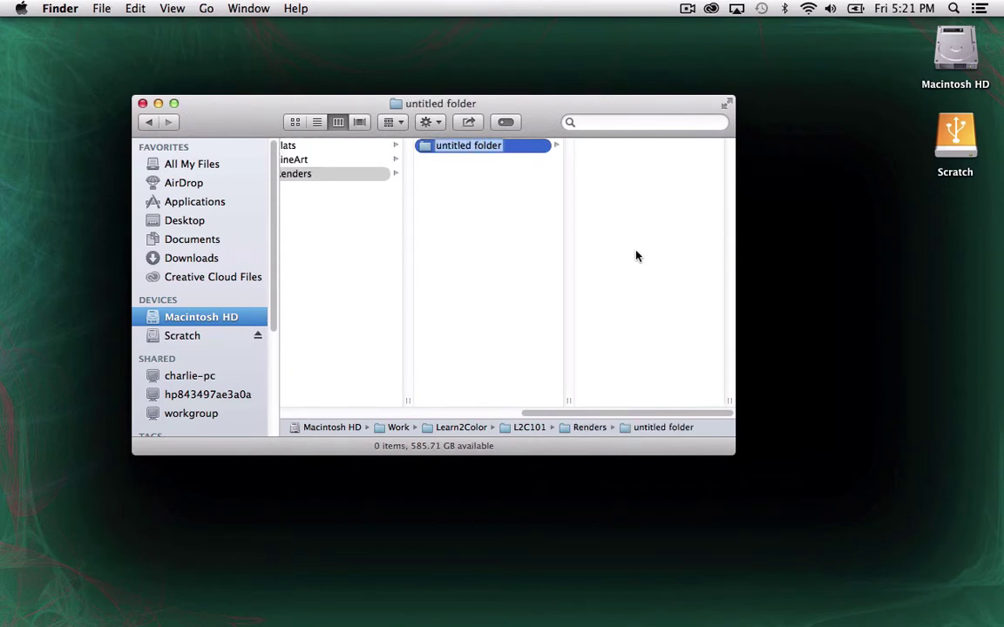
{"action": "type", "text": "Coo"}
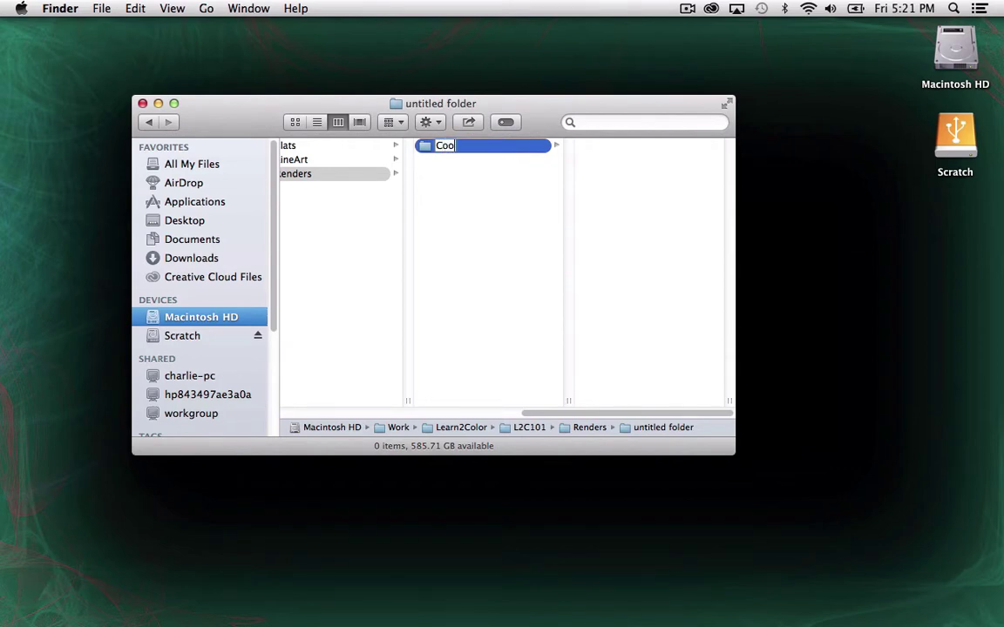
{"action": "key", "text": "BackSpace"}
{"action": "type", "text": "lor"}
{"action": "left_click", "coordinate": [475, 275]}
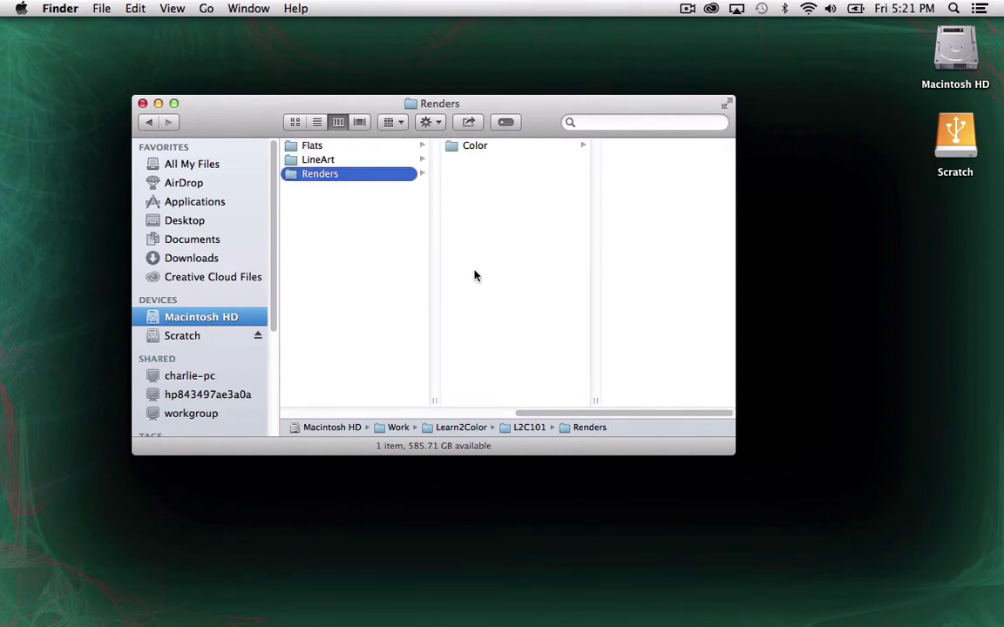
- Create a folder named FX inside Renders and return to the L2C101 folder
{"action": "key", "text": "super+shift+n"}
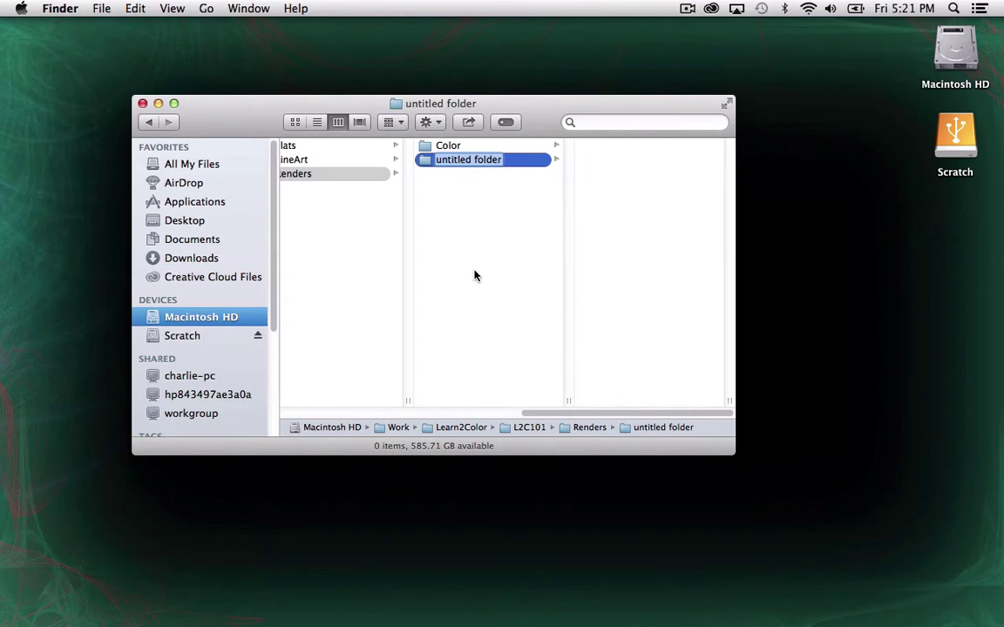
{"action": "type", "text": "FX"}
{"action": "key", "text": "Return"}
{"action": "key", "text": "super+Up"}
{"action": "key", "text": "super+Up"}
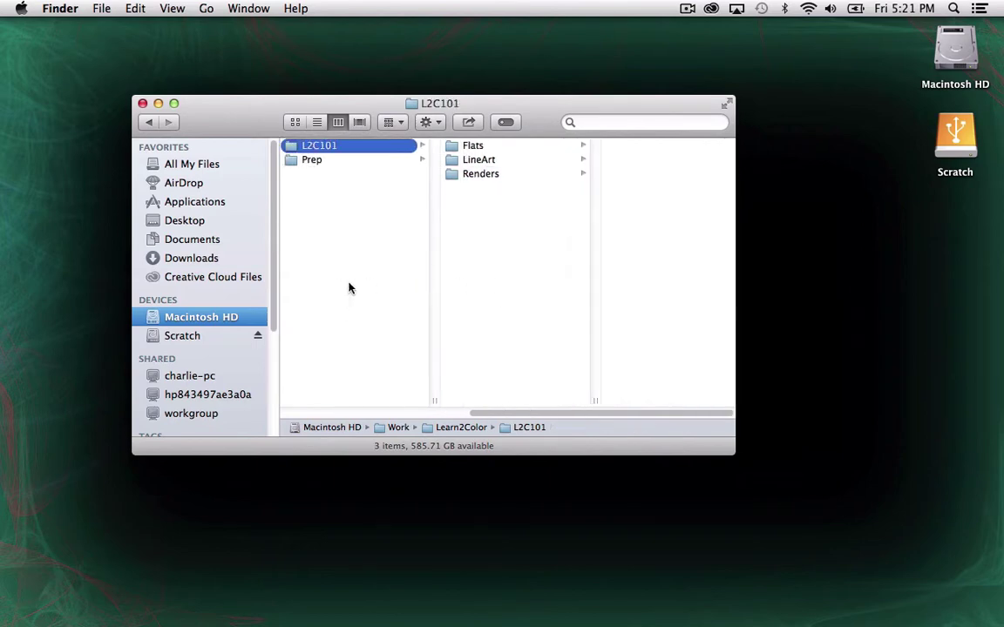
- Create a subfolder named Tiffs inside L2C101, keeping L2C101 as the current folder
{"action": "key", "text": "super+shift+n"}
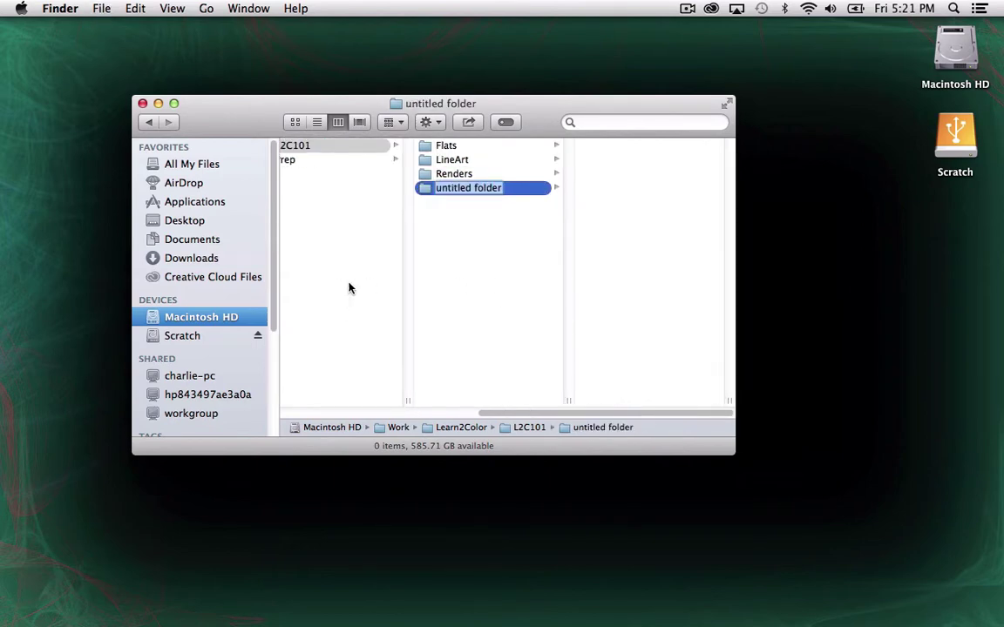
{"action": "type", "text": "Tiffs"}
{"action": "key", "text": "Return"}
{"action": "key", "text": "super+Up"}
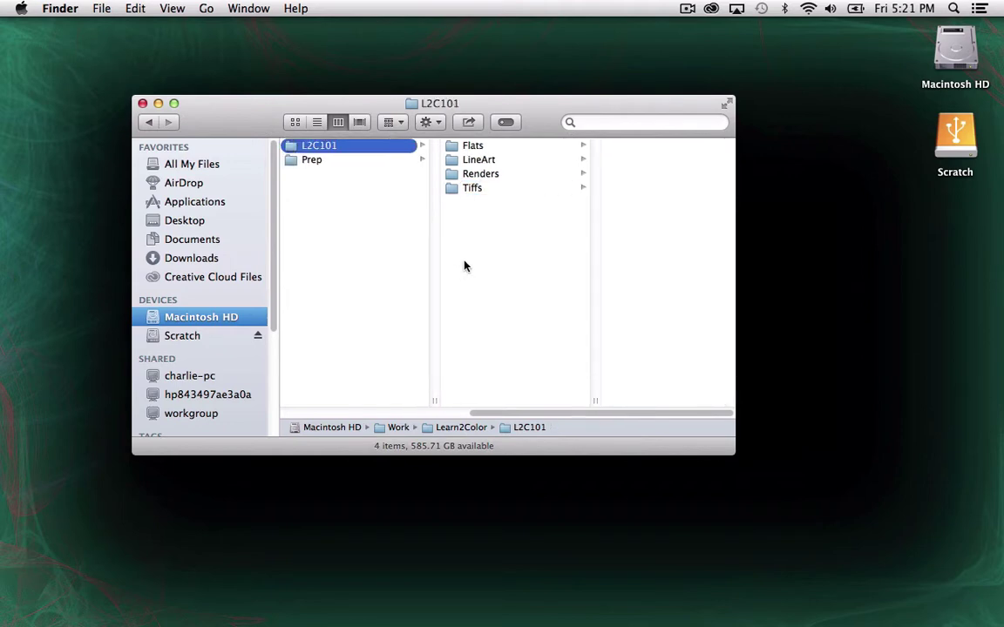
- Add a subfolder named Jpegs to L2C101 and go back to the L2C101 folder
{"action": "key", "text": "super+shift+n"}
{"action": "type", "text": "Jpe"}
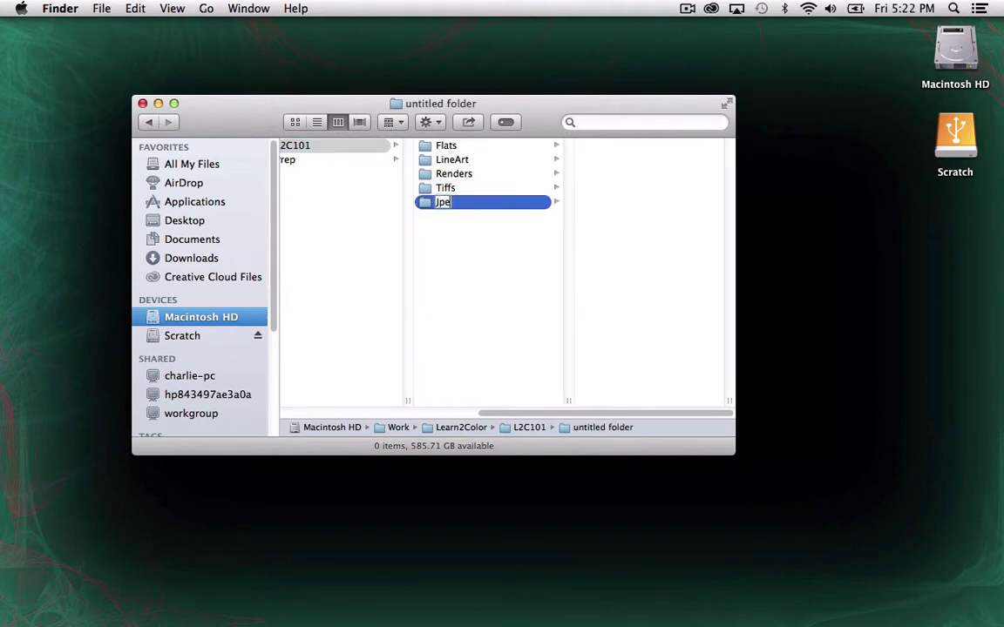
{"action": "type", "text": "gs"}
{"action": "key", "text": "Return"}
{"action": "key", "text": "super+Up"}
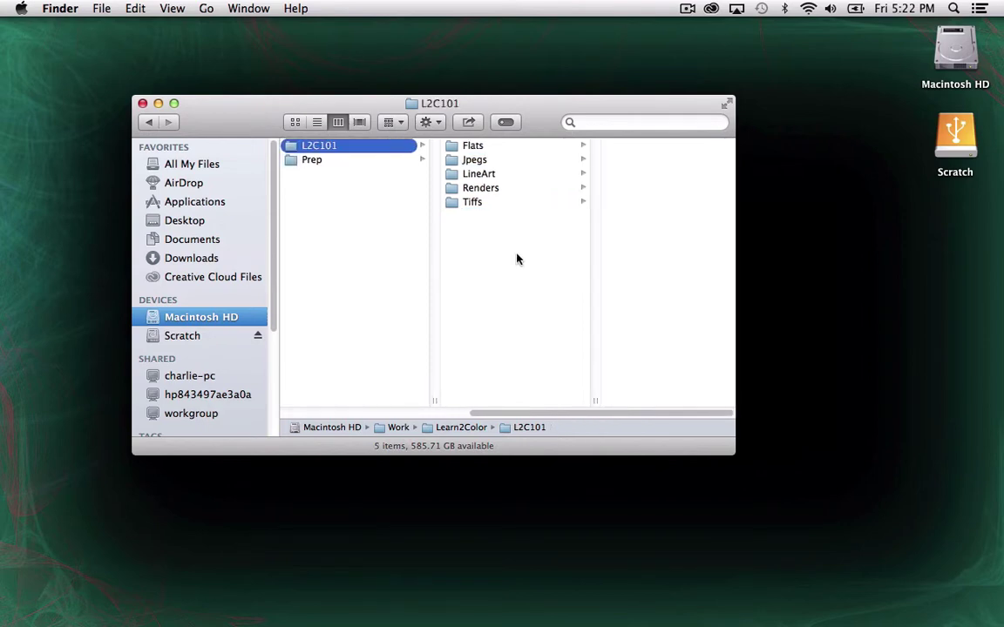
- Open ThinkTank_Dino.tif from the LineArt folder in Adobe Photoshop CC 2014
{"action": "left_click", "coordinate": [488, 175]}
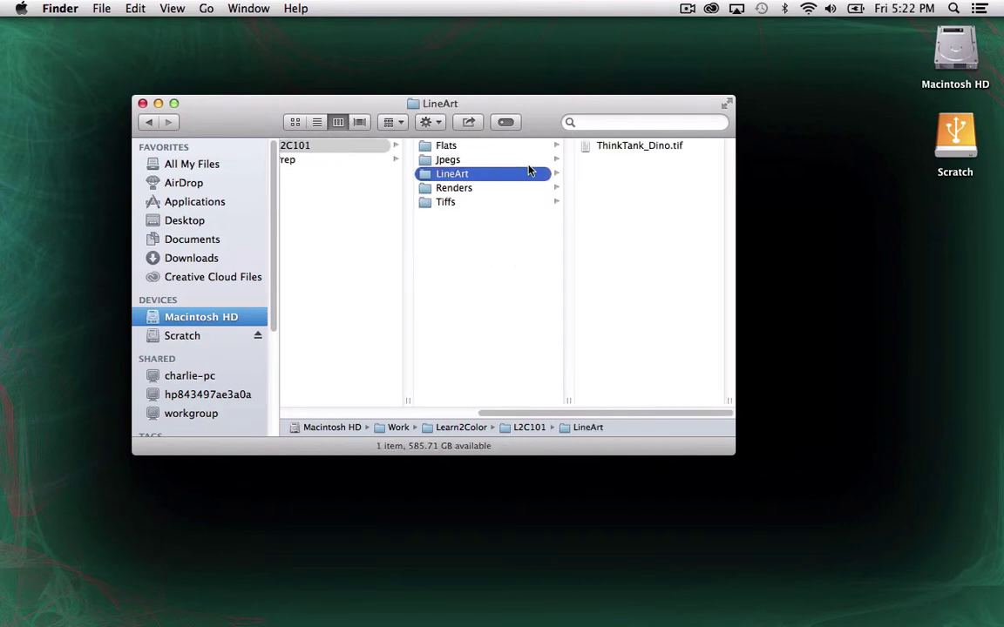
{"action": "left_click", "coordinate": [672, 149]}
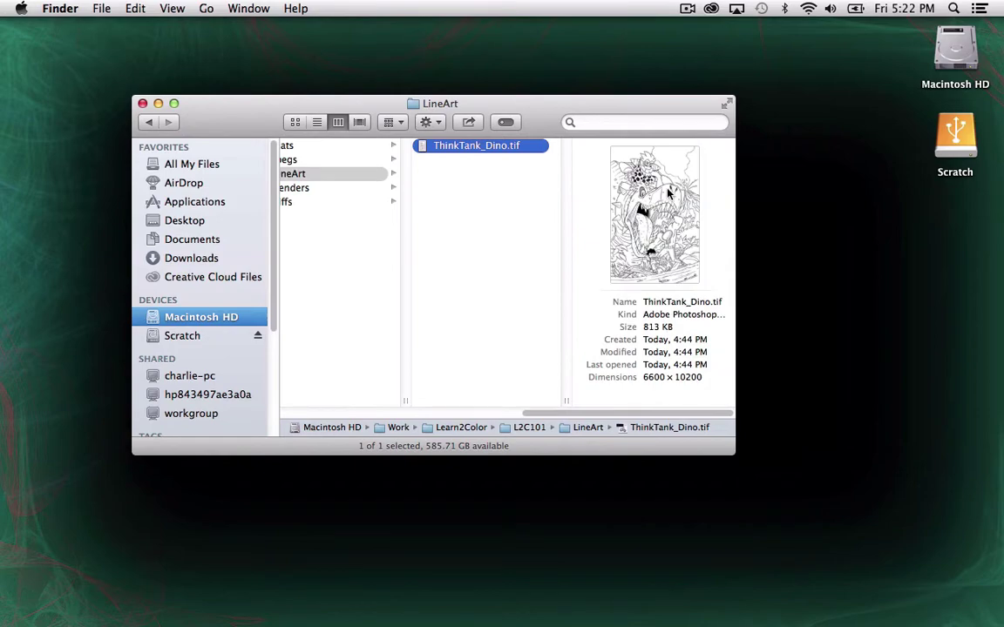
{"action": "right_click", "coordinate": [670, 185]}
{"action": "mouse_move", "coordinate": [715, 209]}
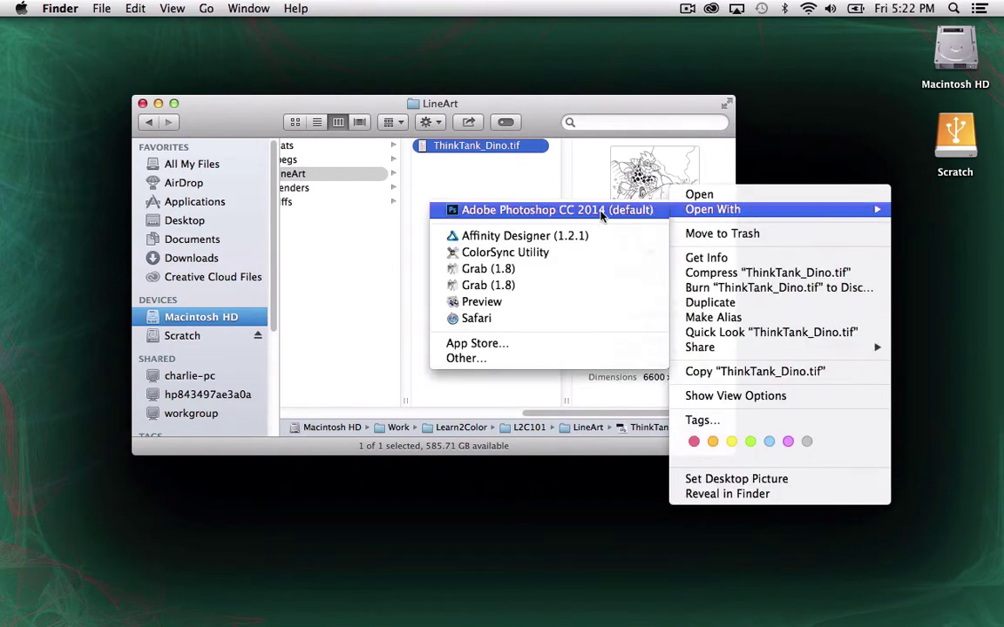
{"action": "left_click", "coordinate": [615, 217]}
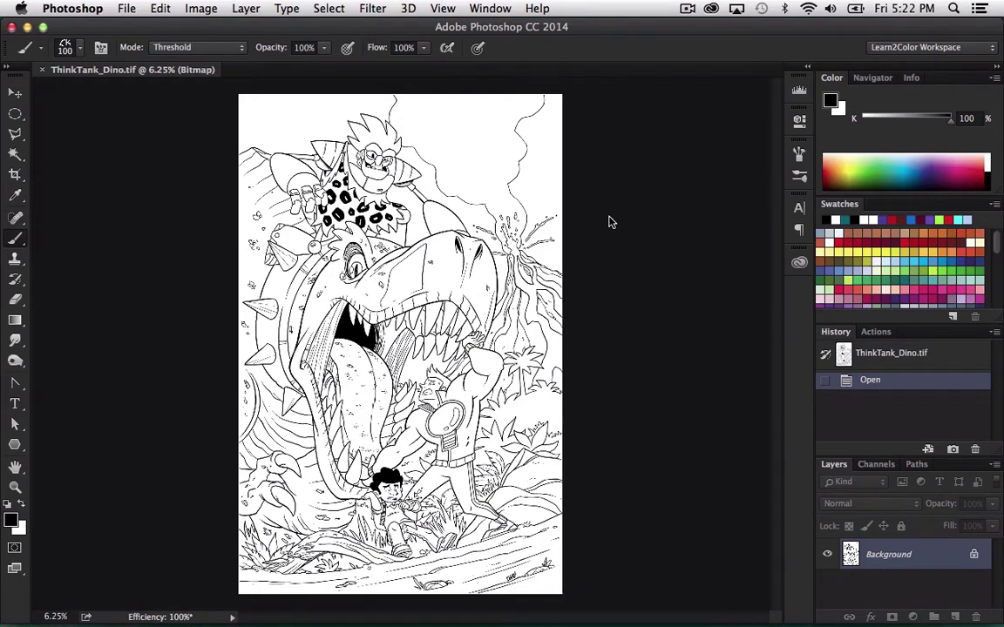
- Display the image's channels and examine the line art's edges up close, finishing with the whole page fitted on screen
{"action": "left_click_drag", "start_coordinate": [889, 455], "coordinate": [889, 408]}
{"action": "left_click", "coordinate": [880, 419]}
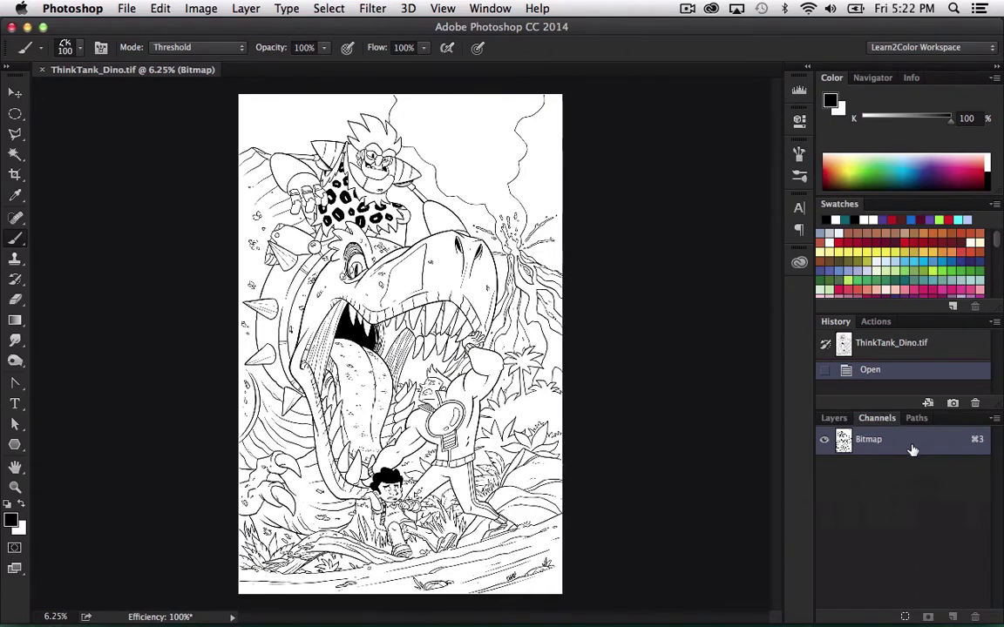
{"action": "key", "text": "z"}
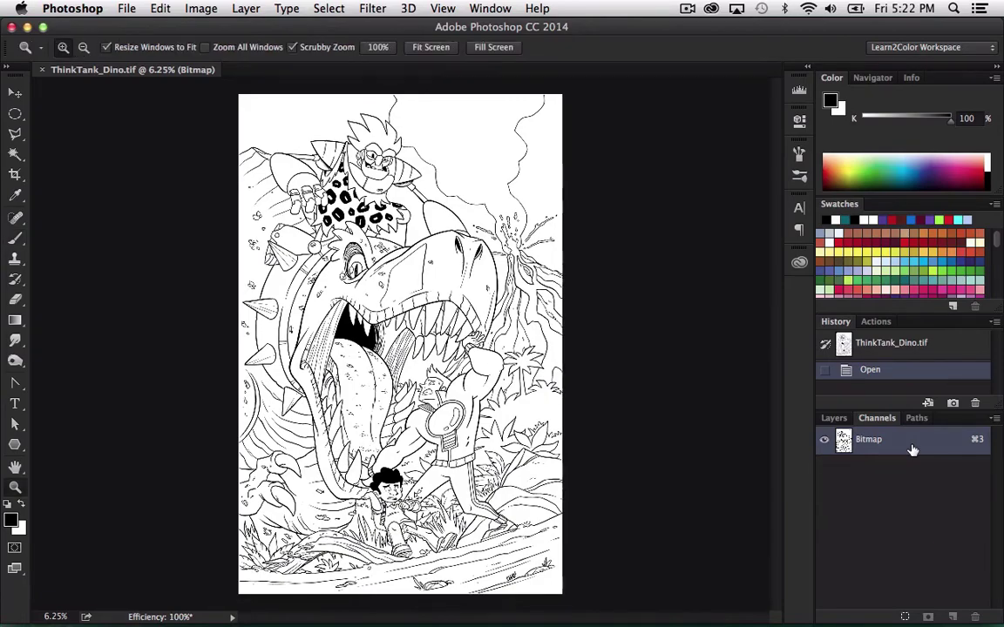
{"action": "left_click_drag", "start_coordinate": [397, 172], "coordinate": [439, 348]}
{"action": "left_click_drag", "start_coordinate": [389, 314], "coordinate": [476, 374]}
{"action": "left_click_drag", "start_coordinate": [280, 325], "coordinate": [381, 318]}
{"action": "key", "text": "super+0"}
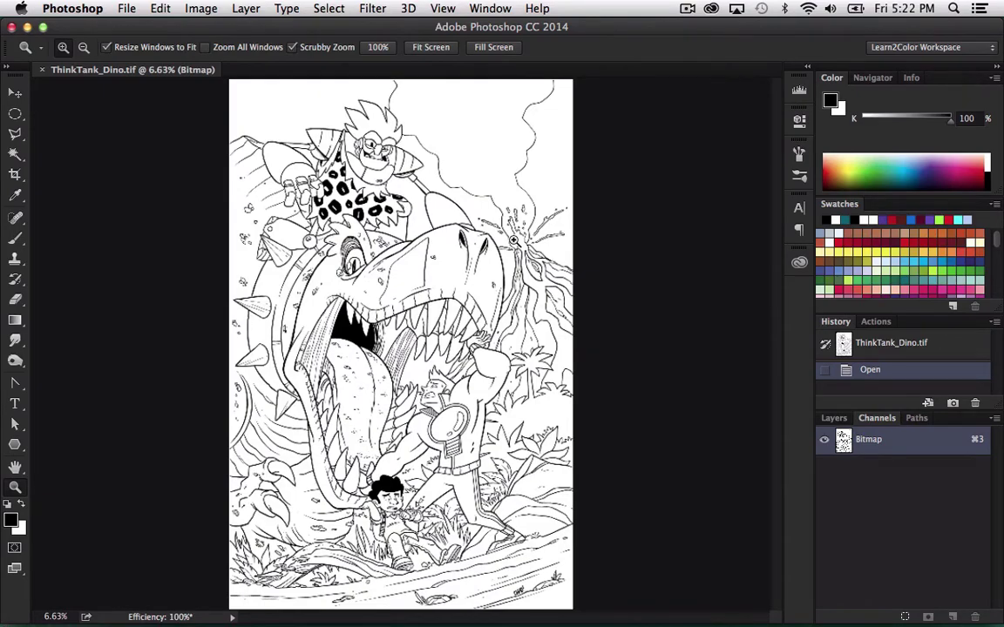
{"action": "left_click", "coordinate": [514, 241]}
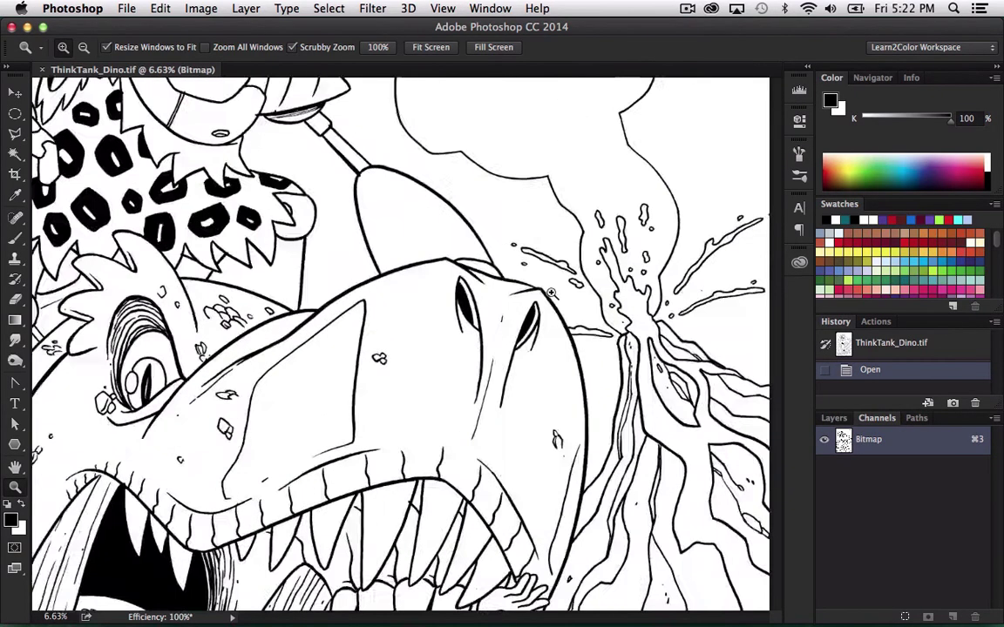
{"action": "left_click", "coordinate": [486, 227]}
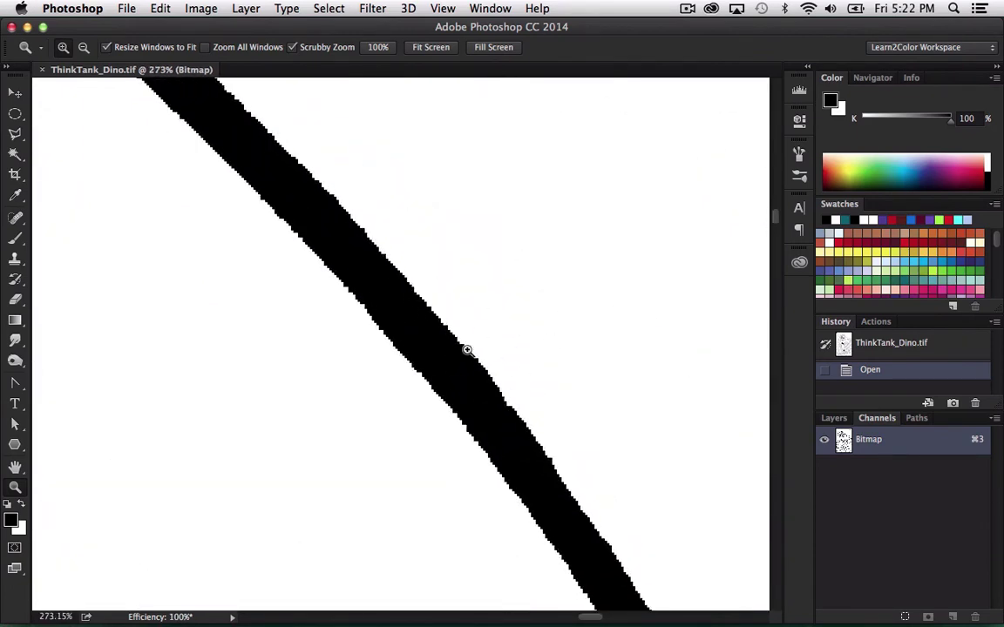
{"action": "left_click_drag", "start_coordinate": [468, 350], "coordinate": [464, 327]}
{"action": "key", "text": "super+0"}
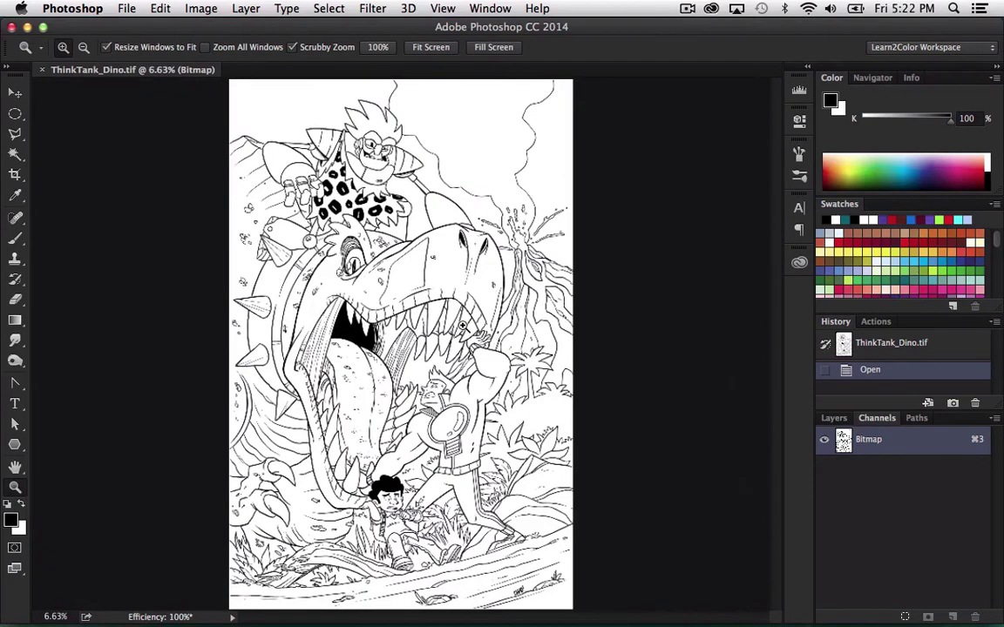
- Check the line art's dimensions and resolution in Image Size without changing anything
{"action": "left_click", "coordinate": [200, 8]}
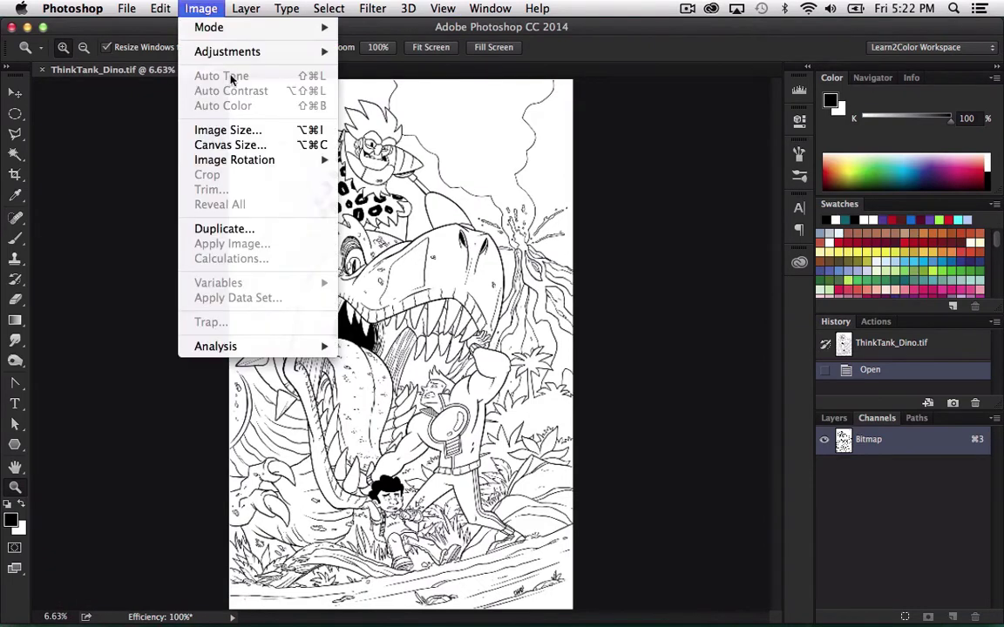
{"action": "left_click", "coordinate": [258, 131]}
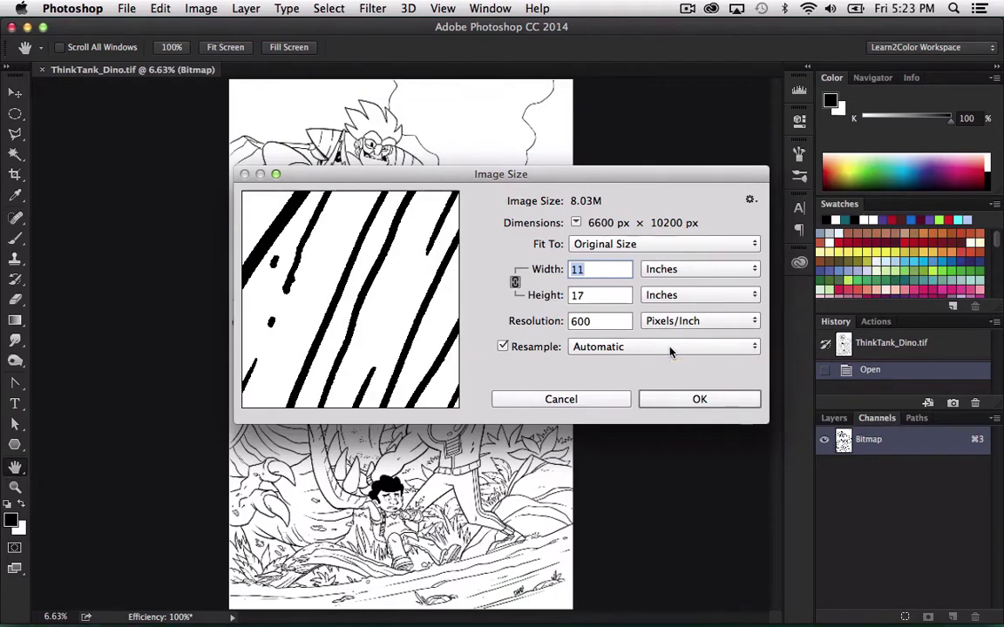
{"action": "left_click", "coordinate": [583, 403]}
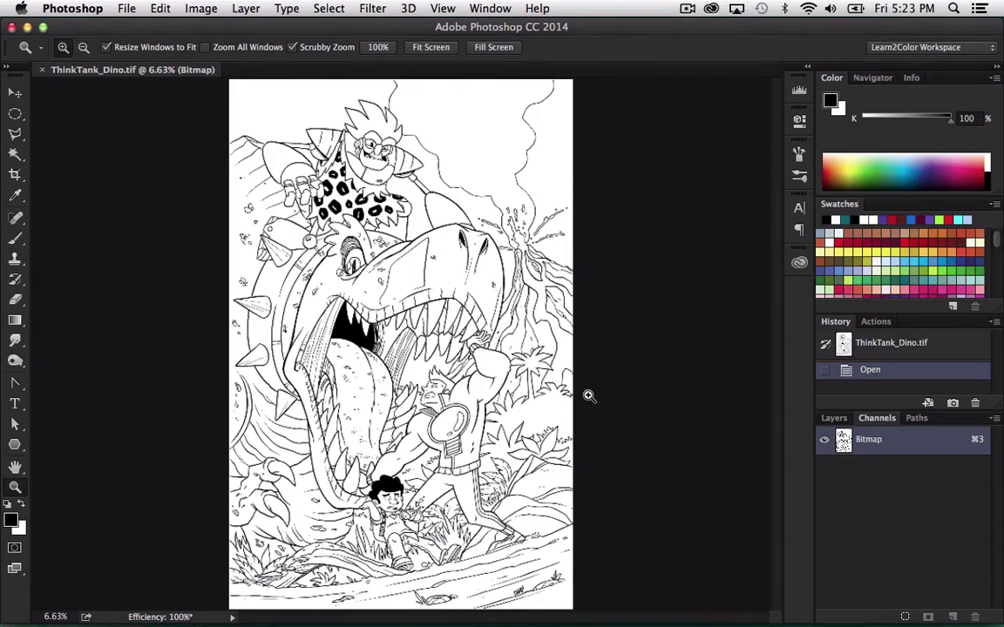
- In Color Settings, confirm a custom CMYK working space with SWOP (Coated) inks, 20% dot gain, UCR separation and 300% total ink limit
{"action": "left_click", "coordinate": [187, 9]}
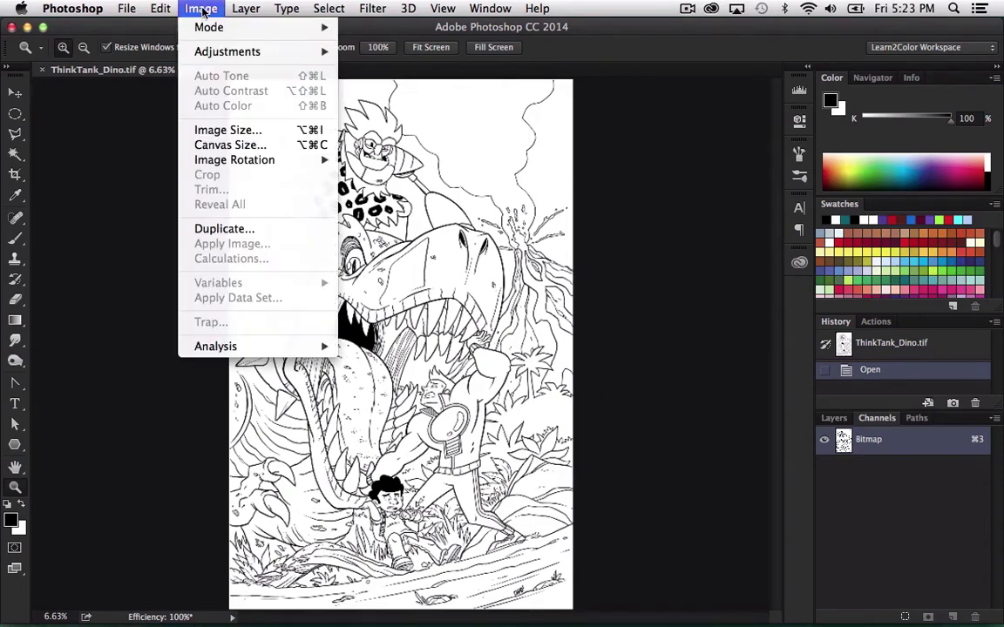
{"action": "mouse_move", "coordinate": [165, 9]}
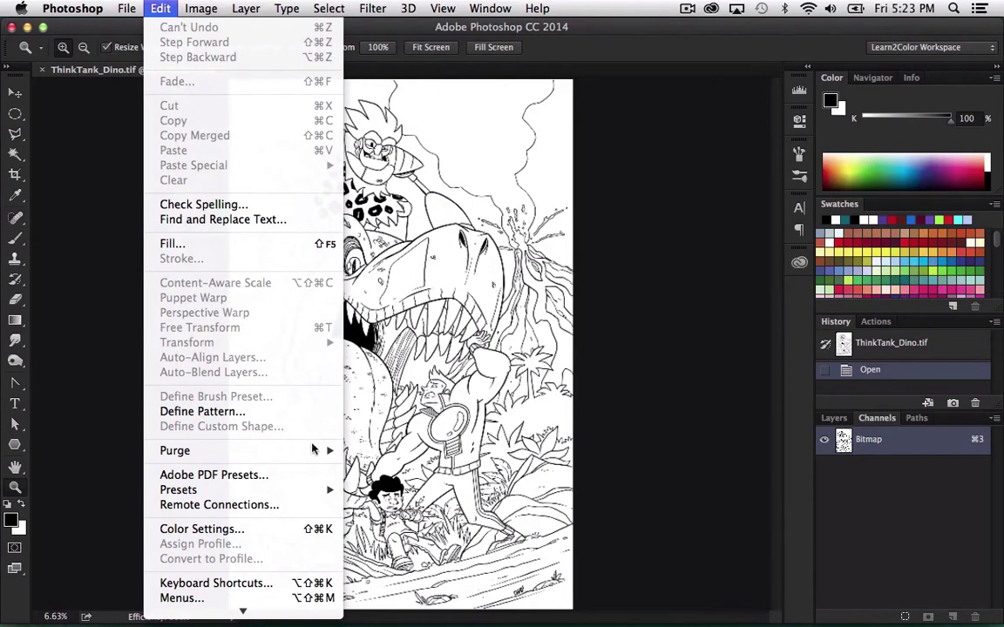
{"action": "mouse_move", "coordinate": [244, 611]}
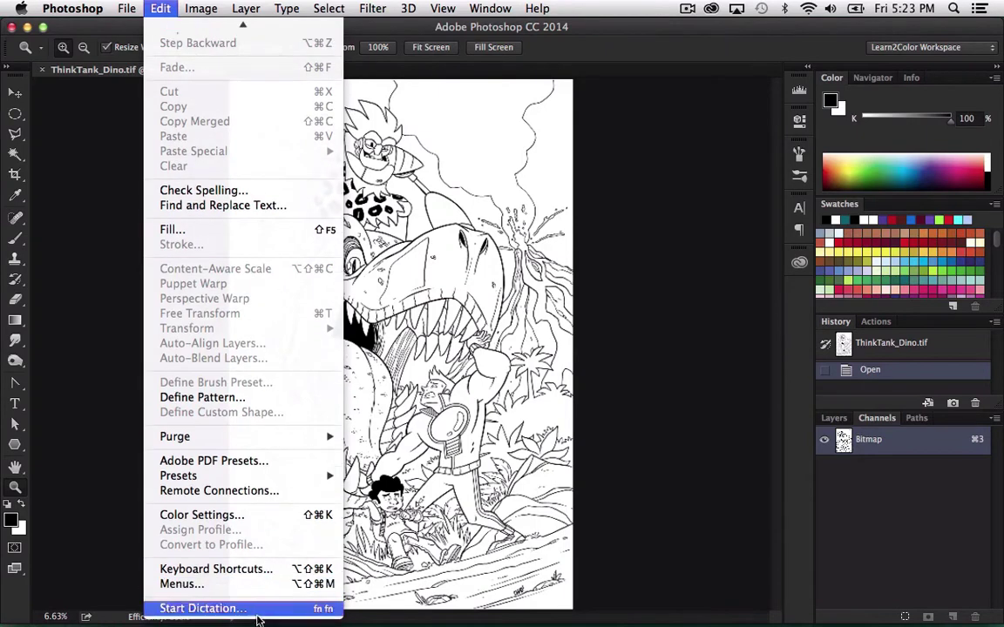
{"action": "left_click", "coordinate": [226, 521]}
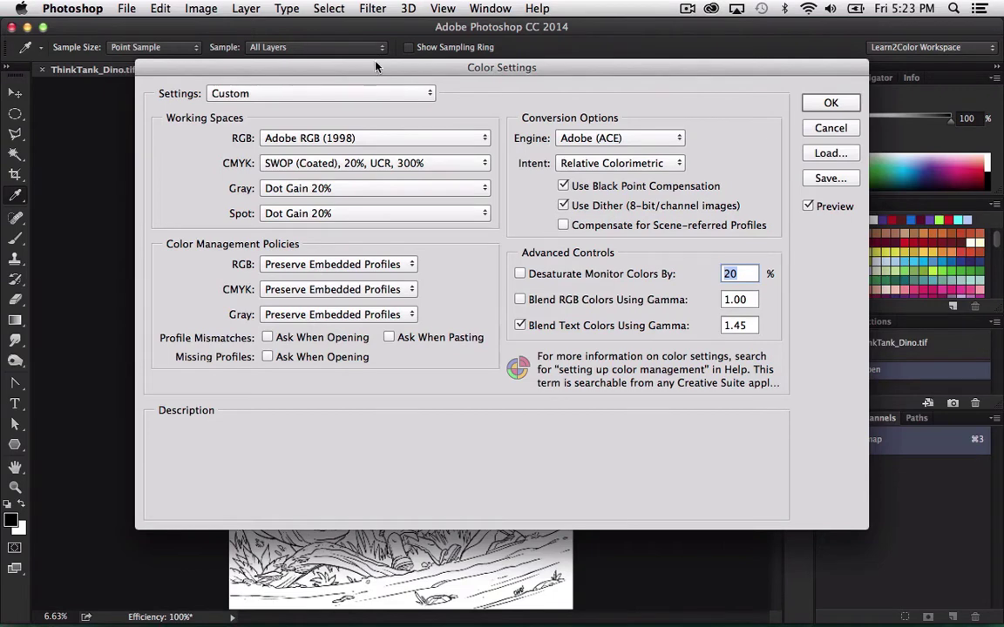
{"action": "mouse_move", "coordinate": [257, 144]}
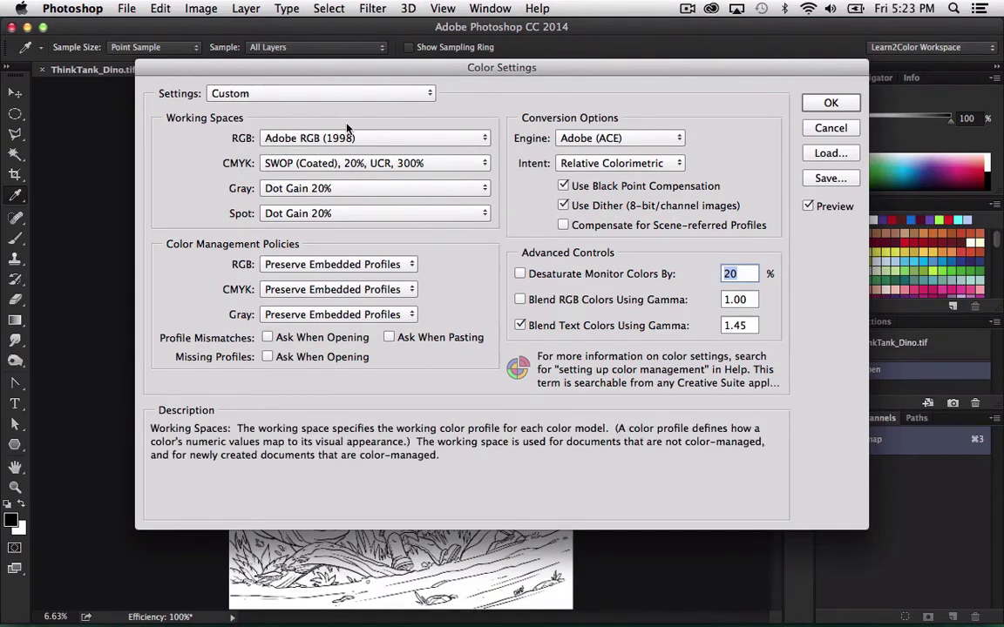
{"action": "left_click", "coordinate": [475, 163]}
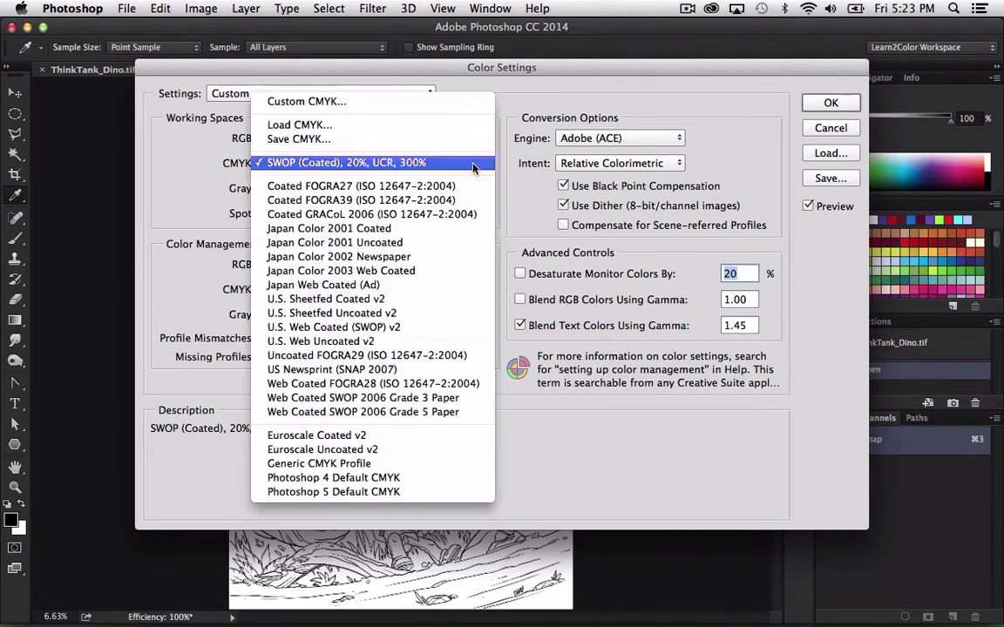
{"action": "left_click", "coordinate": [334, 101]}
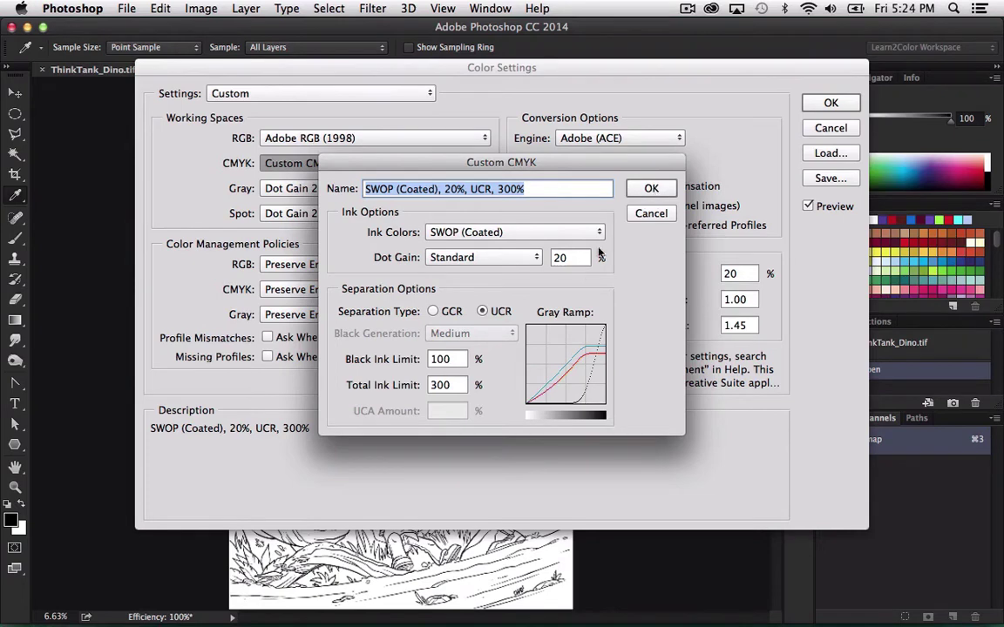
{"action": "left_click", "coordinate": [655, 189]}
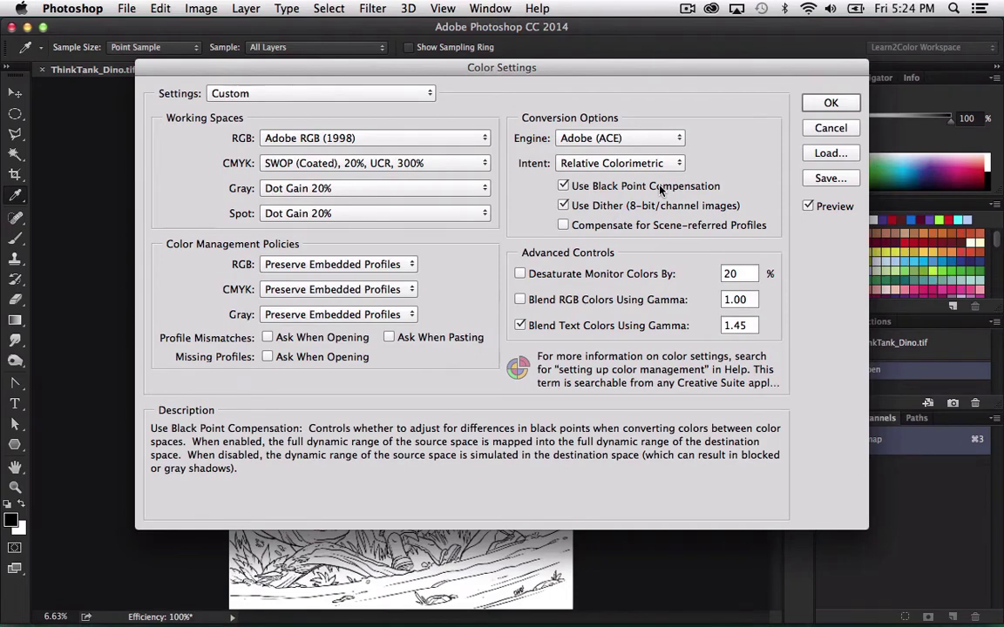
{"action": "left_click", "coordinate": [830, 103]}
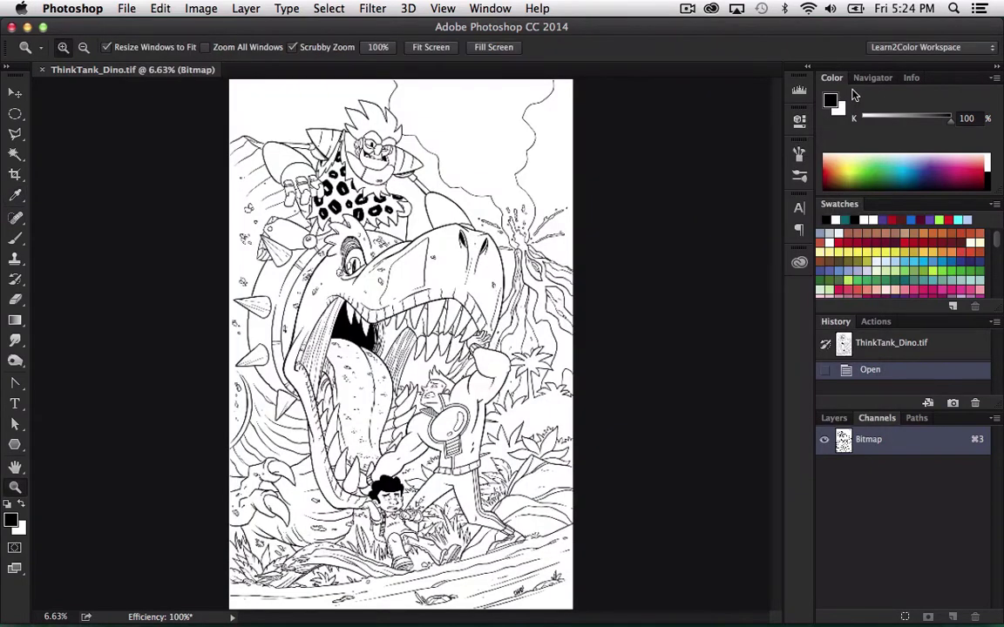
- Convert the bitmap line art to Grayscale mode with a size ratio of 1
{"action": "left_click", "coordinate": [200, 8]}
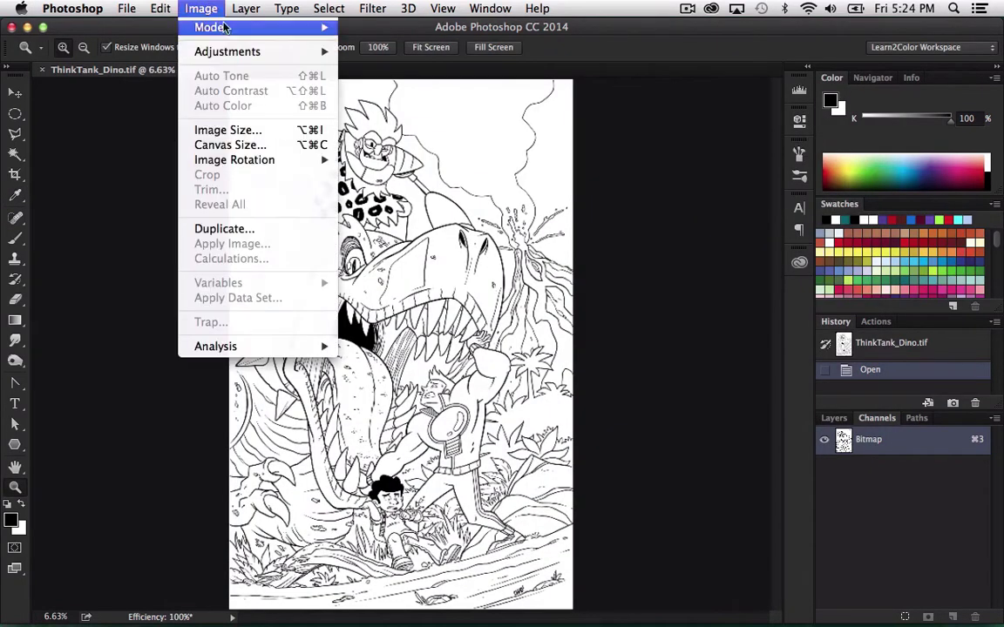
{"action": "mouse_move", "coordinate": [248, 28]}
{"action": "left_click", "coordinate": [404, 49]}
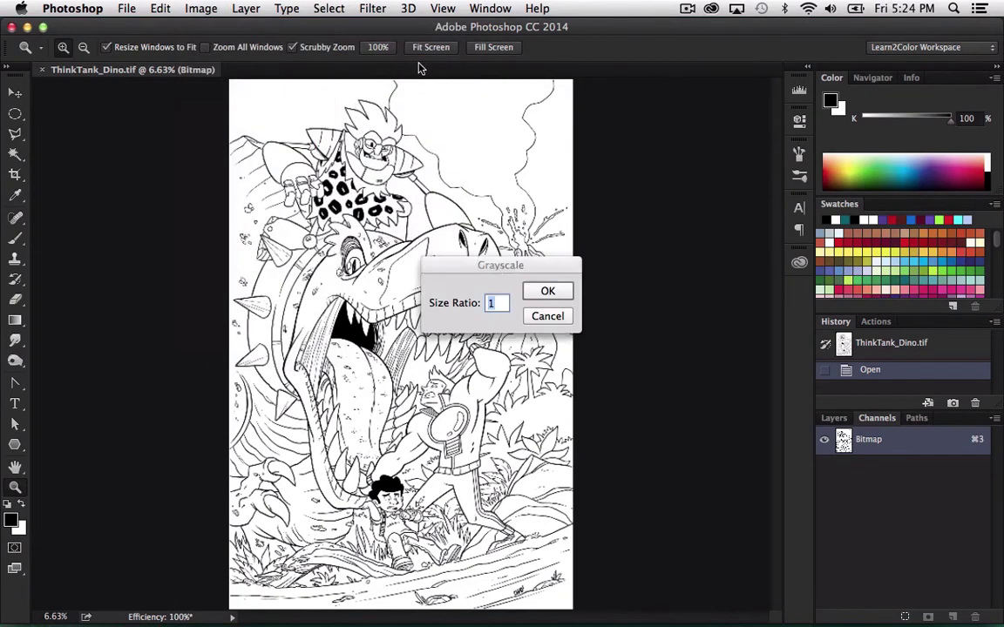
{"action": "left_click", "coordinate": [558, 295]}
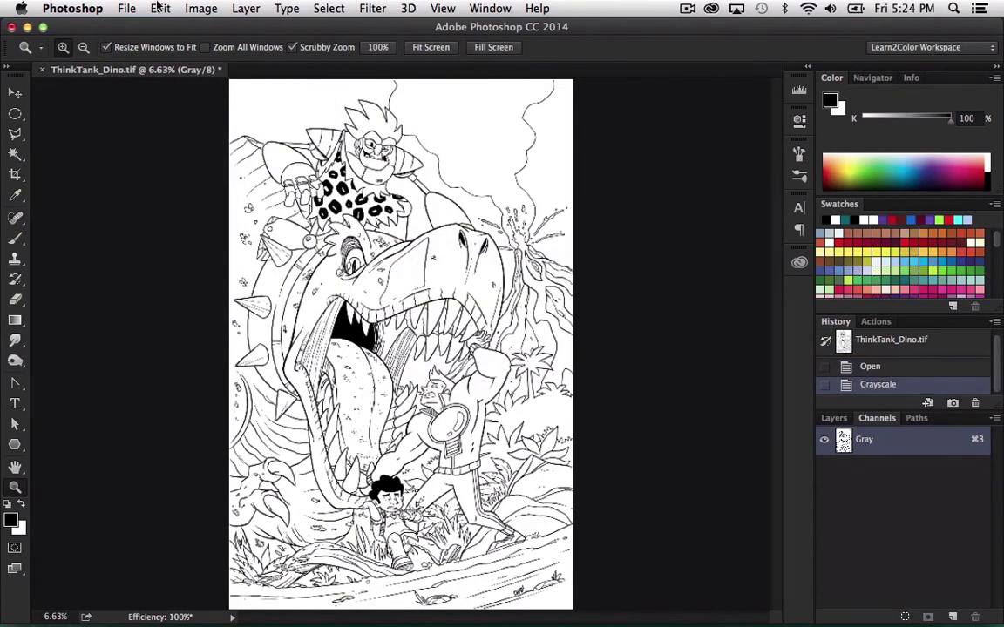
- Convert the grayscale image to the Working RGB - Adobe RGB (1998) profile with Relative Colorimetric intent, and display its layers
{"action": "left_click", "coordinate": [160, 9]}
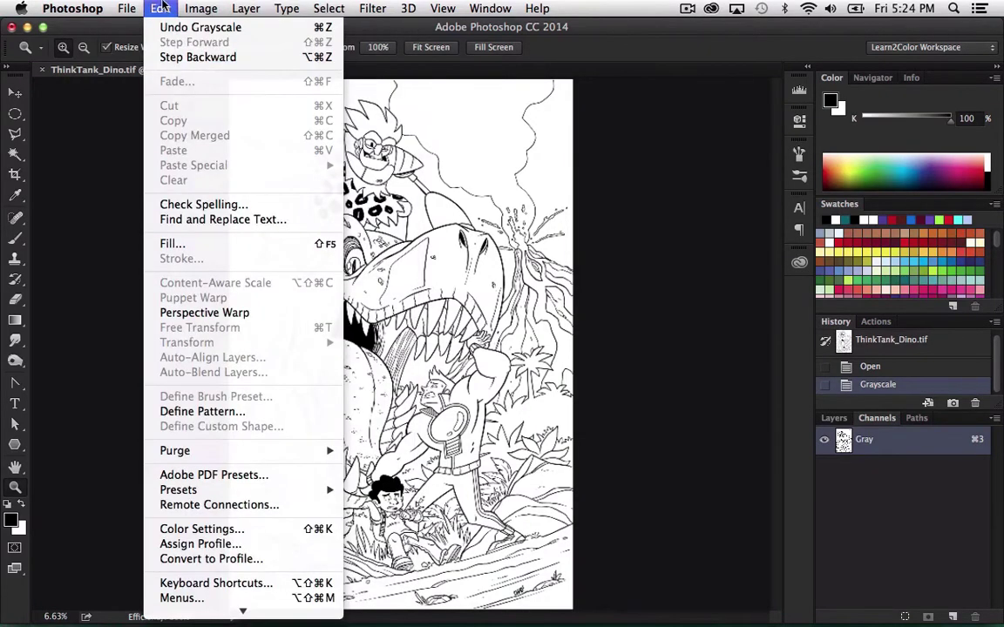
{"action": "left_click", "coordinate": [218, 559]}
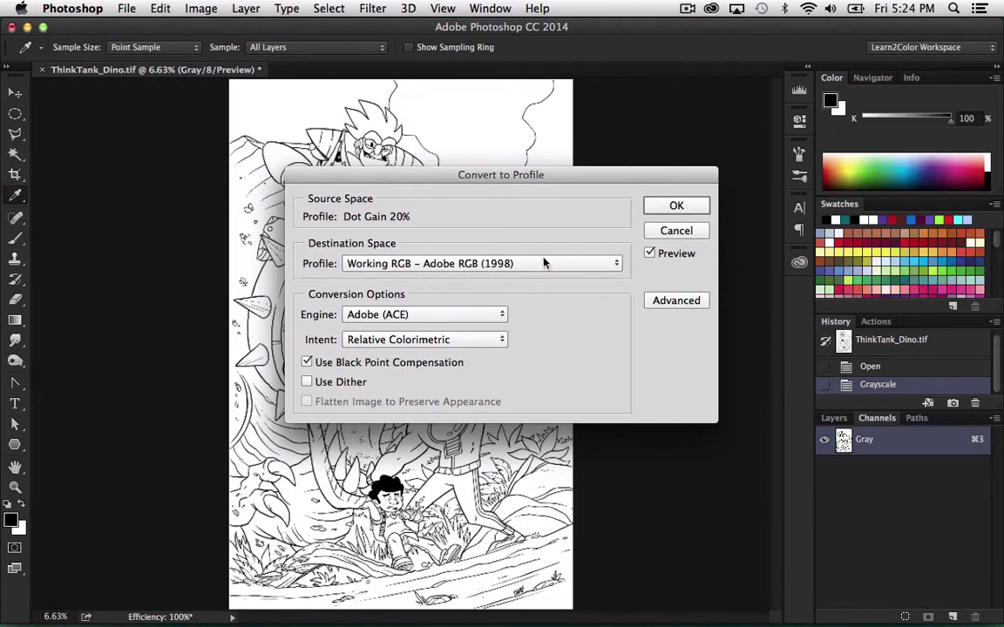
{"action": "left_click", "coordinate": [679, 207]}
{"action": "key", "text": "z"}
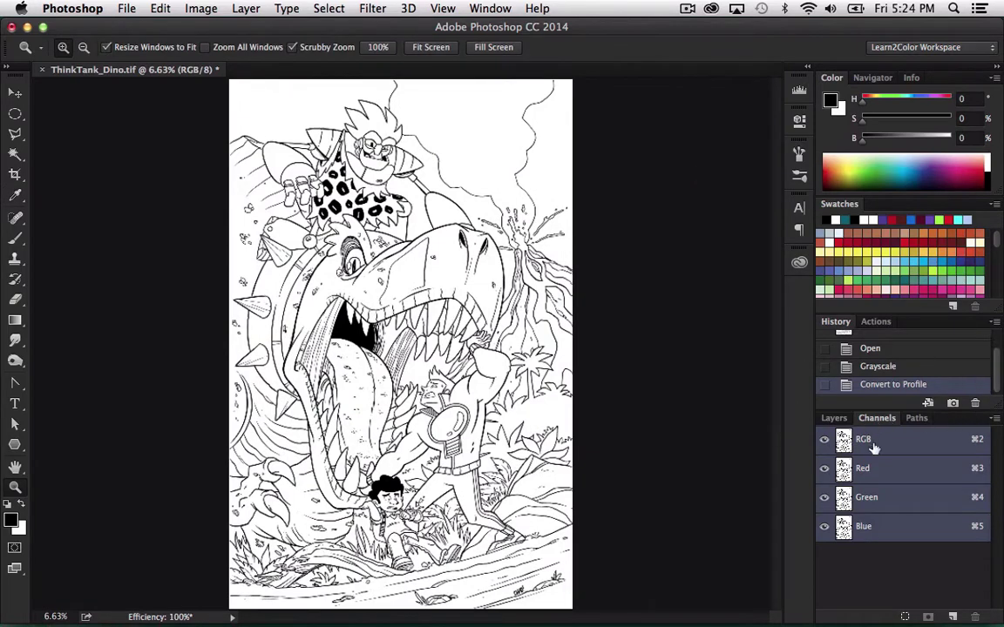
{"action": "left_click", "coordinate": [833, 420]}
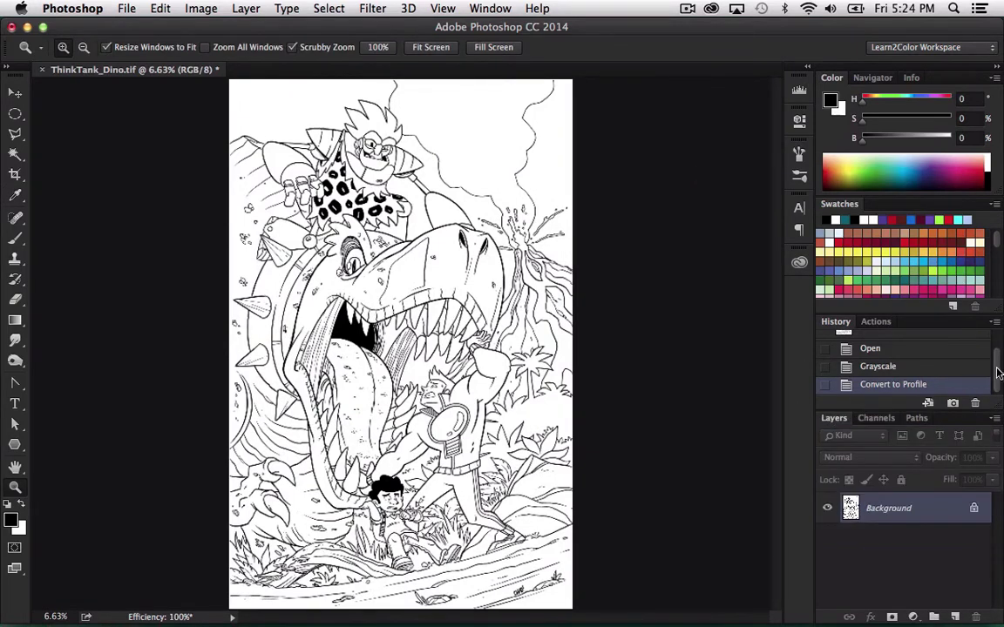
- Examine the recorded commands of the Flats Prep action in the Learn2Color Actions (RGB) set
{"action": "left_click_drag", "start_coordinate": [1000, 367], "coordinate": [995, 325]}
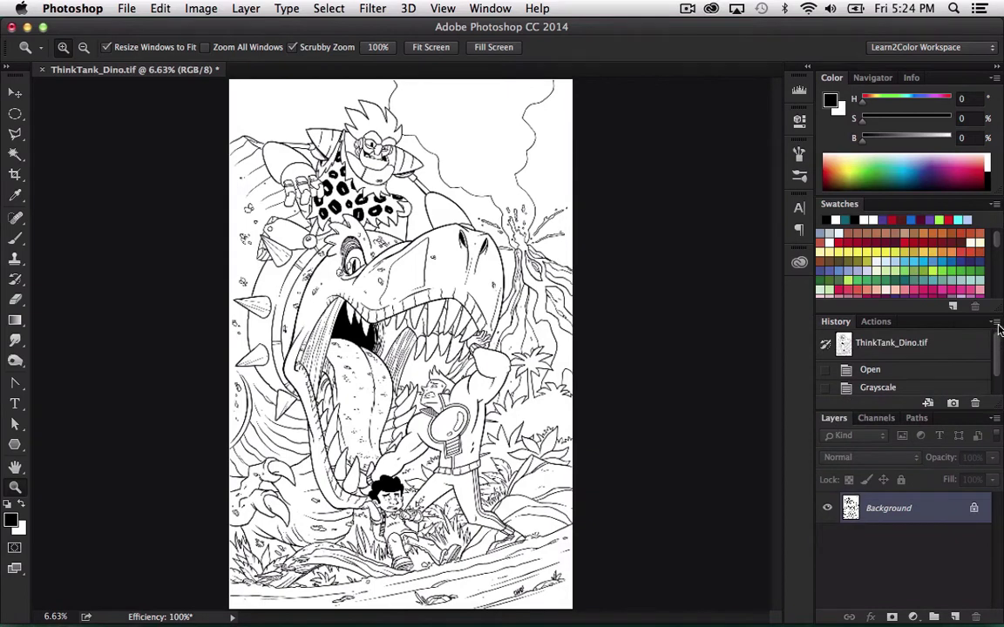
{"action": "left_click", "coordinate": [878, 322]}
{"action": "left_click", "coordinate": [856, 353]}
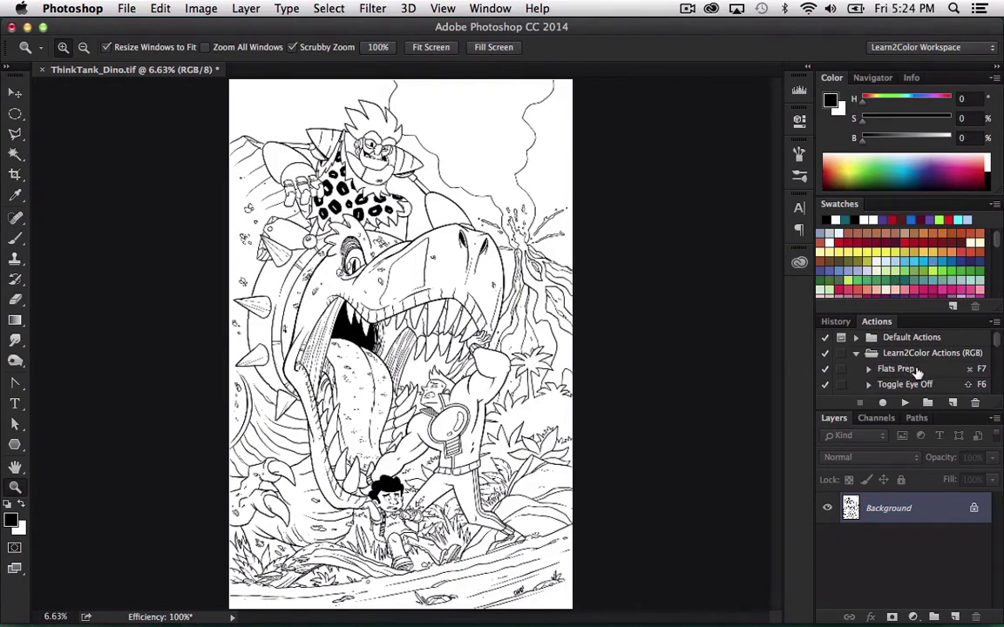
{"action": "left_click", "coordinate": [868, 369]}
{"action": "scroll", "coordinate": [924, 371], "scroll_direction": "down", "scroll_amount": 3}
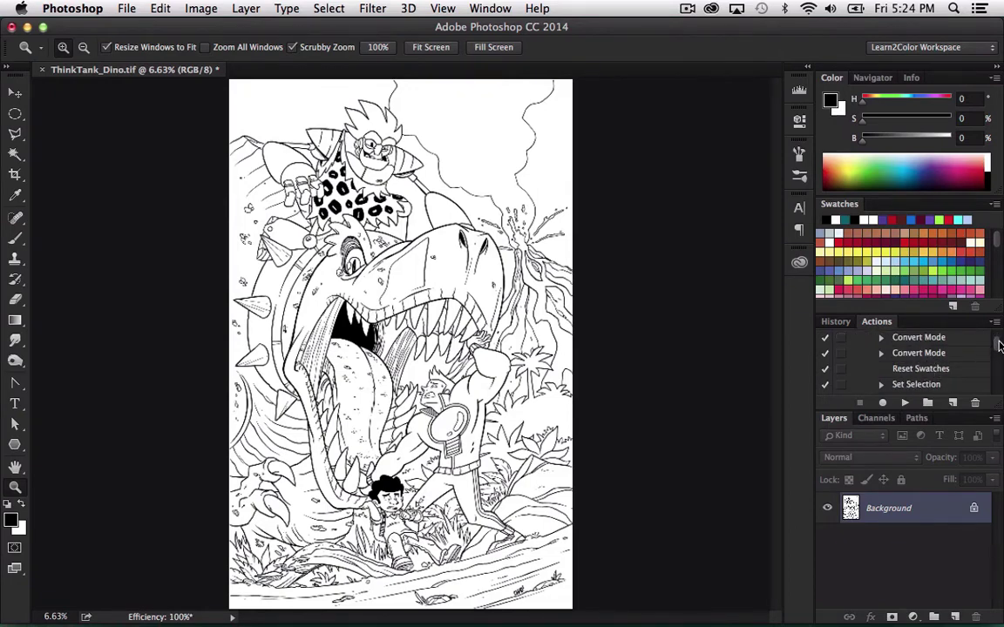
{"action": "scroll", "coordinate": [998, 347], "scroll_direction": "down", "scroll_amount": 1}
{"action": "scroll", "coordinate": [999, 347], "scroll_direction": "up", "scroll_amount": 3}
{"action": "scroll", "coordinate": [997, 348], "scroll_direction": "down", "scroll_amount": 6}
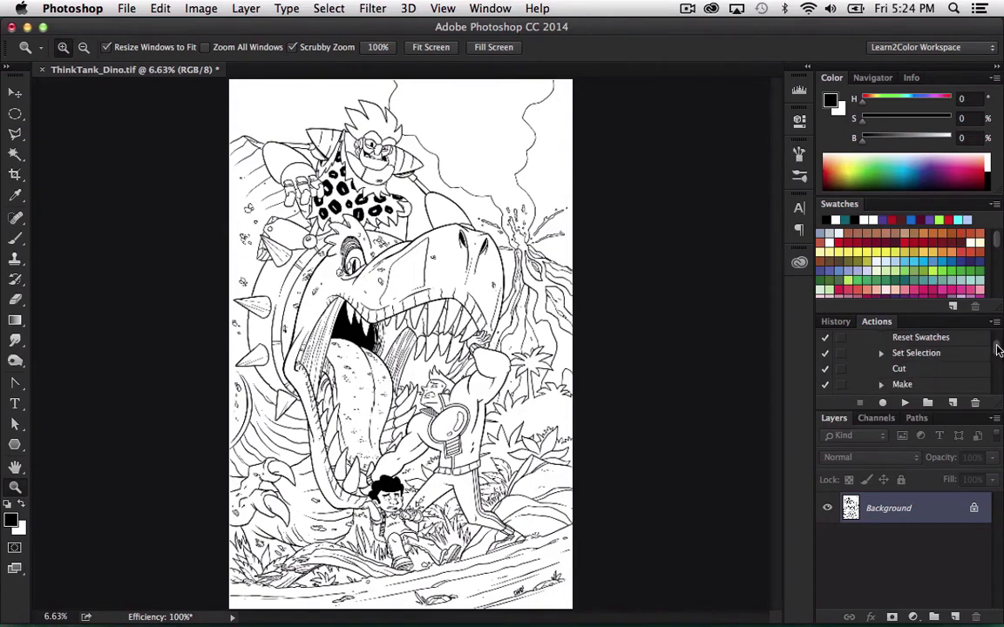
{"action": "scroll", "coordinate": [999, 356], "scroll_direction": "up", "scroll_amount": 6}
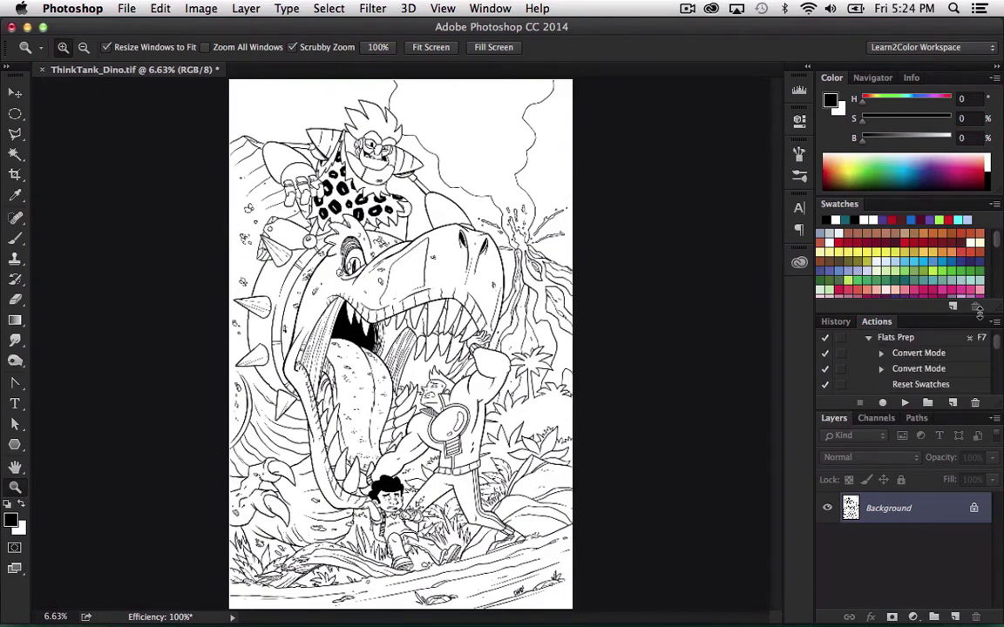
{"action": "scroll", "coordinate": [959, 358], "scroll_direction": "up", "scroll_amount": 1}
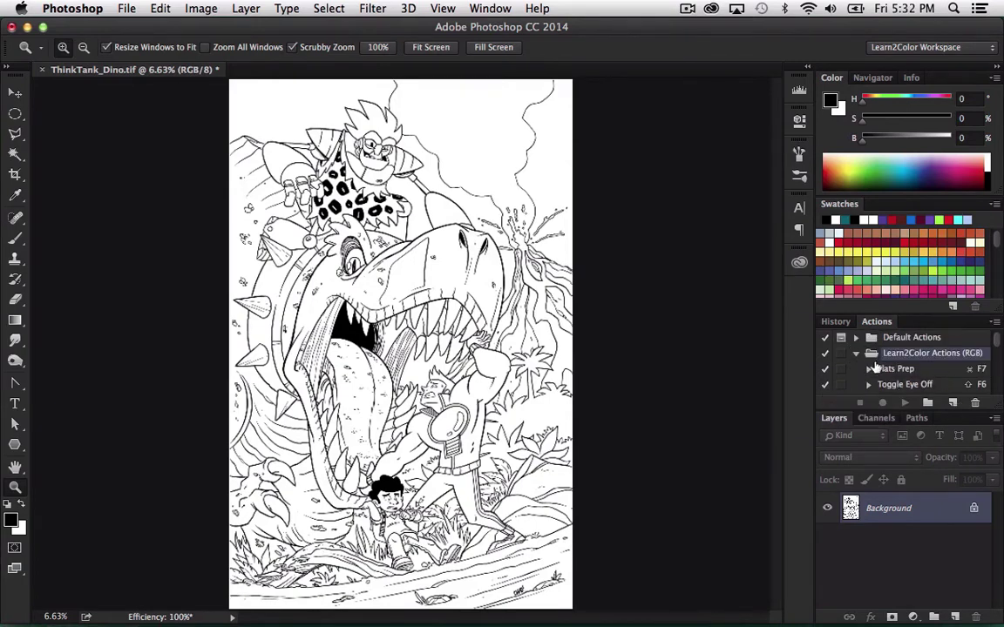
- Revert the line art to its Open history state and run the Flats Prep action on it
{"action": "left_click", "coordinate": [836, 322]}
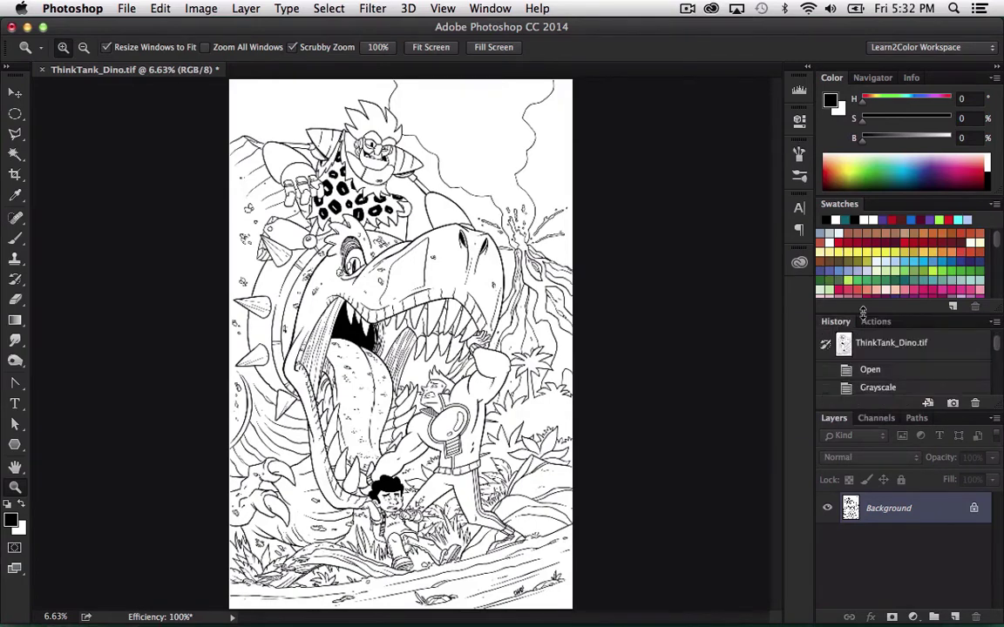
{"action": "left_click", "coordinate": [874, 372]}
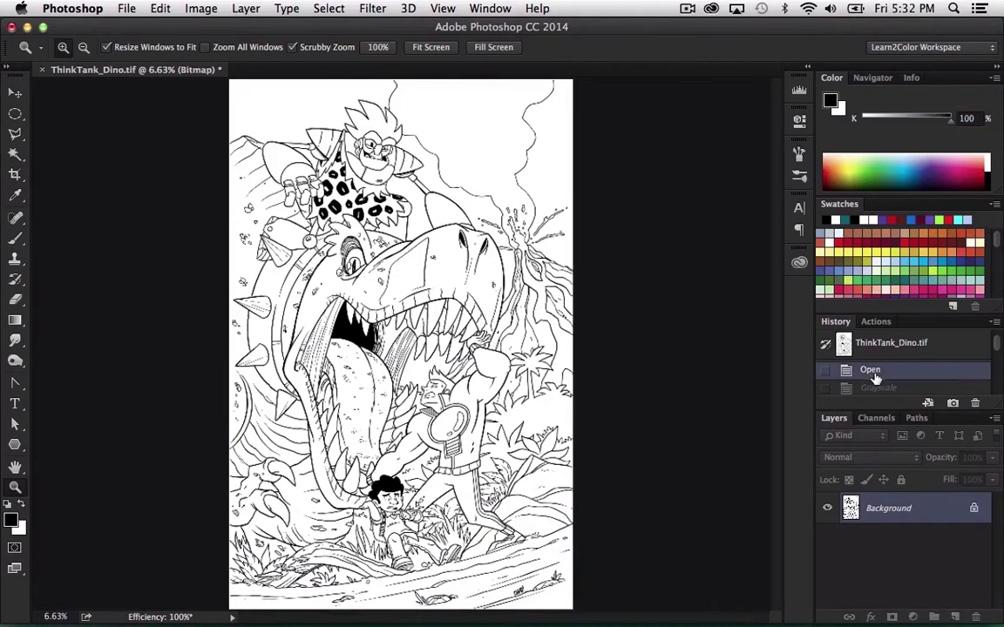
{"action": "left_click", "coordinate": [876, 323]}
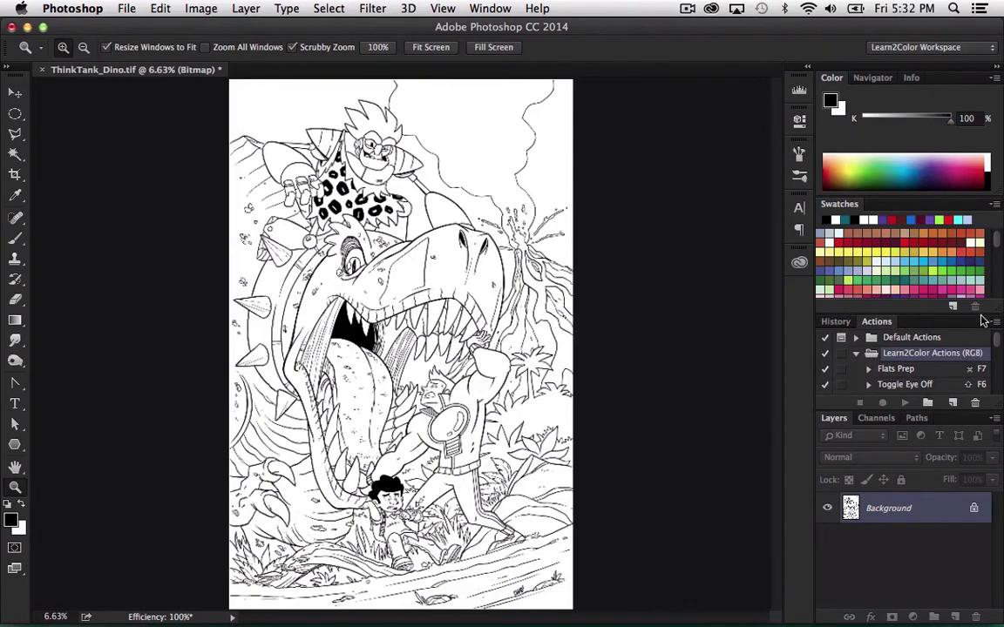
{"action": "left_click", "coordinate": [906, 404]}
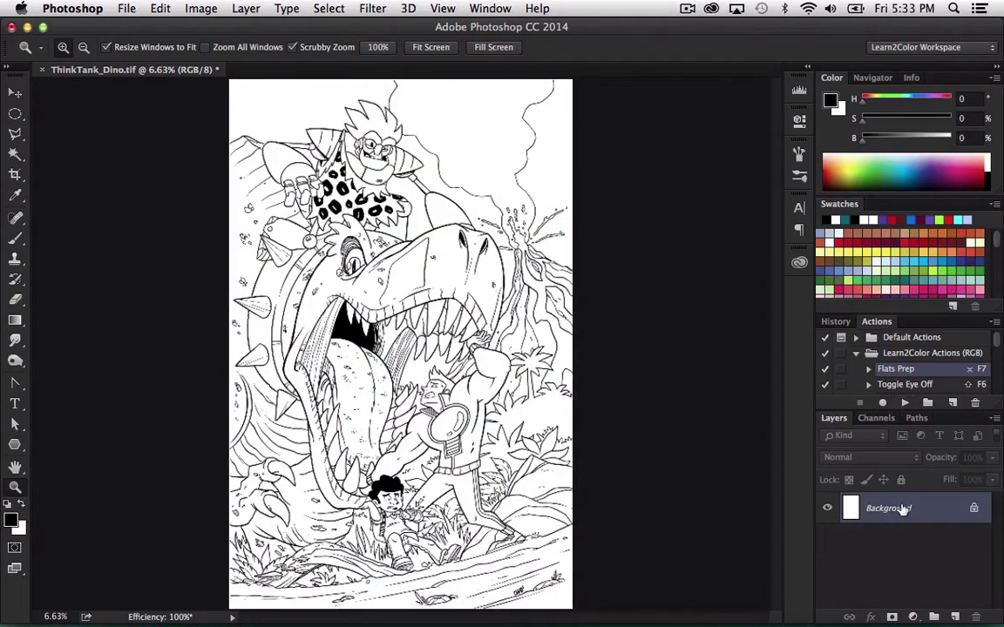
- Inspect the document's channels, including LineArt, and its Background layer
{"action": "left_click", "coordinate": [879, 420]}
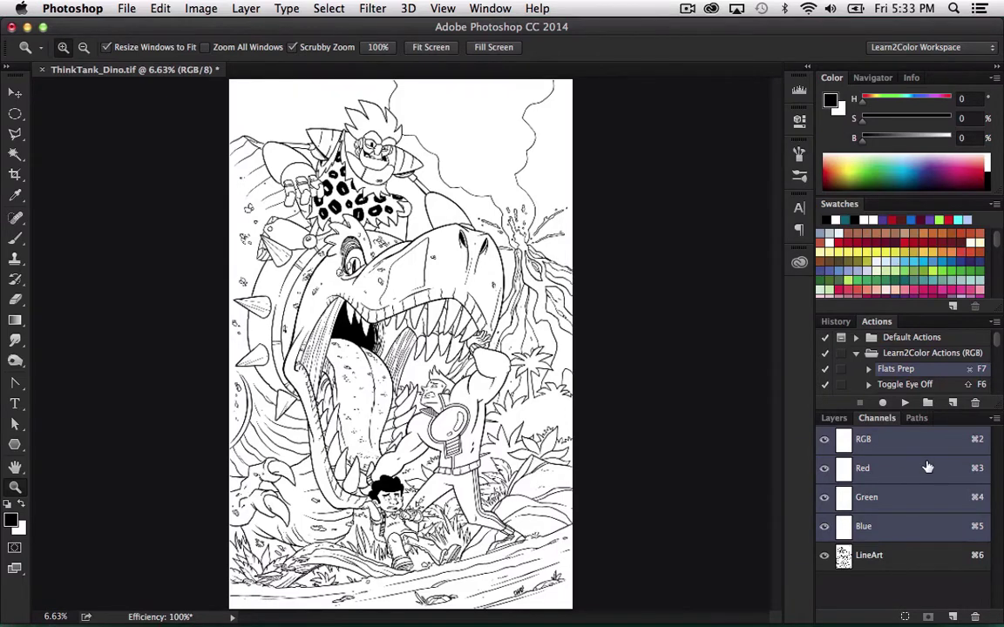
{"action": "left_click", "coordinate": [837, 419]}
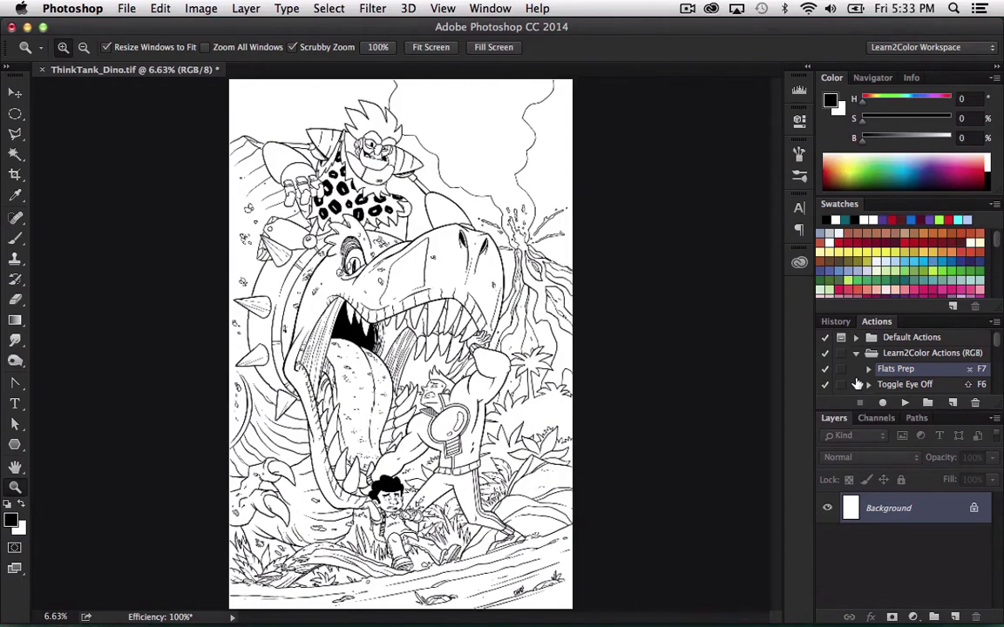
{"action": "left_click", "coordinate": [876, 419]}
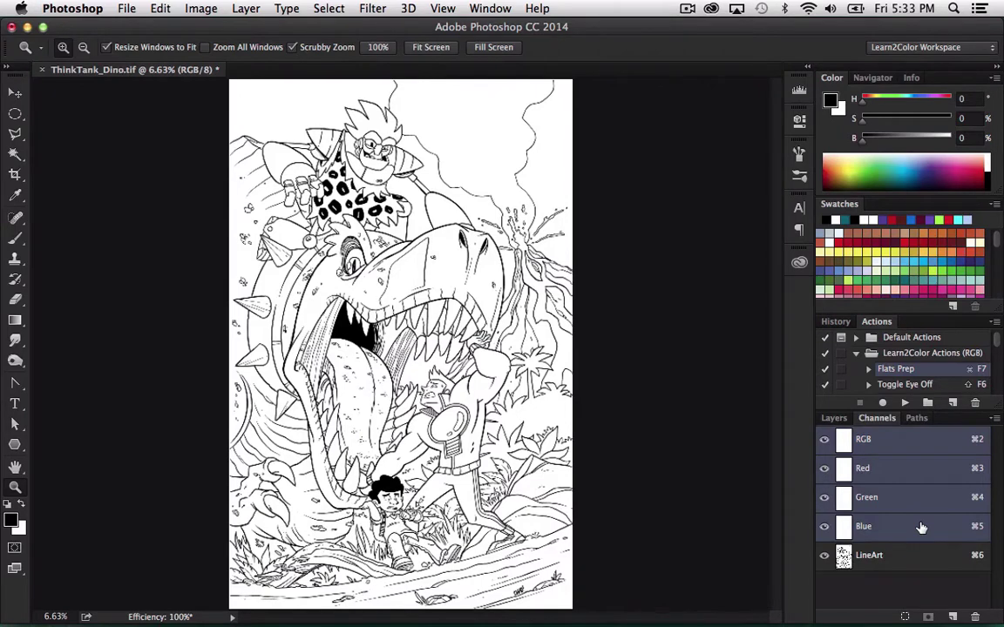
- Check the Working CMYK proof setup, turn on Proof Colors and display the layers
{"action": "left_click", "coordinate": [441, 10]}
{"action": "mouse_move", "coordinate": [453, 24]}
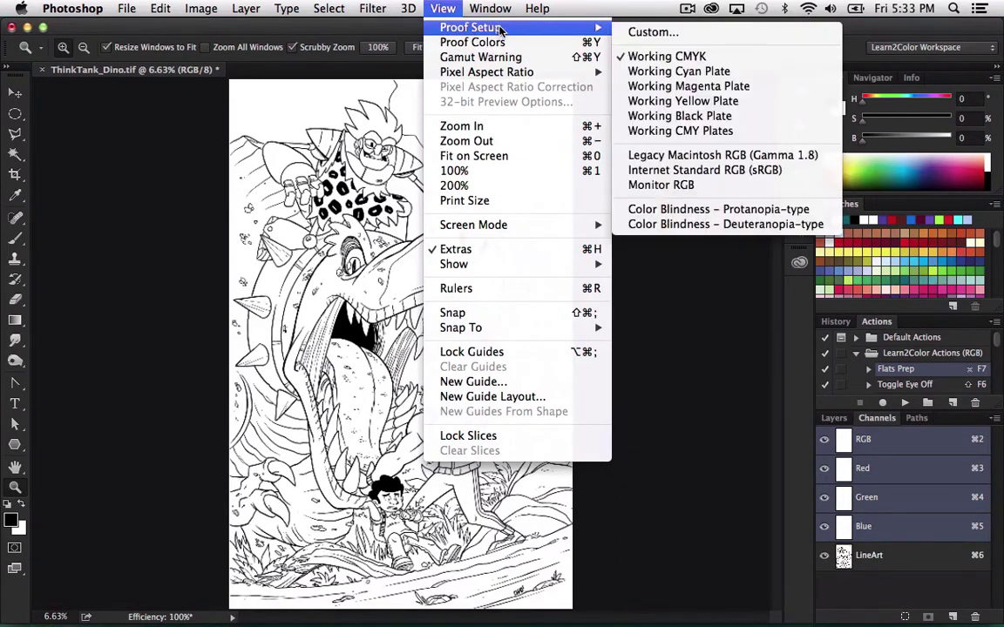
{"action": "mouse_move", "coordinate": [475, 27]}
{"action": "left_click", "coordinate": [769, 36]}
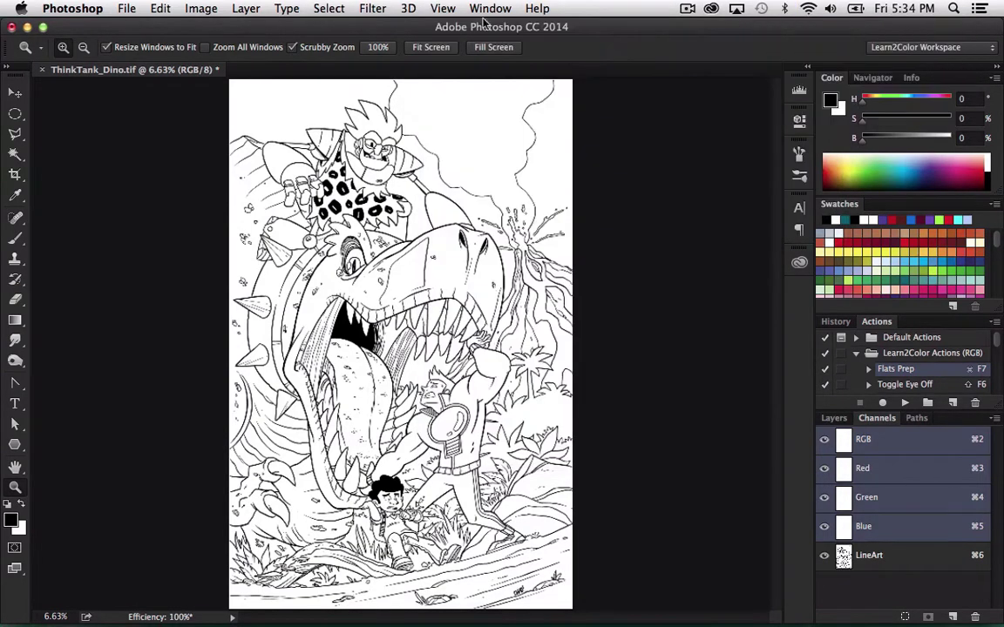
{"action": "left_click", "coordinate": [449, 10]}
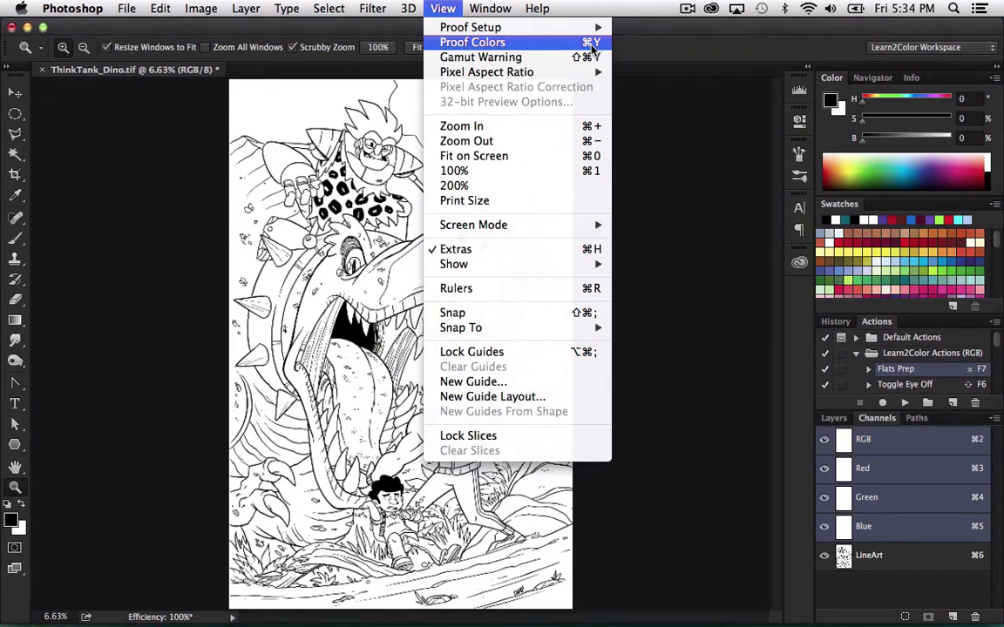
{"action": "left_click", "coordinate": [492, 44]}
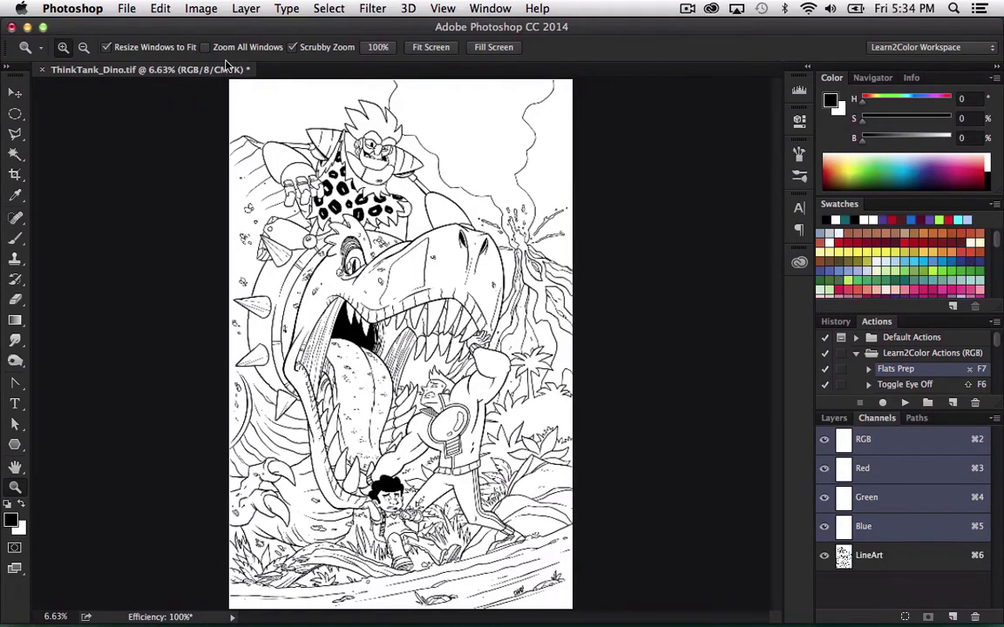
{"action": "left_click", "coordinate": [835, 419]}
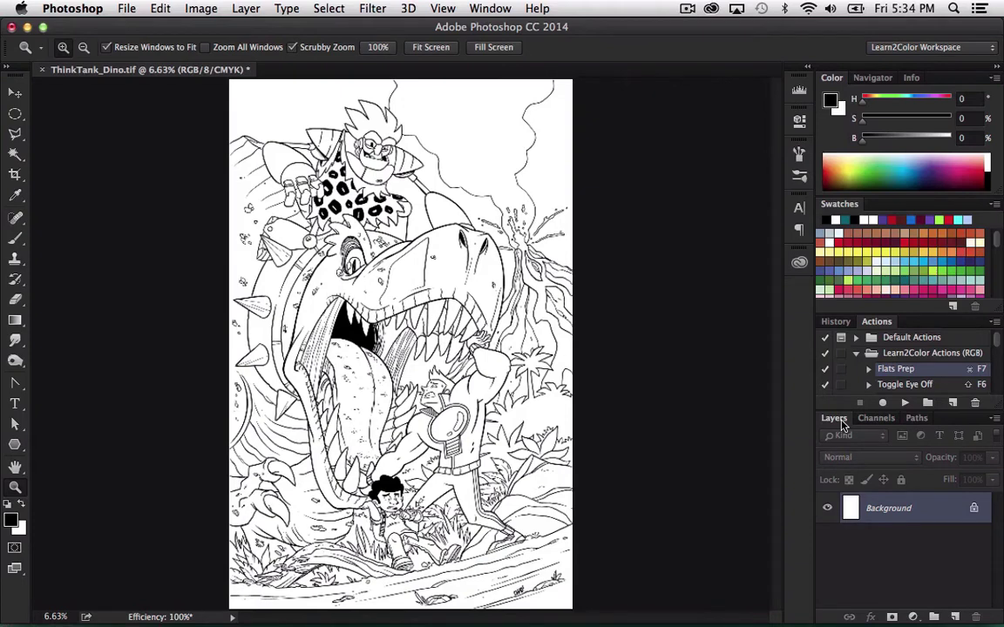
- Switch to full screen mode with the menu bar, select the whole canvas and fill the Background with the pale cream swatch
{"action": "key", "text": "f"}
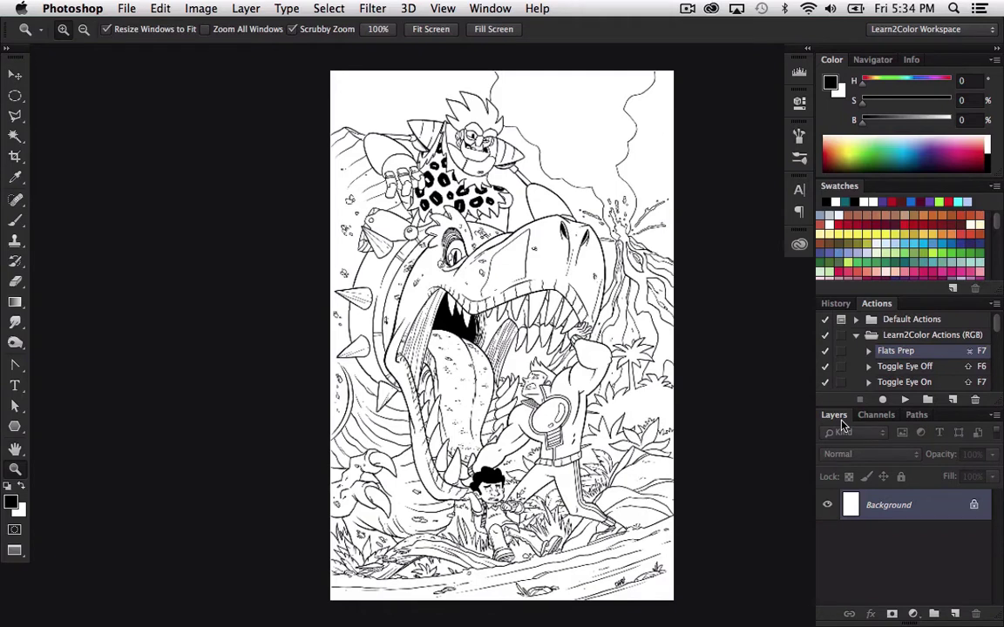
{"action": "key", "text": "super+a"}
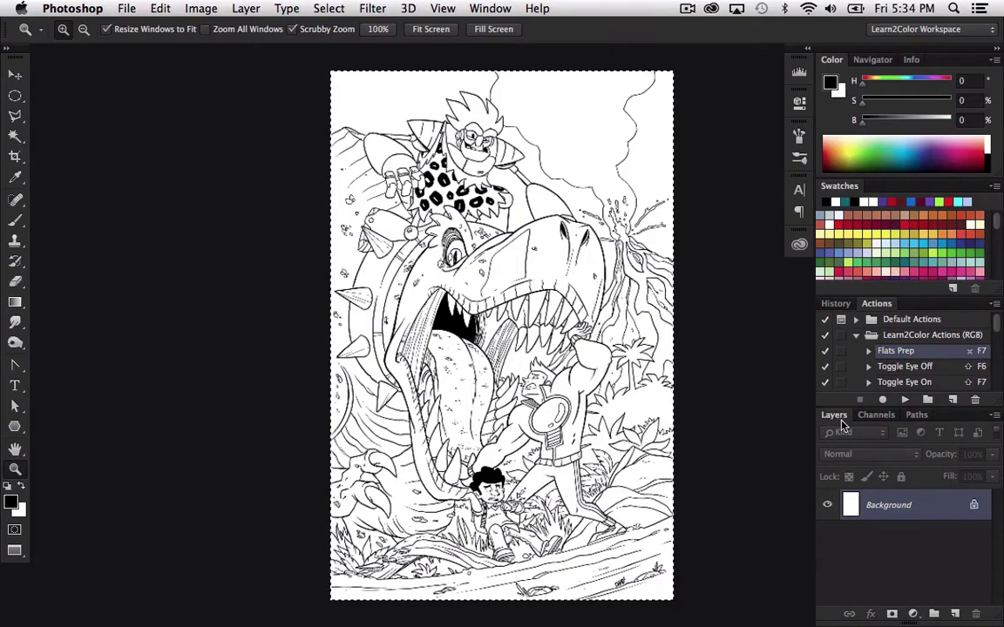
{"action": "left_click", "coordinate": [976, 222]}
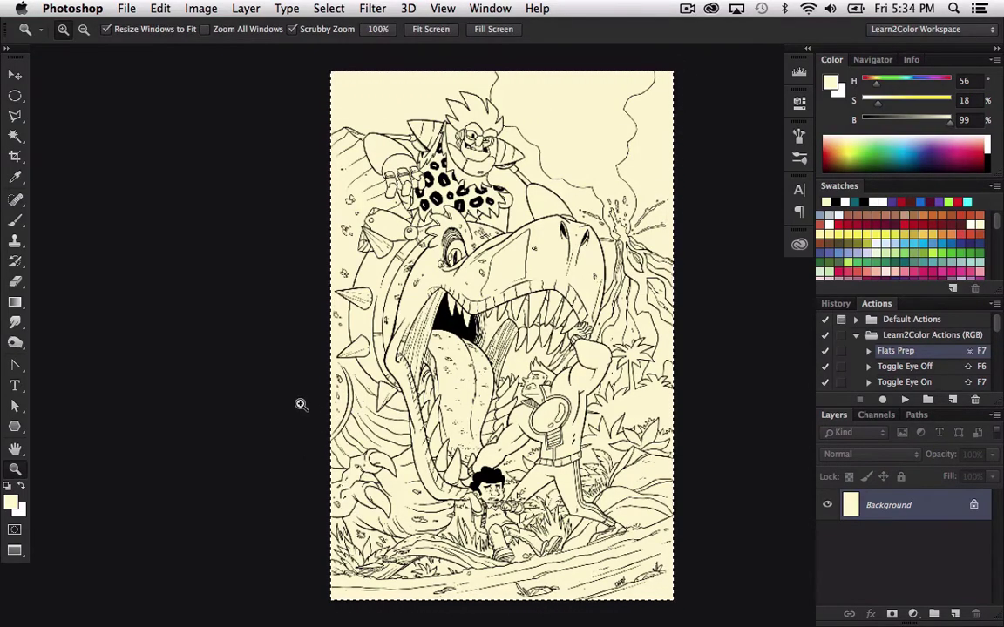
- Start a lasso outline that subtracts from the selection, running from the left canvas edge across the dinosaur's jaw and tongue
{"action": "left_click_drag", "start_coordinate": [278, 394], "coordinate": [357, 392]}
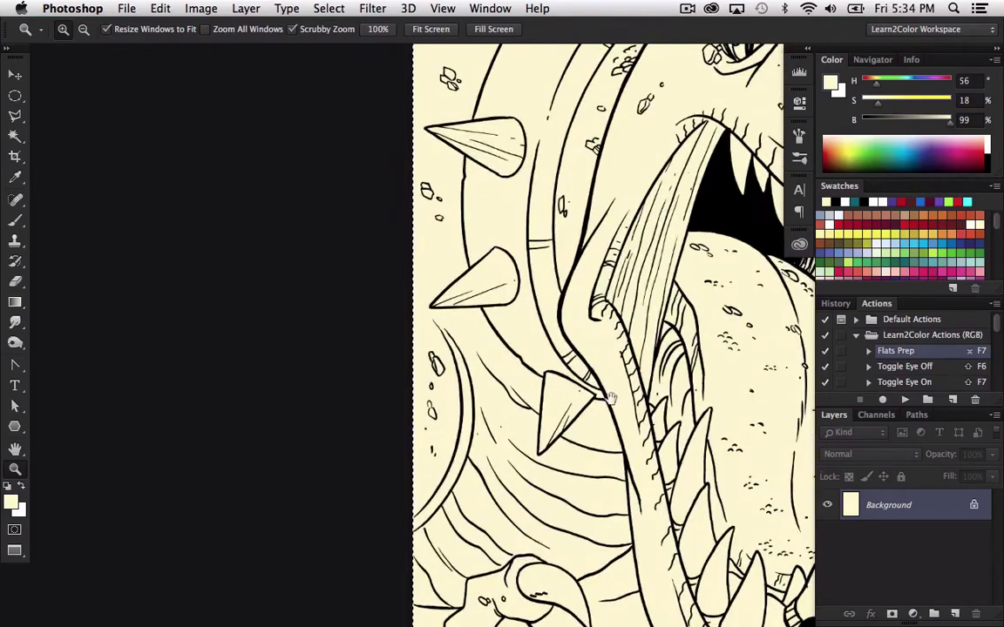
{"action": "left_click_drag", "start_coordinate": [609, 400], "coordinate": [388, 384]}
{"action": "mouse_move", "coordinate": [214, 353]}
{"action": "left_mouse_down"}
{"action": "mouse_move", "coordinate": [269, 363]}
{"action": "mouse_move", "coordinate": [298, 348]}
{"action": "left_mouse_up"}
{"action": "key", "text": "l"}
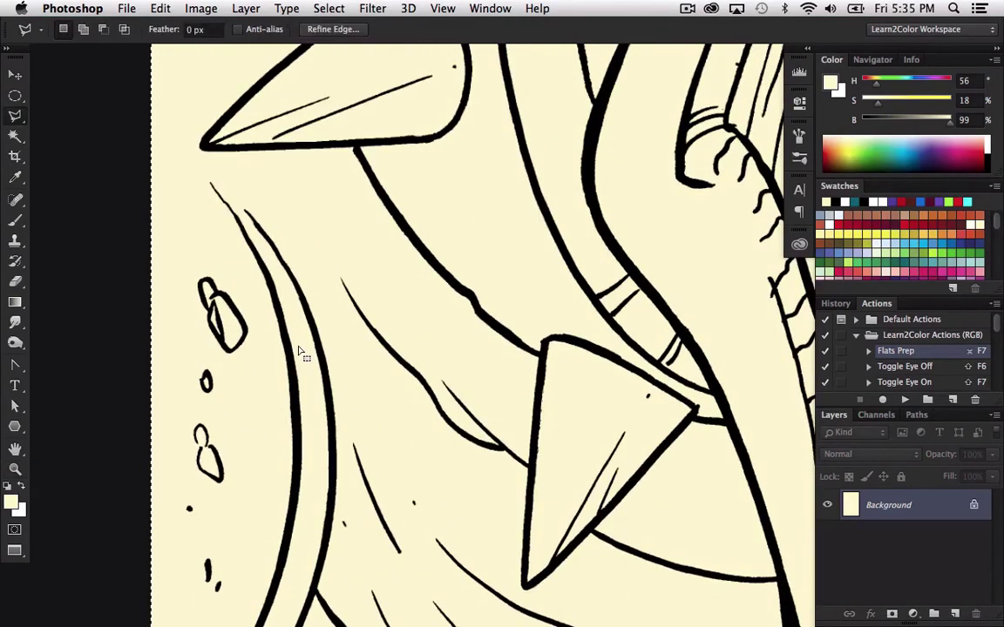
{"action": "left_click", "coordinate": [140, 332]}
{"action": "left_click", "coordinate": [307, 311]}
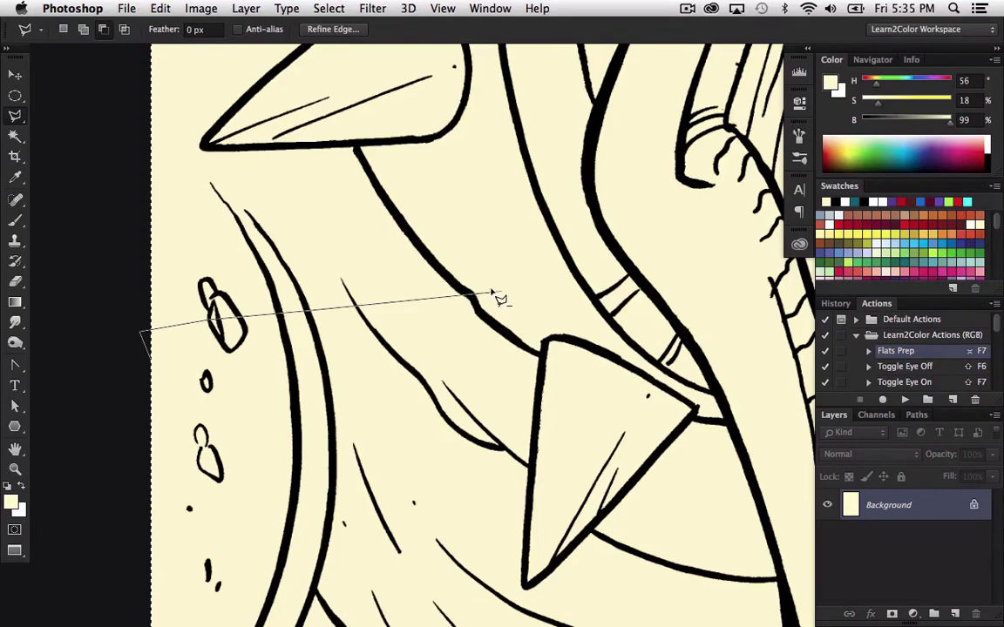
{"action": "left_click", "coordinate": [539, 307]}
{"action": "mouse_move", "coordinate": [601, 346]}
{"action": "left_mouse_down"}
{"action": "mouse_move", "coordinate": [298, 300]}
{"action": "mouse_move", "coordinate": [139, 313]}
{"action": "left_mouse_up"}
{"action": "scroll", "coordinate": [513, 342], "scroll_direction": "right", "scroll_amount": 15}
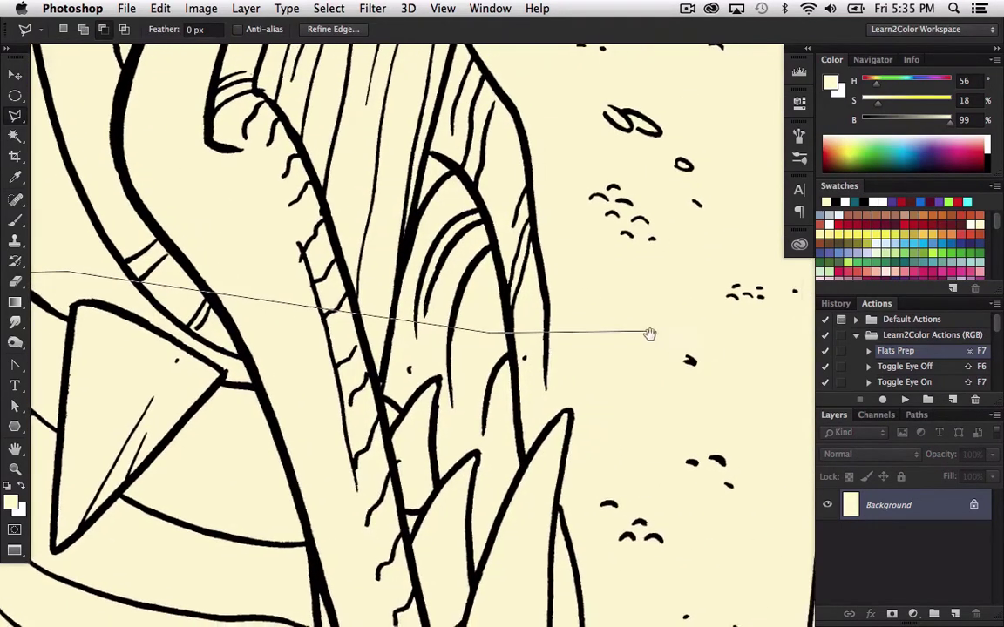
{"action": "scroll", "coordinate": [417, 219], "scroll_direction": "up", "scroll_amount": 1}
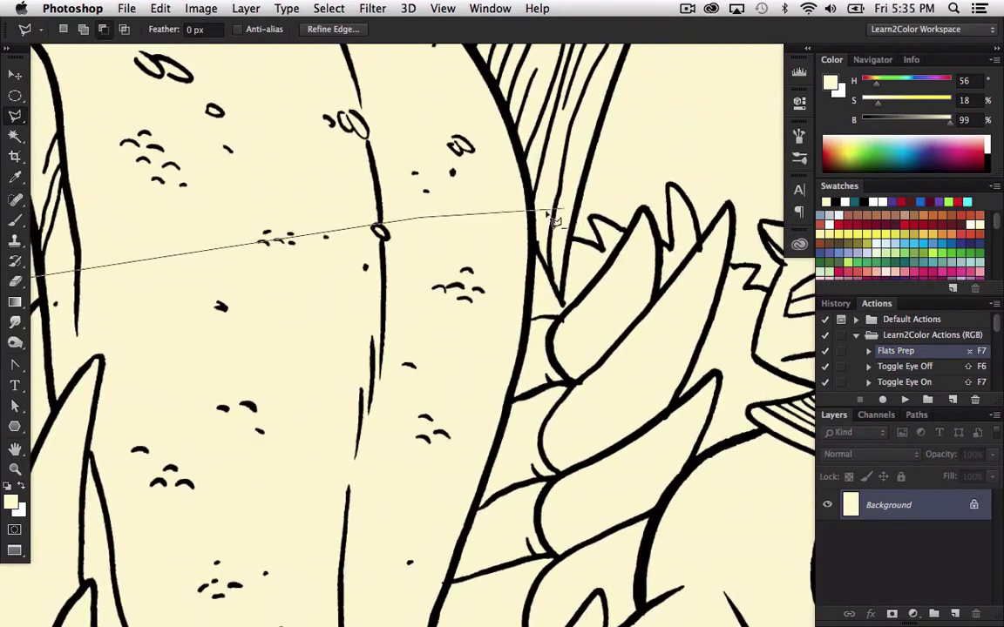
- Extend the lasso outline around the jagged shapes beside the dinosaur's teeth and across the quiffed man's face and shoulder
{"action": "left_click", "coordinate": [523, 209]}
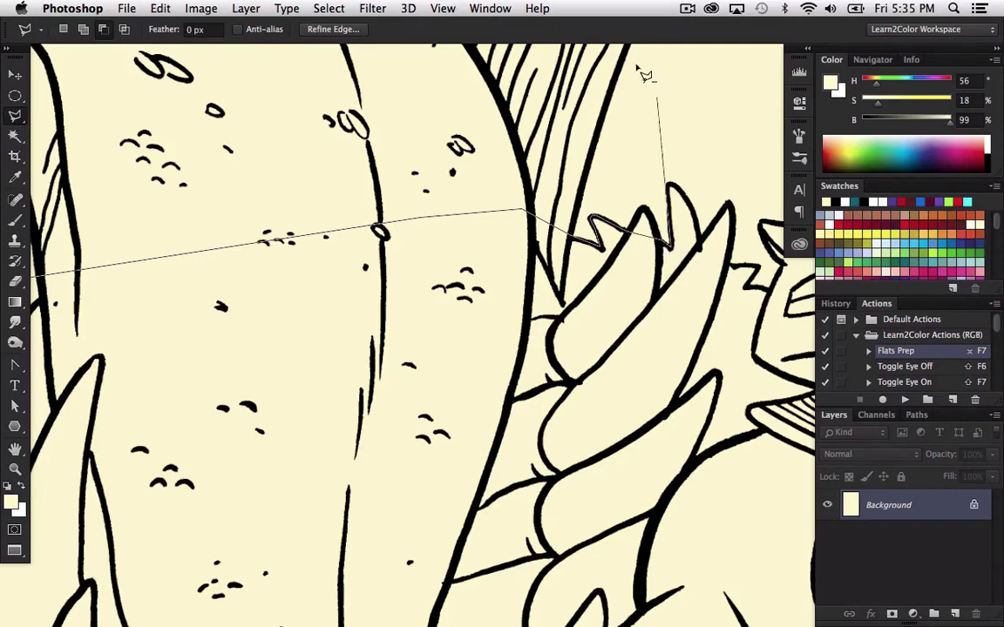
{"action": "left_click", "coordinate": [673, 187]}
{"action": "left_click", "coordinate": [692, 204]}
{"action": "mouse_move", "coordinate": [725, 294]}
{"action": "left_mouse_down"}
{"action": "mouse_move", "coordinate": [558, 261]}
{"action": "mouse_move", "coordinate": [400, 323]}
{"action": "left_mouse_up"}
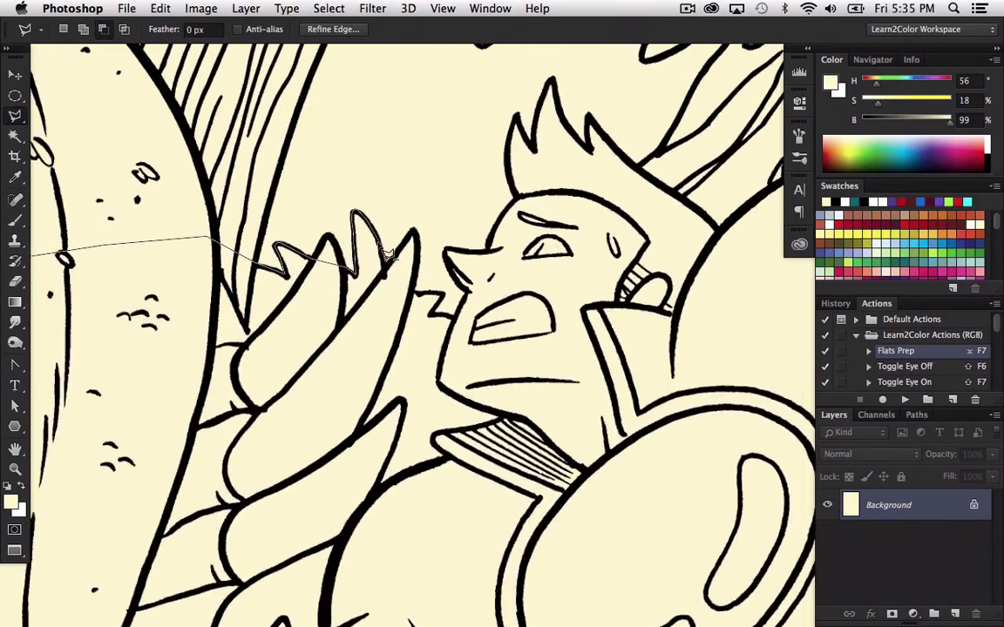
{"action": "mouse_move", "coordinate": [388, 254]}
{"action": "left_mouse_down"}
{"action": "mouse_move", "coordinate": [419, 305]}
{"action": "mouse_move", "coordinate": [407, 303]}
{"action": "mouse_move", "coordinate": [445, 303]}
{"action": "mouse_move", "coordinate": [435, 322]}
{"action": "mouse_move", "coordinate": [549, 352]}
{"action": "left_mouse_up"}
{"action": "left_click", "coordinate": [542, 344]}
{"action": "left_click_drag", "start_coordinate": [664, 371], "coordinate": [197, 309]}
{"action": "key", "text": "space"}
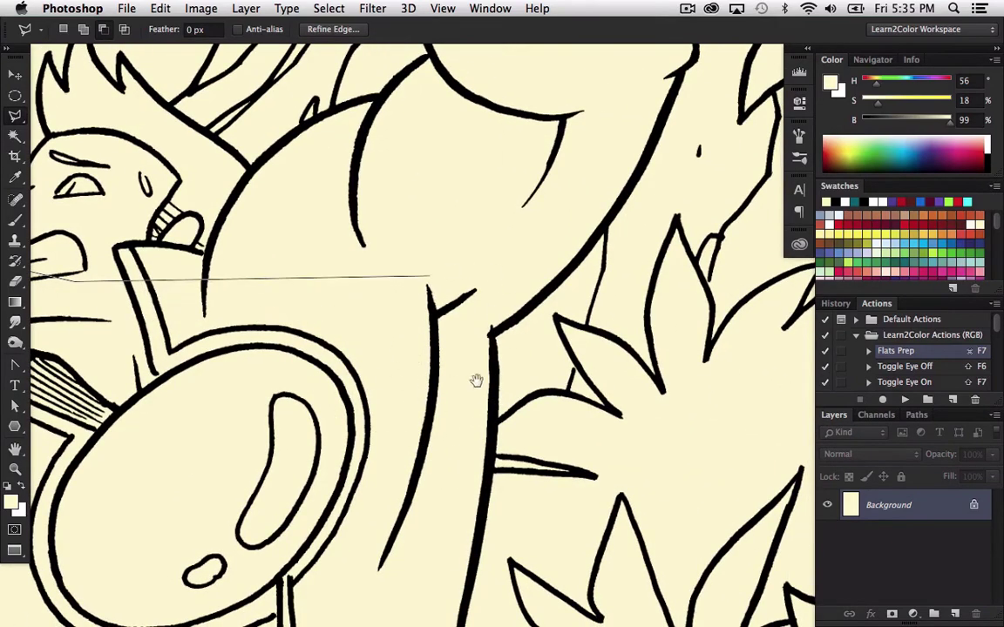
- Trace the lasso outline along the spiky leaves of the plant behind the man's arm
{"action": "left_click", "coordinate": [414, 364]}
{"action": "left_click", "coordinate": [469, 433]}
{"action": "mouse_move", "coordinate": [512, 429]}
{"action": "left_mouse_down"}
{"action": "mouse_move", "coordinate": [554, 379]}
{"action": "mouse_move", "coordinate": [436, 452]}
{"action": "mouse_move", "coordinate": [461, 434]}
{"action": "mouse_move", "coordinate": [460, 480]}
{"action": "mouse_move", "coordinate": [582, 473]}
{"action": "mouse_move", "coordinate": [476, 448]}
{"action": "mouse_move", "coordinate": [514, 405]}
{"action": "mouse_move", "coordinate": [518, 362]}
{"action": "mouse_move", "coordinate": [557, 381]}
{"action": "mouse_move", "coordinate": [510, 412]}
{"action": "mouse_move", "coordinate": [543, 393]}
{"action": "mouse_move", "coordinate": [616, 416]}
{"action": "mouse_move", "coordinate": [525, 255]}
{"action": "mouse_move", "coordinate": [564, 360]}
{"action": "mouse_move", "coordinate": [589, 385]}
{"action": "mouse_move", "coordinate": [560, 321]}
{"action": "mouse_move", "coordinate": [615, 335]}
{"action": "mouse_move", "coordinate": [587, 330]}
{"action": "mouse_move", "coordinate": [648, 374]}
{"action": "mouse_move", "coordinate": [541, 321]}
{"action": "mouse_move", "coordinate": [499, 280]}
{"action": "left_mouse_up"}
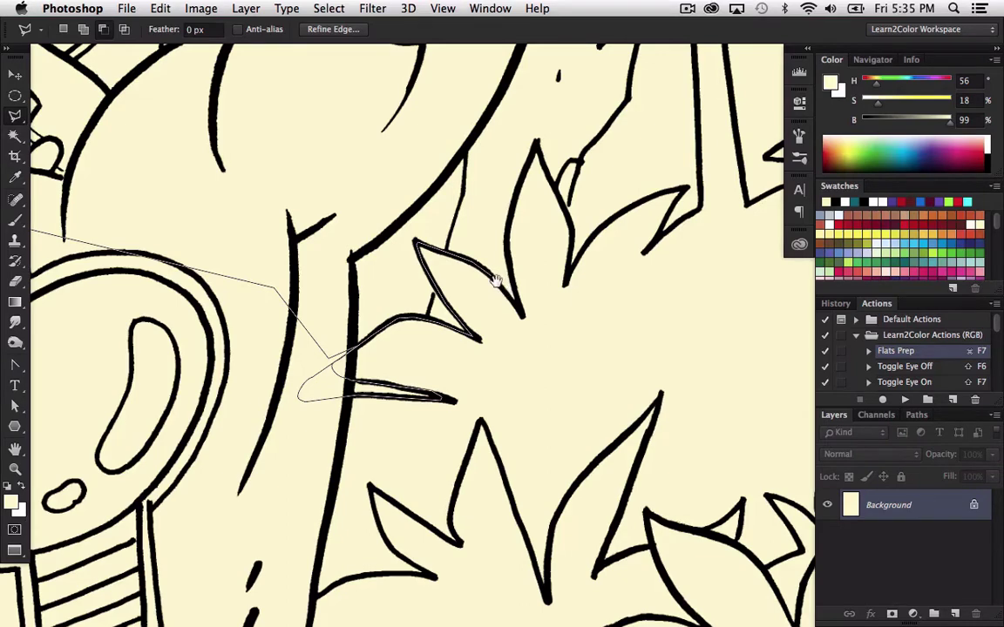
{"action": "mouse_move", "coordinate": [509, 298]}
{"action": "left_mouse_down"}
{"action": "mouse_move", "coordinate": [477, 287]}
{"action": "mouse_move", "coordinate": [433, 248]}
{"action": "mouse_move", "coordinate": [463, 286]}
{"action": "mouse_move", "coordinate": [449, 229]}
{"action": "mouse_move", "coordinate": [449, 134]}
{"action": "mouse_move", "coordinate": [469, 206]}
{"action": "mouse_move", "coordinate": [450, 193]}
{"action": "mouse_move", "coordinate": [478, 135]}
{"action": "mouse_move", "coordinate": [466, 139]}
{"action": "mouse_move", "coordinate": [476, 112]}
{"action": "mouse_move", "coordinate": [484, 123]}
{"action": "mouse_move", "coordinate": [517, 199]}
{"action": "mouse_move", "coordinate": [514, 251]}
{"action": "mouse_move", "coordinate": [565, 178]}
{"action": "mouse_move", "coordinate": [626, 152]}
{"action": "mouse_move", "coordinate": [594, 169]}
{"action": "mouse_move", "coordinate": [624, 162]}
{"action": "left_mouse_up"}
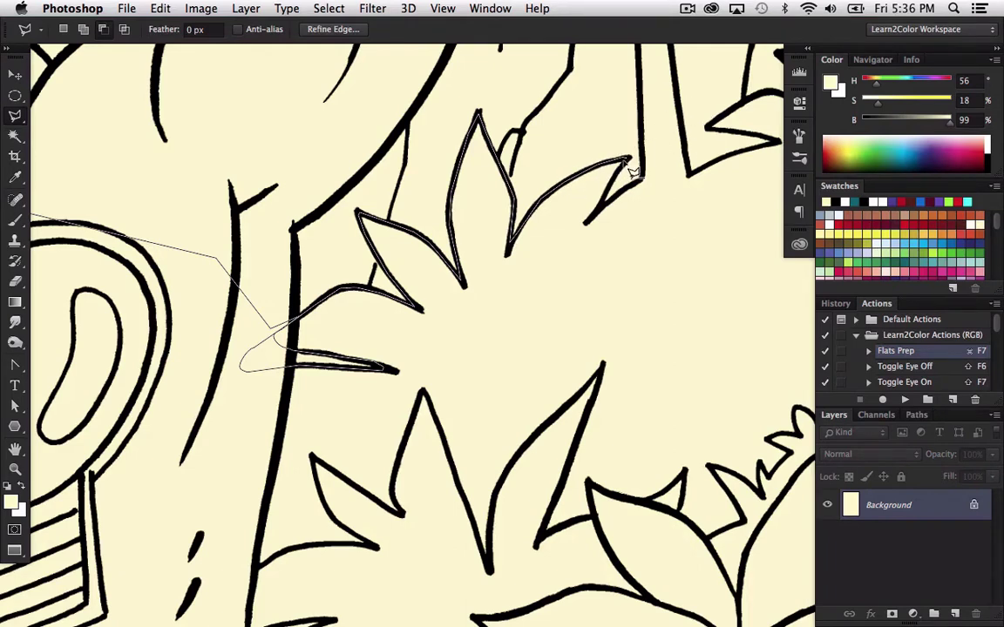
{"action": "mouse_move", "coordinate": [633, 170]}
{"action": "left_mouse_down"}
{"action": "mouse_move", "coordinate": [627, 193]}
{"action": "mouse_move", "coordinate": [617, 190]}
{"action": "left_mouse_up"}
{"action": "left_click", "coordinate": [602, 207]}
- Continue the lasso outline around the palm tree's fronds and trunk and out past the right canvas edge
{"action": "mouse_move", "coordinate": [648, 185]}
{"action": "left_mouse_down"}
{"action": "mouse_move", "coordinate": [579, 296]}
{"action": "mouse_move", "coordinate": [555, 431]}
{"action": "mouse_move", "coordinate": [551, 203]}
{"action": "mouse_move", "coordinate": [460, 277]}
{"action": "mouse_move", "coordinate": [472, 208]}
{"action": "mouse_move", "coordinate": [524, 177]}
{"action": "mouse_move", "coordinate": [394, 187]}
{"action": "mouse_move", "coordinate": [391, 154]}
{"action": "mouse_move", "coordinate": [360, 272]}
{"action": "mouse_move", "coordinate": [400, 193]}
{"action": "mouse_move", "coordinate": [359, 314]}
{"action": "mouse_move", "coordinate": [414, 281]}
{"action": "mouse_move", "coordinate": [478, 299]}
{"action": "mouse_move", "coordinate": [389, 246]}
{"action": "mouse_move", "coordinate": [438, 241]}
{"action": "mouse_move", "coordinate": [487, 265]}
{"action": "mouse_move", "coordinate": [502, 228]}
{"action": "mouse_move", "coordinate": [468, 109]}
{"action": "mouse_move", "coordinate": [489, 295]}
{"action": "mouse_move", "coordinate": [500, 291]}
{"action": "mouse_move", "coordinate": [474, 244]}
{"action": "mouse_move", "coordinate": [484, 240]}
{"action": "mouse_move", "coordinate": [531, 280]}
{"action": "mouse_move", "coordinate": [573, 231]}
{"action": "mouse_move", "coordinate": [624, 206]}
{"action": "mouse_move", "coordinate": [646, 209]}
{"action": "mouse_move", "coordinate": [572, 271]}
{"action": "mouse_move", "coordinate": [408, 239]}
{"action": "mouse_move", "coordinate": [497, 229]}
{"action": "mouse_move", "coordinate": [555, 247]}
{"action": "mouse_move", "coordinate": [468, 275]}
{"action": "mouse_move", "coordinate": [475, 282]}
{"action": "mouse_move", "coordinate": [458, 292]}
{"action": "mouse_move", "coordinate": [514, 315]}
{"action": "mouse_move", "coordinate": [558, 368]}
{"action": "mouse_move", "coordinate": [548, 358]}
{"action": "mouse_move", "coordinate": [424, 346]}
{"action": "mouse_move", "coordinate": [448, 415]}
{"action": "mouse_move", "coordinate": [376, 364]}
{"action": "mouse_move", "coordinate": [381, 514]}
{"action": "mouse_move", "coordinate": [384, 314]}
{"action": "mouse_move", "coordinate": [377, 341]}
{"action": "mouse_move", "coordinate": [389, 418]}
{"action": "mouse_move", "coordinate": [472, 385]}
{"action": "mouse_move", "coordinate": [409, 371]}
{"action": "mouse_move", "coordinate": [454, 338]}
{"action": "mouse_move", "coordinate": [516, 352]}
{"action": "mouse_move", "coordinate": [475, 290]}
{"action": "mouse_move", "coordinate": [488, 286]}
{"action": "mouse_move", "coordinate": [547, 303]}
{"action": "mouse_move", "coordinate": [573, 345]}
{"action": "mouse_move", "coordinate": [641, 305]}
{"action": "mouse_move", "coordinate": [603, 358]}
{"action": "mouse_move", "coordinate": [635, 353]}
{"action": "mouse_move", "coordinate": [672, 365]}
{"action": "mouse_move", "coordinate": [646, 394]}
{"action": "mouse_move", "coordinate": [703, 398]}
{"action": "left_mouse_up"}
{"action": "scroll", "coordinate": [507, 232], "scroll_direction": "up", "scroll_amount": 1}
{"action": "left_click_drag", "start_coordinate": [723, 172], "coordinate": [637, 506]}
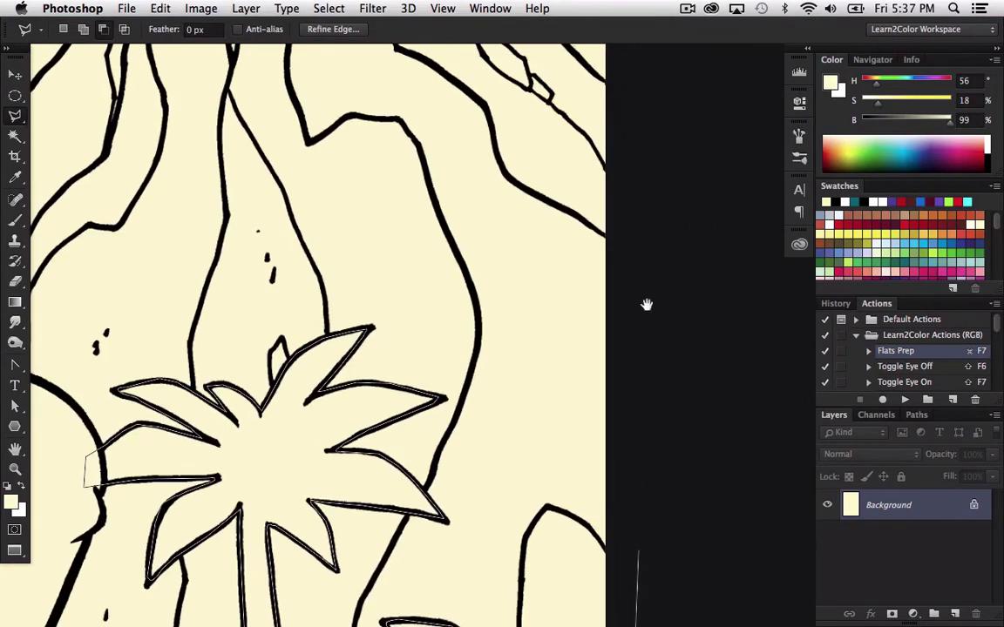
- Run the lasso outline upward outside the right canvas edge to near the upper right corner of the artwork
{"action": "left_click", "coordinate": [659, 140]}
{"action": "left_click_drag", "start_coordinate": [649, 173], "coordinate": [594, 587]}
{"action": "left_click", "coordinate": [625, 132]}
{"action": "left_click_drag", "start_coordinate": [619, 67], "coordinate": [609, 533]}
{"action": "left_click", "coordinate": [631, 166]}
{"action": "mouse_move", "coordinate": [614, 87]}
{"action": "left_mouse_down"}
{"action": "mouse_move", "coordinate": [616, 237]}
{"action": "mouse_move", "coordinate": [633, 416]}
{"action": "mouse_move", "coordinate": [634, 212]}
{"action": "mouse_move", "coordinate": [653, 534]}
{"action": "left_mouse_up"}
{"action": "left_click_drag", "start_coordinate": [669, 207], "coordinate": [643, 432]}
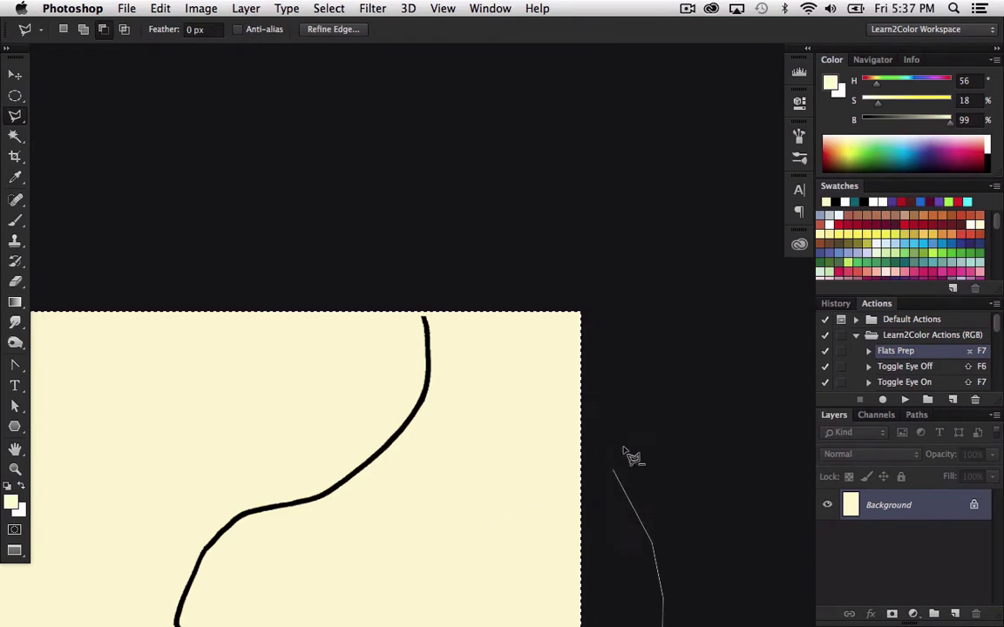
{"action": "mouse_move", "coordinate": [576, 477]}
{"action": "left_mouse_down"}
{"action": "mouse_move", "coordinate": [603, 377]}
{"action": "mouse_move", "coordinate": [516, 382]}
{"action": "mouse_move", "coordinate": [462, 363]}
{"action": "left_mouse_up"}
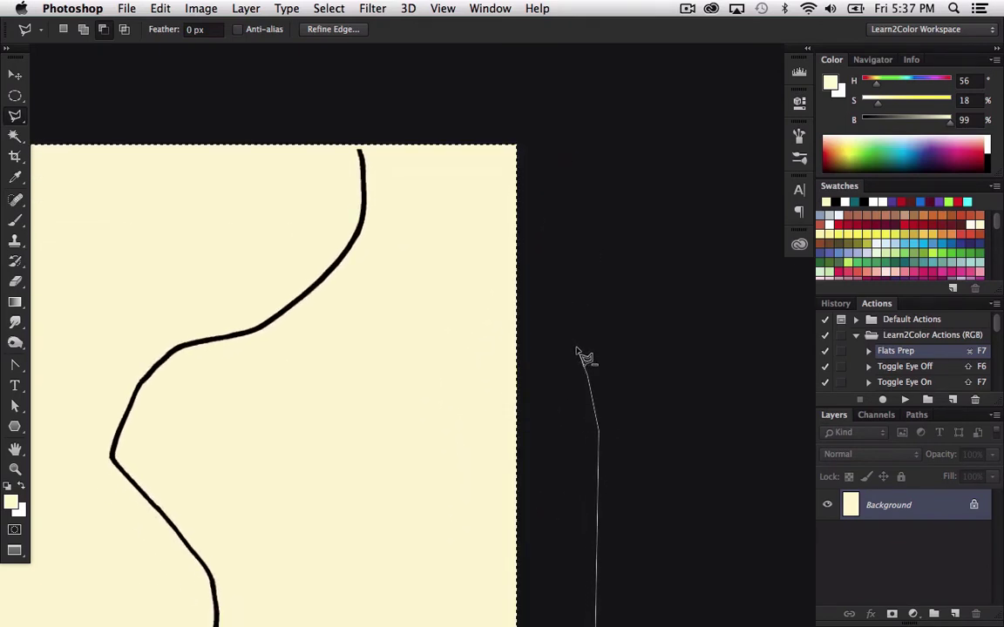
- Carry the lasso outline around the top of the canvas and close it at the left, subtracting the upper area from the selection
{"action": "left_click", "coordinate": [582, 276], "text": "alt"}
{"action": "left_click", "coordinate": [585, 286], "text": "alt"}
{"action": "left_click", "coordinate": [589, 284], "text": "alt"}
{"action": "left_click", "coordinate": [591, 284], "text": "alt"}
{"action": "left_click", "coordinate": [594, 284], "text": "alt"}
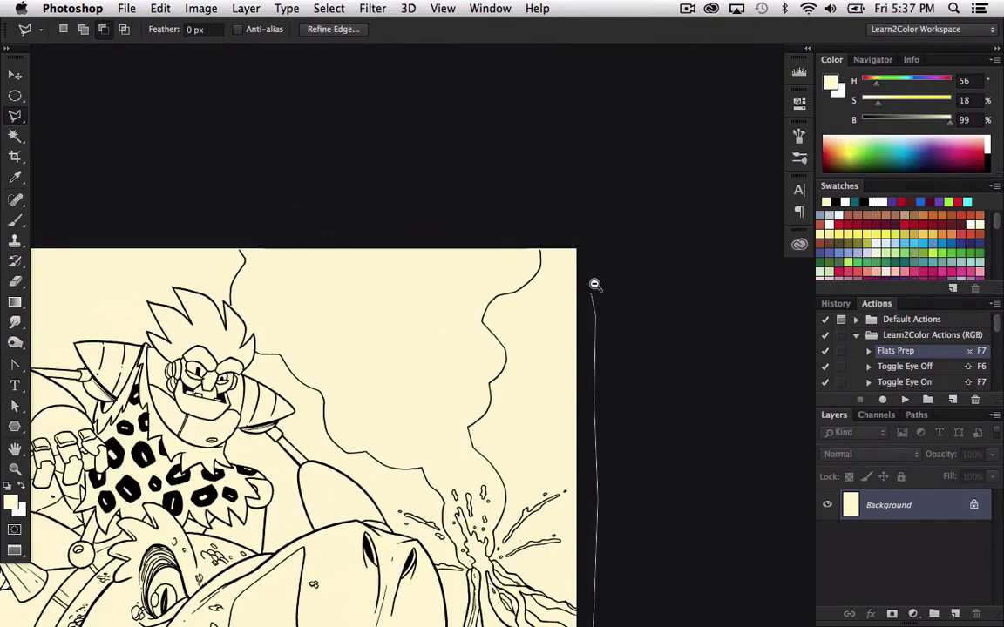
{"action": "left_click_drag", "start_coordinate": [594, 284], "coordinate": [623, 256]}
{"action": "left_click", "coordinate": [617, 235]}
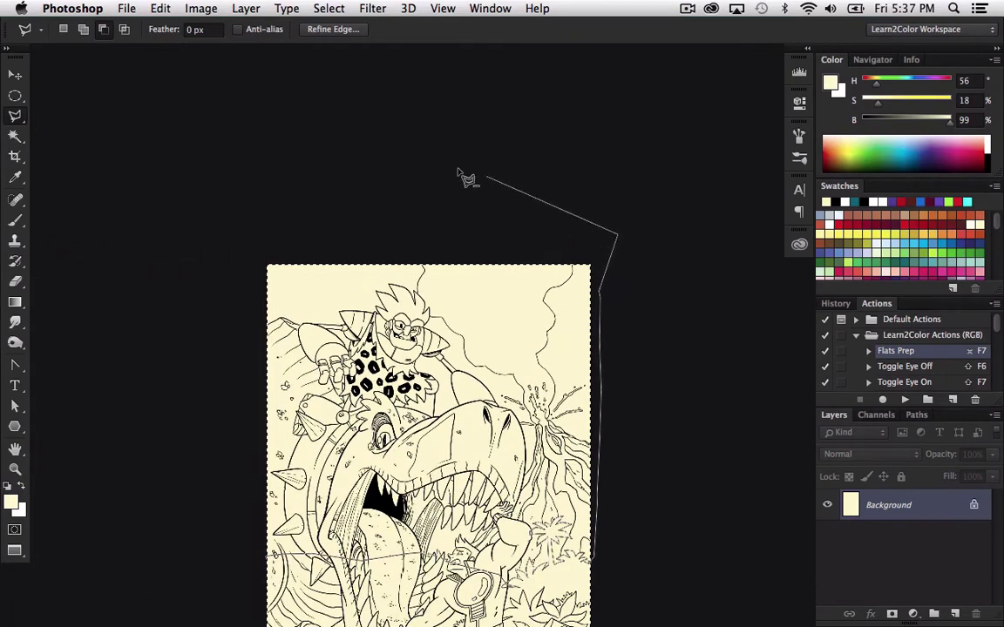
{"action": "left_click", "coordinate": [458, 171], "text": "alt"}
{"action": "left_click", "coordinate": [280, 179], "text": "alt"}
{"action": "left_click", "coordinate": [190, 314], "text": "alt"}
{"action": "double_click", "coordinate": [209, 370]}
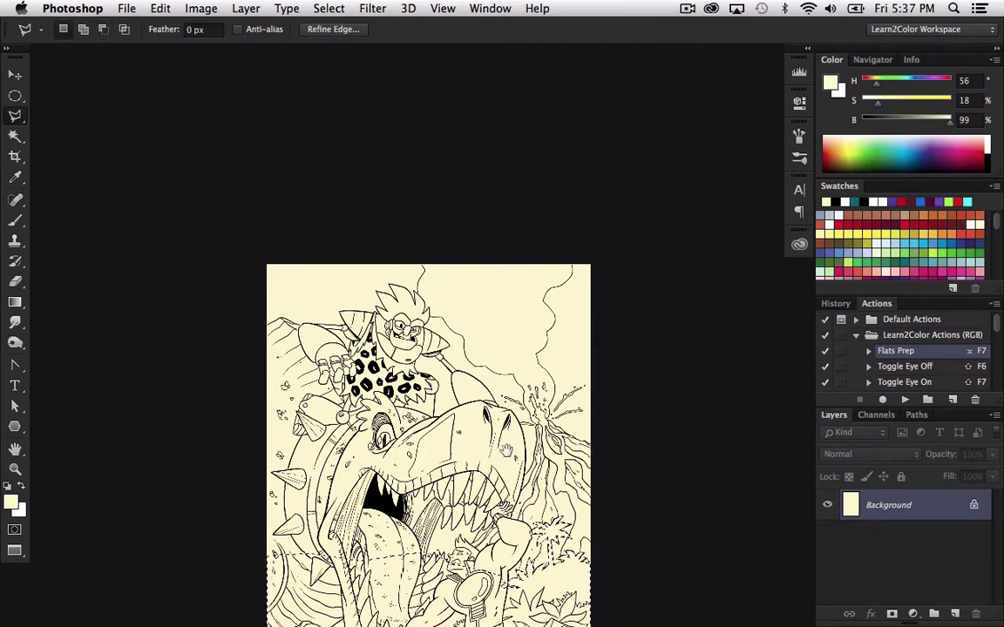
- Fill the selected lower part of the artwork with a leaf green of H 77, S 39, B 64
{"action": "left_click_drag", "start_coordinate": [506, 449], "coordinate": [513, 378]}
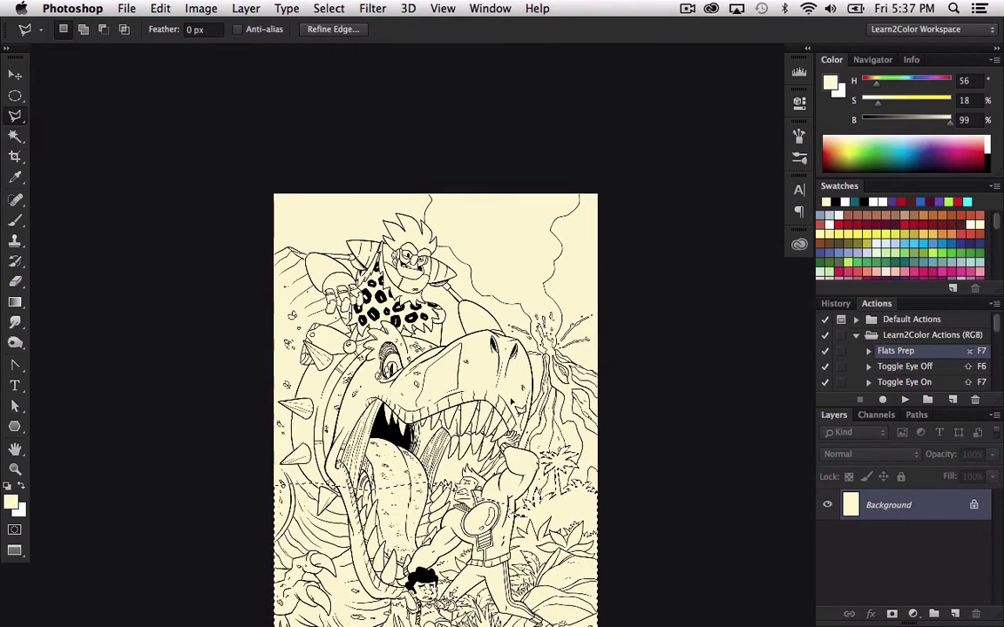
{"action": "left_click_drag", "start_coordinate": [478, 450], "coordinate": [484, 379]}
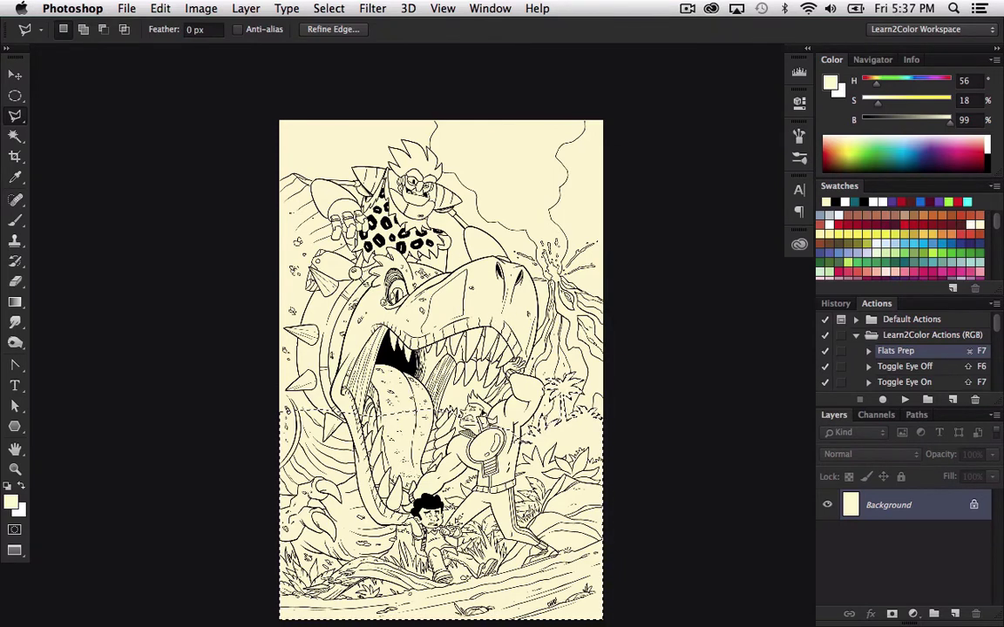
{"action": "key", "text": "alt"}
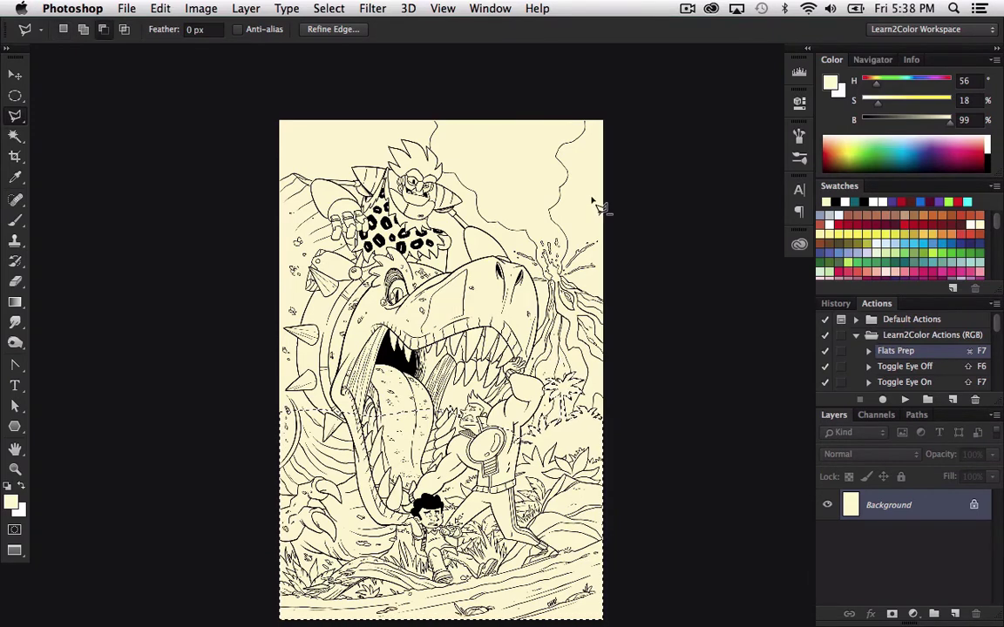
{"action": "scroll", "coordinate": [593, 202], "scroll_direction": "down", "scroll_amount": 3}
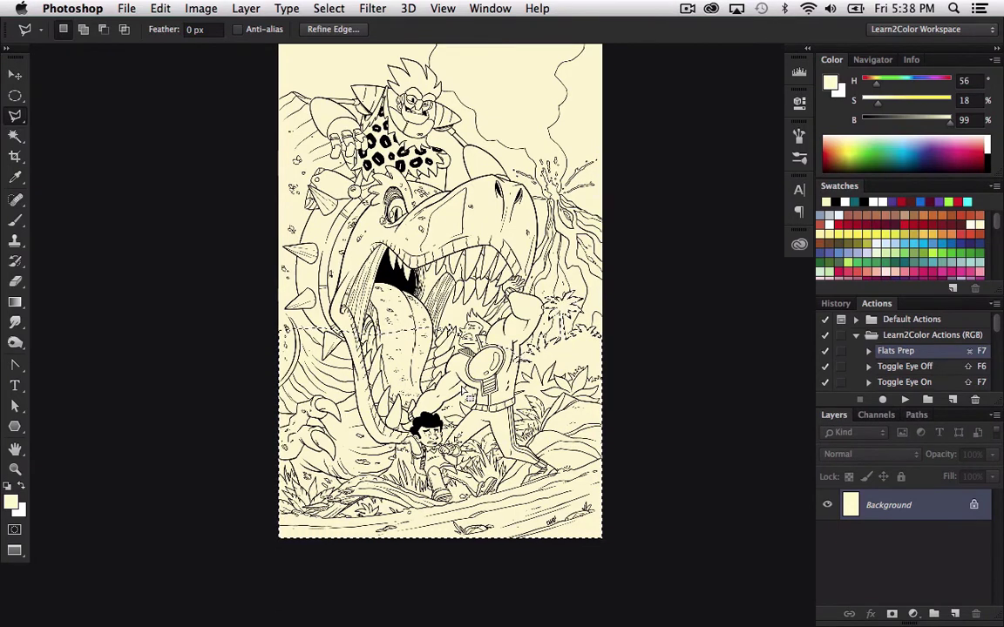
{"action": "left_click", "coordinate": [915, 252]}
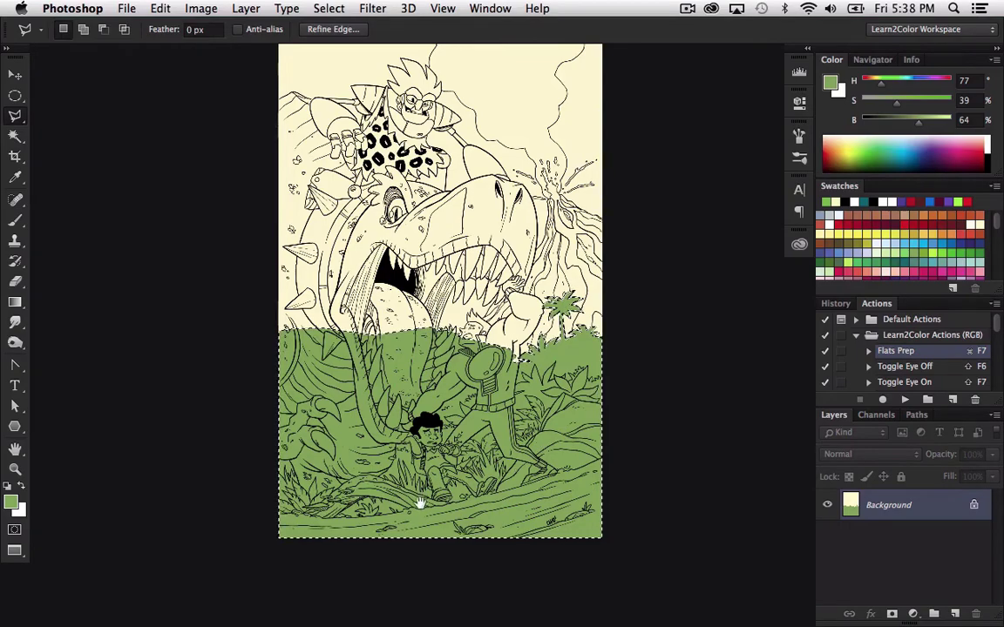
- Start a subtracting lasso outline in the opening beneath the arched root, following the root's underside down to the ground
{"action": "scroll", "coordinate": [419, 505], "scroll_direction": "down", "scroll_amount": 5}
{"action": "key", "text": "z"}
{"action": "left_click_drag", "start_coordinate": [418, 368], "coordinate": [600, 118]}
{"action": "key", "text": "l"}
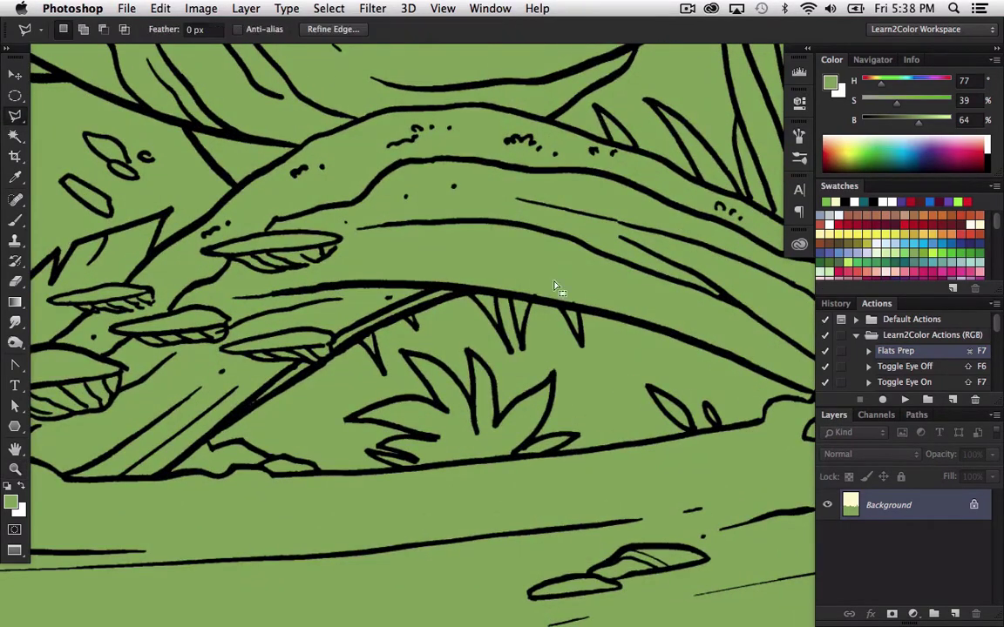
{"action": "left_click", "coordinate": [467, 294]}
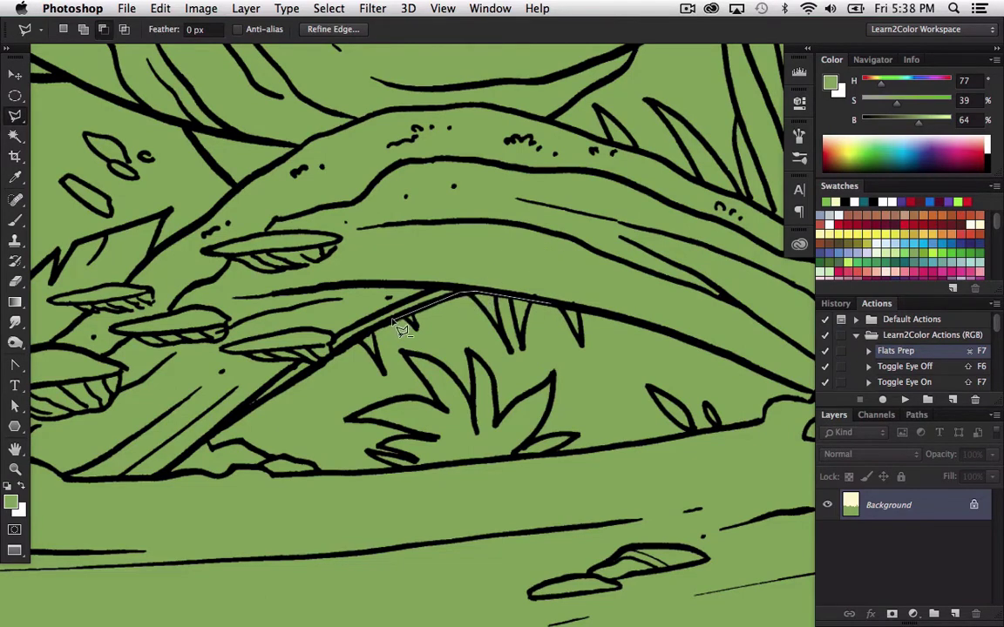
{"action": "left_click", "coordinate": [328, 355]}
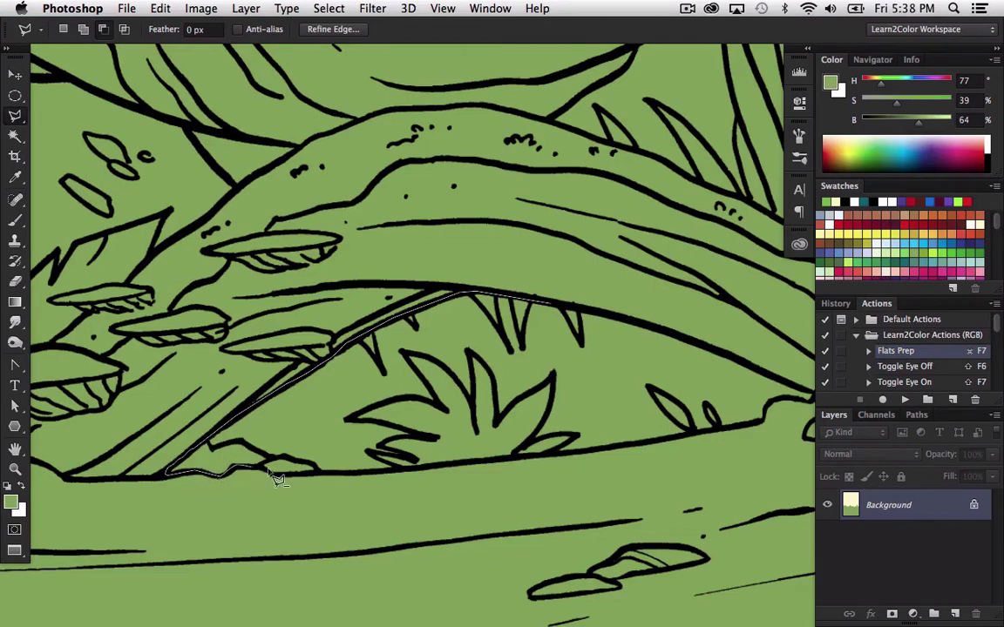
- Complete the outline along the small rocks, ground line and root's underside to subtract the opening, leaving the small rocks selected
{"action": "mouse_move", "coordinate": [267, 469]}
{"action": "left_mouse_down"}
{"action": "mouse_move", "coordinate": [328, 477]}
{"action": "mouse_move", "coordinate": [380, 470]}
{"action": "mouse_move", "coordinate": [372, 481]}
{"action": "mouse_move", "coordinate": [380, 464]}
{"action": "mouse_move", "coordinate": [572, 352]}
{"action": "mouse_move", "coordinate": [425, 433]}
{"action": "mouse_move", "coordinate": [412, 462]}
{"action": "mouse_move", "coordinate": [552, 465]}
{"action": "left_mouse_up"}
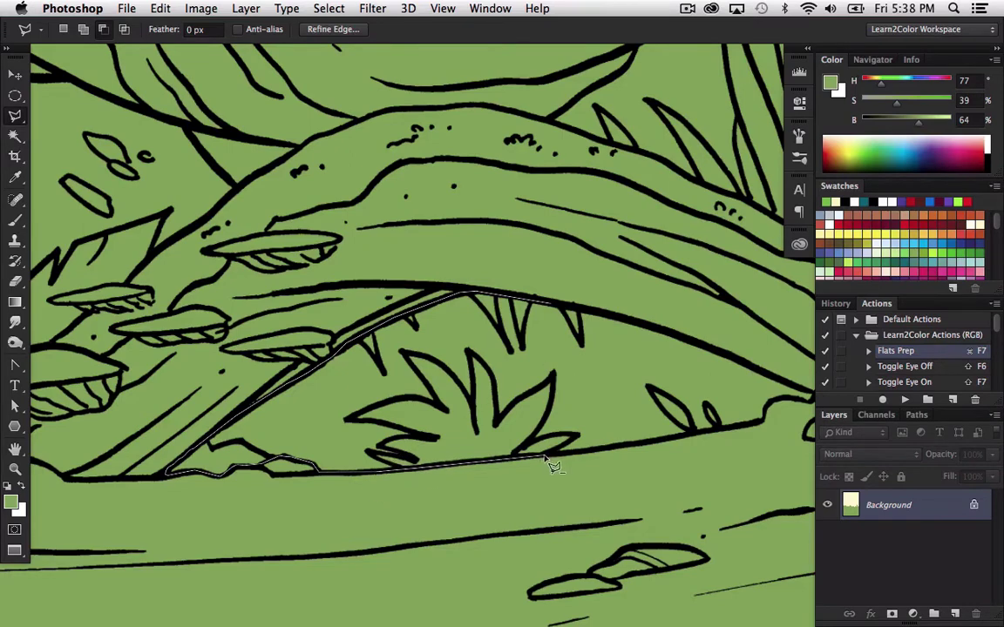
{"action": "mouse_move", "coordinate": [667, 452]}
{"action": "left_mouse_down"}
{"action": "mouse_move", "coordinate": [537, 400]}
{"action": "mouse_move", "coordinate": [540, 423]}
{"action": "mouse_move", "coordinate": [586, 409]}
{"action": "left_mouse_up"}
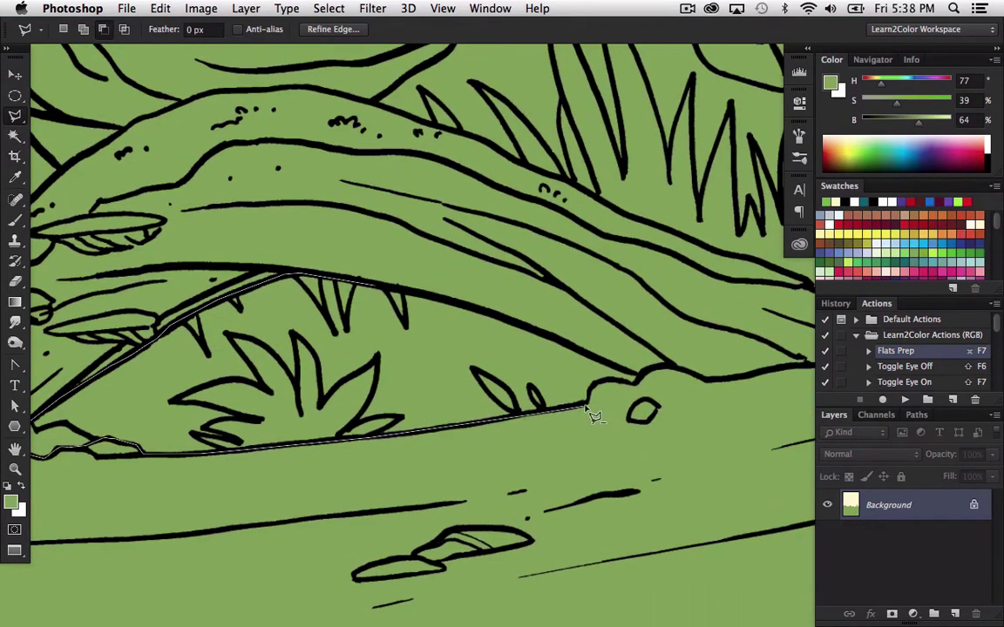
{"action": "mouse_move", "coordinate": [644, 387]}
{"action": "left_mouse_down"}
{"action": "mouse_move", "coordinate": [491, 312]}
{"action": "mouse_move", "coordinate": [360, 285]}
{"action": "left_mouse_up"}
{"action": "left_click_drag", "start_coordinate": [114, 446], "coordinate": [339, 435]}
{"action": "mouse_move", "coordinate": [303, 371]}
{"action": "left_mouse_down"}
{"action": "mouse_move", "coordinate": [367, 399]}
{"action": "mouse_move", "coordinate": [353, 393]}
{"action": "mouse_move", "coordinate": [376, 420]}
{"action": "left_mouse_up"}
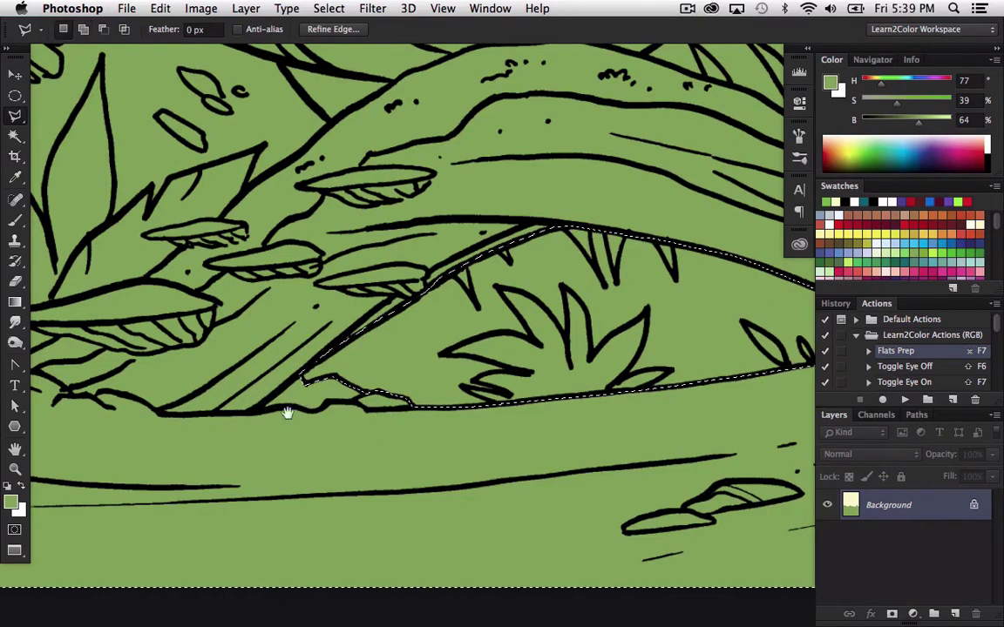
- Start another subtracting lasso outline from the left canvas edge along the ground and rocks to the large shelf mushroom and leaves
{"action": "left_click_drag", "start_coordinate": [118, 392], "coordinate": [420, 441]}
{"action": "left_click_drag", "start_coordinate": [286, 432], "coordinate": [343, 440]}
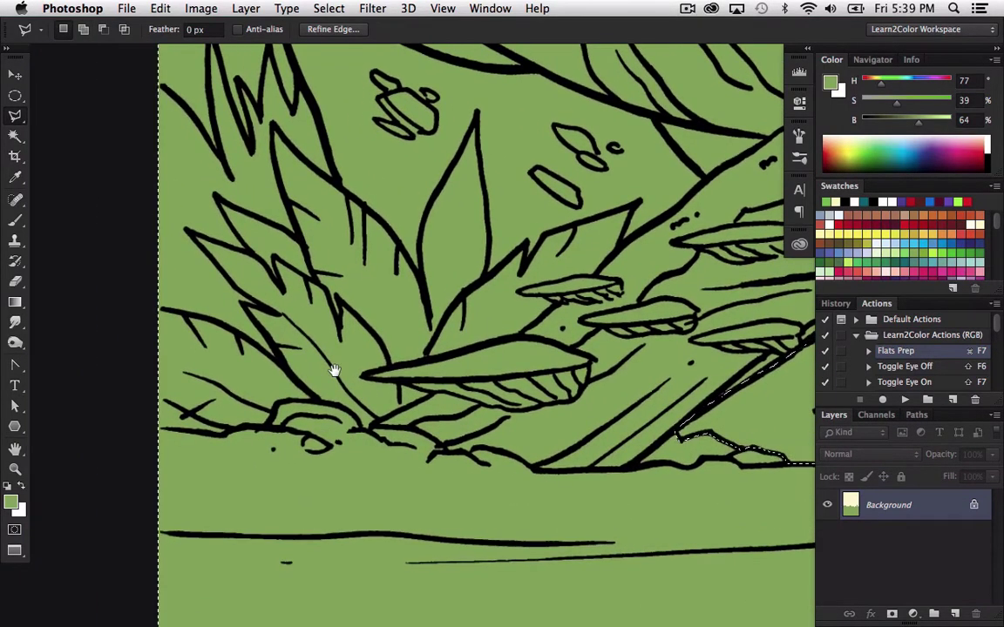
{"action": "scroll", "coordinate": [336, 371], "scroll_direction": "right", "scroll_amount": 5}
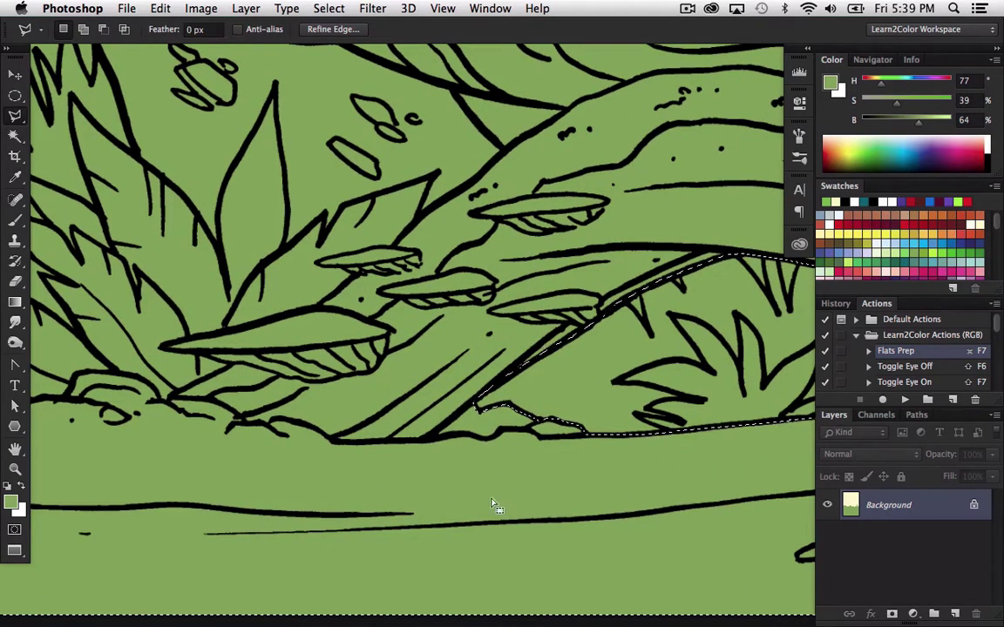
{"action": "scroll", "coordinate": [228, 417], "scroll_direction": "left", "scroll_amount": 5}
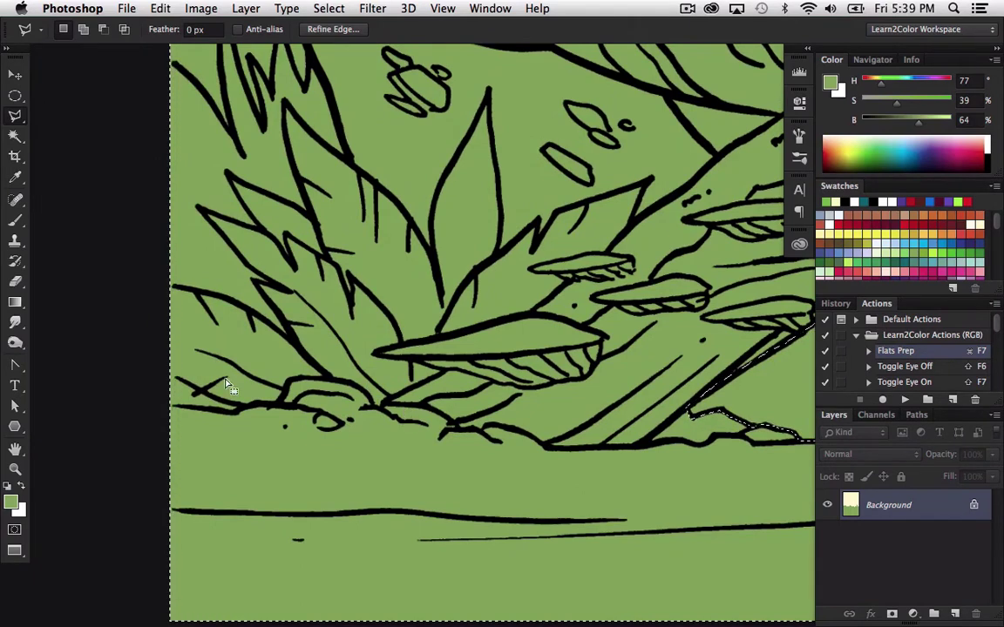
{"action": "key", "text": "alt"}
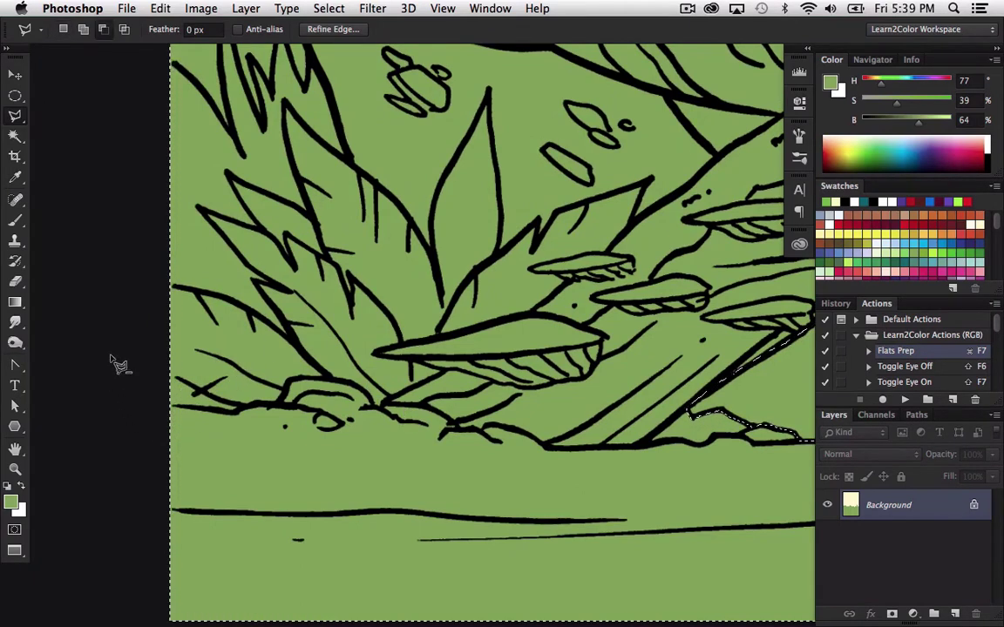
{"action": "left_click", "coordinate": [144, 404]}
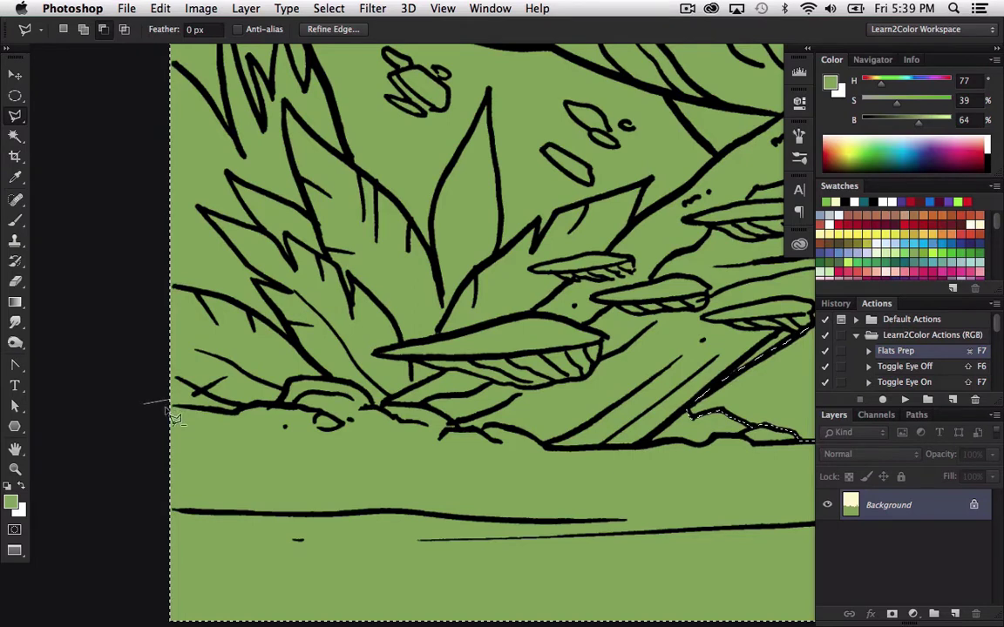
{"action": "left_click", "coordinate": [234, 413]}
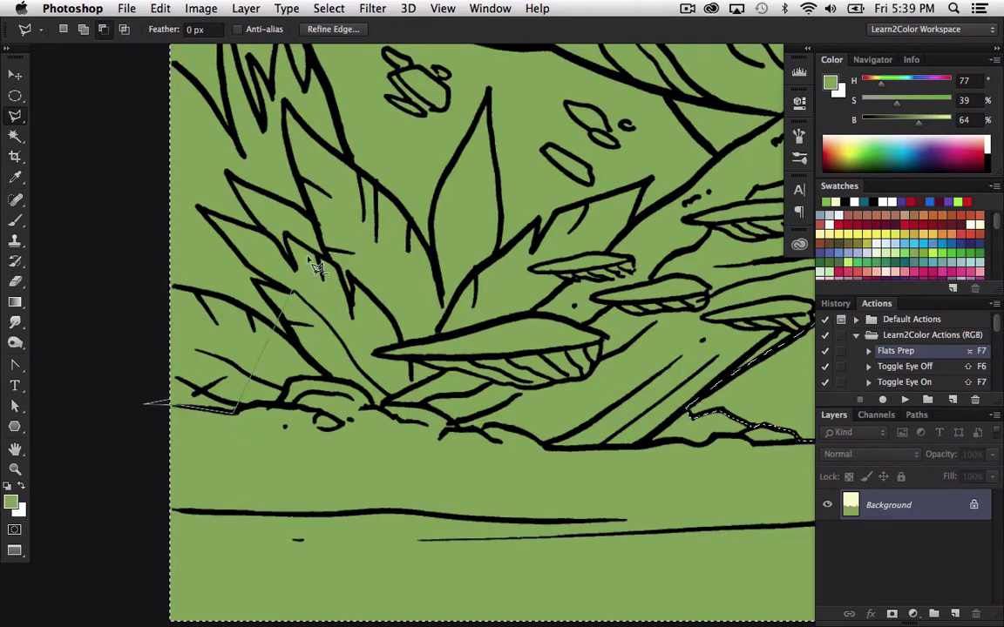
{"action": "left_click", "coordinate": [252, 404]}
{"action": "left_click", "coordinate": [278, 405]}
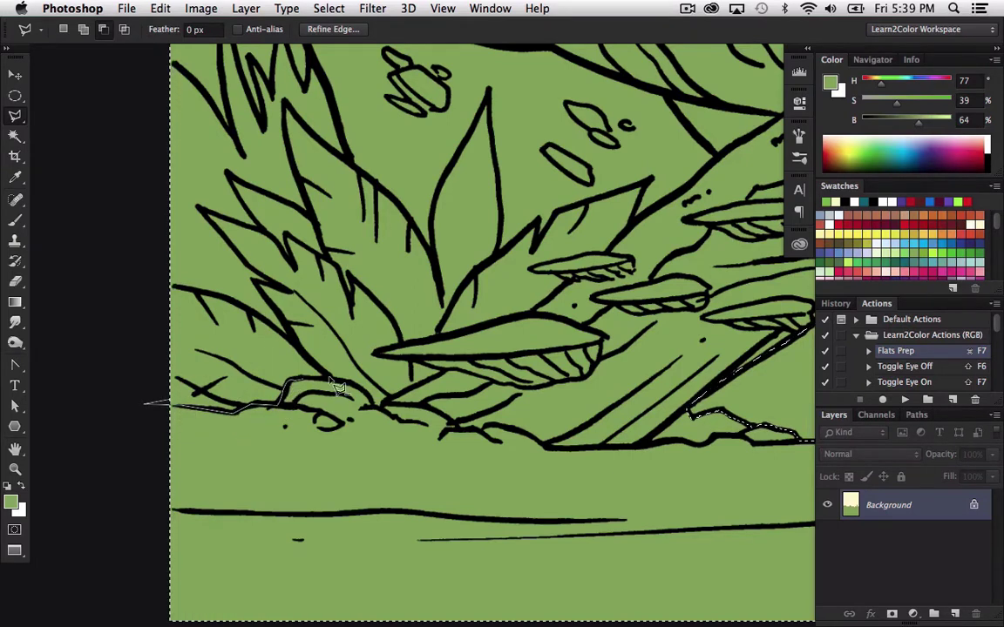
{"action": "left_click", "coordinate": [308, 379]}
{"action": "left_click", "coordinate": [351, 382]}
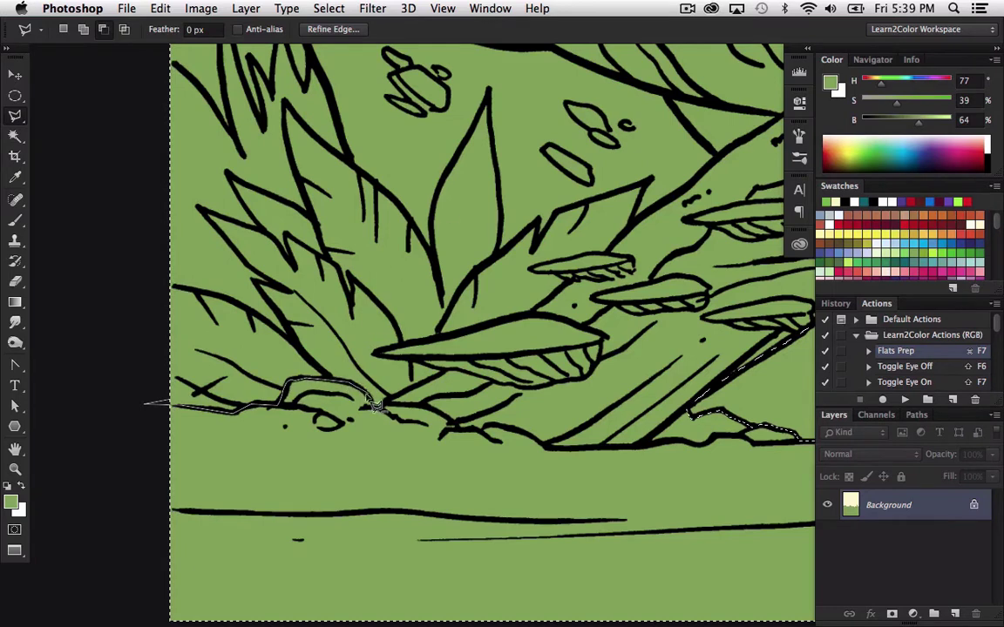
{"action": "left_click", "coordinate": [367, 393]}
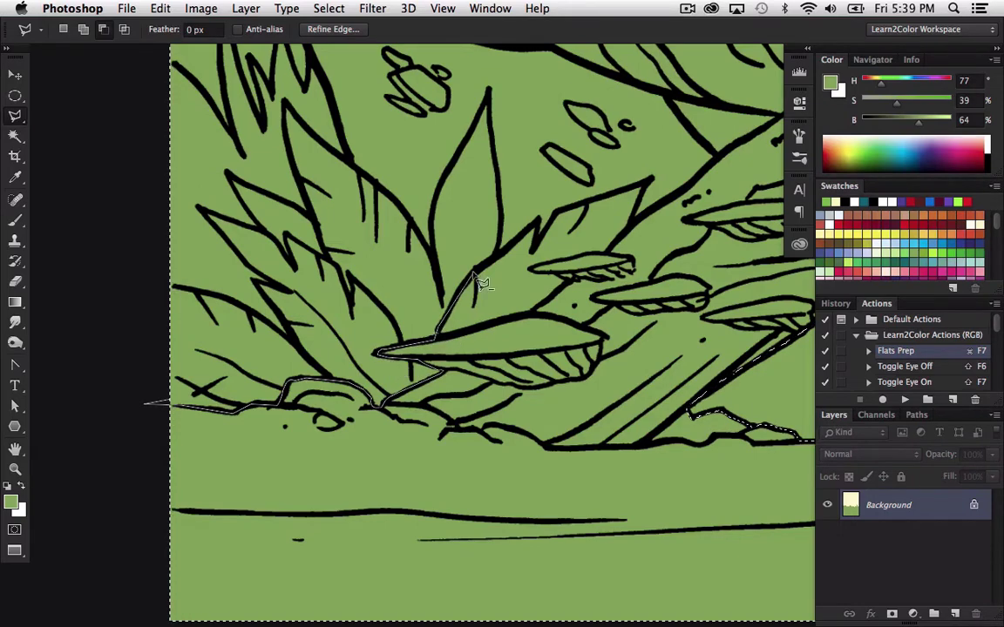
- Continue the lasso outline over the shelf mushrooms and along the upper edge of the arched root
{"action": "left_click_drag", "start_coordinate": [544, 312], "coordinate": [437, 345]}
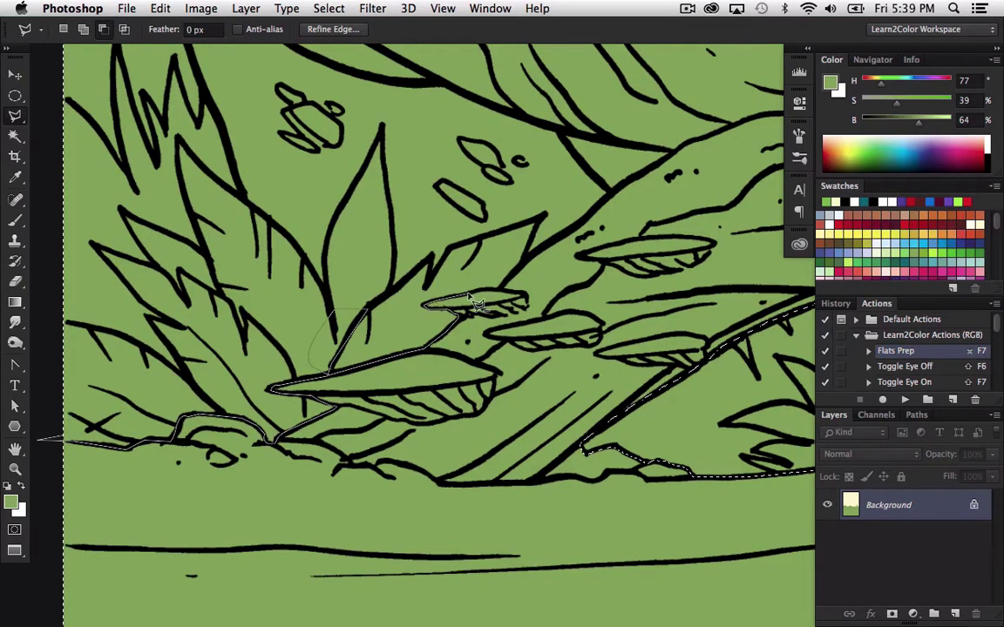
{"action": "left_click", "coordinate": [536, 254]}
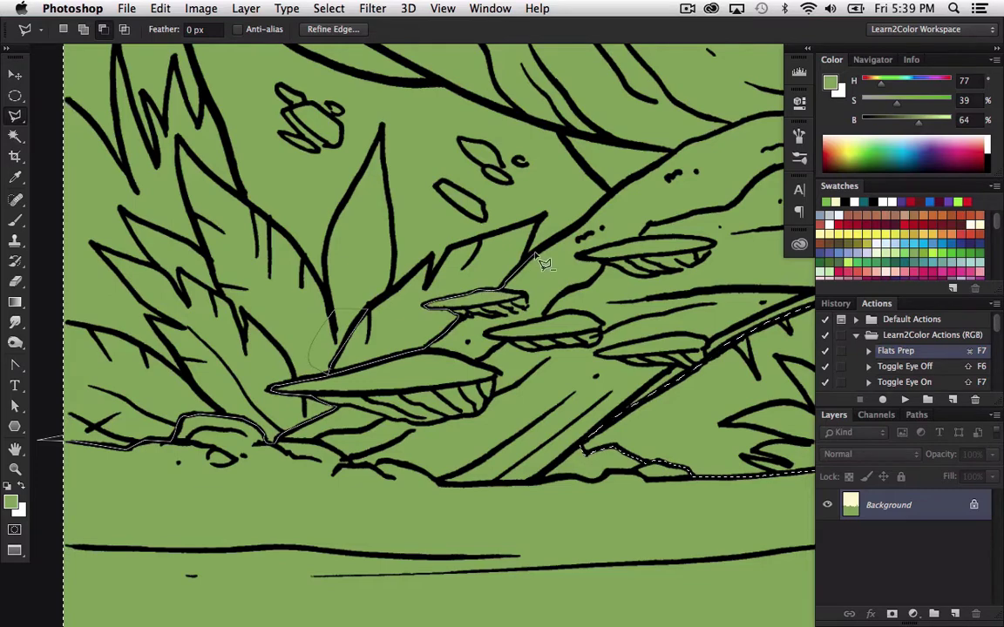
{"action": "left_click", "coordinate": [583, 221]}
{"action": "left_click_drag", "start_coordinate": [598, 210], "coordinate": [409, 345]}
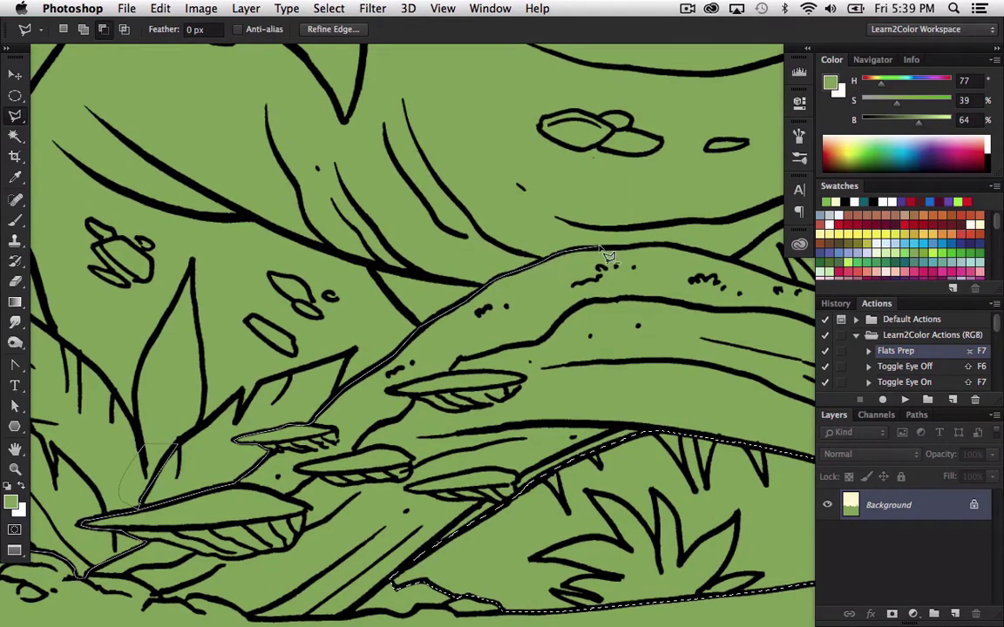
{"action": "left_click_drag", "start_coordinate": [723, 299], "coordinate": [436, 280]}
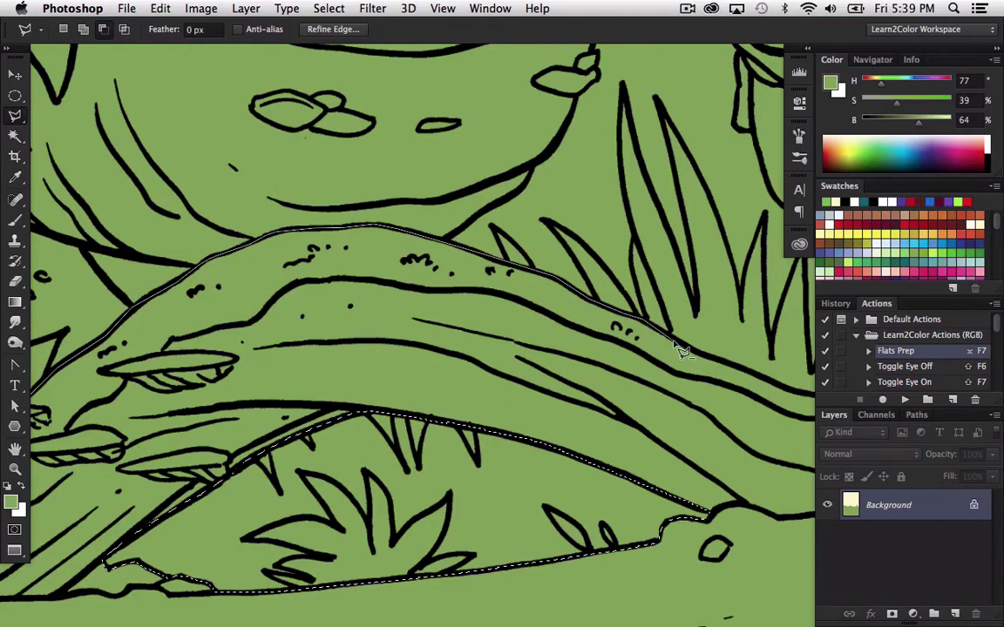
- Extend the lasso outline down the root's far end, beneath the seated boy's shoe and along the bumpy ground beyond it
{"action": "scroll", "coordinate": [756, 398], "scroll_direction": "right", "scroll_amount": 6}
{"action": "scroll", "coordinate": [756, 398], "scroll_direction": "down", "scroll_amount": 2}
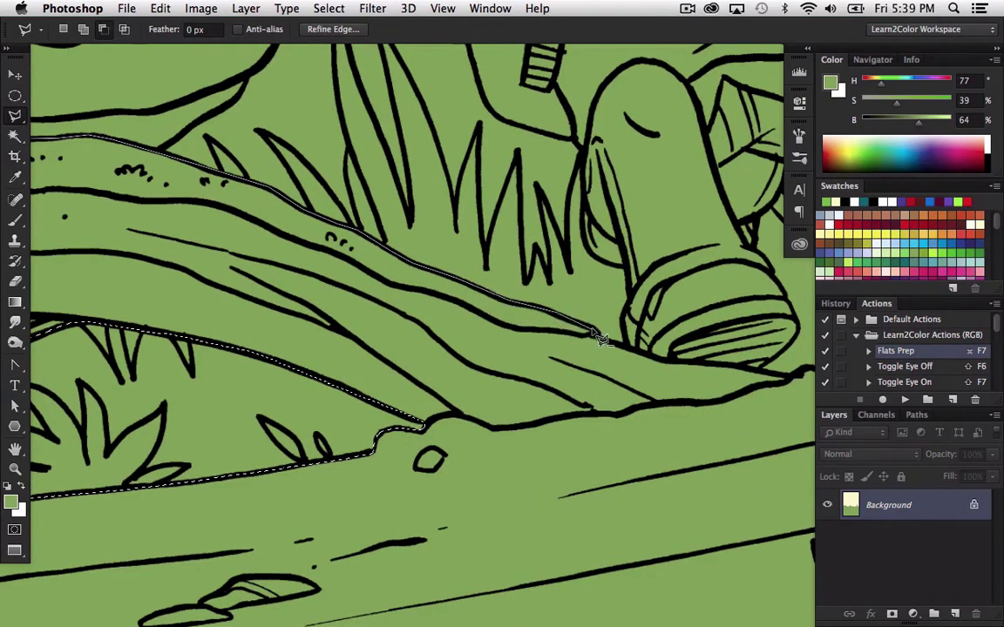
{"action": "left_click", "coordinate": [633, 351]}
{"action": "left_click", "coordinate": [665, 361]}
{"action": "left_click", "coordinate": [716, 365]}
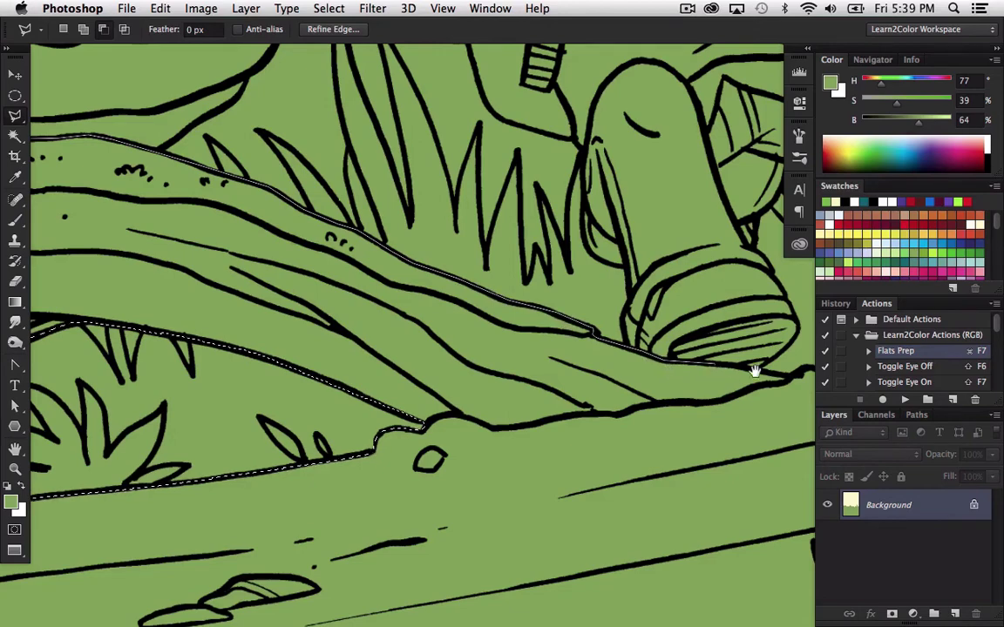
{"action": "left_click_drag", "start_coordinate": [737, 388], "coordinate": [376, 348]}
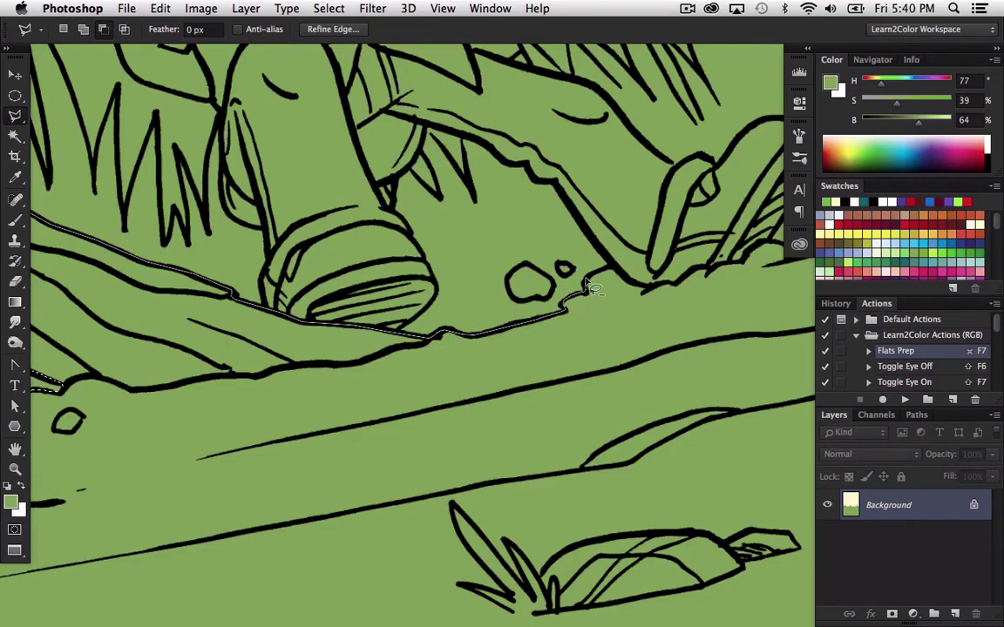
- Continue the subtracting lasso outline along the ground past the upturned shoe and up the sloping root edge to the standing figure's leg
{"action": "left_click_drag", "start_coordinate": [673, 258], "coordinate": [482, 307]}
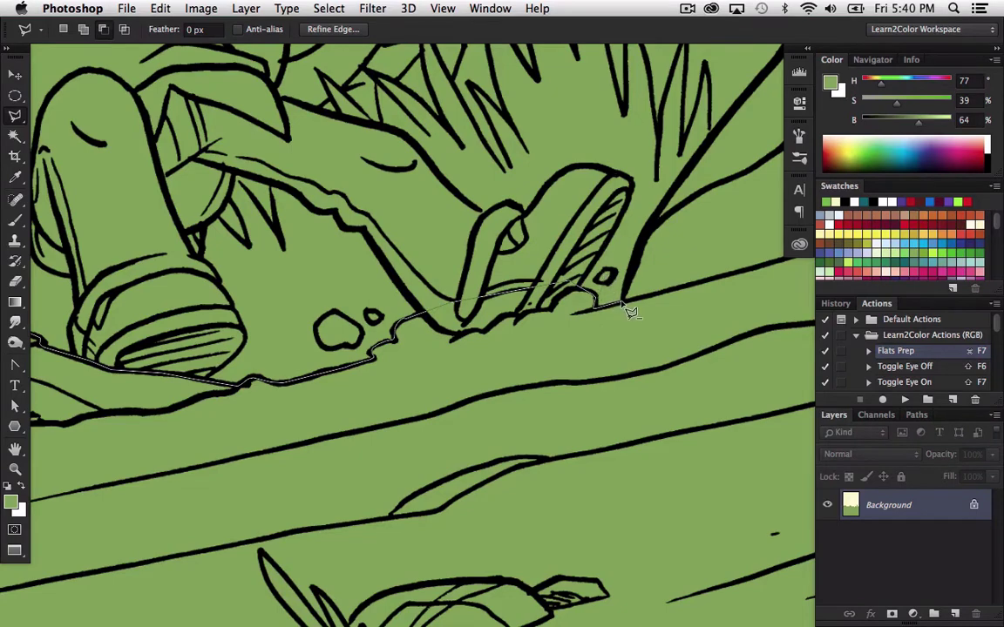
{"action": "scroll", "coordinate": [642, 228], "scroll_direction": "up", "scroll_amount": 5}
{"action": "scroll", "coordinate": [642, 229], "scroll_direction": "right", "scroll_amount": 5}
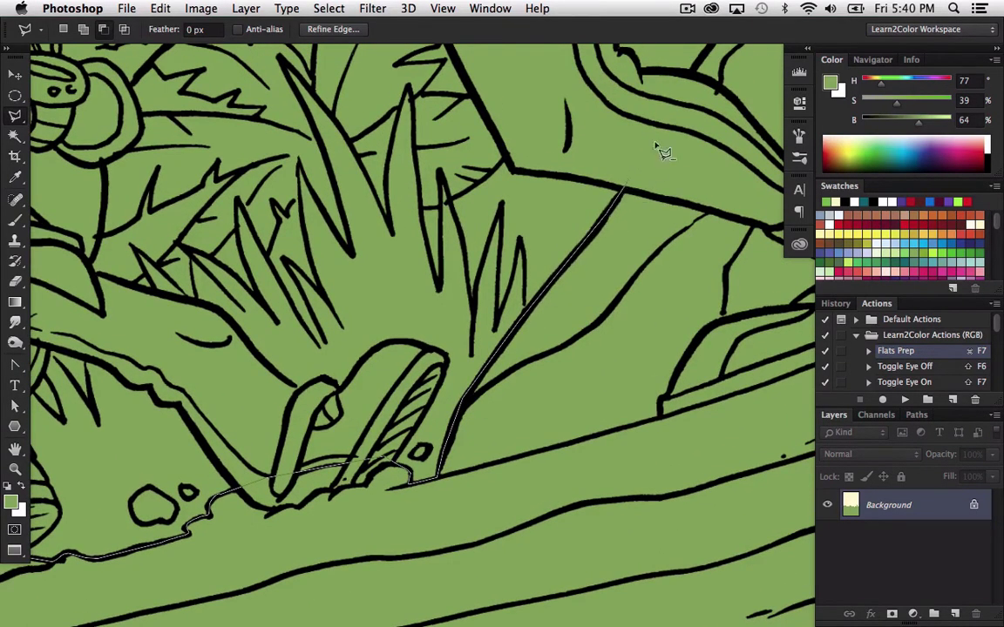
{"action": "scroll", "coordinate": [657, 148], "scroll_direction": "up", "scroll_amount": 5}
{"action": "scroll", "coordinate": [656, 148], "scroll_direction": "right", "scroll_amount": 5}
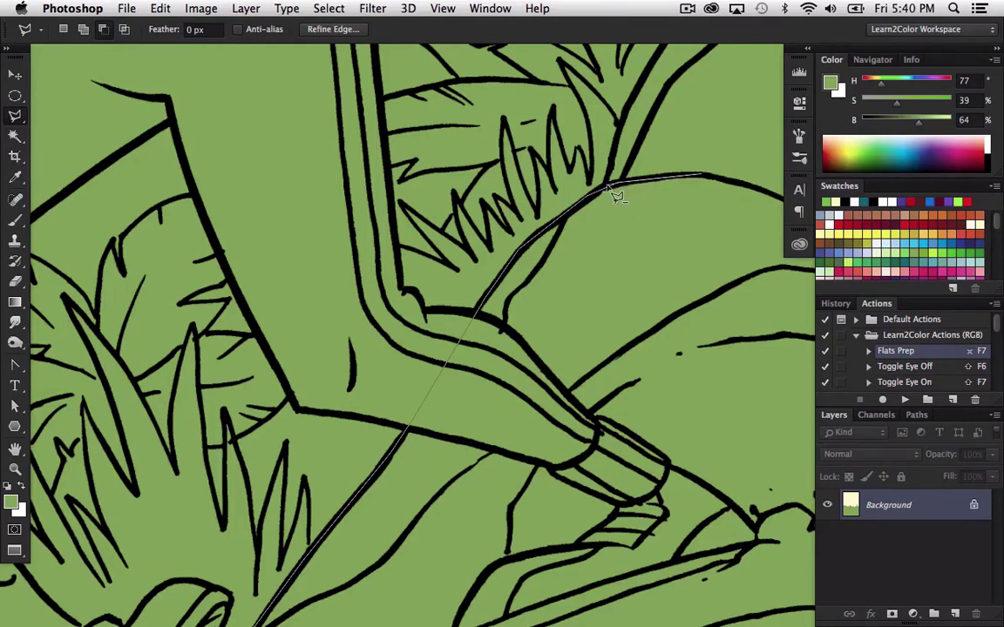
- Extend the lasso outline across the standing leg, up the rock's edge to its peak and along the ridge beyond the canvas edge
{"action": "scroll", "coordinate": [612, 185], "scroll_direction": "up", "scroll_amount": 5}
{"action": "scroll", "coordinate": [613, 186], "scroll_direction": "right", "scroll_amount": 4}
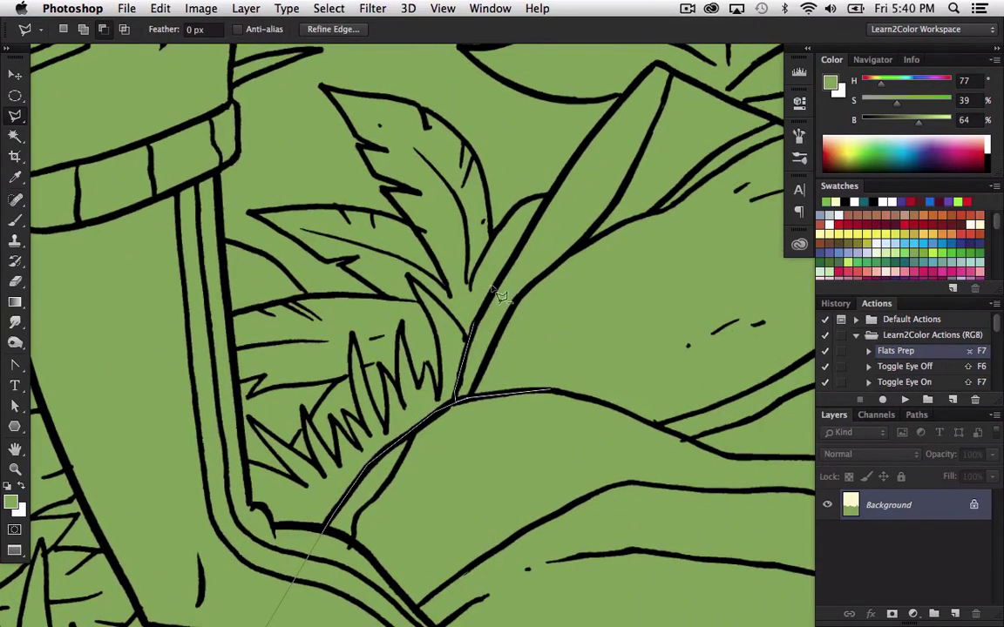
{"action": "scroll", "coordinate": [515, 274], "scroll_direction": "up", "scroll_amount": 5}
{"action": "scroll", "coordinate": [515, 274], "scroll_direction": "right", "scroll_amount": 4}
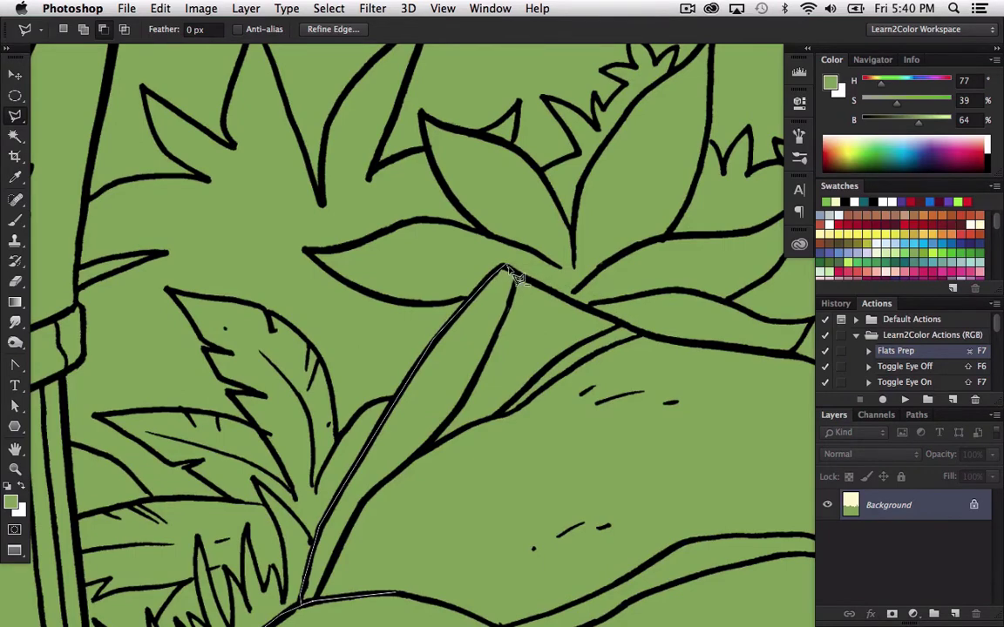
{"action": "scroll", "coordinate": [643, 341], "scroll_direction": "right", "scroll_amount": 6}
{"action": "scroll", "coordinate": [643, 340], "scroll_direction": "down", "scroll_amount": 2}
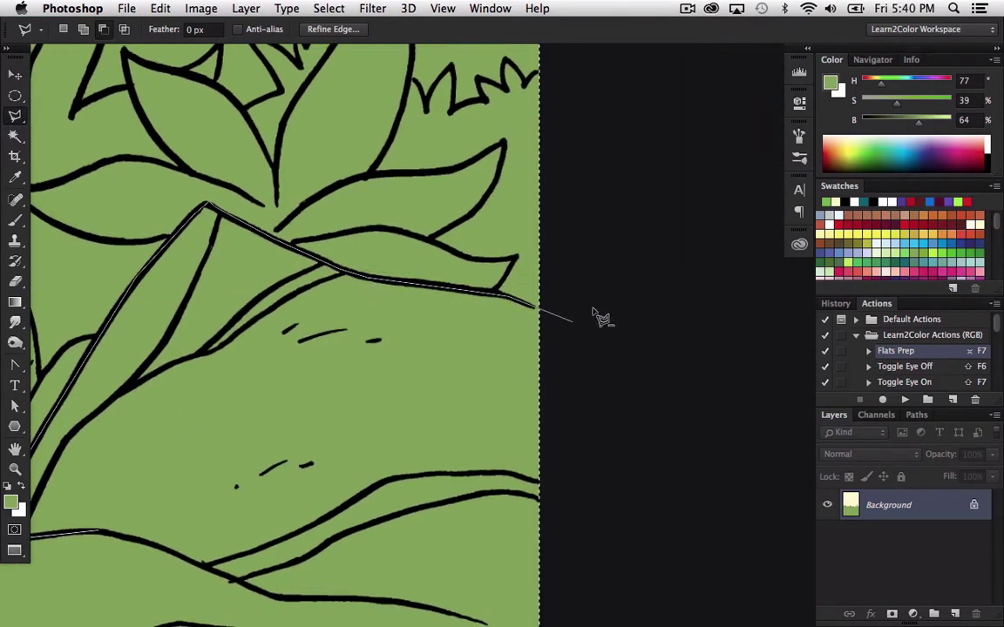
- Close the lasso outline around the upper artwork outside the canvas, subtracting everything above the ground from the selection
{"action": "scroll", "coordinate": [605, 488], "scroll_direction": "up", "scroll_amount": 10}
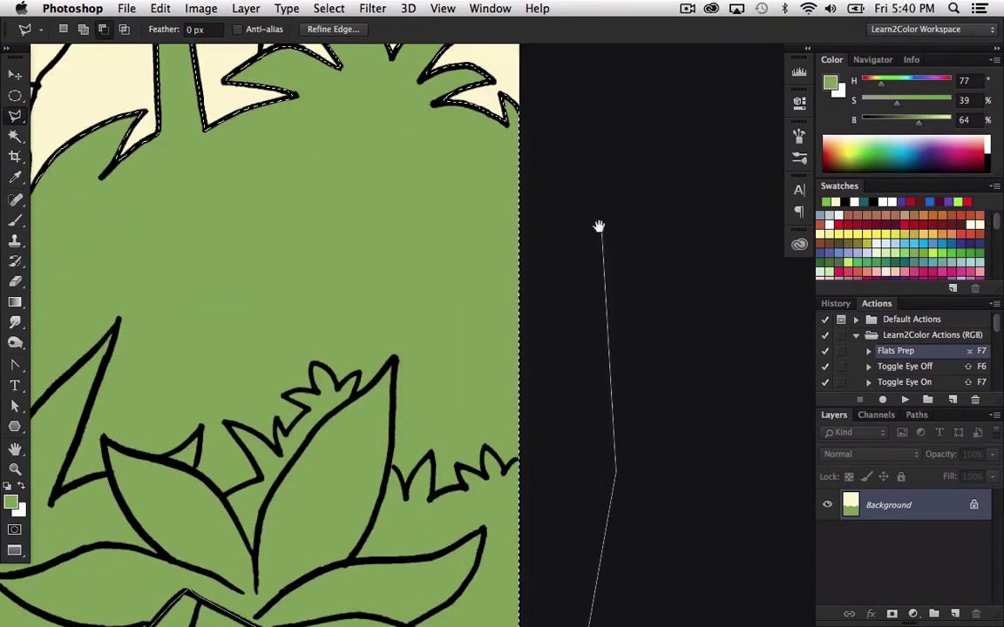
{"action": "left_click", "coordinate": [600, 227], "text": "super"}
{"action": "left_click", "coordinate": [600, 230], "text": "alt+super"}
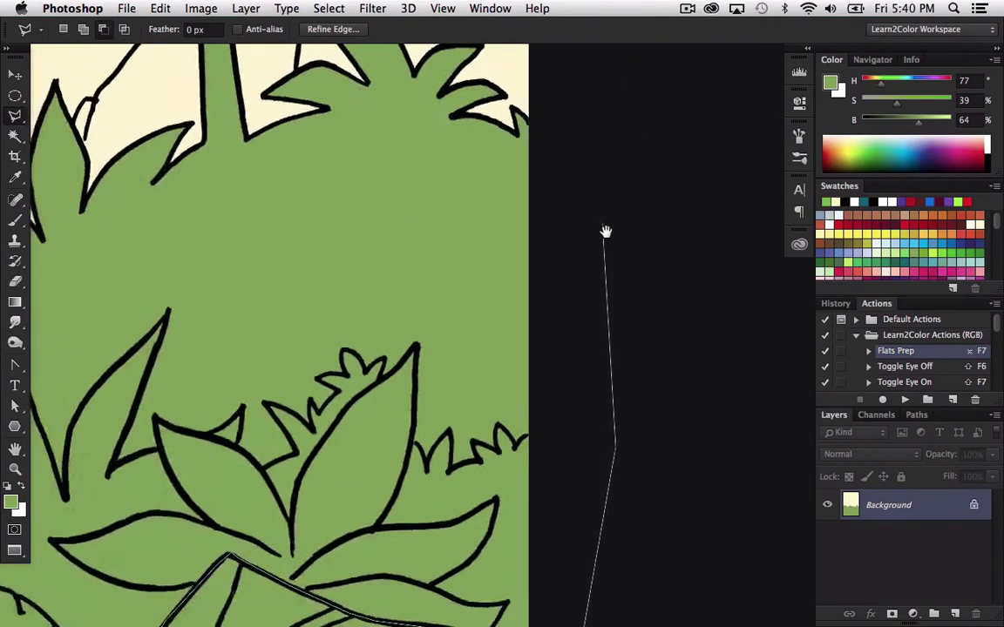
{"action": "left_click", "coordinate": [605, 234], "text": "alt+super"}
{"action": "left_click", "coordinate": [608, 250], "text": "alt+super"}
{"action": "left_click", "coordinate": [608, 252], "text": "alt+super"}
{"action": "left_click", "coordinate": [619, 260], "text": "alt"}
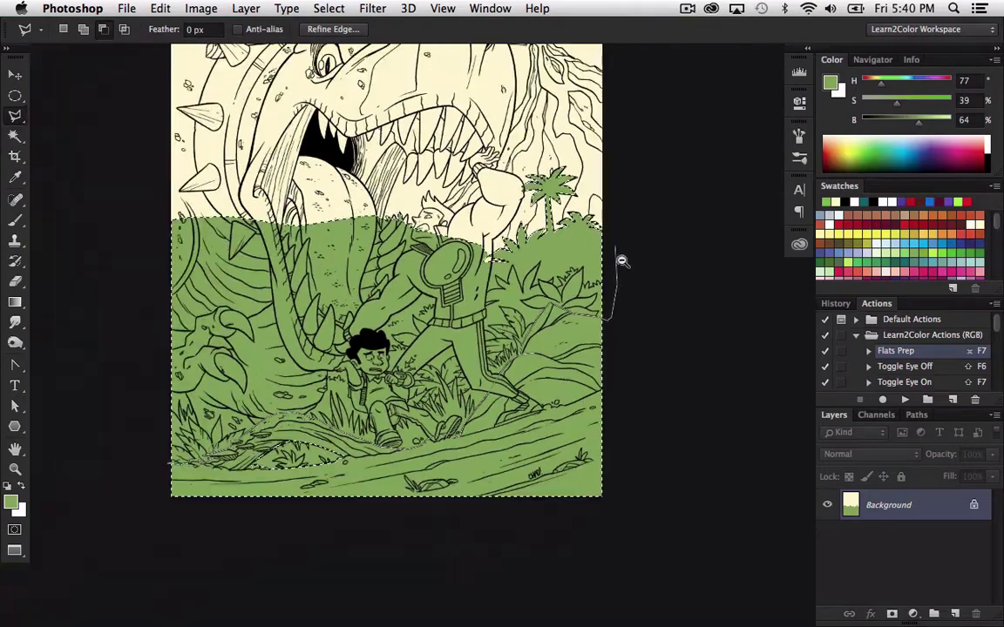
{"action": "left_click", "coordinate": [650, 209]}
{"action": "left_click", "coordinate": [634, 127]}
{"action": "left_click", "coordinate": [547, 92]}
{"action": "left_click", "coordinate": [307, 86]}
{"action": "left_click", "coordinate": [77, 228]}
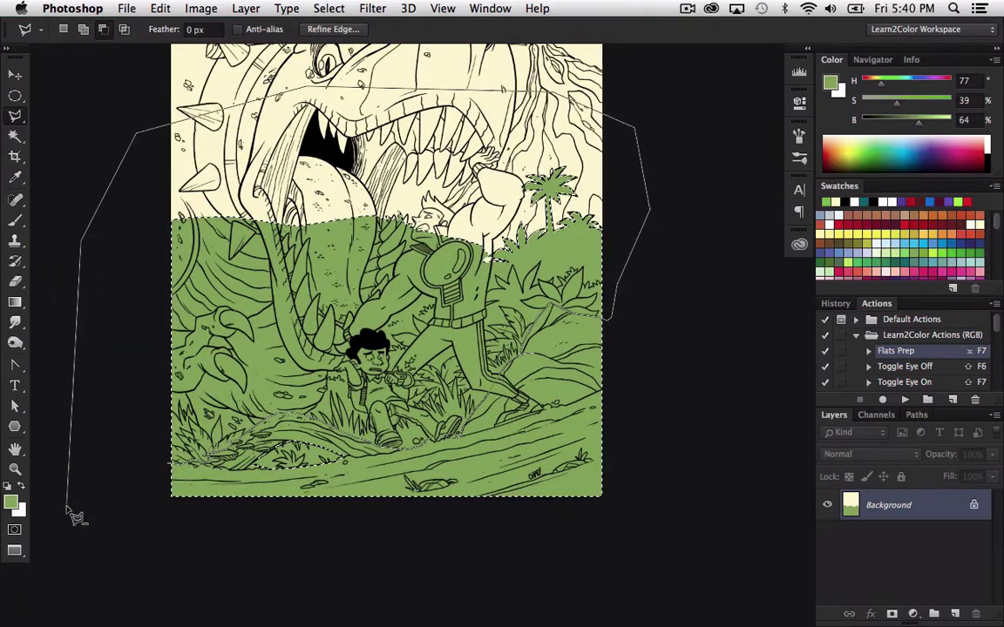
{"action": "double_click", "coordinate": [146, 423]}
- Add the small pebble beside the upturned shoe to the selection with a lasso outline
{"action": "key", "text": "z"}
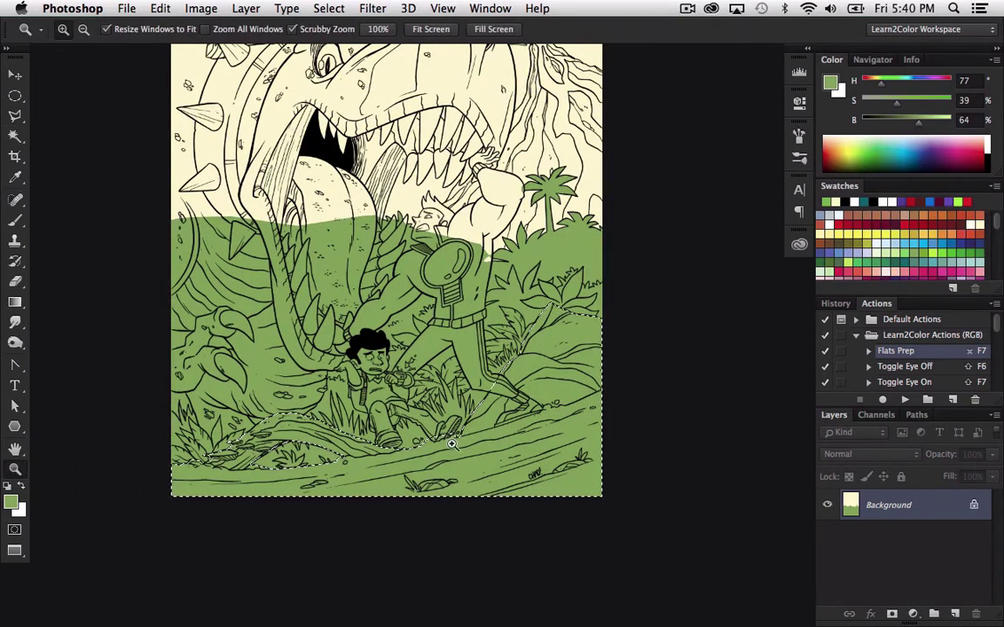
{"action": "left_click_drag", "start_coordinate": [455, 438], "coordinate": [621, 519]}
{"action": "key", "text": "l"}
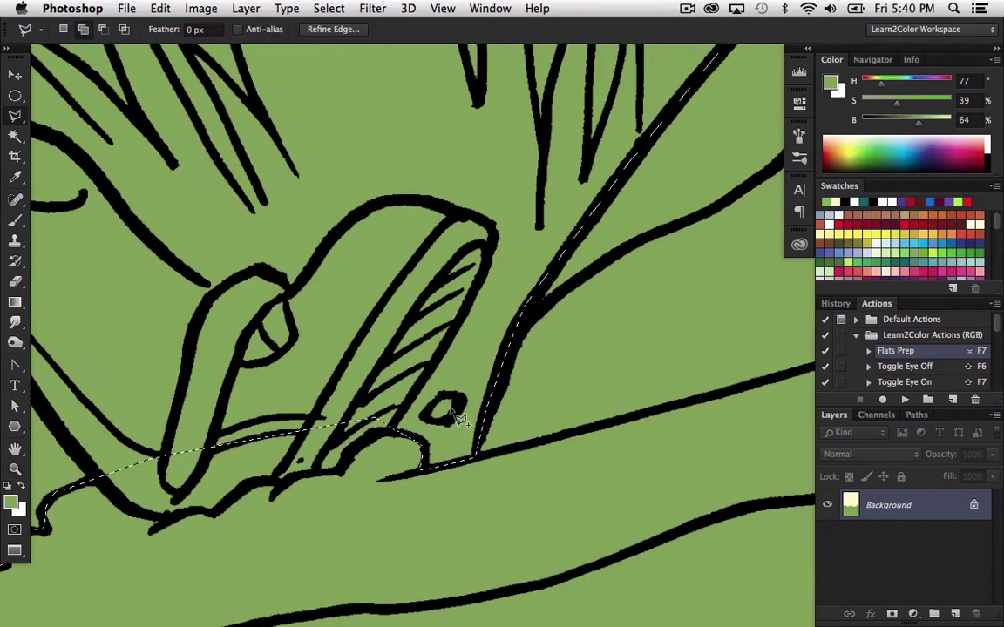
{"action": "left_click", "coordinate": [461, 398], "text": "shift"}
{"action": "left_click", "coordinate": [446, 395]}
{"action": "left_click", "coordinate": [436, 398]}
{"action": "left_click", "coordinate": [427, 411]}
{"action": "left_click", "coordinate": [444, 427]}
{"action": "left_click", "coordinate": [458, 417]}
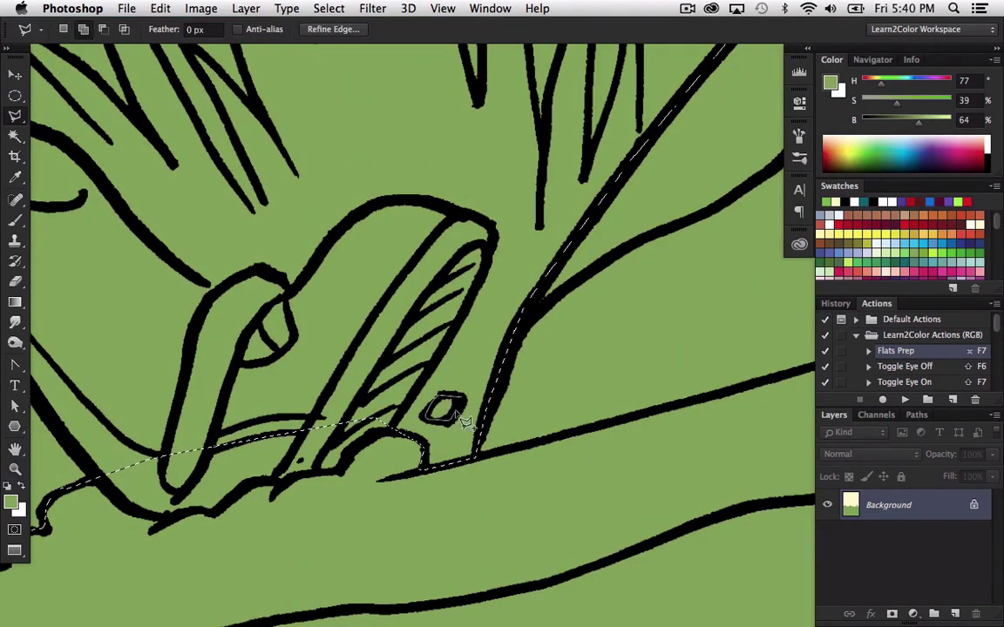
{"action": "left_click", "coordinate": [461, 400]}
- Add the smaller of the two pebbles between the seated boy's shoes to the selection
{"action": "left_click_drag", "start_coordinate": [151, 511], "coordinate": [571, 304]}
{"action": "left_click", "coordinate": [434, 262]}
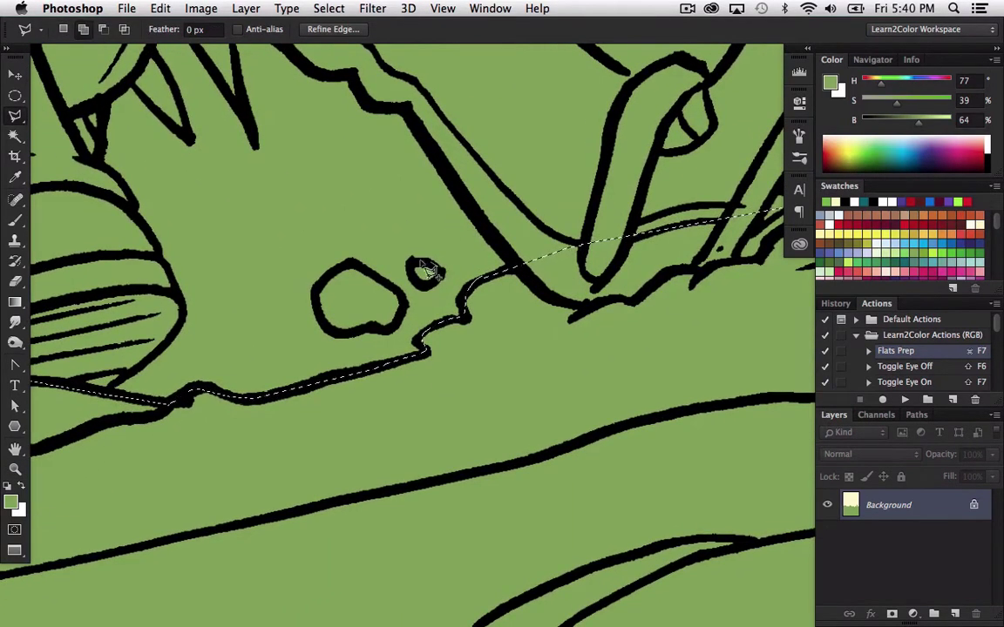
{"action": "left_click", "coordinate": [419, 260]}
{"action": "left_click", "coordinate": [412, 266]}
{"action": "left_click", "coordinate": [417, 282]}
{"action": "left_click", "coordinate": [427, 286]}
{"action": "left_click", "coordinate": [437, 280]}
{"action": "left_click", "coordinate": [434, 265]}
- Trace the larger neighbouring pebble with the lasso to add it to the selection
{"action": "left_click", "coordinate": [399, 294]}
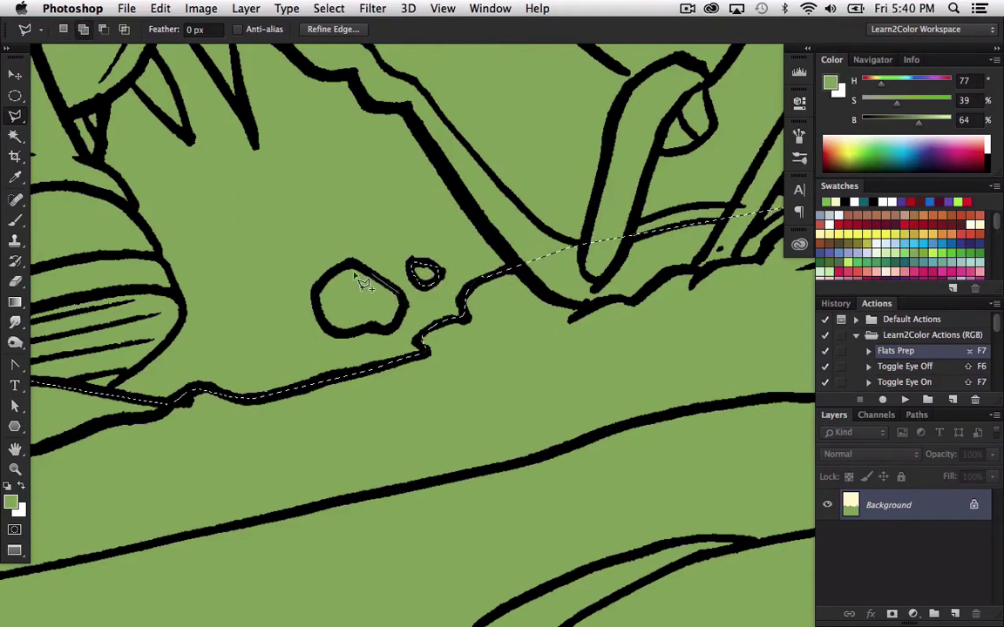
{"action": "left_click", "coordinate": [364, 267]}
{"action": "left_click", "coordinate": [351, 261]}
{"action": "mouse_move", "coordinate": [340, 283]}
{"action": "left_mouse_down"}
{"action": "mouse_move", "coordinate": [315, 312]}
{"action": "mouse_move", "coordinate": [336, 340]}
{"action": "left_mouse_up"}
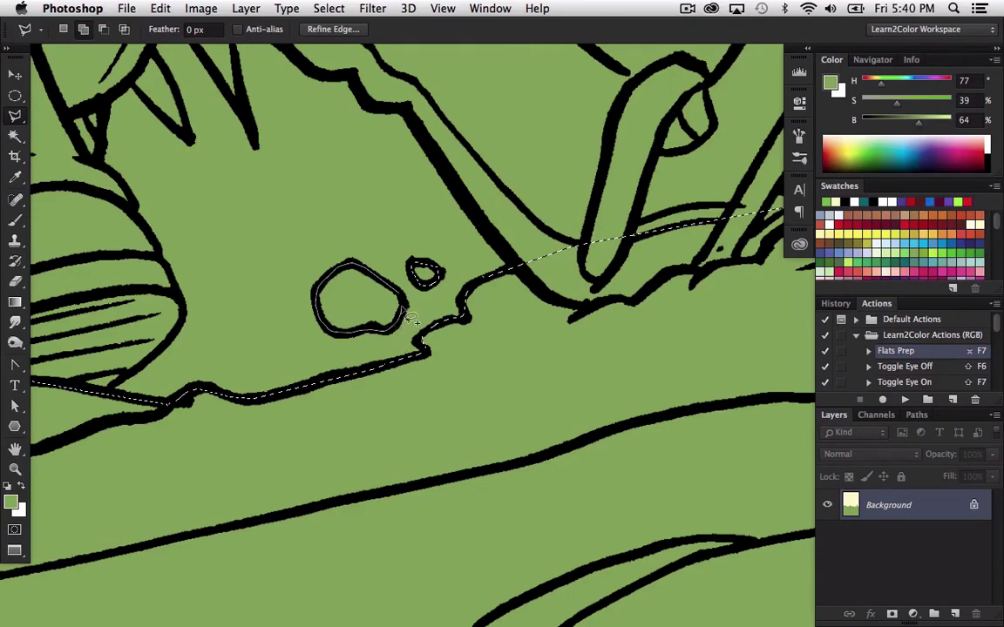
{"action": "left_click_drag", "start_coordinate": [409, 321], "coordinate": [419, 316]}
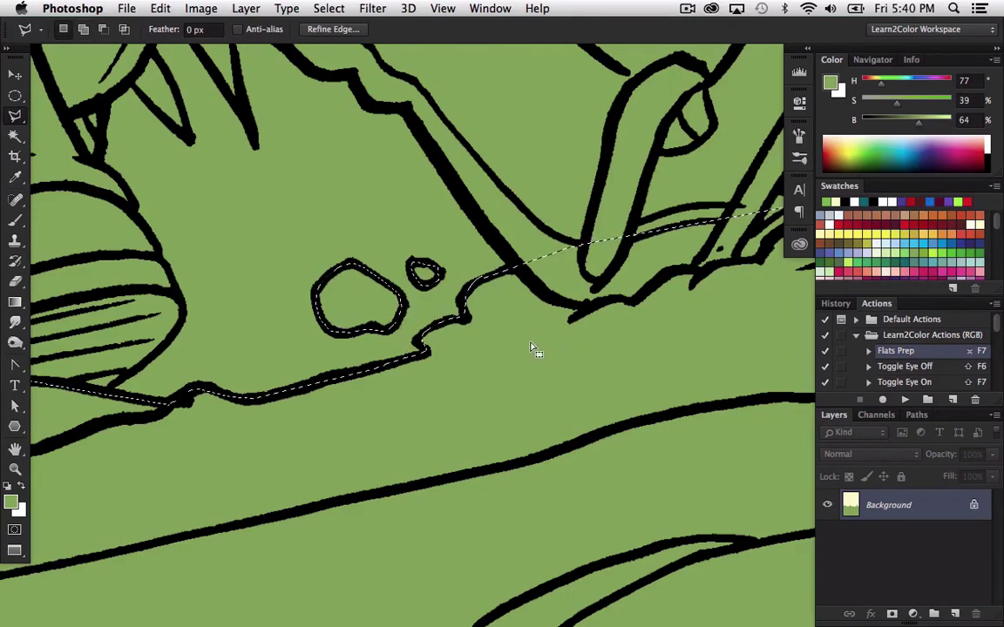
- Fill the selected ground, root and rocks with tan brown (H 42, S 39, B 69), and deselect
{"action": "key", "text": "z"}
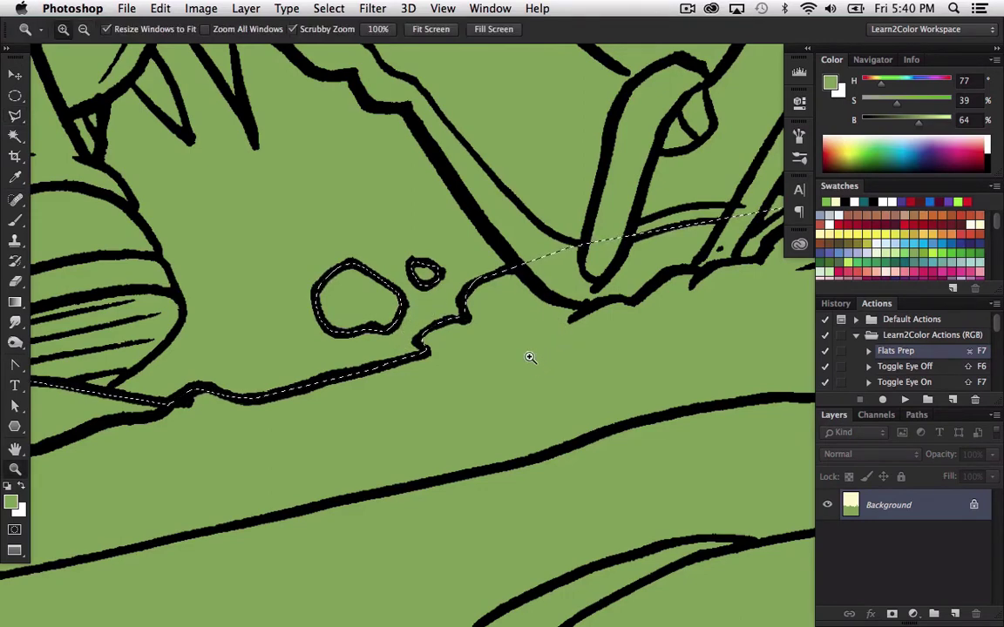
{"action": "left_click_drag", "start_coordinate": [496, 367], "coordinate": [418, 322]}
{"action": "left_click_drag", "start_coordinate": [591, 443], "coordinate": [497, 436]}
{"action": "left_click_drag", "start_coordinate": [637, 451], "coordinate": [474, 390]}
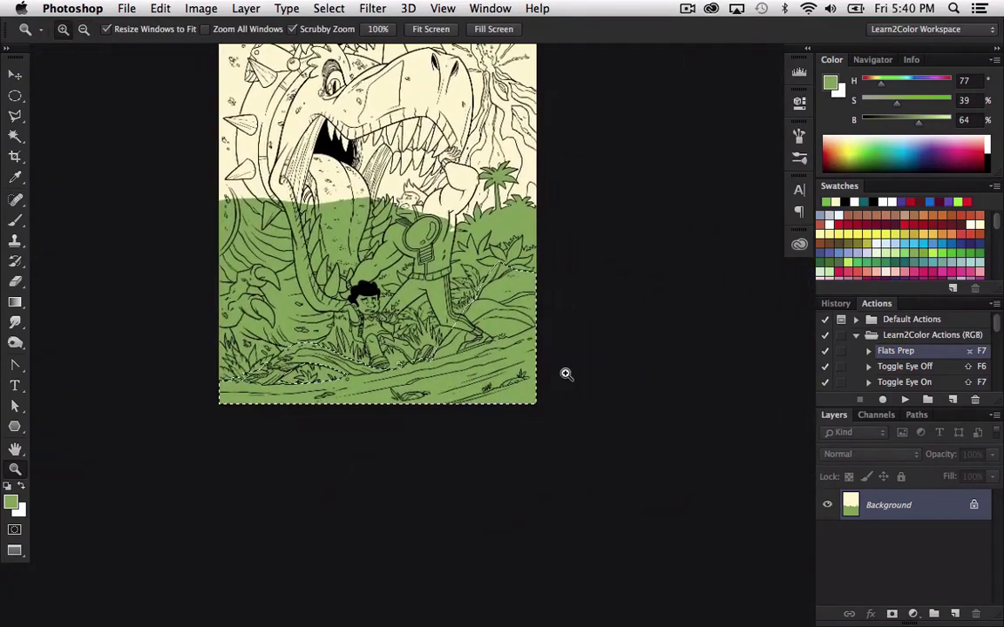
{"action": "scroll", "coordinate": [998, 226], "scroll_direction": "down", "scroll_amount": 5}
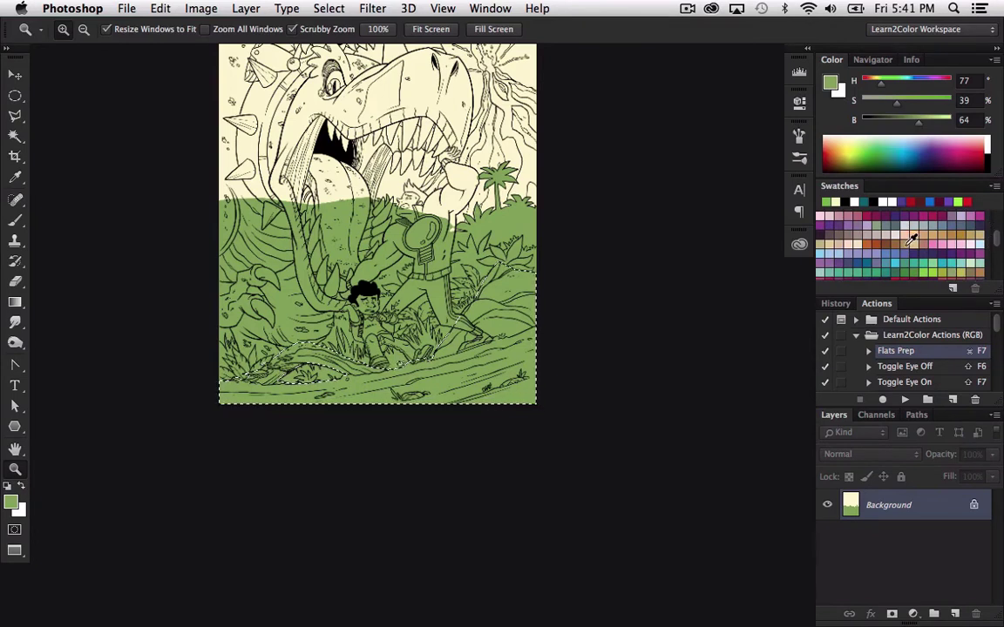
{"action": "left_click", "coordinate": [910, 237]}
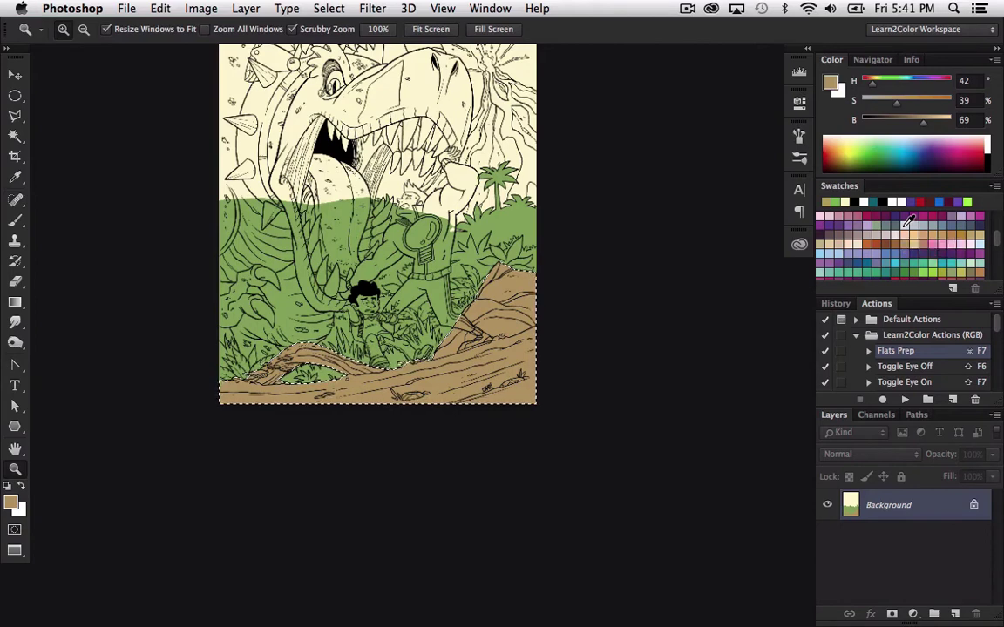
{"action": "key", "text": "super+d"}
{"action": "scroll", "coordinate": [467, 334], "scroll_direction": "up", "scroll_amount": 5}
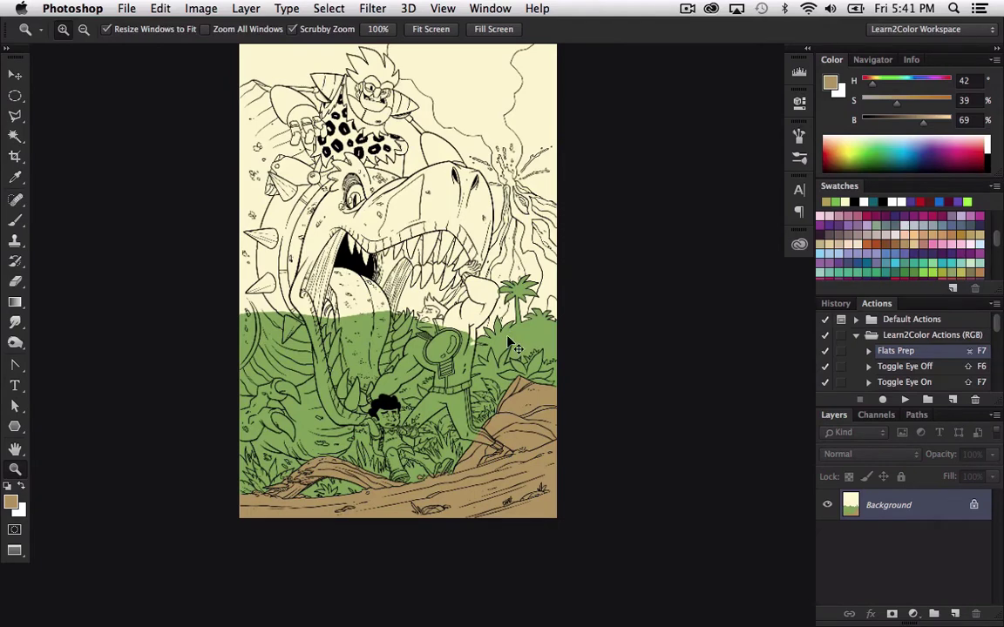
- Save the artwork in Photoshop format as ThinkTank_Dino.psd in the Flats folder
{"action": "key", "text": "super+shift+s"}
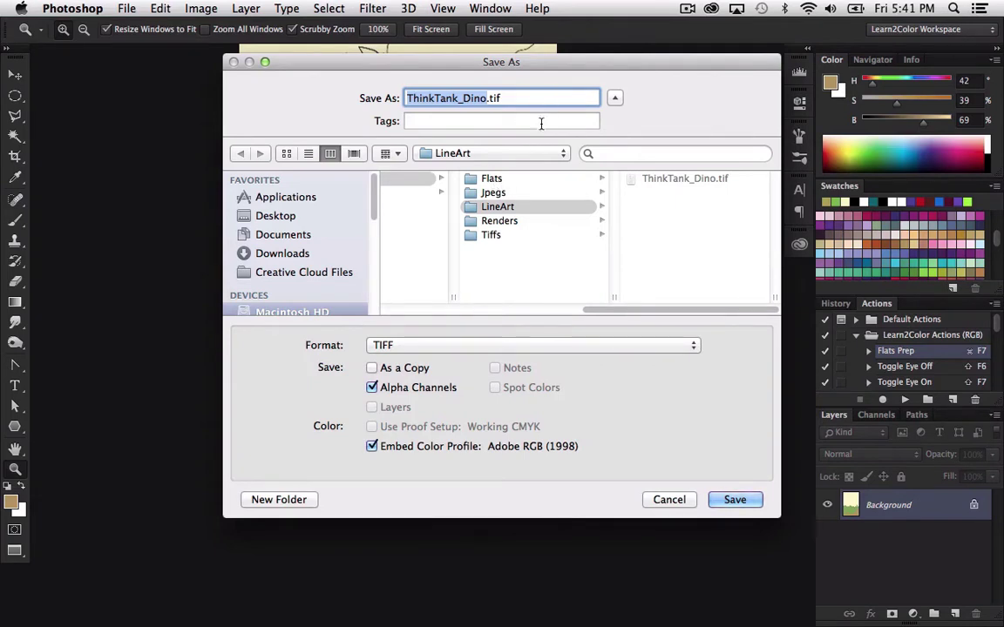
{"action": "left_click", "coordinate": [514, 178]}
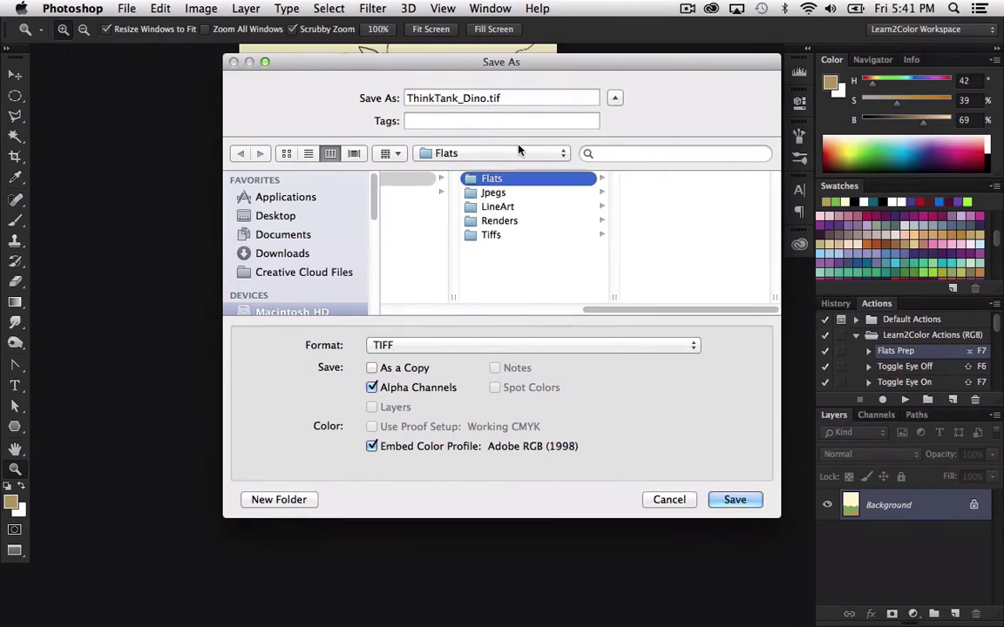
{"action": "left_click", "coordinate": [528, 346]}
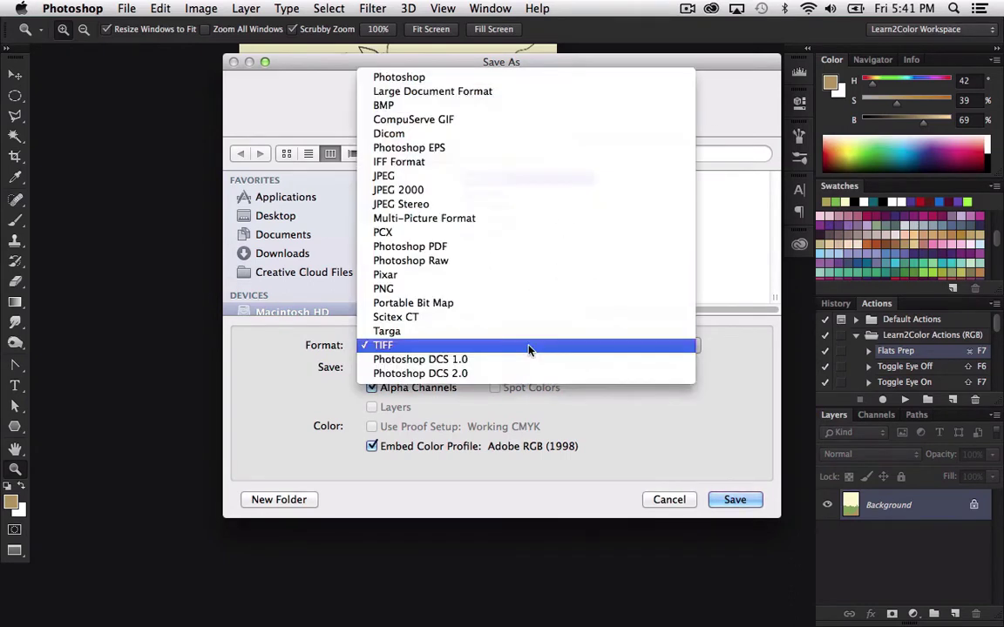
{"action": "left_click", "coordinate": [405, 77]}
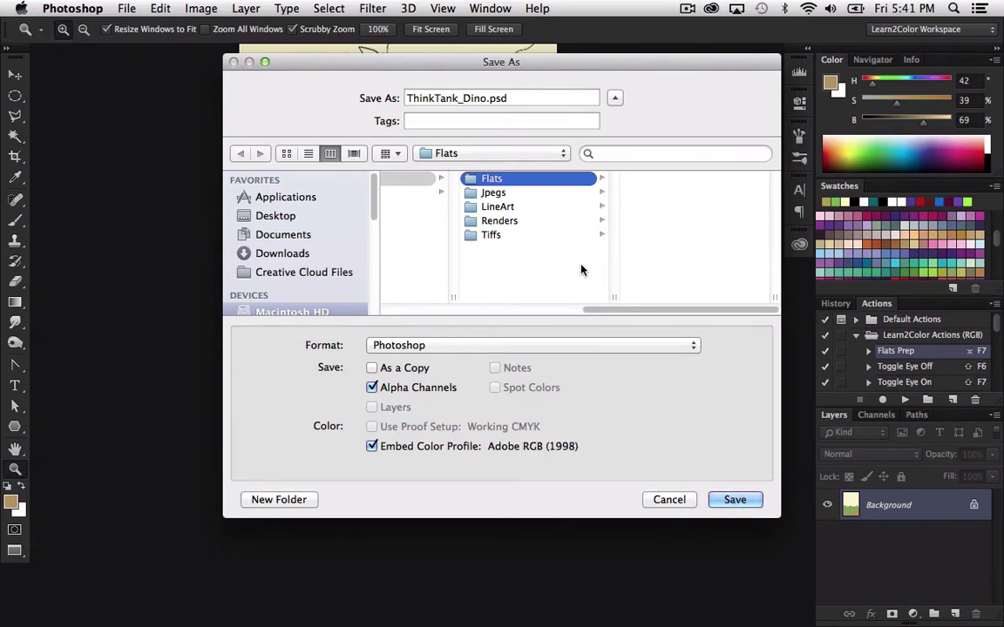
{"action": "left_click", "coordinate": [736, 499]}
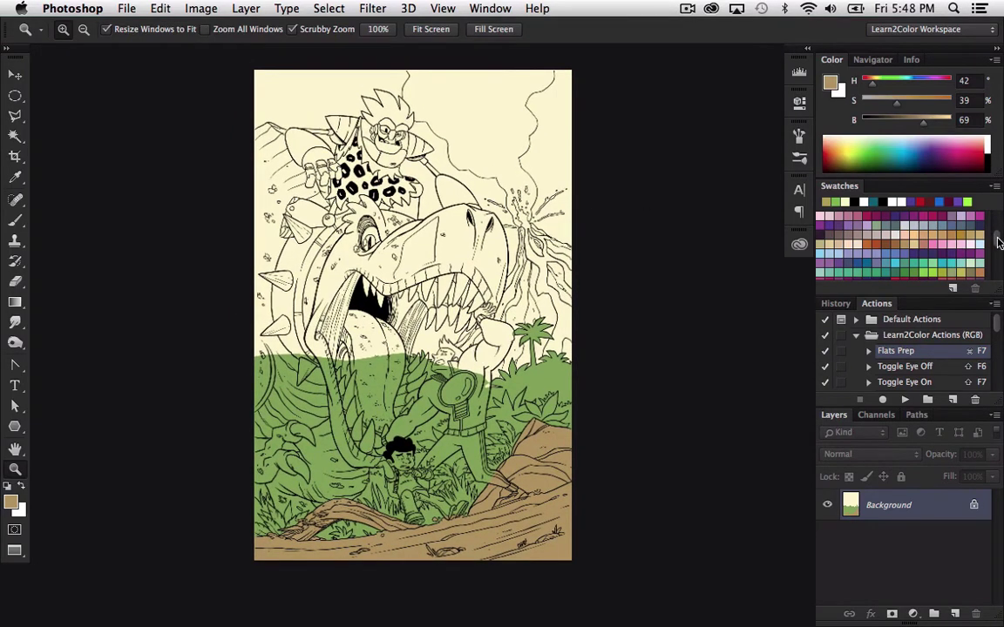
- Choose muted red (H 7, S 39, B 54) and start a lasso outline along the upper ridge from the canvas edge to the rider's arm
{"action": "left_click_drag", "start_coordinate": [1000, 242], "coordinate": [1001, 259]}
{"action": "left_click", "coordinate": [926, 248]}
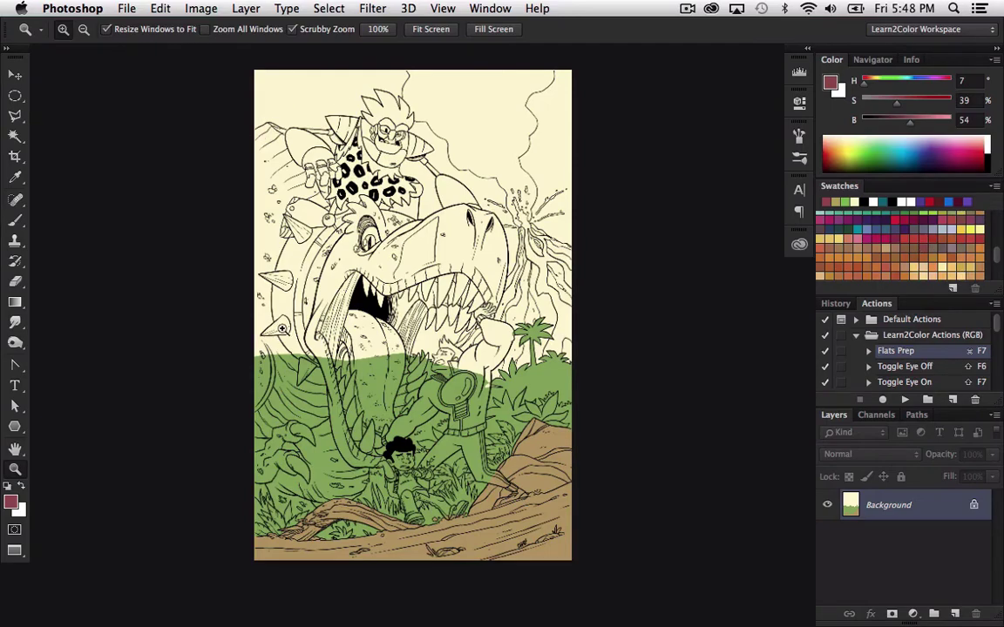
{"action": "left_click_drag", "start_coordinate": [262, 117], "coordinate": [358, 164]}
{"action": "mouse_move", "coordinate": [318, 125]}
{"action": "left_mouse_down"}
{"action": "mouse_move", "coordinate": [377, 166]}
{"action": "mouse_move", "coordinate": [365, 224]}
{"action": "left_mouse_up"}
{"action": "key", "text": "l"}
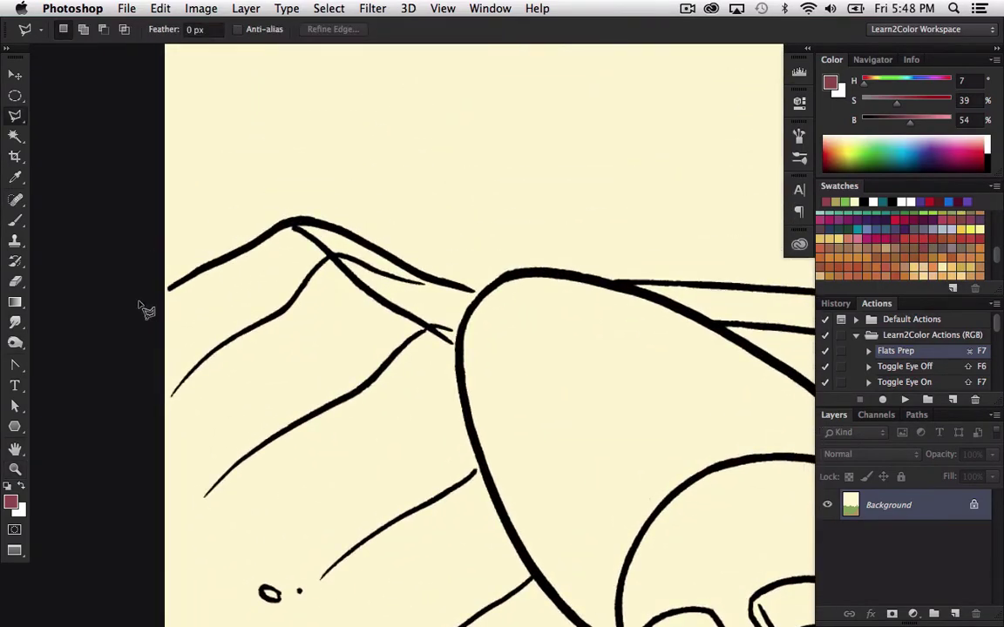
{"action": "left_click", "coordinate": [113, 321]}
{"action": "mouse_move", "coordinate": [293, 228]}
{"action": "left_mouse_down"}
{"action": "mouse_move", "coordinate": [351, 229]}
{"action": "mouse_move", "coordinate": [429, 283]}
{"action": "mouse_move", "coordinate": [501, 298]}
{"action": "left_mouse_up"}
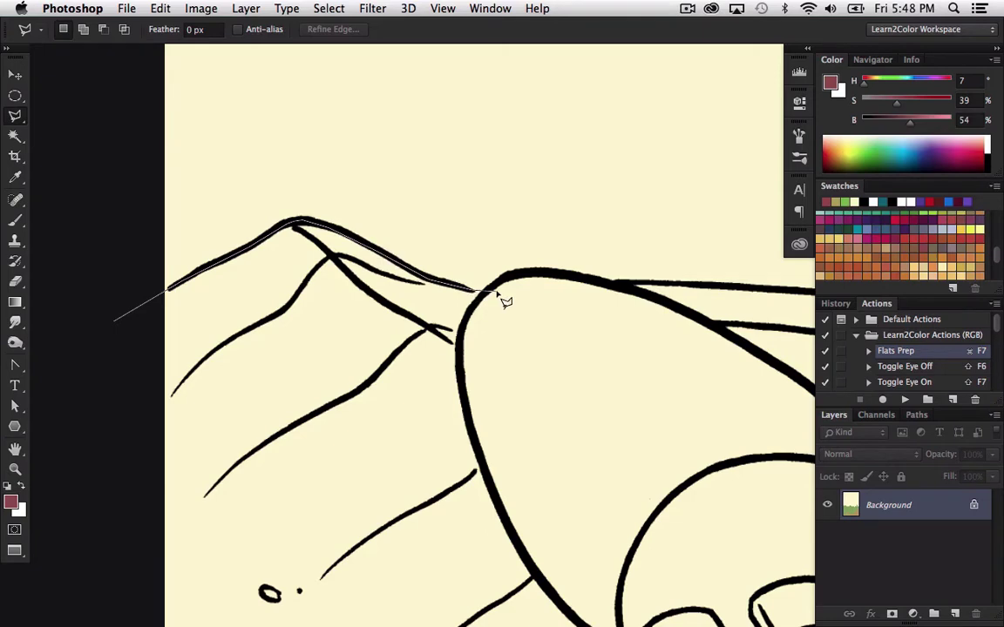
- Extend the lasso outline along the upper edge of the rider's arm to the hand and up the fur garment's edge
{"action": "left_click", "coordinate": [540, 315]}
{"action": "left_click_drag", "start_coordinate": [687, 443], "coordinate": [506, 395]}
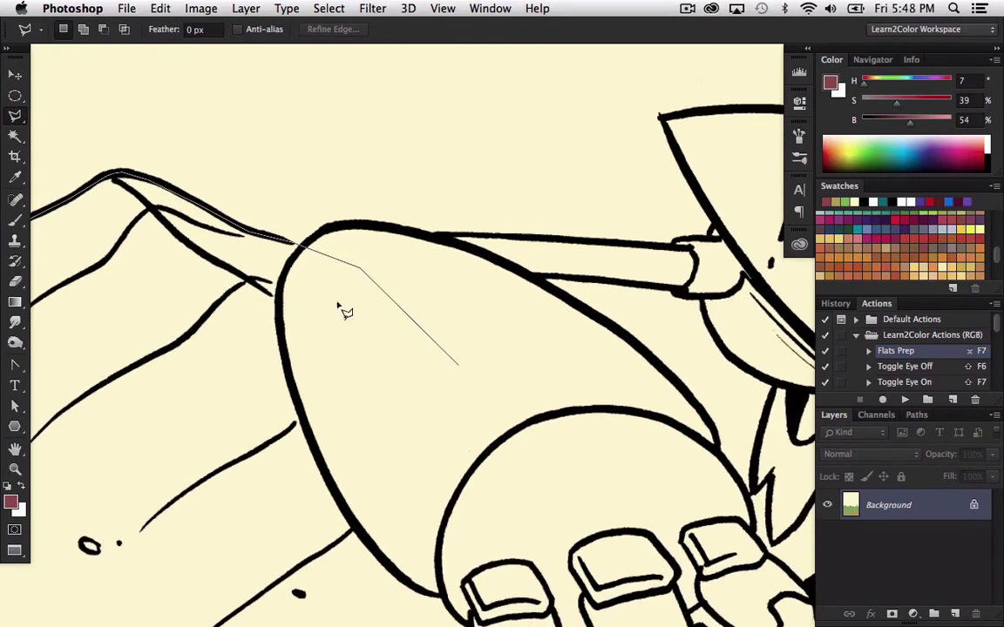
{"action": "mouse_move", "coordinate": [300, 311]}
{"action": "left_mouse_down"}
{"action": "mouse_move", "coordinate": [274, 276]}
{"action": "mouse_move", "coordinate": [299, 248]}
{"action": "mouse_move", "coordinate": [340, 225]}
{"action": "mouse_move", "coordinate": [395, 227]}
{"action": "mouse_move", "coordinate": [503, 261]}
{"action": "mouse_move", "coordinate": [643, 358]}
{"action": "mouse_move", "coordinate": [438, 328]}
{"action": "mouse_move", "coordinate": [482, 252]}
{"action": "mouse_move", "coordinate": [411, 242]}
{"action": "mouse_move", "coordinate": [460, 269]}
{"action": "mouse_move", "coordinate": [441, 256]}
{"action": "mouse_move", "coordinate": [479, 321]}
{"action": "mouse_move", "coordinate": [478, 293]}
{"action": "mouse_move", "coordinate": [483, 362]}
{"action": "mouse_move", "coordinate": [501, 346]}
{"action": "mouse_move", "coordinate": [520, 381]}
{"action": "left_mouse_up"}
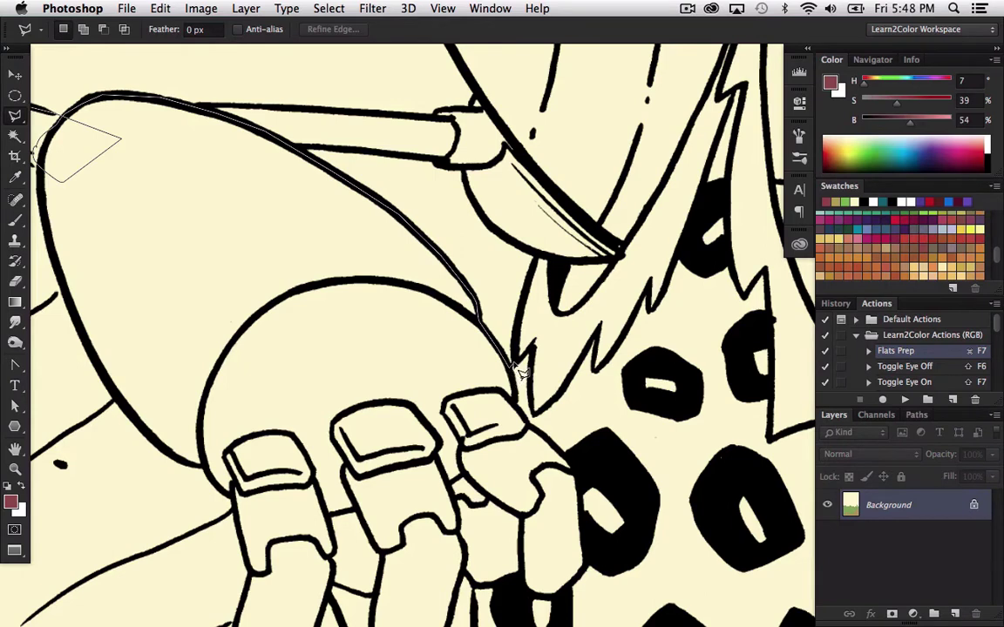
{"action": "left_click_drag", "start_coordinate": [520, 373], "coordinate": [525, 336]}
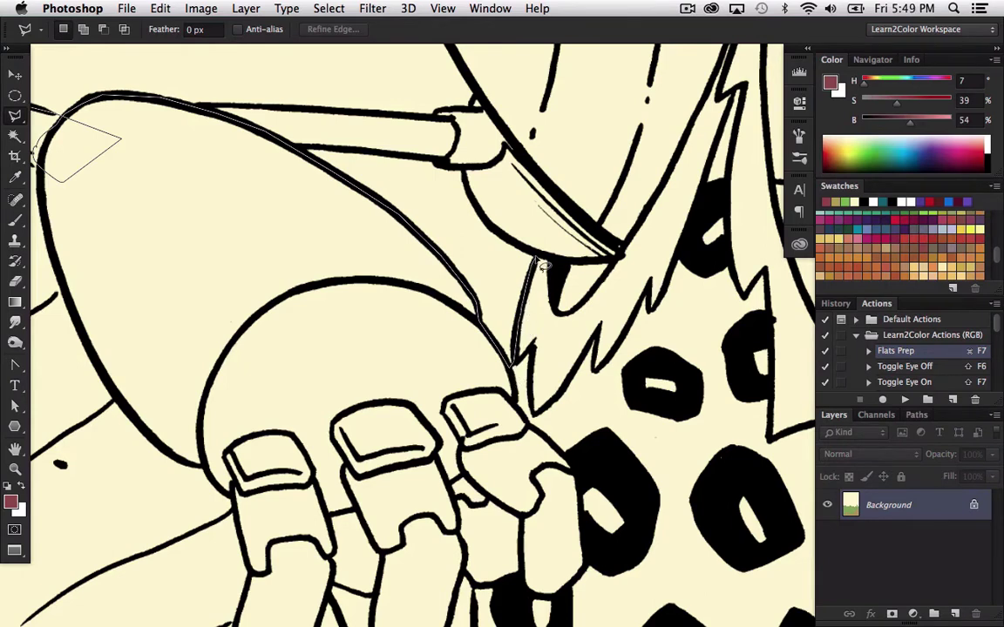
- Extend the lasso outline around the underside of the rider's shoulder armour and along both edges of the thin upper-arm rod
{"action": "mouse_move", "coordinate": [543, 266]}
{"action": "left_mouse_down"}
{"action": "mouse_move", "coordinate": [501, 239]}
{"action": "mouse_move", "coordinate": [452, 179]}
{"action": "mouse_move", "coordinate": [314, 150]}
{"action": "mouse_move", "coordinate": [331, 153]}
{"action": "mouse_move", "coordinate": [270, 162]}
{"action": "mouse_move", "coordinate": [234, 190]}
{"action": "mouse_move", "coordinate": [374, 356]}
{"action": "left_mouse_up"}
{"action": "key", "text": "space"}
{"action": "left_click", "coordinate": [336, 318]}
{"action": "left_click", "coordinate": [357, 291]}
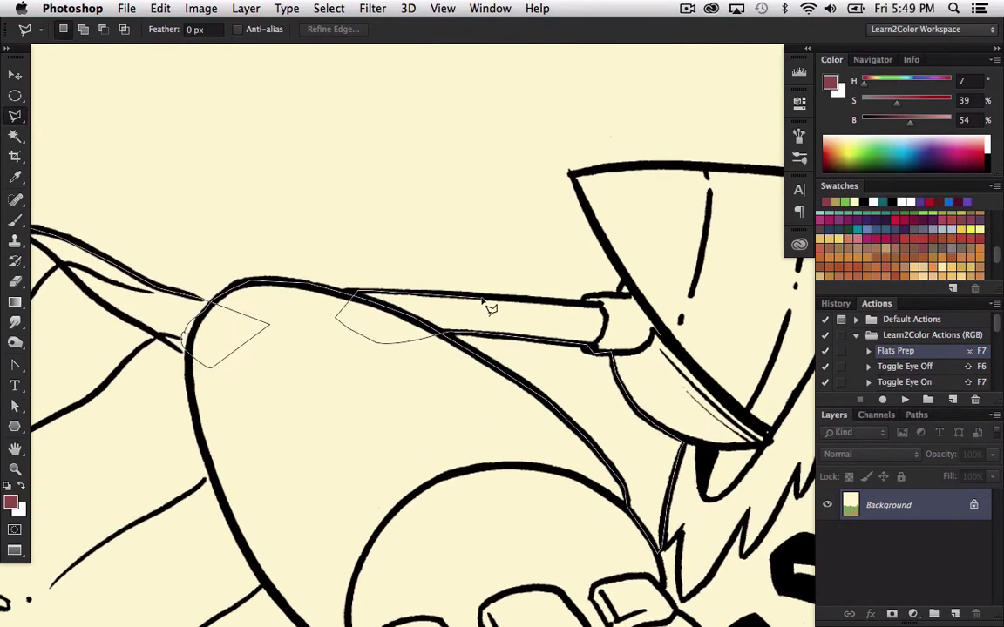
{"action": "mouse_move", "coordinate": [491, 308]}
{"action": "left_mouse_down"}
{"action": "mouse_move", "coordinate": [585, 306]}
{"action": "mouse_move", "coordinate": [624, 280]}
{"action": "left_mouse_up"}
{"action": "scroll", "coordinate": [622, 267], "scroll_direction": "up", "scroll_amount": 2}
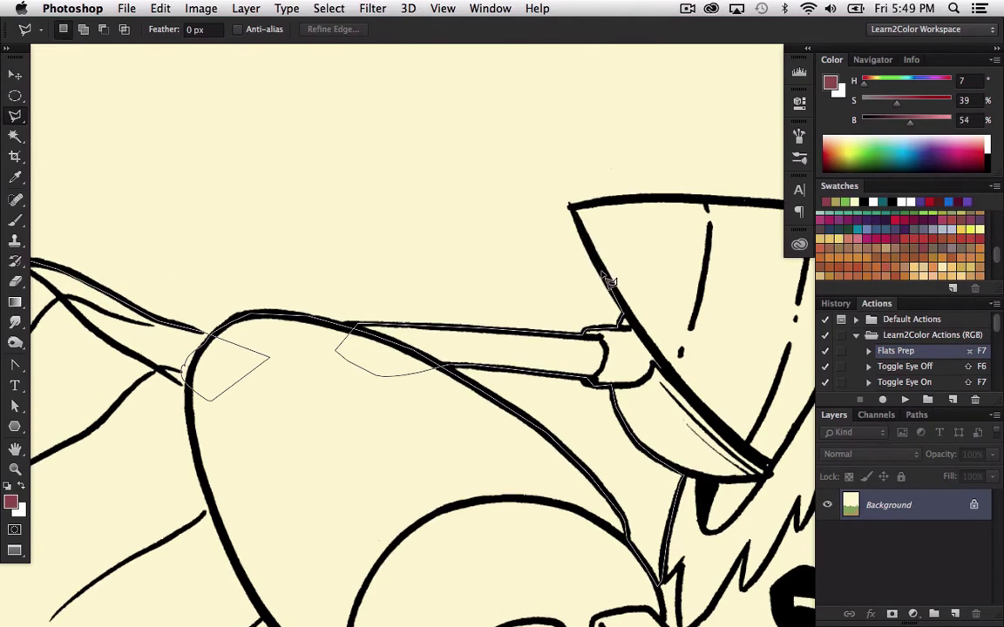
- Continue the lasso outline up the shoulder armour's outer edge to its tip and across its upper edge to the rider's hair
{"action": "left_click", "coordinate": [571, 207]}
{"action": "left_click_drag", "start_coordinate": [655, 210], "coordinate": [367, 291]}
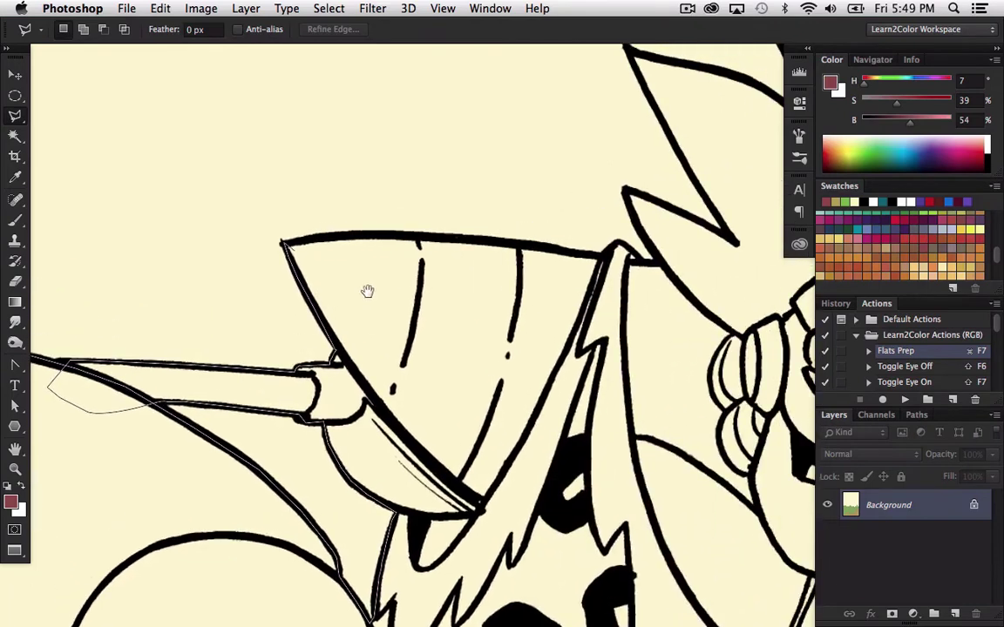
{"action": "left_click", "coordinate": [314, 239]}
{"action": "mouse_move", "coordinate": [380, 250]}
{"action": "left_mouse_down"}
{"action": "mouse_move", "coordinate": [616, 252]}
{"action": "mouse_move", "coordinate": [603, 259]}
{"action": "mouse_move", "coordinate": [618, 245]}
{"action": "mouse_move", "coordinate": [641, 264]}
{"action": "left_mouse_up"}
{"action": "left_click", "coordinate": [657, 265]}
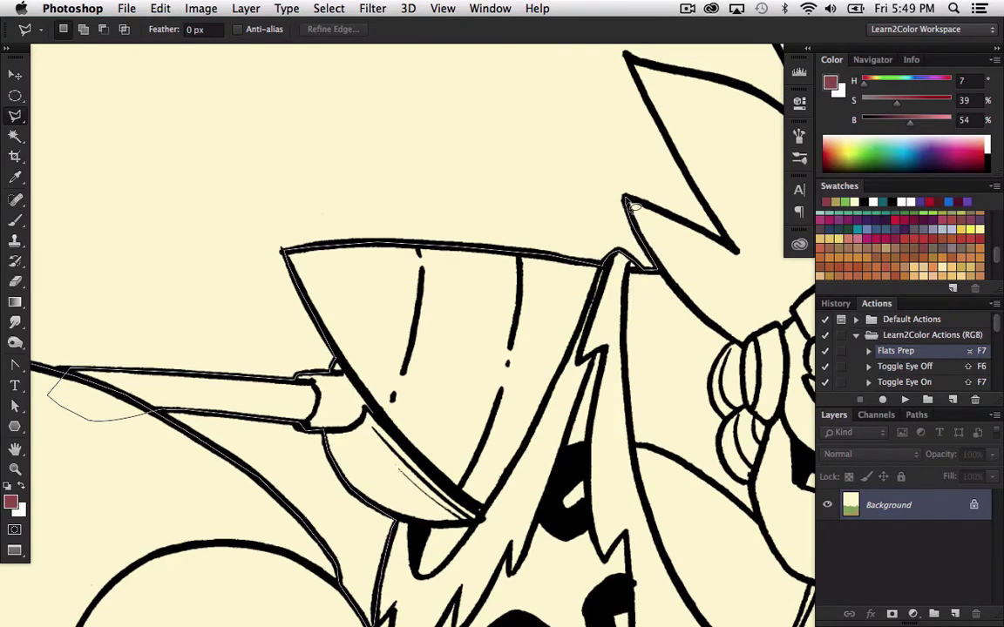
- Trace the lasso outline around the spikes of the rider's hair and down to the opposite shoulder armour
{"action": "mouse_move", "coordinate": [632, 205]}
{"action": "left_mouse_down"}
{"action": "mouse_move", "coordinate": [732, 277]}
{"action": "mouse_move", "coordinate": [466, 288]}
{"action": "mouse_move", "coordinate": [393, 220]}
{"action": "mouse_move", "coordinate": [446, 246]}
{"action": "mouse_move", "coordinate": [441, 237]}
{"action": "mouse_move", "coordinate": [454, 234]}
{"action": "mouse_move", "coordinate": [446, 237]}
{"action": "mouse_move", "coordinate": [489, 251]}
{"action": "mouse_move", "coordinate": [483, 261]}
{"action": "mouse_move", "coordinate": [408, 129]}
{"action": "mouse_move", "coordinate": [473, 263]}
{"action": "mouse_move", "coordinate": [463, 232]}
{"action": "mouse_move", "coordinate": [607, 298]}
{"action": "left_mouse_up"}
{"action": "key", "text": "alt+space"}
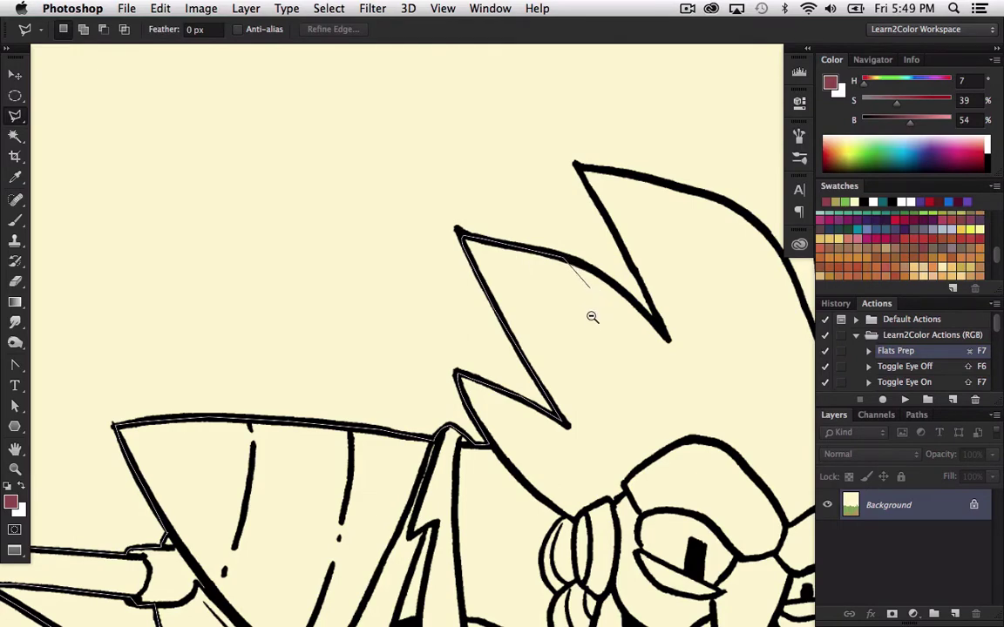
{"action": "left_click", "coordinate": [592, 317], "text": "alt"}
{"action": "left_click", "coordinate": [629, 344], "text": "alt"}
{"action": "key", "text": "space"}
{"action": "left_click_drag", "start_coordinate": [634, 376], "coordinate": [446, 294]}
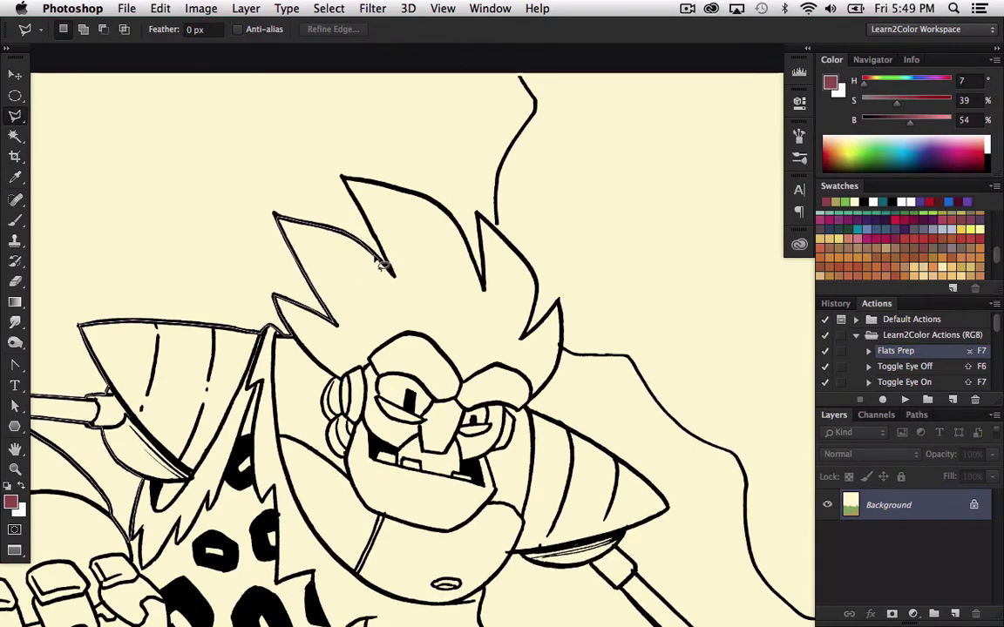
{"action": "left_click_drag", "start_coordinate": [383, 252], "coordinate": [344, 178]}
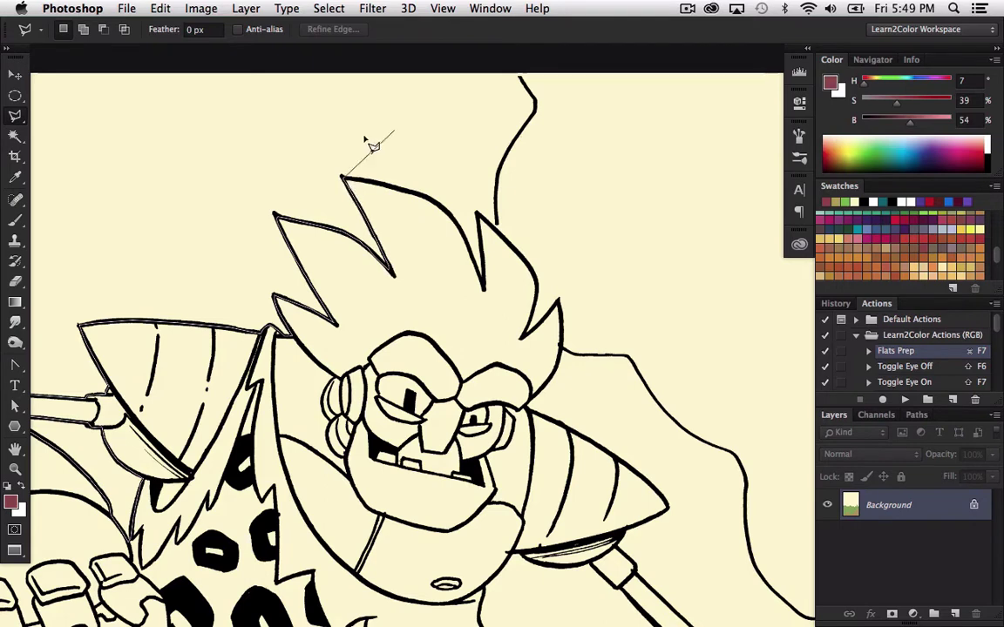
{"action": "left_click", "coordinate": [342, 177]}
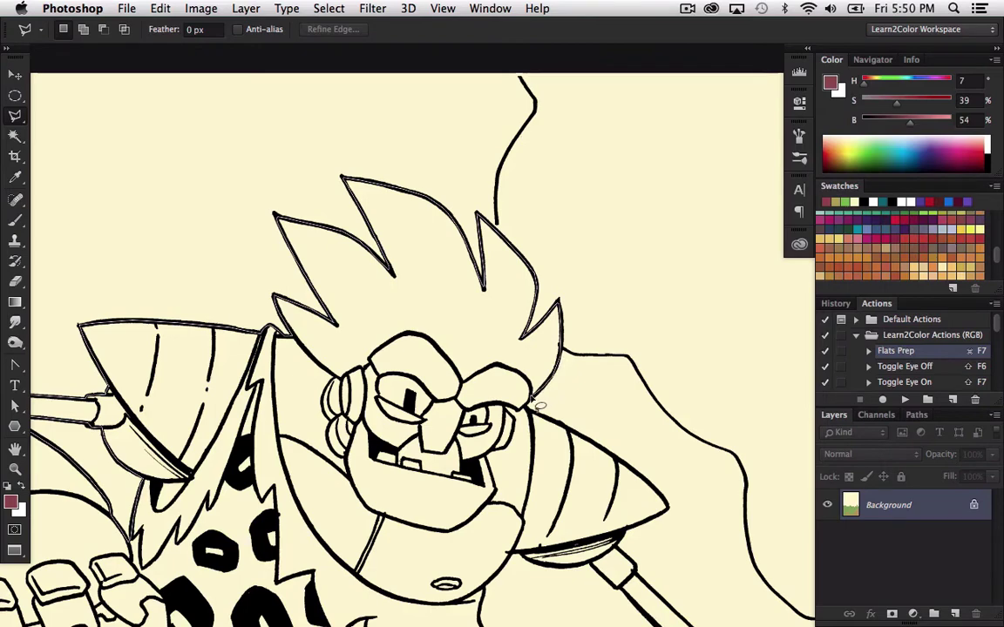
- Extend the lasso outline around the second shoulder armour's outer edge and down the outer side of its arm rod to the forearm
{"action": "mouse_move", "coordinate": [497, 440]}
{"action": "left_mouse_down"}
{"action": "mouse_move", "coordinate": [369, 273]}
{"action": "mouse_move", "coordinate": [358, 199]}
{"action": "left_mouse_up"}
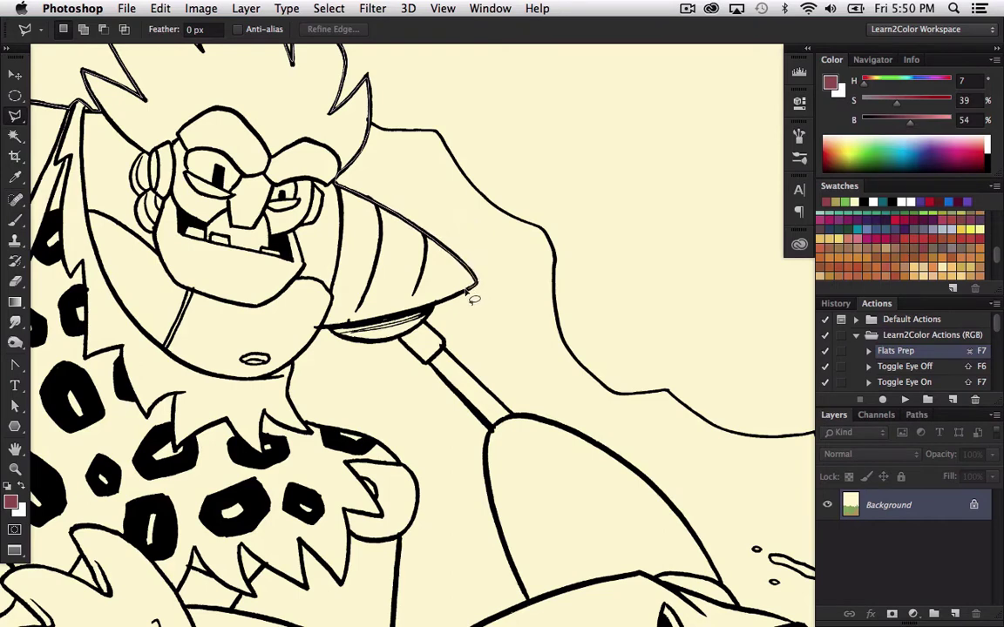
{"action": "left_click", "coordinate": [430, 320]}
{"action": "left_click", "coordinate": [514, 418]}
{"action": "key", "text": "space"}
{"action": "mouse_move", "coordinate": [592, 484]}
{"action": "left_mouse_down"}
{"action": "mouse_move", "coordinate": [538, 442]}
{"action": "mouse_move", "coordinate": [366, 206]}
{"action": "left_mouse_up"}
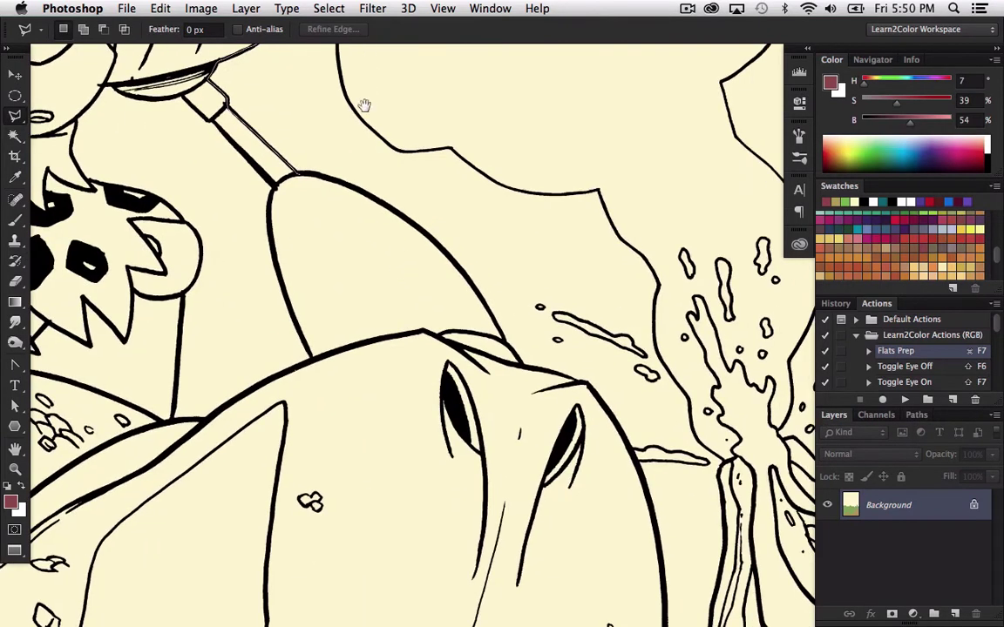
- Outline the rider's second forearm with the lasso, looping through the dinosaur's snout and returning up the inner edge to the rod
{"action": "left_click", "coordinate": [315, 177]}
{"action": "left_click", "coordinate": [357, 190]}
{"action": "left_click", "coordinate": [405, 217]}
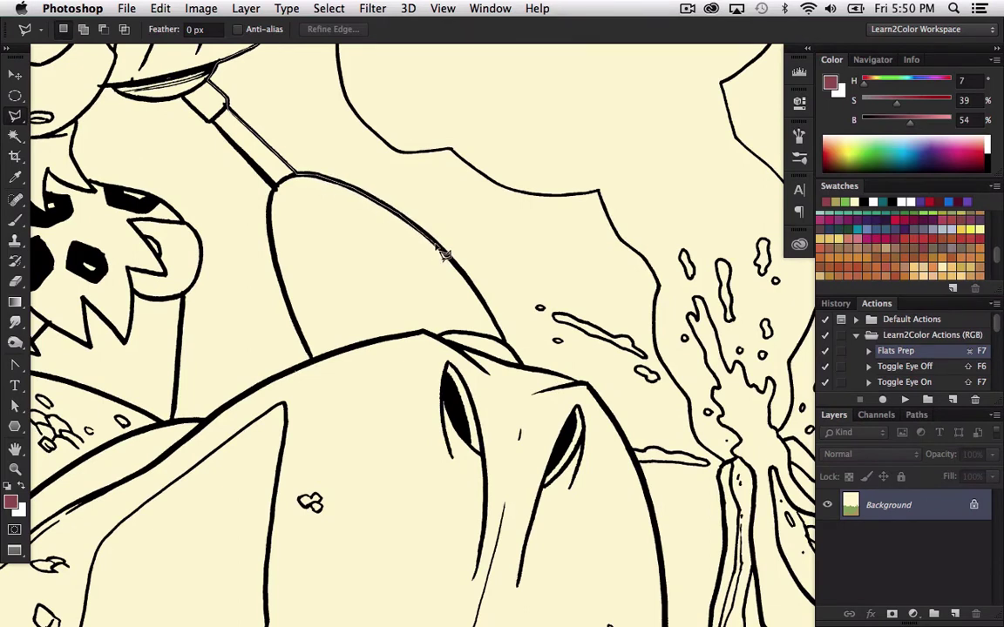
{"action": "left_click_drag", "start_coordinate": [443, 253], "coordinate": [504, 338]}
{"action": "mouse_move", "coordinate": [516, 377]}
{"action": "left_mouse_down"}
{"action": "mouse_move", "coordinate": [468, 435]}
{"action": "mouse_move", "coordinate": [326, 371]}
{"action": "mouse_move", "coordinate": [323, 380]}
{"action": "mouse_move", "coordinate": [287, 294]}
{"action": "left_mouse_up"}
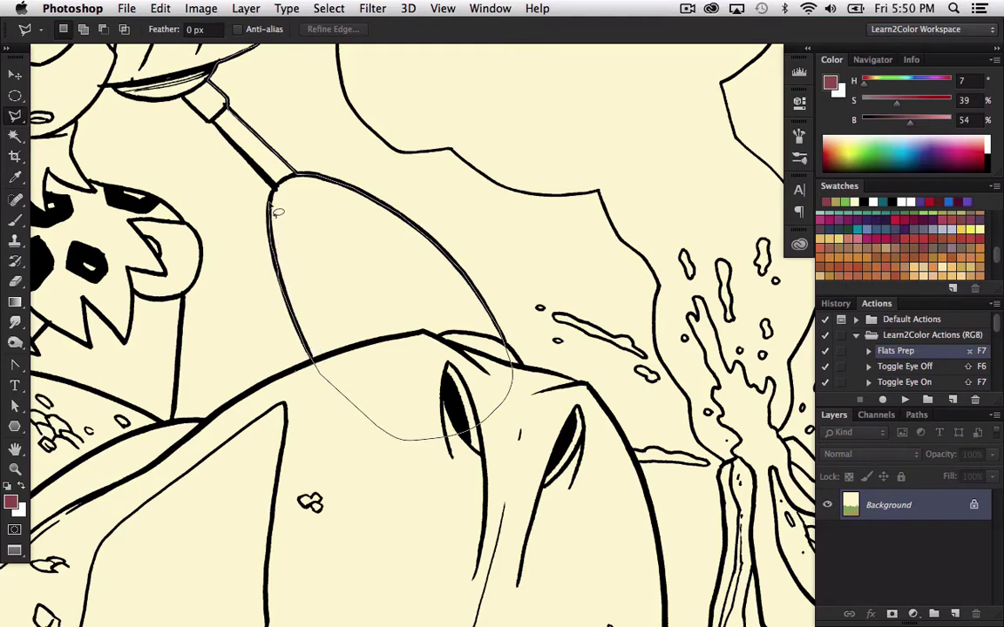
{"action": "mouse_move", "coordinate": [281, 198]}
{"action": "left_mouse_down"}
{"action": "mouse_move", "coordinate": [220, 131]}
{"action": "mouse_move", "coordinate": [224, 140]}
{"action": "left_mouse_up"}
- Continue the lasso outline along the rod's inner edge, under the armour, down the fur garment and around the rider's knee and leg
{"action": "mouse_move", "coordinate": [186, 103]}
{"action": "left_mouse_down"}
{"action": "mouse_move", "coordinate": [185, 152]}
{"action": "mouse_move", "coordinate": [444, 276]}
{"action": "mouse_move", "coordinate": [399, 268]}
{"action": "left_mouse_up"}
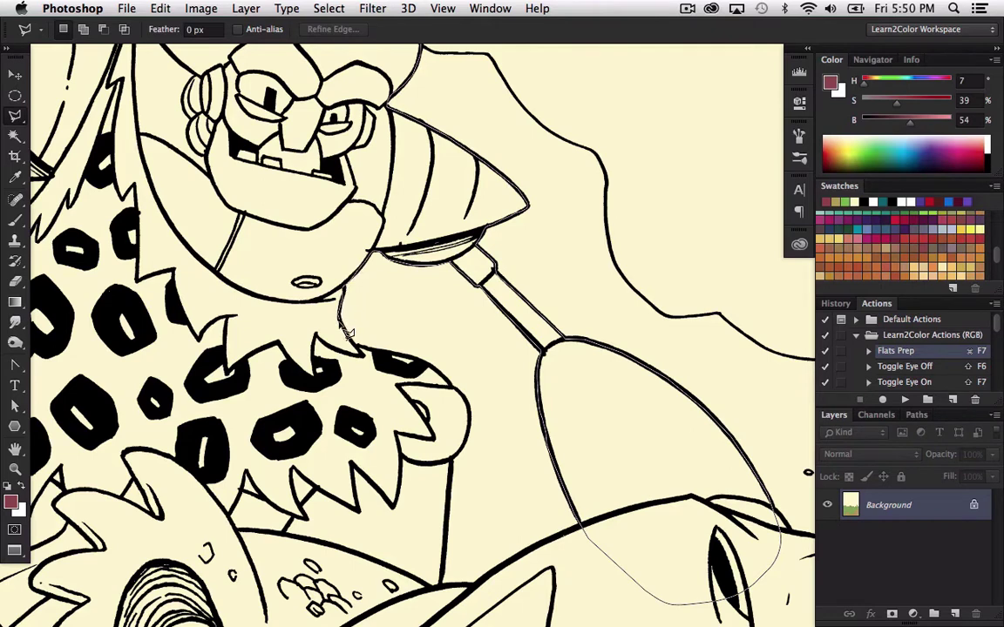
{"action": "mouse_move", "coordinate": [346, 329]}
{"action": "left_mouse_down"}
{"action": "mouse_move", "coordinate": [359, 354]}
{"action": "mouse_move", "coordinate": [431, 371]}
{"action": "mouse_move", "coordinate": [469, 363]}
{"action": "mouse_move", "coordinate": [419, 327]}
{"action": "mouse_move", "coordinate": [445, 383]}
{"action": "left_mouse_up"}
{"action": "left_click_drag", "start_coordinate": [446, 509], "coordinate": [346, 159]}
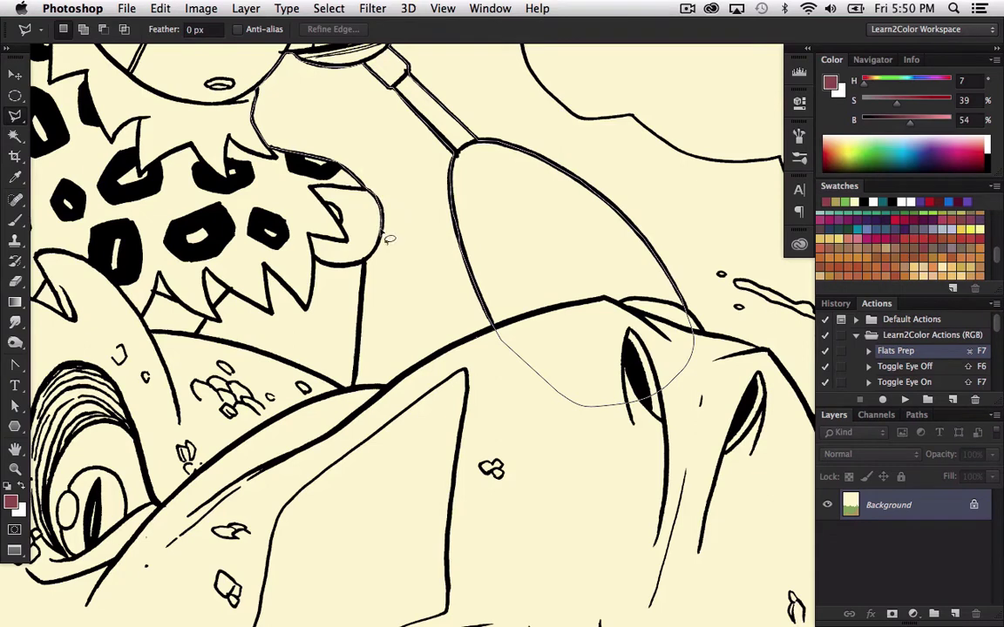
{"action": "mouse_move", "coordinate": [370, 271]}
{"action": "left_mouse_down"}
{"action": "mouse_move", "coordinate": [358, 378]}
{"action": "mouse_move", "coordinate": [339, 419]}
{"action": "mouse_move", "coordinate": [209, 412]}
{"action": "mouse_move", "coordinate": [198, 334]}
{"action": "mouse_move", "coordinate": [197, 343]}
{"action": "mouse_move", "coordinate": [207, 324]}
{"action": "mouse_move", "coordinate": [186, 357]}
{"action": "mouse_move", "coordinate": [237, 245]}
{"action": "mouse_move", "coordinate": [226, 310]}
{"action": "left_mouse_up"}
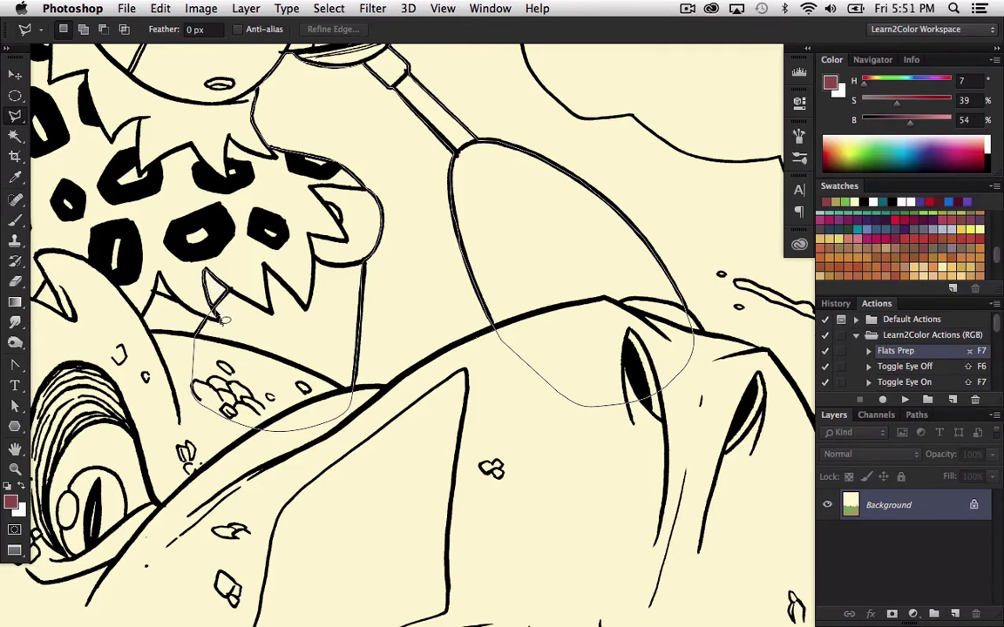
- Trace the gap beside the fur hem and extend the lasso outline along the top of the dinosaur's snout past the nostrils
{"action": "mouse_move", "coordinate": [213, 325]}
{"action": "left_mouse_down"}
{"action": "mouse_move", "coordinate": [150, 277]}
{"action": "mouse_move", "coordinate": [183, 314]}
{"action": "mouse_move", "coordinate": [325, 253]}
{"action": "mouse_move", "coordinate": [261, 309]}
{"action": "mouse_move", "coordinate": [213, 304]}
{"action": "mouse_move", "coordinate": [270, 346]}
{"action": "mouse_move", "coordinate": [430, 373]}
{"action": "left_mouse_up"}
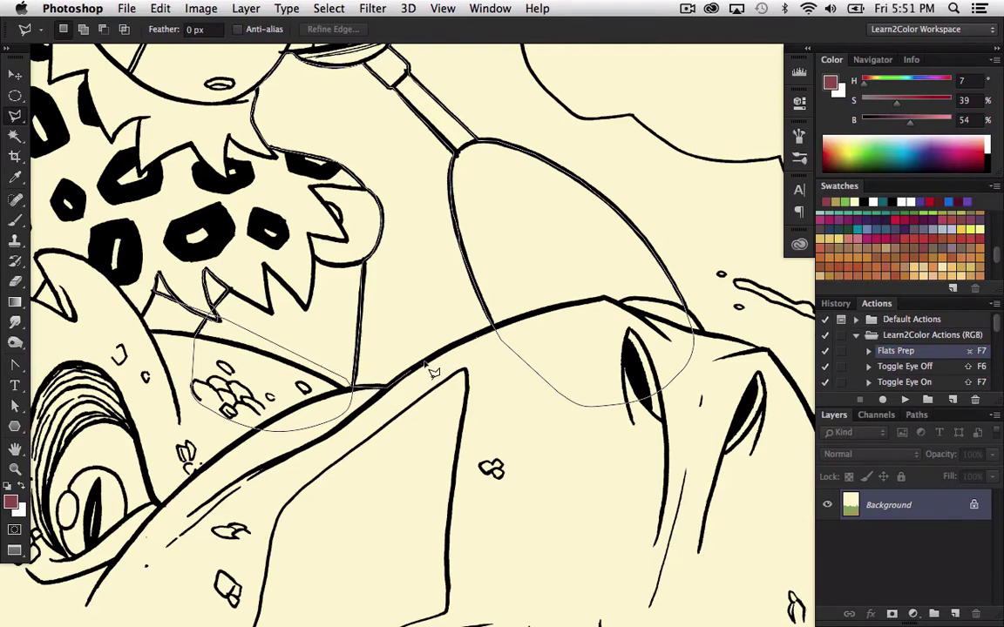
{"action": "left_click", "coordinate": [491, 329]}
{"action": "mouse_move", "coordinate": [492, 319]}
{"action": "left_mouse_down"}
{"action": "mouse_move", "coordinate": [315, 268]}
{"action": "mouse_move", "coordinate": [334, 208]}
{"action": "mouse_move", "coordinate": [417, 260]}
{"action": "mouse_move", "coordinate": [485, 274]}
{"action": "left_mouse_up"}
{"action": "scroll", "coordinate": [334, 208], "scroll_direction": "right", "scroll_amount": 4}
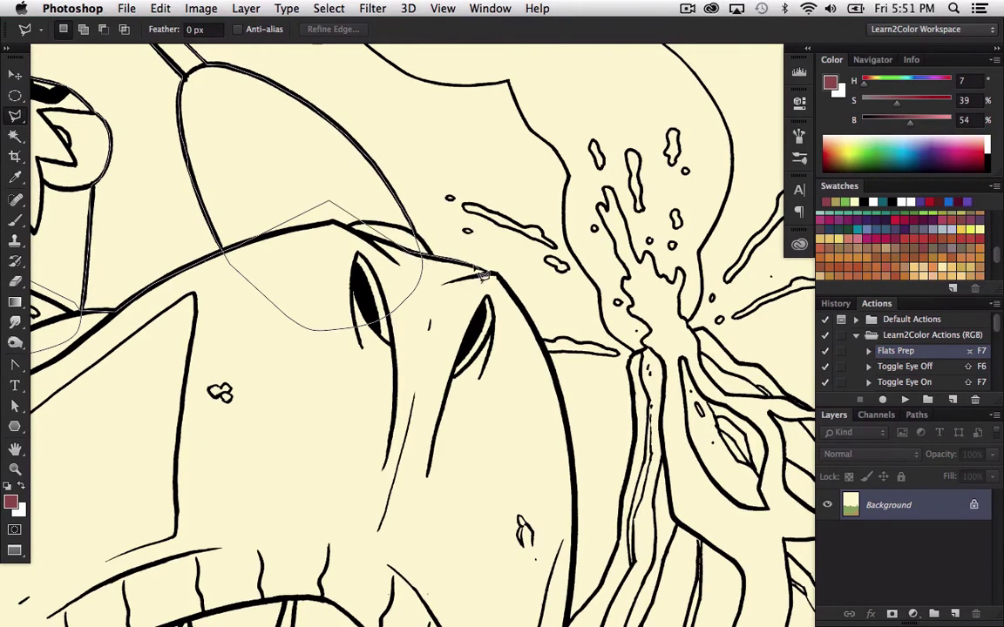
{"action": "left_click", "coordinate": [495, 276]}
- Extend the lasso outline down the front of the dinosaur's snout to the raised hand beside its mouth
{"action": "left_click_drag", "start_coordinate": [577, 453], "coordinate": [461, 285]}
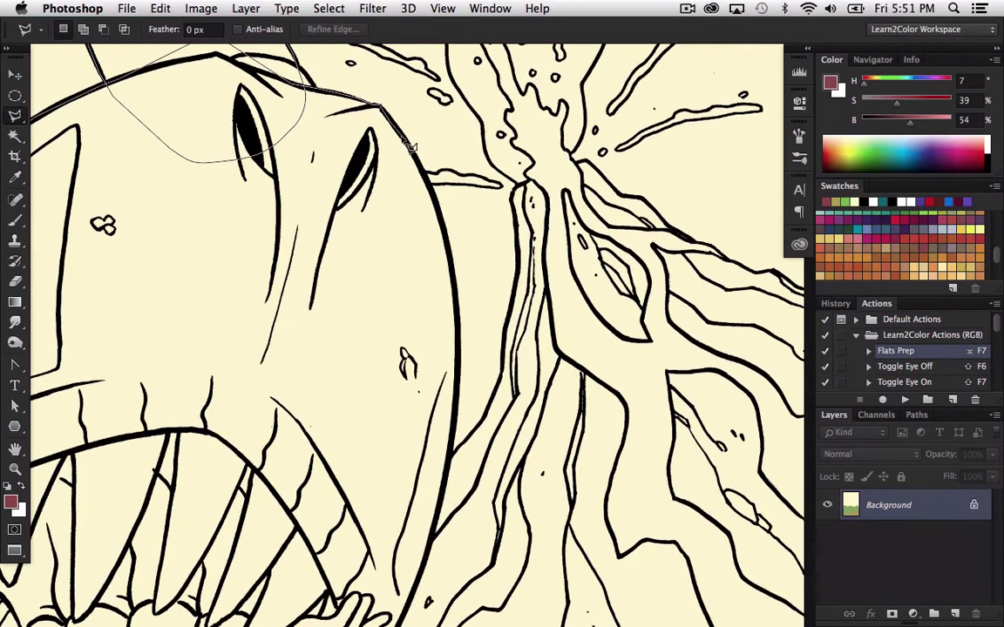
{"action": "left_click", "coordinate": [431, 182]}
{"action": "left_click_drag", "start_coordinate": [448, 225], "coordinate": [462, 380]}
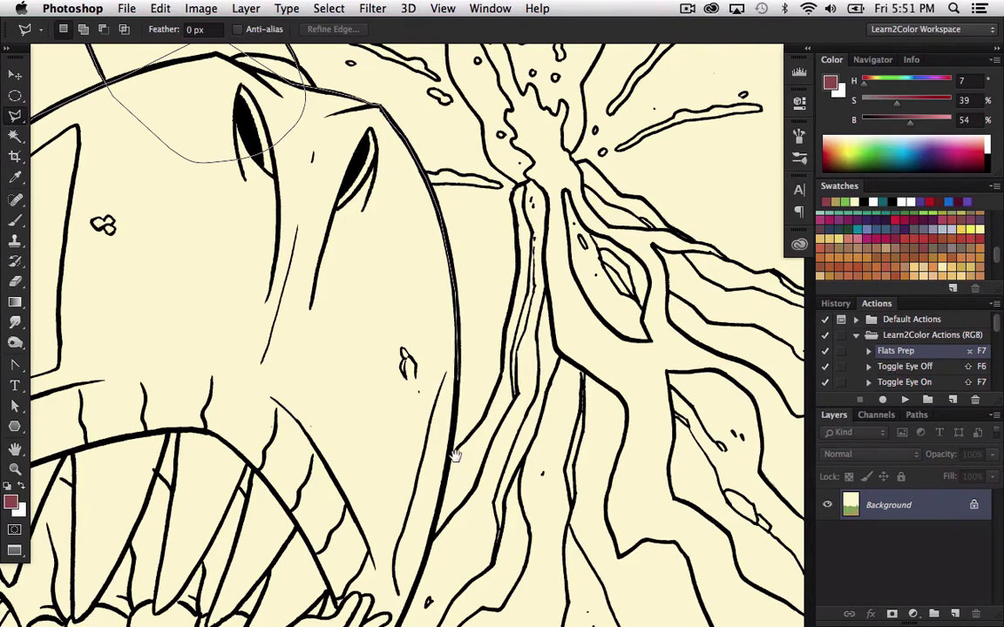
{"action": "mouse_move", "coordinate": [453, 455]}
{"action": "left_mouse_down"}
{"action": "mouse_move", "coordinate": [449, 337]}
{"action": "mouse_move", "coordinate": [413, 465]}
{"action": "mouse_move", "coordinate": [406, 383]}
{"action": "mouse_move", "coordinate": [418, 349]}
{"action": "left_mouse_up"}
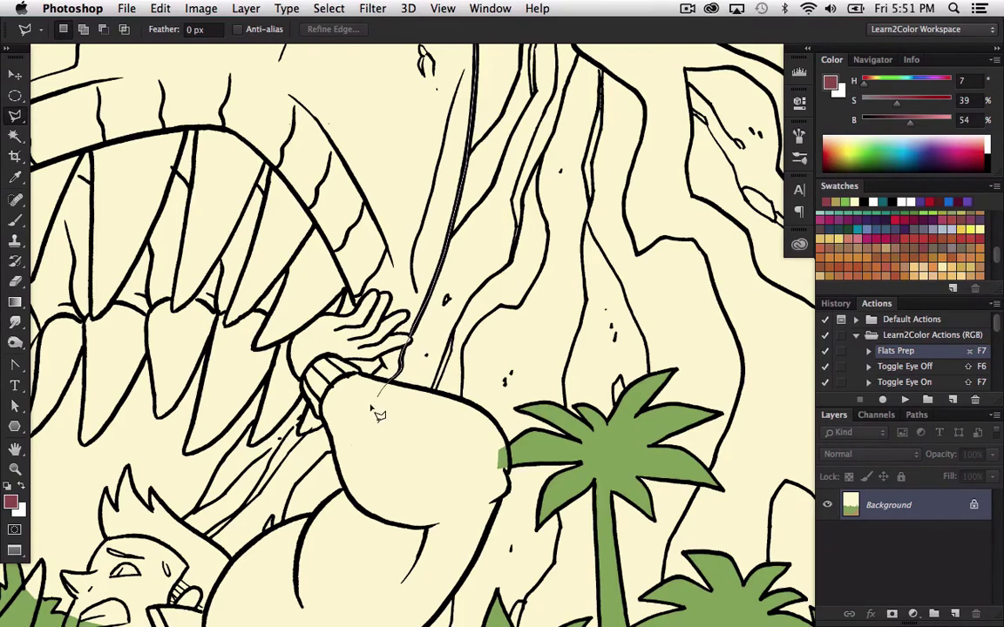
- Trace the lasso outline past the hand's cuff and around the tips of the dinosaur's teeth, and close the selection
{"action": "mouse_move", "coordinate": [377, 415]}
{"action": "left_mouse_down"}
{"action": "mouse_move", "coordinate": [348, 488]}
{"action": "mouse_move", "coordinate": [417, 347]}
{"action": "left_mouse_up"}
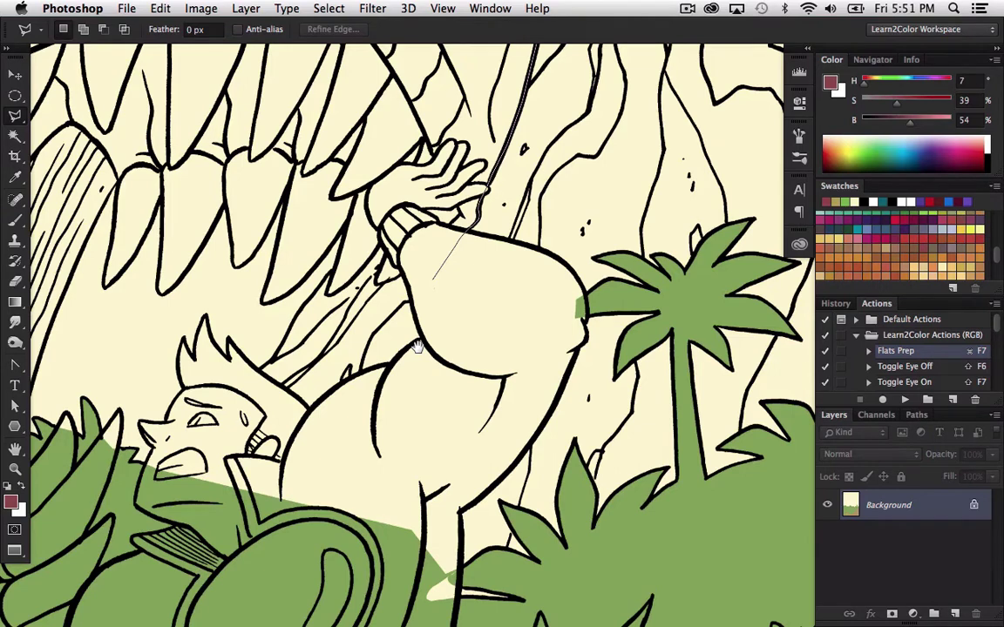
{"action": "mouse_move", "coordinate": [417, 347]}
{"action": "left_mouse_down"}
{"action": "mouse_move", "coordinate": [414, 242]}
{"action": "mouse_move", "coordinate": [411, 259]}
{"action": "mouse_move", "coordinate": [422, 266]}
{"action": "mouse_move", "coordinate": [376, 286]}
{"action": "mouse_move", "coordinate": [392, 261]}
{"action": "mouse_move", "coordinate": [389, 168]}
{"action": "mouse_move", "coordinate": [385, 252]}
{"action": "mouse_move", "coordinate": [343, 298]}
{"action": "mouse_move", "coordinate": [330, 298]}
{"action": "mouse_move", "coordinate": [342, 233]}
{"action": "mouse_move", "coordinate": [293, 294]}
{"action": "mouse_move", "coordinate": [261, 309]}
{"action": "mouse_move", "coordinate": [272, 303]}
{"action": "mouse_move", "coordinate": [261, 305]}
{"action": "mouse_move", "coordinate": [278, 234]}
{"action": "left_mouse_up"}
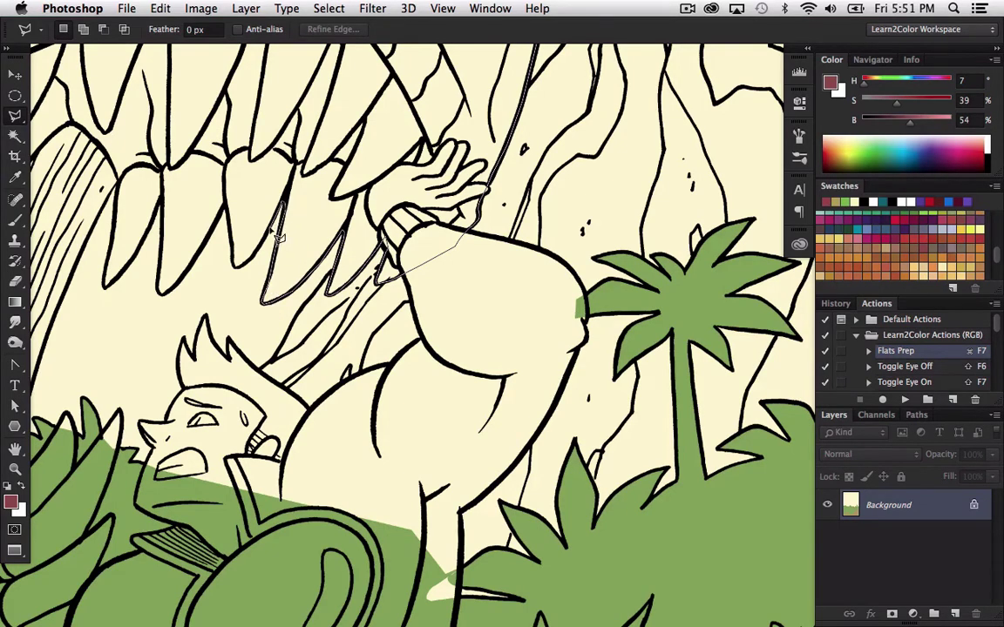
{"action": "mouse_move", "coordinate": [231, 277]}
{"action": "left_mouse_down"}
{"action": "mouse_move", "coordinate": [373, 280]}
{"action": "mouse_move", "coordinate": [404, 262]}
{"action": "left_mouse_up"}
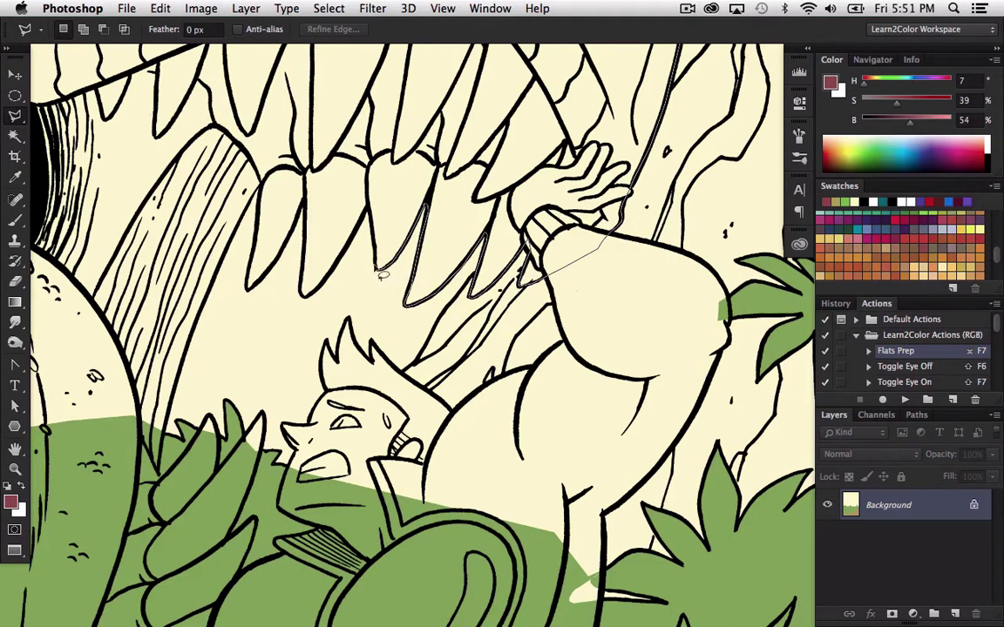
{"action": "mouse_move", "coordinate": [382, 273]}
{"action": "left_mouse_down"}
{"action": "mouse_move", "coordinate": [371, 213]}
{"action": "mouse_move", "coordinate": [334, 266]}
{"action": "mouse_move", "coordinate": [345, 258]}
{"action": "mouse_move", "coordinate": [352, 242]}
{"action": "mouse_move", "coordinate": [302, 299]}
{"action": "mouse_move", "coordinate": [313, 216]}
{"action": "left_mouse_up"}
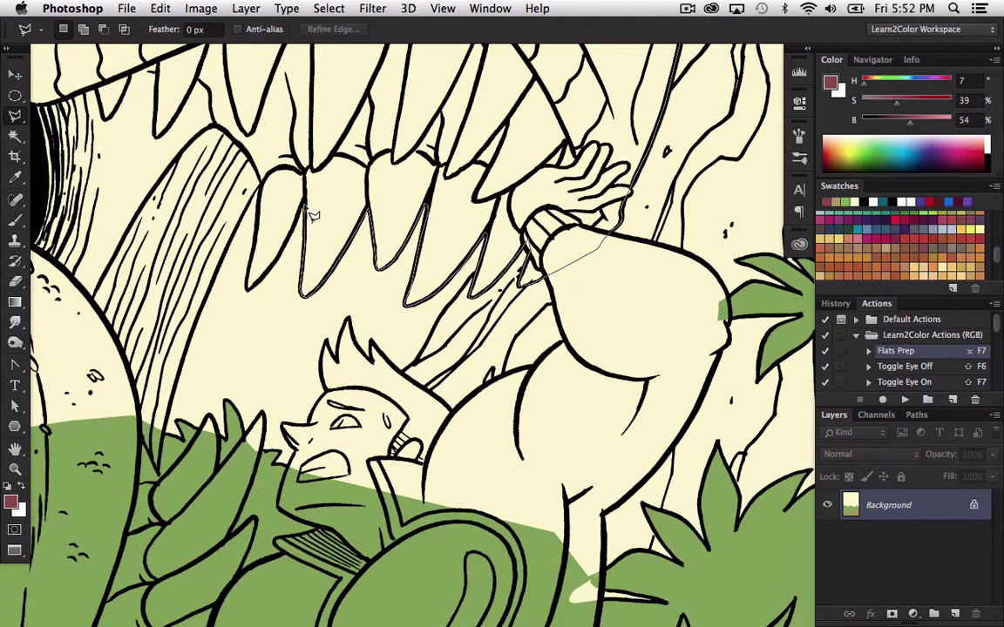
{"action": "double_click", "coordinate": [303, 204]}
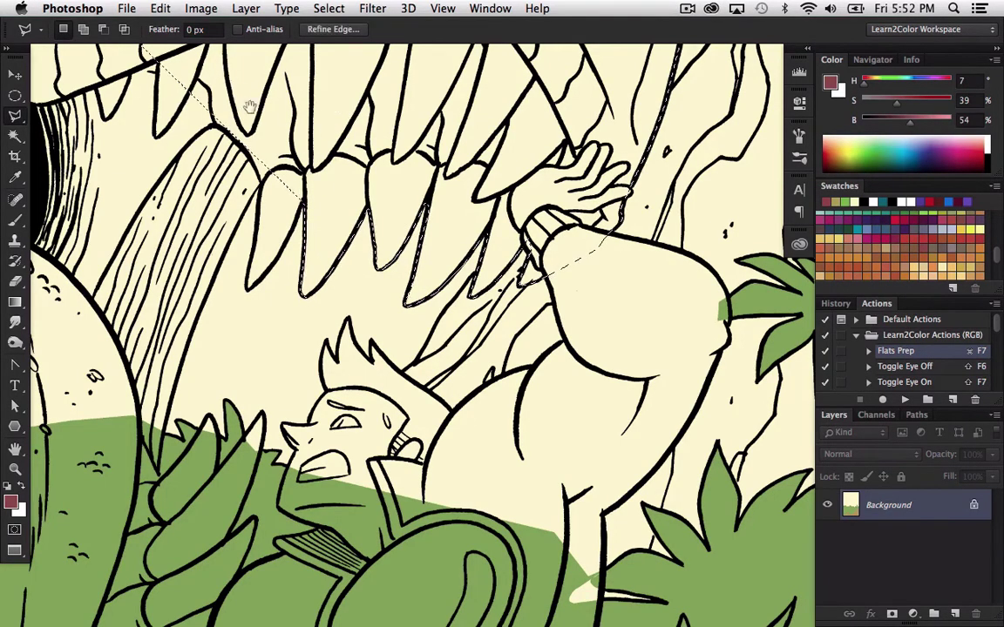
- Start an addition to the selection around the remaining back tooth and down the edge of the dinosaur's striated cheek to the lower jaw
{"action": "left_click_drag", "start_coordinate": [242, 91], "coordinate": [366, 314]}
{"action": "scroll", "coordinate": [366, 313], "scroll_direction": "up", "scroll_amount": 10}
{"action": "scroll", "coordinate": [366, 313], "scroll_direction": "left", "scroll_amount": 5}
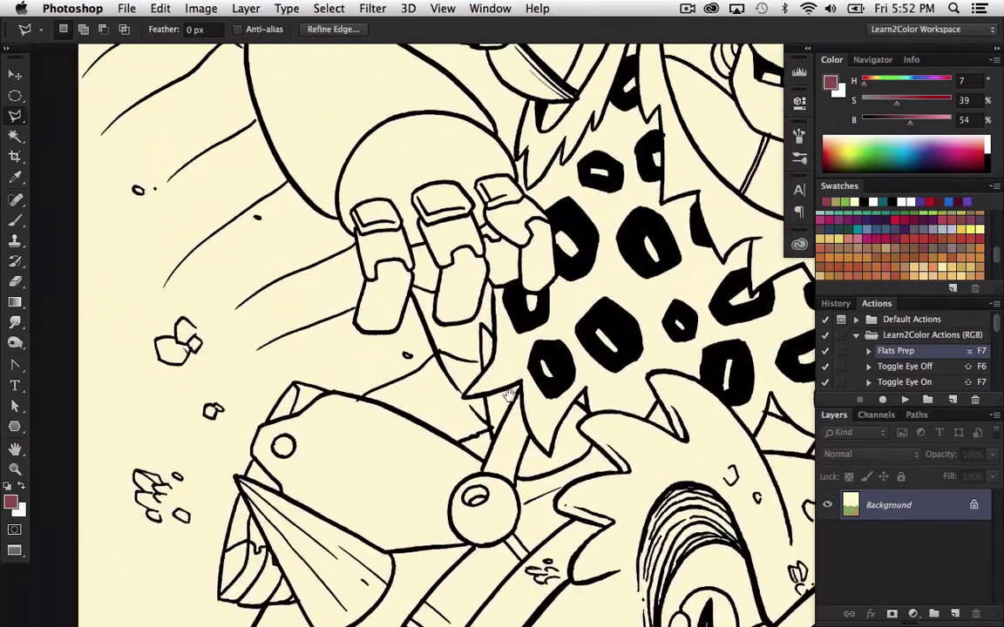
{"action": "left_click_drag", "start_coordinate": [509, 395], "coordinate": [537, 523]}
{"action": "left_click_drag", "start_coordinate": [767, 602], "coordinate": [394, 210]}
{"action": "scroll", "coordinate": [394, 209], "scroll_direction": "down", "scroll_amount": 2}
{"action": "scroll", "coordinate": [394, 209], "scroll_direction": "right", "scroll_amount": 1}
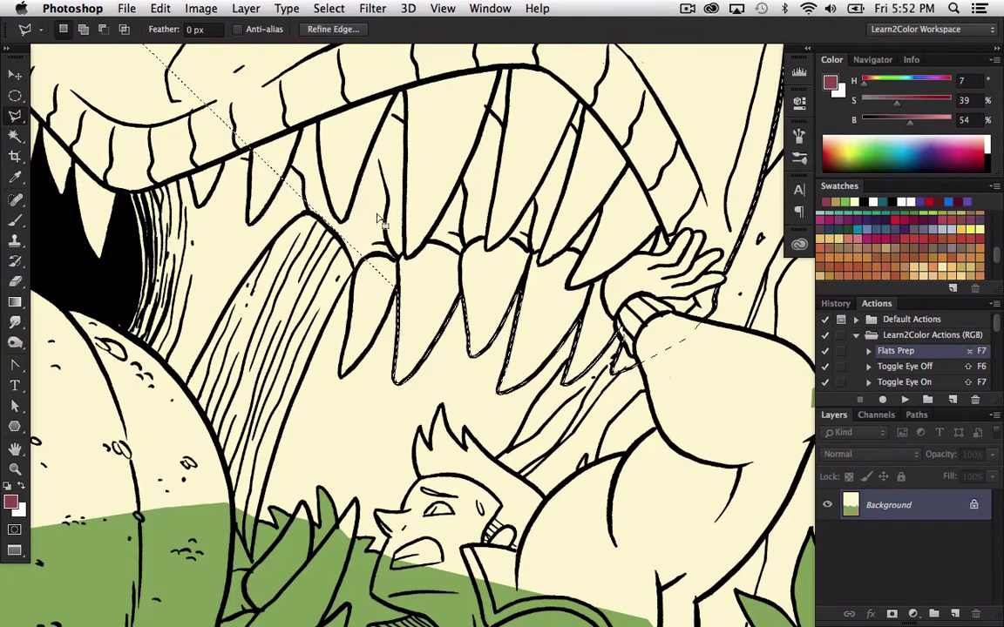
{"action": "left_click", "coordinate": [420, 275], "text": "shift"}
{"action": "left_click", "coordinate": [397, 289]}
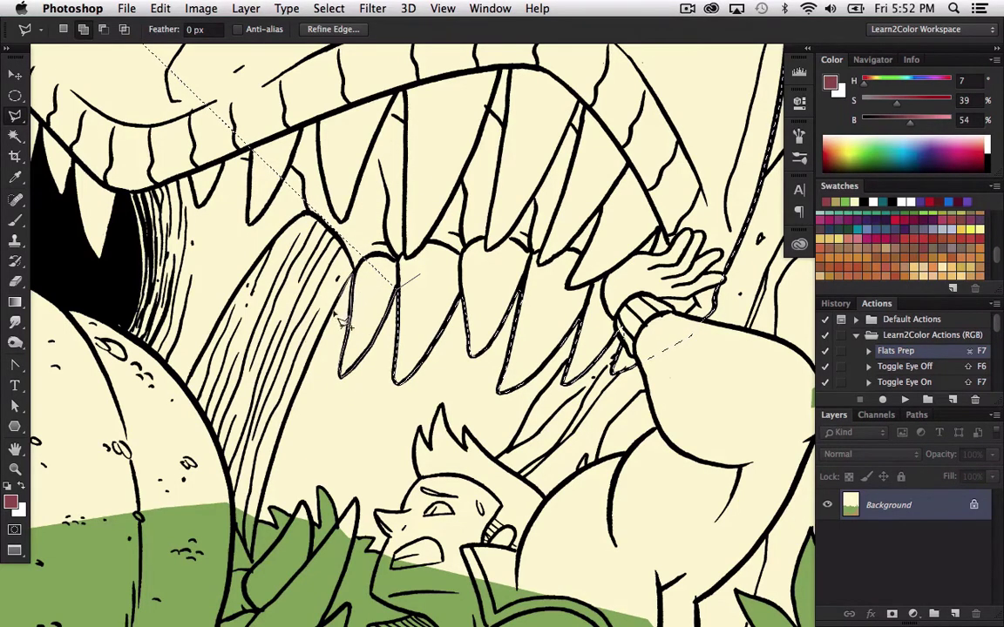
{"action": "scroll", "coordinate": [297, 349], "scroll_direction": "down", "scroll_amount": 3}
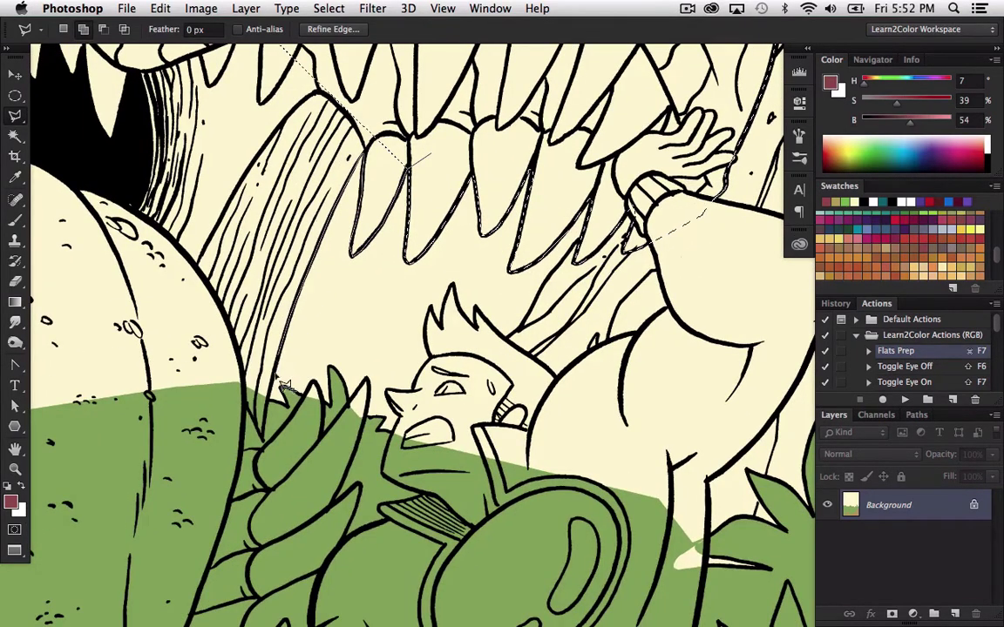
{"action": "scroll", "coordinate": [273, 397], "scroll_direction": "down", "scroll_amount": 2}
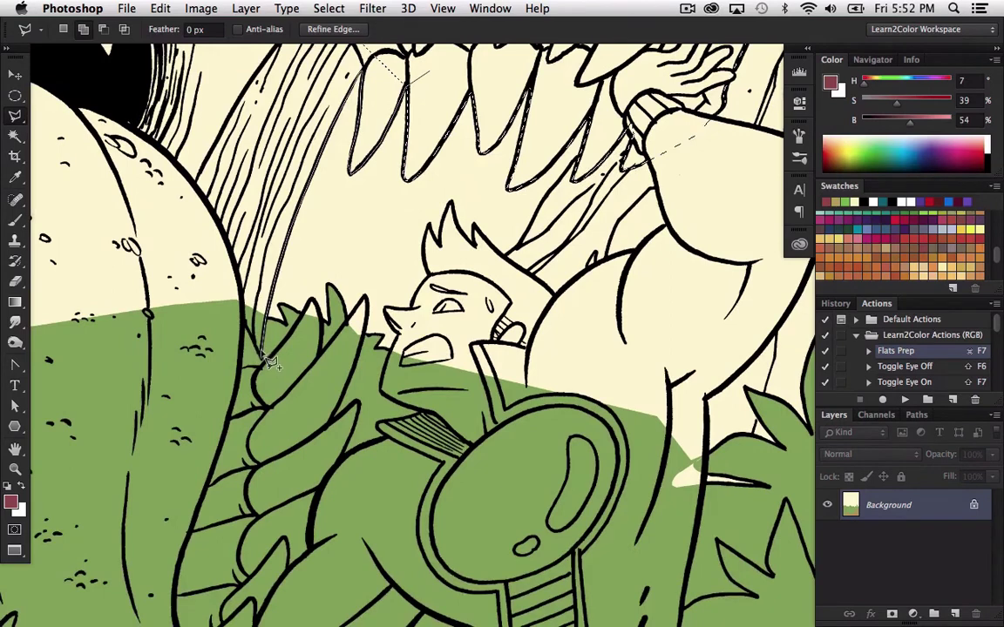
{"action": "left_click", "coordinate": [262, 360]}
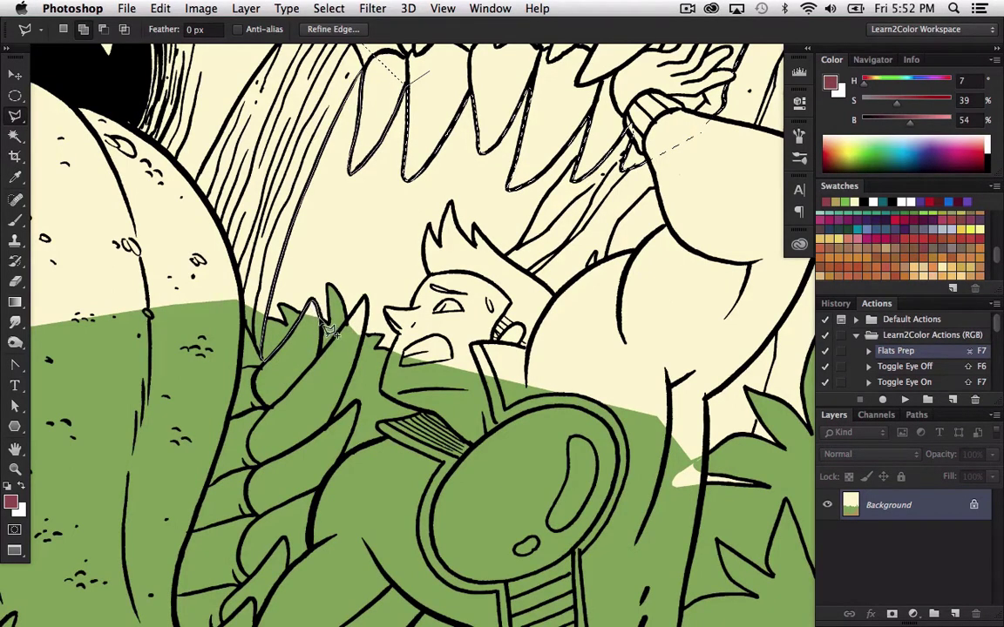
- Extend the lasso outline around the pointed tips of the dinosaur's lower back teeth, down toward the standing hero's arm
{"action": "left_click", "coordinate": [311, 299]}
{"action": "left_click", "coordinate": [324, 346]}
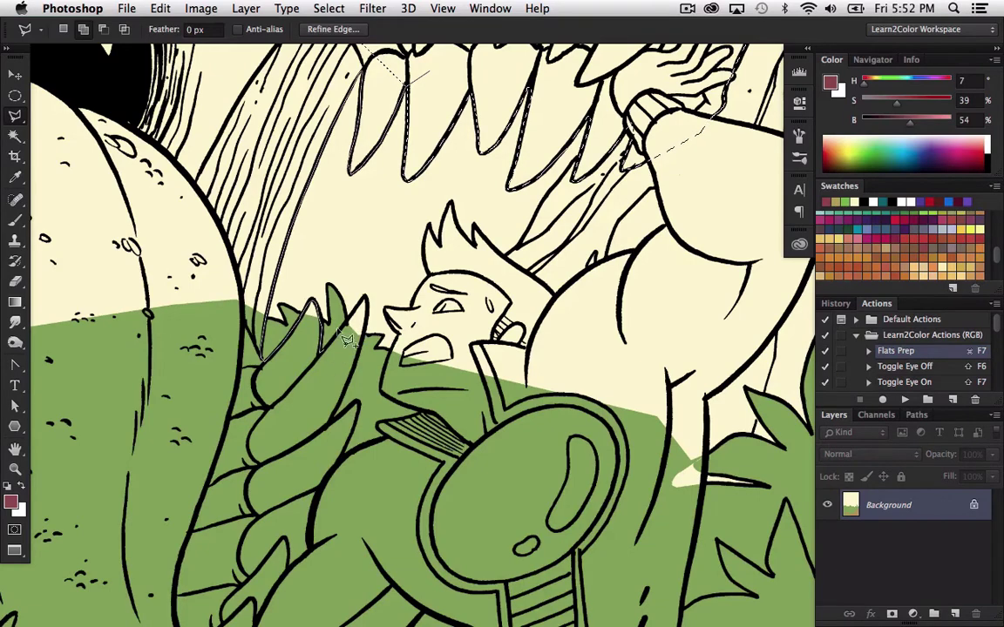
{"action": "left_click", "coordinate": [364, 300]}
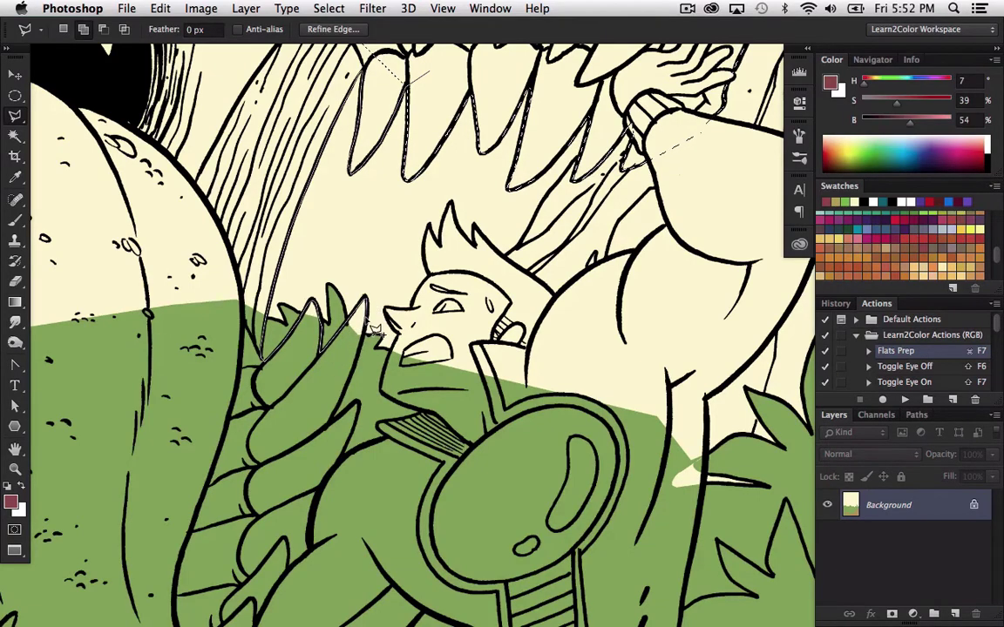
{"action": "left_click_drag", "start_coordinate": [337, 425], "coordinate": [342, 348]}
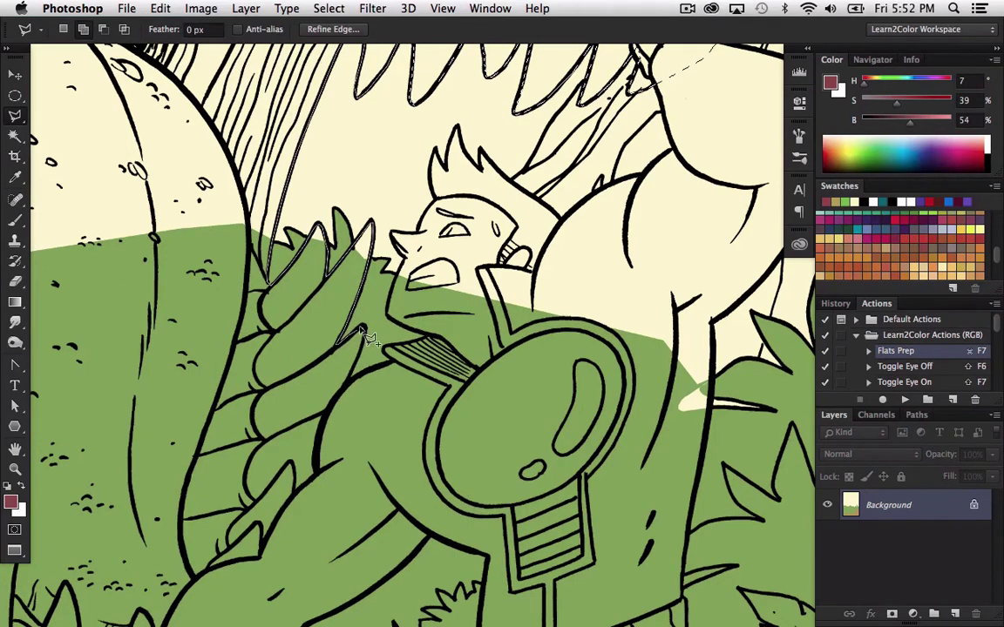
{"action": "left_click_drag", "start_coordinate": [364, 339], "coordinate": [347, 390]}
{"action": "left_click_drag", "start_coordinate": [325, 539], "coordinate": [357, 314]}
- Carry the lasso outline loosely through the hero's arm and the black-haired boy's head to the jaw's underside beside the boy's hand
{"action": "left_click", "coordinate": [330, 360]}
{"action": "left_click", "coordinate": [307, 387]}
{"action": "left_click_drag", "start_coordinate": [219, 462], "coordinate": [367, 283]}
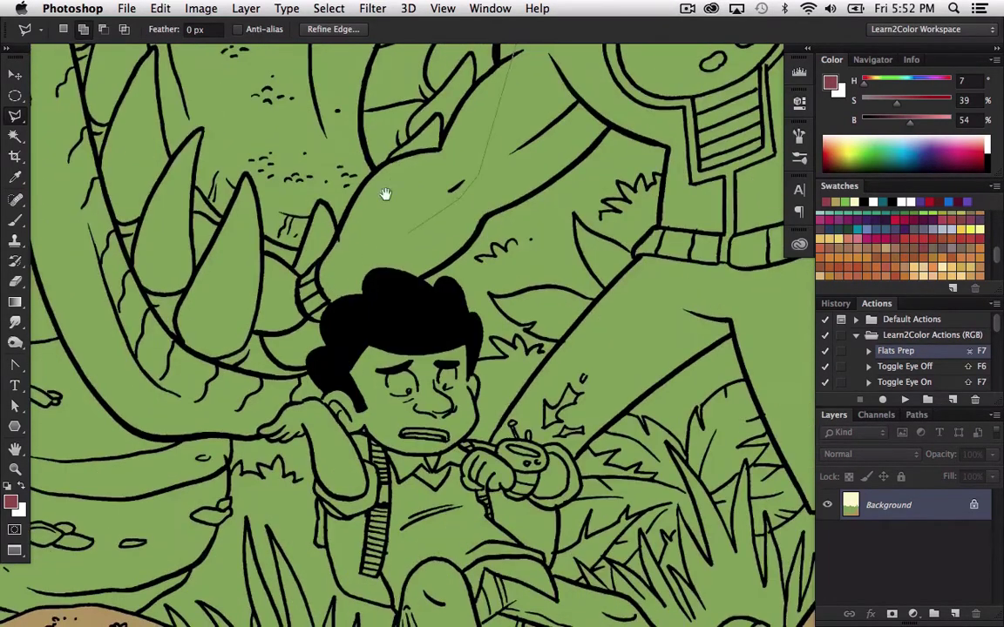
{"action": "left_click", "coordinate": [336, 390]}
{"action": "left_click", "coordinate": [232, 439]}
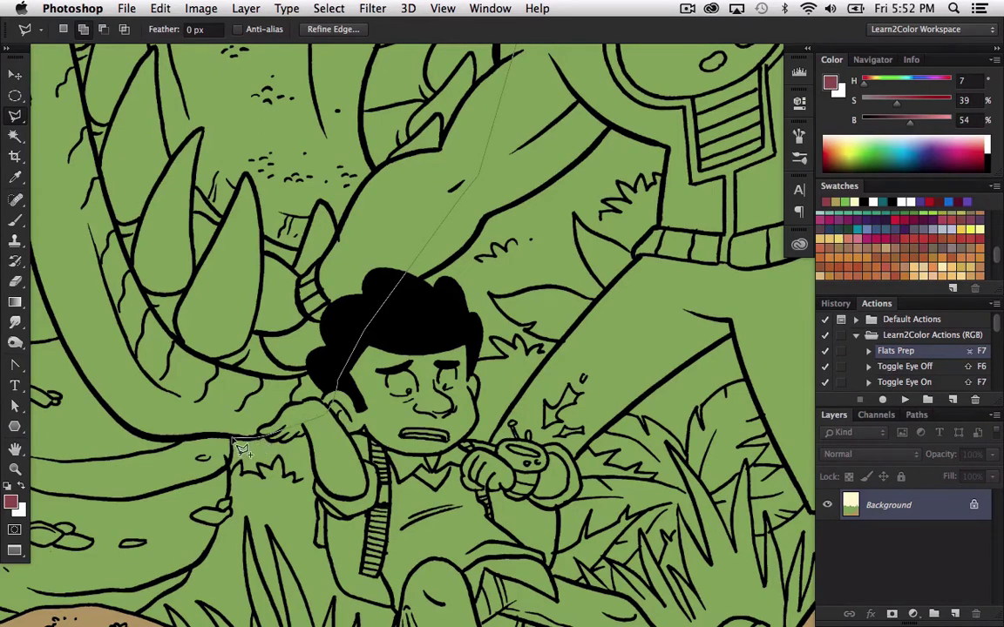
- Trace the lasso outline down the dinosaur's body edge beside the grass, past the small bump, and onto the arched brown root
{"action": "left_click_drag", "start_coordinate": [223, 532], "coordinate": [249, 434]}
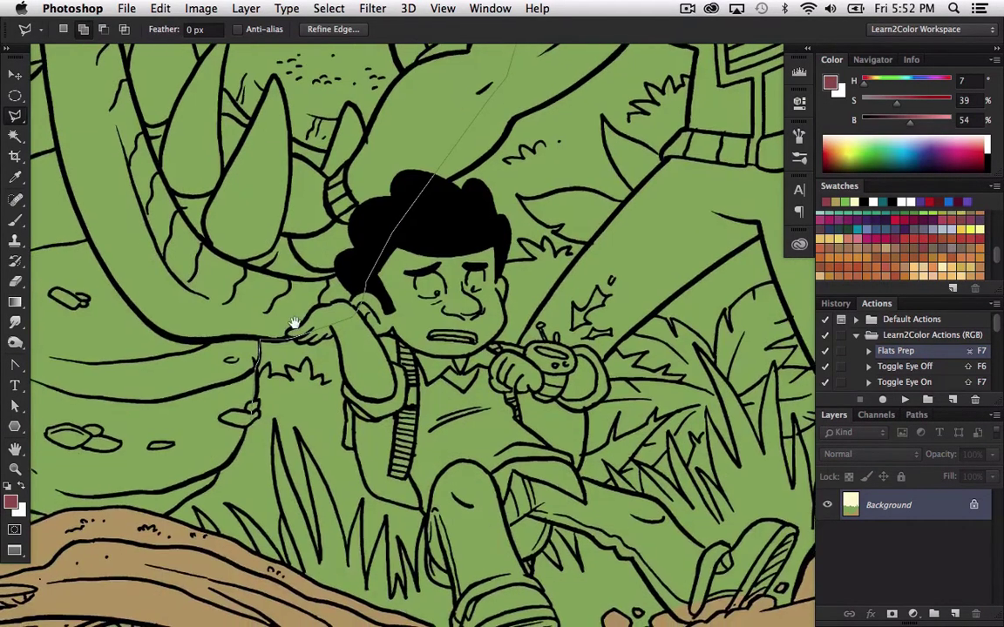
{"action": "left_click", "coordinate": [259, 400]}
{"action": "left_click", "coordinate": [259, 418]}
{"action": "mouse_move", "coordinate": [251, 443]}
{"action": "left_mouse_down"}
{"action": "mouse_move", "coordinate": [295, 381]}
{"action": "mouse_move", "coordinate": [409, 298]}
{"action": "mouse_move", "coordinate": [387, 331]}
{"action": "left_mouse_up"}
{"action": "left_click", "coordinate": [398, 327]}
{"action": "left_click", "coordinate": [390, 337]}
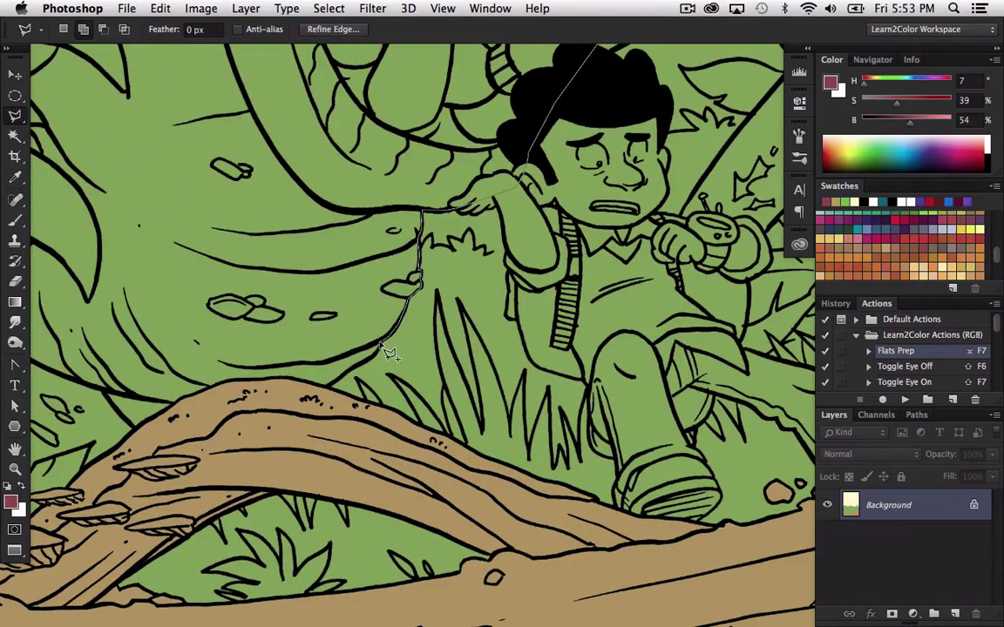
{"action": "left_click", "coordinate": [378, 357]}
{"action": "left_click", "coordinate": [294, 416]}
- Carry the lasso outline across the arched root and along the dinosaur's lower body line behind it
{"action": "left_click_drag", "start_coordinate": [215, 444], "coordinate": [389, 340]}
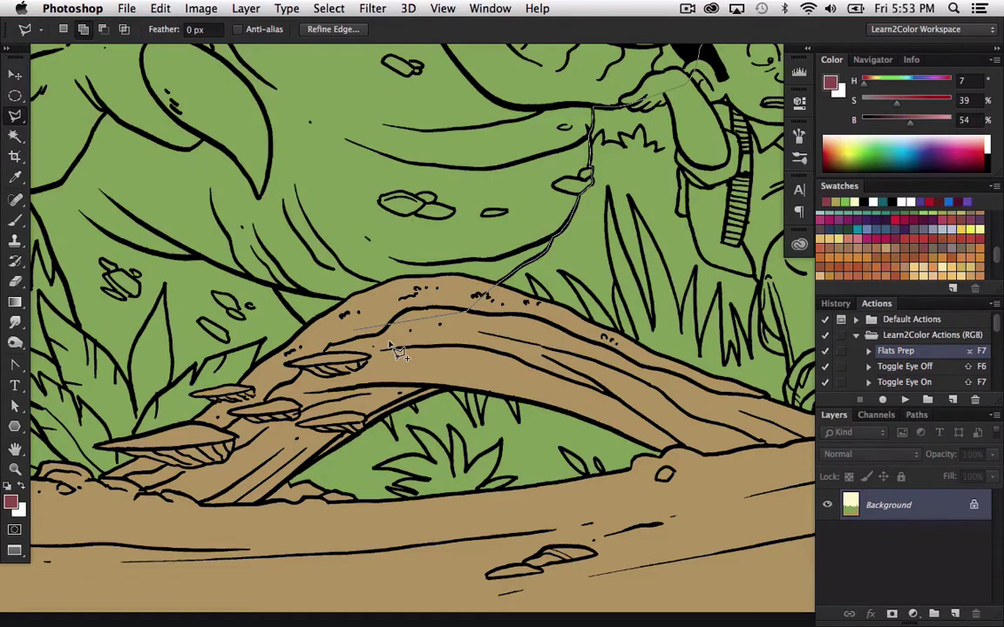
{"action": "left_click", "coordinate": [374, 356]}
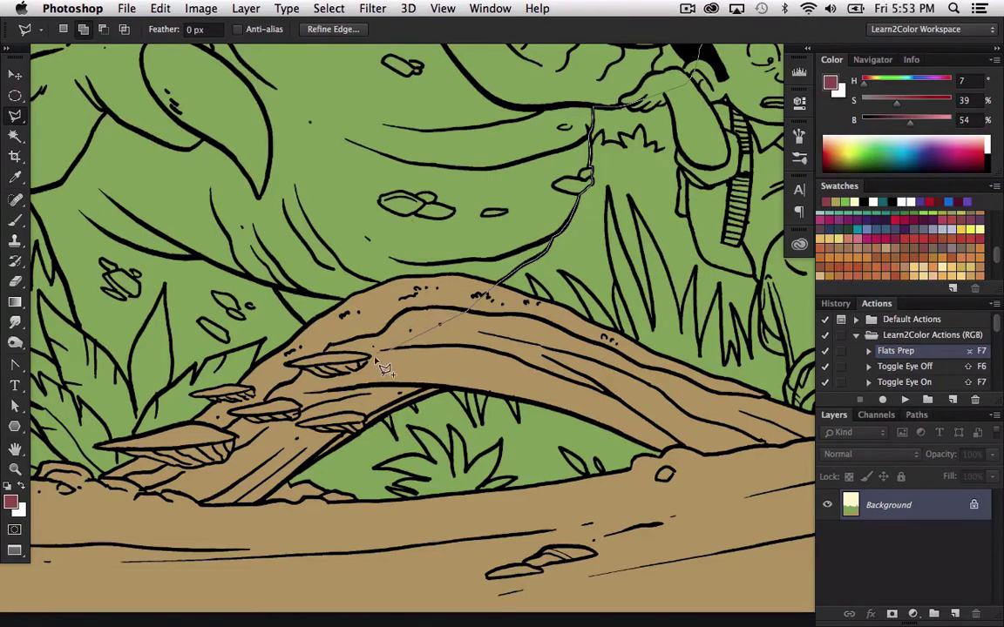
{"action": "left_click", "coordinate": [286, 307]}
{"action": "left_click", "coordinate": [274, 286]}
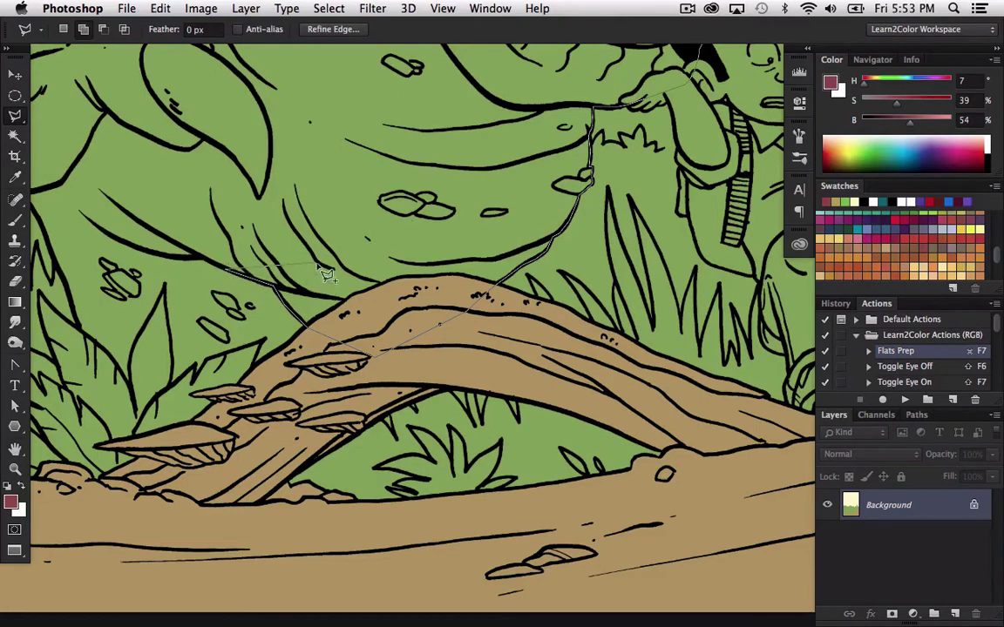
{"action": "left_click_drag", "start_coordinate": [260, 415], "coordinate": [421, 356]}
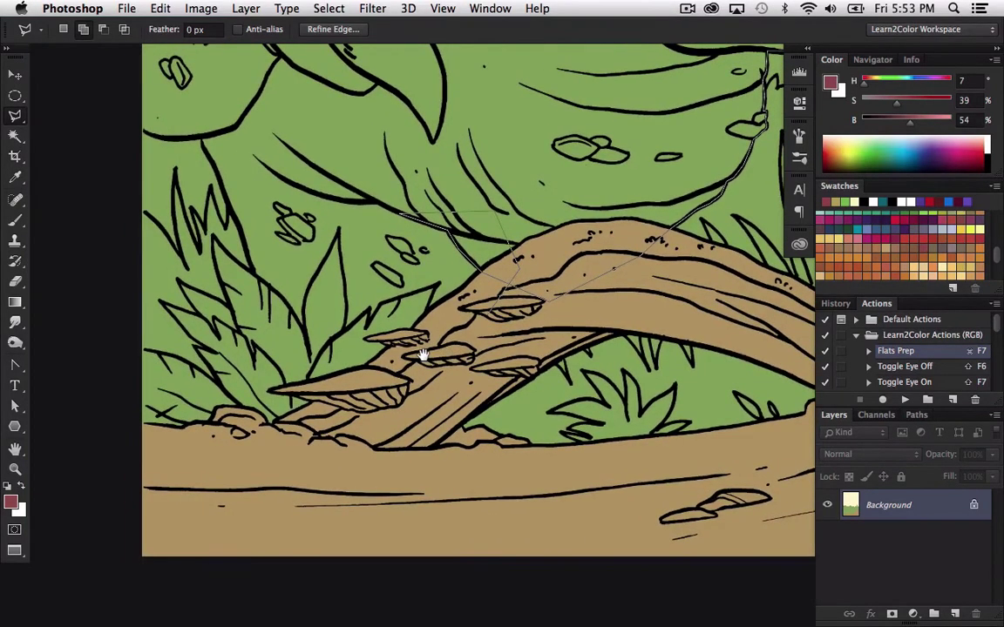
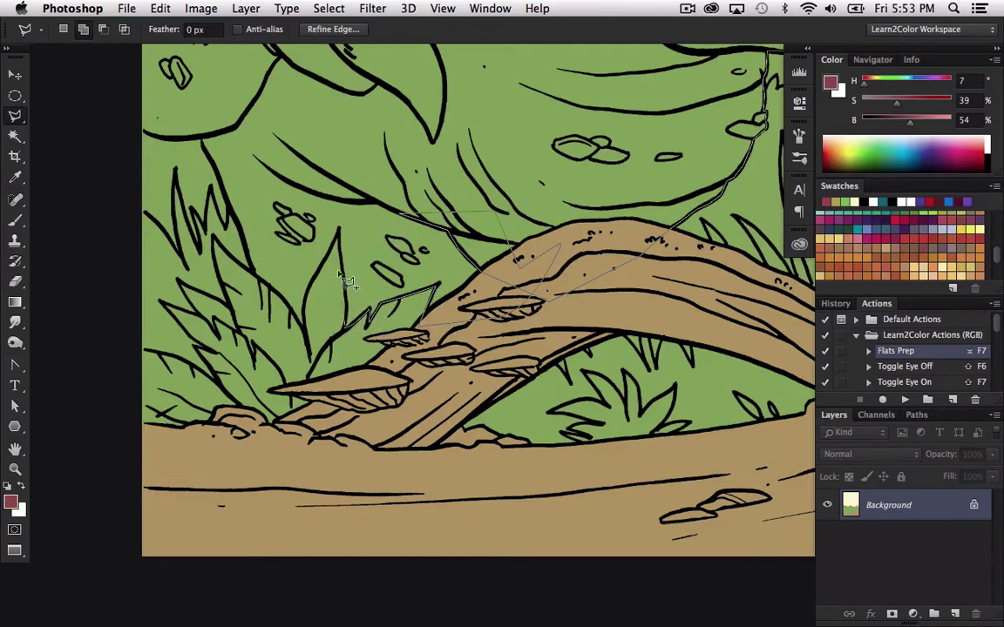
- Trace the lasso outline around the tall leaves, up to the underside of the clawed foot, and out past the canvas edge
{"action": "left_click", "coordinate": [300, 321]}
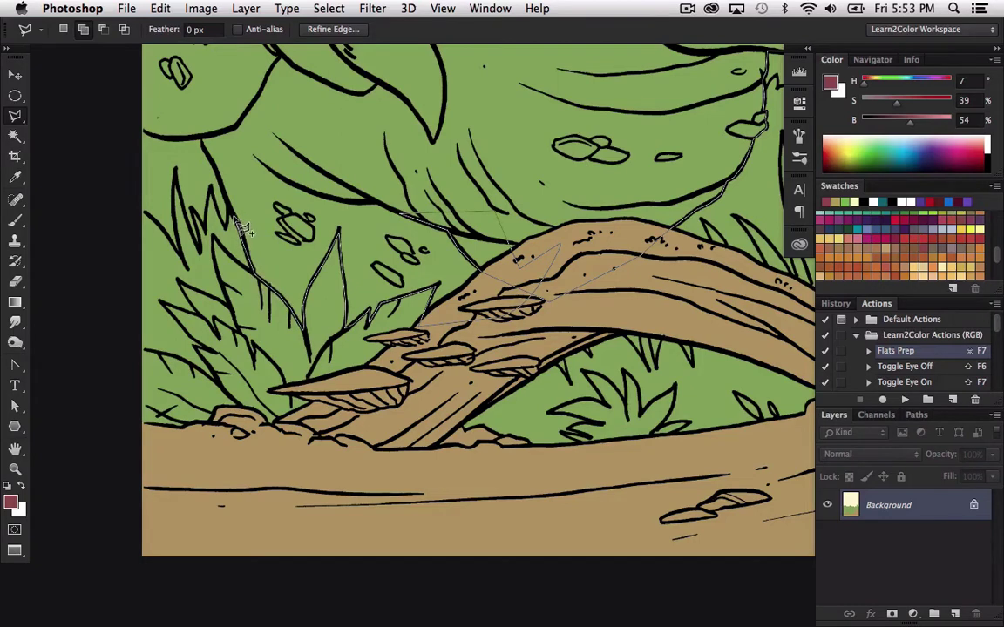
{"action": "left_click", "coordinate": [201, 139]}
{"action": "left_click", "coordinate": [107, 126]}
{"action": "left_click", "coordinate": [83, 116]}
{"action": "left_click_drag", "start_coordinate": [83, 87], "coordinate": [145, 388]}
{"action": "left_click", "coordinate": [119, 237]}
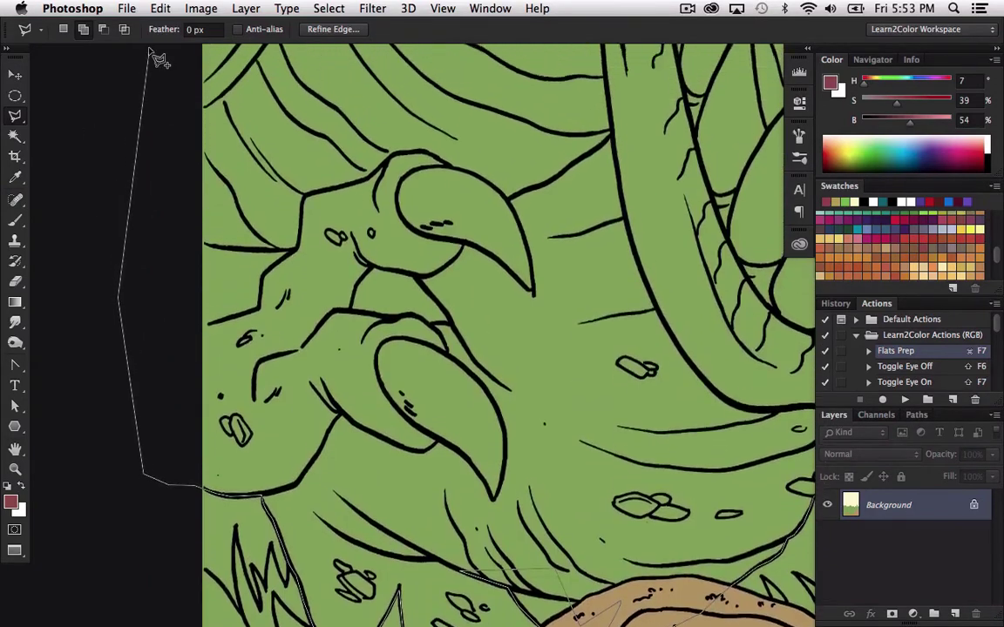
- Bring the lasso outline back from outside the canvas and trace the green gap between the dinosaur's two clawed toes
{"action": "key", "text": "BackSpace"}
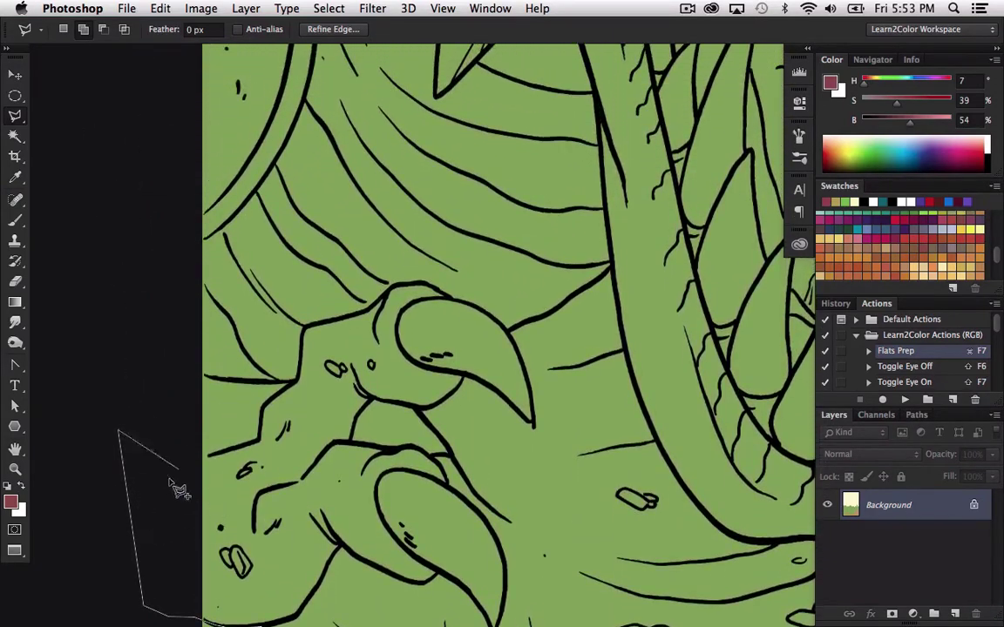
{"action": "left_click", "coordinate": [172, 469]}
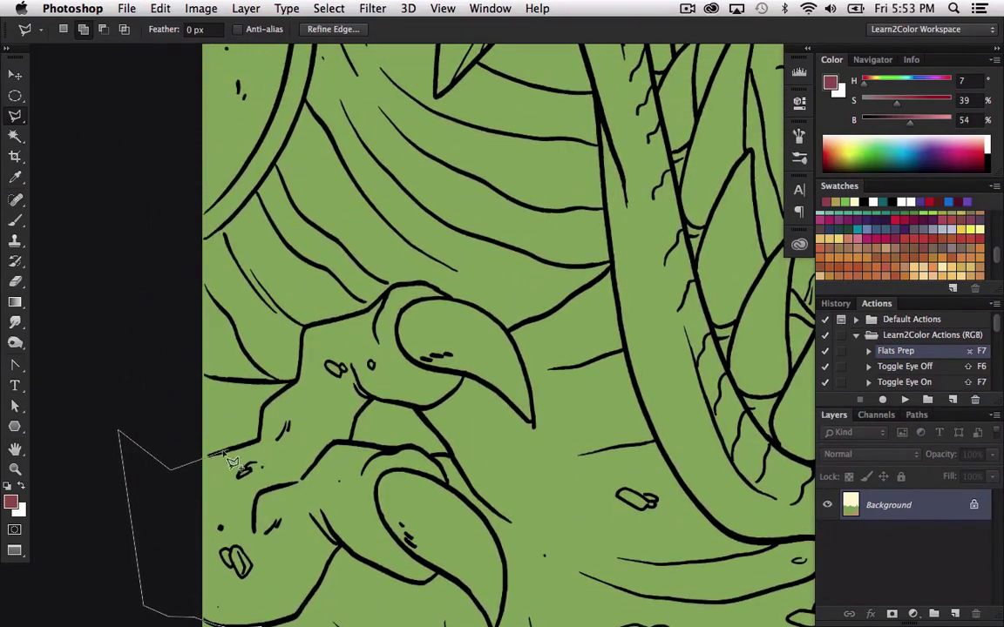
{"action": "left_click", "coordinate": [351, 446]}
{"action": "left_click", "coordinate": [444, 460]}
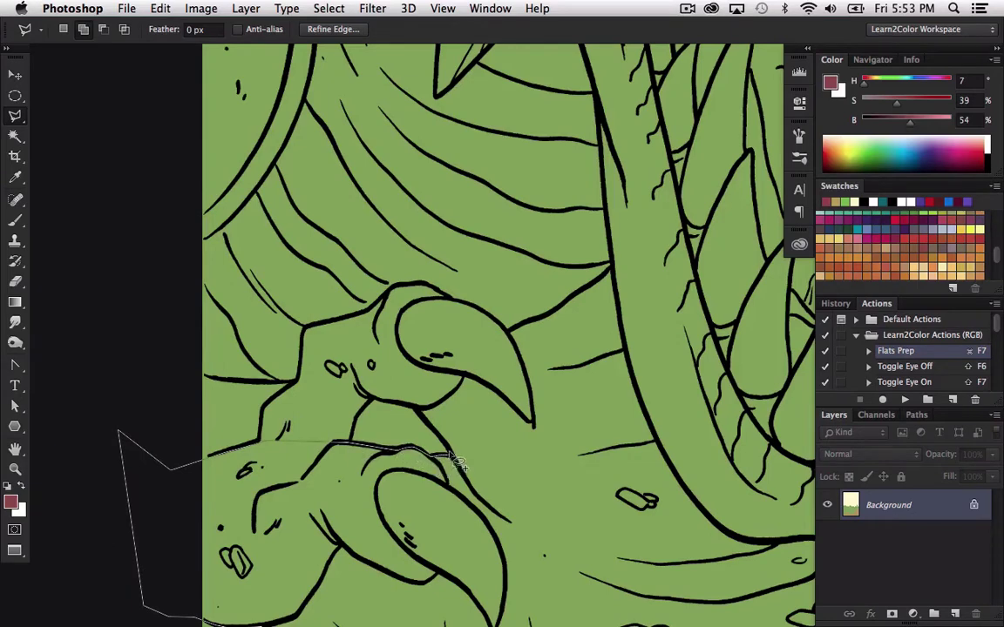
{"action": "left_click", "coordinate": [415, 407]}
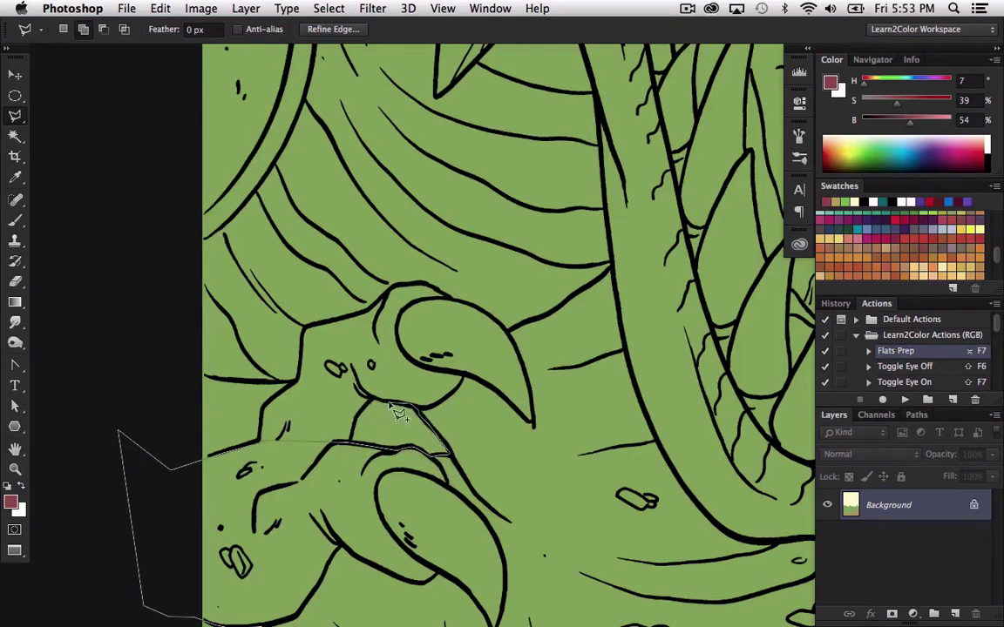
{"action": "left_click", "coordinate": [374, 399]}
- Trace the lasso outline up the back edge of the upper clawed toe, along its crease, and out past the canvas edge
{"action": "left_click", "coordinate": [259, 441]}
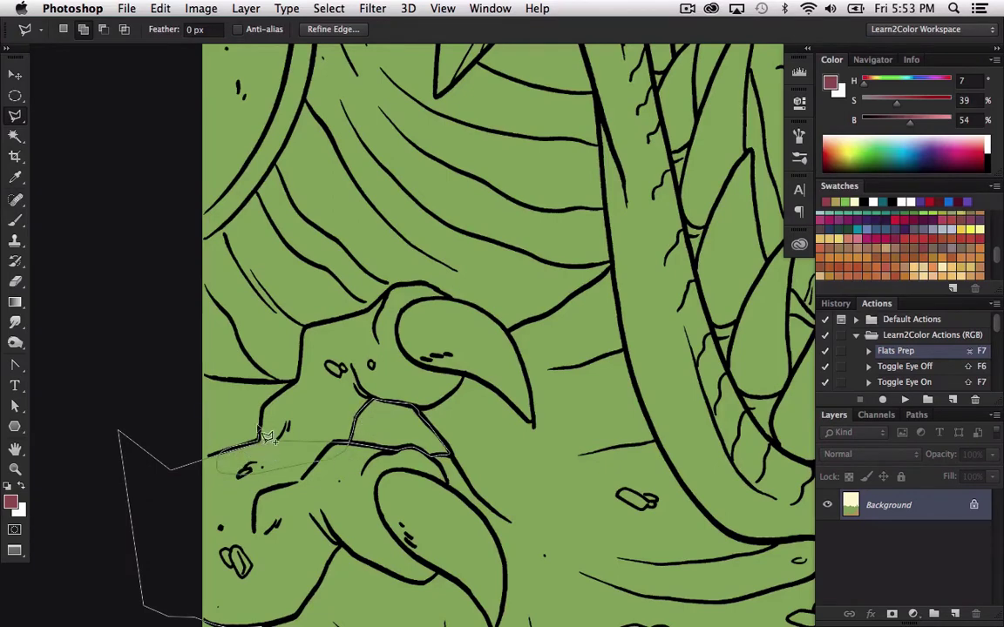
{"action": "left_click", "coordinate": [261, 409]}
{"action": "left_click", "coordinate": [293, 383]}
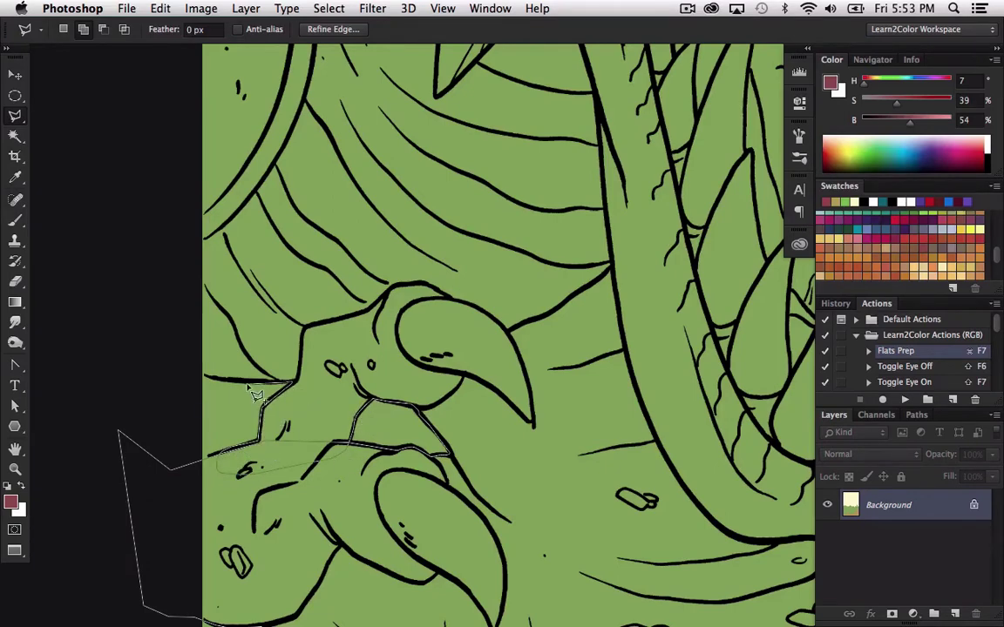
{"action": "left_click", "coordinate": [246, 381]}
{"action": "left_click", "coordinate": [120, 253]}
- Run the lasso outline up outside the canvas to the top of the dinosaur's back and close the selection
{"action": "left_click_drag", "start_coordinate": [136, 179], "coordinate": [139, 360]}
{"action": "left_click_drag", "start_coordinate": [140, 219], "coordinate": [141, 479]}
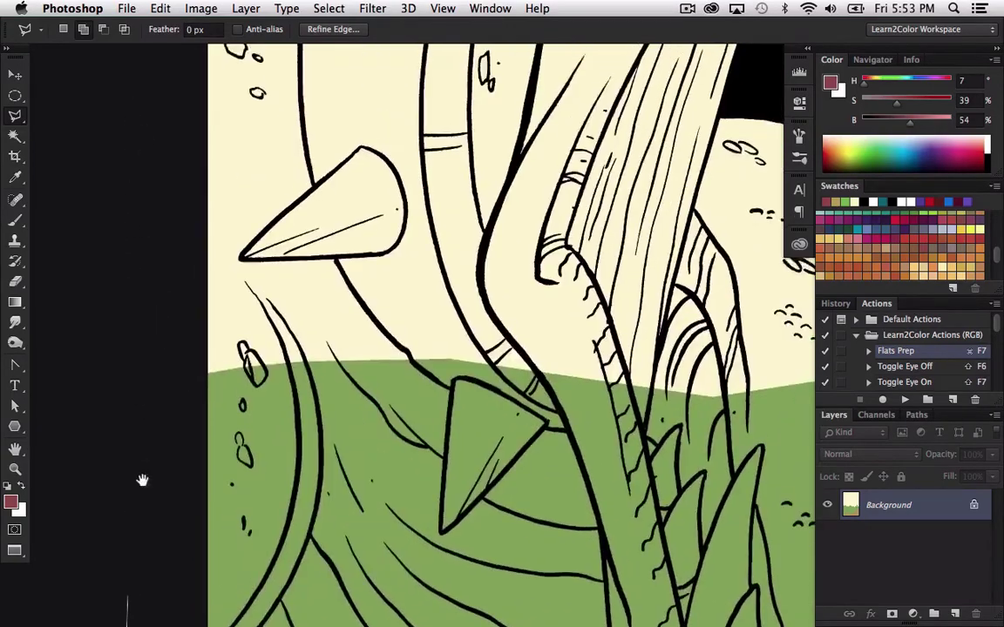
{"action": "left_click_drag", "start_coordinate": [117, 87], "coordinate": [121, 345]}
{"action": "left_click_drag", "start_coordinate": [139, 188], "coordinate": [128, 325]}
{"action": "left_click_drag", "start_coordinate": [121, 136], "coordinate": [116, 387]}
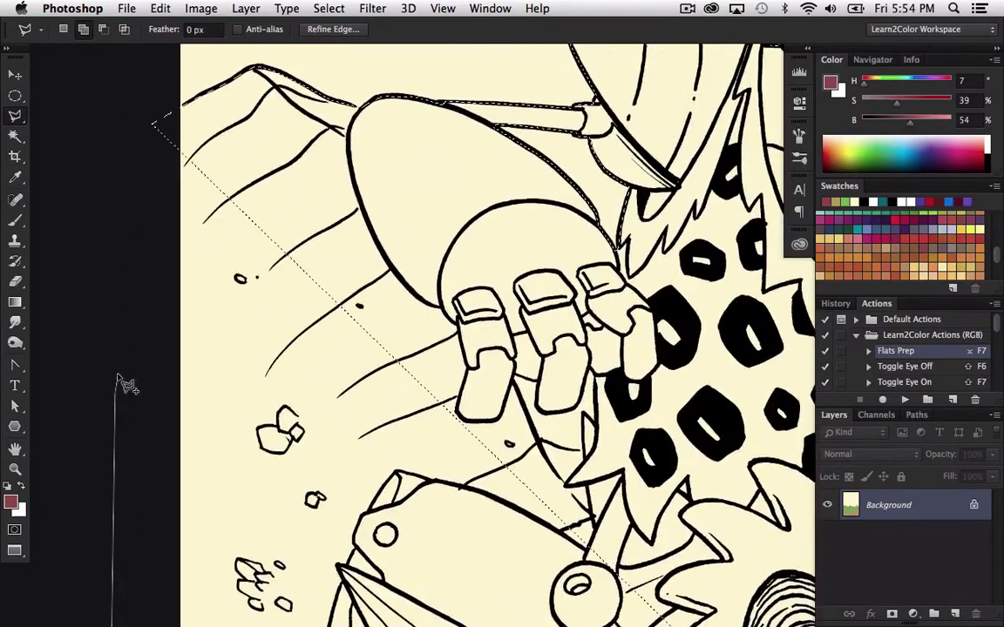
{"action": "left_click", "coordinate": [122, 350], "text": "alt"}
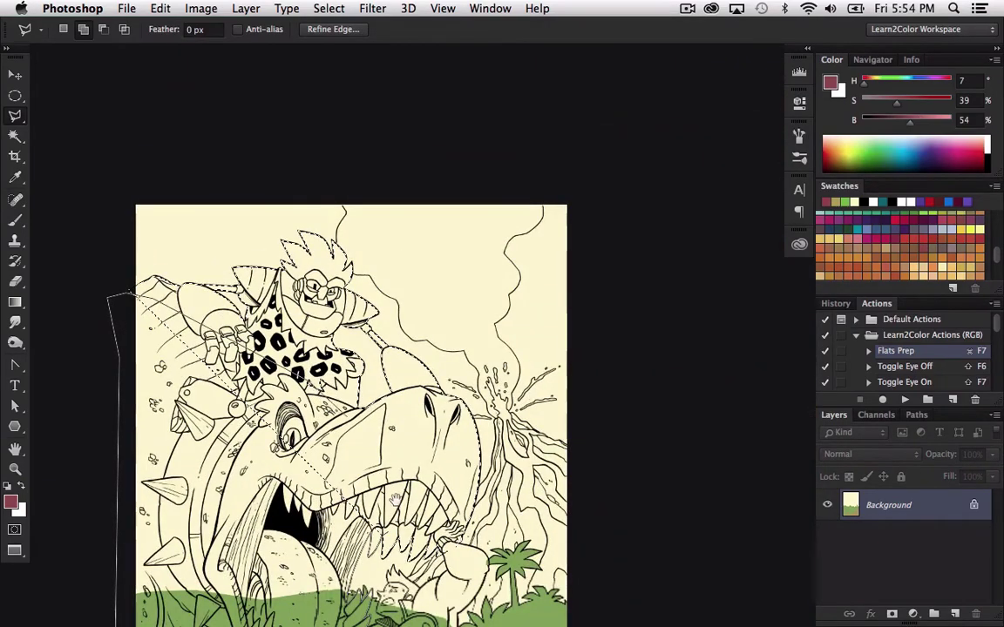
{"action": "left_click_drag", "start_coordinate": [395, 491], "coordinate": [318, 335]}
{"action": "double_click", "coordinate": [304, 313]}
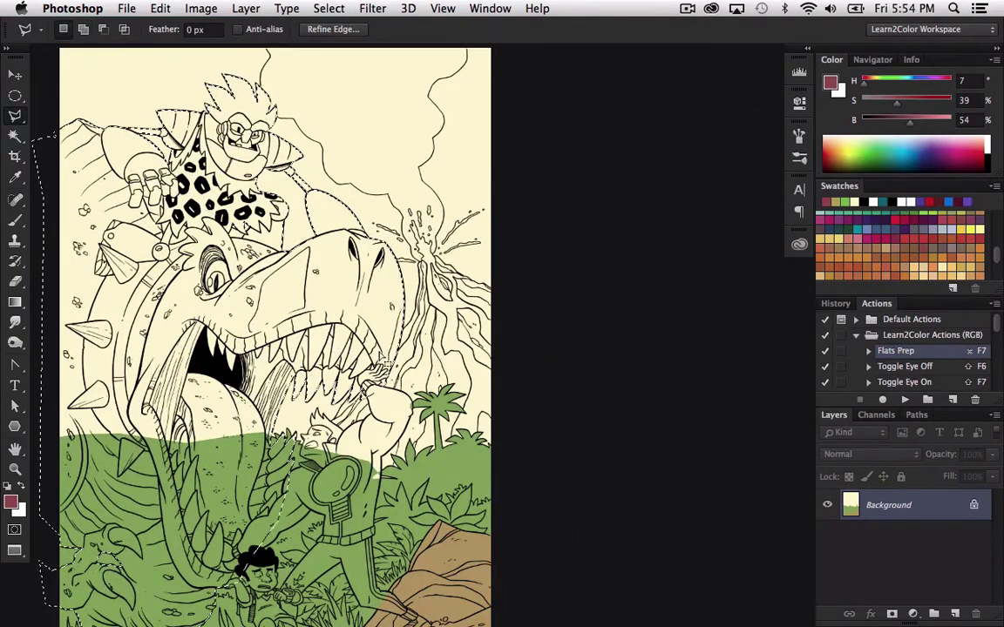
- Subtract the green wedge behind the arched root with the lasso, and the brown root itself with the Magic Wand, from the selection
{"action": "left_click_drag", "start_coordinate": [220, 525], "coordinate": [276, 305]}
{"action": "key", "text": "z"}
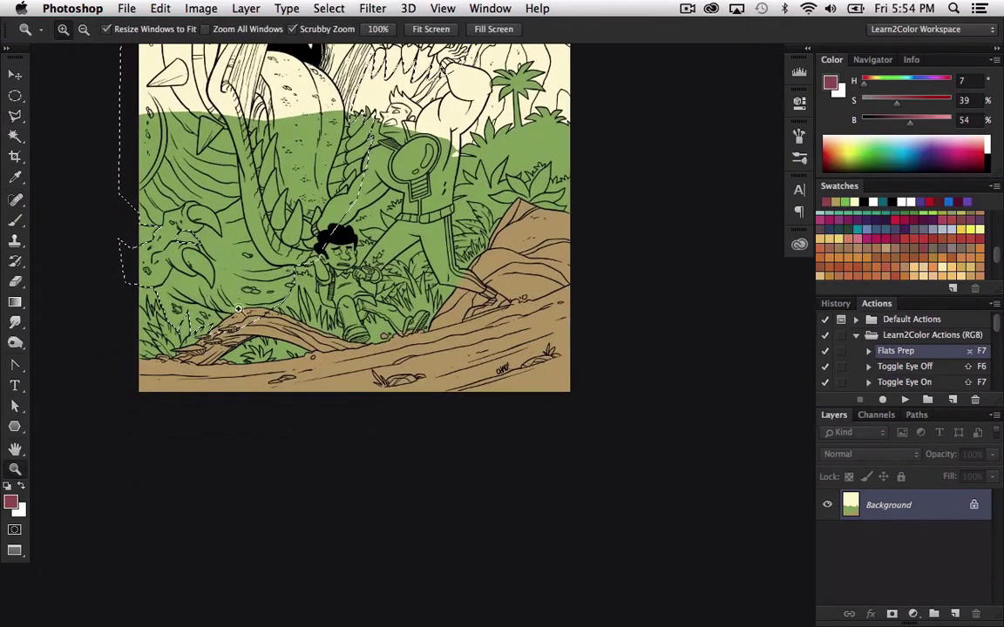
{"action": "left_click_drag", "start_coordinate": [182, 296], "coordinate": [271, 328]}
{"action": "key", "text": "l"}
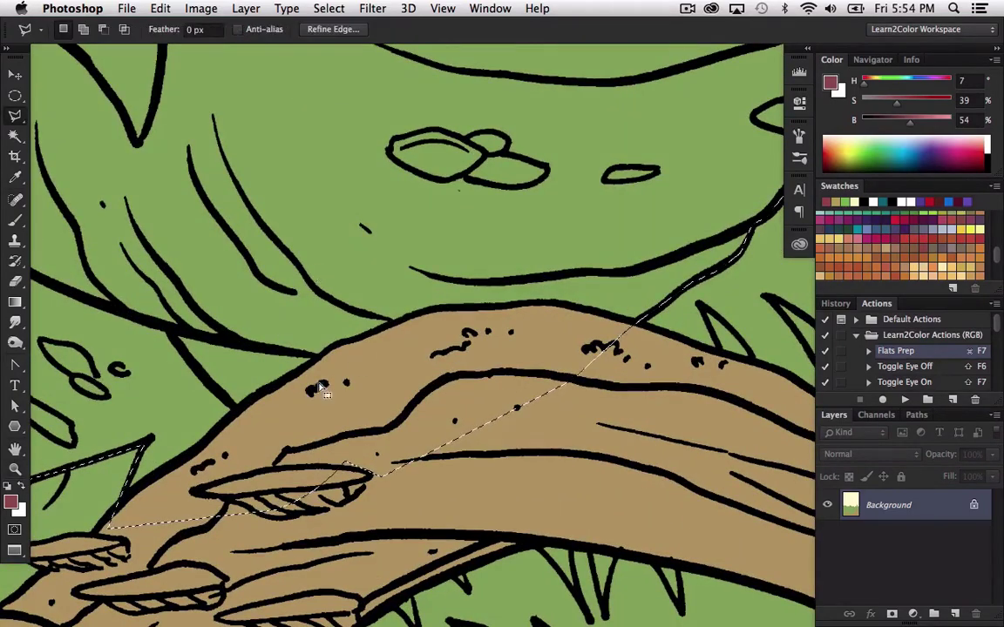
{"action": "left_click", "coordinate": [175, 334]}
{"action": "left_click", "coordinate": [232, 406]}
{"action": "double_click", "coordinate": [263, 431]}
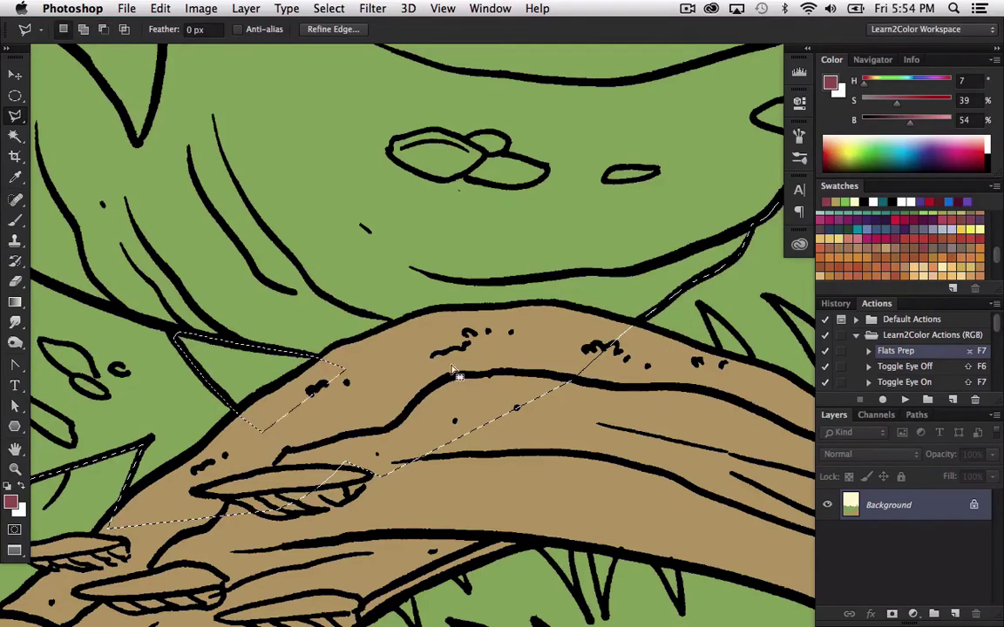
{"action": "key", "text": "w"}
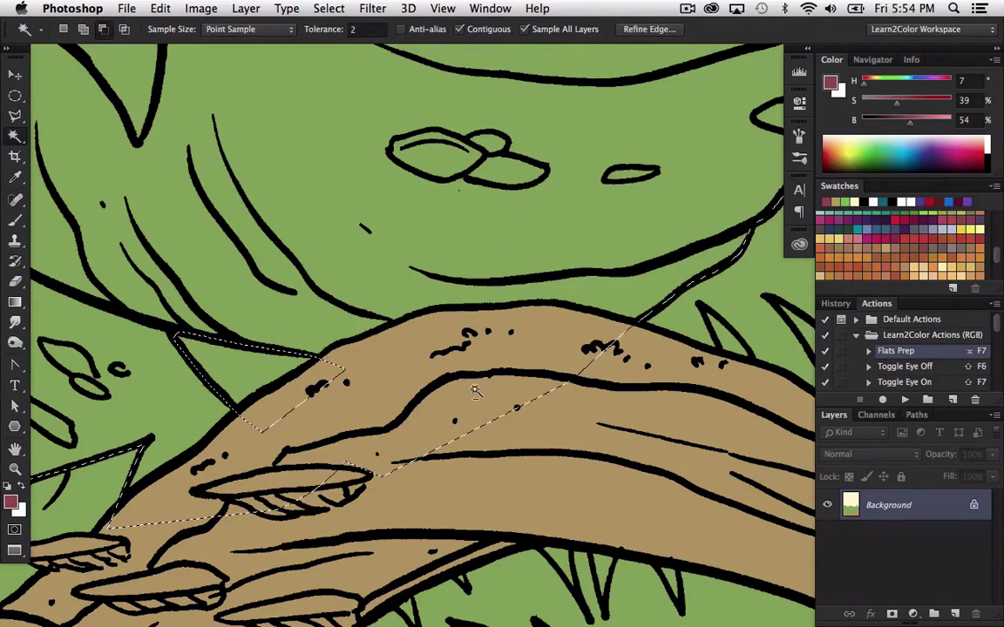
{"action": "left_click", "coordinate": [467, 397], "text": "alt"}
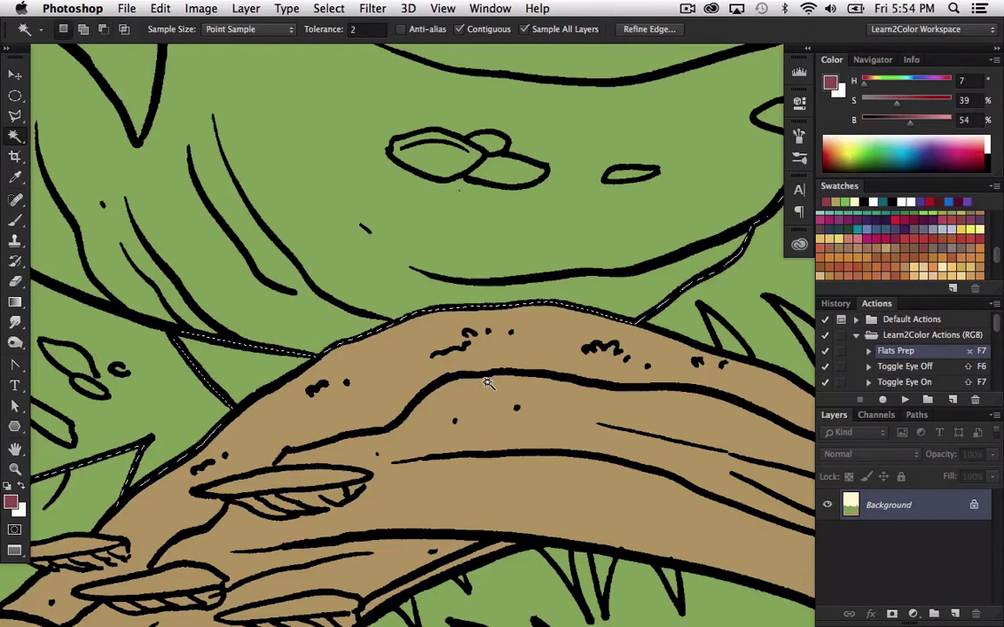
- Fill the dinosaur and rider selection with the dark red foreground colour and deselect
{"action": "key", "text": "super+0"}
{"action": "key", "text": "super+0"}
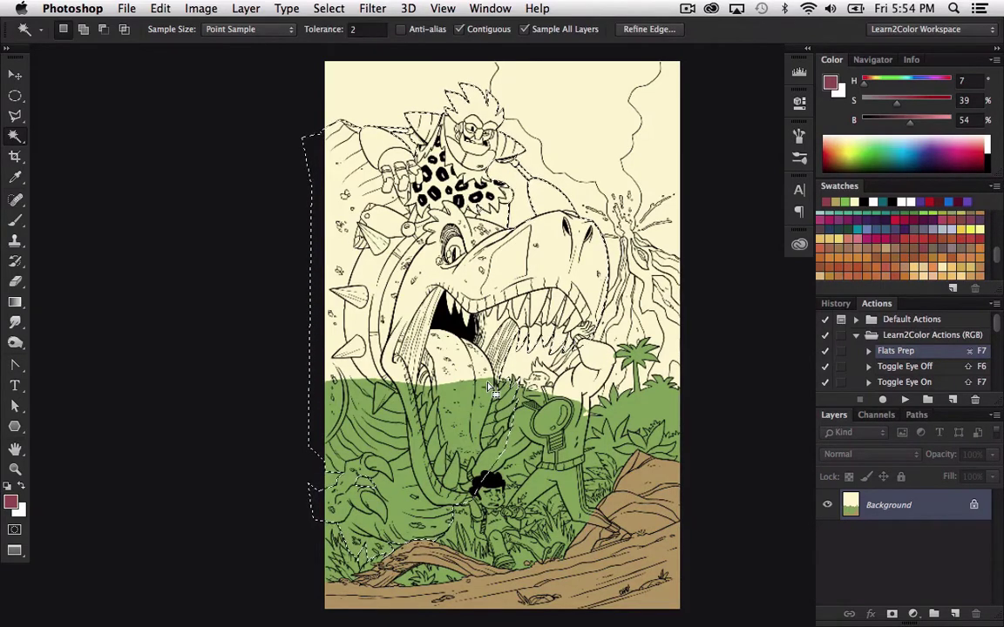
{"action": "key", "text": "alt+BackSpace"}
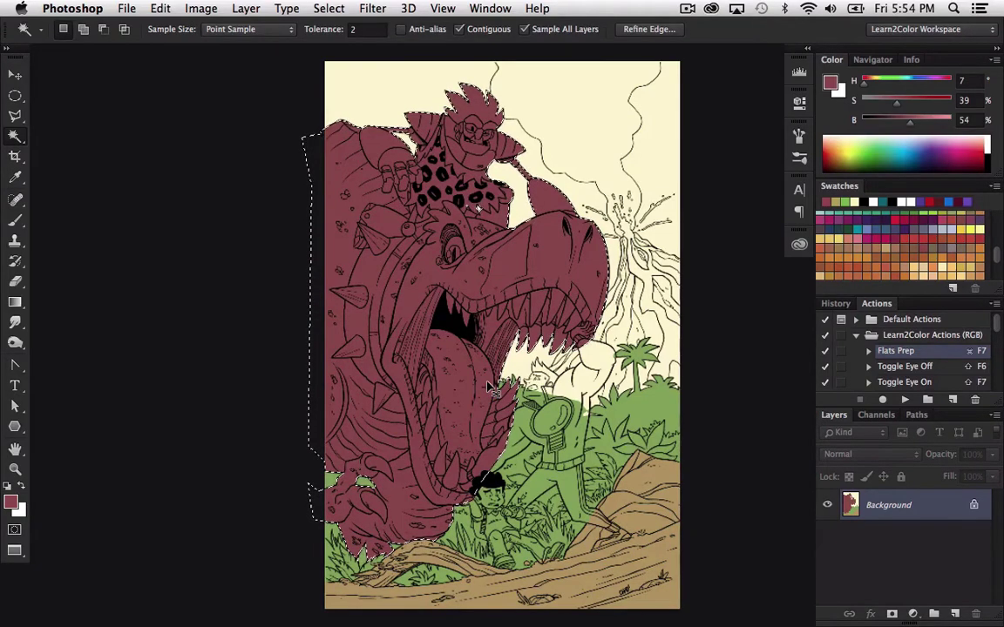
{"action": "key", "text": "super+d"}
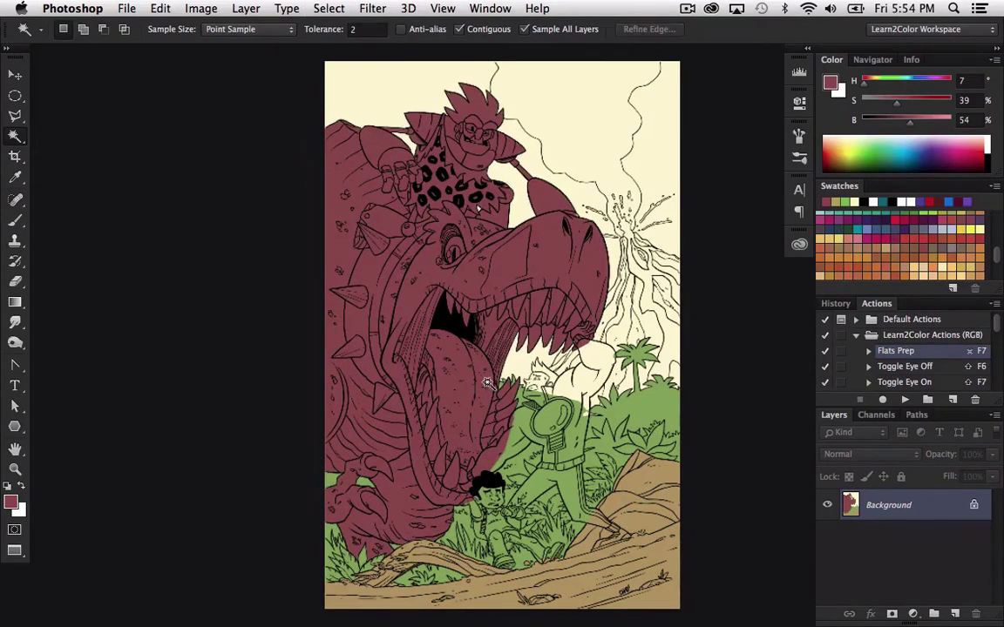
- Set the foreground colour to the light blue swatch (H 207, S 48, B 91) and ready the lasso on the seated boy
{"action": "left_click_drag", "start_coordinate": [1001, 255], "coordinate": [1001, 220]}
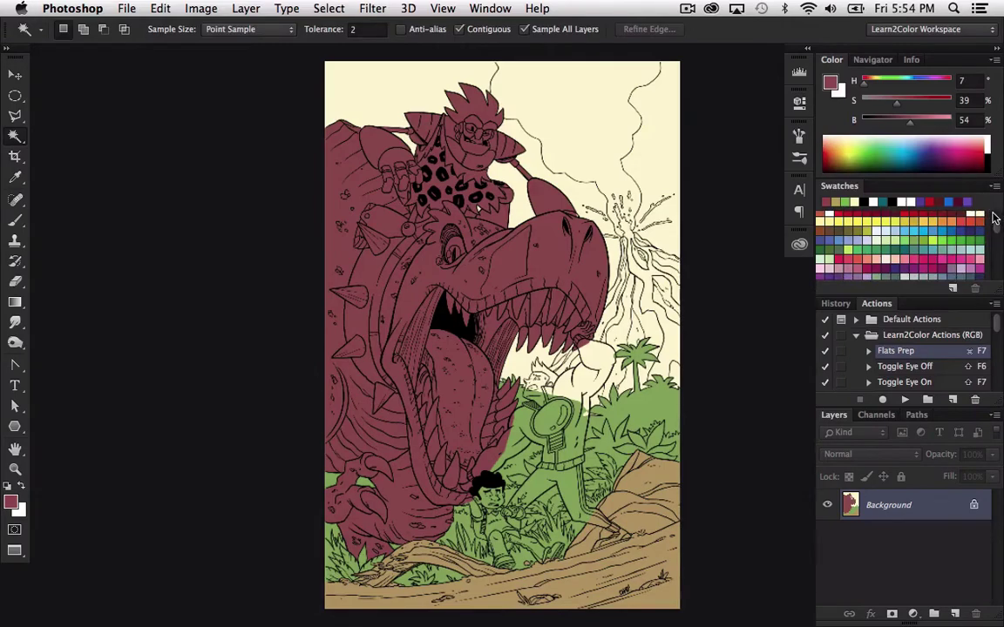
{"action": "left_click", "coordinate": [910, 225]}
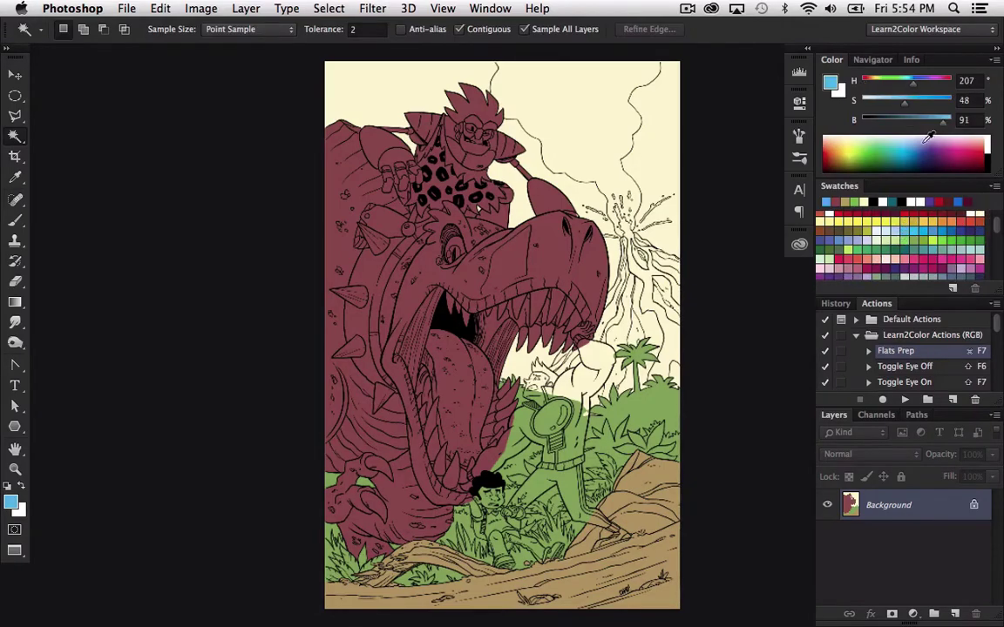
{"action": "key", "text": "z"}
{"action": "left_click_drag", "start_coordinate": [440, 483], "coordinate": [551, 381]}
{"action": "key", "text": "l"}
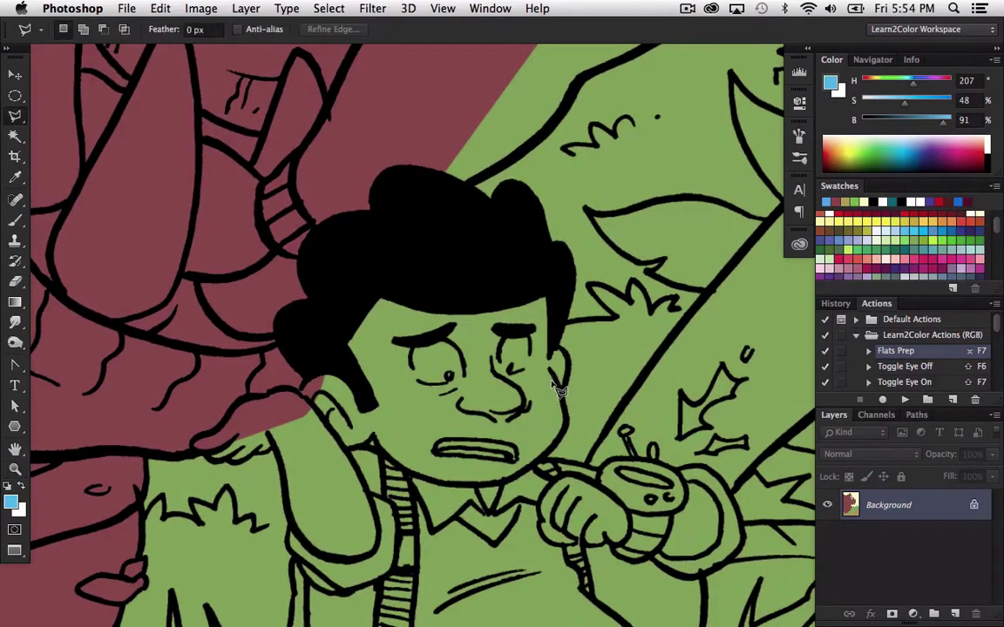
- Trace the lasso outline from the boy's wrist device up his cheek and ear, through the black hair, and along the raised hand
{"action": "left_click", "coordinate": [596, 469]}
{"action": "left_click", "coordinate": [544, 462]}
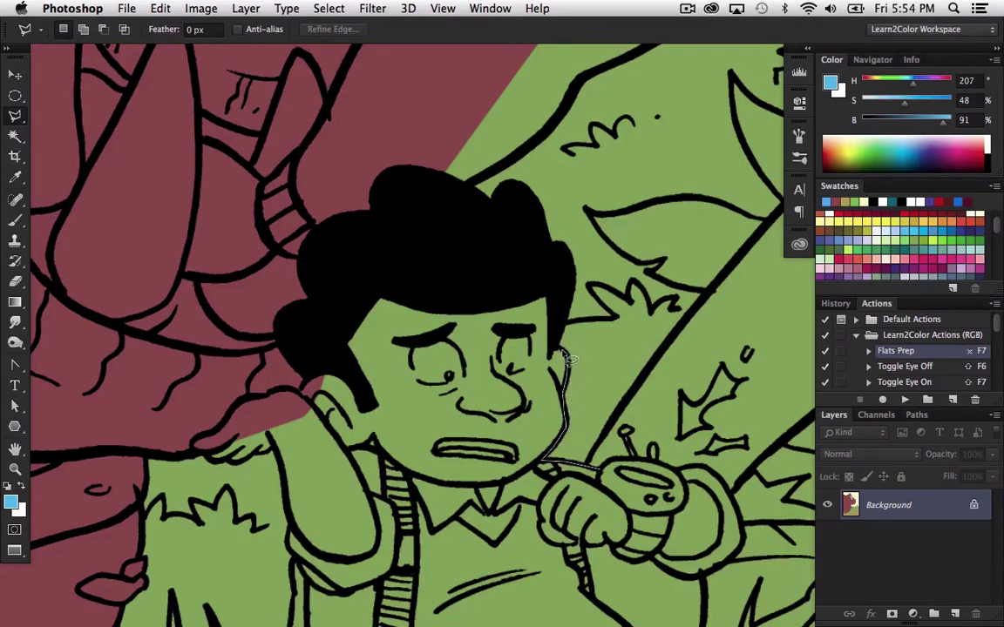
{"action": "mouse_move", "coordinate": [565, 357]}
{"action": "left_mouse_down"}
{"action": "mouse_move", "coordinate": [557, 289]}
{"action": "mouse_move", "coordinate": [510, 259]}
{"action": "mouse_move", "coordinate": [383, 257]}
{"action": "mouse_move", "coordinate": [320, 312]}
{"action": "mouse_move", "coordinate": [309, 376]}
{"action": "mouse_move", "coordinate": [315, 367]}
{"action": "mouse_move", "coordinate": [298, 394]}
{"action": "mouse_move", "coordinate": [296, 291]}
{"action": "mouse_move", "coordinate": [285, 391]}
{"action": "mouse_move", "coordinate": [233, 401]}
{"action": "mouse_move", "coordinate": [206, 438]}
{"action": "left_mouse_up"}
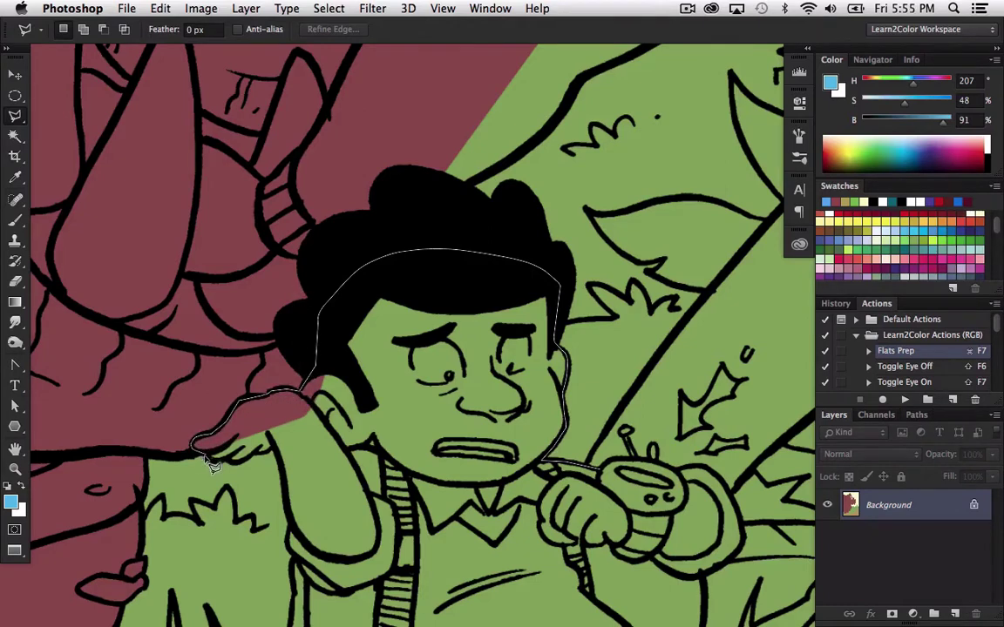
{"action": "left_click_drag", "start_coordinate": [248, 439], "coordinate": [268, 317]}
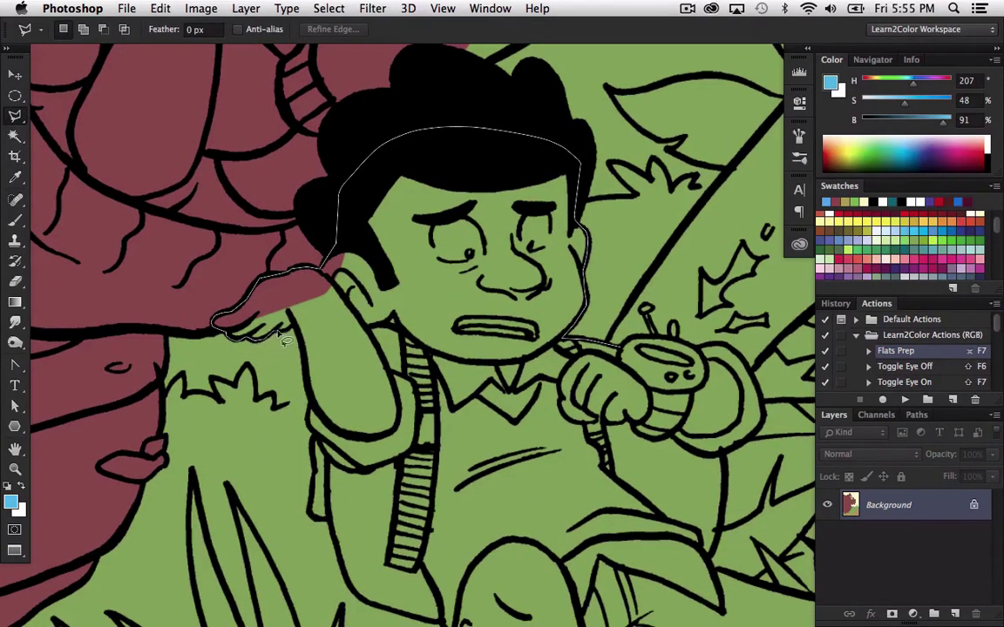
- Run the lasso outline down the boy's raised forearm, backpack and hip to the heel of the near shoe
{"action": "left_click_drag", "start_coordinate": [314, 333], "coordinate": [315, 406]}
{"action": "key", "text": "space"}
{"action": "left_click_drag", "start_coordinate": [302, 520], "coordinate": [315, 362]}
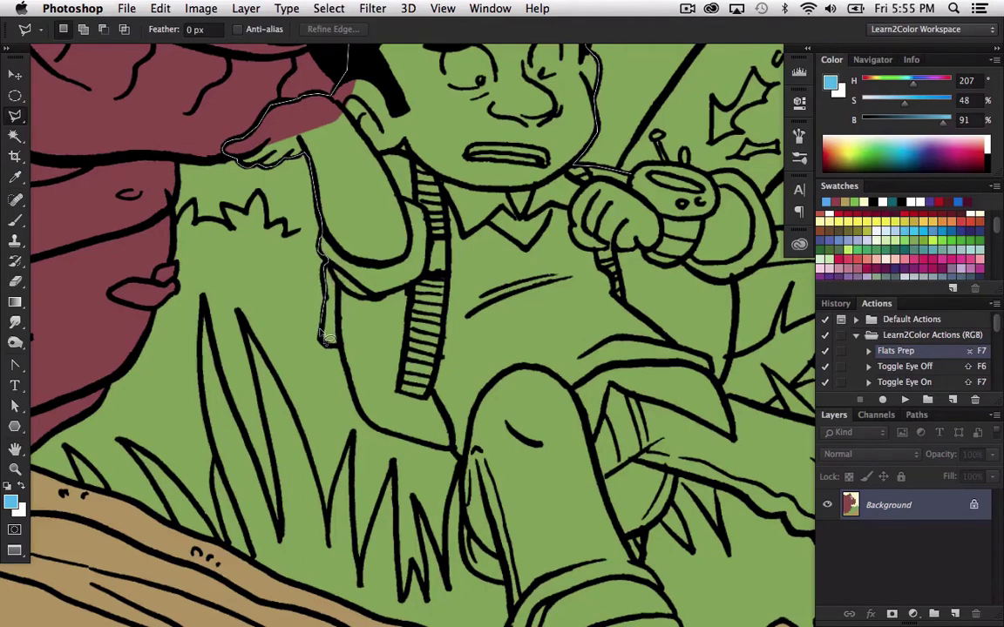
{"action": "mouse_move", "coordinate": [340, 353]}
{"action": "left_mouse_down"}
{"action": "mouse_move", "coordinate": [384, 504]}
{"action": "mouse_move", "coordinate": [384, 350]}
{"action": "mouse_move", "coordinate": [425, 281]}
{"action": "mouse_move", "coordinate": [380, 257]}
{"action": "mouse_move", "coordinate": [369, 269]}
{"action": "mouse_move", "coordinate": [441, 294]}
{"action": "mouse_move", "coordinate": [464, 277]}
{"action": "mouse_move", "coordinate": [460, 403]}
{"action": "mouse_move", "coordinate": [468, 418]}
{"action": "mouse_move", "coordinate": [505, 427]}
{"action": "mouse_move", "coordinate": [505, 471]}
{"action": "left_mouse_up"}
{"action": "key", "text": "space"}
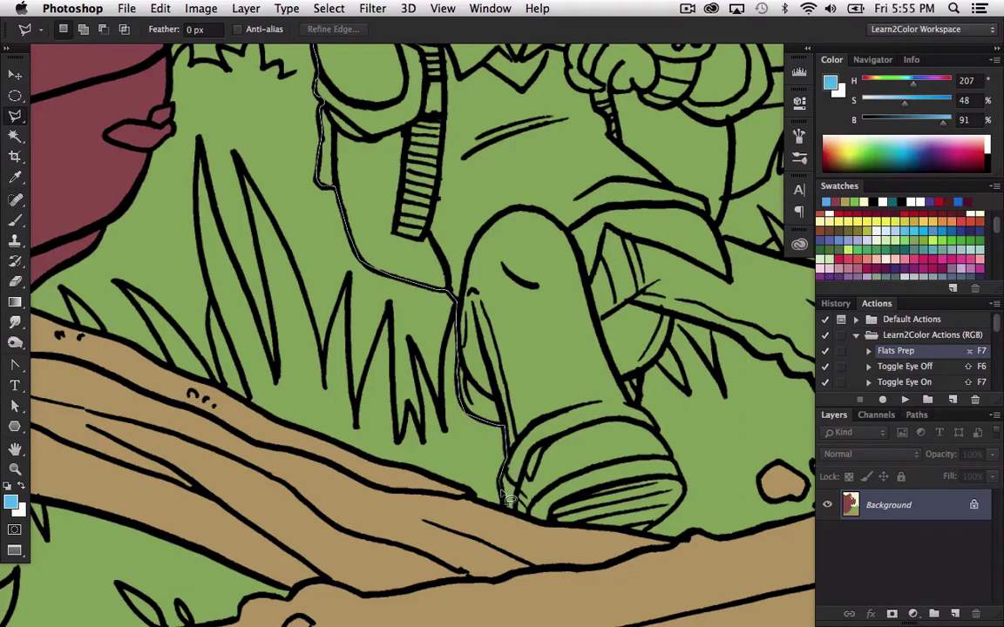
- Carry the lasso outline around the near shoe, overlapping the brown ground, and along the underside of the boy's outstretched leg
{"action": "mouse_move", "coordinate": [514, 538]}
{"action": "left_mouse_down"}
{"action": "mouse_move", "coordinate": [633, 553]}
{"action": "mouse_move", "coordinate": [659, 460]}
{"action": "mouse_move", "coordinate": [652, 286]}
{"action": "mouse_move", "coordinate": [637, 556]}
{"action": "mouse_move", "coordinate": [632, 532]}
{"action": "mouse_move", "coordinate": [546, 422]}
{"action": "mouse_move", "coordinate": [552, 218]}
{"action": "mouse_move", "coordinate": [538, 362]}
{"action": "mouse_move", "coordinate": [526, 378]}
{"action": "mouse_move", "coordinate": [569, 333]}
{"action": "mouse_move", "coordinate": [550, 382]}
{"action": "mouse_move", "coordinate": [570, 326]}
{"action": "left_mouse_up"}
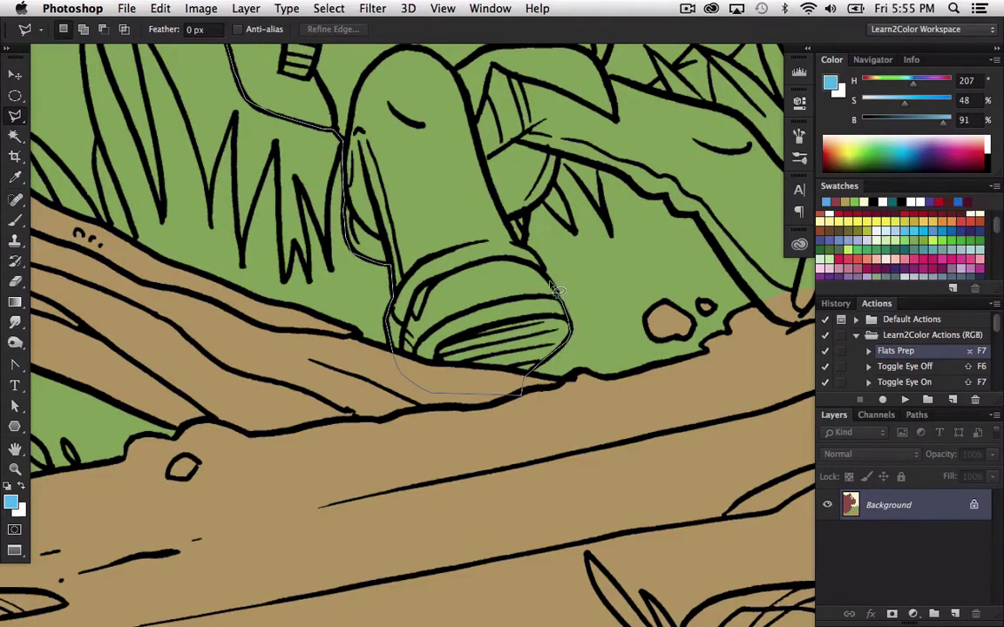
{"action": "mouse_move", "coordinate": [549, 273]}
{"action": "left_mouse_down"}
{"action": "mouse_move", "coordinate": [509, 204]}
{"action": "mouse_move", "coordinate": [530, 253]}
{"action": "mouse_move", "coordinate": [497, 204]}
{"action": "mouse_move", "coordinate": [526, 219]}
{"action": "left_mouse_up"}
{"action": "left_click_drag", "start_coordinate": [559, 157], "coordinate": [622, 171]}
{"action": "mouse_move", "coordinate": [615, 223]}
{"action": "left_mouse_down"}
{"action": "mouse_move", "coordinate": [574, 213]}
{"action": "mouse_move", "coordinate": [392, 231]}
{"action": "left_mouse_up"}
{"action": "mouse_move", "coordinate": [506, 131]}
{"action": "left_mouse_down"}
{"action": "mouse_move", "coordinate": [413, 212]}
{"action": "mouse_move", "coordinate": [443, 209]}
{"action": "mouse_move", "coordinate": [455, 226]}
{"action": "mouse_move", "coordinate": [486, 231]}
{"action": "mouse_move", "coordinate": [476, 233]}
{"action": "mouse_move", "coordinate": [542, 325]}
{"action": "left_mouse_up"}
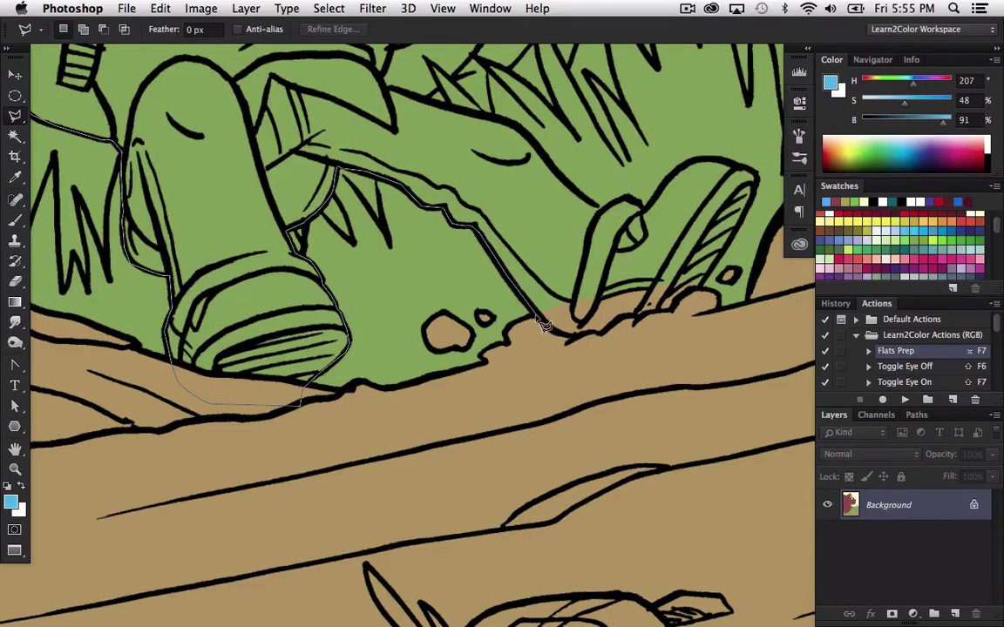
- Loop the lasso outline around the far shoe through the brown ground and back along the top of the outstretched leg
{"action": "left_click", "coordinate": [537, 315]}
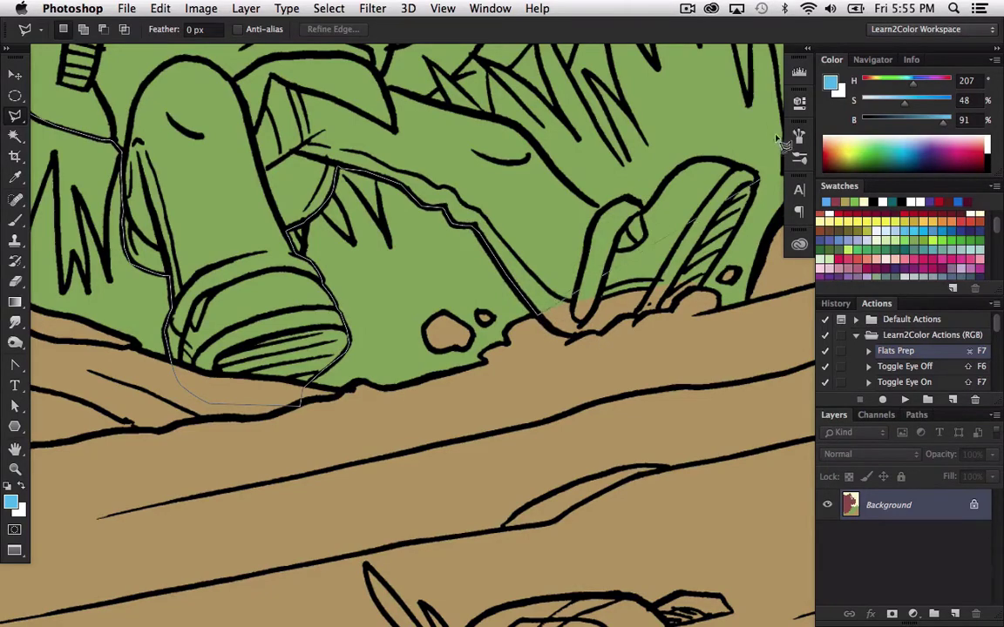
{"action": "mouse_move", "coordinate": [554, 378]}
{"action": "left_mouse_down"}
{"action": "mouse_move", "coordinate": [665, 369]}
{"action": "mouse_move", "coordinate": [698, 289]}
{"action": "left_mouse_up"}
{"action": "left_click_drag", "start_coordinate": [657, 338], "coordinate": [546, 487]}
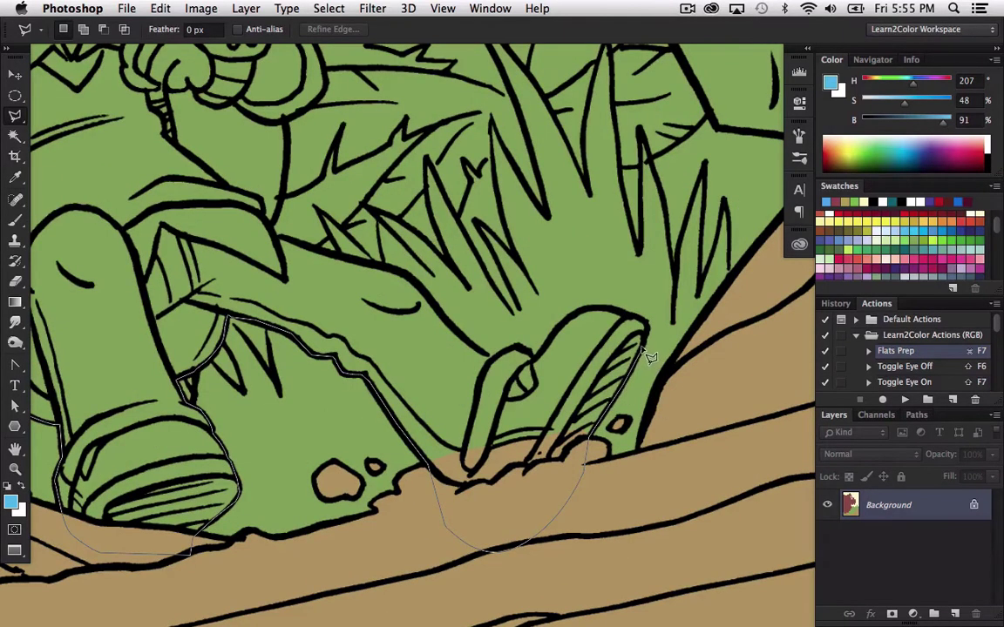
{"action": "mouse_move", "coordinate": [646, 358]}
{"action": "left_mouse_down"}
{"action": "mouse_move", "coordinate": [583, 294]}
{"action": "mouse_move", "coordinate": [624, 314]}
{"action": "mouse_move", "coordinate": [582, 319]}
{"action": "left_mouse_up"}
{"action": "mouse_move", "coordinate": [493, 354]}
{"action": "left_mouse_down"}
{"action": "mouse_move", "coordinate": [378, 286]}
{"action": "mouse_move", "coordinate": [460, 338]}
{"action": "mouse_move", "coordinate": [393, 271]}
{"action": "mouse_move", "coordinate": [313, 256]}
{"action": "mouse_move", "coordinate": [321, 258]}
{"action": "mouse_move", "coordinate": [274, 235]}
{"action": "left_mouse_up"}
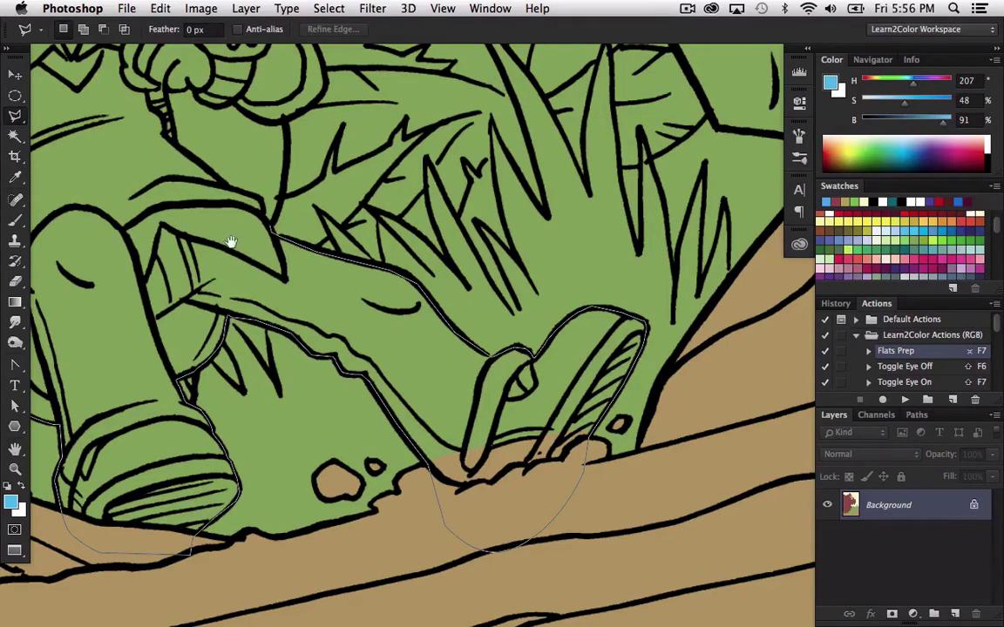
- Trace the lasso outline up the front edge of the boy's shirt and along the underside of his hand and wrist
{"action": "mouse_move", "coordinate": [231, 242]}
{"action": "left_mouse_down"}
{"action": "mouse_move", "coordinate": [336, 398]}
{"action": "mouse_move", "coordinate": [313, 250]}
{"action": "mouse_move", "coordinate": [373, 367]}
{"action": "mouse_move", "coordinate": [370, 354]}
{"action": "mouse_move", "coordinate": [325, 344]}
{"action": "mouse_move", "coordinate": [316, 303]}
{"action": "left_mouse_up"}
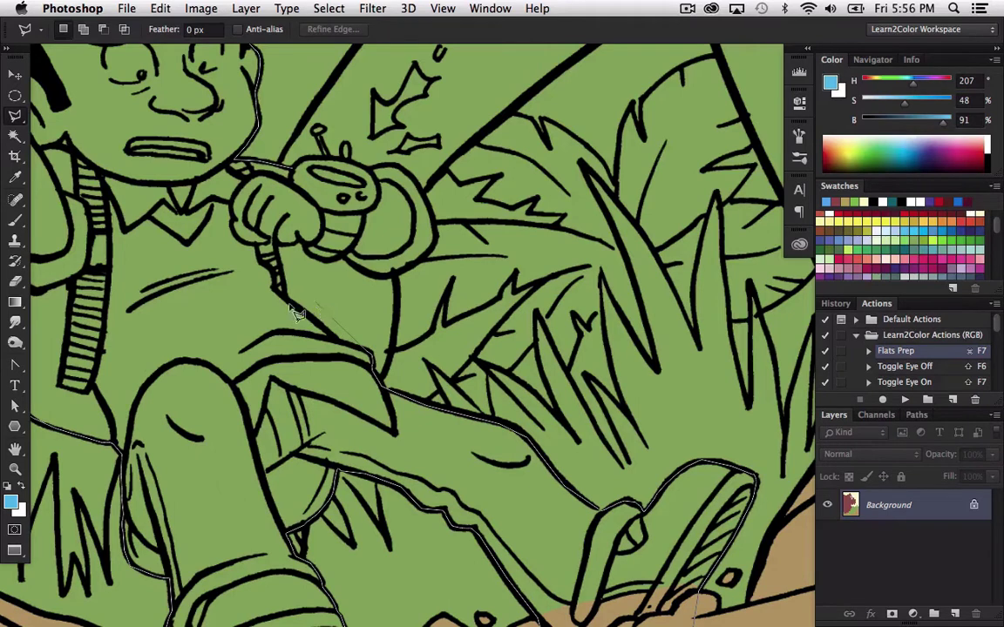
{"action": "left_click", "coordinate": [339, 341]}
{"action": "left_click_drag", "start_coordinate": [312, 321], "coordinate": [294, 306]}
{"action": "mouse_move", "coordinate": [278, 251]}
{"action": "left_mouse_down"}
{"action": "mouse_move", "coordinate": [307, 237]}
{"action": "mouse_move", "coordinate": [282, 249]}
{"action": "mouse_move", "coordinate": [299, 243]}
{"action": "mouse_move", "coordinate": [311, 262]}
{"action": "mouse_move", "coordinate": [342, 257]}
{"action": "mouse_move", "coordinate": [376, 289]}
{"action": "left_mouse_up"}
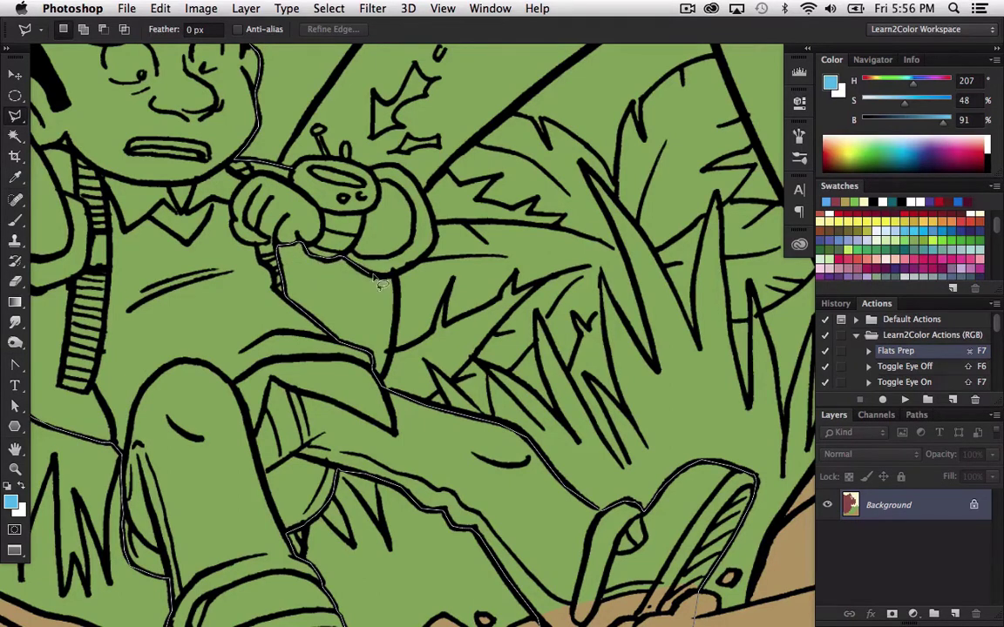
- Outline the boy's sleeve cuff and the wrist device with its antennas, and close the lasso selection
{"action": "left_click_drag", "start_coordinate": [442, 207], "coordinate": [444, 254]}
{"action": "scroll", "coordinate": [443, 227], "scroll_direction": "up", "scroll_amount": 2}
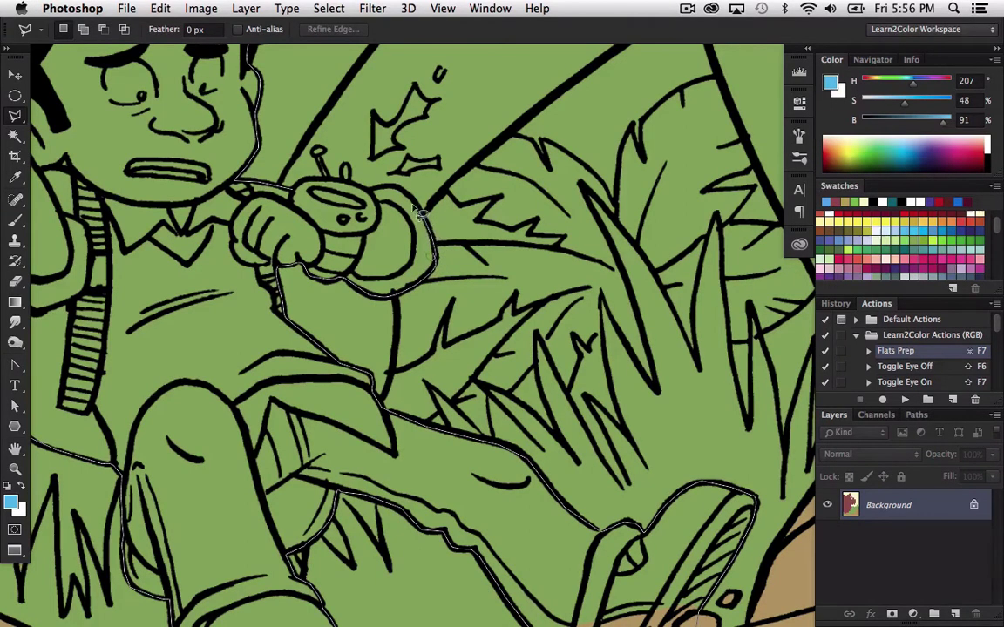
{"action": "mouse_move", "coordinate": [391, 195]}
{"action": "left_mouse_down"}
{"action": "mouse_move", "coordinate": [346, 168]}
{"action": "mouse_move", "coordinate": [349, 186]}
{"action": "mouse_move", "coordinate": [325, 167]}
{"action": "left_mouse_up"}
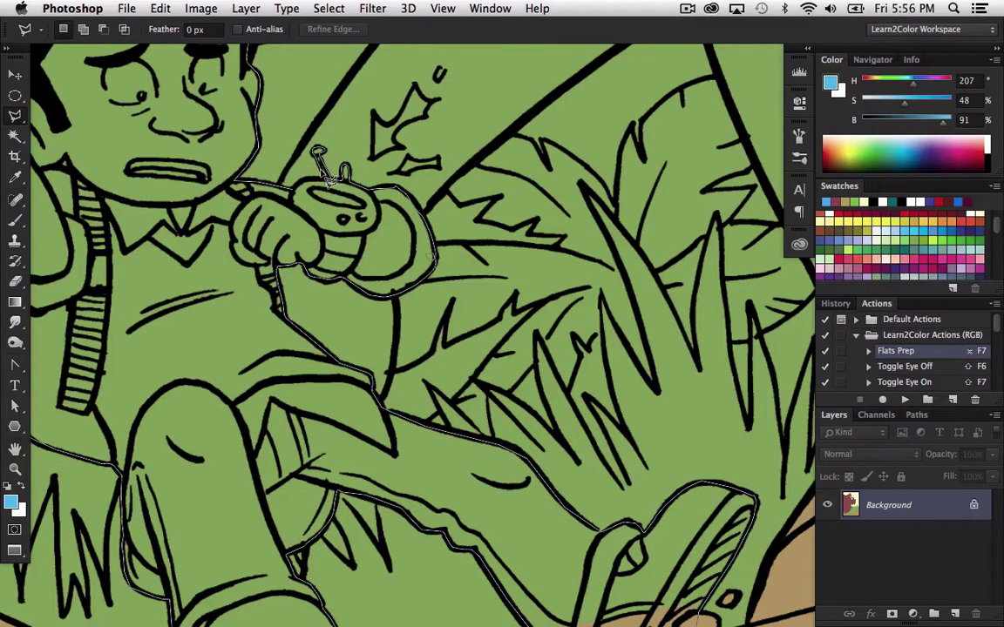
{"action": "left_click_drag", "start_coordinate": [328, 188], "coordinate": [303, 188]}
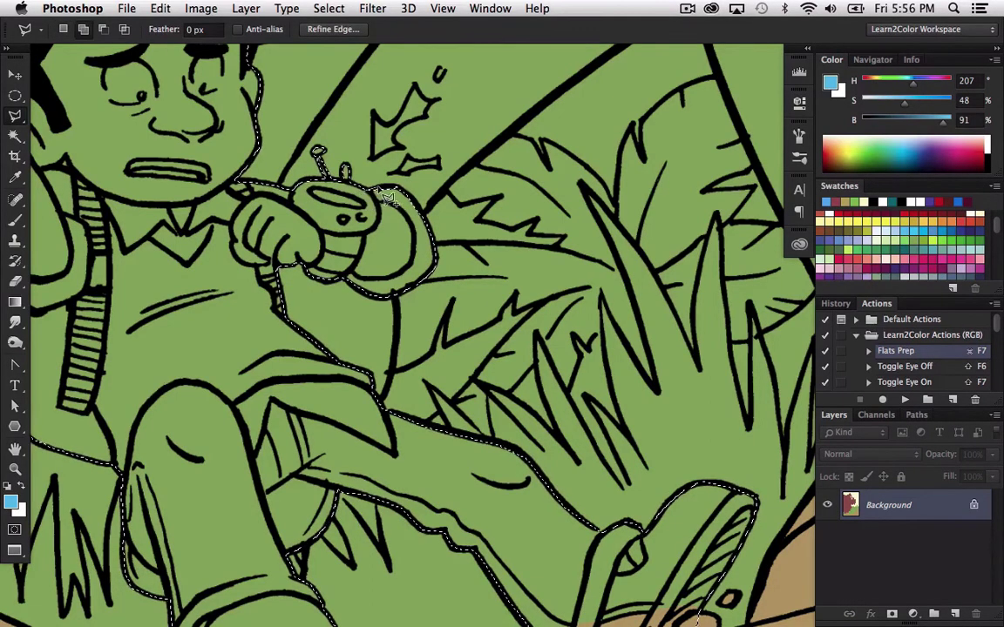
- Subtract the brown ground beneath both shoes from the selection with the Magic Wand
{"action": "left_click_drag", "start_coordinate": [411, 416], "coordinate": [458, 161]}
{"action": "key", "text": "w"}
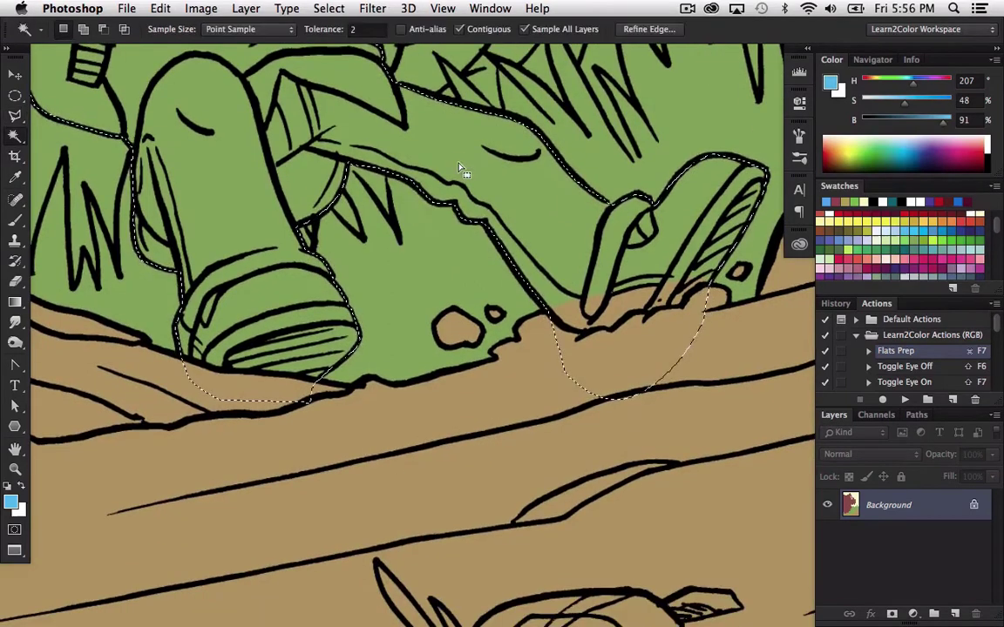
{"action": "left_click", "coordinate": [243, 388], "text": "alt"}
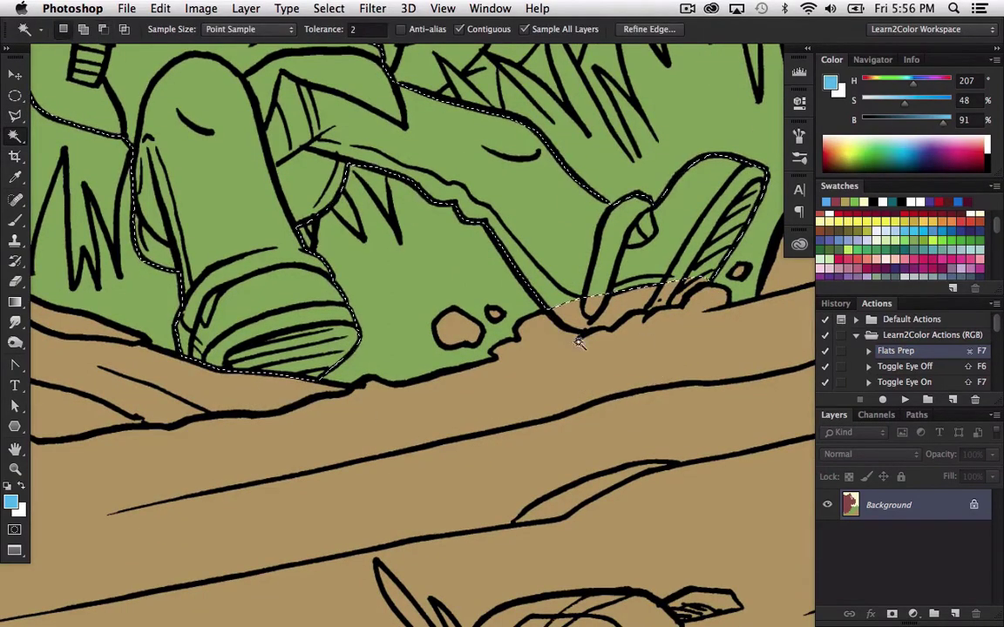
- Add the missing trouser cuff and sole area of the far shoe to the selection with the lasso
{"action": "scroll", "coordinate": [579, 343], "scroll_direction": "right", "scroll_amount": 5}
{"action": "key", "text": "l"}
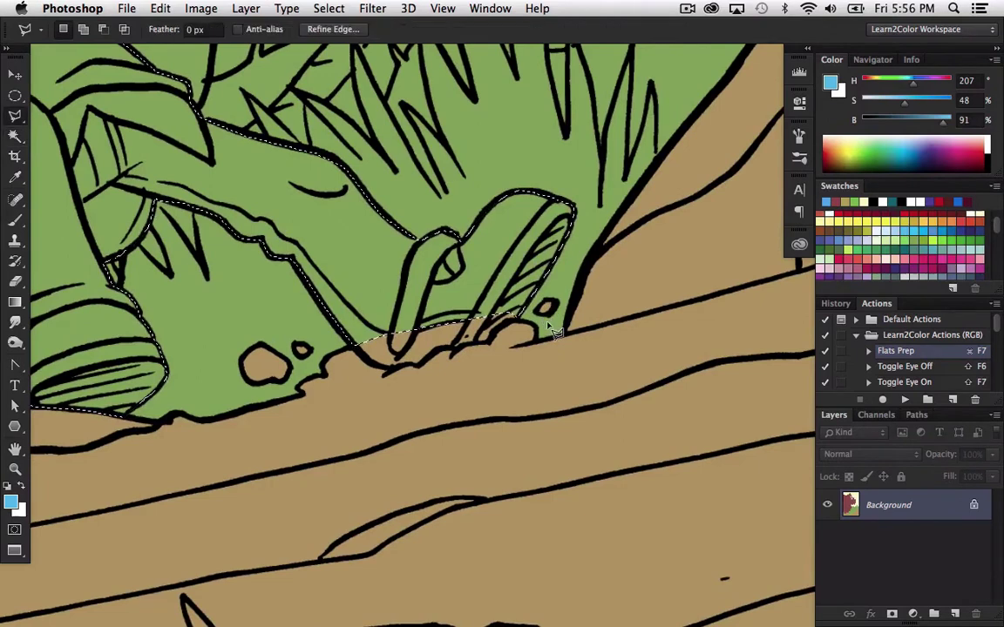
{"action": "left_click", "coordinate": [353, 338], "text": "shift"}
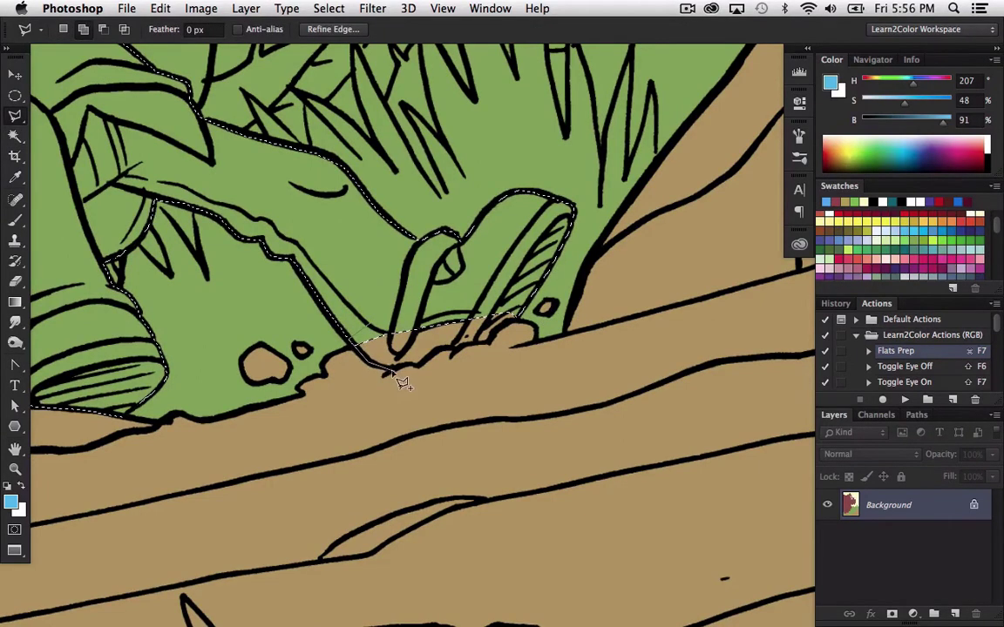
{"action": "left_click", "coordinate": [385, 368]}
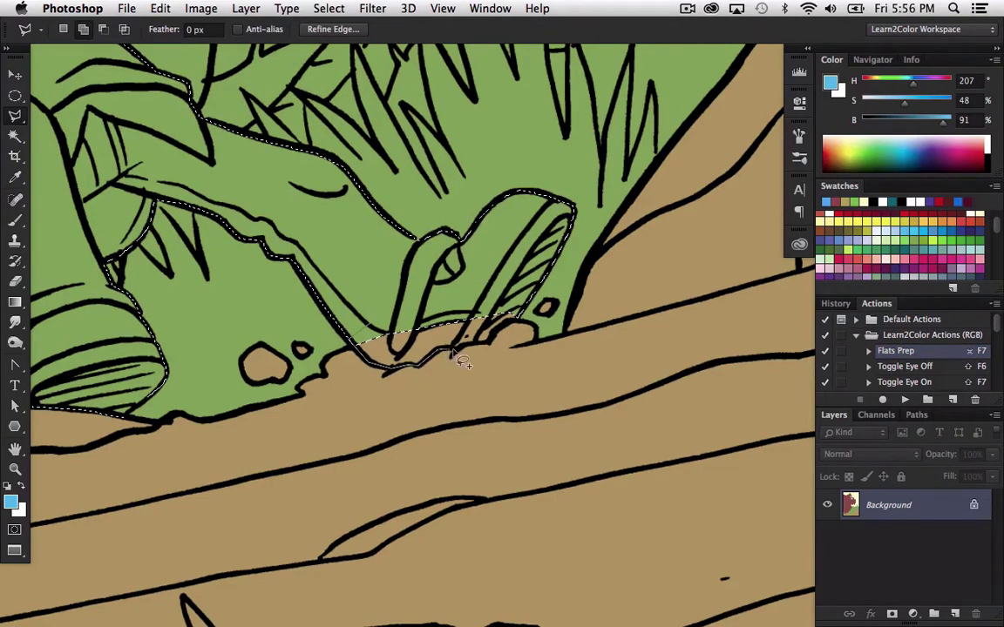
{"action": "double_click", "coordinate": [499, 346]}
- Fill the seated boy selection with the light blue foreground colour and deselect
{"action": "key", "text": "z"}
{"action": "left_click", "coordinate": [523, 372], "text": "alt"}
{"action": "left_click", "coordinate": [524, 371], "text": "alt"}
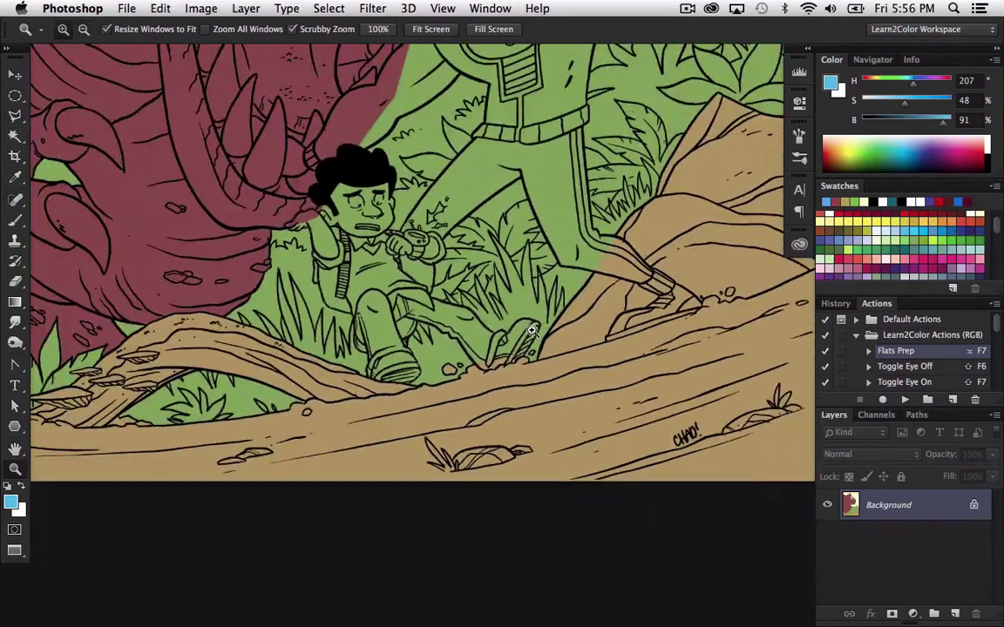
{"action": "key", "text": "alt+BackSpace"}
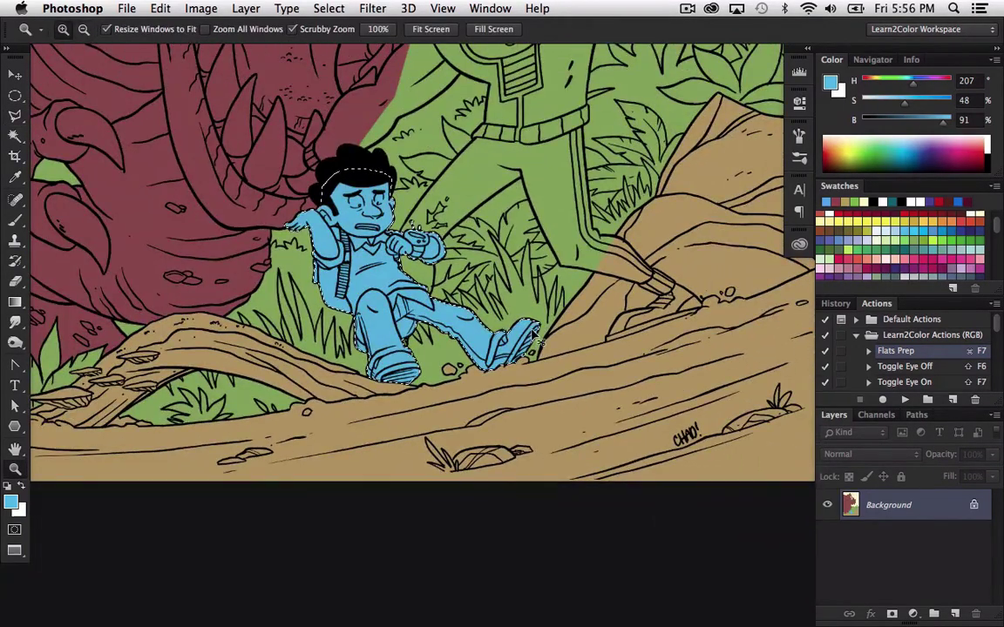
{"action": "key", "text": "super+d"}
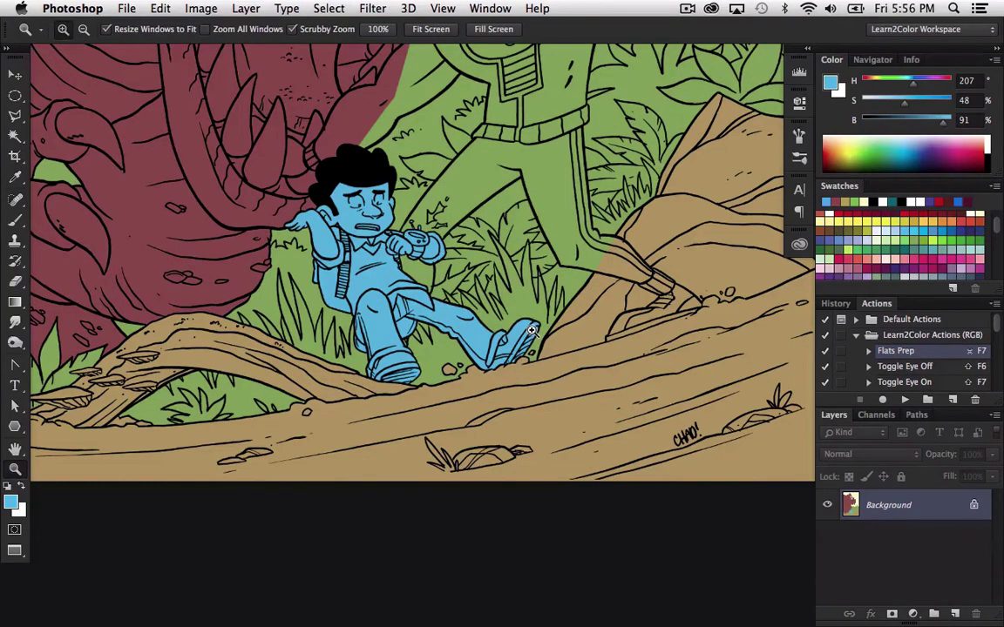
- Set the foreground colour to the red swatch (H 7, S 81, B 61) and ready the lasso on the standing man's head
{"action": "left_click_drag", "start_coordinate": [585, 222], "coordinate": [560, 315]}
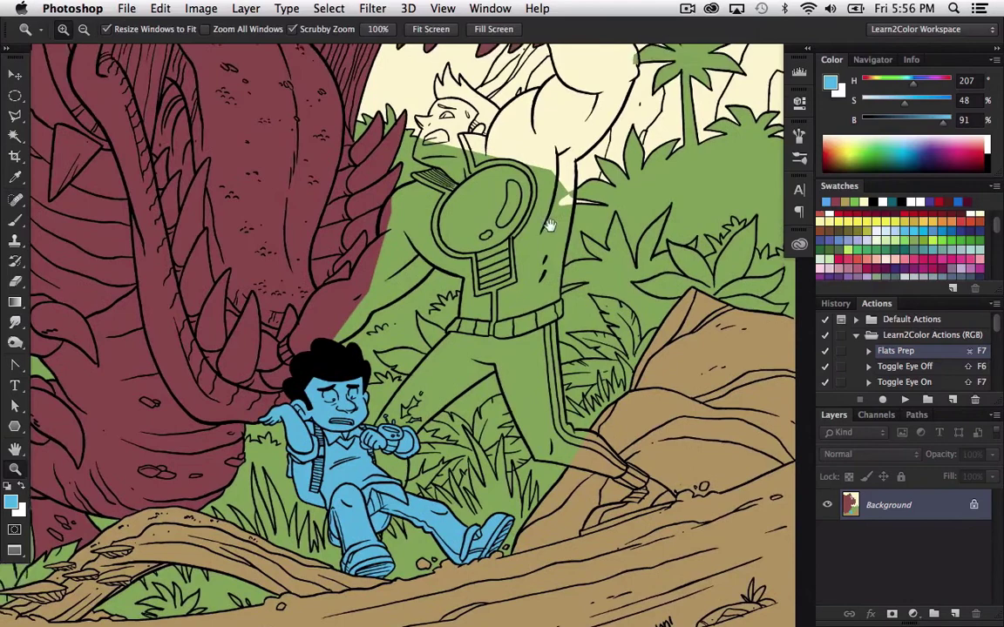
{"action": "left_click_drag", "start_coordinate": [549, 225], "coordinate": [555, 275]}
{"action": "scroll", "coordinate": [998, 222], "scroll_direction": "up", "scroll_amount": 1}
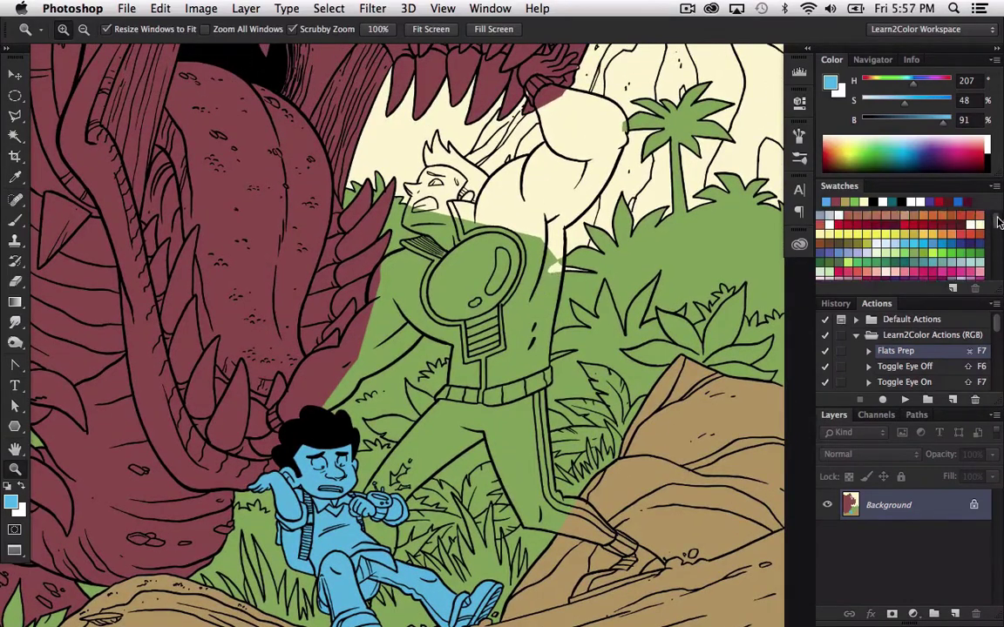
{"action": "left_click", "coordinate": [922, 226]}
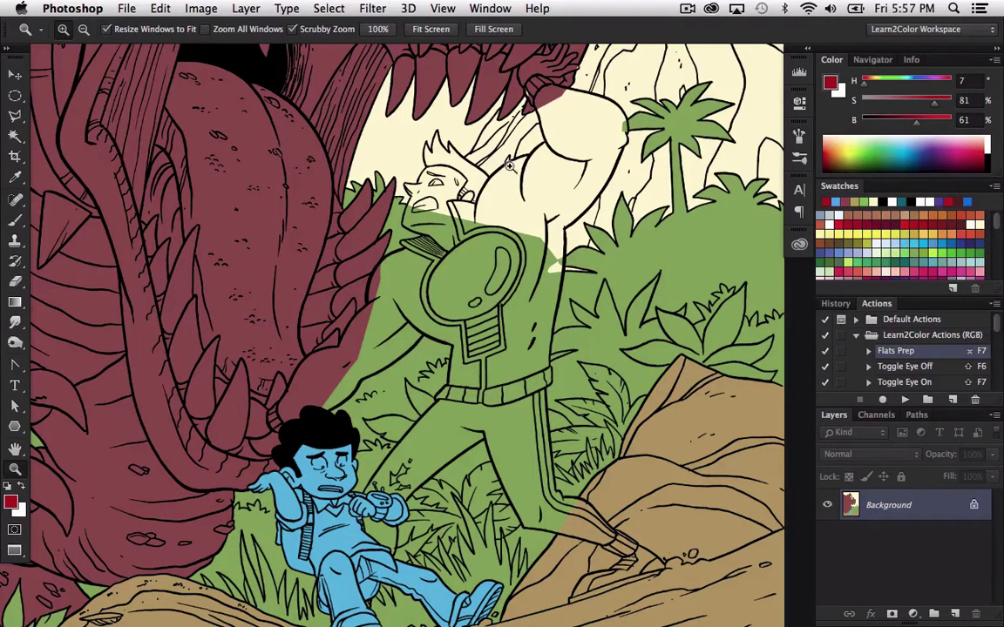
{"action": "left_click_drag", "start_coordinate": [510, 166], "coordinate": [571, 205]}
{"action": "key", "text": "l"}
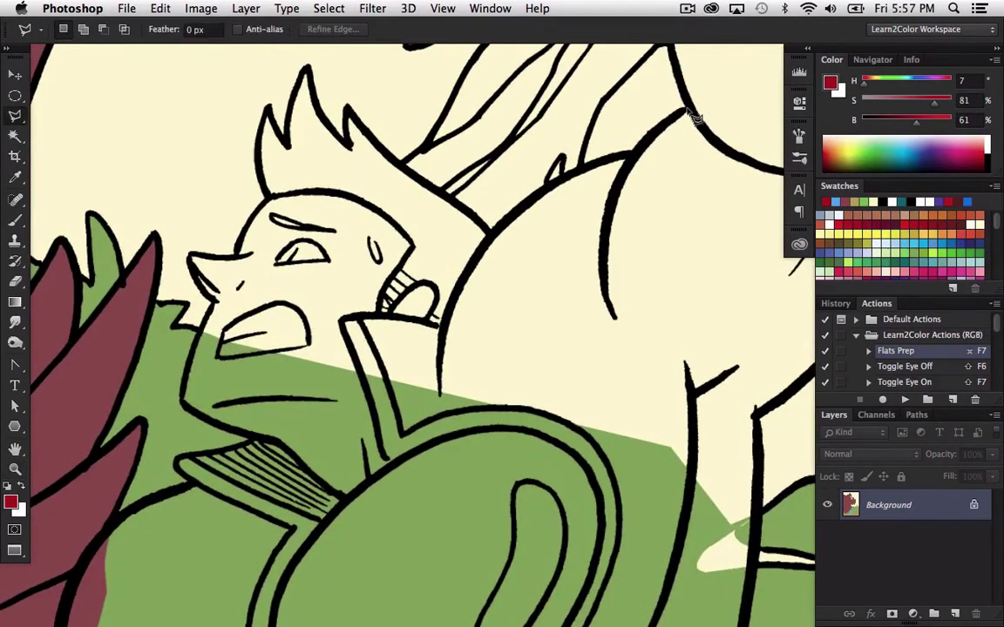
- Trace the lasso outline from the standing man's raised arm along his shoulder and up the back of his spiky hair
{"action": "left_click", "coordinate": [688, 110]}
{"action": "left_click", "coordinate": [636, 155]}
{"action": "left_click", "coordinate": [546, 186]}
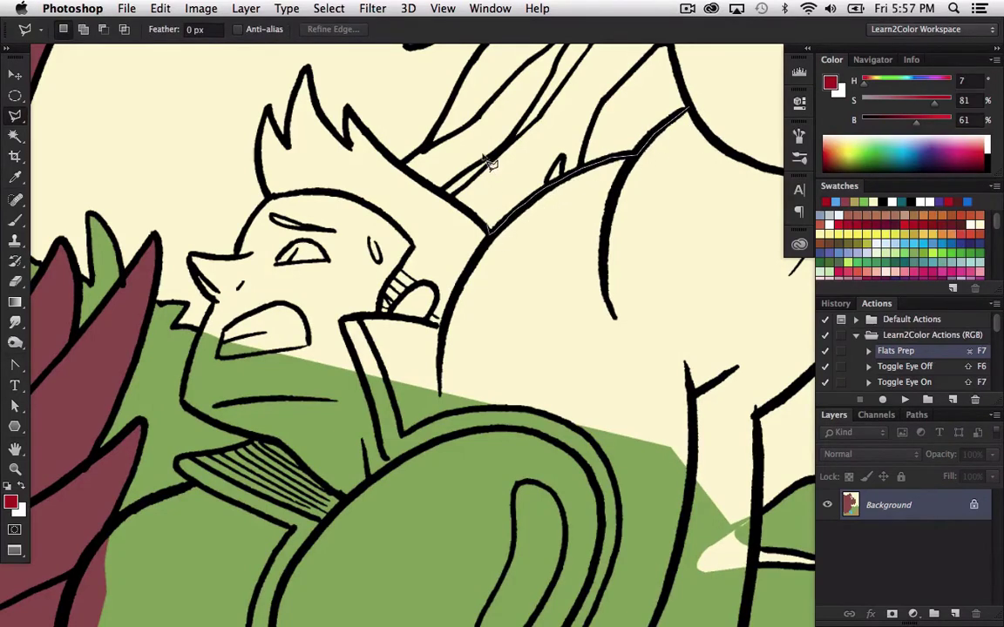
{"action": "scroll", "coordinate": [488, 162], "scroll_direction": "up", "scroll_amount": 1}
{"action": "left_click", "coordinate": [485, 234]}
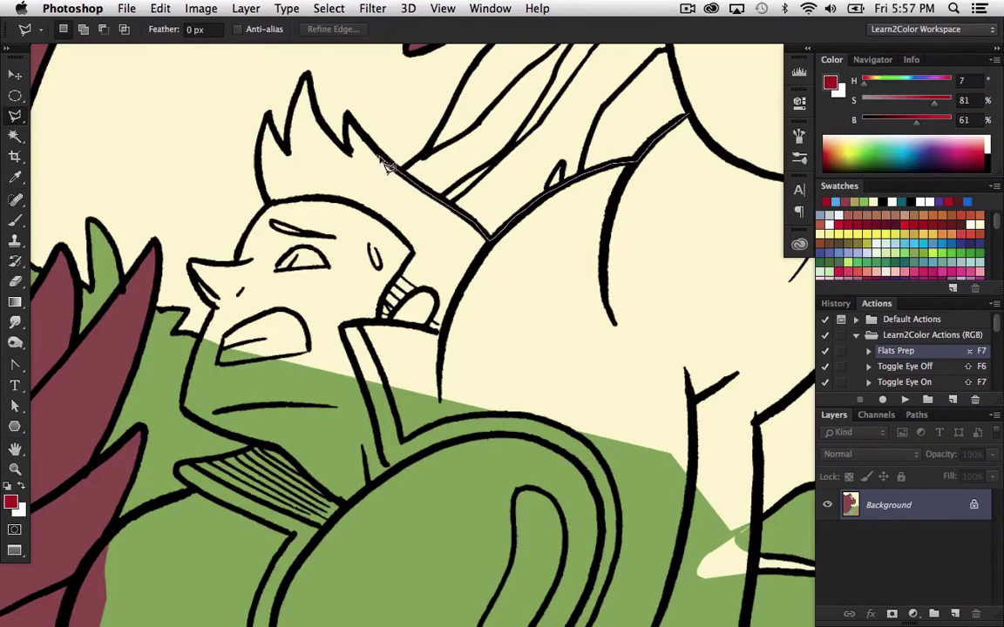
{"action": "left_click", "coordinate": [347, 122]}
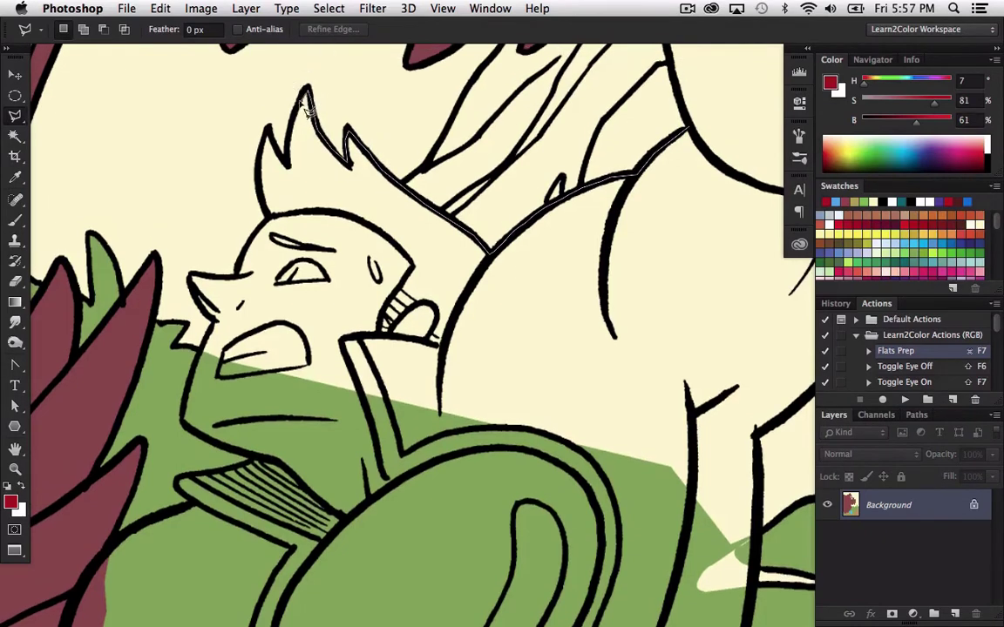
{"action": "left_click", "coordinate": [306, 91]}
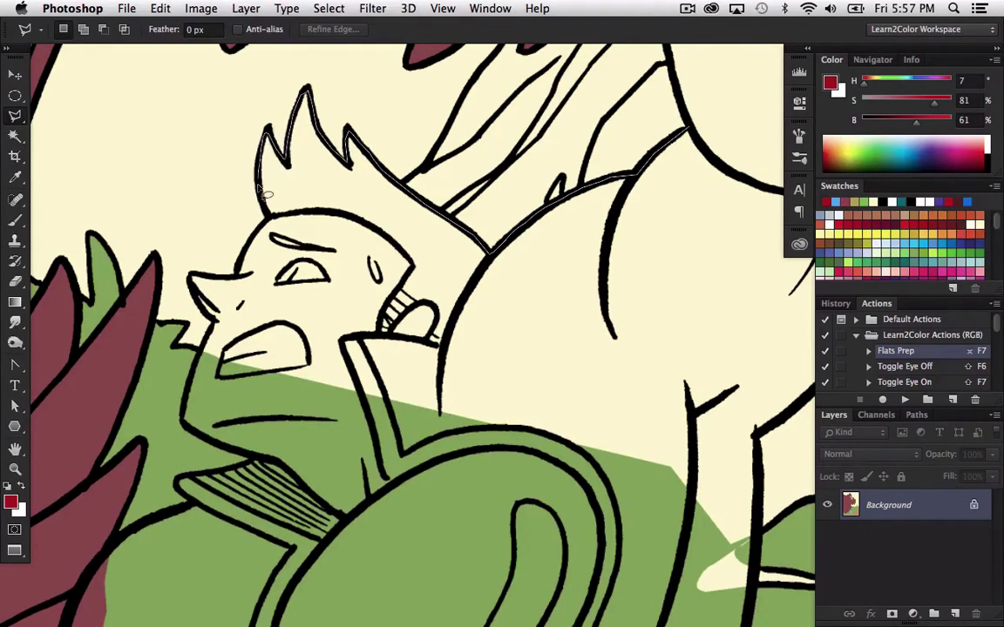
- Continue the lasso outline down the standing man's forehead, nose and chin, then around his striped collar to the shoulder
{"action": "left_click", "coordinate": [250, 239]}
{"action": "left_click", "coordinate": [236, 275]}
{"action": "left_click", "coordinate": [190, 279]}
{"action": "left_click", "coordinate": [213, 323]}
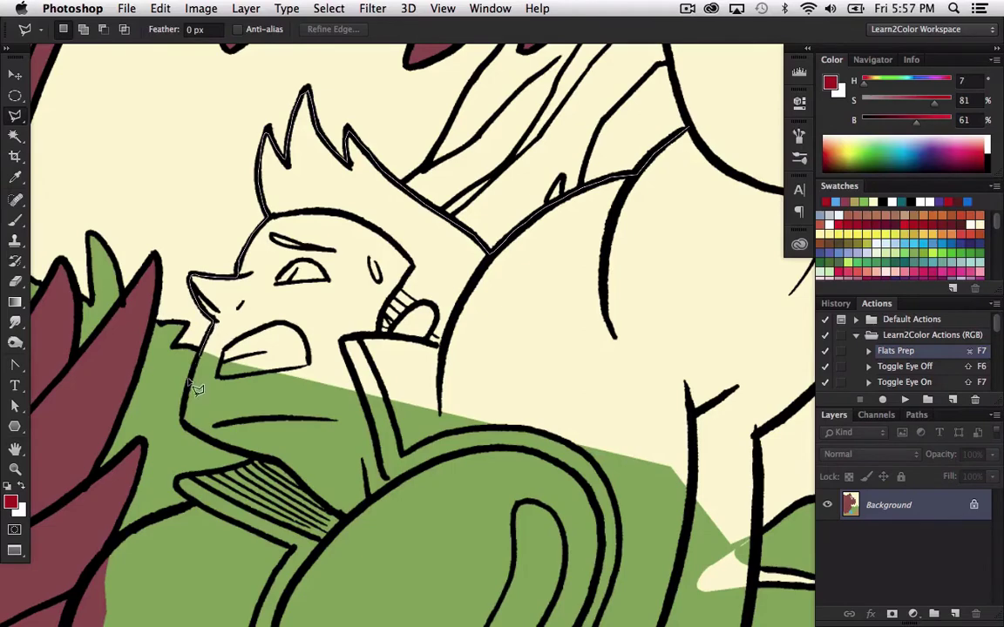
{"action": "left_click_drag", "start_coordinate": [186, 421], "coordinate": [210, 267]}
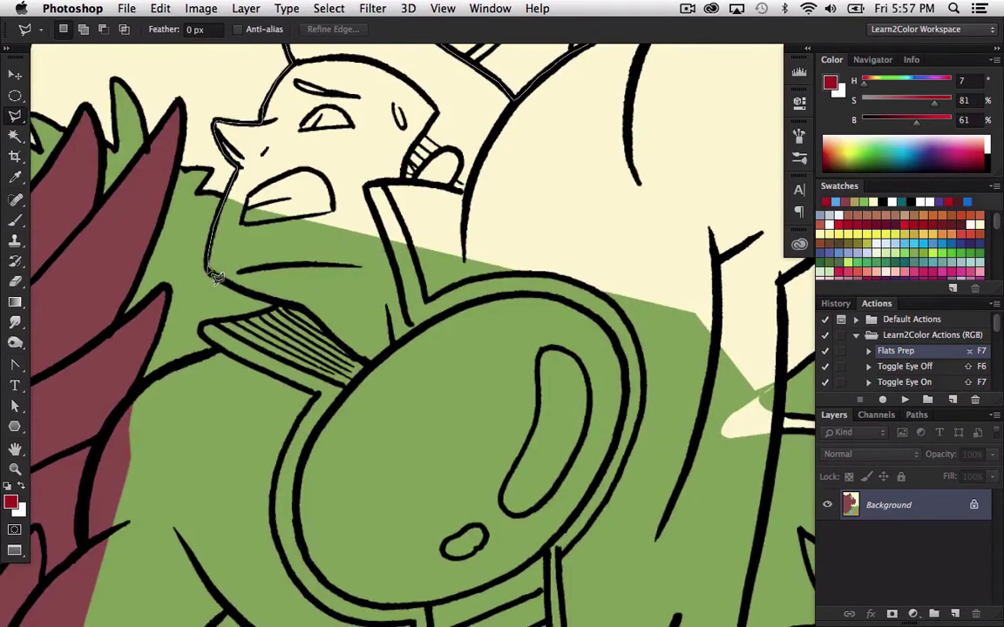
{"action": "left_click", "coordinate": [208, 269]}
{"action": "left_click", "coordinate": [276, 308]}
{"action": "left_click", "coordinate": [218, 347]}
- Trace the lasso outline down the man's lowered arm, around his hand, behind the boy's hair and back along the arm's underside
{"action": "mouse_move", "coordinate": [139, 395]}
{"action": "left_mouse_down"}
{"action": "mouse_move", "coordinate": [299, 278]}
{"action": "mouse_move", "coordinate": [321, 241]}
{"action": "mouse_move", "coordinate": [338, 244]}
{"action": "mouse_move", "coordinate": [340, 203]}
{"action": "mouse_move", "coordinate": [294, 265]}
{"action": "mouse_move", "coordinate": [309, 267]}
{"action": "mouse_move", "coordinate": [265, 344]}
{"action": "mouse_move", "coordinate": [260, 416]}
{"action": "left_mouse_up"}
{"action": "left_click", "coordinate": [338, 246]}
{"action": "mouse_move", "coordinate": [245, 453]}
{"action": "left_mouse_down"}
{"action": "mouse_move", "coordinate": [303, 236]}
{"action": "mouse_move", "coordinate": [320, 228]}
{"action": "mouse_move", "coordinate": [283, 262]}
{"action": "mouse_move", "coordinate": [226, 364]}
{"action": "mouse_move", "coordinate": [165, 376]}
{"action": "mouse_move", "coordinate": [140, 397]}
{"action": "mouse_move", "coordinate": [375, 212]}
{"action": "mouse_move", "coordinate": [385, 180]}
{"action": "mouse_move", "coordinate": [294, 333]}
{"action": "mouse_move", "coordinate": [246, 384]}
{"action": "mouse_move", "coordinate": [172, 348]}
{"action": "mouse_move", "coordinate": [157, 485]}
{"action": "mouse_move", "coordinate": [207, 489]}
{"action": "mouse_move", "coordinate": [255, 462]}
{"action": "mouse_move", "coordinate": [295, 471]}
{"action": "mouse_move", "coordinate": [361, 463]}
{"action": "mouse_move", "coordinate": [443, 416]}
{"action": "mouse_move", "coordinate": [451, 396]}
{"action": "mouse_move", "coordinate": [524, 346]}
{"action": "mouse_move", "coordinate": [567, 280]}
{"action": "mouse_move", "coordinate": [645, 246]}
{"action": "mouse_move", "coordinate": [349, 351]}
{"action": "mouse_move", "coordinate": [337, 366]}
{"action": "mouse_move", "coordinate": [424, 312]}
{"action": "left_mouse_up"}
{"action": "left_click", "coordinate": [169, 374]}
{"action": "key", "text": "space"}
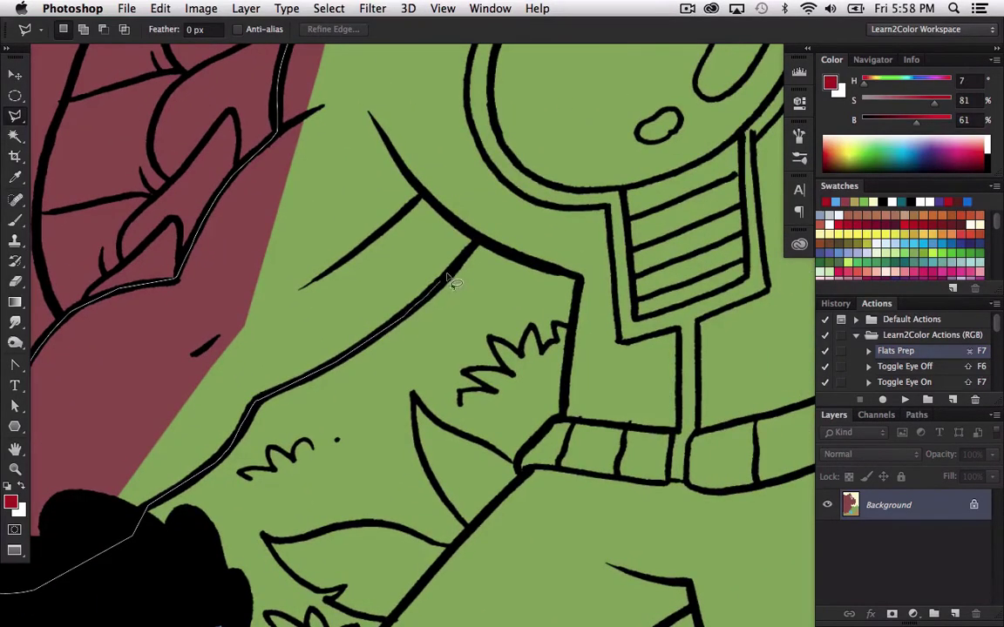
- Extend the lasso outline along the jacket's side to the waistband and around the bent leg, cutting loosely across the seated boy
{"action": "mouse_move", "coordinate": [477, 244]}
{"action": "left_mouse_down"}
{"action": "mouse_move", "coordinate": [530, 255]}
{"action": "mouse_move", "coordinate": [520, 260]}
{"action": "mouse_move", "coordinate": [545, 278]}
{"action": "mouse_move", "coordinate": [583, 283]}
{"action": "mouse_move", "coordinate": [554, 269]}
{"action": "mouse_move", "coordinate": [582, 285]}
{"action": "left_mouse_up"}
{"action": "left_click_drag", "start_coordinate": [568, 364], "coordinate": [563, 410]}
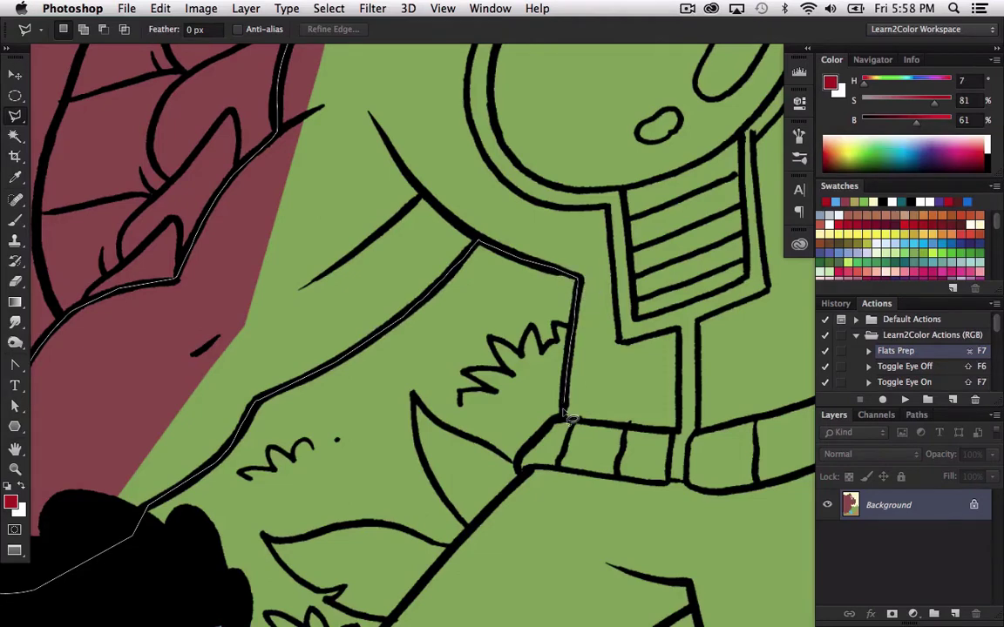
{"action": "mouse_move", "coordinate": [546, 468]}
{"action": "left_mouse_down"}
{"action": "mouse_move", "coordinate": [514, 281]}
{"action": "mouse_move", "coordinate": [524, 223]}
{"action": "mouse_move", "coordinate": [531, 240]}
{"action": "mouse_move", "coordinate": [438, 370]}
{"action": "left_mouse_up"}
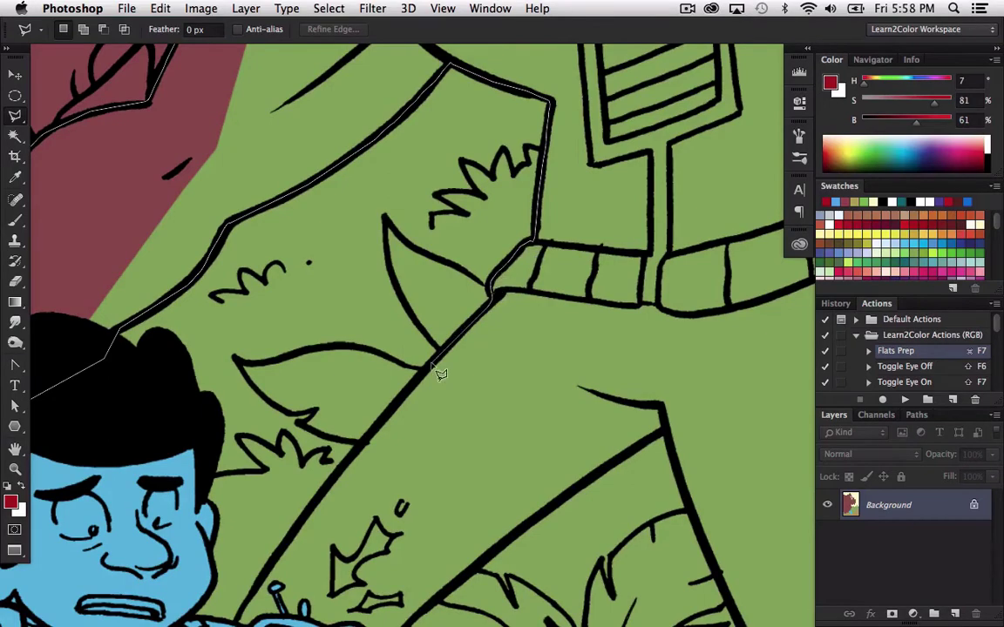
{"action": "mouse_move", "coordinate": [388, 413]}
{"action": "left_mouse_down"}
{"action": "mouse_move", "coordinate": [427, 288]}
{"action": "mouse_move", "coordinate": [415, 286]}
{"action": "mouse_move", "coordinate": [428, 283]}
{"action": "mouse_move", "coordinate": [324, 427]}
{"action": "mouse_move", "coordinate": [270, 582]}
{"action": "mouse_move", "coordinate": [239, 361]}
{"action": "mouse_move", "coordinate": [313, 474]}
{"action": "mouse_move", "coordinate": [297, 442]}
{"action": "mouse_move", "coordinate": [368, 359]}
{"action": "mouse_move", "coordinate": [355, 468]}
{"action": "mouse_move", "coordinate": [397, 408]}
{"action": "left_mouse_up"}
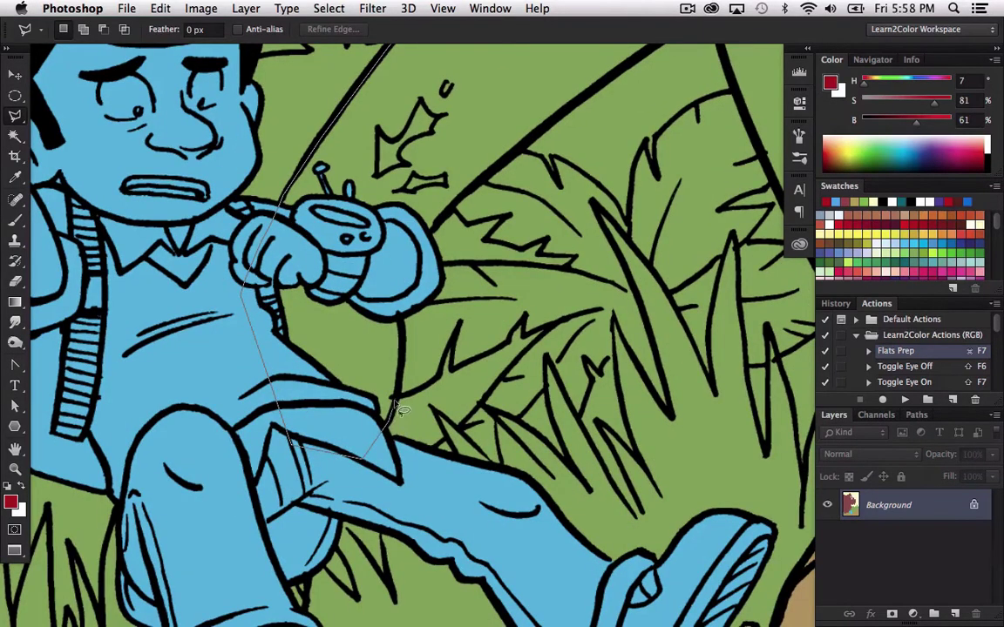
{"action": "mouse_move", "coordinate": [399, 305]}
{"action": "left_mouse_down"}
{"action": "mouse_move", "coordinate": [431, 235]}
{"action": "mouse_move", "coordinate": [509, 152]}
{"action": "mouse_move", "coordinate": [282, 370]}
{"action": "mouse_move", "coordinate": [475, 231]}
{"action": "mouse_move", "coordinate": [495, 153]}
{"action": "mouse_move", "coordinate": [502, 279]}
{"action": "mouse_move", "coordinate": [584, 457]}
{"action": "mouse_move", "coordinate": [377, 178]}
{"action": "mouse_move", "coordinate": [425, 276]}
{"action": "mouse_move", "coordinate": [574, 297]}
{"action": "mouse_move", "coordinate": [705, 336]}
{"action": "mouse_move", "coordinate": [637, 294]}
{"action": "mouse_move", "coordinate": [476, 250]}
{"action": "mouse_move", "coordinate": [509, 186]}
{"action": "mouse_move", "coordinate": [431, 231]}
{"action": "mouse_move", "coordinate": [518, 277]}
{"action": "mouse_move", "coordinate": [462, 323]}
{"action": "mouse_move", "coordinate": [390, 336]}
{"action": "left_mouse_up"}
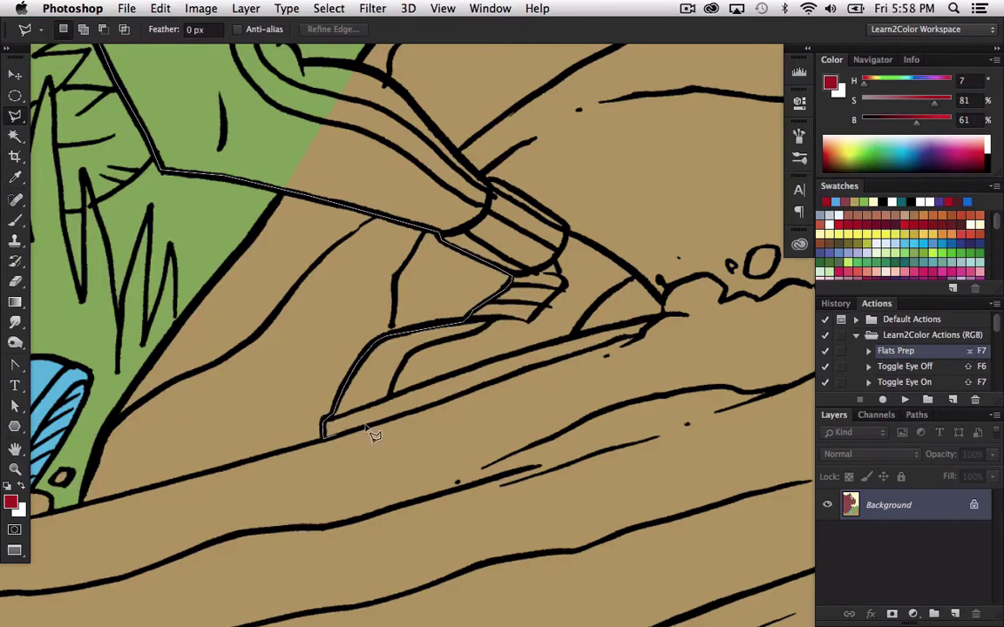
- Trace the lasso outline along the outstretched shoe's sole, over its toe and up the trouser leg past the knee
{"action": "mouse_move", "coordinate": [401, 424]}
{"action": "left_mouse_down"}
{"action": "mouse_move", "coordinate": [490, 394]}
{"action": "mouse_move", "coordinate": [427, 408]}
{"action": "mouse_move", "coordinate": [626, 344]}
{"action": "left_mouse_up"}
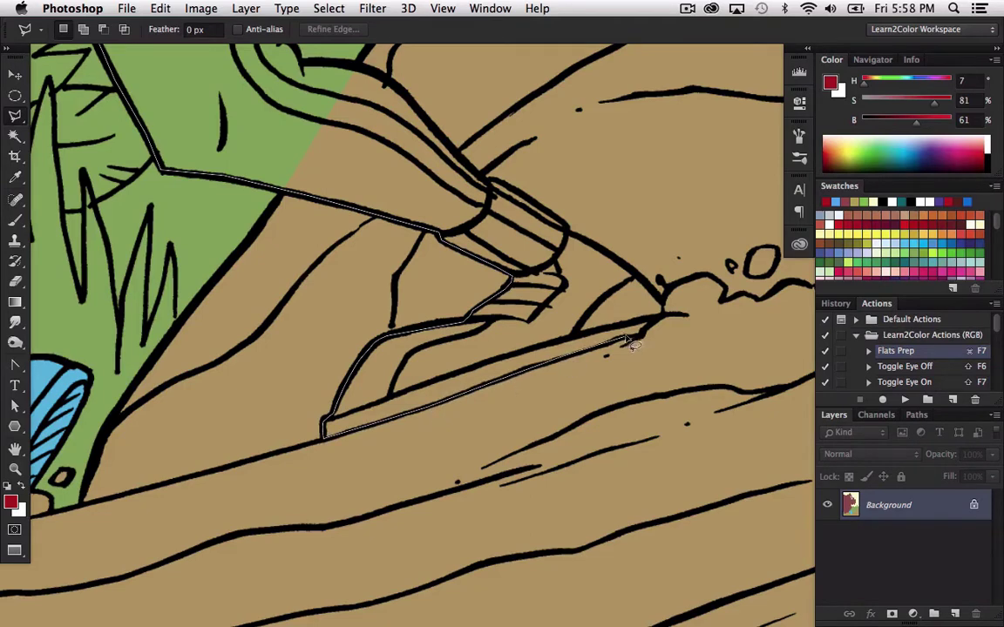
{"action": "mouse_move", "coordinate": [662, 299]}
{"action": "left_mouse_down"}
{"action": "mouse_move", "coordinate": [569, 193]}
{"action": "mouse_move", "coordinate": [618, 268]}
{"action": "mouse_move", "coordinate": [639, 279]}
{"action": "mouse_move", "coordinate": [567, 235]}
{"action": "mouse_move", "coordinate": [511, 181]}
{"action": "mouse_move", "coordinate": [538, 206]}
{"action": "mouse_move", "coordinate": [471, 171]}
{"action": "mouse_move", "coordinate": [423, 118]}
{"action": "mouse_move", "coordinate": [531, 261]}
{"action": "mouse_move", "coordinate": [487, 215]}
{"action": "mouse_move", "coordinate": [529, 258]}
{"action": "mouse_move", "coordinate": [485, 227]}
{"action": "mouse_move", "coordinate": [430, 225]}
{"action": "left_mouse_up"}
{"action": "key", "text": "space"}
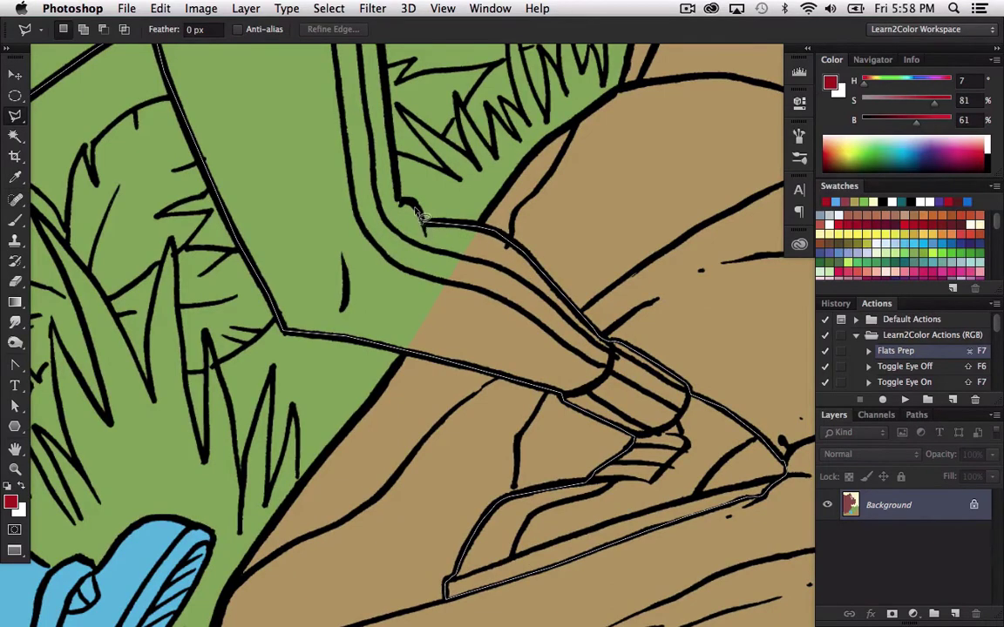
{"action": "key", "text": "space"}
{"action": "left_click_drag", "start_coordinate": [393, 173], "coordinate": [420, 375]}
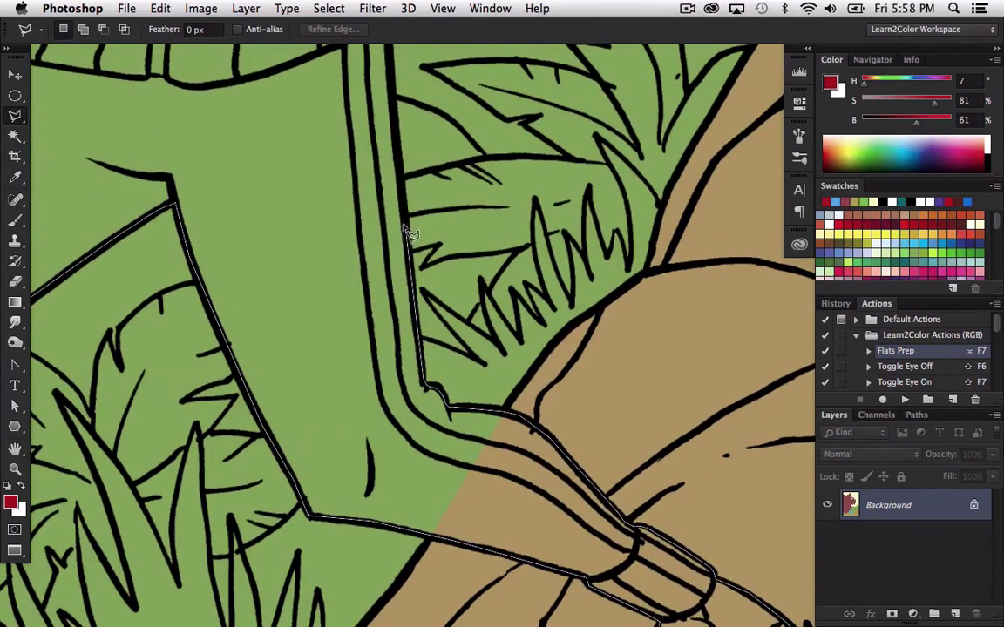
- Carry the lasso outline up the outer thigh, around the waistband's end and up the man's side toward his raised arm
{"action": "key", "text": "space"}
{"action": "mouse_move", "coordinate": [384, 92]}
{"action": "left_mouse_down"}
{"action": "mouse_move", "coordinate": [421, 338]}
{"action": "mouse_move", "coordinate": [448, 300]}
{"action": "left_mouse_up"}
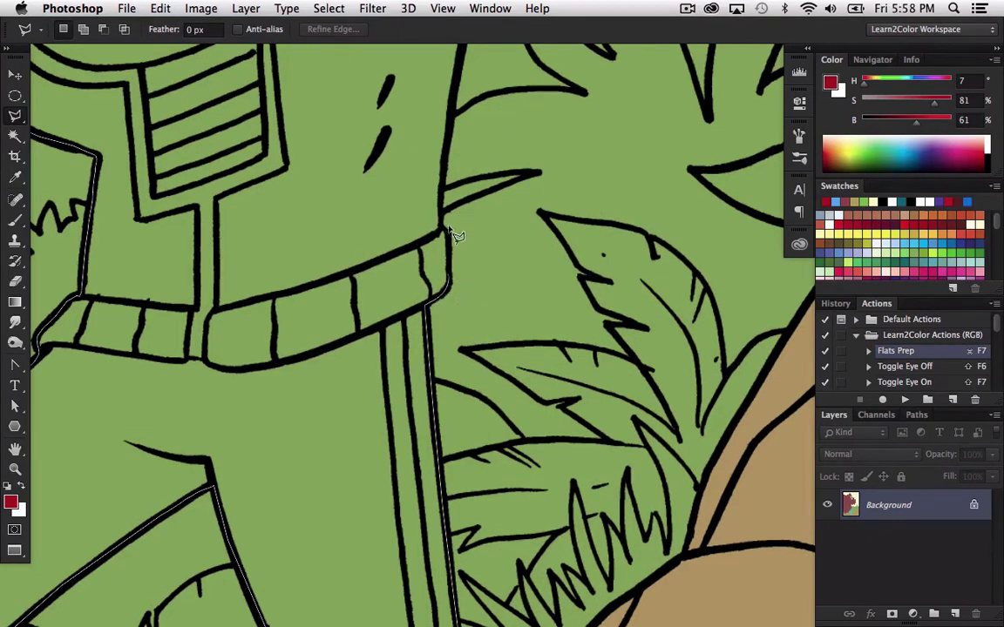
{"action": "mouse_move", "coordinate": [451, 229]}
{"action": "left_mouse_down"}
{"action": "mouse_move", "coordinate": [476, 212]}
{"action": "mouse_move", "coordinate": [447, 233]}
{"action": "mouse_move", "coordinate": [447, 218]}
{"action": "mouse_move", "coordinate": [482, 208]}
{"action": "mouse_move", "coordinate": [427, 200]}
{"action": "mouse_move", "coordinate": [353, 457]}
{"action": "left_mouse_up"}
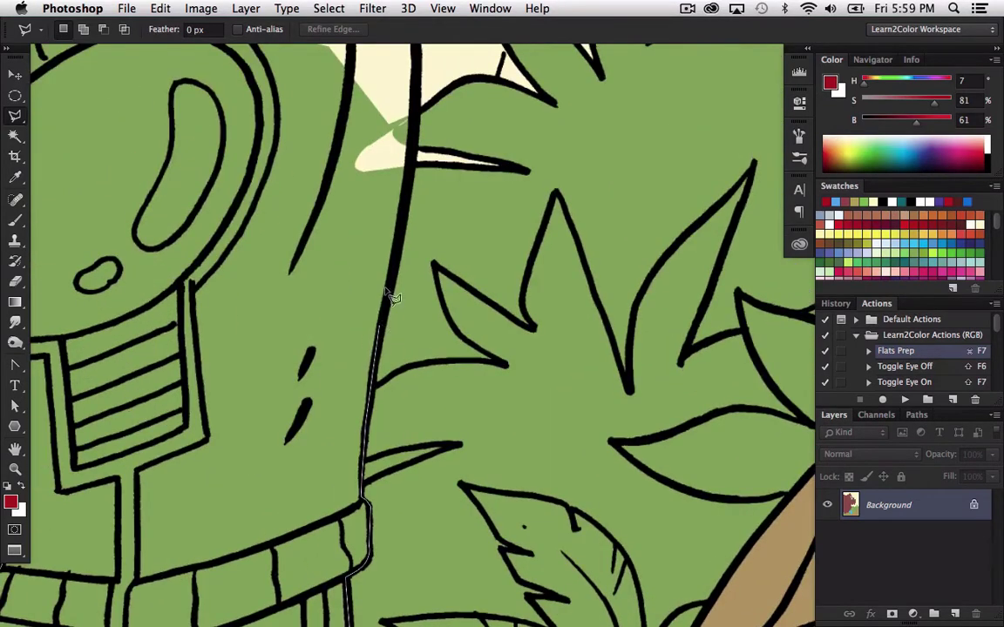
{"action": "left_click", "coordinate": [406, 207]}
{"action": "mouse_move", "coordinate": [412, 86]}
{"action": "left_mouse_down"}
{"action": "mouse_move", "coordinate": [395, 383]}
{"action": "mouse_move", "coordinate": [394, 284]}
{"action": "mouse_move", "coordinate": [411, 261]}
{"action": "mouse_move", "coordinate": [420, 272]}
{"action": "mouse_move", "coordinate": [588, 63]}
{"action": "mouse_move", "coordinate": [429, 239]}
{"action": "mouse_move", "coordinate": [407, 306]}
{"action": "mouse_move", "coordinate": [510, 201]}
{"action": "mouse_move", "coordinate": [407, 351]}
{"action": "mouse_move", "coordinate": [417, 363]}
{"action": "mouse_move", "coordinate": [407, 392]}
{"action": "left_mouse_up"}
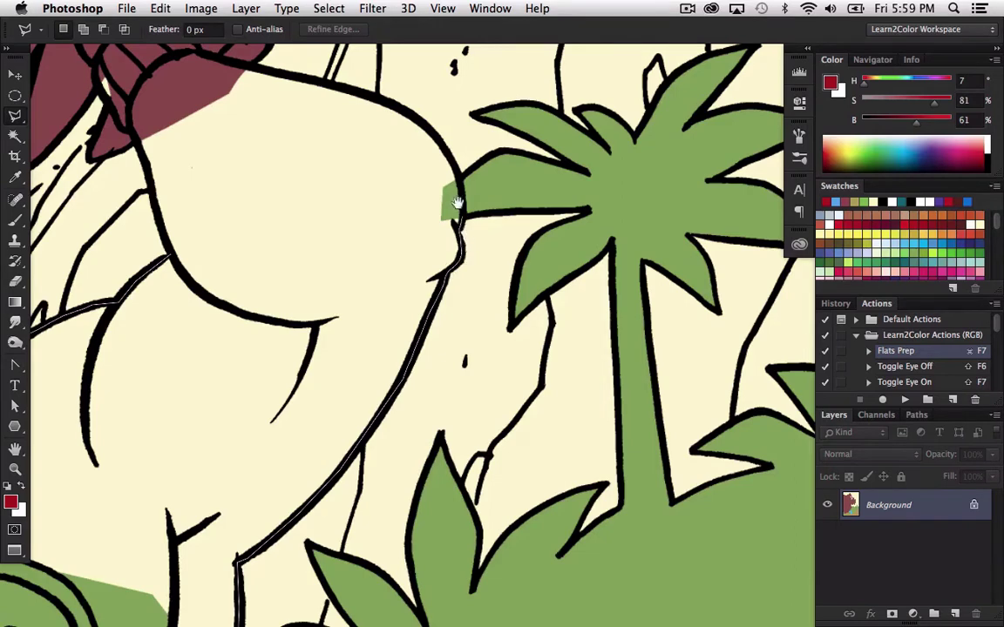
- Trace the raised arm's elbow, forearm and splayed fingers, and close the lasso selection at the shoulder
{"action": "left_click_drag", "start_coordinate": [457, 203], "coordinate": [444, 343]}
{"action": "left_click", "coordinate": [448, 329]}
{"action": "left_click", "coordinate": [436, 297]}
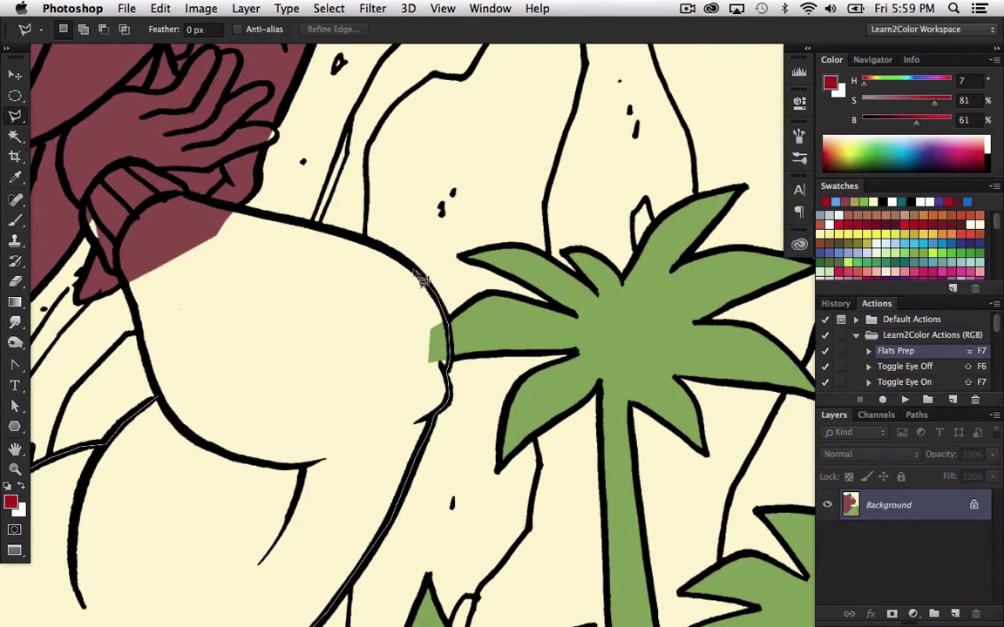
{"action": "mouse_move", "coordinate": [421, 279]}
{"action": "left_mouse_down"}
{"action": "mouse_move", "coordinate": [330, 228]}
{"action": "mouse_move", "coordinate": [190, 197]}
{"action": "mouse_move", "coordinate": [153, 175]}
{"action": "mouse_move", "coordinate": [158, 168]}
{"action": "mouse_move", "coordinate": [210, 173]}
{"action": "mouse_move", "coordinate": [274, 131]}
{"action": "mouse_move", "coordinate": [238, 121]}
{"action": "mouse_move", "coordinate": [229, 140]}
{"action": "mouse_move", "coordinate": [213, 290]}
{"action": "mouse_move", "coordinate": [255, 187]}
{"action": "mouse_move", "coordinate": [233, 290]}
{"action": "mouse_move", "coordinate": [247, 264]}
{"action": "mouse_move", "coordinate": [200, 274]}
{"action": "mouse_move", "coordinate": [221, 266]}
{"action": "mouse_move", "coordinate": [206, 277]}
{"action": "mouse_move", "coordinate": [211, 228]}
{"action": "mouse_move", "coordinate": [183, 226]}
{"action": "mouse_move", "coordinate": [146, 275]}
{"action": "mouse_move", "coordinate": [136, 274]}
{"action": "mouse_move", "coordinate": [309, 209]}
{"action": "mouse_move", "coordinate": [336, 165]}
{"action": "mouse_move", "coordinate": [320, 200]}
{"action": "mouse_move", "coordinate": [348, 195]}
{"action": "mouse_move", "coordinate": [310, 187]}
{"action": "mouse_move", "coordinate": [259, 229]}
{"action": "mouse_move", "coordinate": [253, 259]}
{"action": "mouse_move", "coordinate": [332, 406]}
{"action": "left_mouse_up"}
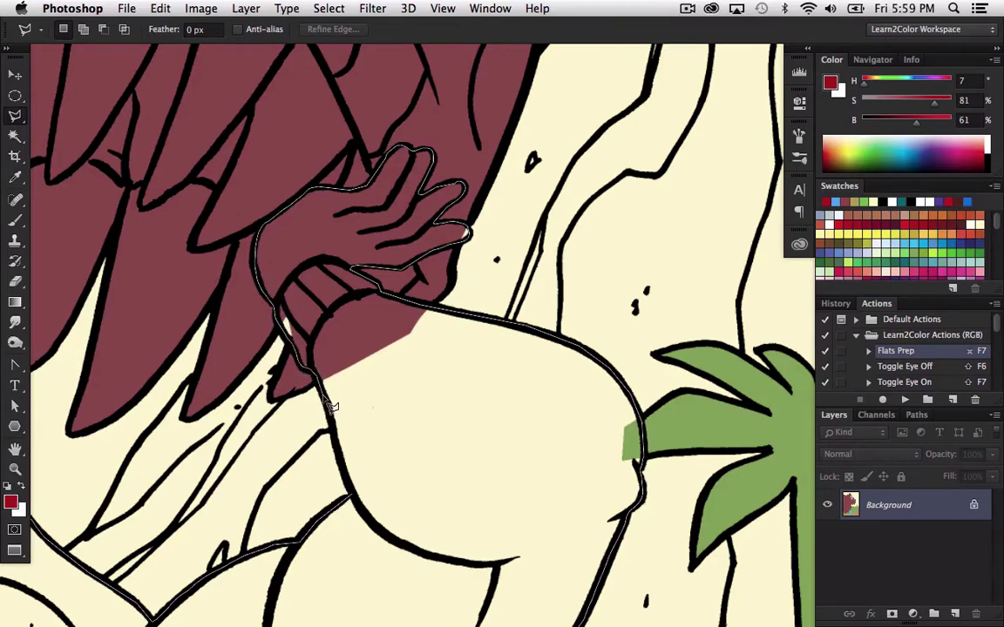
{"action": "left_click_drag", "start_coordinate": [355, 495], "coordinate": [347, 437]}
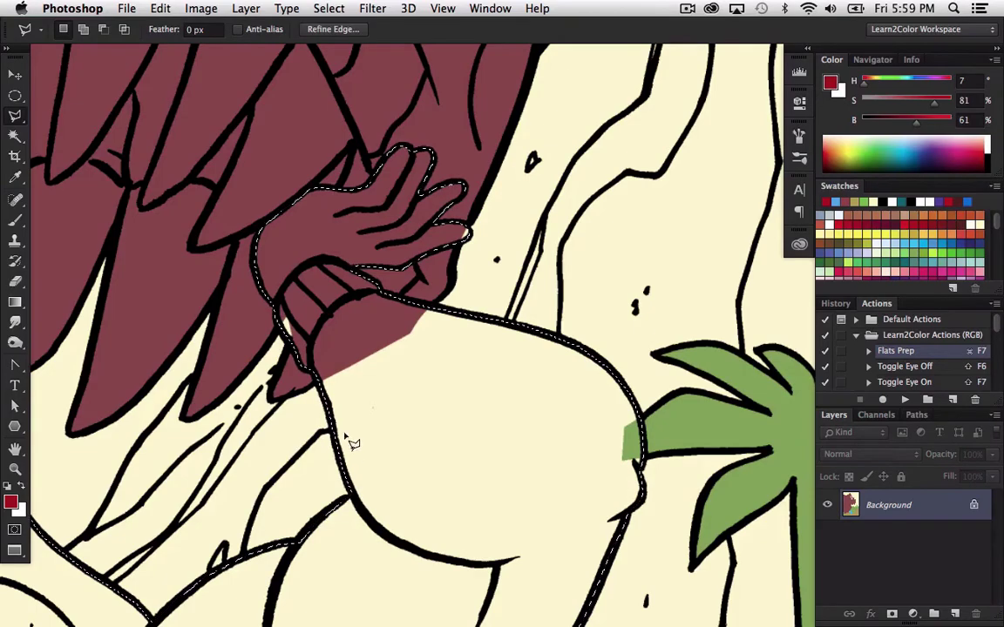
- Subtract the overlapping parts of the seated boy from the standing man's selection with the Magic Wand
{"action": "key", "text": "z"}
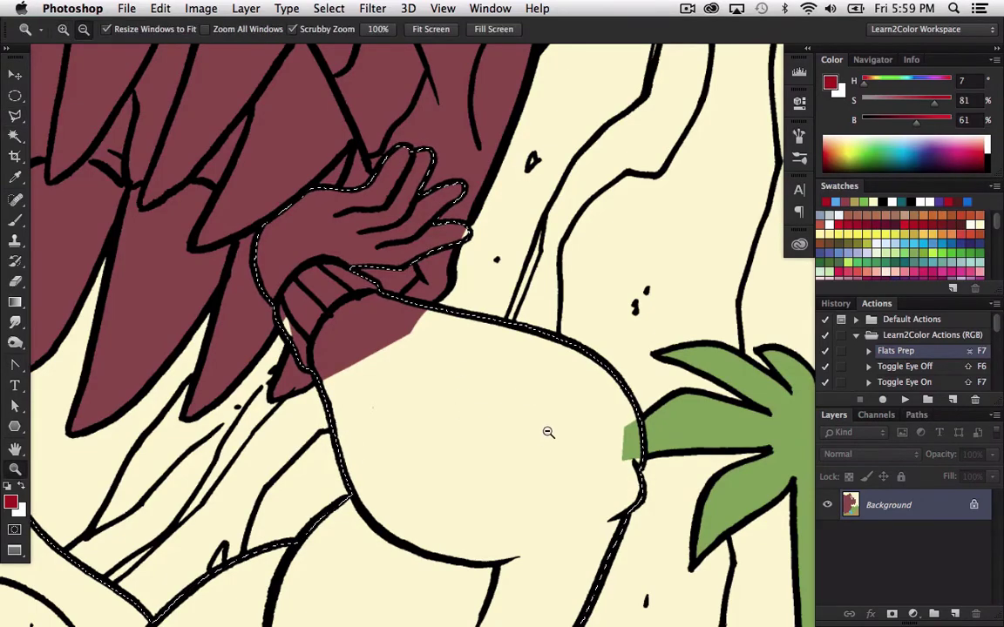
{"action": "left_click", "coordinate": [552, 431], "text": "alt"}
{"action": "left_click_drag", "start_coordinate": [604, 518], "coordinate": [567, 109]}
{"action": "key", "text": "w"}
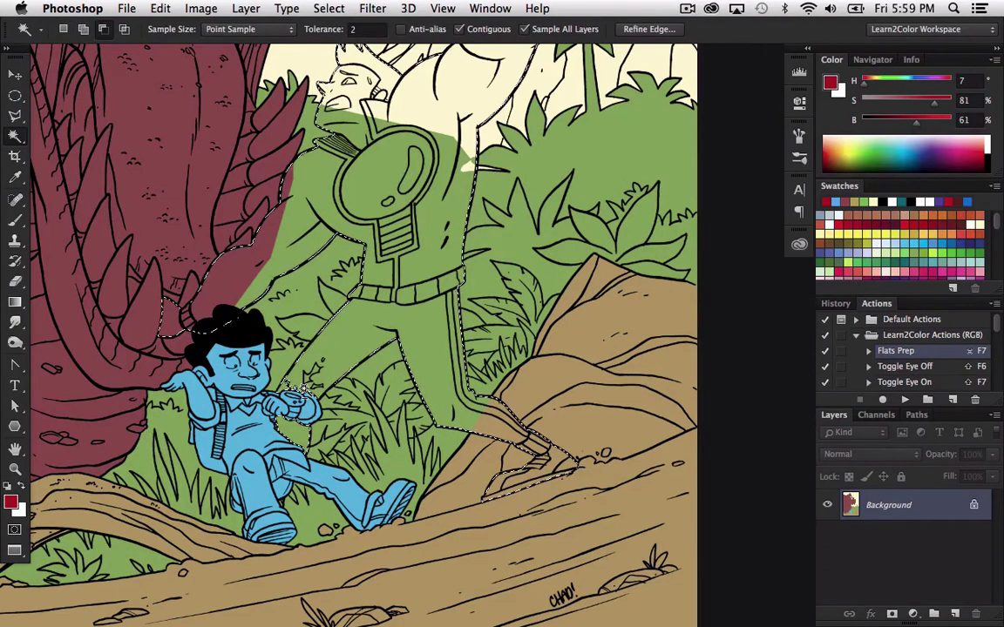
- Fill the standing man's selection with the red foreground colour and deselect
{"action": "key", "text": "z"}
{"action": "left_click", "coordinate": [571, 366], "text": "alt"}
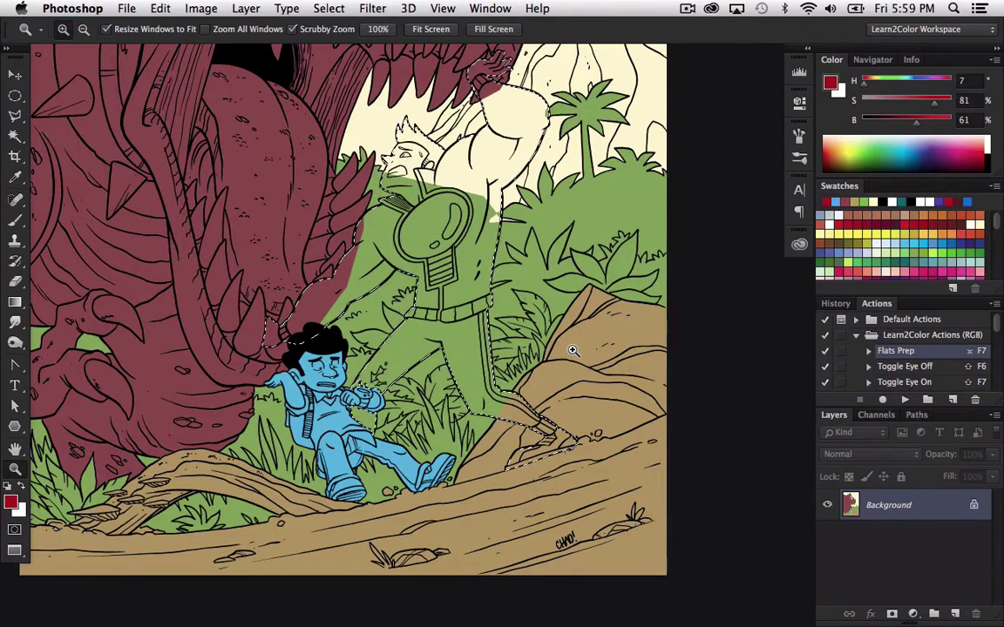
{"action": "key", "text": "alt+BackSpace"}
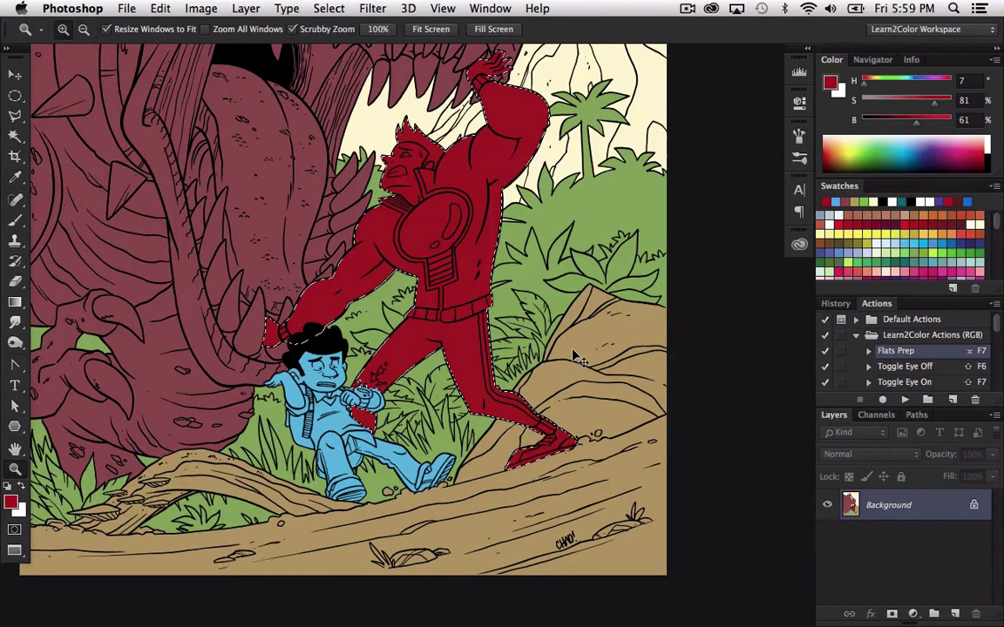
{"action": "key", "text": "super+d"}
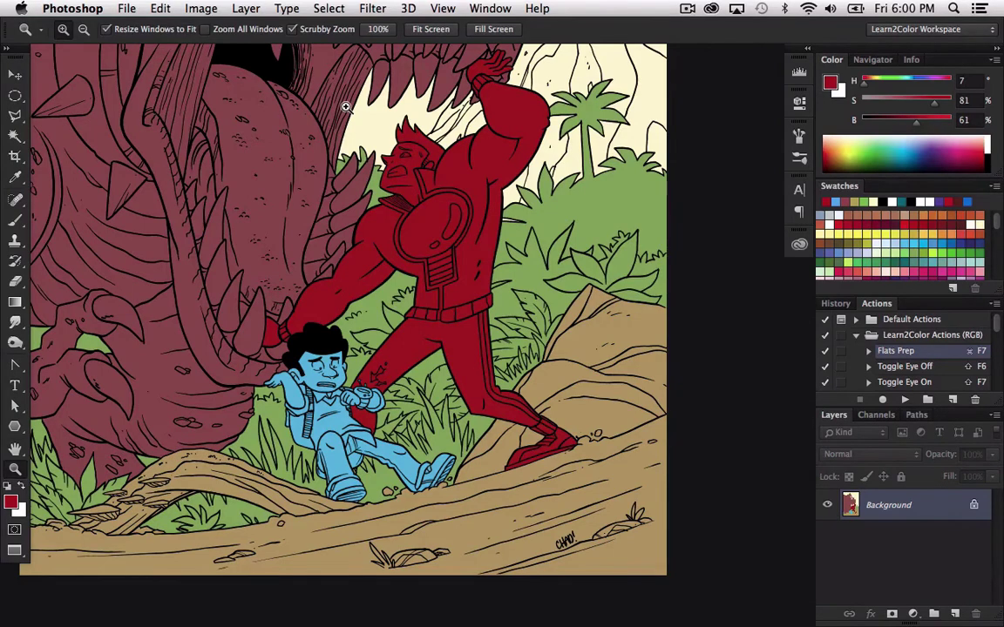
- Examine the flatted artwork in full-screen mode, including the whole page fitted to the screen
{"action": "key", "text": "f"}
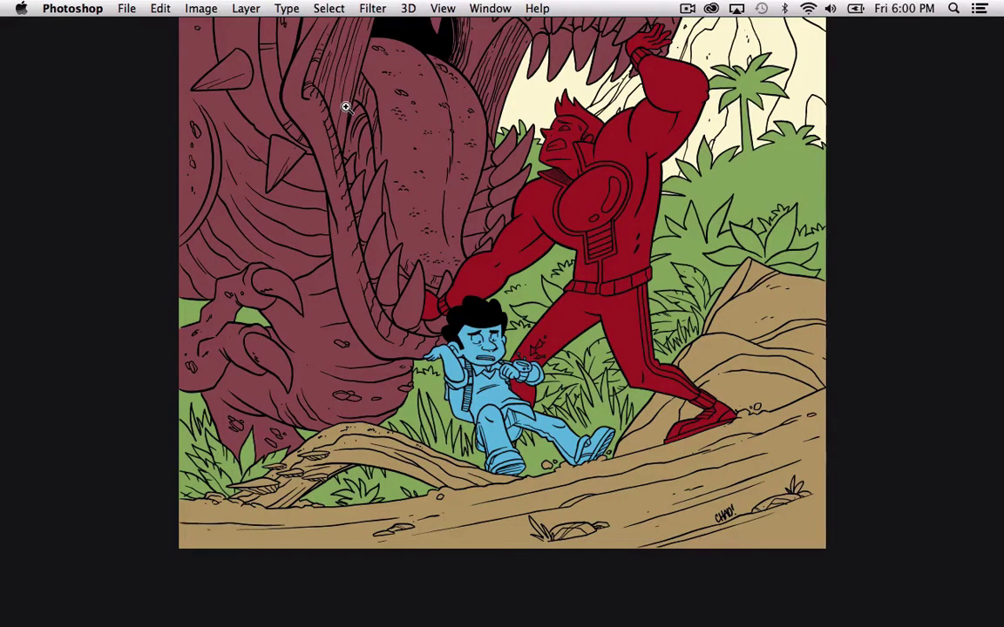
{"action": "left_click_drag", "start_coordinate": [719, 148], "coordinate": [685, 237]}
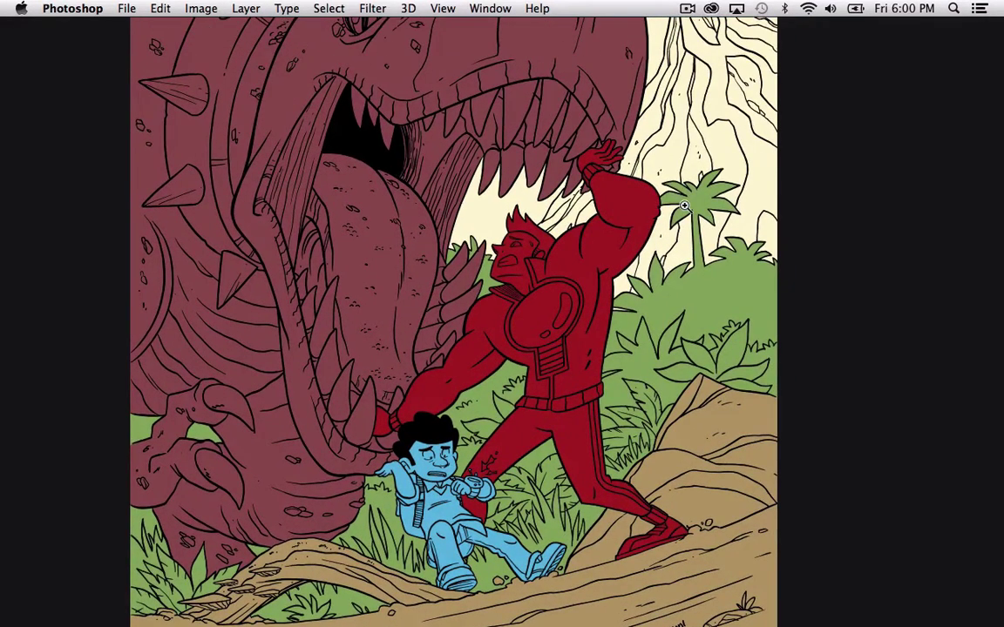
{"action": "key", "text": "f"}
{"action": "left_click_drag", "start_coordinate": [718, 367], "coordinate": [579, 352]}
{"action": "key", "text": "super+0"}
{"action": "key", "text": "f"}
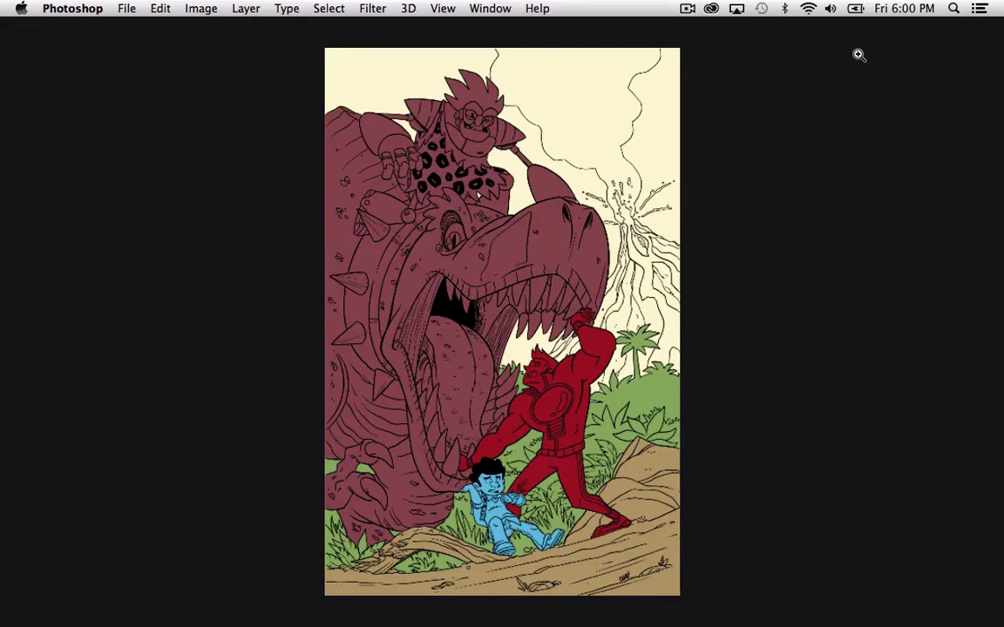
- Sample the light blue of the boy's wrist device near the spark marks as the foreground colour (H 207, S 48, B 91)
{"action": "left_click", "coordinate": [556, 513]}
{"action": "left_click", "coordinate": [534, 470]}
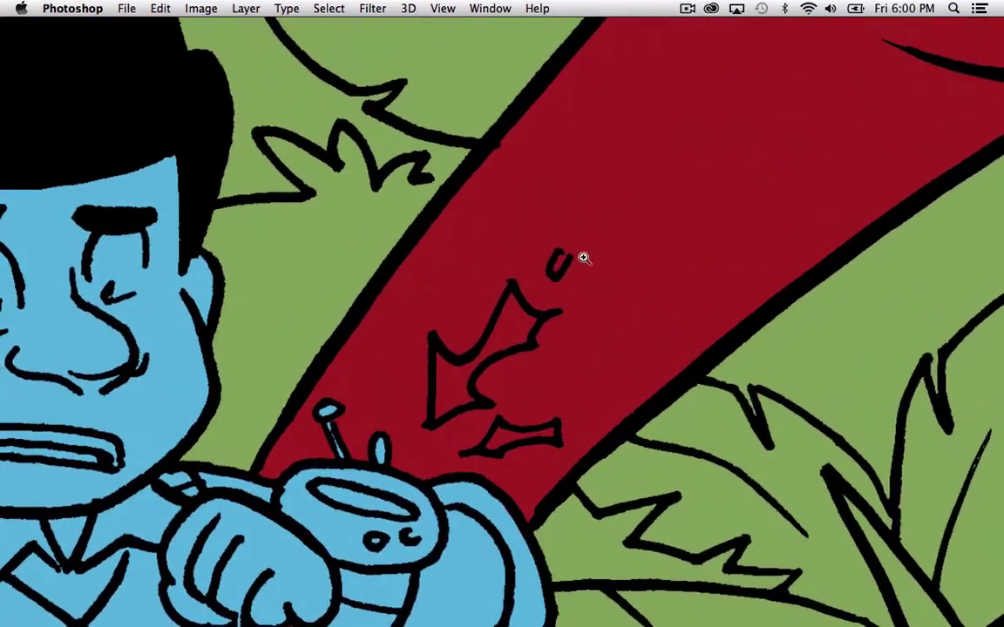
{"action": "key", "text": "Tab"}
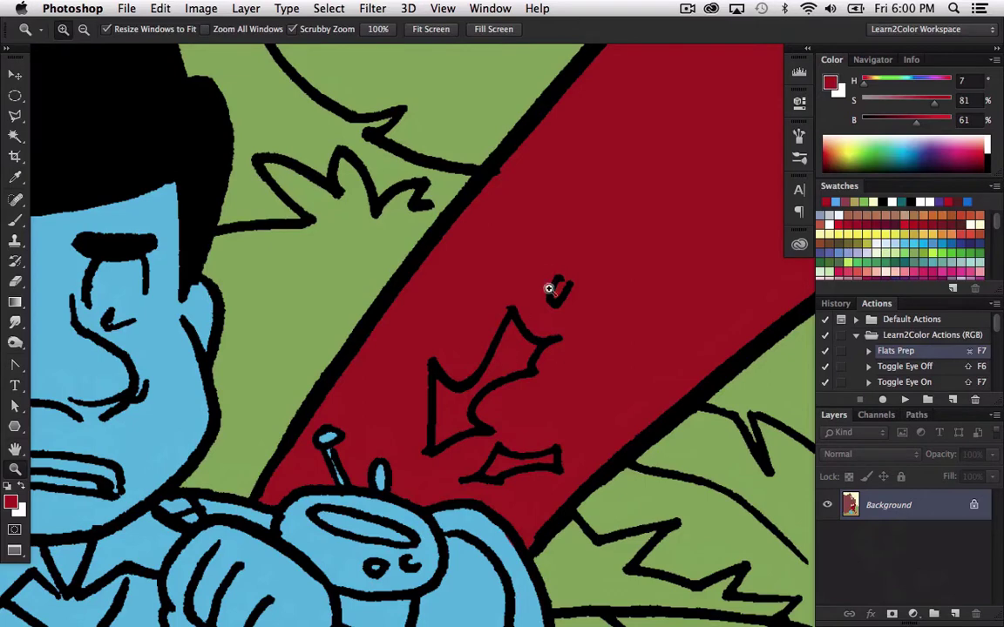
{"action": "key", "text": "i"}
{"action": "left_click", "coordinate": [374, 523]}
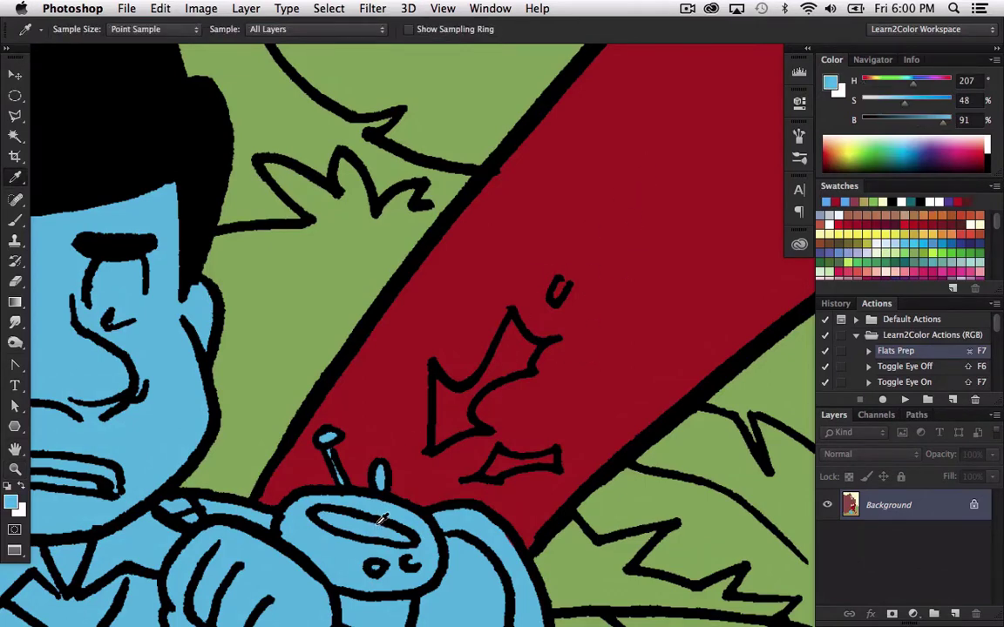
- Switch to the Pencil tool with the 5 px round preset at 100% hardness and enlarge its tip to 20 px
{"action": "key", "text": "b"}
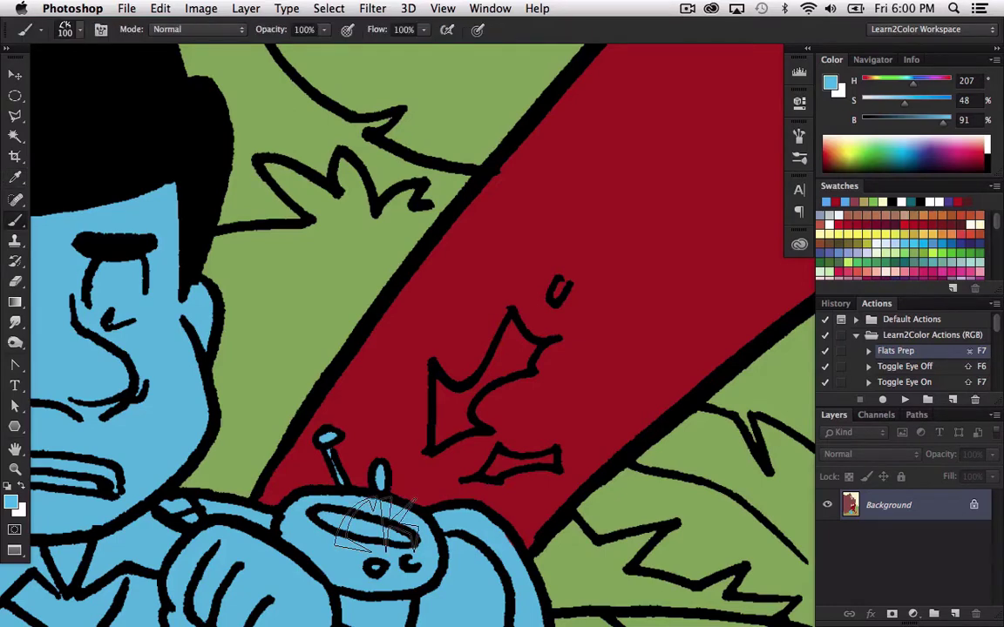
{"action": "key", "text": "shift+b"}
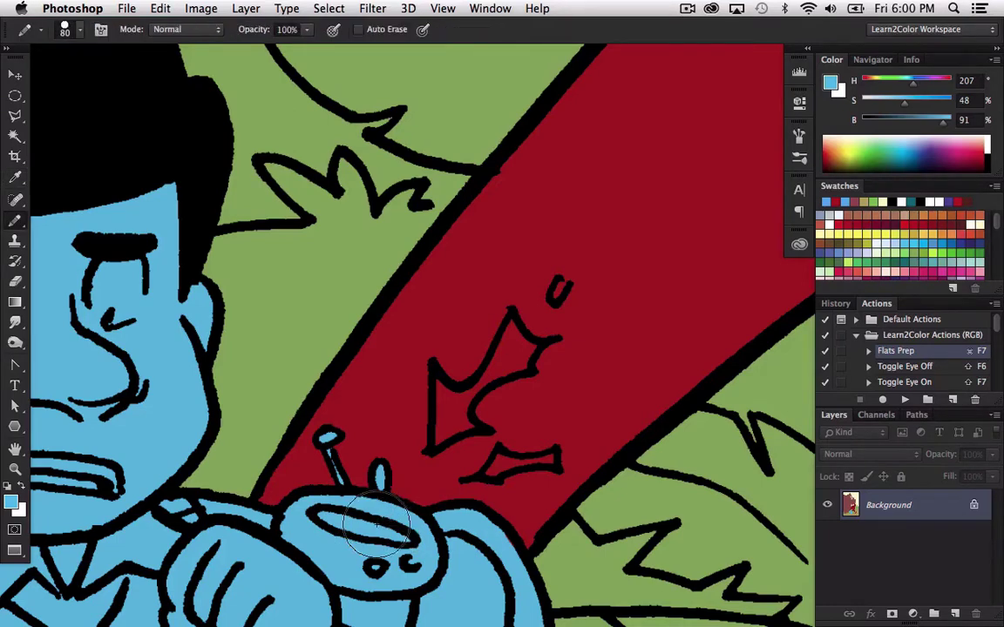
{"action": "left_click", "coordinate": [68, 31]}
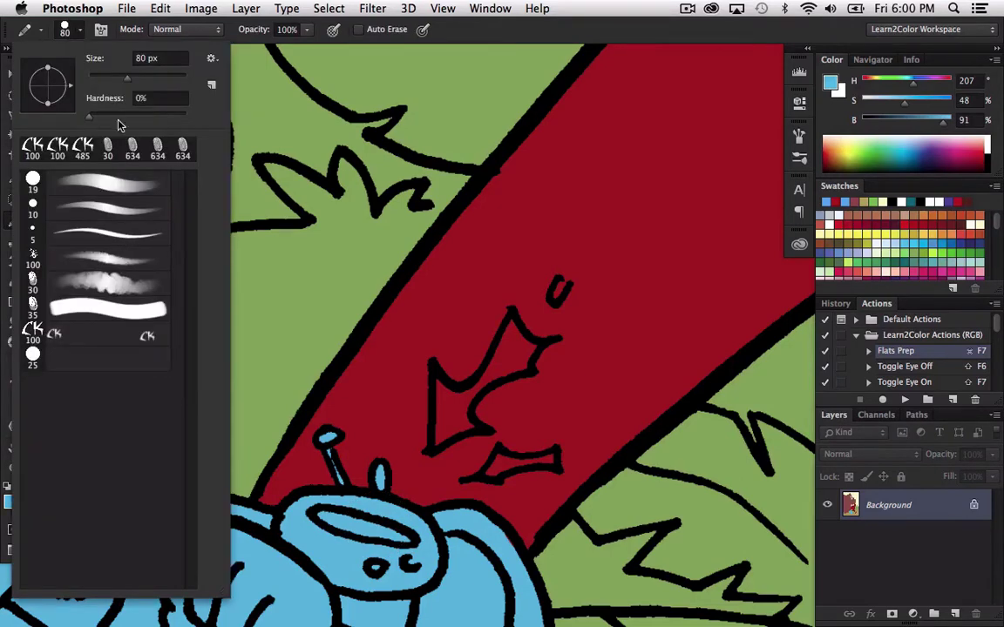
{"action": "left_click", "coordinate": [125, 236]}
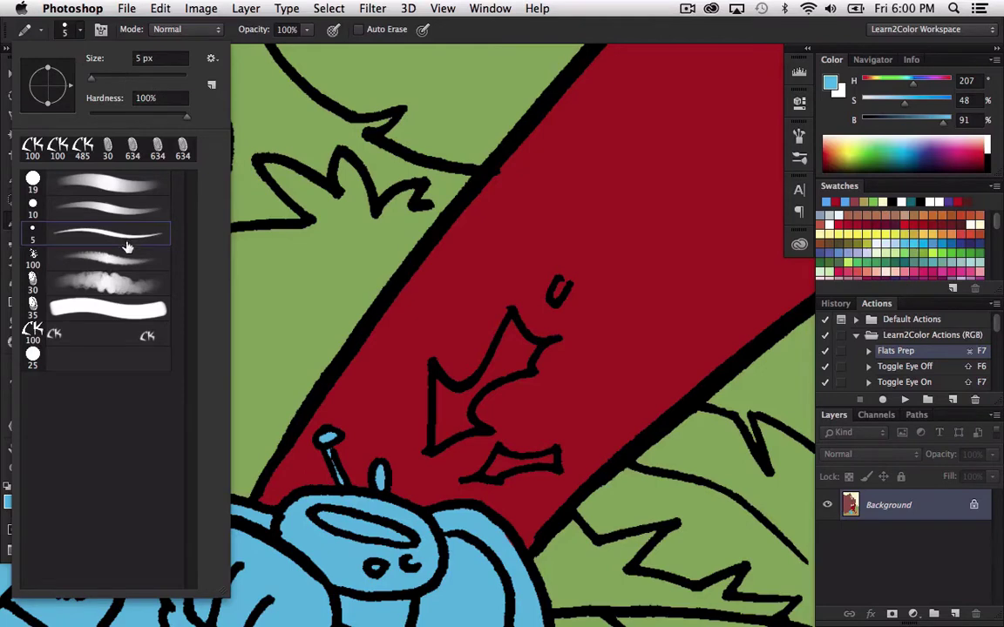
{"action": "left_click", "coordinate": [66, 31]}
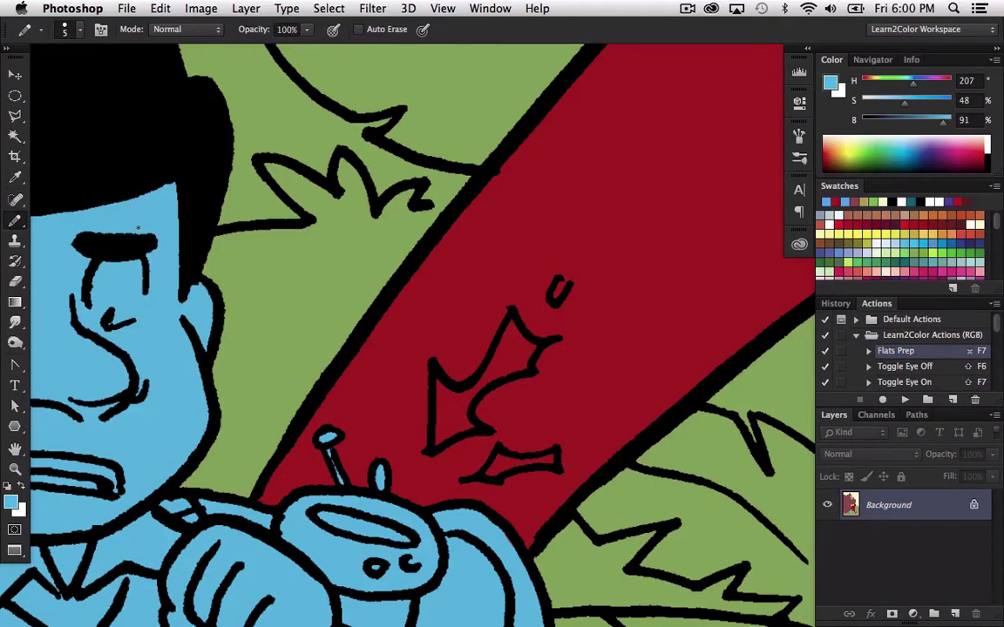
{"action": "key", "text": "bracketright"}
{"action": "key", "text": "bracketright"}
{"action": "key", "text": "bracketright"}
- Paint the three spark shapes above the boy's wrist device light blue with the pencil
{"action": "mouse_move", "coordinate": [528, 457]}
{"action": "left_mouse_down"}
{"action": "mouse_move", "coordinate": [493, 427]}
{"action": "mouse_move", "coordinate": [507, 402]}
{"action": "mouse_move", "coordinate": [450, 403]}
{"action": "mouse_move", "coordinate": [440, 422]}
{"action": "mouse_move", "coordinate": [453, 404]}
{"action": "mouse_move", "coordinate": [450, 419]}
{"action": "mouse_move", "coordinate": [458, 408]}
{"action": "mouse_move", "coordinate": [512, 400]}
{"action": "mouse_move", "coordinate": [480, 405]}
{"action": "left_mouse_up"}
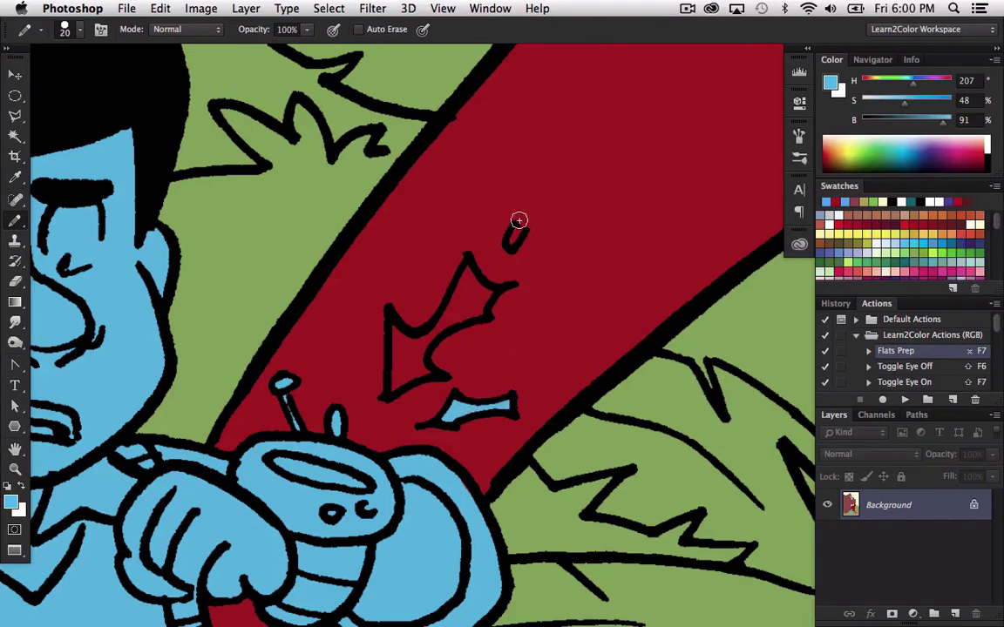
{"action": "left_click_drag", "start_coordinate": [519, 220], "coordinate": [506, 232]}
{"action": "mouse_move", "coordinate": [392, 327]}
{"action": "left_mouse_down"}
{"action": "mouse_move", "coordinate": [394, 387]}
{"action": "mouse_move", "coordinate": [396, 351]}
{"action": "mouse_move", "coordinate": [398, 378]}
{"action": "mouse_move", "coordinate": [431, 375]}
{"action": "mouse_move", "coordinate": [395, 385]}
{"action": "mouse_move", "coordinate": [410, 343]}
{"action": "mouse_move", "coordinate": [414, 360]}
{"action": "mouse_move", "coordinate": [467, 270]}
{"action": "mouse_move", "coordinate": [419, 345]}
{"action": "mouse_move", "coordinate": [474, 282]}
{"action": "mouse_move", "coordinate": [452, 320]}
{"action": "mouse_move", "coordinate": [476, 308]}
{"action": "left_mouse_up"}
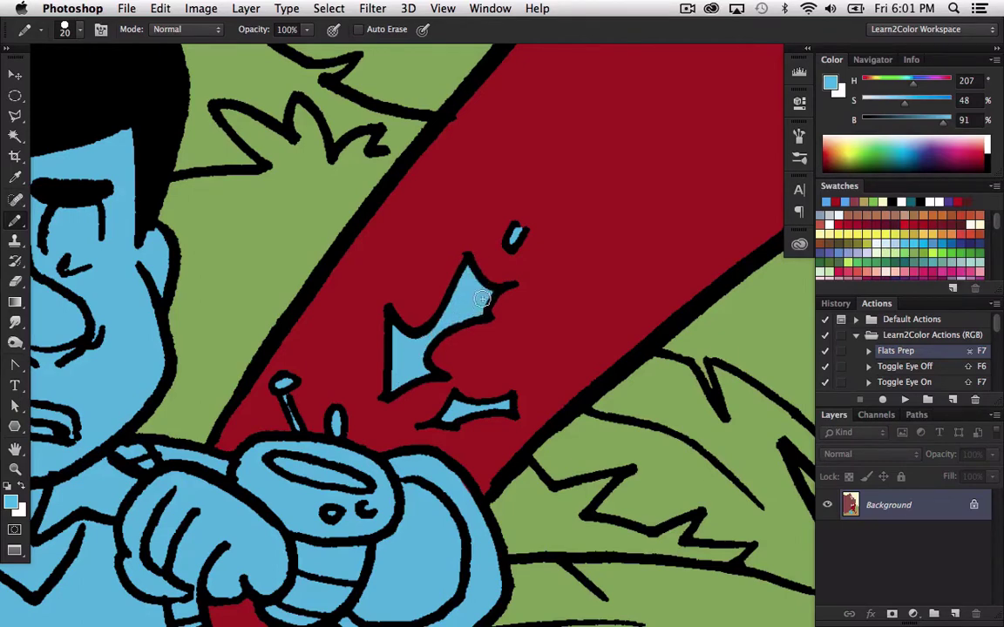
{"action": "left_click_drag", "start_coordinate": [397, 337], "coordinate": [398, 367]}
{"action": "left_click", "coordinate": [515, 236]}
- Examine the recoloured spark marks and the two human characters at a wider view
{"action": "key", "text": "z"}
{"action": "left_click", "coordinate": [538, 376], "text": "alt"}
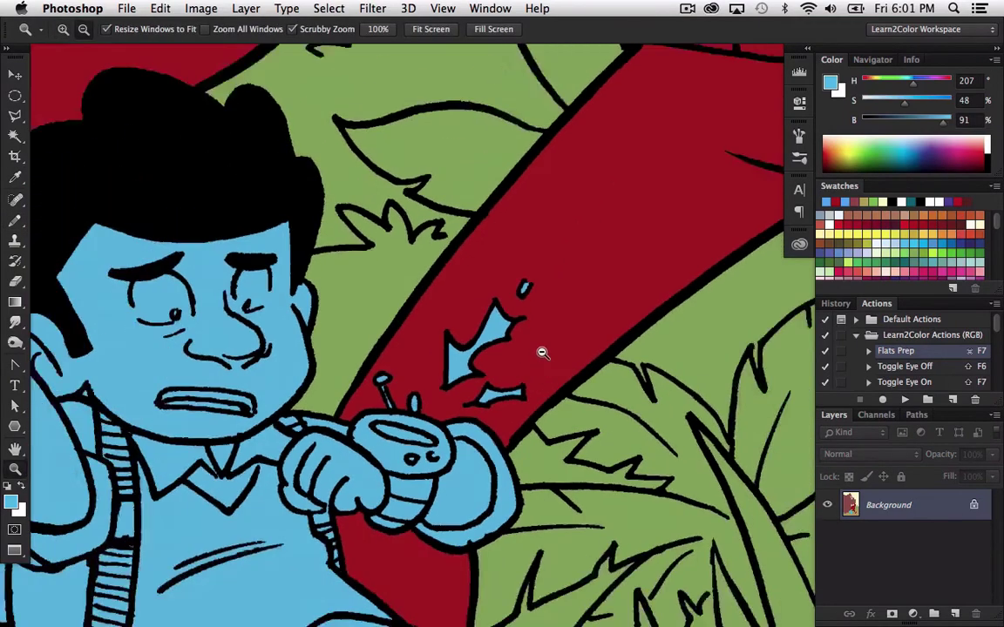
{"action": "left_click", "coordinate": [542, 353], "text": "alt"}
{"action": "left_click_drag", "start_coordinate": [653, 402], "coordinate": [538, 404]}
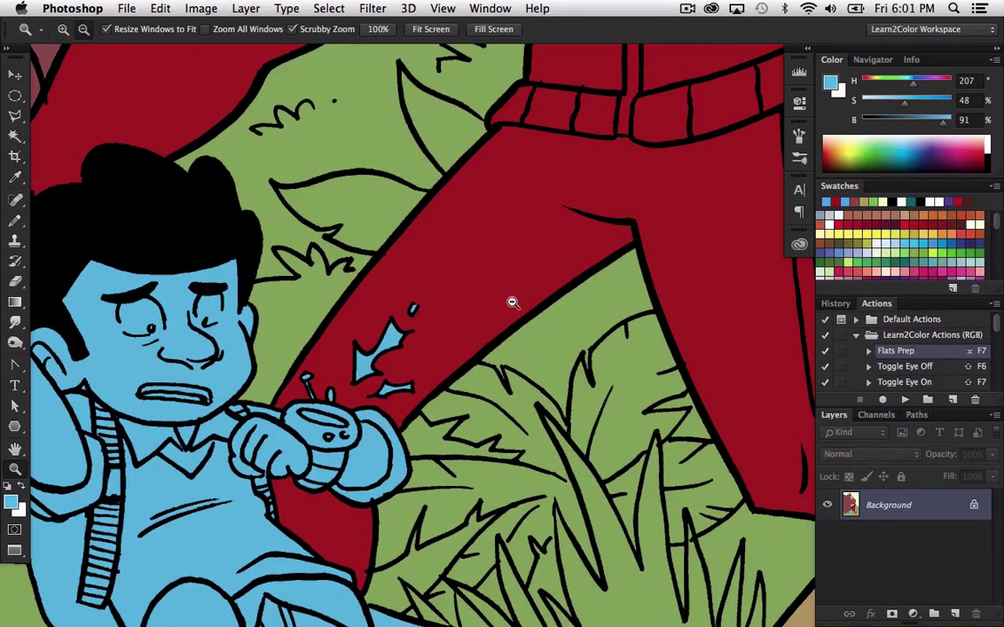
{"action": "left_click", "coordinate": [513, 303], "text": "alt"}
{"action": "left_click", "coordinate": [512, 325], "text": "alt"}
{"action": "left_click", "coordinate": [512, 325], "text": "alt"}
{"action": "left_click_drag", "start_coordinate": [684, 100], "coordinate": [626, 190]}
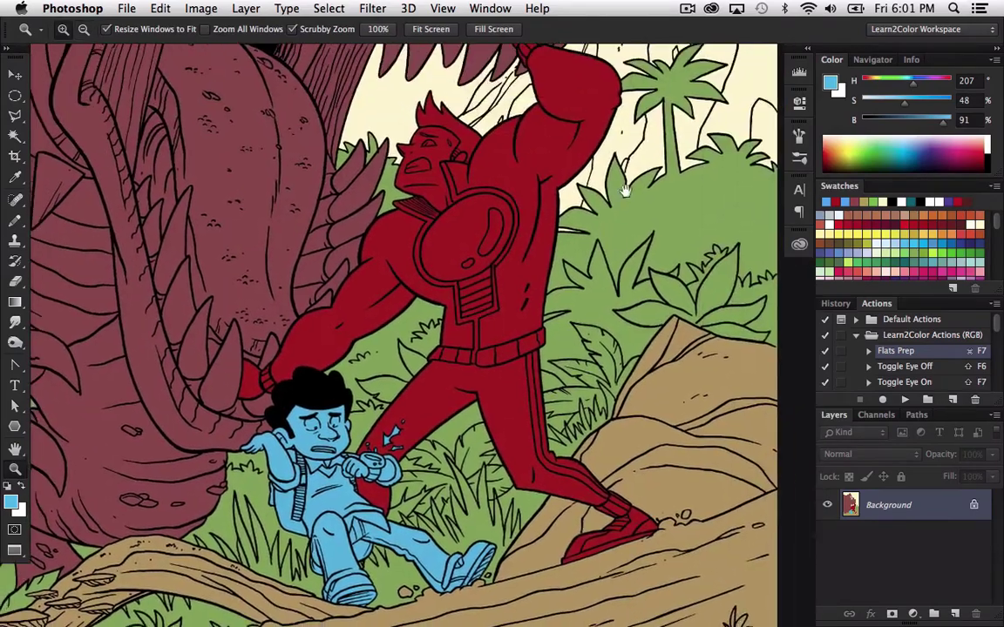
- Select all the cream background areas with the Magic Wand, Contiguous off, and copy them to a new layer
{"action": "left_click", "coordinate": [624, 365], "text": "alt"}
{"action": "left_click", "coordinate": [634, 365], "text": "alt"}
{"action": "left_click", "coordinate": [638, 366], "text": "alt"}
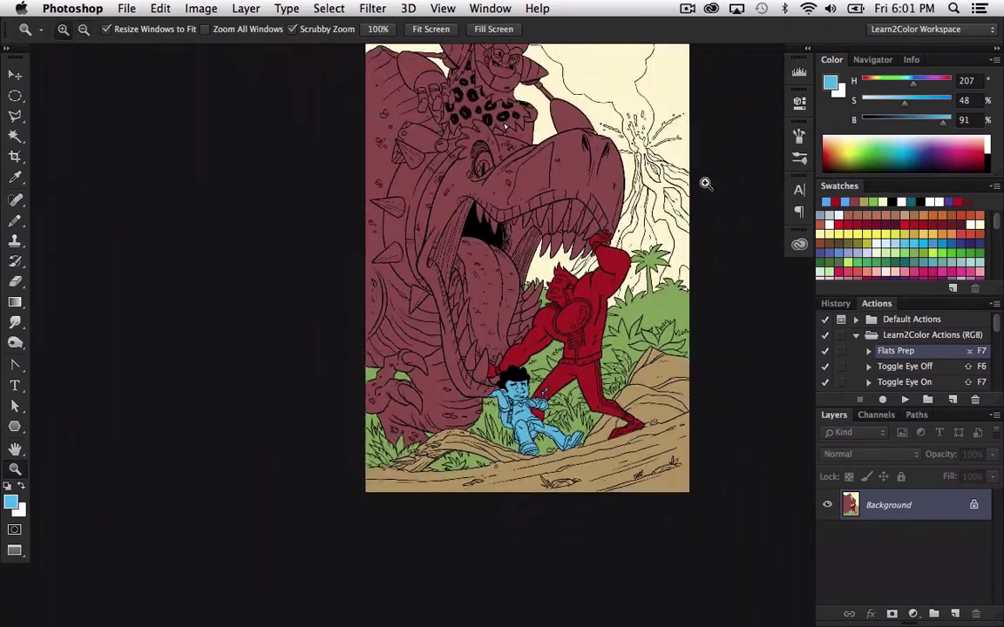
{"action": "left_click_drag", "start_coordinate": [671, 380], "coordinate": [596, 405]}
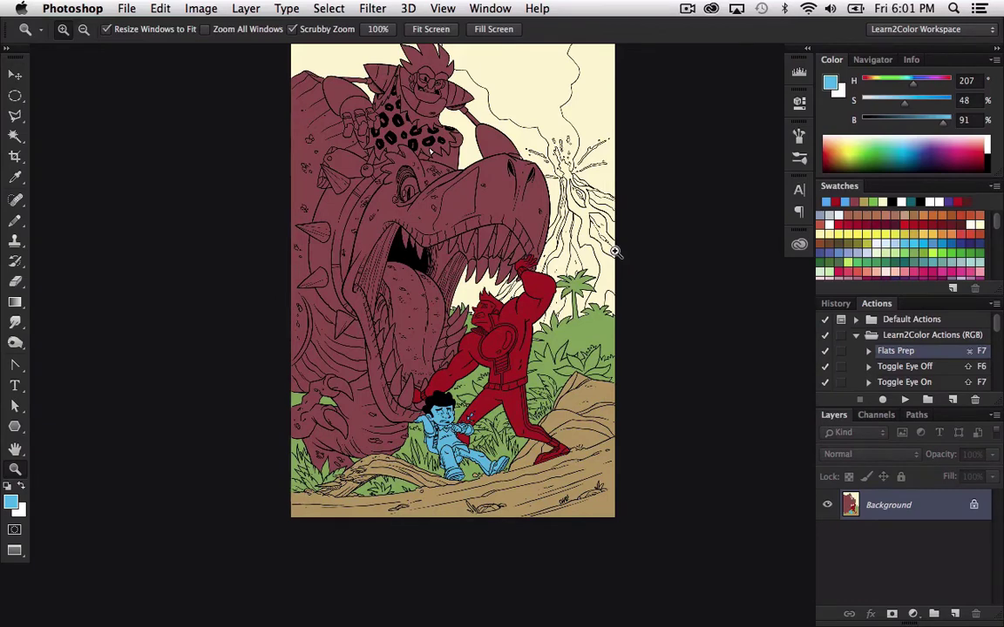
{"action": "key", "text": "w"}
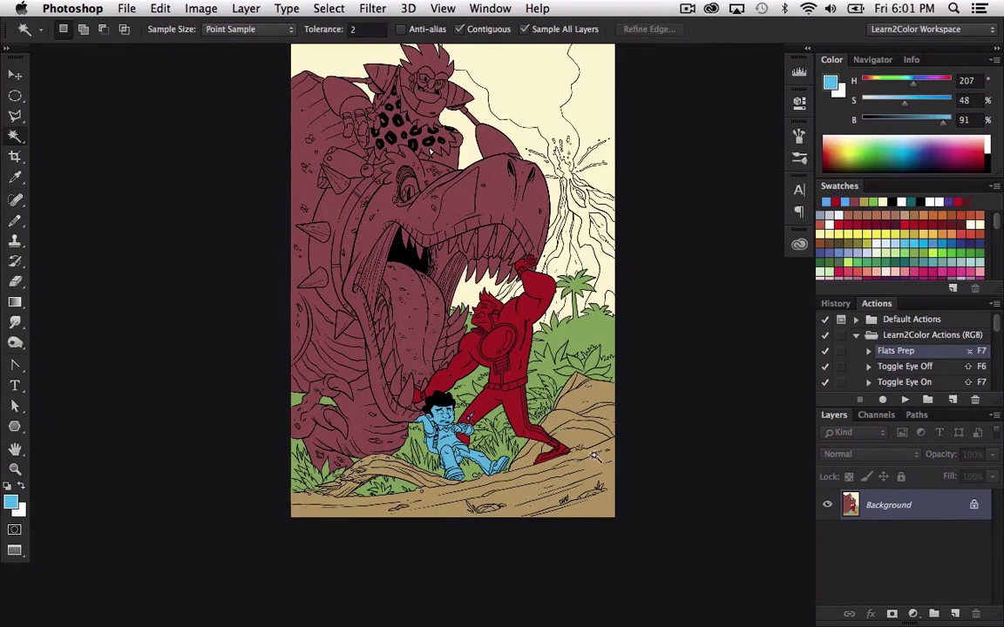
{"action": "scroll", "coordinate": [602, 106], "scroll_direction": "up", "scroll_amount": 3}
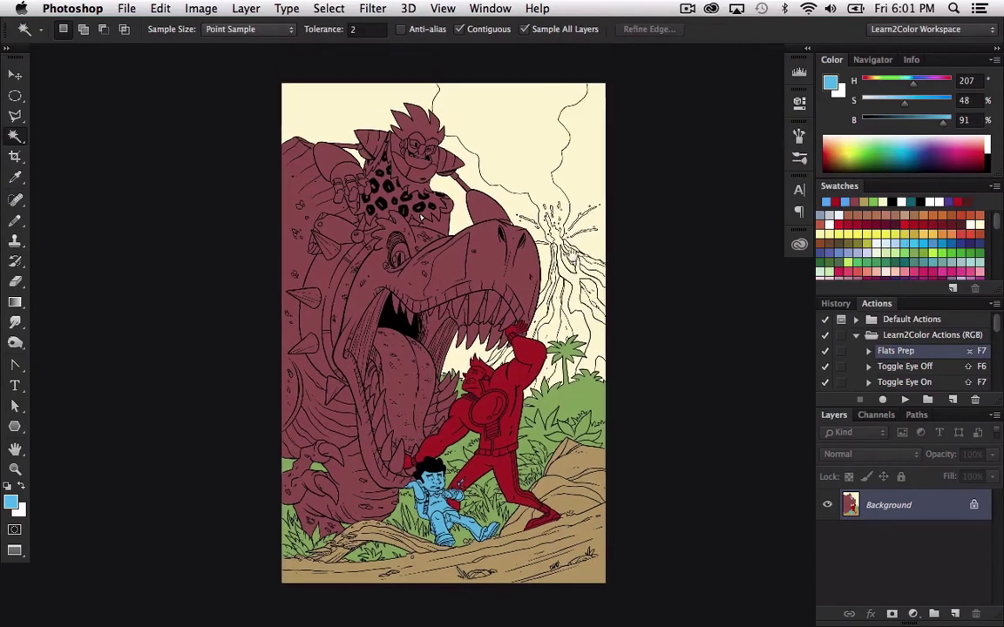
{"action": "left_click", "coordinate": [533, 237]}
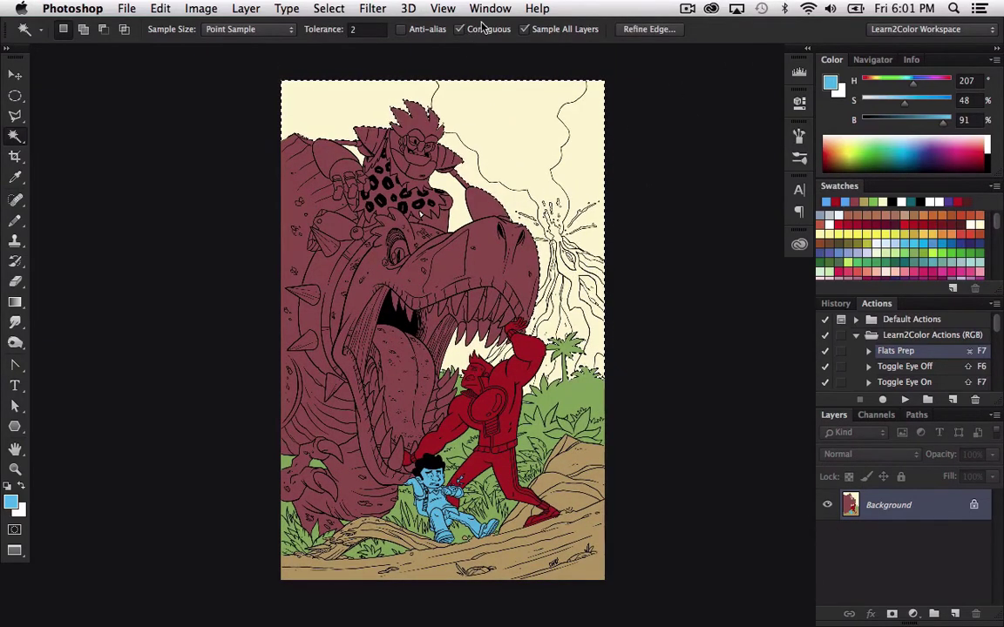
{"action": "key", "text": "super+d"}
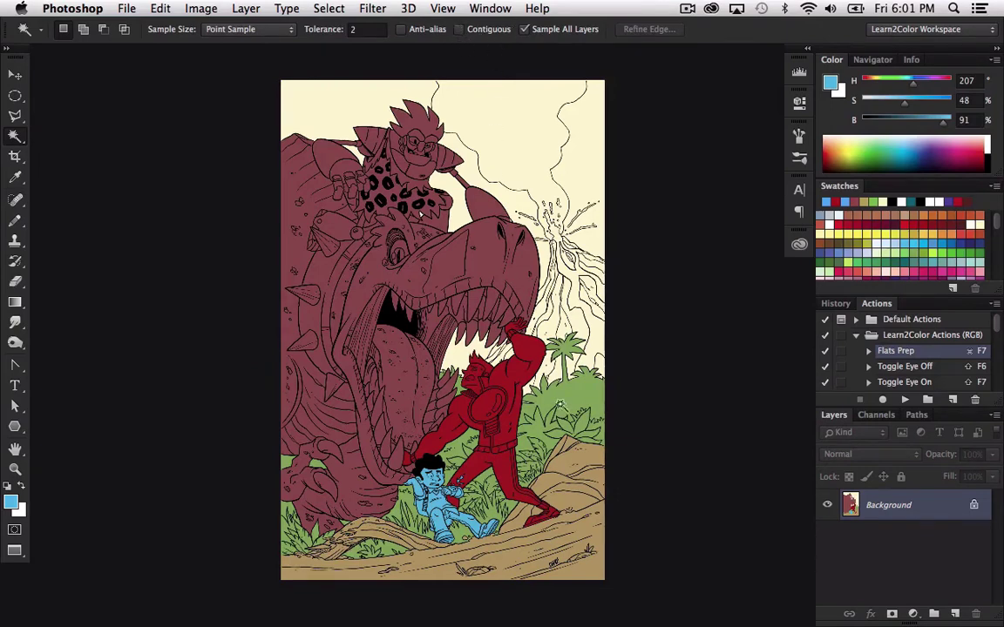
{"action": "left_click", "coordinate": [586, 244]}
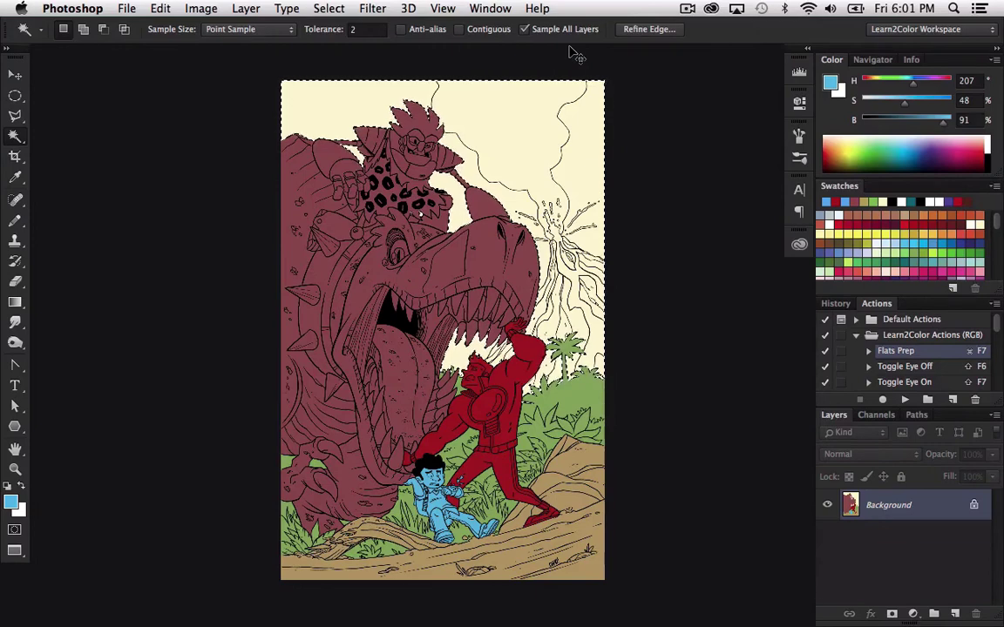
{"action": "key", "text": "super+j"}
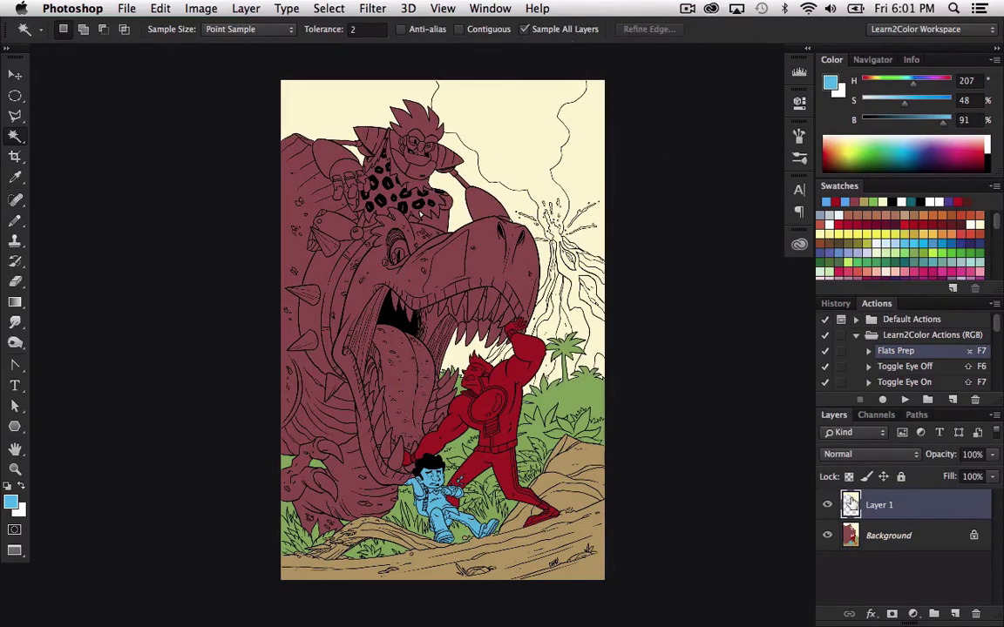
- Lock the transparent pixels of the new cream background layer and leave nothing selected
{"action": "key", "text": "super+shift+d"}
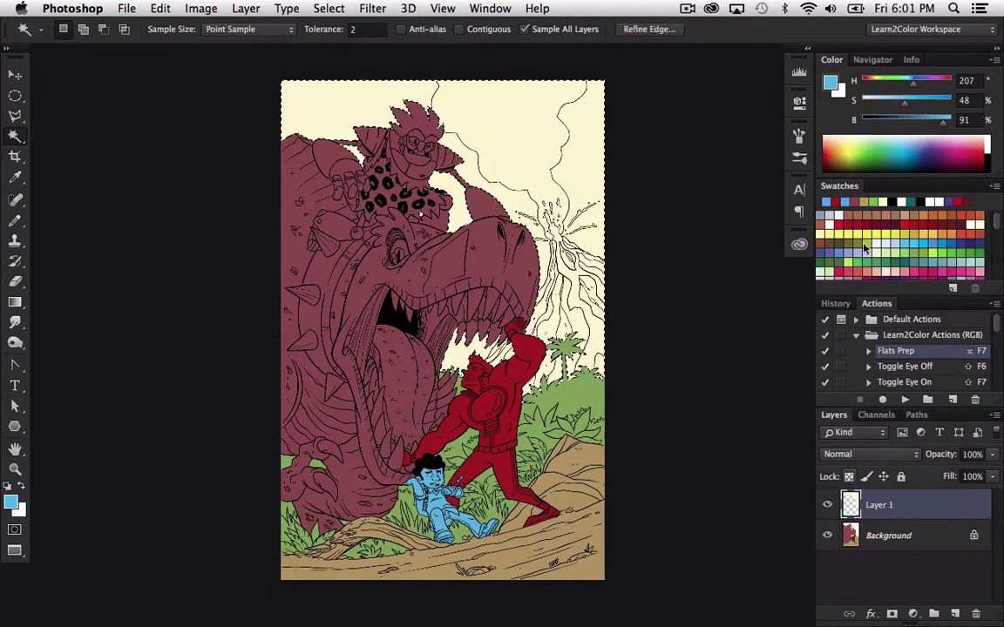
{"action": "key", "text": "super+d"}
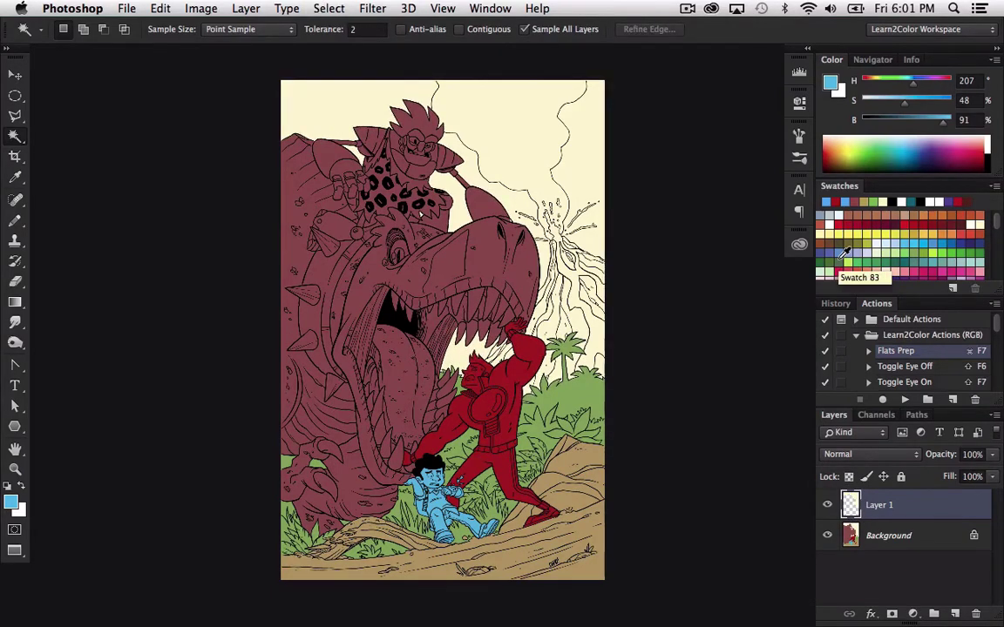
{"action": "key", "text": "slash"}
- Begin a Polygonal Lasso outline at the red hero's head, following the slope line up across the dinosaur's snout
{"action": "key", "text": "z"}
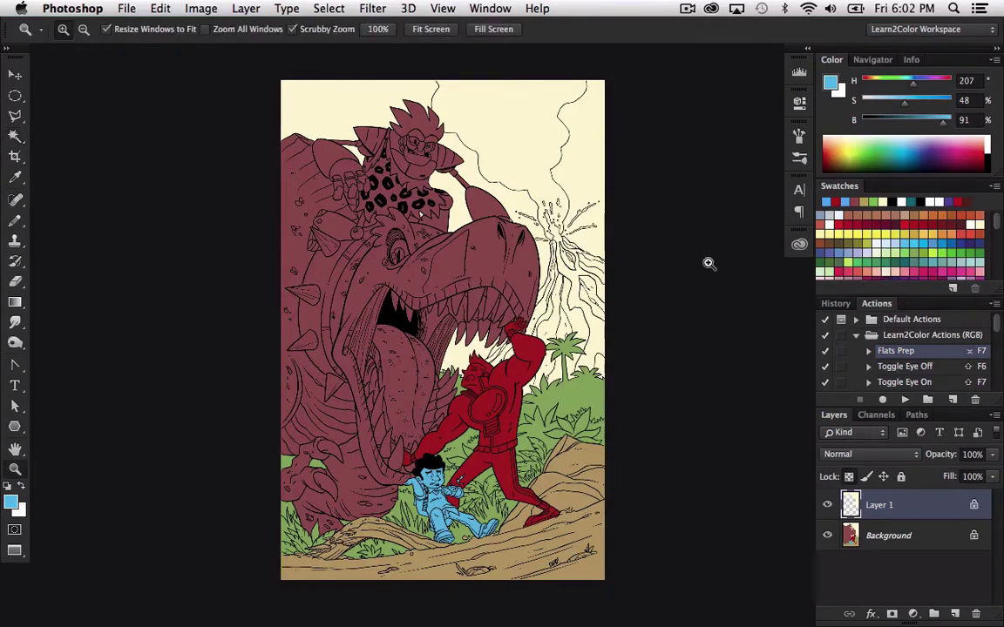
{"action": "left_click", "coordinate": [533, 385]}
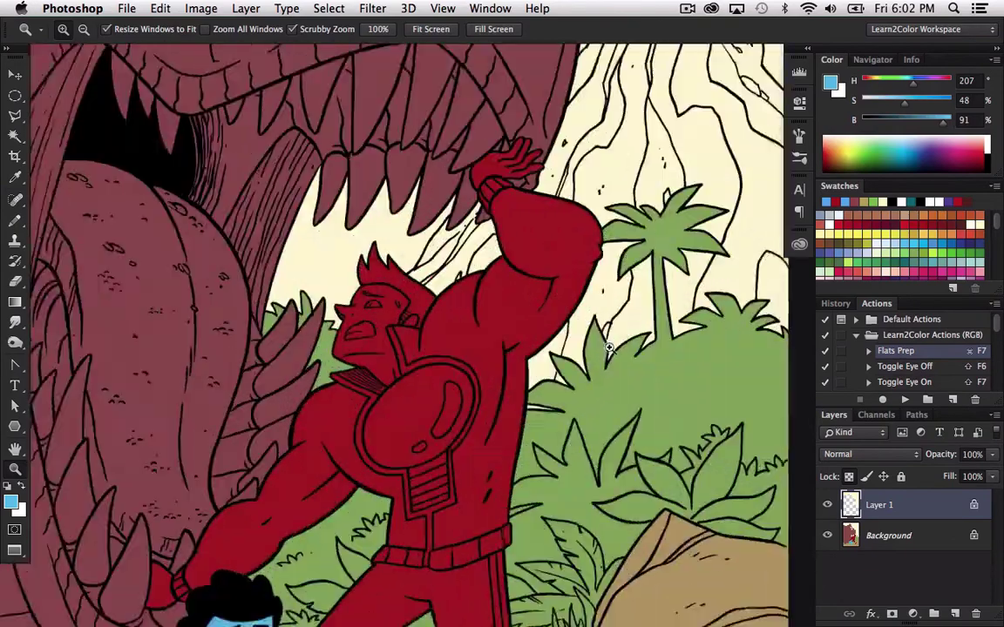
{"action": "left_click", "coordinate": [484, 249]}
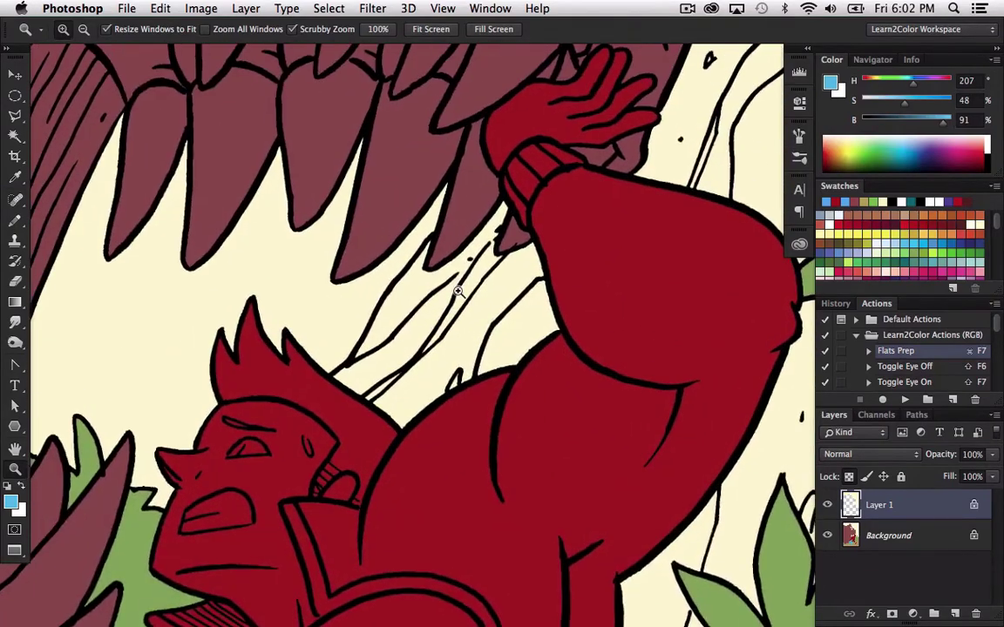
{"action": "key", "text": "l"}
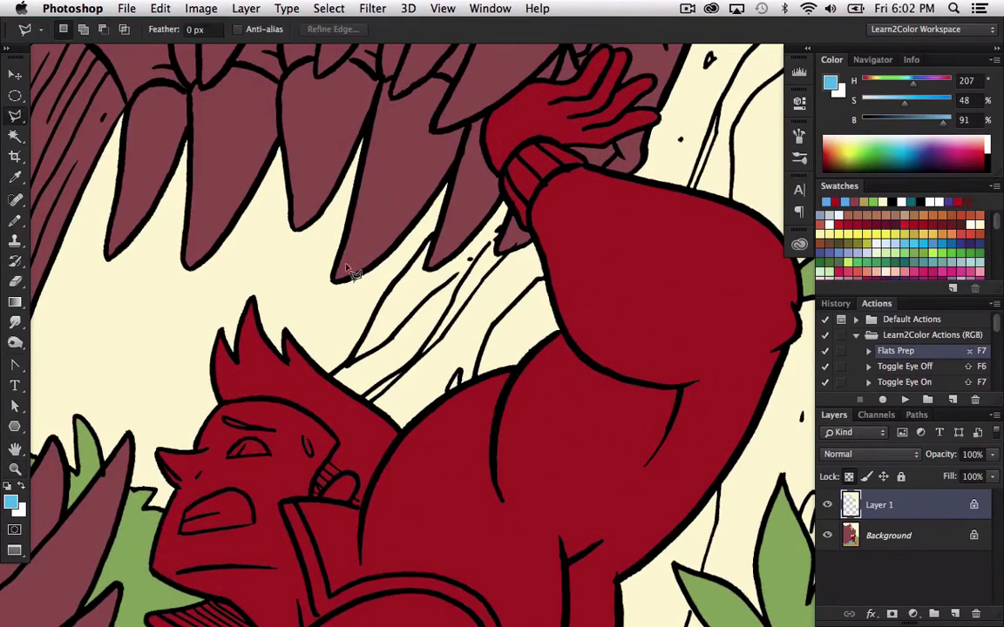
{"action": "left_click", "coordinate": [299, 420]}
{"action": "left_click", "coordinate": [333, 375]}
{"action": "left_click", "coordinate": [351, 360]}
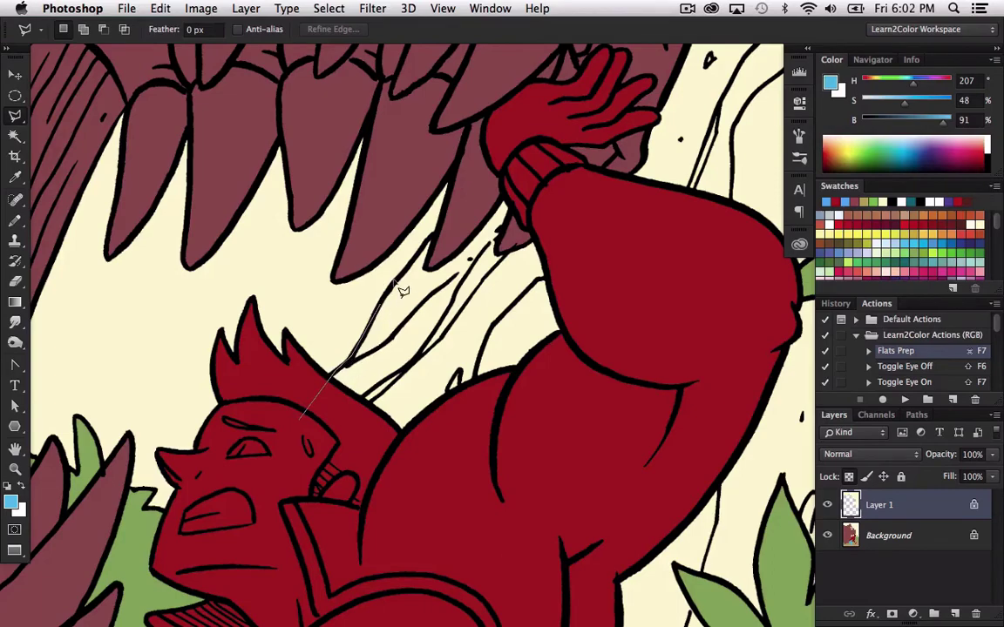
{"action": "left_click", "coordinate": [392, 285]}
{"action": "left_click_drag", "start_coordinate": [558, 132], "coordinate": [384, 370]}
{"action": "left_click_drag", "start_coordinate": [489, 177], "coordinate": [341, 408]}
{"action": "left_click", "coordinate": [336, 425]}
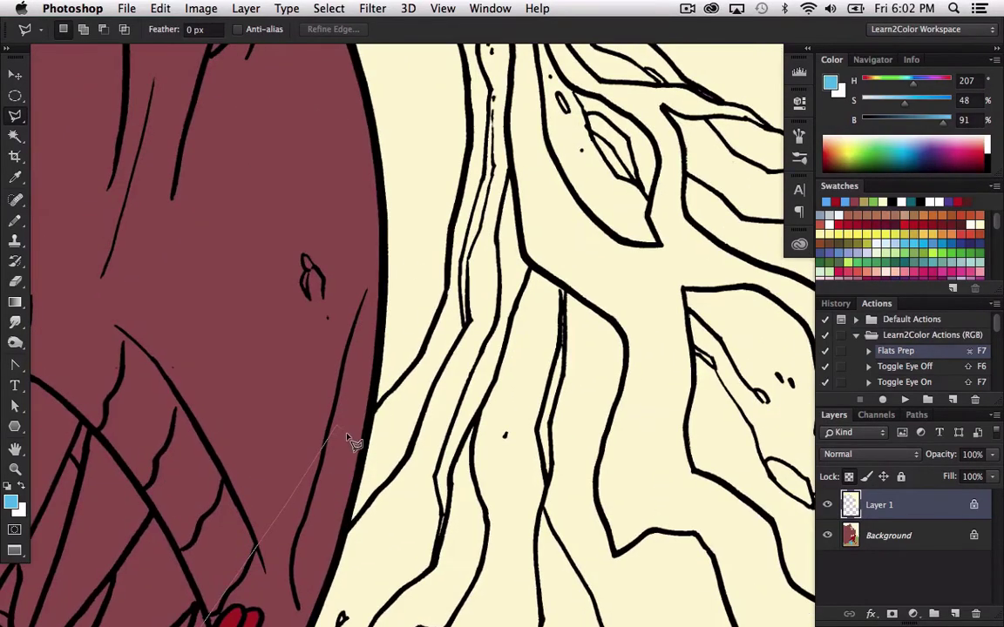
- Continue the lasso outline up the volcano's left slope to the crater and along the smoke's lower left edge
{"action": "left_click", "coordinate": [347, 433]}
{"action": "left_click", "coordinate": [401, 384]}
{"action": "left_click", "coordinate": [422, 353]}
{"action": "left_click", "coordinate": [445, 297]}
{"action": "left_click_drag", "start_coordinate": [461, 266], "coordinate": [466, 244]}
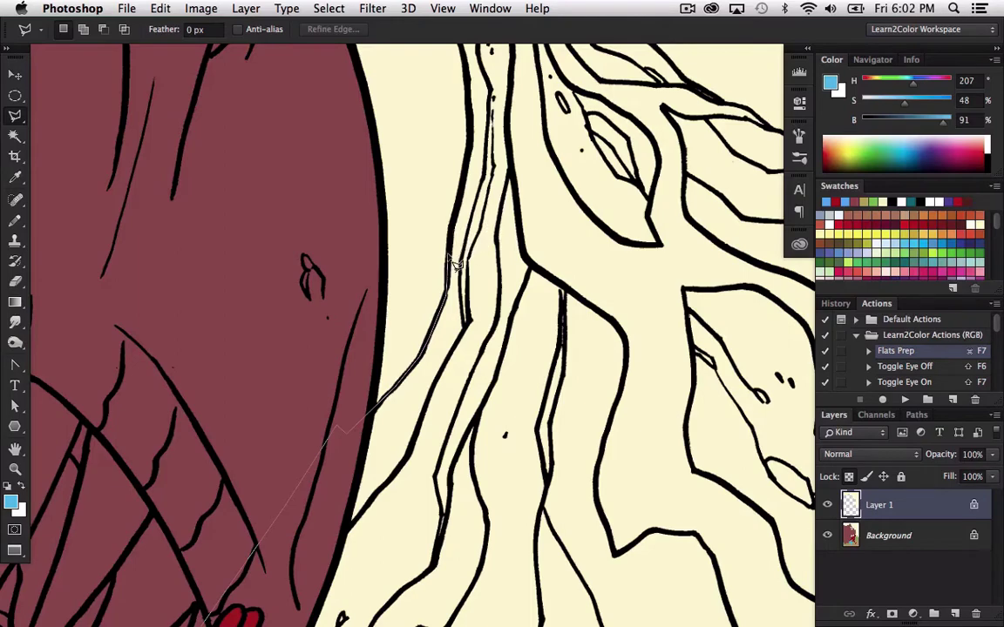
{"action": "left_click", "coordinate": [449, 247]}
{"action": "mouse_move", "coordinate": [446, 230]}
{"action": "left_mouse_down"}
{"action": "mouse_move", "coordinate": [396, 351]}
{"action": "mouse_move", "coordinate": [395, 318]}
{"action": "mouse_move", "coordinate": [404, 335]}
{"action": "mouse_move", "coordinate": [413, 294]}
{"action": "mouse_move", "coordinate": [401, 215]}
{"action": "mouse_move", "coordinate": [411, 261]}
{"action": "mouse_move", "coordinate": [410, 182]}
{"action": "mouse_move", "coordinate": [405, 357]}
{"action": "mouse_move", "coordinate": [397, 302]}
{"action": "mouse_move", "coordinate": [395, 367]}
{"action": "mouse_move", "coordinate": [362, 348]}
{"action": "mouse_move", "coordinate": [351, 290]}
{"action": "mouse_move", "coordinate": [310, 226]}
{"action": "mouse_move", "coordinate": [307, 121]}
{"action": "left_mouse_up"}
{"action": "left_click_drag", "start_coordinate": [307, 121], "coordinate": [380, 277]}
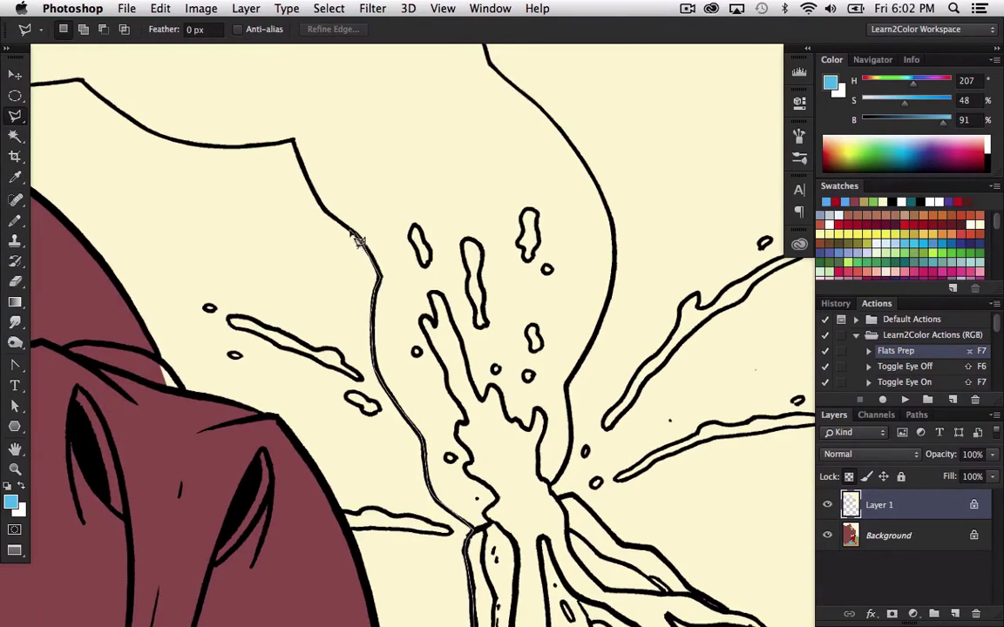
- Extend the lasso outline around the rest of the smoke cloud and back down to the crater's right rim
{"action": "left_click_drag", "start_coordinate": [358, 241], "coordinate": [321, 204]}
{"action": "mouse_move", "coordinate": [293, 131]}
{"action": "left_mouse_down"}
{"action": "mouse_move", "coordinate": [250, 135]}
{"action": "mouse_move", "coordinate": [254, 150]}
{"action": "mouse_move", "coordinate": [188, 144]}
{"action": "mouse_move", "coordinate": [381, 246]}
{"action": "mouse_move", "coordinate": [502, 328]}
{"action": "mouse_move", "coordinate": [356, 237]}
{"action": "mouse_move", "coordinate": [280, 247]}
{"action": "mouse_move", "coordinate": [279, 133]}
{"action": "mouse_move", "coordinate": [223, 185]}
{"action": "mouse_move", "coordinate": [266, 234]}
{"action": "mouse_move", "coordinate": [222, 195]}
{"action": "left_mouse_up"}
{"action": "left_click", "coordinate": [210, 174]}
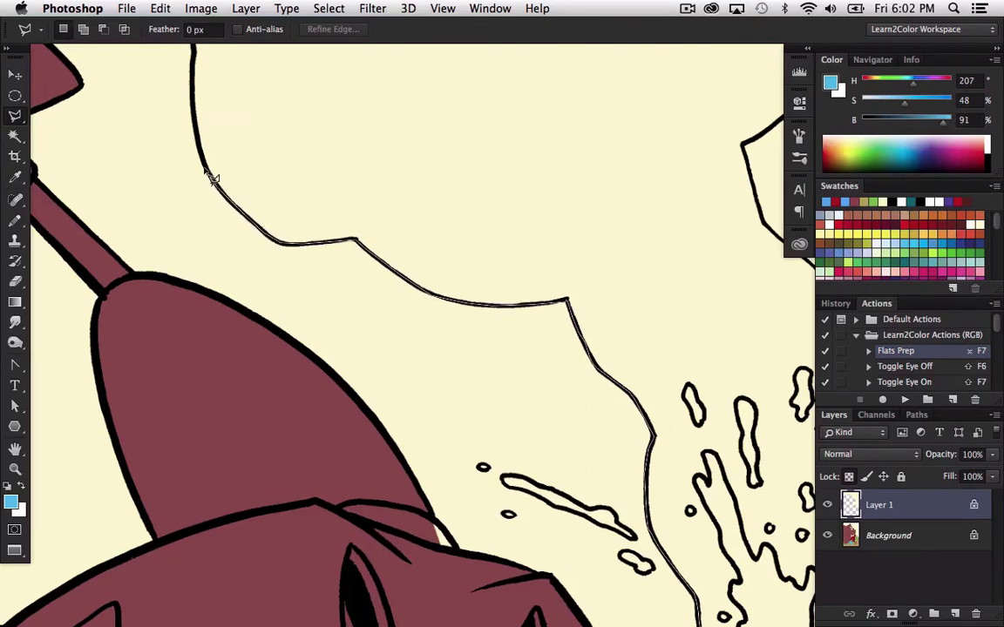
{"action": "mouse_move", "coordinate": [195, 146]}
{"action": "left_mouse_down"}
{"action": "mouse_move", "coordinate": [306, 392]}
{"action": "mouse_move", "coordinate": [302, 285]}
{"action": "mouse_move", "coordinate": [290, 262]}
{"action": "mouse_move", "coordinate": [171, 195]}
{"action": "mouse_move", "coordinate": [199, 209]}
{"action": "mouse_move", "coordinate": [129, 118]}
{"action": "mouse_move", "coordinate": [125, 132]}
{"action": "mouse_move", "coordinate": [298, 274]}
{"action": "mouse_move", "coordinate": [351, 302]}
{"action": "mouse_move", "coordinate": [342, 267]}
{"action": "mouse_move", "coordinate": [358, 307]}
{"action": "mouse_move", "coordinate": [392, 319]}
{"action": "mouse_move", "coordinate": [223, 308]}
{"action": "mouse_move", "coordinate": [185, 117]}
{"action": "mouse_move", "coordinate": [213, 175]}
{"action": "mouse_move", "coordinate": [205, 114]}
{"action": "mouse_move", "coordinate": [229, 380]}
{"action": "mouse_move", "coordinate": [284, 284]}
{"action": "mouse_move", "coordinate": [249, 213]}
{"action": "mouse_move", "coordinate": [520, 161]}
{"action": "mouse_move", "coordinate": [271, 233]}
{"action": "mouse_move", "coordinate": [533, 196]}
{"action": "mouse_move", "coordinate": [442, 338]}
{"action": "mouse_move", "coordinate": [451, 332]}
{"action": "mouse_move", "coordinate": [455, 358]}
{"action": "mouse_move", "coordinate": [441, 320]}
{"action": "mouse_move", "coordinate": [449, 224]}
{"action": "mouse_move", "coordinate": [459, 231]}
{"action": "mouse_move", "coordinate": [437, 267]}
{"action": "mouse_move", "coordinate": [444, 259]}
{"action": "mouse_move", "coordinate": [401, 303]}
{"action": "mouse_move", "coordinate": [417, 291]}
{"action": "mouse_move", "coordinate": [372, 325]}
{"action": "mouse_move", "coordinate": [298, 342]}
{"action": "mouse_move", "coordinate": [267, 372]}
{"action": "mouse_move", "coordinate": [238, 442]}
{"action": "mouse_move", "coordinate": [247, 518]}
{"action": "mouse_move", "coordinate": [272, 227]}
{"action": "mouse_move", "coordinate": [266, 188]}
{"action": "mouse_move", "coordinate": [295, 237]}
{"action": "mouse_move", "coordinate": [340, 278]}
{"action": "mouse_move", "coordinate": [345, 323]}
{"action": "mouse_move", "coordinate": [274, 420]}
{"action": "mouse_move", "coordinate": [305, 206]}
{"action": "mouse_move", "coordinate": [291, 274]}
{"action": "mouse_move", "coordinate": [218, 336]}
{"action": "mouse_move", "coordinate": [256, 312]}
{"action": "mouse_move", "coordinate": [220, 336]}
{"action": "mouse_move", "coordinate": [236, 410]}
{"action": "mouse_move", "coordinate": [264, 216]}
{"action": "left_mouse_up"}
{"action": "mouse_move", "coordinate": [234, 229]}
{"action": "left_mouse_down"}
{"action": "mouse_move", "coordinate": [300, 291]}
{"action": "mouse_move", "coordinate": [330, 352]}
{"action": "mouse_move", "coordinate": [326, 334]}
{"action": "mouse_move", "coordinate": [341, 403]}
{"action": "mouse_move", "coordinate": [333, 463]}
{"action": "mouse_move", "coordinate": [340, 309]}
{"action": "mouse_move", "coordinate": [360, 218]}
{"action": "mouse_move", "coordinate": [311, 325]}
{"action": "mouse_move", "coordinate": [314, 391]}
{"action": "mouse_move", "coordinate": [295, 435]}
{"action": "mouse_move", "coordinate": [317, 407]}
{"action": "mouse_move", "coordinate": [300, 446]}
{"action": "mouse_move", "coordinate": [335, 460]}
{"action": "left_mouse_up"}
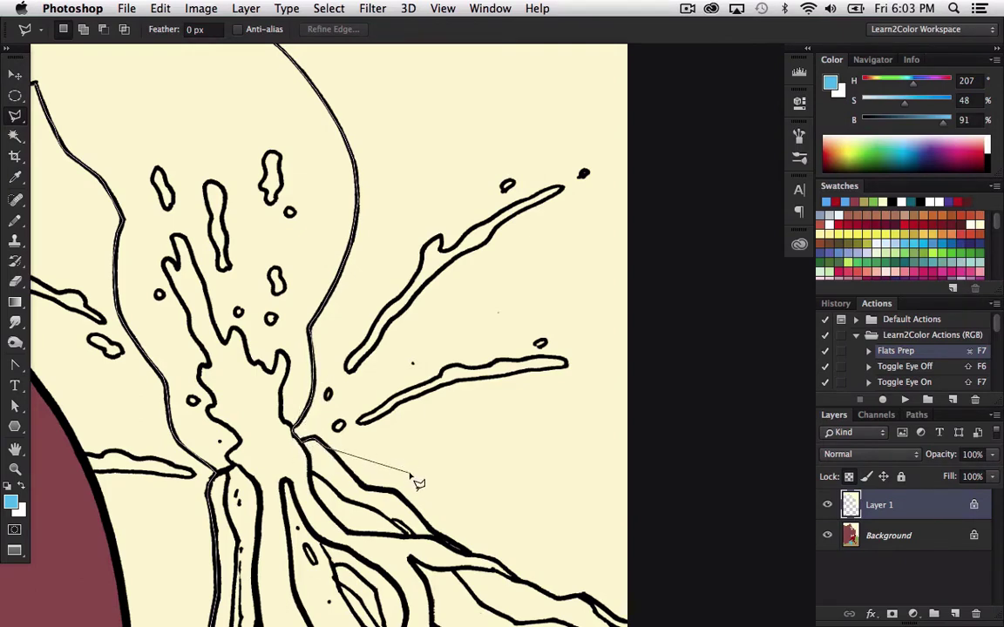
- Trace the lasso outline down the volcano's right slope to the edge of the artwork
{"action": "left_click", "coordinate": [351, 474]}
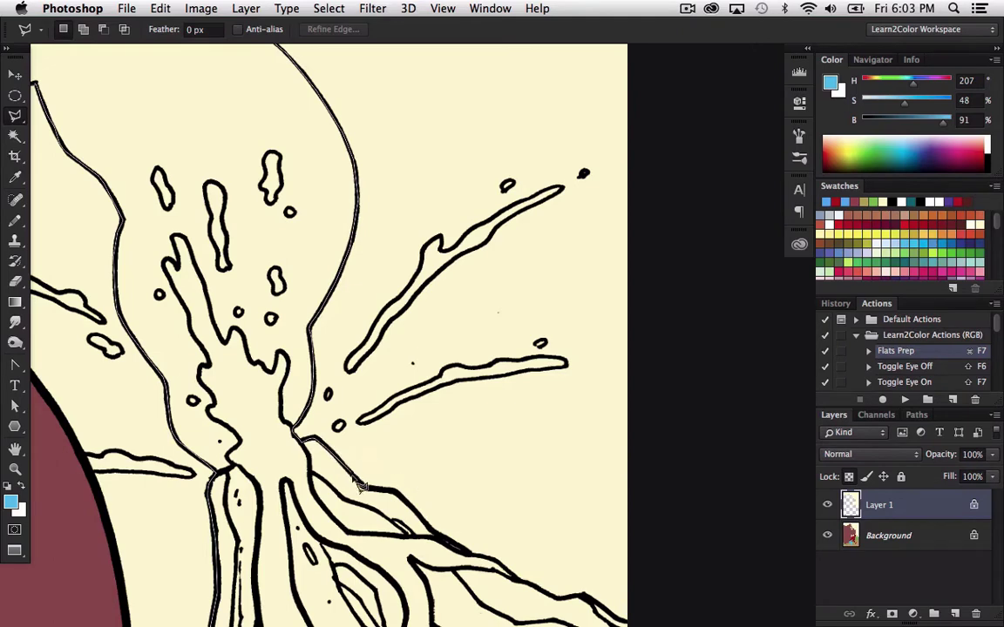
{"action": "left_click", "coordinate": [363, 487]}
{"action": "left_click", "coordinate": [376, 489]}
{"action": "left_click", "coordinate": [395, 493]}
{"action": "key", "text": "space"}
{"action": "left_click_drag", "start_coordinate": [440, 560], "coordinate": [370, 373]}
{"action": "left_click", "coordinate": [367, 346]}
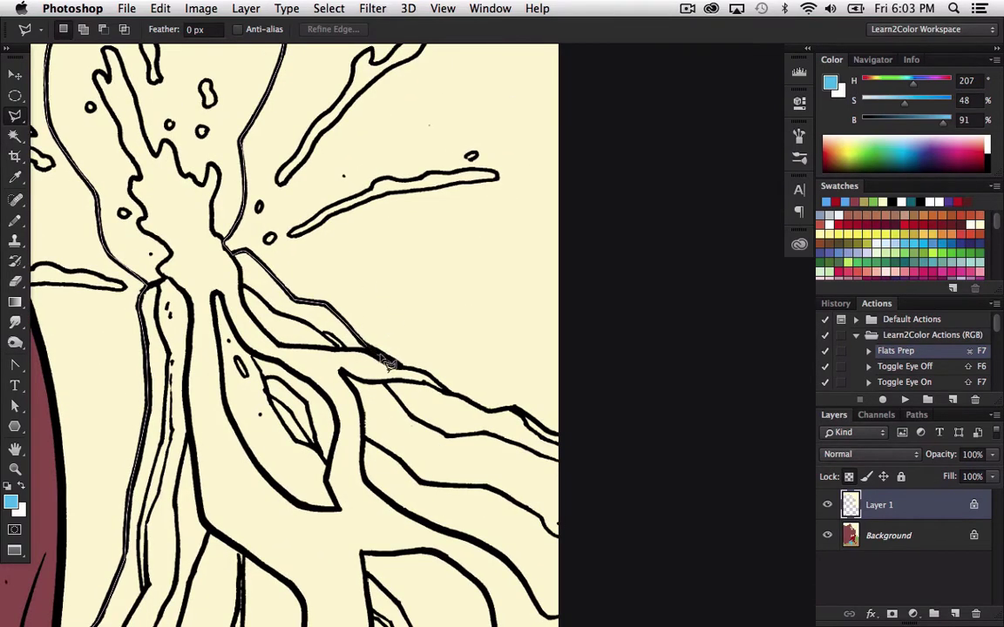
{"action": "mouse_move", "coordinate": [414, 376]}
{"action": "left_mouse_down"}
{"action": "mouse_move", "coordinate": [489, 417]}
{"action": "mouse_move", "coordinate": [518, 413]}
{"action": "mouse_move", "coordinate": [587, 446]}
{"action": "mouse_move", "coordinate": [618, 526]}
{"action": "mouse_move", "coordinate": [598, 188]}
{"action": "mouse_move", "coordinate": [592, 530]}
{"action": "mouse_move", "coordinate": [569, 199]}
{"action": "left_mouse_up"}
- Close the lasso selection by running it loosely through the green bushes and the red hero's chest
{"action": "scroll", "coordinate": [580, 261], "scroll_direction": "down", "scroll_amount": 15}
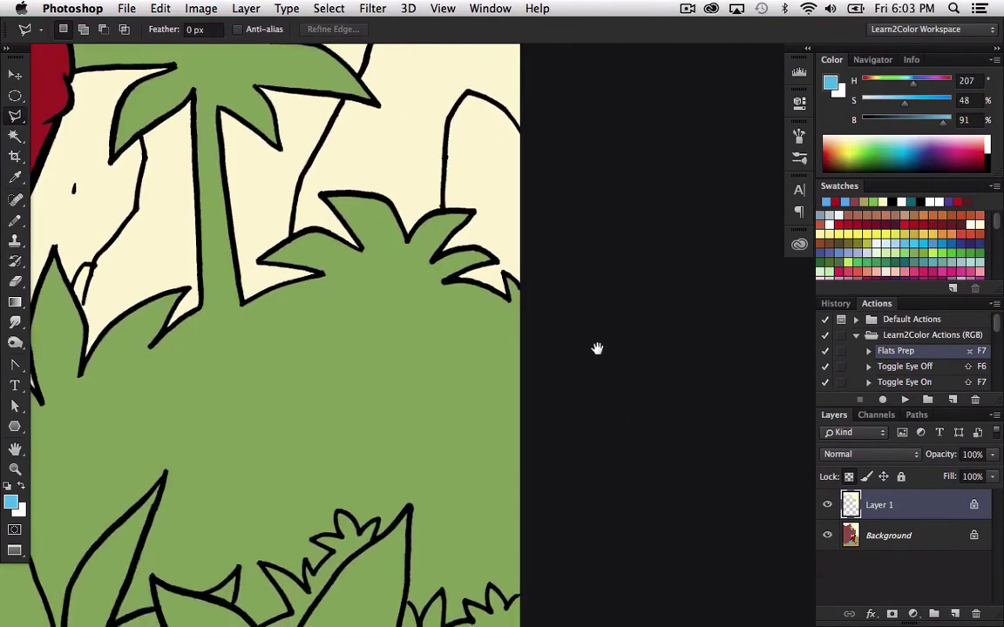
{"action": "mouse_move", "coordinate": [580, 421]}
{"action": "left_mouse_down"}
{"action": "mouse_move", "coordinate": [620, 271]}
{"action": "mouse_move", "coordinate": [572, 357]}
{"action": "mouse_move", "coordinate": [357, 352]}
{"action": "mouse_move", "coordinate": [546, 372]}
{"action": "left_mouse_up"}
{"action": "left_click", "coordinate": [388, 408]}
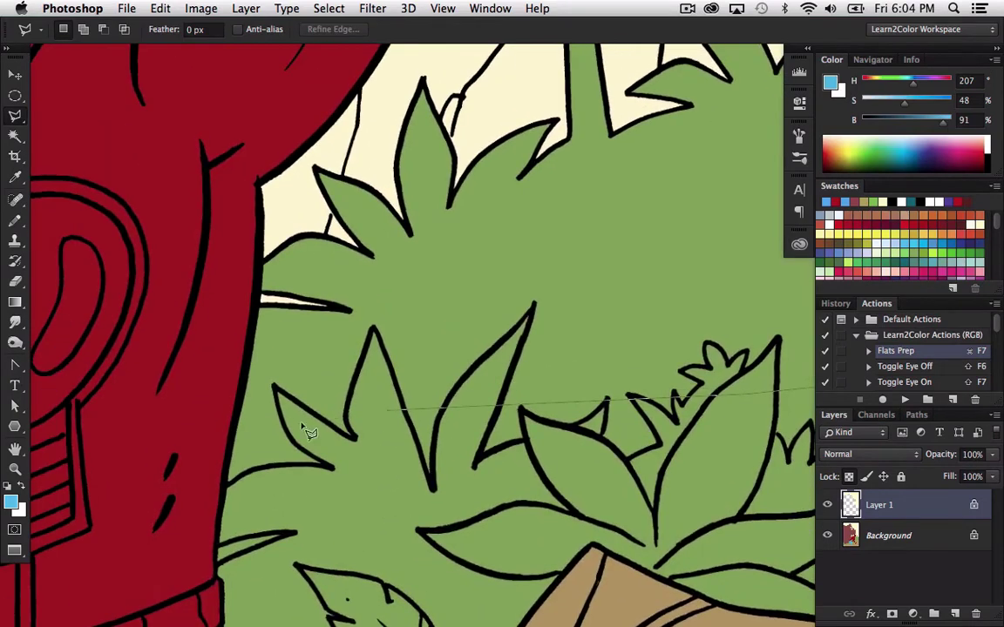
{"action": "left_click", "coordinate": [279, 423]}
{"action": "left_click_drag", "start_coordinate": [210, 388], "coordinate": [572, 442]}
{"action": "double_click", "coordinate": [318, 270]}
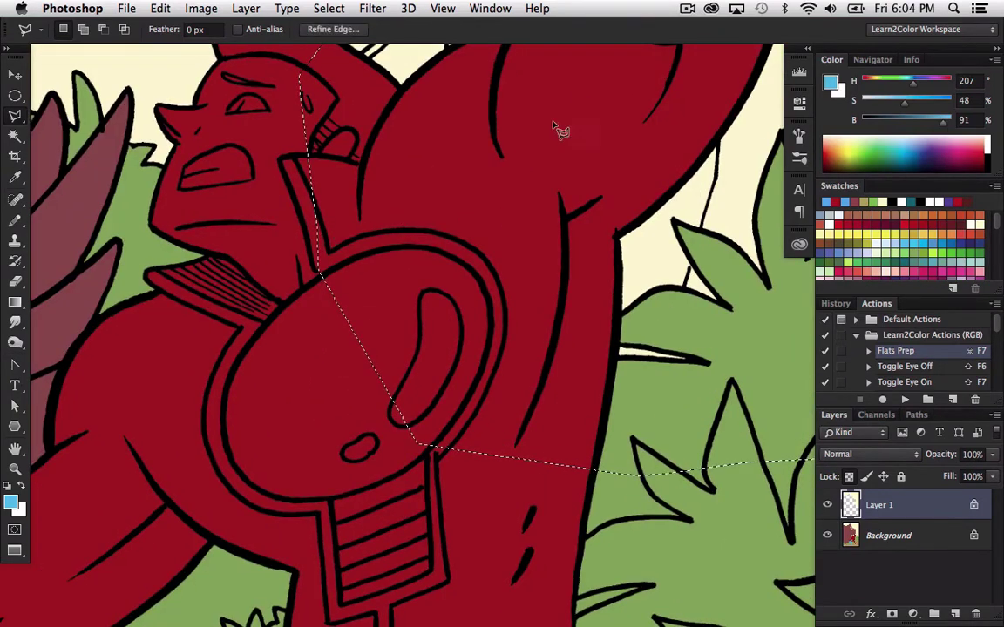
- Fill the selected volcano and smoke with a dark grey-brown swatch (H 12, S 14, B 40) and deselect
{"action": "key", "text": "w"}
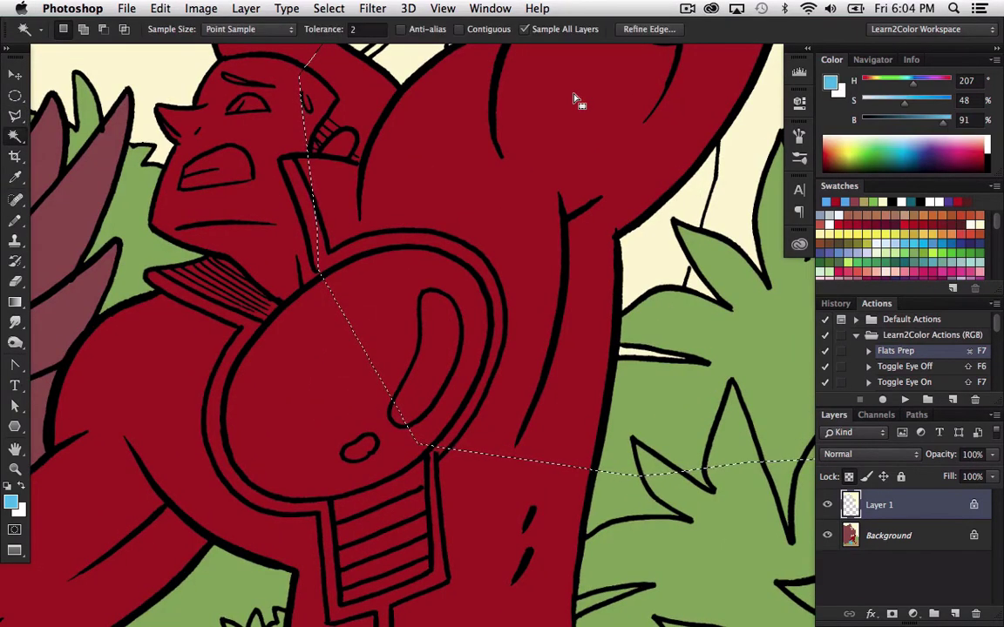
{"action": "left_click", "coordinate": [486, 242], "text": "alt"}
{"action": "left_click_drag", "start_coordinate": [525, 182], "coordinate": [434, 291]}
{"action": "key", "text": "z"}
{"action": "left_click", "coordinate": [503, 278], "text": "alt"}
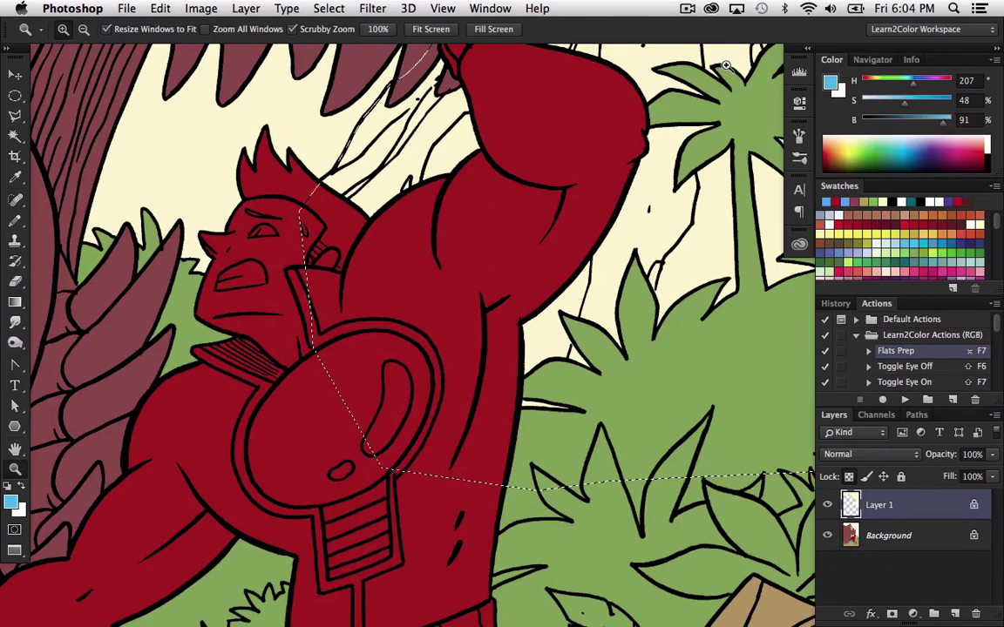
{"action": "key", "text": "super+minus"}
{"action": "key", "text": "super+0"}
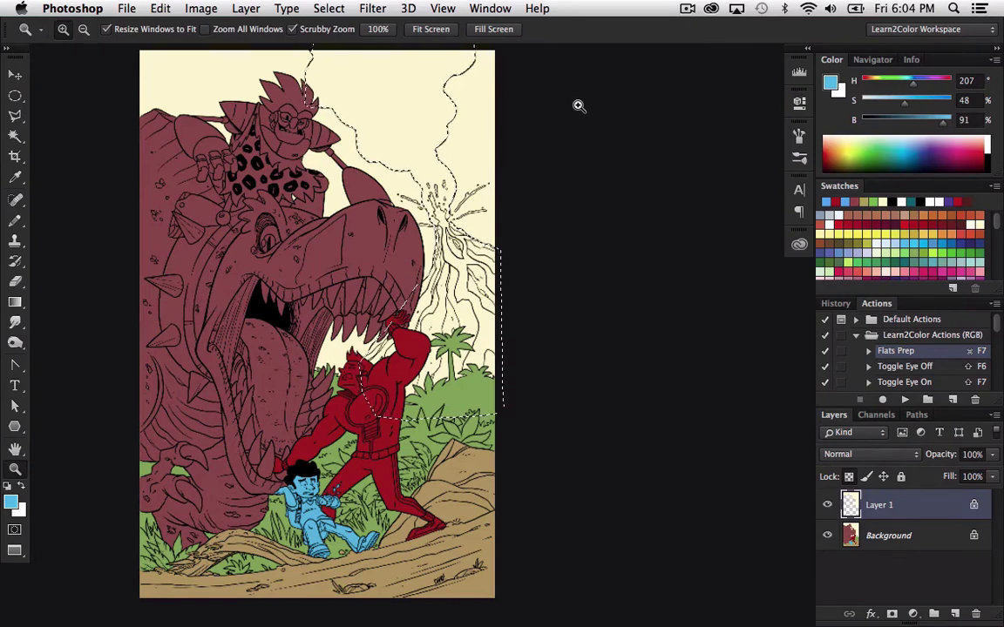
{"action": "left_click_drag", "start_coordinate": [1002, 227], "coordinate": [1000, 244]}
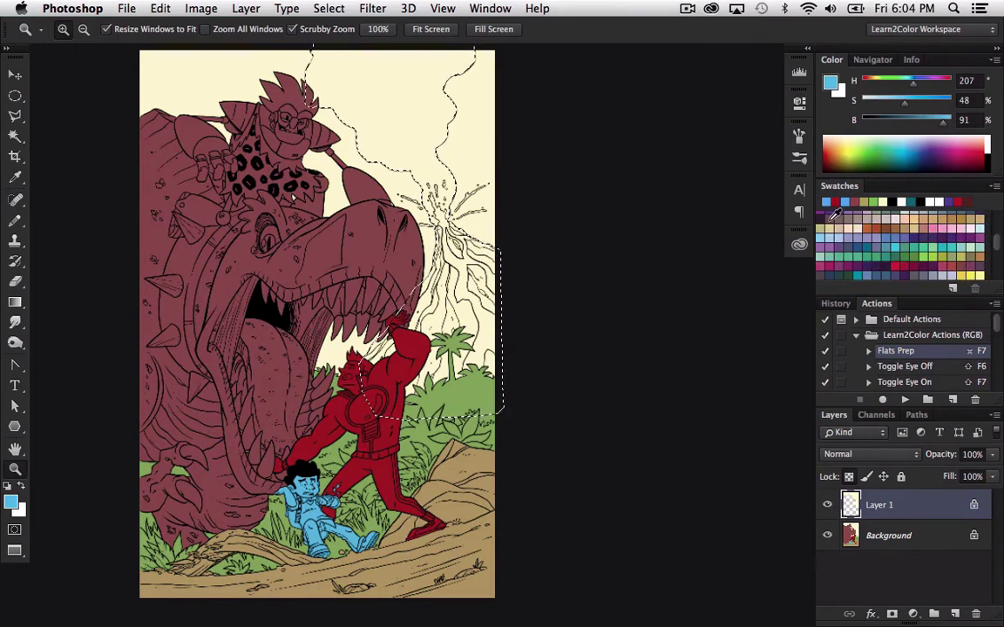
{"action": "left_click", "coordinate": [832, 219]}
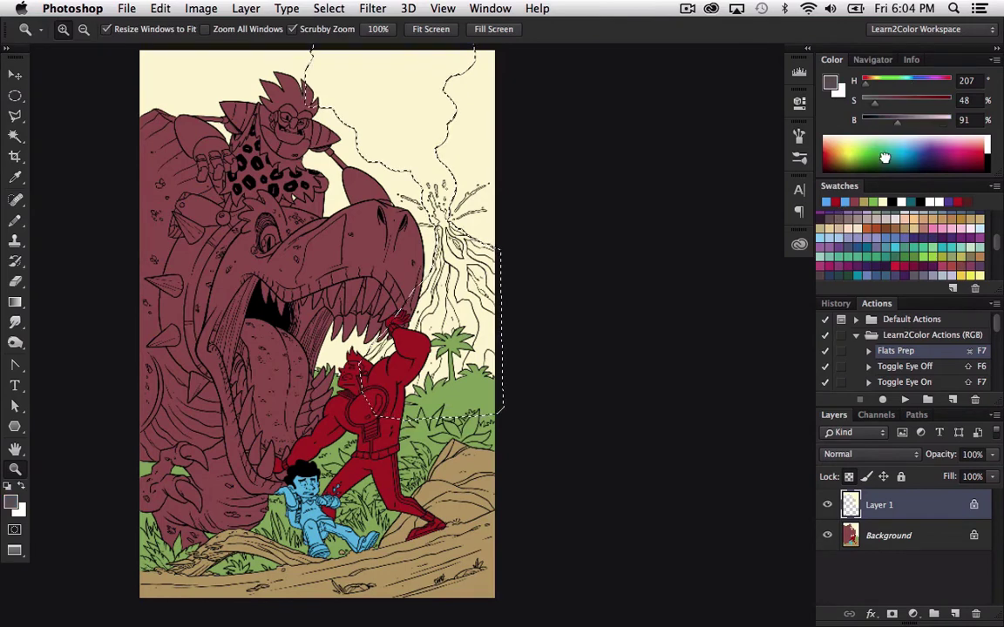
{"action": "key", "text": "alt+BackSpace"}
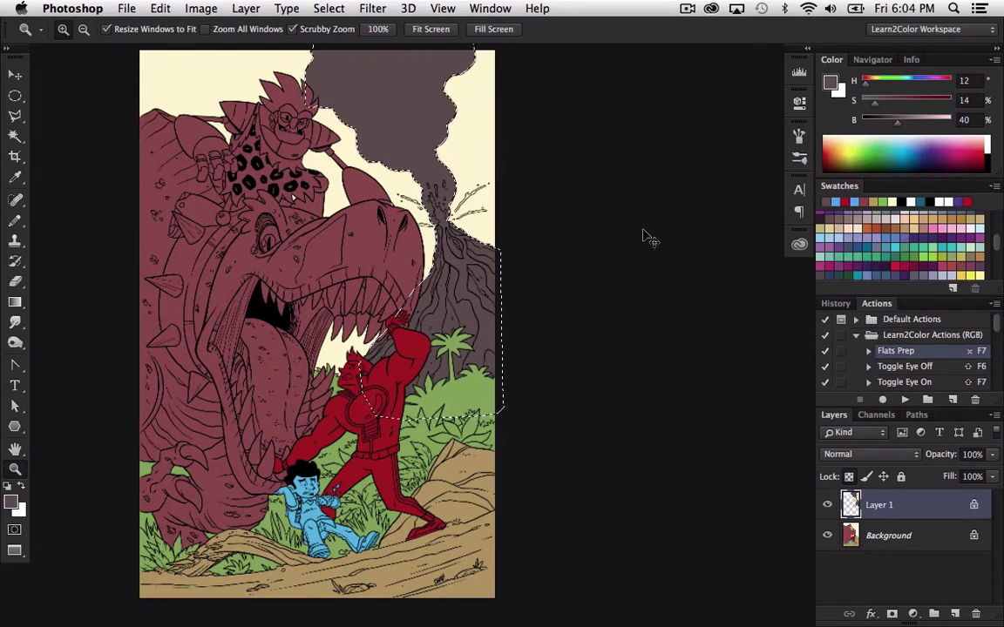
{"action": "key", "text": "super+d"}
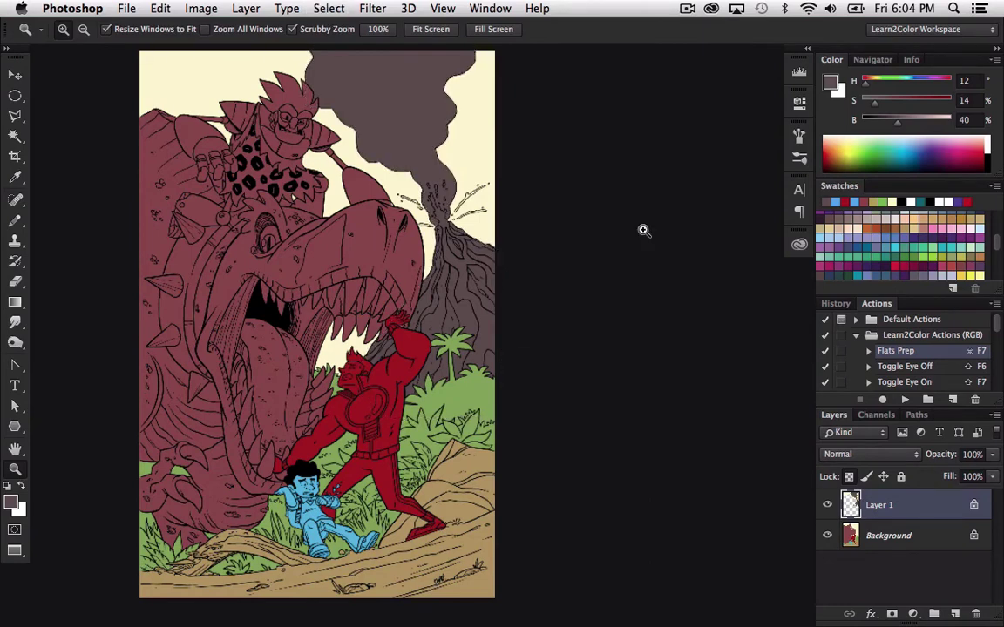
- Choose a bright lava red swatch (H 0, S 100, B 75) as the foreground colour
{"action": "scroll", "coordinate": [993, 213], "scroll_direction": "up", "scroll_amount": 3}
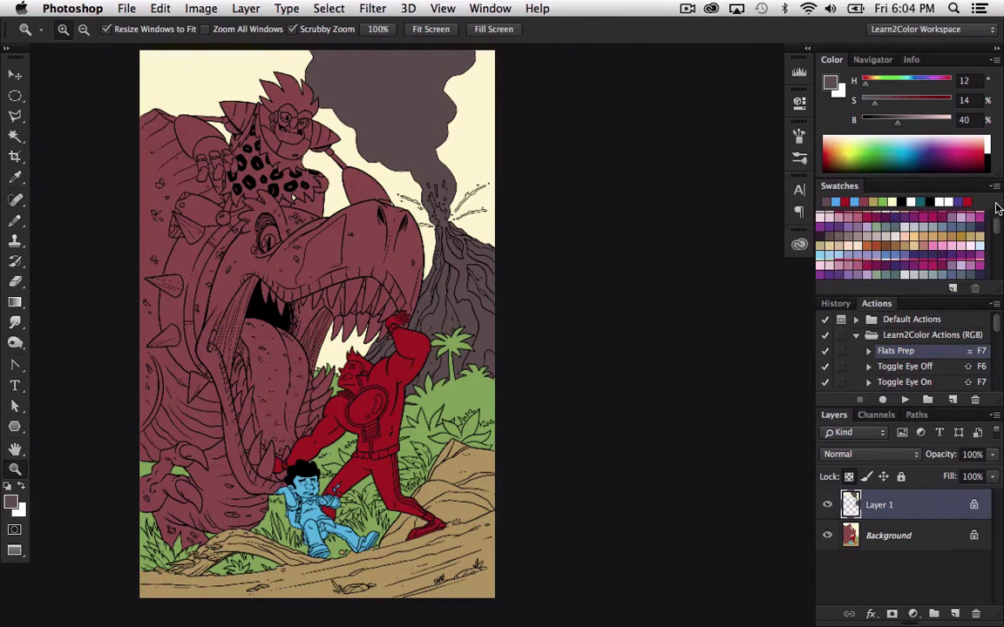
{"action": "scroll", "coordinate": [998, 207], "scroll_direction": "up", "scroll_amount": 3}
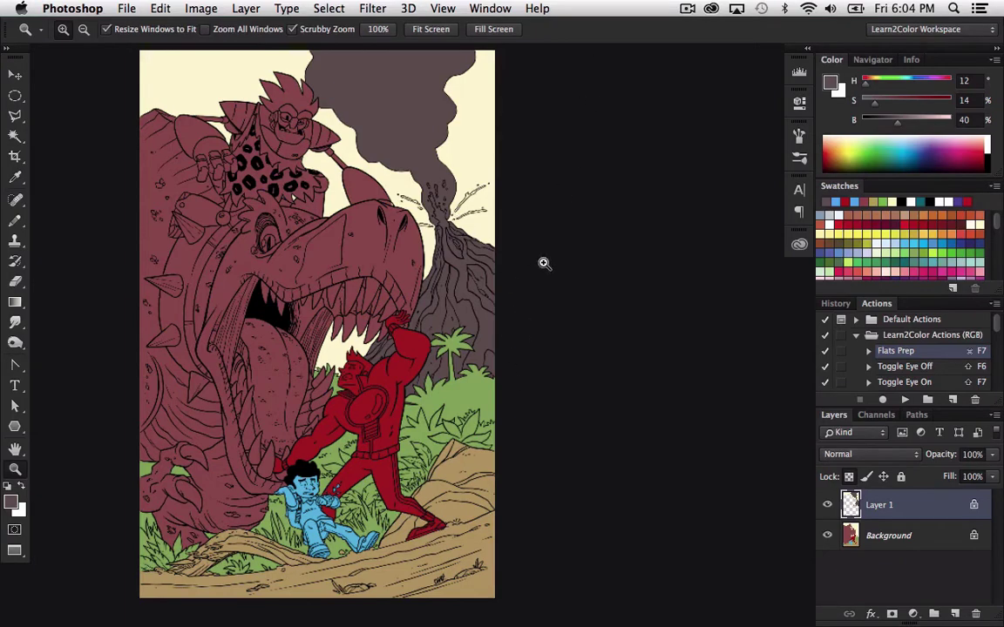
{"action": "left_click_drag", "start_coordinate": [460, 176], "coordinate": [571, 341]}
{"action": "left_click_drag", "start_coordinate": [496, 297], "coordinate": [524, 311]}
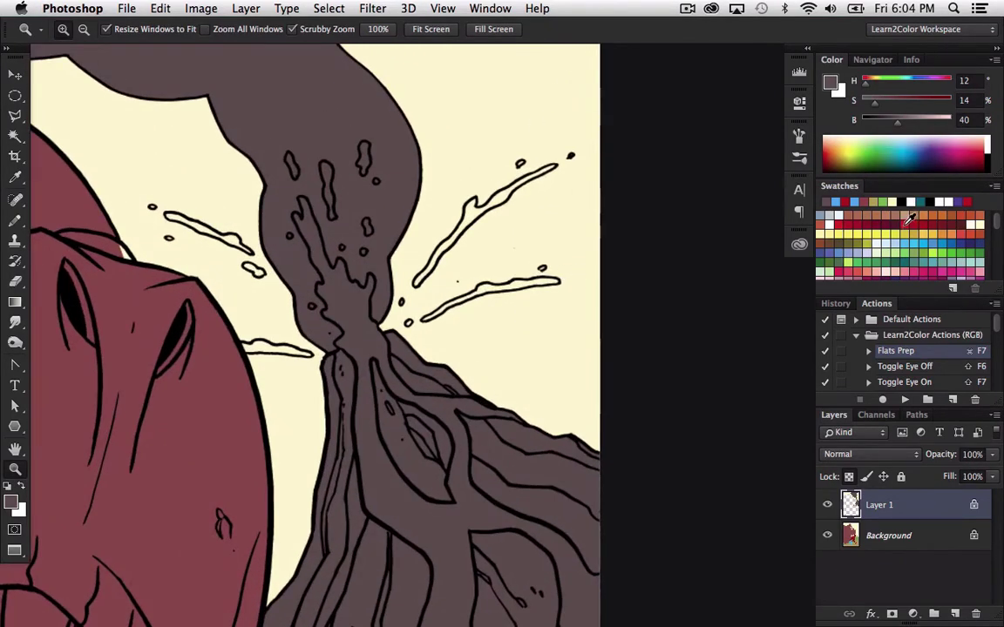
{"action": "left_click", "coordinate": [906, 224]}
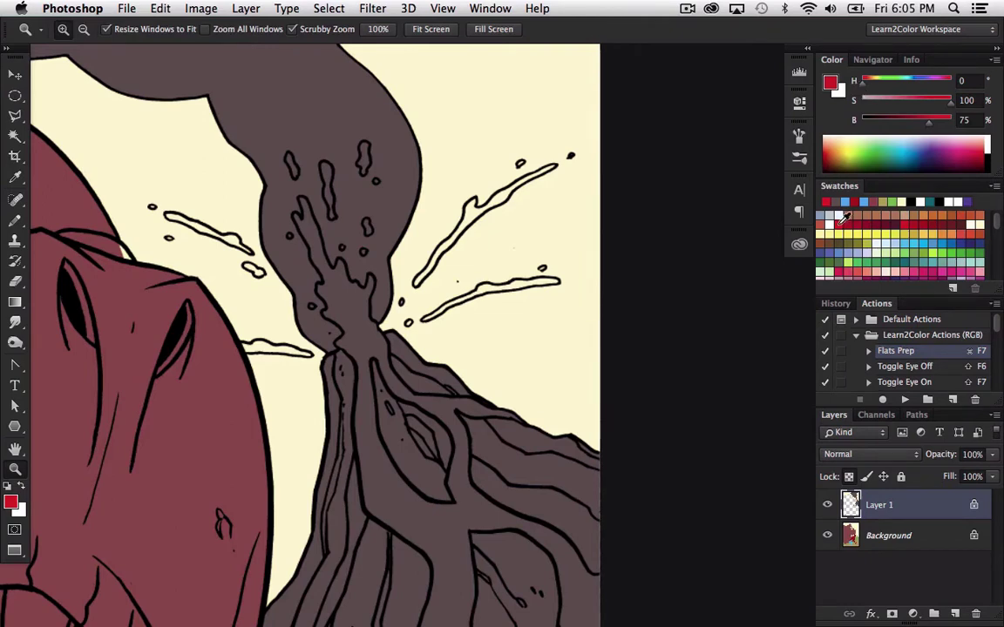
{"action": "left_click", "coordinate": [950, 90]}
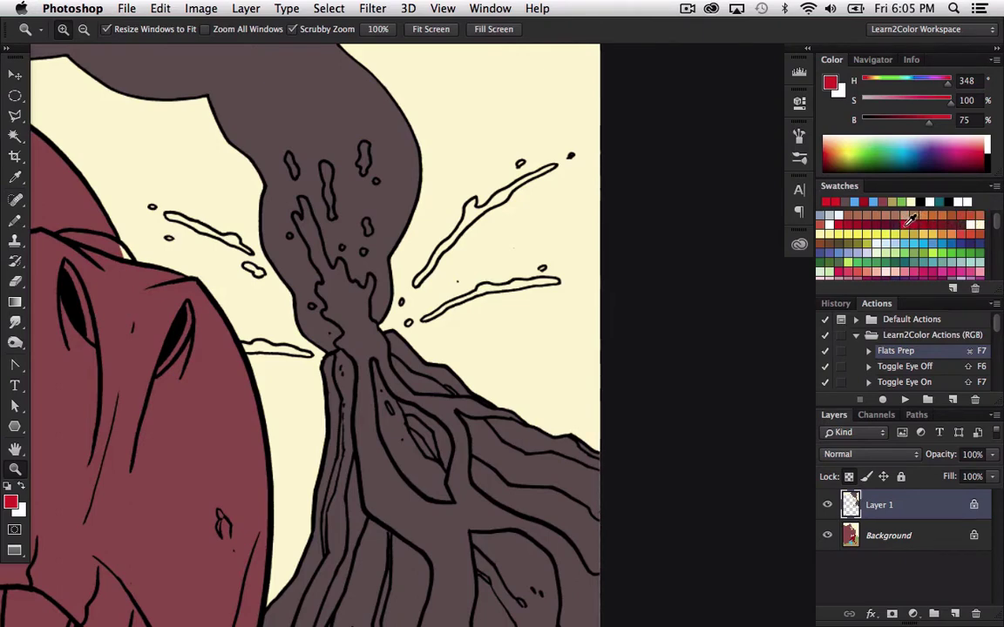
{"action": "left_click", "coordinate": [905, 225]}
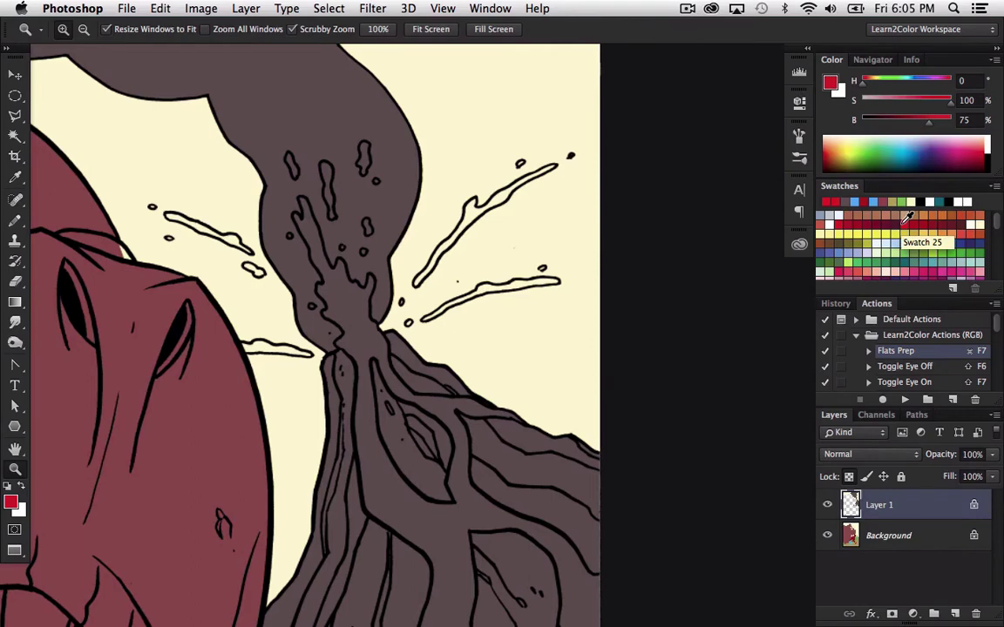
- Paint the upper lava streak right of the smoke and the droplet above it red, using the Pencil at 20 to 30 px
{"action": "left_click_drag", "start_coordinate": [482, 356], "coordinate": [516, 356]}
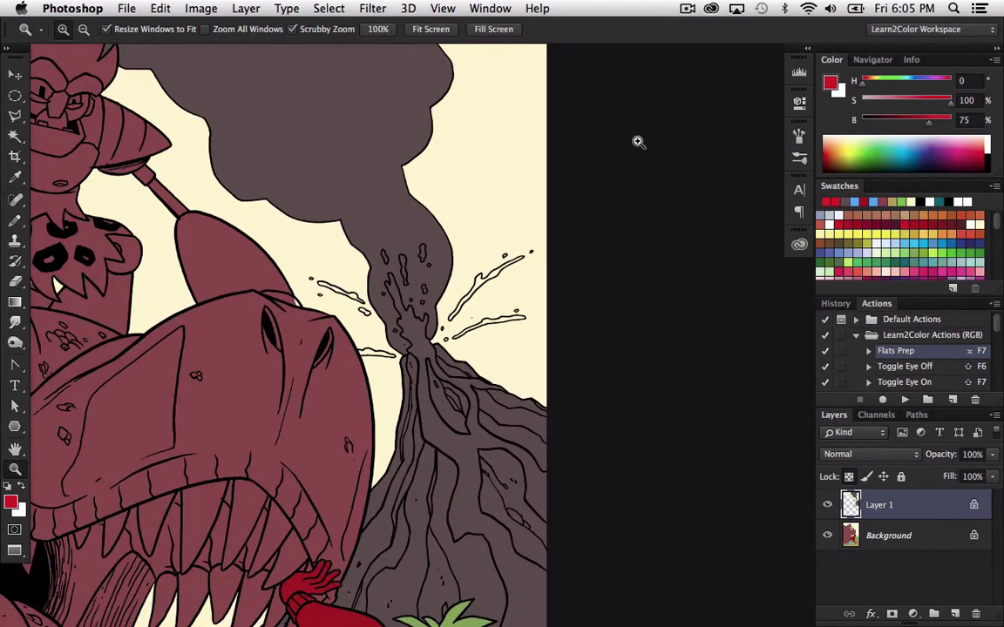
{"action": "left_click", "coordinate": [510, 270]}
{"action": "key", "text": "b"}
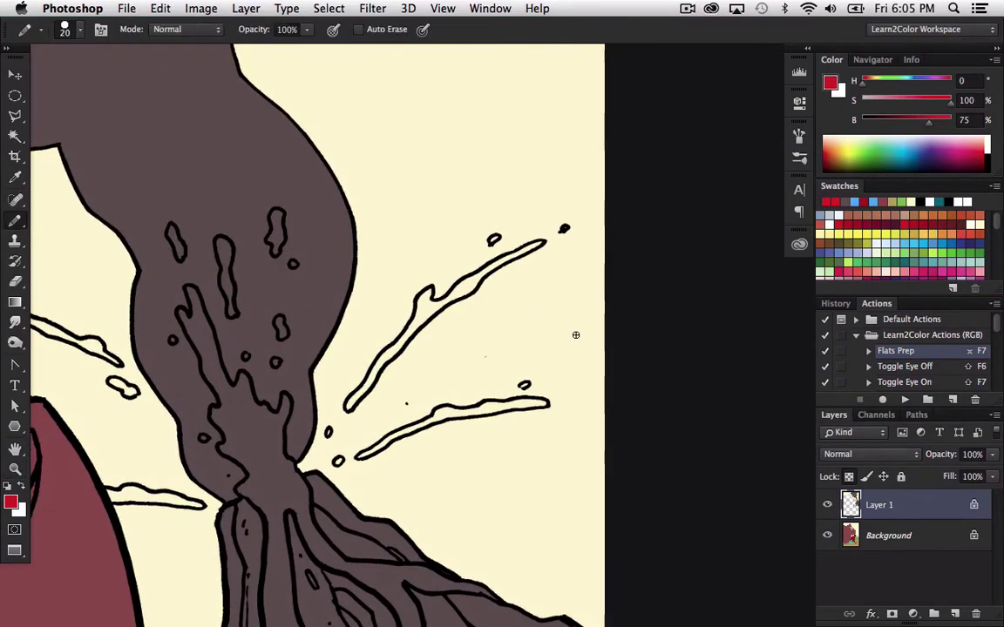
{"action": "key", "text": "z"}
{"action": "left_click", "coordinate": [486, 294]}
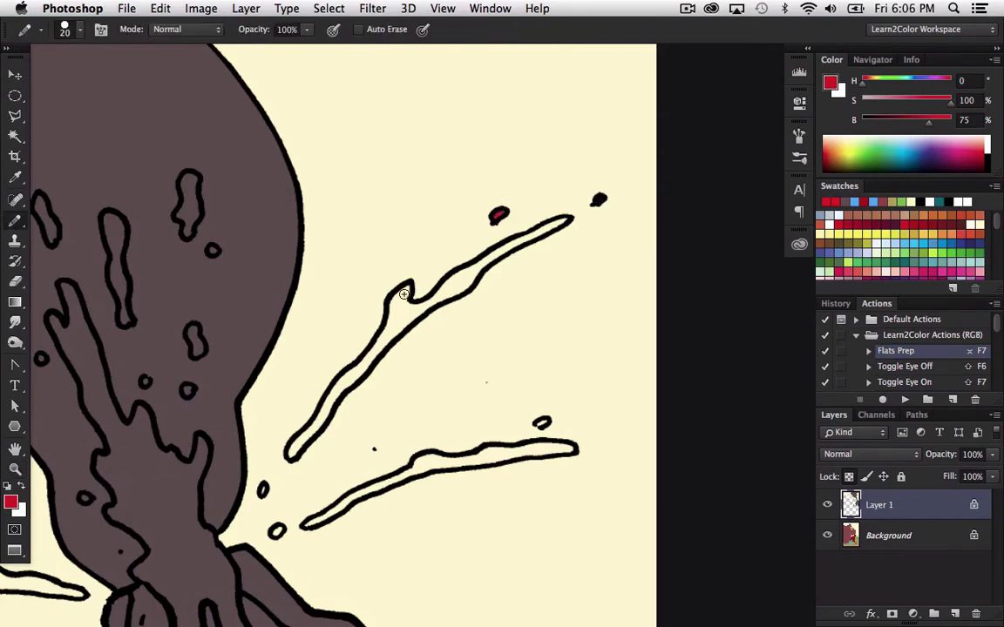
{"action": "mouse_move", "coordinate": [404, 295]}
{"action": "left_mouse_down"}
{"action": "mouse_move", "coordinate": [390, 318]}
{"action": "mouse_move", "coordinate": [406, 290]}
{"action": "left_mouse_up"}
{"action": "left_click_drag", "start_coordinate": [297, 446], "coordinate": [356, 369]}
{"action": "key", "text": "]"}
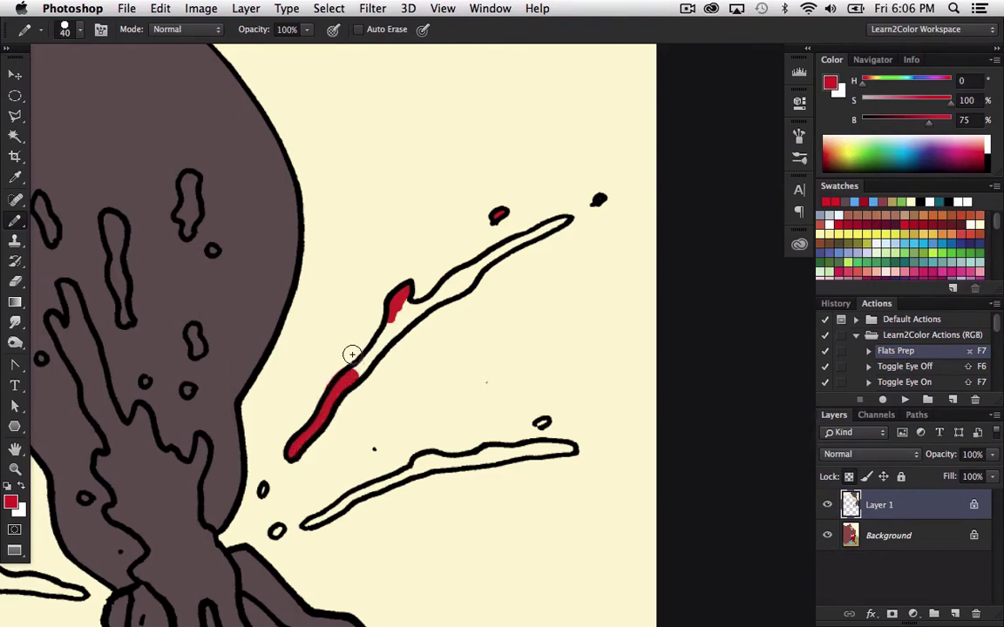
{"action": "key", "text": "bracketleft"}
{"action": "key", "text": "bracketleft"}
{"action": "mouse_move", "coordinate": [345, 379]}
{"action": "left_mouse_down"}
{"action": "mouse_move", "coordinate": [396, 305]}
{"action": "mouse_move", "coordinate": [403, 301]}
{"action": "mouse_move", "coordinate": [397, 329]}
{"action": "mouse_move", "coordinate": [423, 304]}
{"action": "left_mouse_up"}
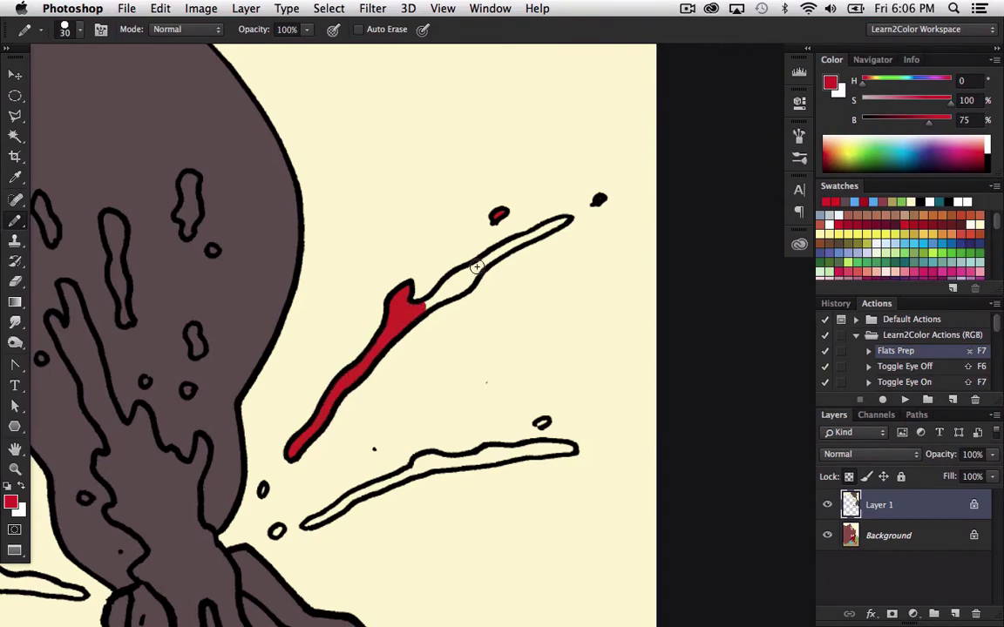
{"action": "mouse_move", "coordinate": [477, 267]}
{"action": "left_mouse_down"}
{"action": "mouse_move", "coordinate": [428, 303]}
{"action": "mouse_move", "coordinate": [502, 248]}
{"action": "mouse_move", "coordinate": [588, 209]}
{"action": "left_mouse_up"}
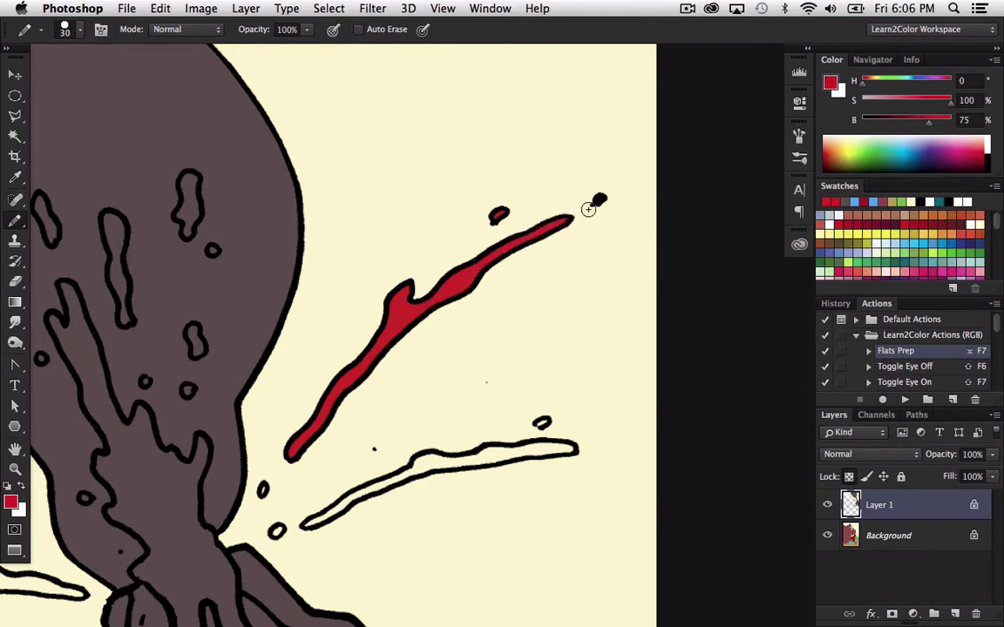
- Sample the cream sky (H 56, S 18, B 100) as the background colour, keeping the lava red as the foreground colour
{"action": "key", "text": "x"}
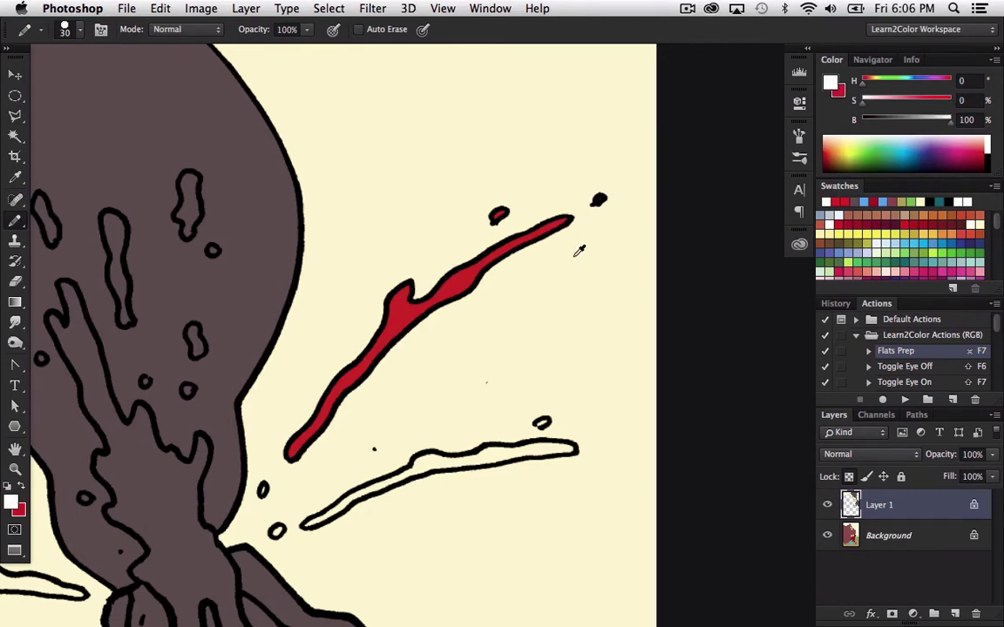
{"action": "left_click", "coordinate": [575, 255], "text": "alt"}
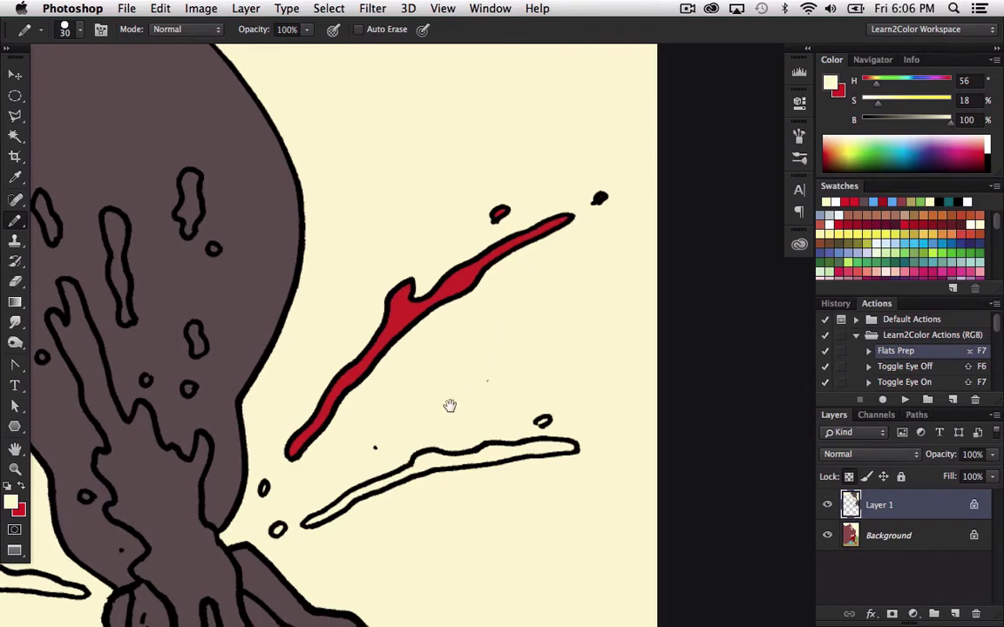
{"action": "left_click_drag", "start_coordinate": [450, 405], "coordinate": [506, 246]}
{"action": "key", "text": "x"}
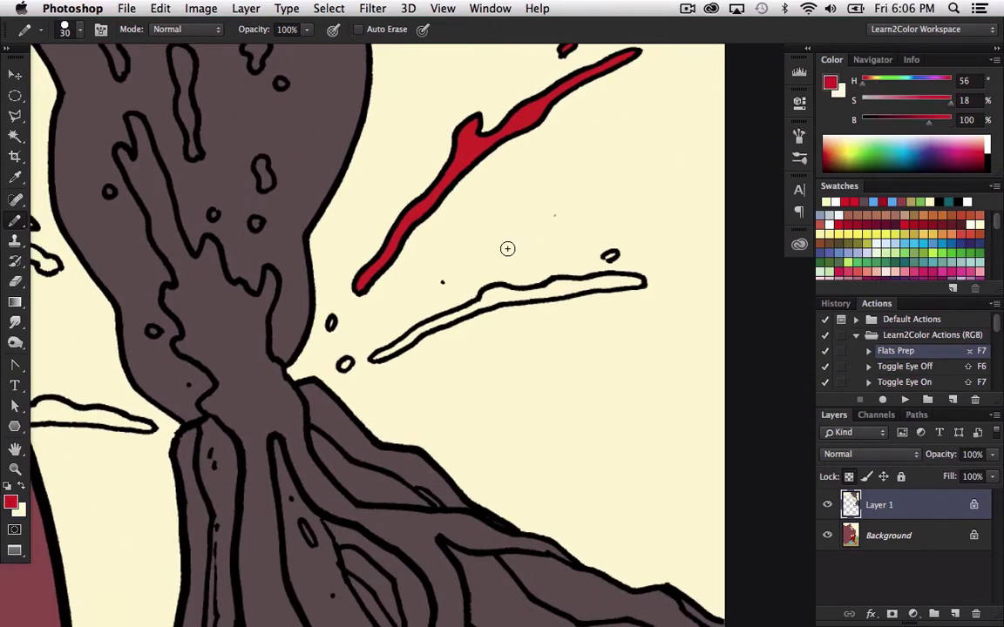
- Paint the lower lava streak right of the crater, its surrounding droplets and the lava blobs inside the smoke red
{"action": "left_click", "coordinate": [346, 365]}
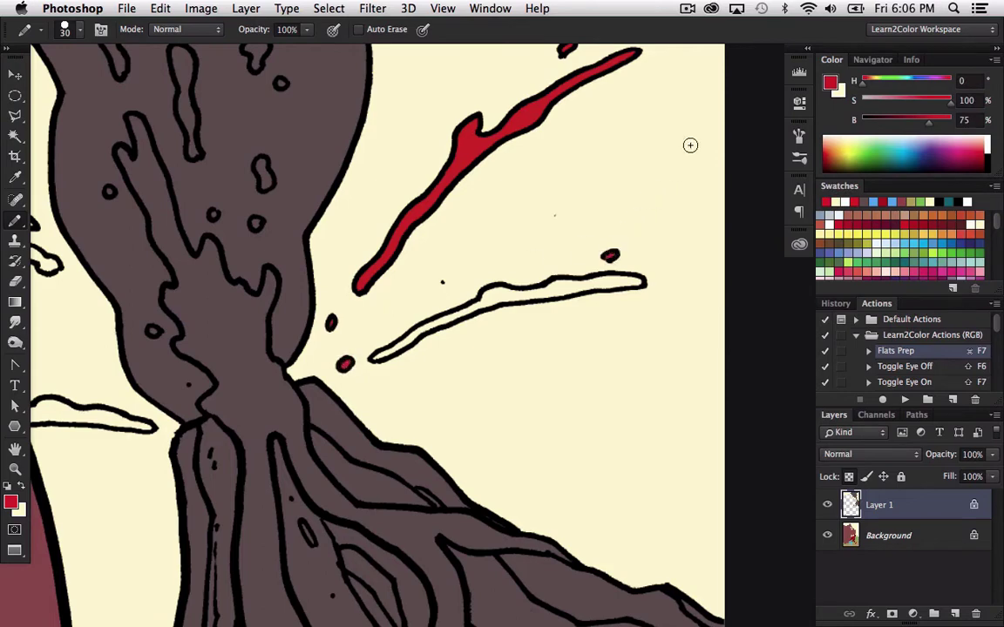
{"action": "mouse_move", "coordinate": [376, 356]}
{"action": "left_mouse_down"}
{"action": "mouse_move", "coordinate": [495, 292]}
{"action": "mouse_move", "coordinate": [508, 294]}
{"action": "mouse_move", "coordinate": [491, 301]}
{"action": "mouse_move", "coordinate": [576, 278]}
{"action": "mouse_move", "coordinate": [546, 298]}
{"action": "mouse_move", "coordinate": [527, 297]}
{"action": "mouse_move", "coordinate": [641, 278]}
{"action": "left_mouse_up"}
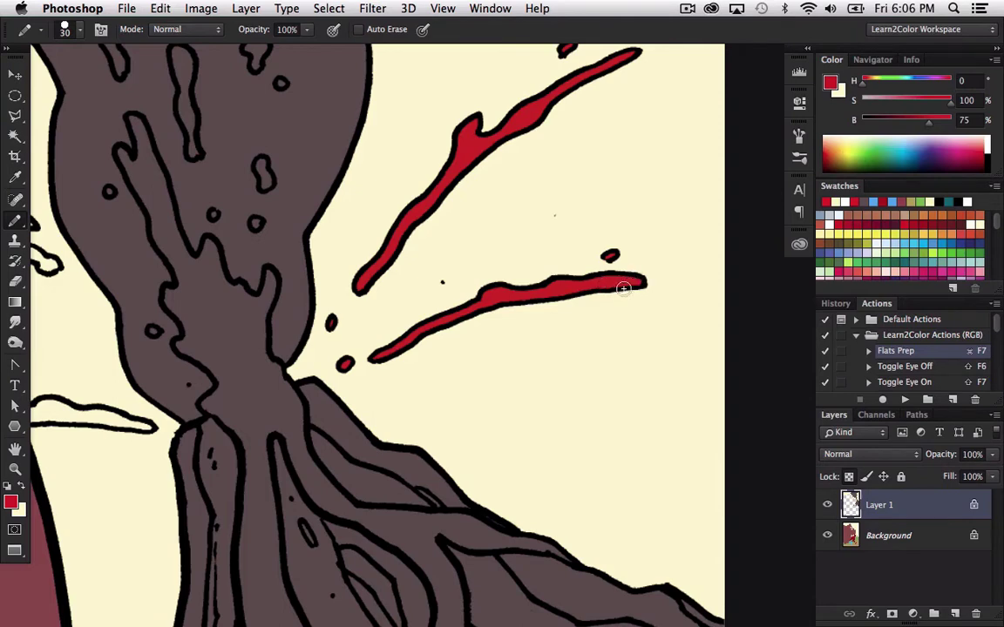
{"action": "left_click_drag", "start_coordinate": [248, 186], "coordinate": [396, 355]}
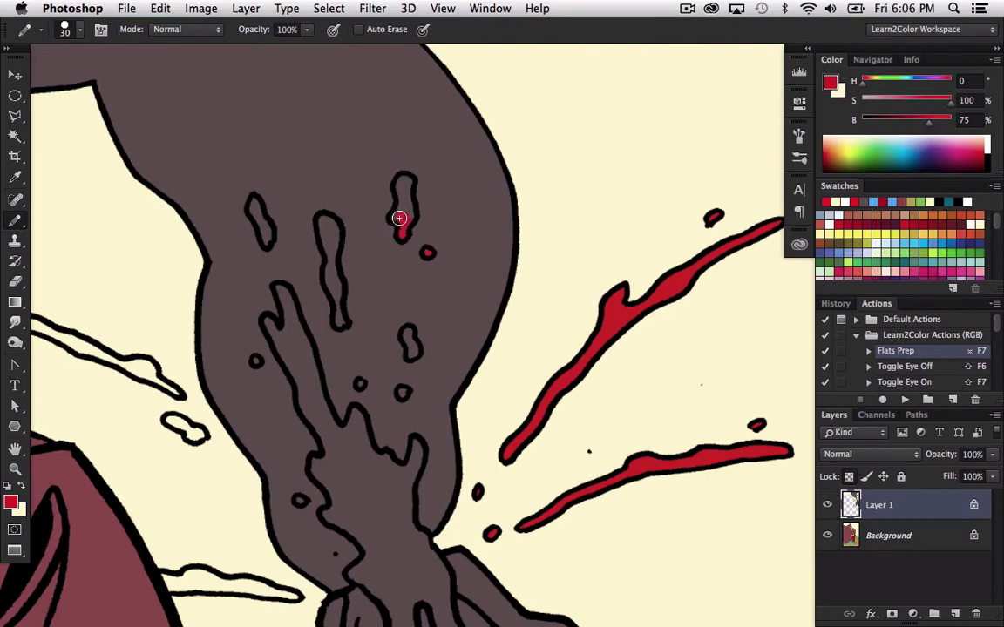
{"action": "left_click_drag", "start_coordinate": [396, 217], "coordinate": [401, 185]}
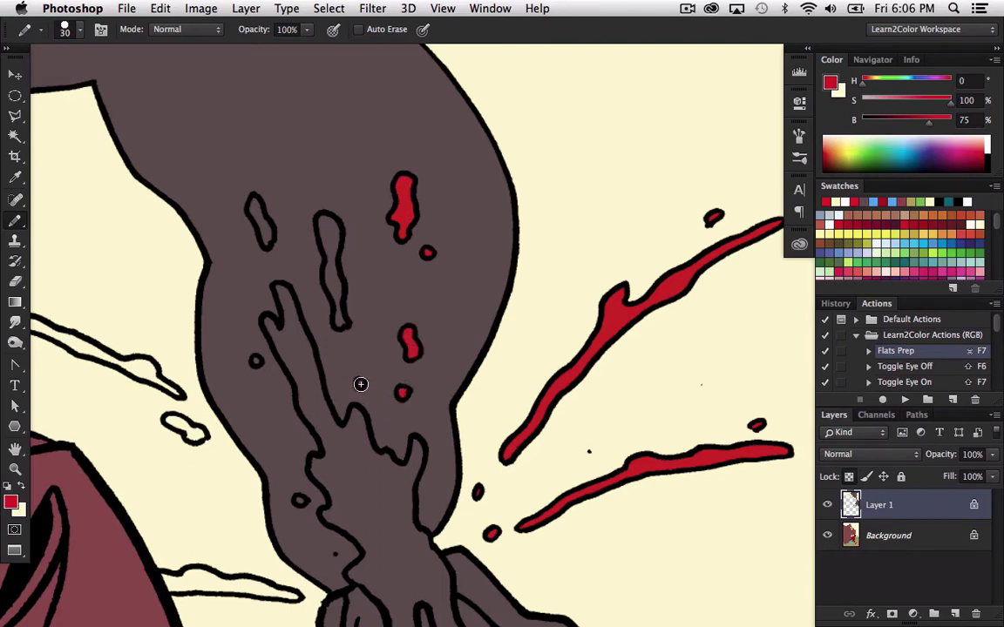
{"action": "left_click_drag", "start_coordinate": [340, 323], "coordinate": [333, 284]}
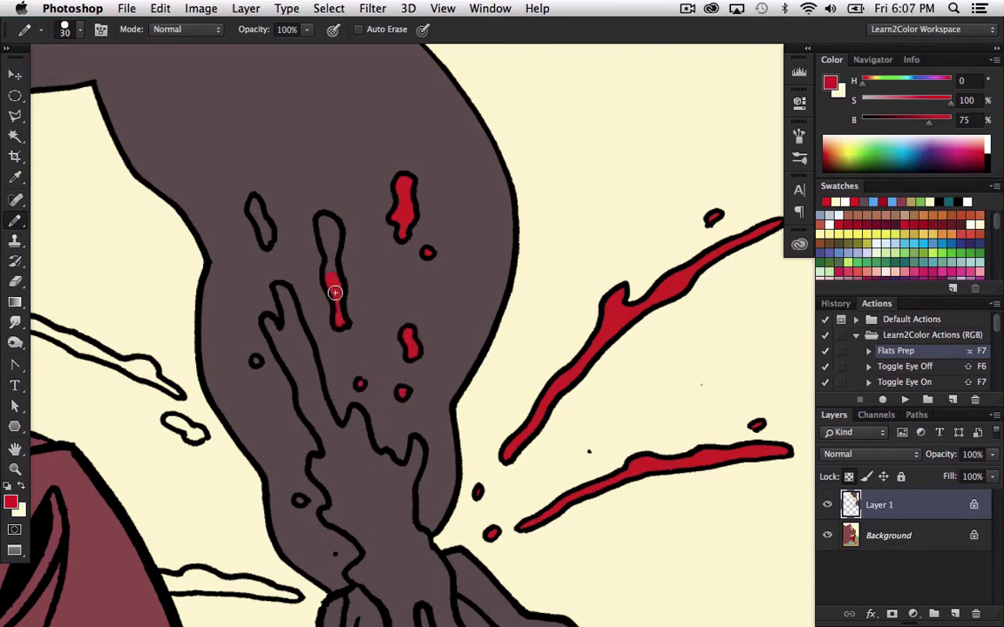
{"action": "left_click_drag", "start_coordinate": [322, 231], "coordinate": [329, 273]}
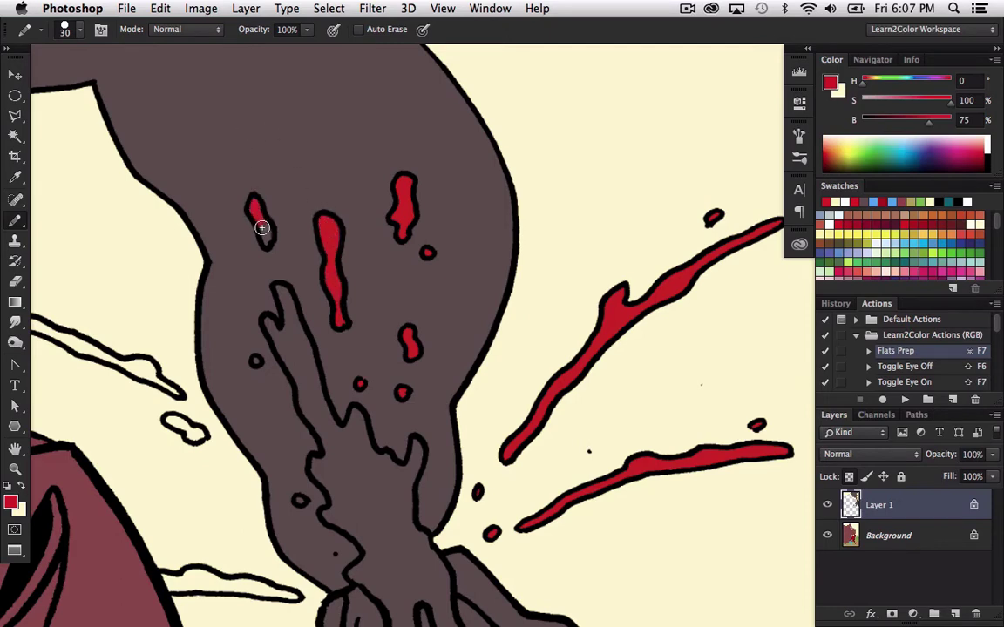
{"action": "left_click_drag", "start_coordinate": [262, 228], "coordinate": [262, 224]}
{"action": "mouse_move", "coordinate": [313, 484]}
{"action": "left_mouse_down"}
{"action": "mouse_move", "coordinate": [373, 342]}
{"action": "mouse_move", "coordinate": [376, 298]}
{"action": "left_mouse_up"}
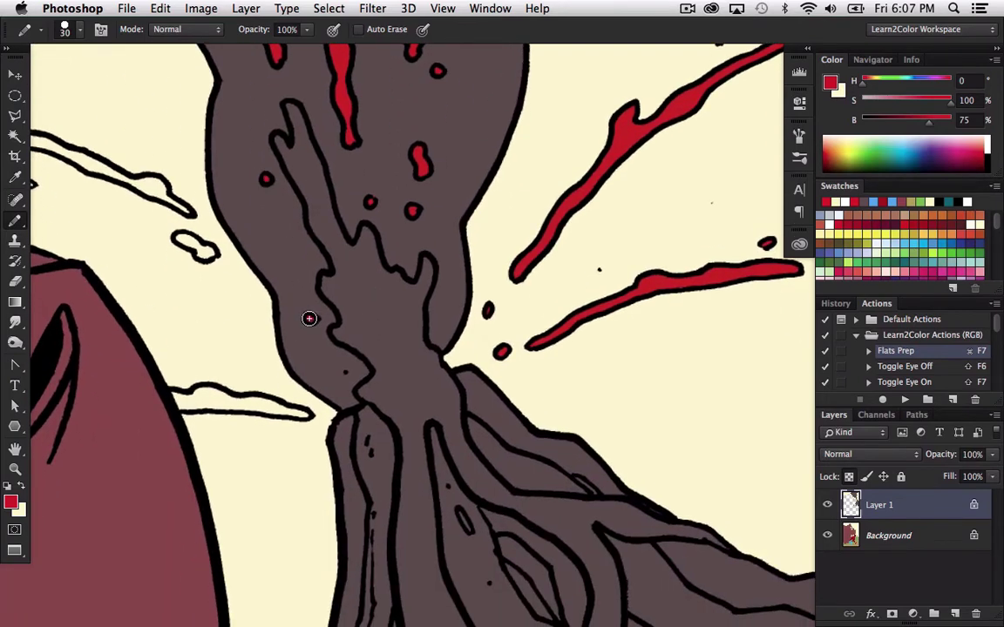
- Paint the lava streaks and droplets between the dinosaur's snout and the smoke red
{"action": "left_click_drag", "start_coordinate": [345, 359], "coordinate": [433, 340]}
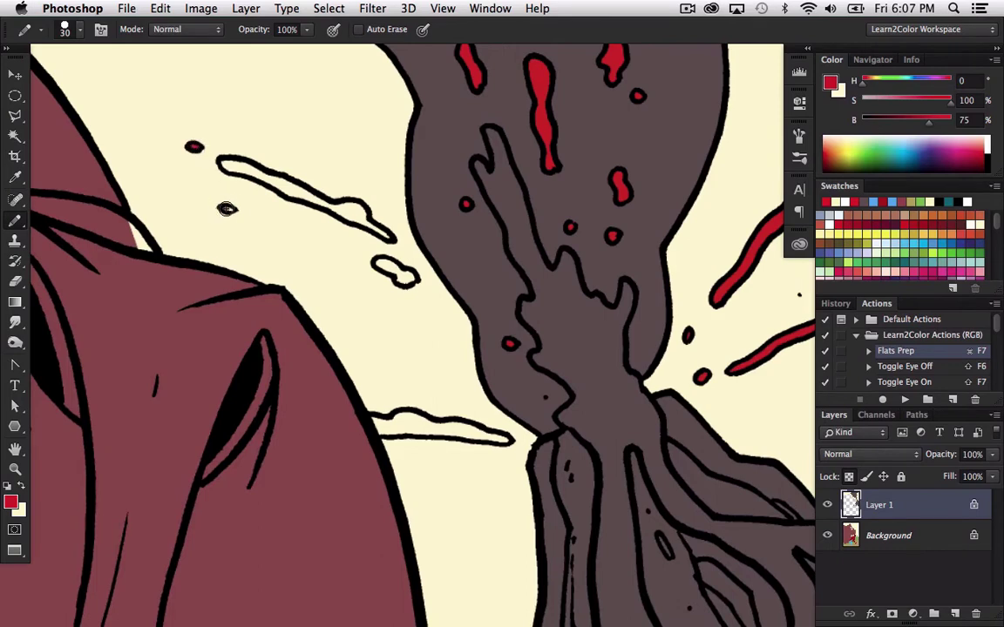
{"action": "left_click_drag", "start_coordinate": [225, 165], "coordinate": [359, 216]}
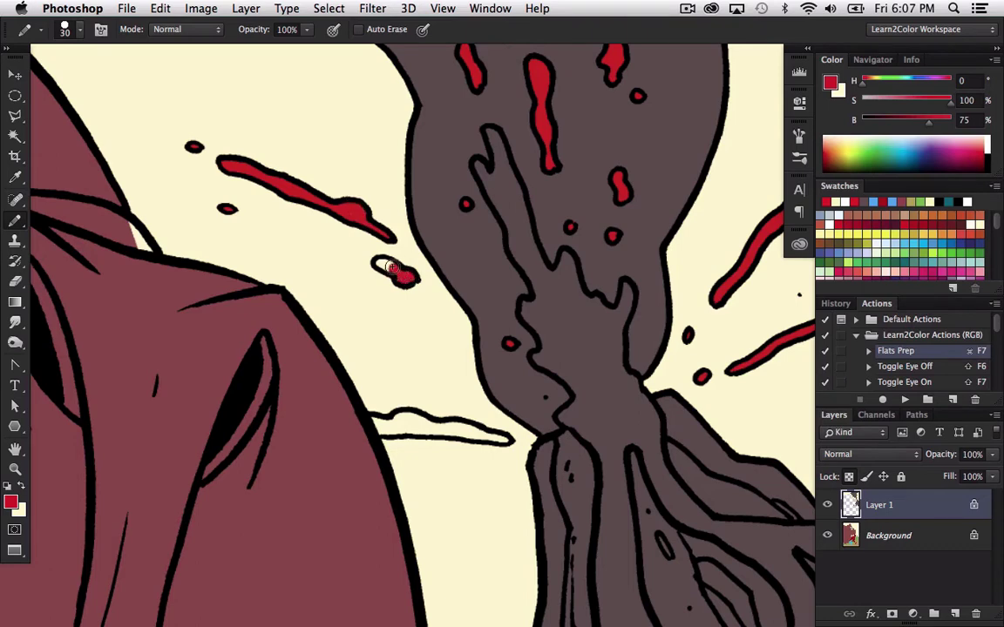
{"action": "mouse_move", "coordinate": [378, 423]}
{"action": "left_mouse_down"}
{"action": "mouse_move", "coordinate": [455, 423]}
{"action": "mouse_move", "coordinate": [493, 441]}
{"action": "mouse_move", "coordinate": [468, 433]}
{"action": "left_mouse_up"}
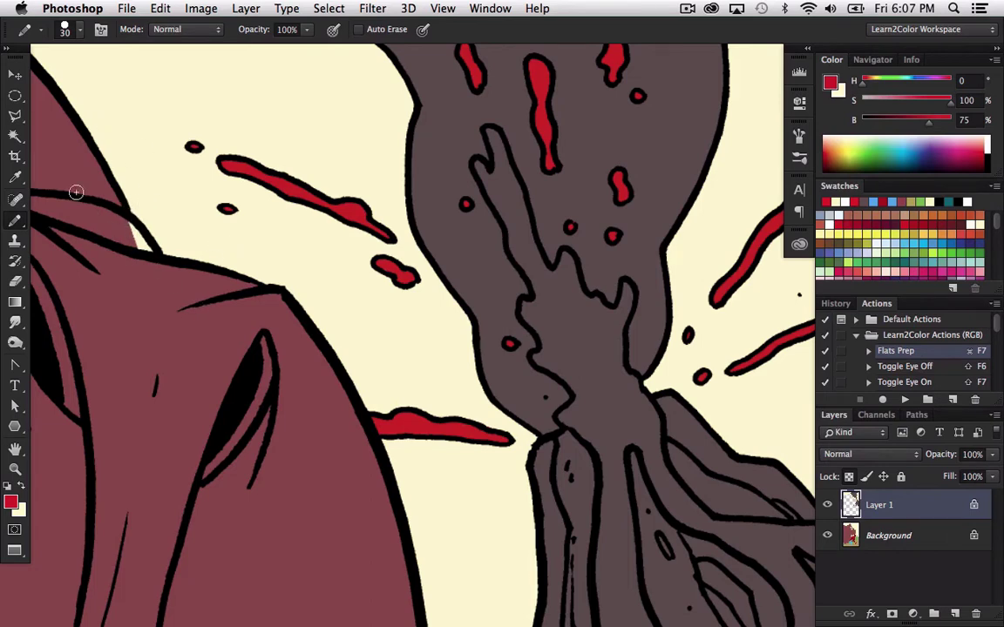
- Sample the dinosaur's maroon (H 8, S 39, B 54) and paint over the small cream gap behind its snout
{"action": "left_click", "coordinate": [161, 290], "text": "alt"}
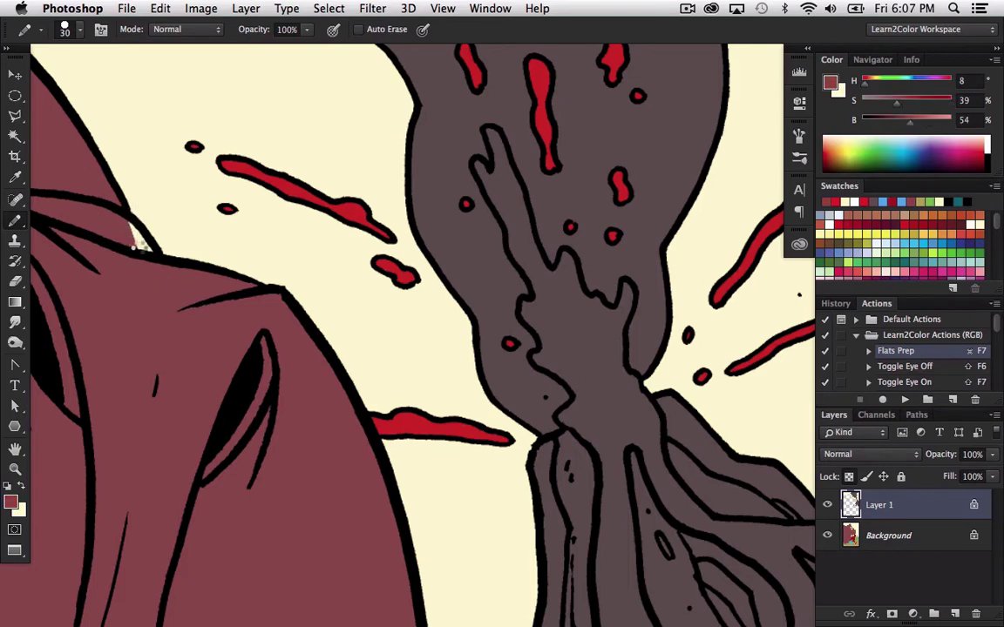
{"action": "left_click_drag", "start_coordinate": [123, 223], "coordinate": [148, 253]}
{"action": "key", "text": "z"}
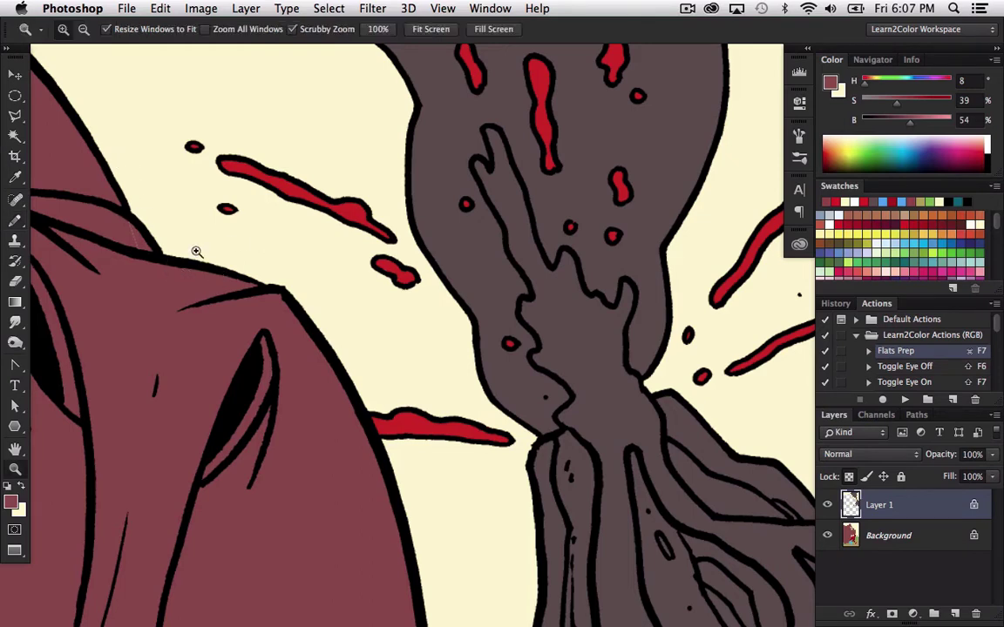
{"action": "left_click_drag", "start_coordinate": [143, 254], "coordinate": [131, 231]}
- Sample the lava red and trace the lava spurts above the crater with the Polygonal Lasso, from the right rim around to the left side
{"action": "left_click_drag", "start_coordinate": [640, 464], "coordinate": [495, 433]}
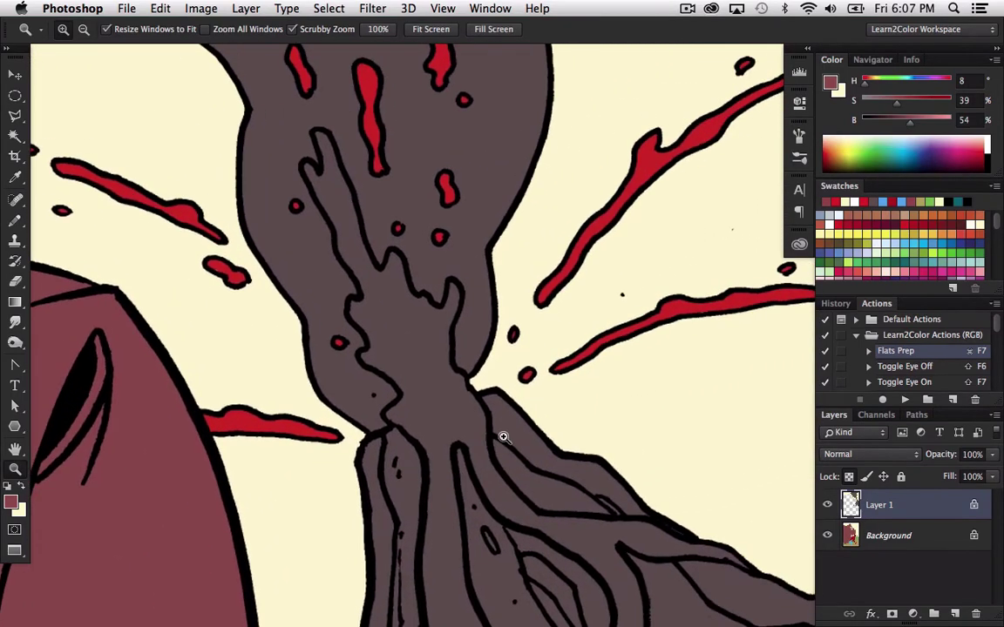
{"action": "key", "text": "i"}
{"action": "left_click", "coordinate": [649, 163]}
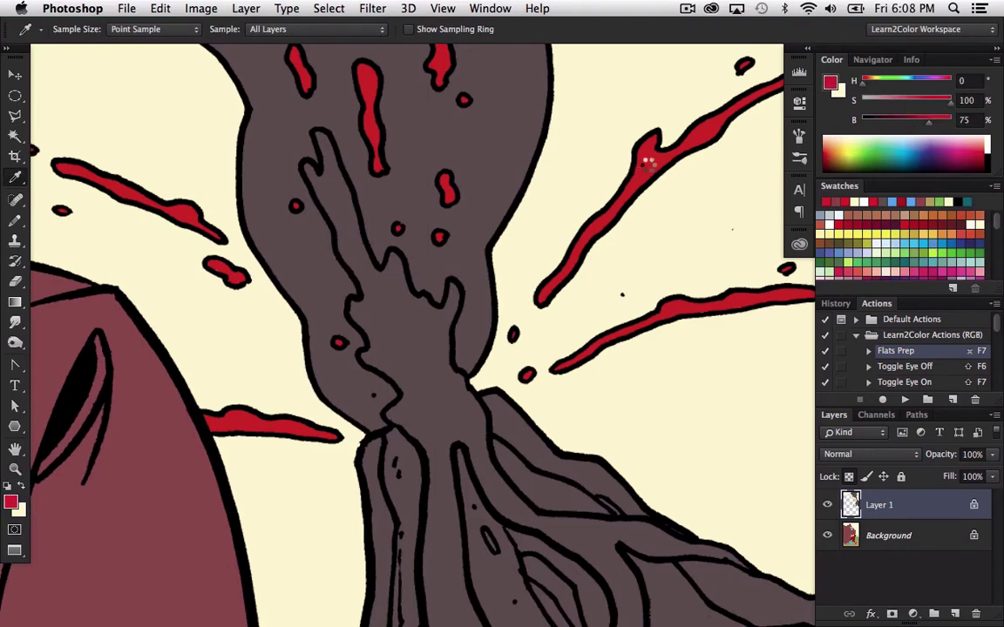
{"action": "key", "text": "l"}
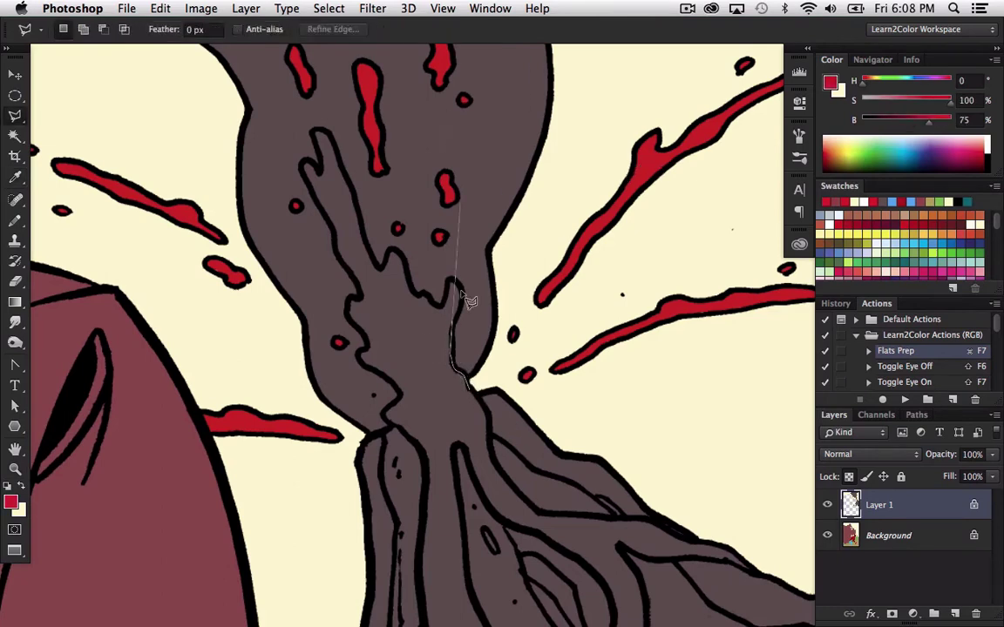
{"action": "left_click", "coordinate": [452, 330]}
{"action": "left_click", "coordinate": [457, 318]}
{"action": "left_click", "coordinate": [461, 308]}
{"action": "mouse_move", "coordinate": [453, 290]}
{"action": "left_mouse_down"}
{"action": "mouse_move", "coordinate": [372, 254]}
{"action": "mouse_move", "coordinate": [439, 312]}
{"action": "left_mouse_up"}
{"action": "mouse_move", "coordinate": [403, 261]}
{"action": "left_mouse_down"}
{"action": "mouse_move", "coordinate": [385, 231]}
{"action": "mouse_move", "coordinate": [368, 251]}
{"action": "mouse_move", "coordinate": [389, 251]}
{"action": "mouse_move", "coordinate": [378, 269]}
{"action": "mouse_move", "coordinate": [326, 171]}
{"action": "mouse_move", "coordinate": [368, 248]}
{"action": "mouse_move", "coordinate": [317, 102]}
{"action": "mouse_move", "coordinate": [325, 171]}
{"action": "mouse_move", "coordinate": [305, 163]}
{"action": "mouse_move", "coordinate": [305, 179]}
{"action": "mouse_move", "coordinate": [306, 165]}
{"action": "mouse_move", "coordinate": [308, 197]}
{"action": "mouse_move", "coordinate": [360, 298]}
{"action": "mouse_move", "coordinate": [355, 275]}
{"action": "mouse_move", "coordinate": [349, 322]}
{"action": "mouse_move", "coordinate": [407, 281]}
{"action": "mouse_move", "coordinate": [370, 347]}
{"action": "left_mouse_up"}
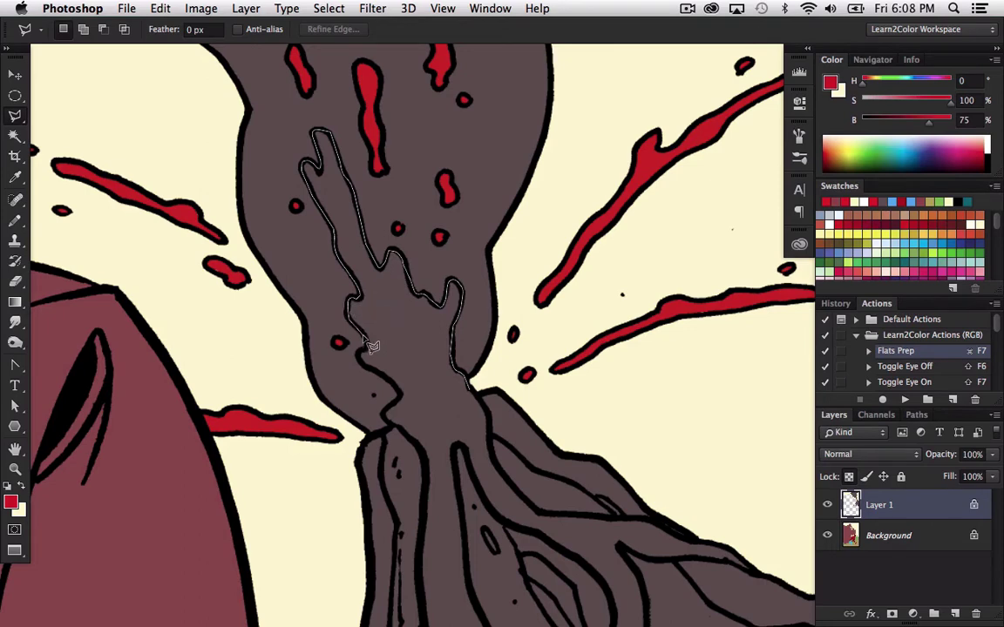
- Continue the lasso outline from the crater's left rim down the left bank of the main lava stream
{"action": "left_click_drag", "start_coordinate": [391, 420], "coordinate": [336, 245]}
{"action": "mouse_move", "coordinate": [310, 177]}
{"action": "left_mouse_down"}
{"action": "mouse_move", "coordinate": [321, 202]}
{"action": "mouse_move", "coordinate": [312, 199]}
{"action": "mouse_move", "coordinate": [336, 212]}
{"action": "mouse_move", "coordinate": [361, 160]}
{"action": "mouse_move", "coordinate": [351, 220]}
{"action": "mouse_move", "coordinate": [331, 251]}
{"action": "mouse_move", "coordinate": [392, 218]}
{"action": "mouse_move", "coordinate": [334, 248]}
{"action": "mouse_move", "coordinate": [366, 286]}
{"action": "mouse_move", "coordinate": [375, 271]}
{"action": "mouse_move", "coordinate": [364, 402]}
{"action": "mouse_move", "coordinate": [393, 545]}
{"action": "mouse_move", "coordinate": [335, 241]}
{"action": "left_mouse_up"}
{"action": "key", "text": "space"}
{"action": "left_click", "coordinate": [318, 194]}
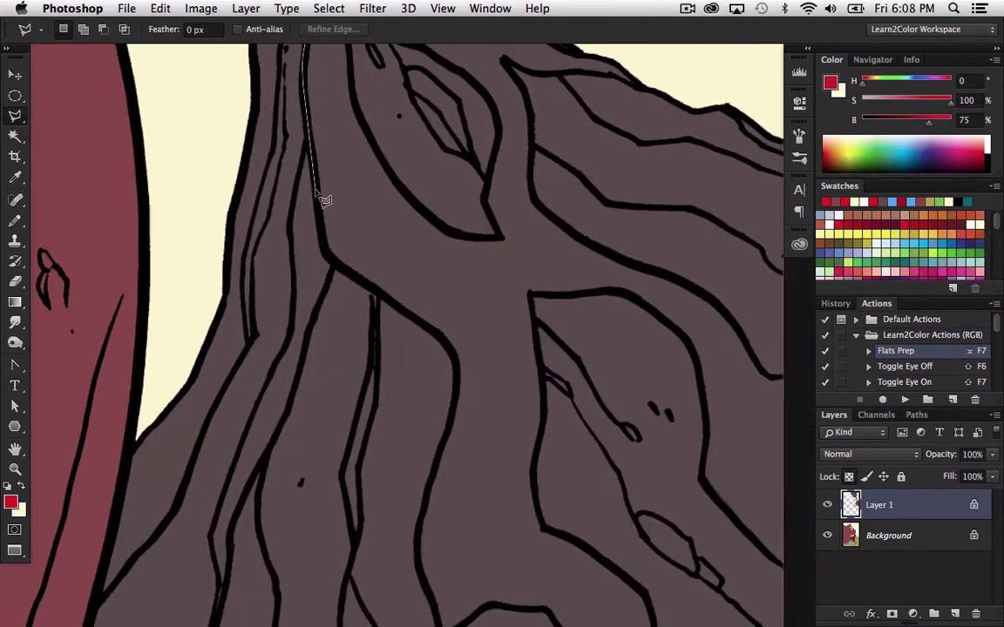
{"action": "left_click", "coordinate": [326, 254]}
{"action": "left_click", "coordinate": [353, 274]}
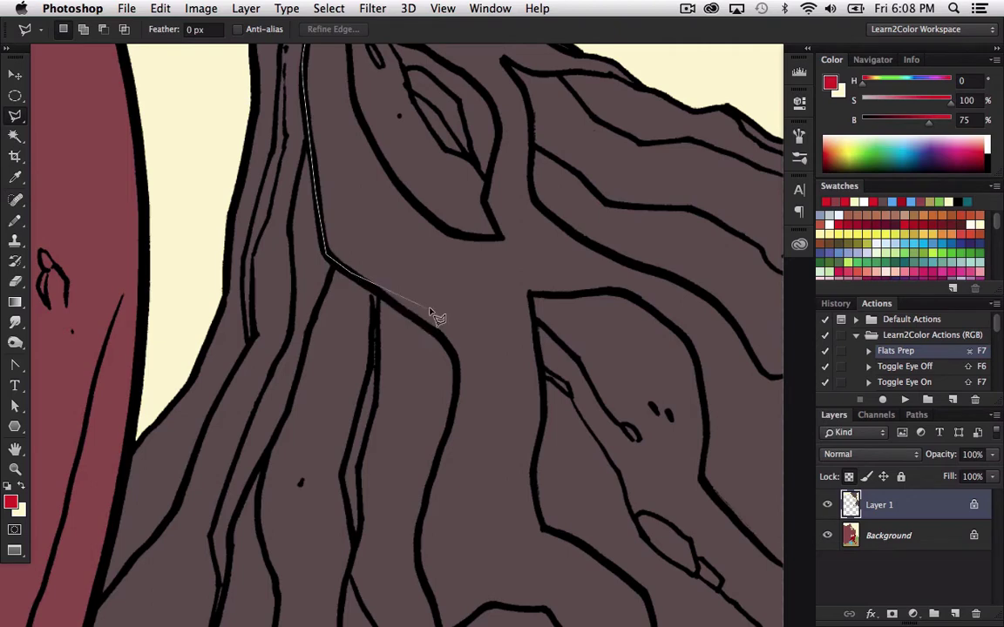
{"action": "left_click", "coordinate": [446, 342]}
{"action": "left_click", "coordinate": [457, 375]}
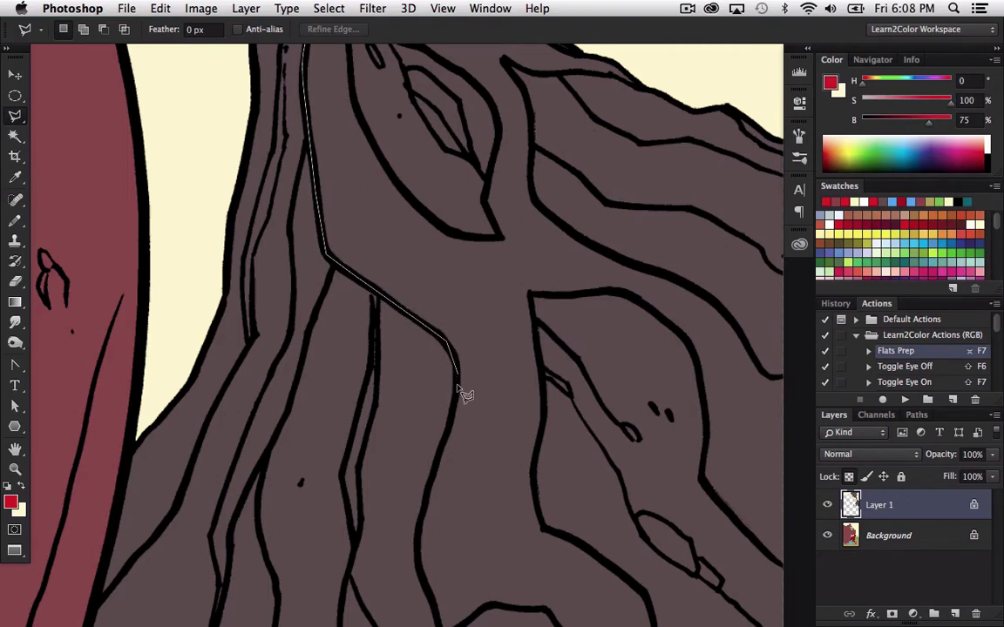
{"action": "left_click", "coordinate": [452, 420]}
{"action": "scroll", "coordinate": [440, 392], "scroll_direction": "down", "scroll_amount": 5}
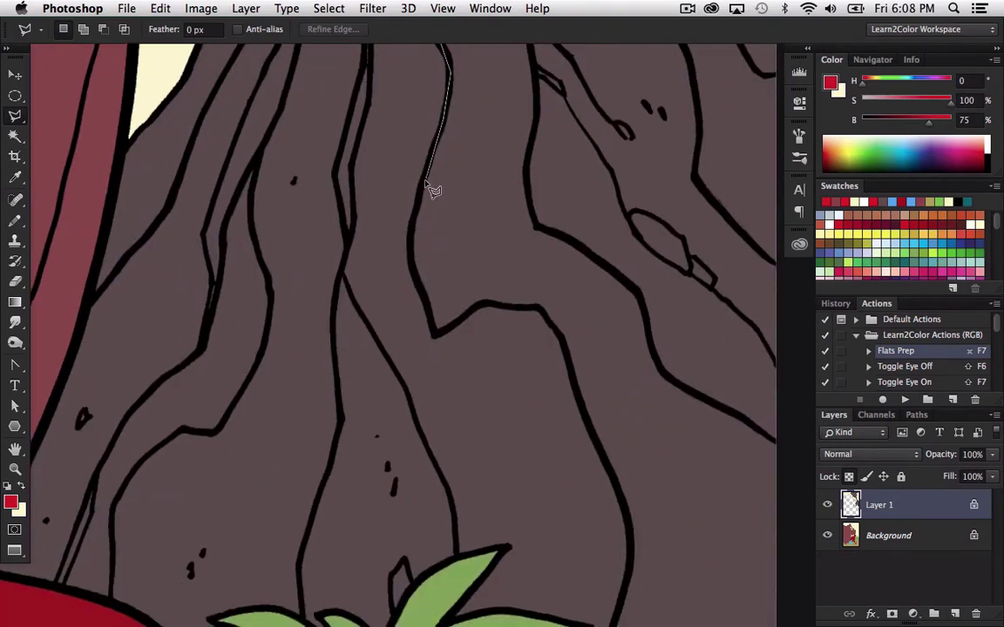
- Trace the lava's left bank around the pointed notch and down the slope toward the palm tree
{"action": "mouse_move", "coordinate": [413, 224]}
{"action": "left_mouse_down"}
{"action": "mouse_move", "coordinate": [411, 265]}
{"action": "mouse_move", "coordinate": [435, 334]}
{"action": "left_mouse_up"}
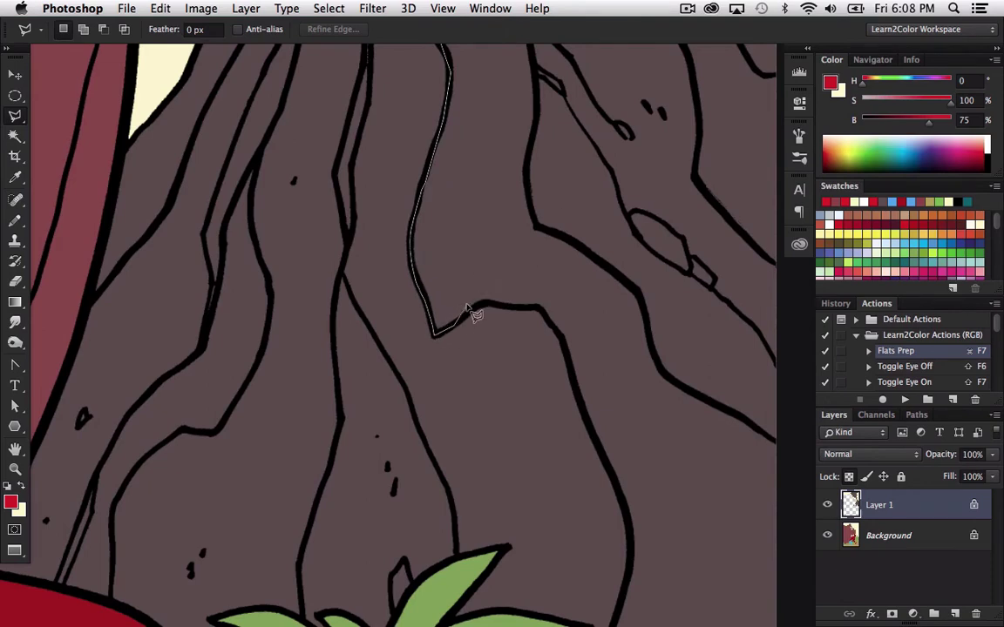
{"action": "key", "text": "space"}
{"action": "mouse_move", "coordinate": [577, 381]}
{"action": "left_mouse_down"}
{"action": "mouse_move", "coordinate": [376, 209]}
{"action": "mouse_move", "coordinate": [320, 141]}
{"action": "left_mouse_up"}
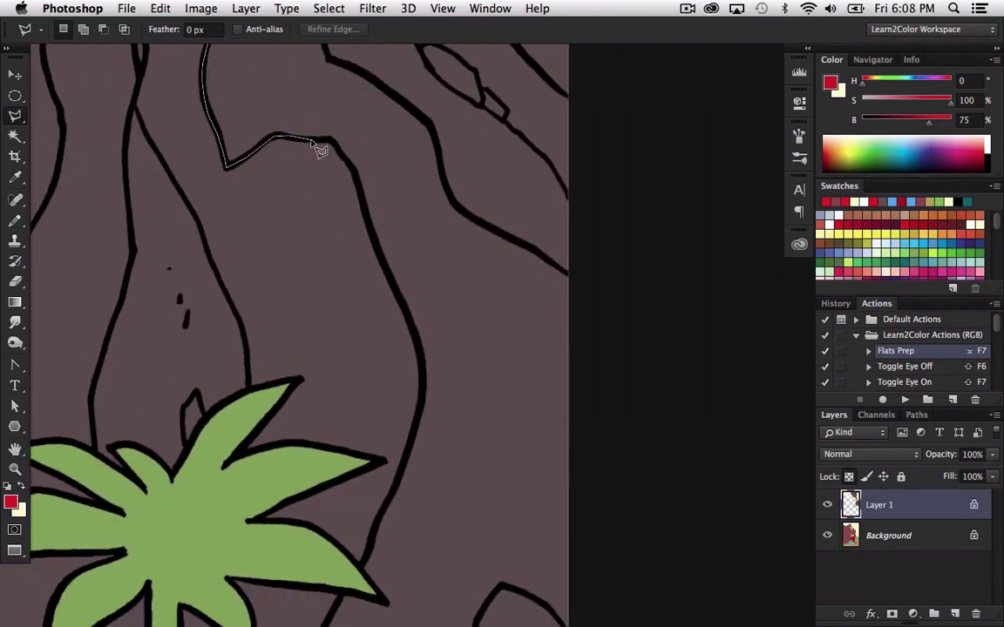
{"action": "left_click", "coordinate": [349, 165]}
{"action": "left_click", "coordinate": [378, 259]}
{"action": "key", "text": "space"}
{"action": "left_click_drag", "start_coordinate": [423, 505], "coordinate": [401, 340]}
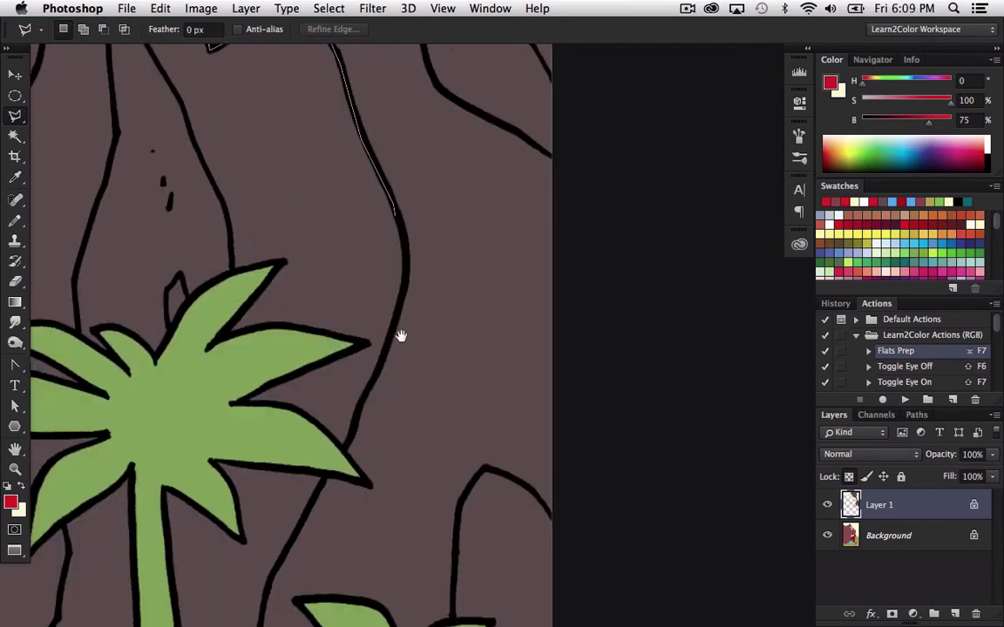
{"action": "left_click", "coordinate": [404, 205]}
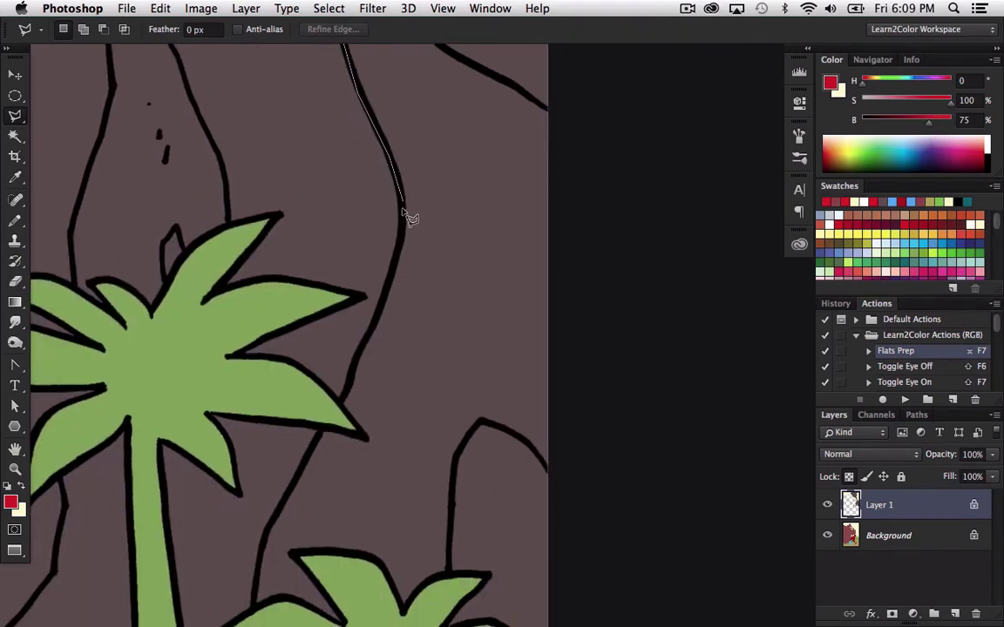
- Extend the lasso outline down the lava's left bank, cutting across the palm frond tip, to the bush below
{"action": "left_click", "coordinate": [368, 337]}
{"action": "left_click", "coordinate": [360, 354]}
{"action": "left_click", "coordinate": [347, 391]}
{"action": "left_click", "coordinate": [312, 449]}
{"action": "key", "text": "space"}
{"action": "left_click_drag", "start_coordinate": [280, 511], "coordinate": [347, 304]}
{"action": "left_click", "coordinate": [347, 308]}
{"action": "left_click", "coordinate": [334, 327]}
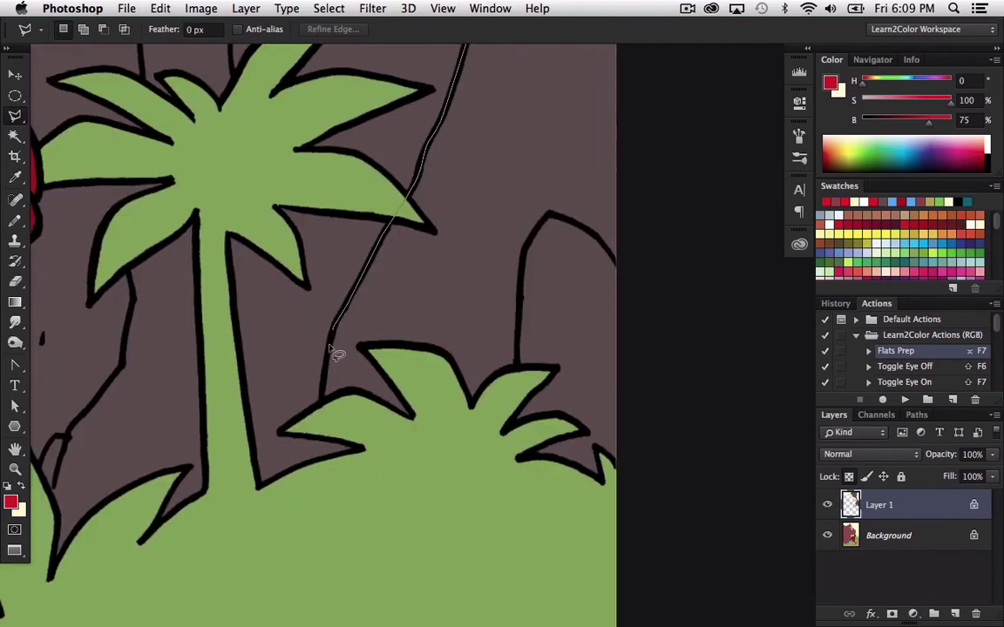
{"action": "left_click", "coordinate": [327, 354]}
{"action": "left_click", "coordinate": [323, 401]}
- Carry the outline through the green bush and up around the top of the rounded rock beside it
{"action": "left_click", "coordinate": [455, 475]}
{"action": "left_click", "coordinate": [515, 368]}
{"action": "left_click", "coordinate": [522, 259]}
{"action": "left_click", "coordinate": [529, 230]}
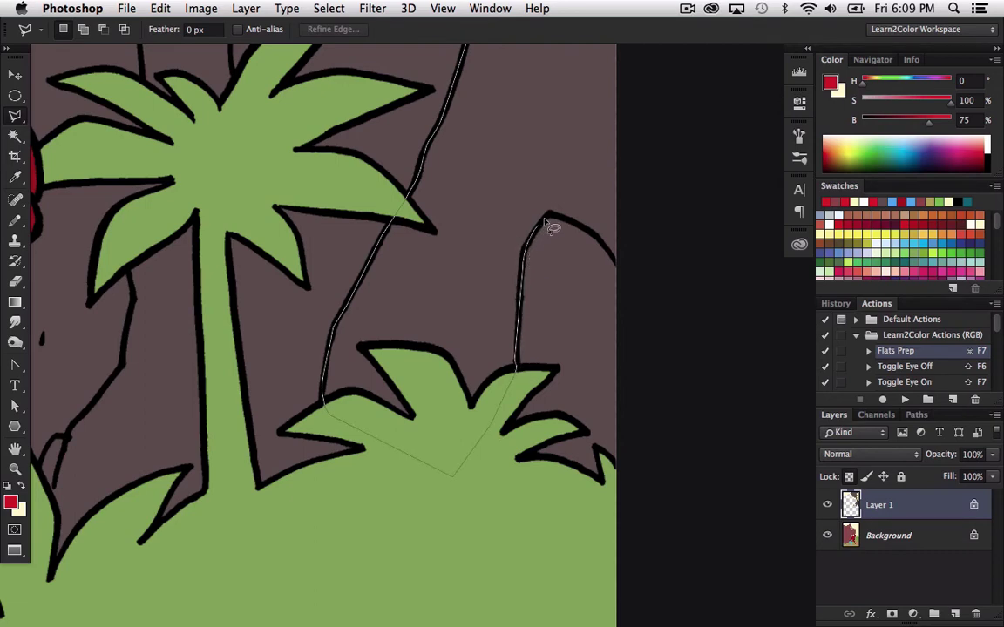
{"action": "left_click", "coordinate": [549, 213]}
{"action": "left_click", "coordinate": [569, 218]}
- Run the lasso outline past the canvas edge and back in at the lava stream's upper bank
{"action": "scroll", "coordinate": [677, 67], "scroll_direction": "up", "scroll_amount": 1}
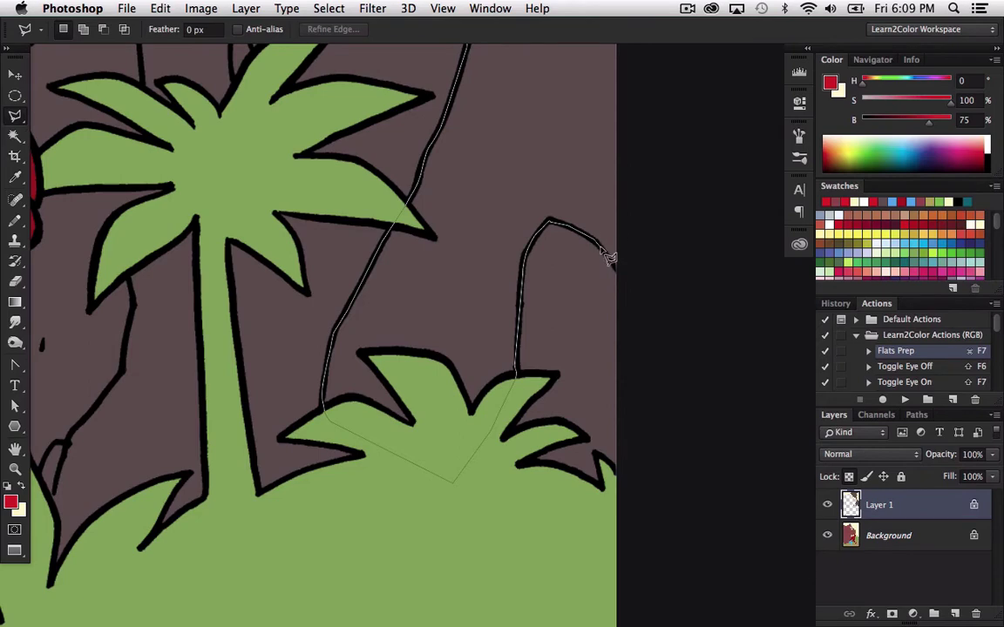
{"action": "left_click", "coordinate": [627, 284]}
{"action": "left_click", "coordinate": [684, 293]}
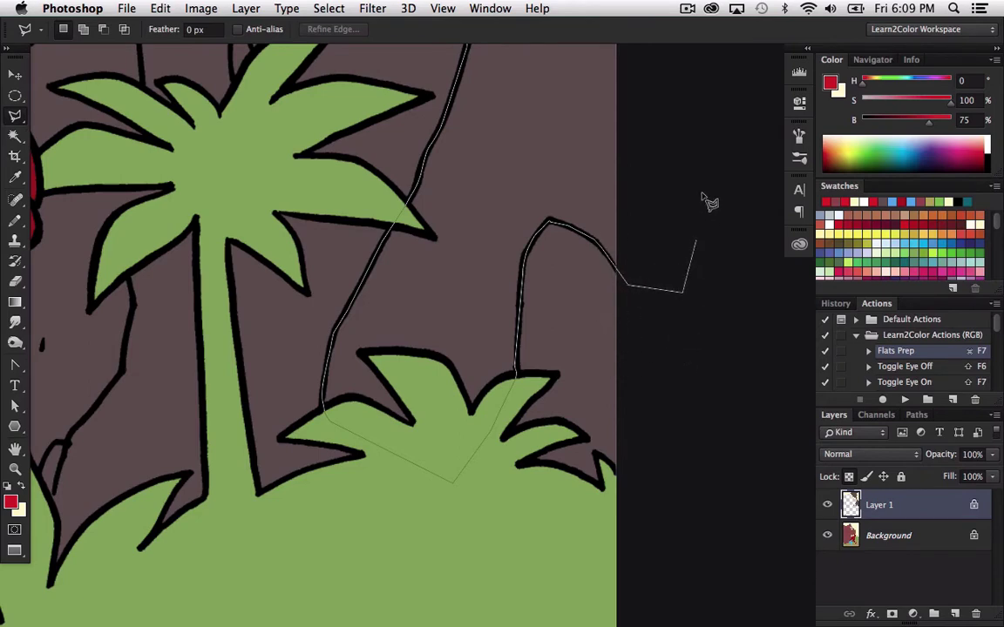
{"action": "left_click_drag", "start_coordinate": [668, 237], "coordinate": [658, 291]}
{"action": "scroll", "coordinate": [657, 291], "scroll_direction": "up", "scroll_amount": 5}
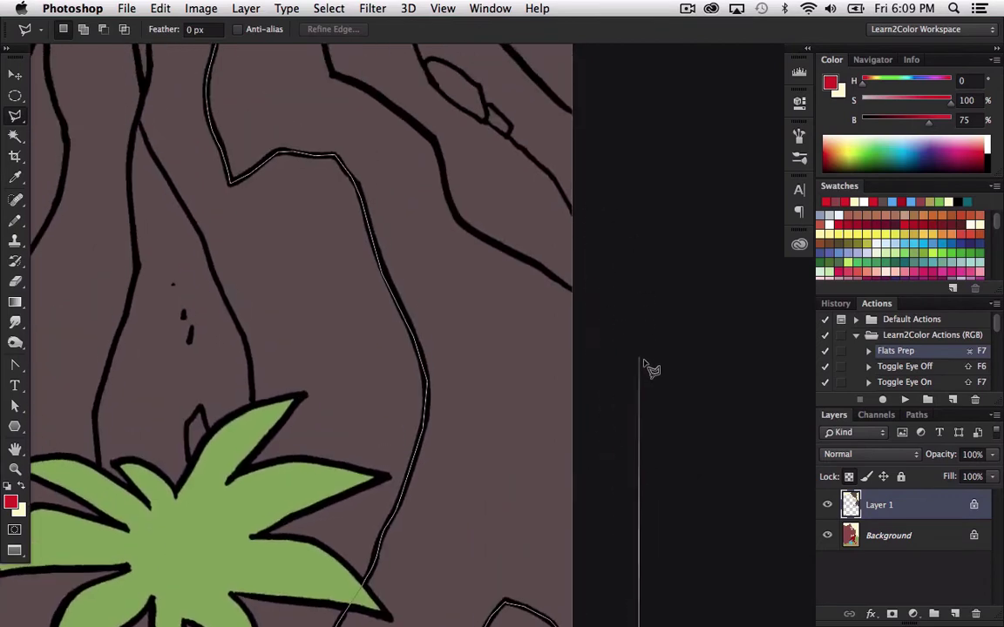
{"action": "left_click", "coordinate": [645, 359]}
{"action": "left_click", "coordinate": [573, 290]}
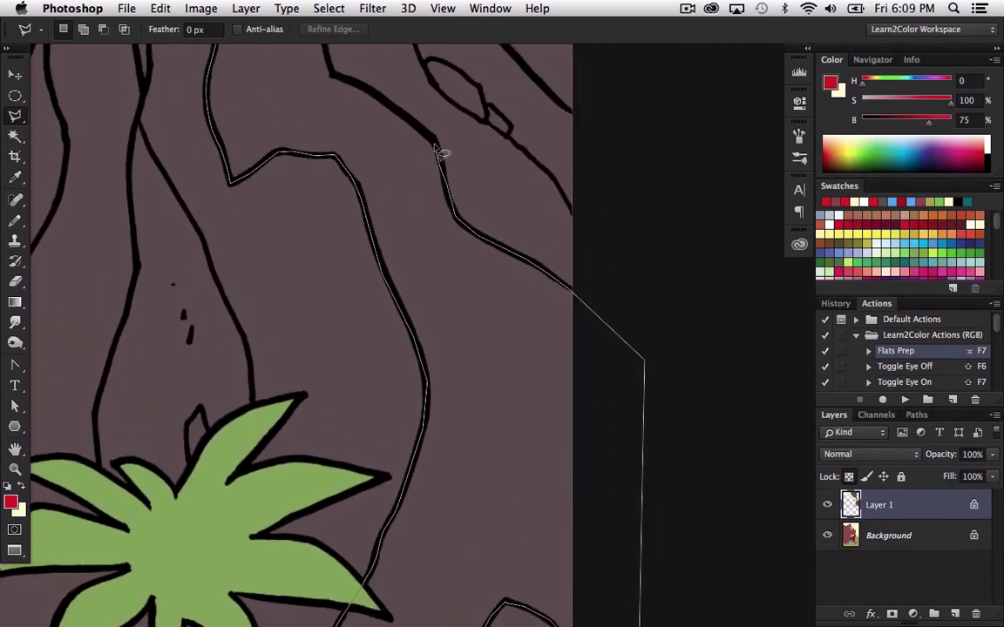
- Trace the rock section between the two lava streams, up to its corner and back out to the canvas edge
{"action": "left_click", "coordinate": [370, 94]}
{"action": "left_click_drag", "start_coordinate": [370, 94], "coordinate": [511, 257]}
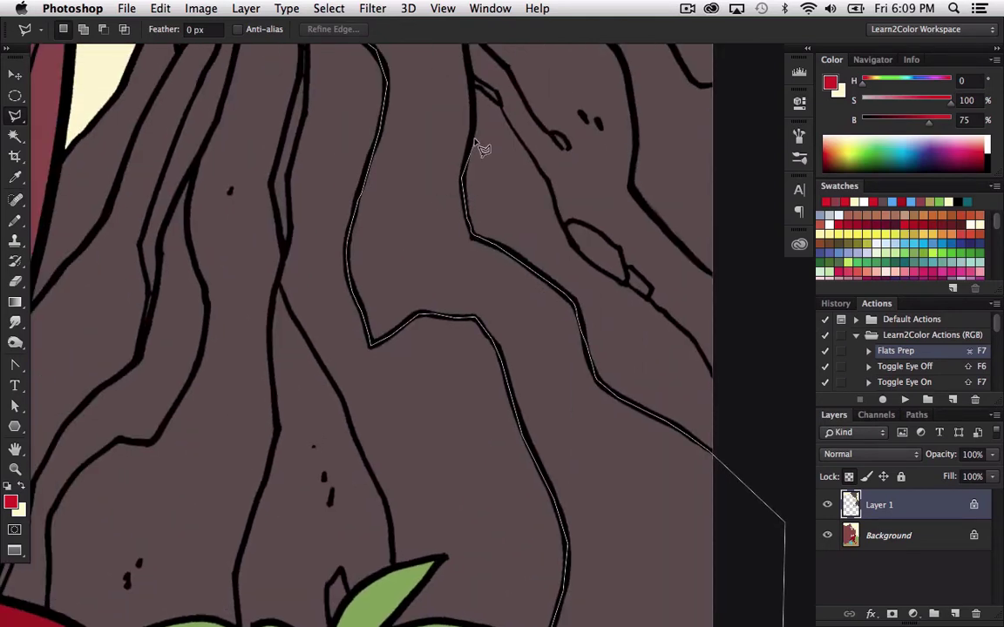
{"action": "left_click_drag", "start_coordinate": [475, 112], "coordinate": [499, 330]}
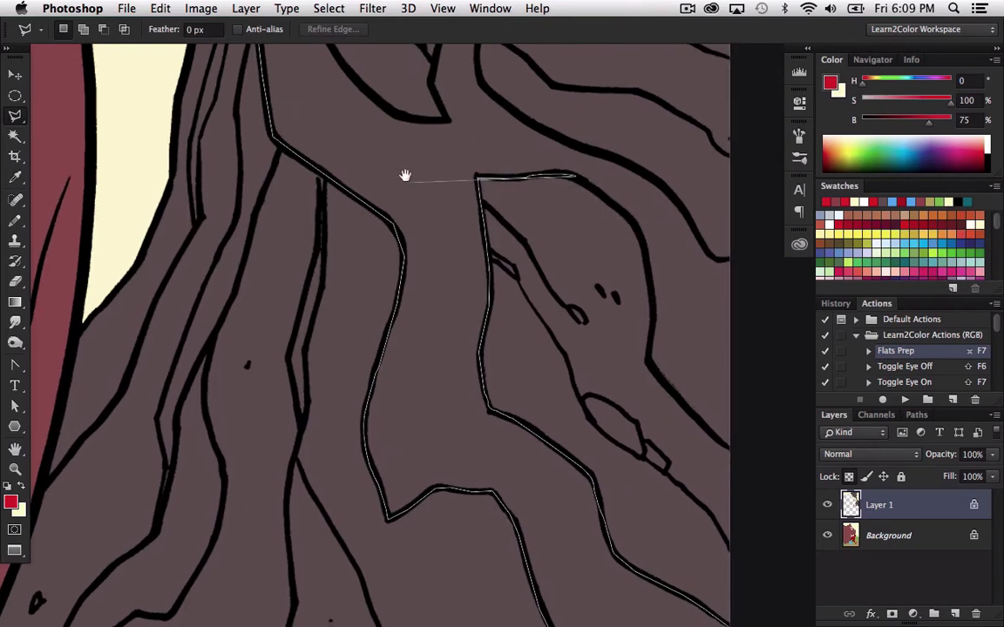
{"action": "left_click_drag", "start_coordinate": [640, 280], "coordinate": [296, 214]}
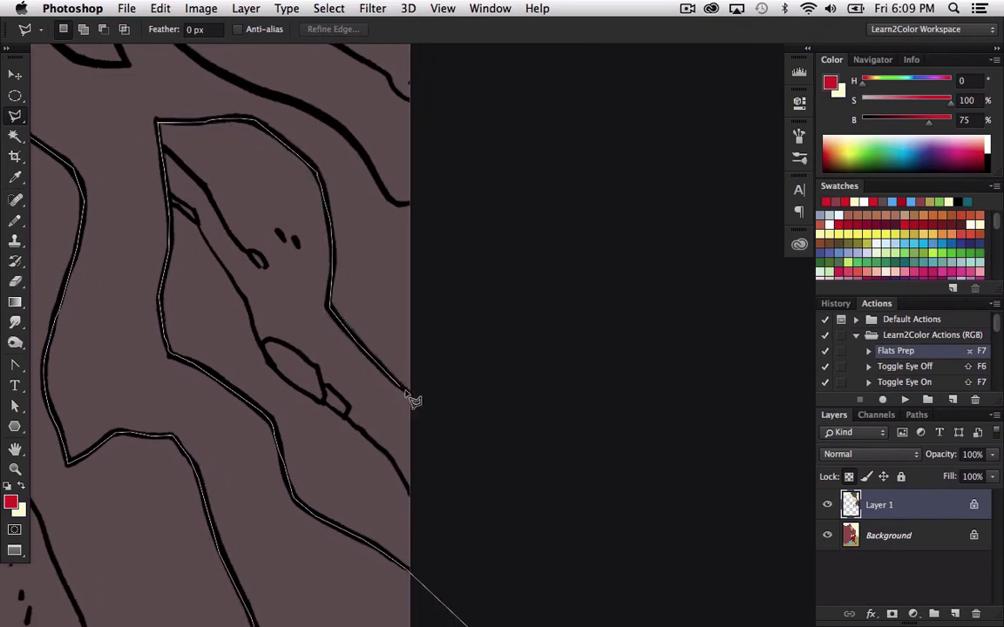
- Outline the outer bank of the upper lava stream from the canvas edge and close the lasso selection
{"action": "left_click", "coordinate": [409, 206]}
{"action": "left_click", "coordinate": [394, 204]}
{"action": "left_click_drag", "start_coordinate": [320, 78], "coordinate": [449, 305]}
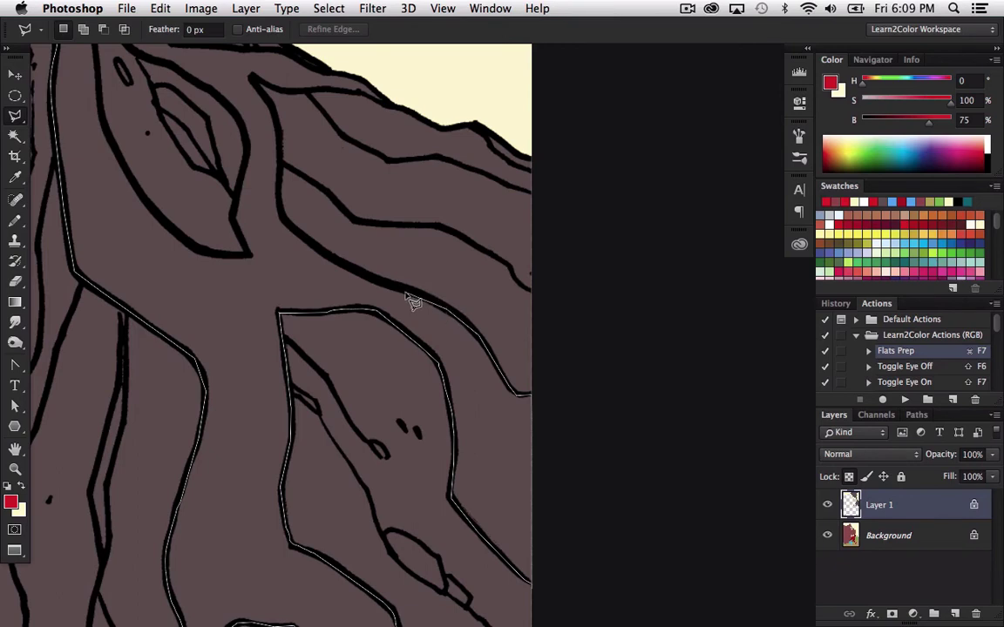
{"action": "double_click", "coordinate": [362, 277]}
- Subtract the rock ridge below the crater's right rim and the wedge beside the lava fork from the selection
{"action": "left_click_drag", "start_coordinate": [292, 176], "coordinate": [394, 334]}
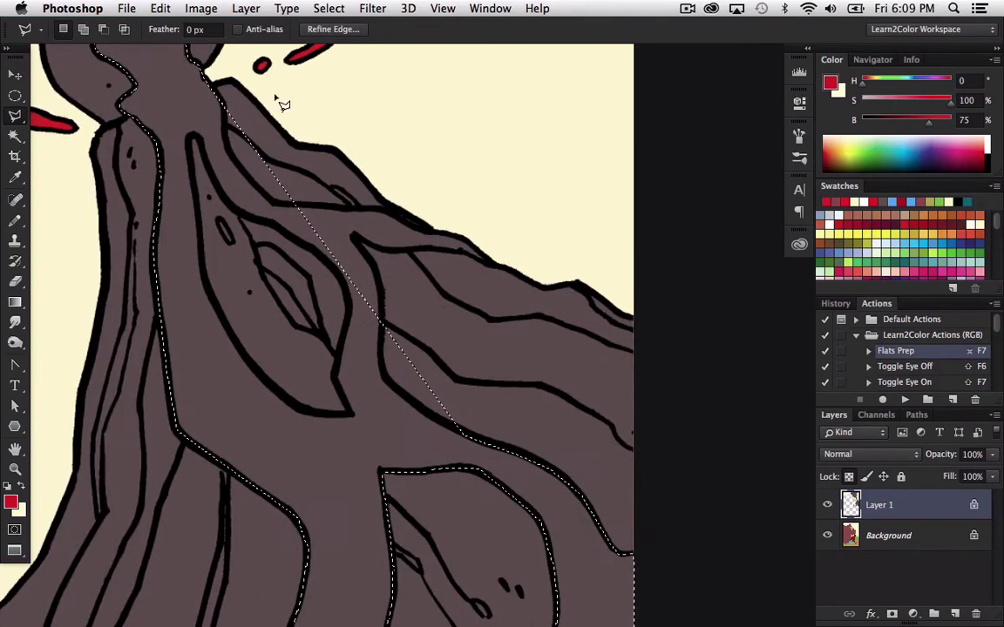
{"action": "left_click", "coordinate": [224, 111], "text": "alt"}
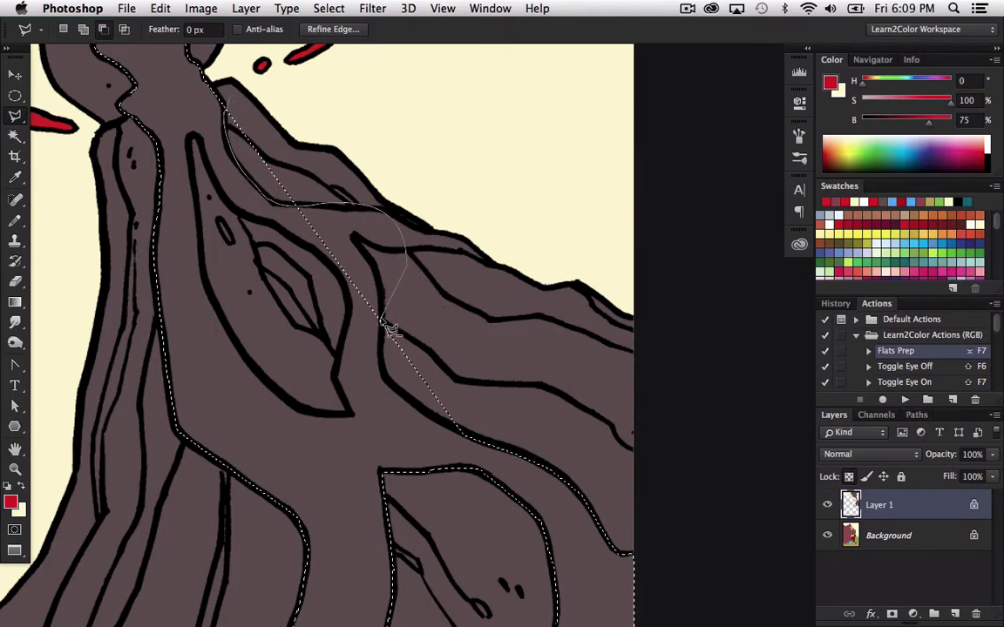
{"action": "double_click", "coordinate": [357, 126]}
{"action": "left_click_drag", "start_coordinate": [501, 324], "coordinate": [484, 229]}
{"action": "left_click_drag", "start_coordinate": [266, 182], "coordinate": [286, 199]}
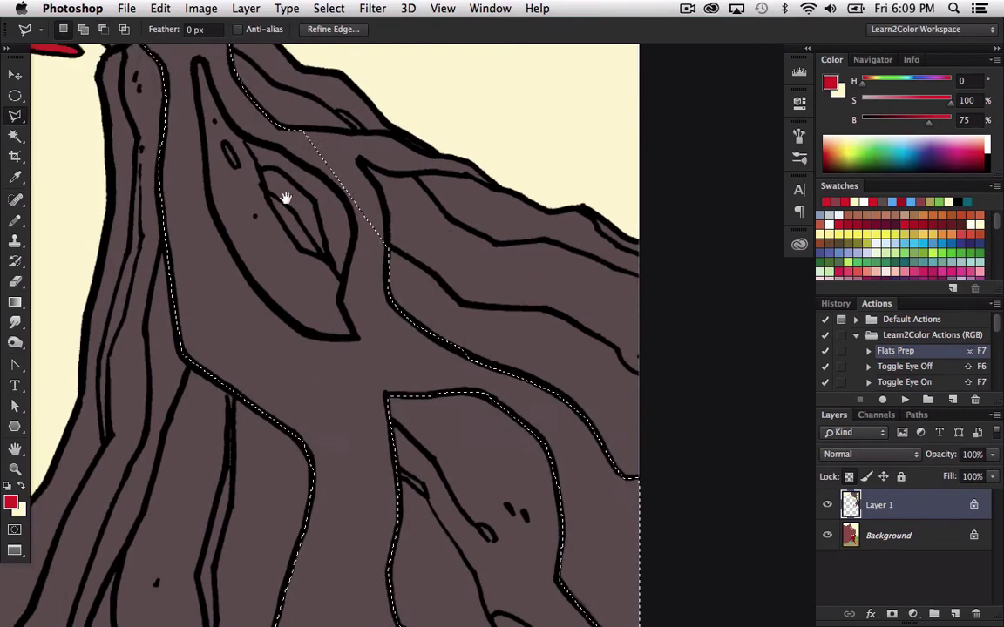
- Subtract the leaf-shaped rock island below the crater from the lava selection with the Polygonal Lasso
{"action": "scroll", "coordinate": [286, 198], "scroll_direction": "up", "scroll_amount": 2}
{"action": "scroll", "coordinate": [286, 199], "scroll_direction": "left", "scroll_amount": 2}
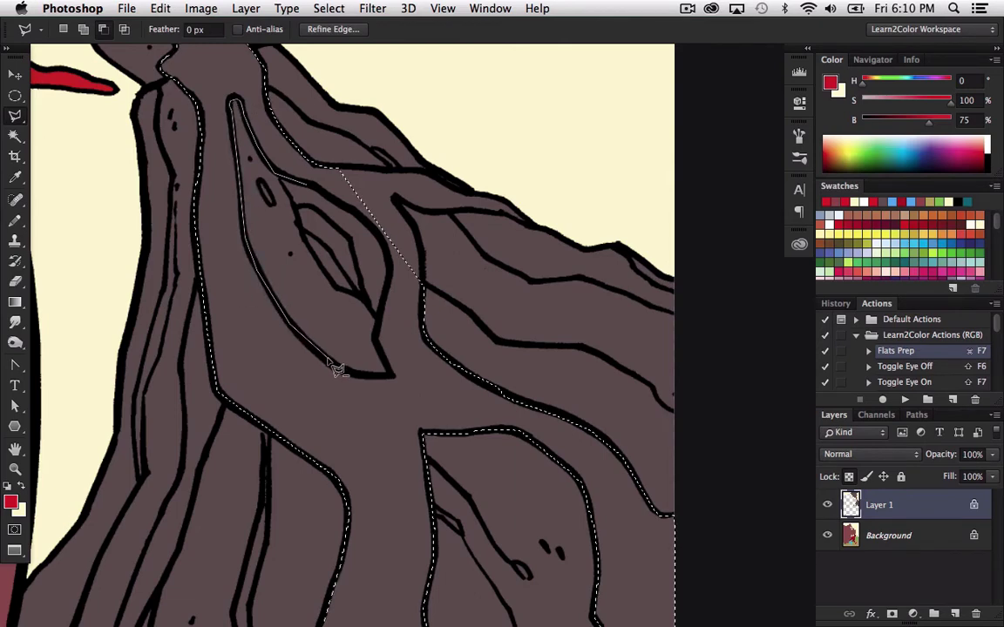
{"action": "left_click", "coordinate": [375, 338]}
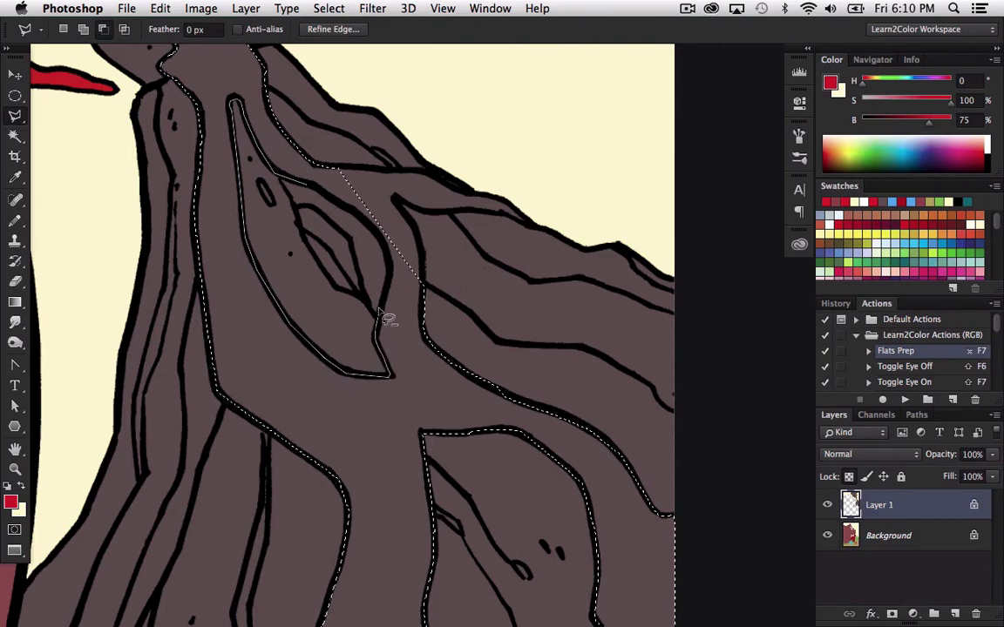
{"action": "left_click", "coordinate": [388, 275]}
{"action": "left_click", "coordinate": [386, 249]}
{"action": "mouse_move", "coordinate": [384, 239]}
{"action": "left_mouse_down"}
{"action": "mouse_move", "coordinate": [332, 207]}
{"action": "mouse_move", "coordinate": [337, 180]}
{"action": "mouse_move", "coordinate": [373, 181]}
{"action": "left_mouse_up"}
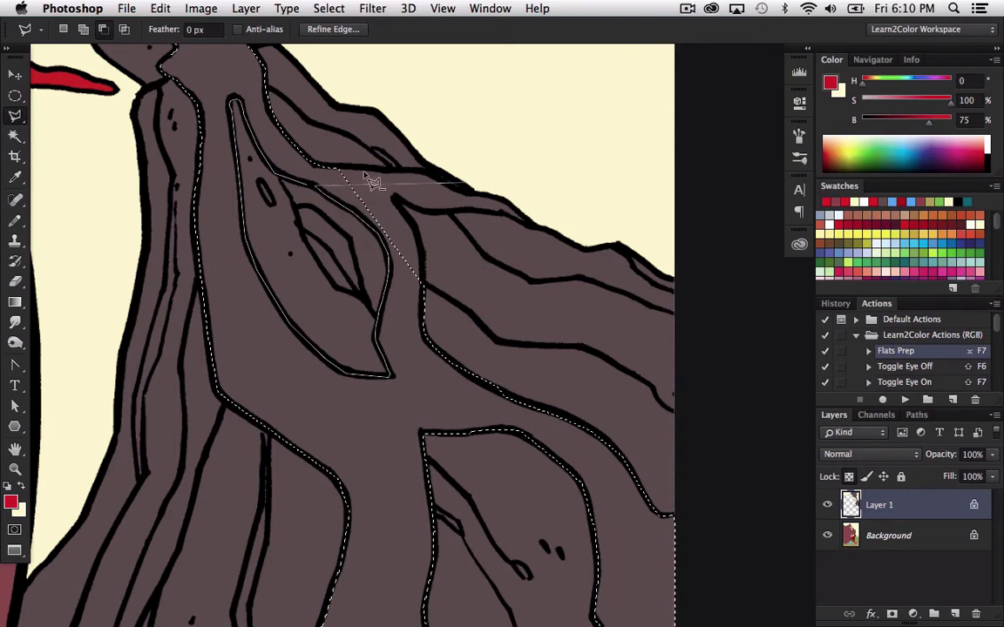
{"action": "left_click", "coordinate": [307, 184]}
{"action": "key", "text": "space"}
{"action": "left_click_drag", "start_coordinate": [577, 172], "coordinate": [523, 232]}
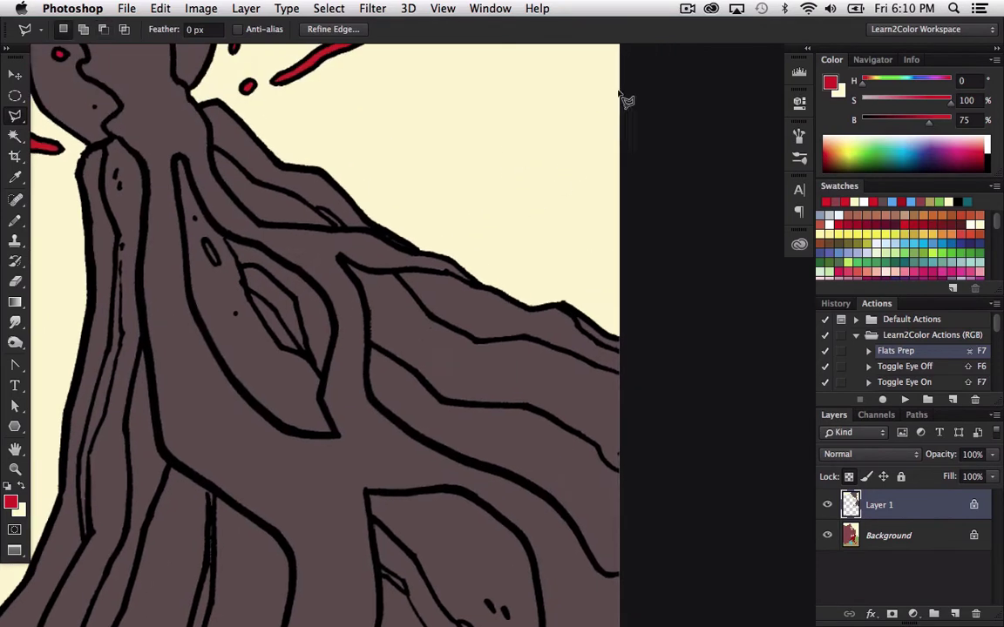
- Add the narrow lava branch reaching the volcano's right ridge to the selection and remove the overlapping cream sky with the Magic Wand
{"action": "left_click", "coordinate": [445, 216], "text": "shift"}
{"action": "left_click", "coordinate": [416, 254]}
{"action": "left_click", "coordinate": [374, 234]}
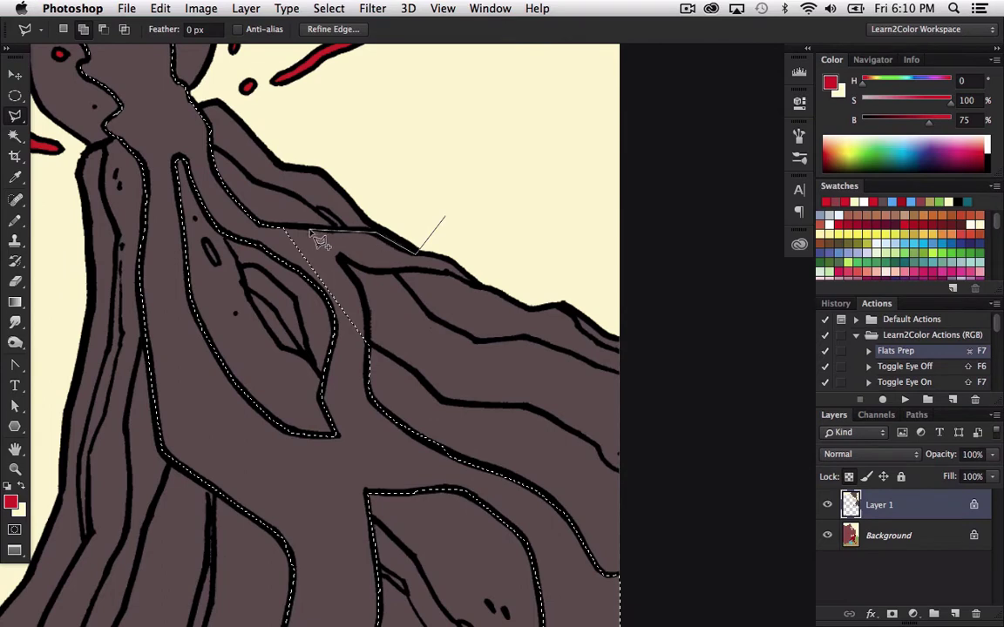
{"action": "left_click", "coordinate": [281, 228]}
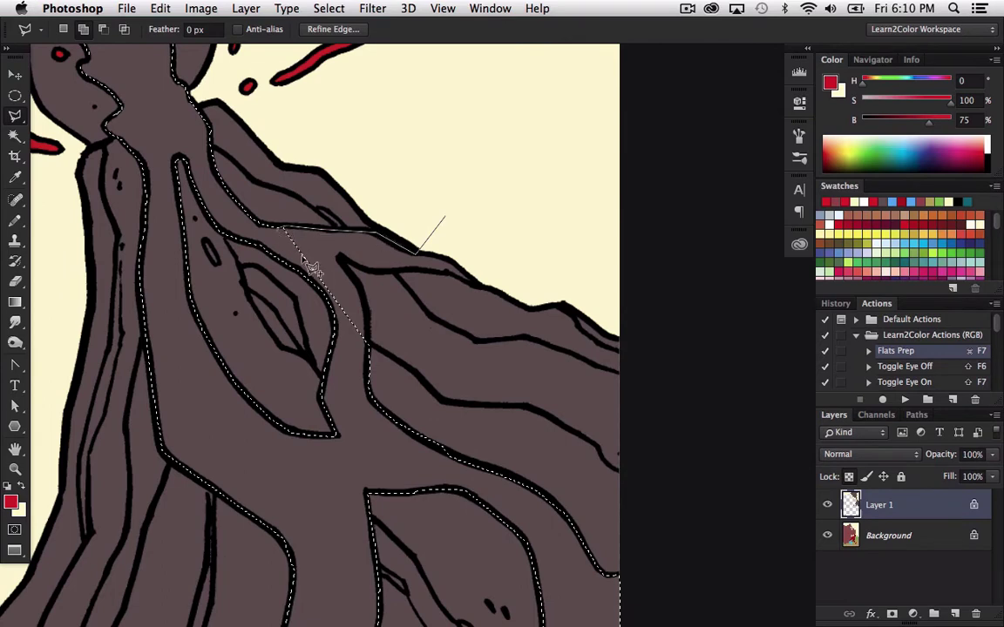
{"action": "left_click", "coordinate": [361, 349]}
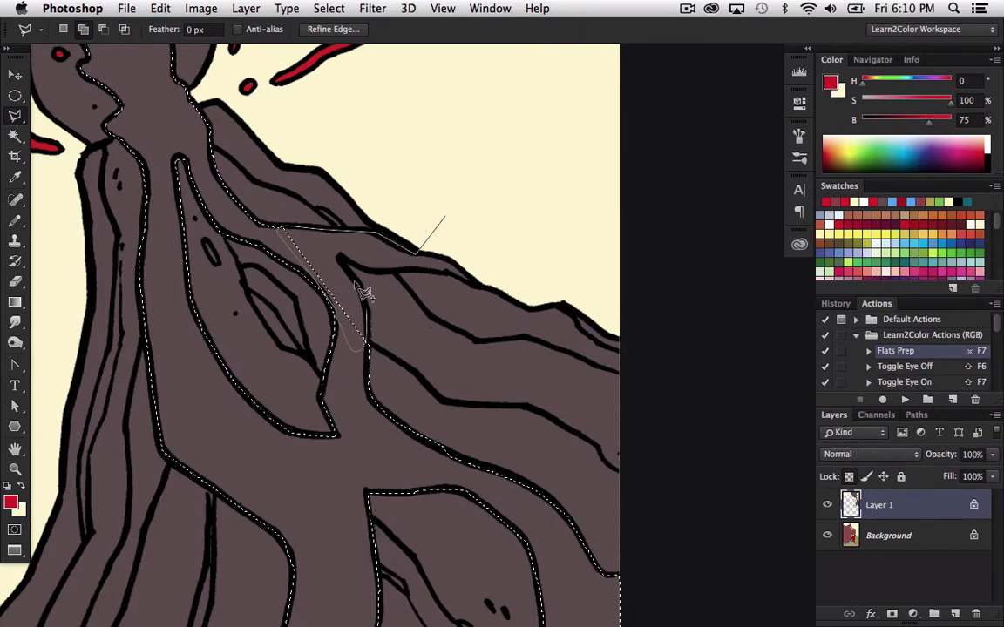
{"action": "left_click", "coordinate": [342, 263]}
{"action": "left_click", "coordinate": [495, 286]}
{"action": "double_click", "coordinate": [517, 257]}
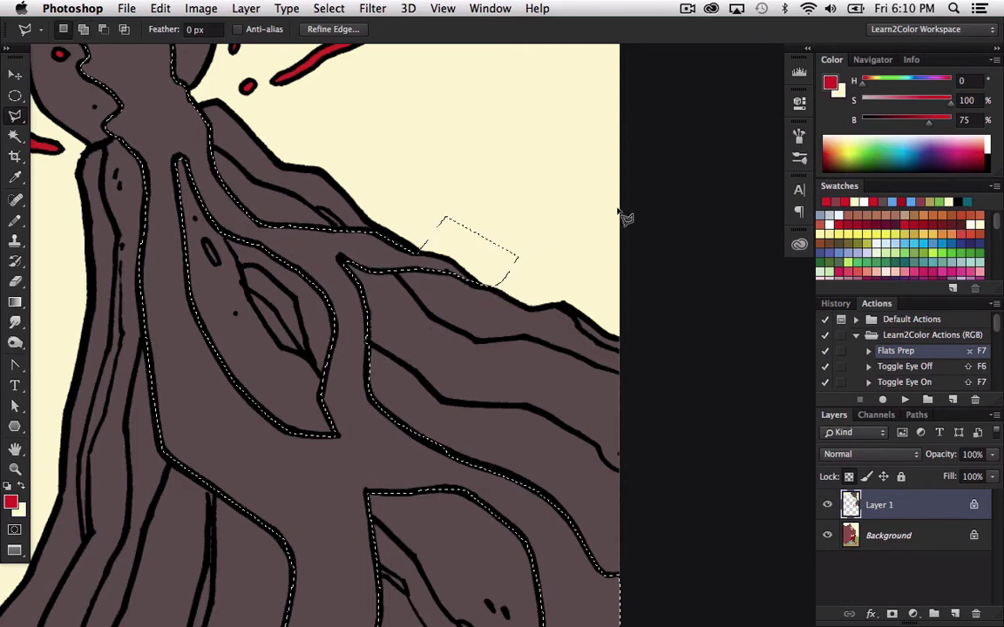
{"action": "key", "text": "w"}
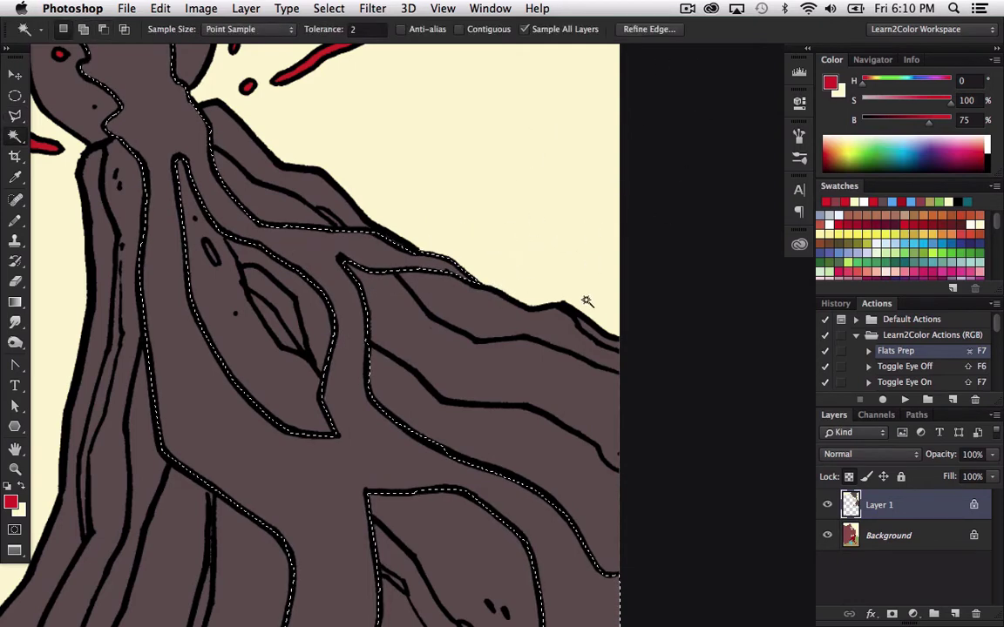
- Fill the selected lava spurts and streams with red (H 0, S 100, B 75) and deselect
{"action": "key", "text": "z"}
{"action": "left_click", "coordinate": [591, 399], "text": "alt"}
{"action": "left_click", "coordinate": [591, 399], "text": "alt"}
{"action": "left_click", "coordinate": [591, 400], "text": "alt"}
{"action": "left_click_drag", "start_coordinate": [575, 506], "coordinate": [555, 393]}
{"action": "key", "text": "alt+BackSpace"}
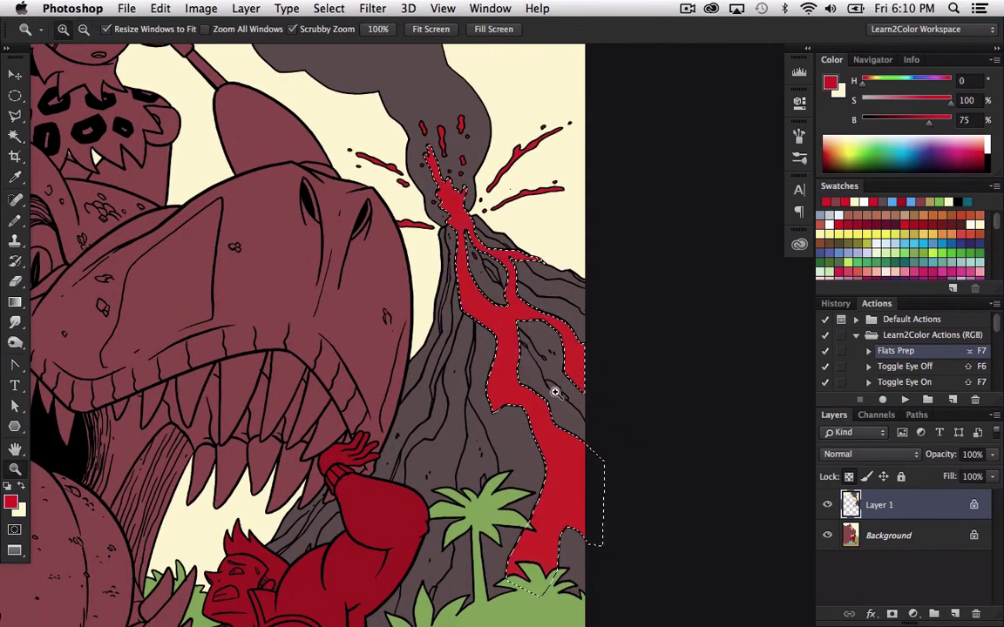
{"action": "key", "text": "super+d"}
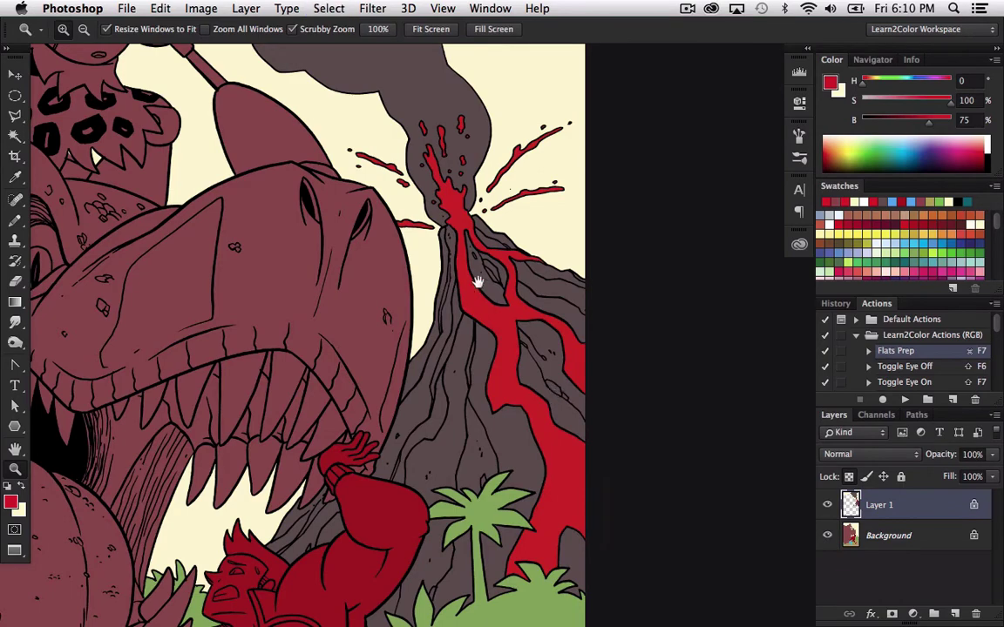
- Try selecting the grey smoke above the volcano with the Magic Wand
{"action": "scroll", "coordinate": [523, 192], "scroll_direction": "up", "scroll_amount": 5}
{"action": "key", "text": "w"}
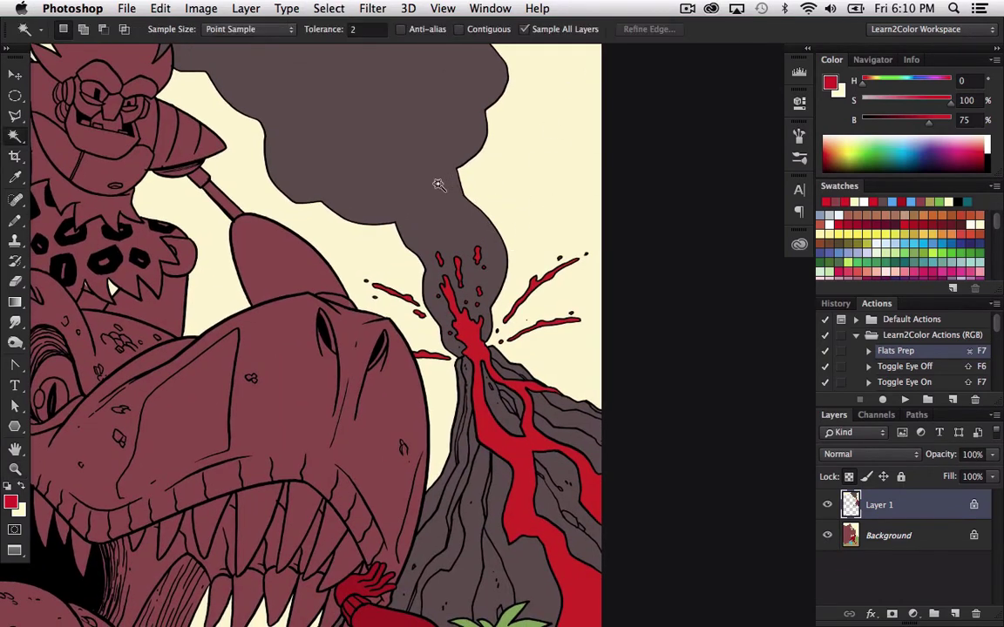
{"action": "left_click", "coordinate": [470, 114]}
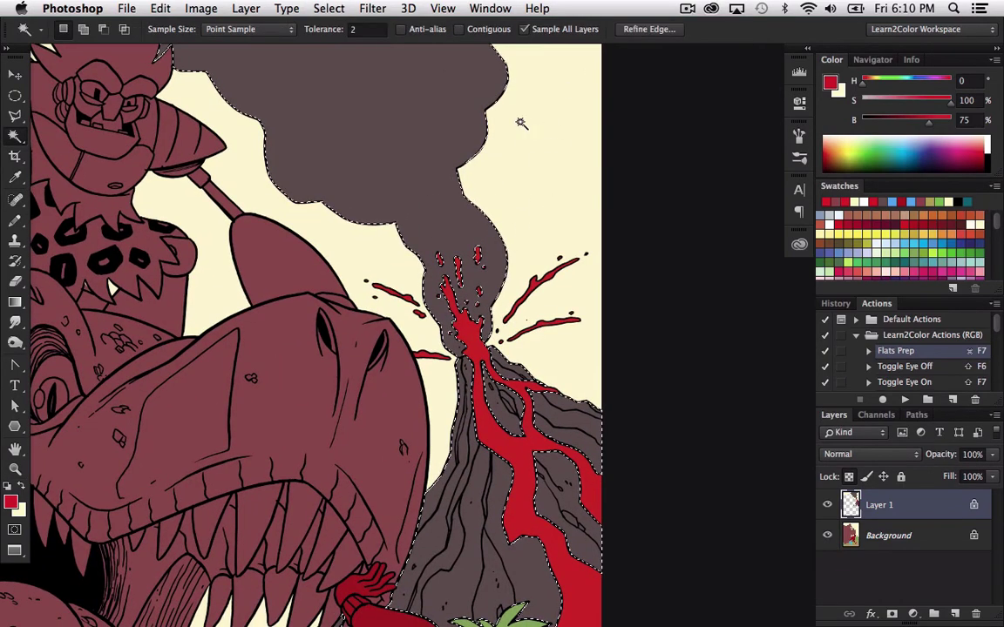
{"action": "key", "text": "l"}
{"action": "key", "text": "z"}
{"action": "left_click", "coordinate": [478, 383]}
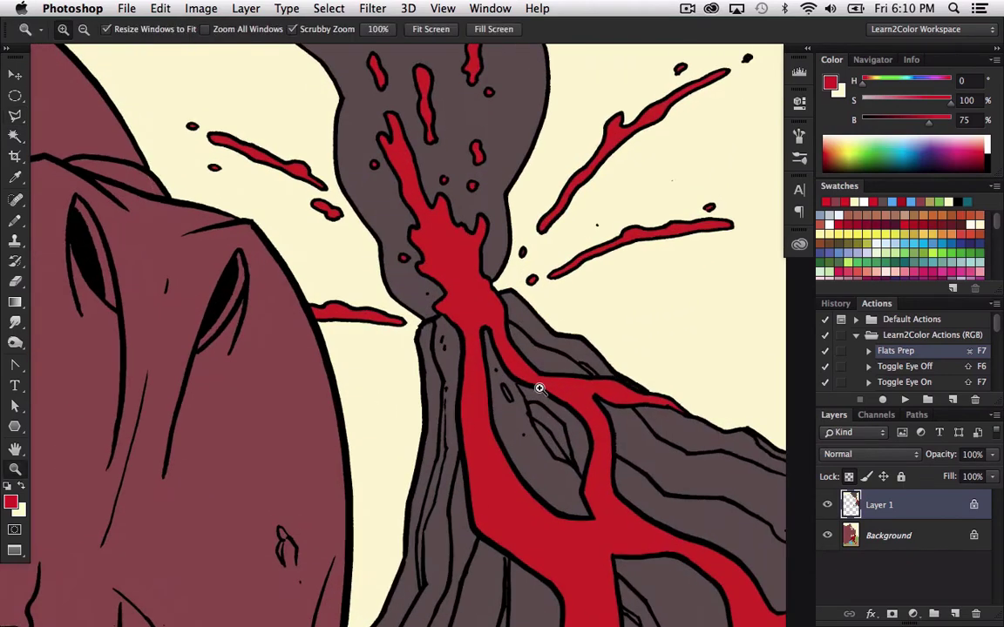
- Subtract the whole volcano below the crater from the grey selection with the Polygonal Lasso, leaving only the smoke selected
{"action": "key", "text": "l"}
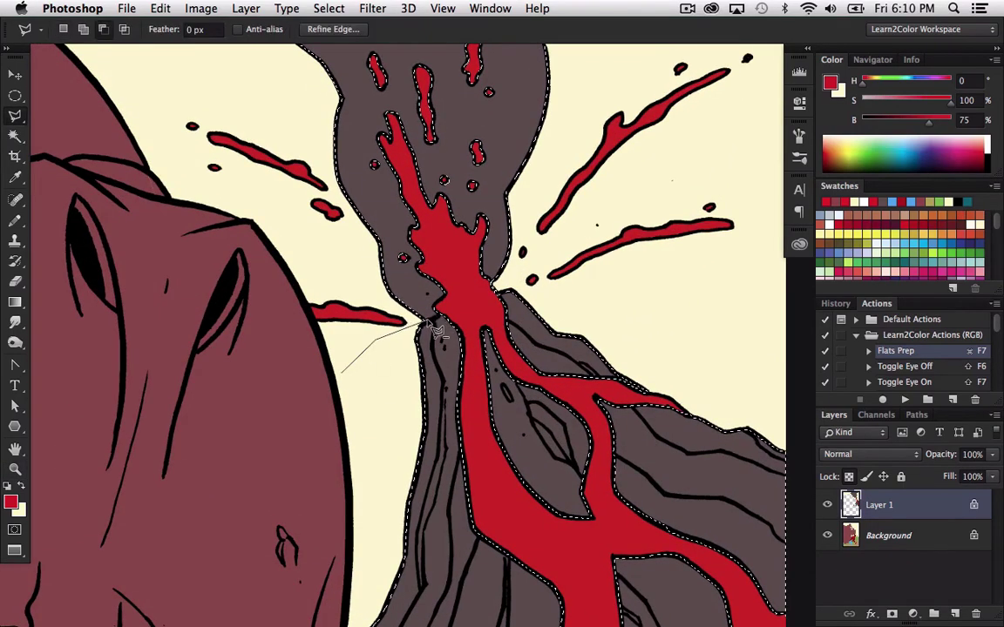
{"action": "left_click", "coordinate": [546, 274]}
{"action": "left_click", "coordinate": [639, 278]}
{"action": "left_click_drag", "start_coordinate": [667, 323], "coordinate": [462, 139]}
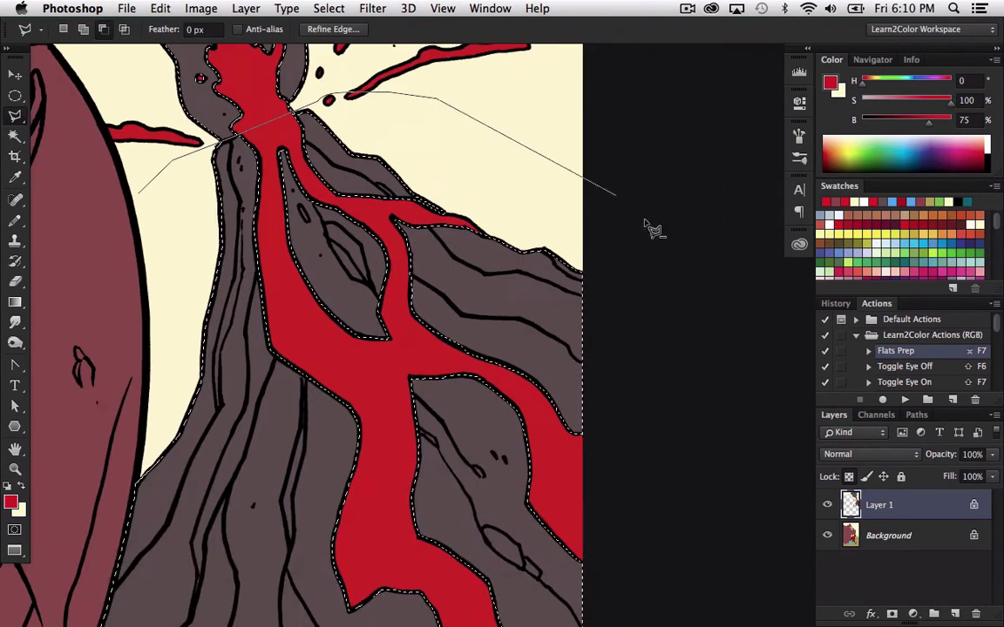
{"action": "left_click", "coordinate": [646, 222]}
{"action": "left_click", "coordinate": [682, 341]}
{"action": "mouse_move", "coordinate": [679, 537]}
{"action": "left_mouse_down"}
{"action": "mouse_move", "coordinate": [648, 415]}
{"action": "mouse_move", "coordinate": [626, 119]}
{"action": "left_mouse_up"}
{"action": "left_click_drag", "start_coordinate": [603, 497], "coordinate": [649, 104]}
{"action": "left_click", "coordinate": [672, 375]}
{"action": "left_click", "coordinate": [646, 468]}
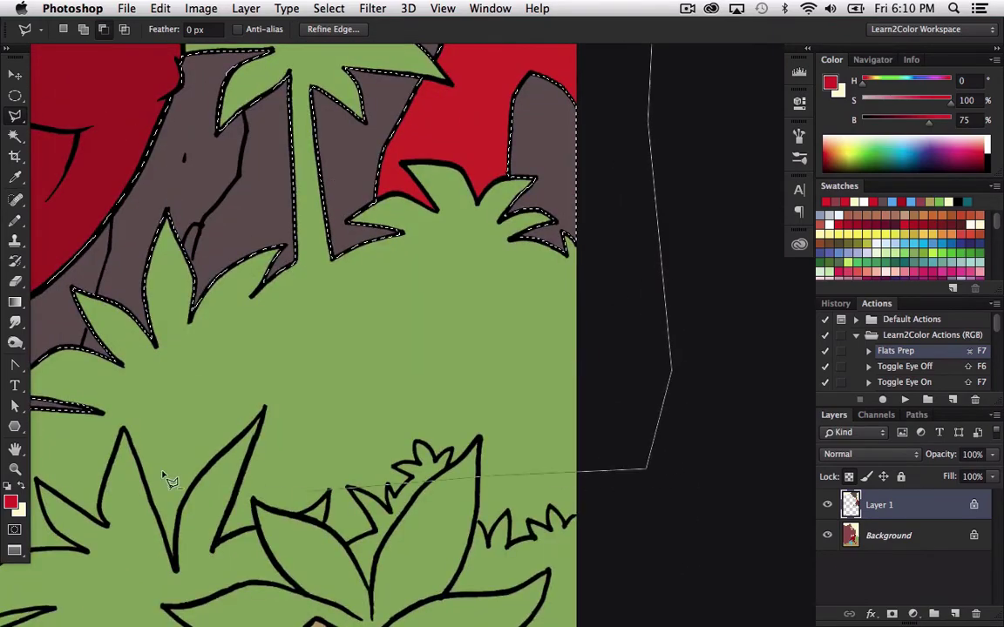
{"action": "left_click_drag", "start_coordinate": [175, 449], "coordinate": [694, 274]}
{"action": "left_click", "coordinate": [624, 307]}
{"action": "left_click", "coordinate": [347, 433]}
{"action": "left_click", "coordinate": [306, 257]}
{"action": "mouse_move", "coordinate": [352, 87]}
{"action": "left_mouse_down"}
{"action": "mouse_move", "coordinate": [354, 246]}
{"action": "mouse_move", "coordinate": [312, 558]}
{"action": "left_mouse_up"}
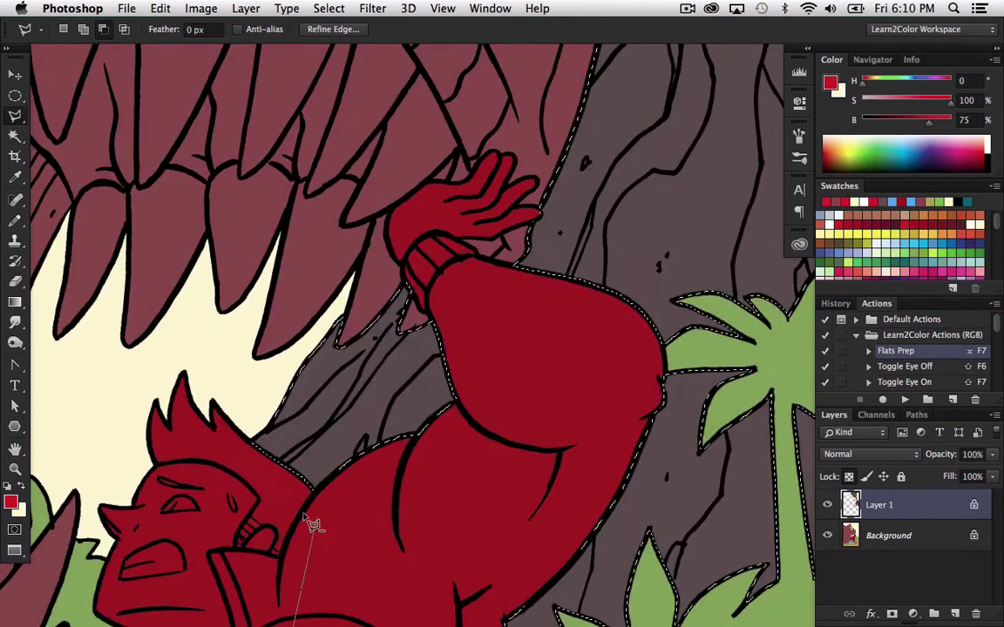
{"action": "left_click", "coordinate": [186, 423]}
{"action": "mouse_move", "coordinate": [372, 109]}
{"action": "left_mouse_down"}
{"action": "mouse_move", "coordinate": [362, 175]}
{"action": "mouse_move", "coordinate": [284, 348]}
{"action": "left_mouse_up"}
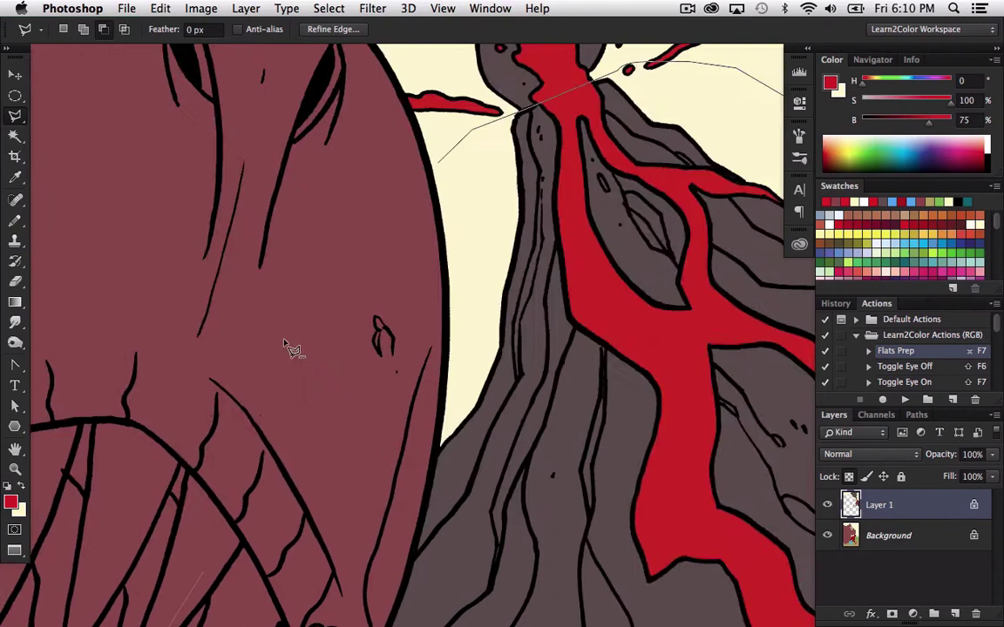
{"action": "left_click", "coordinate": [412, 163]}
{"action": "key", "text": "super+0"}
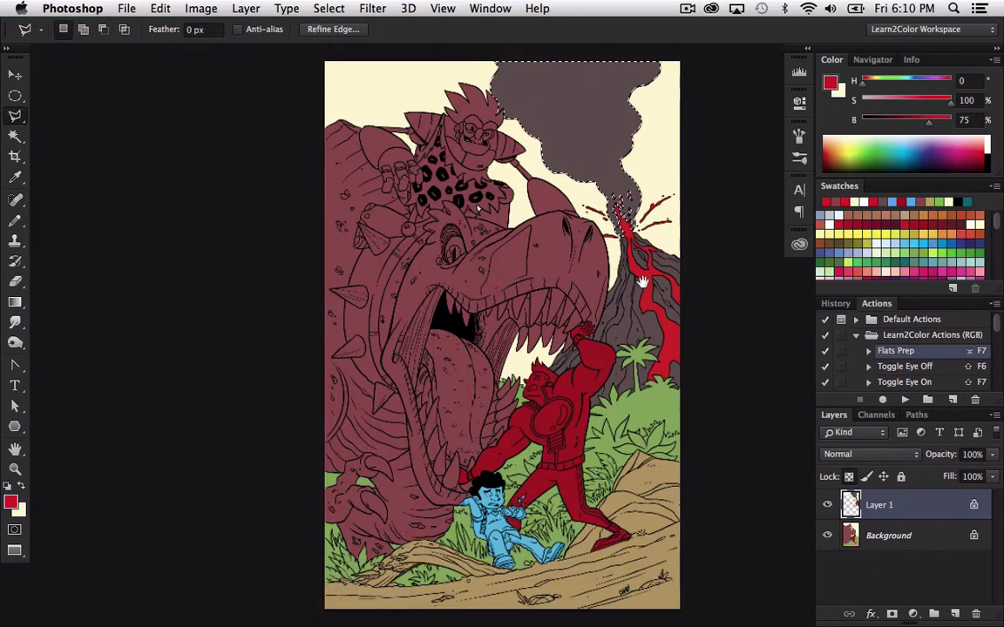
- Fill the selected smoke plume with dark maroon (H 348, S 50, B 33) and deselect
{"action": "left_click_drag", "start_coordinate": [629, 287], "coordinate": [490, 349]}
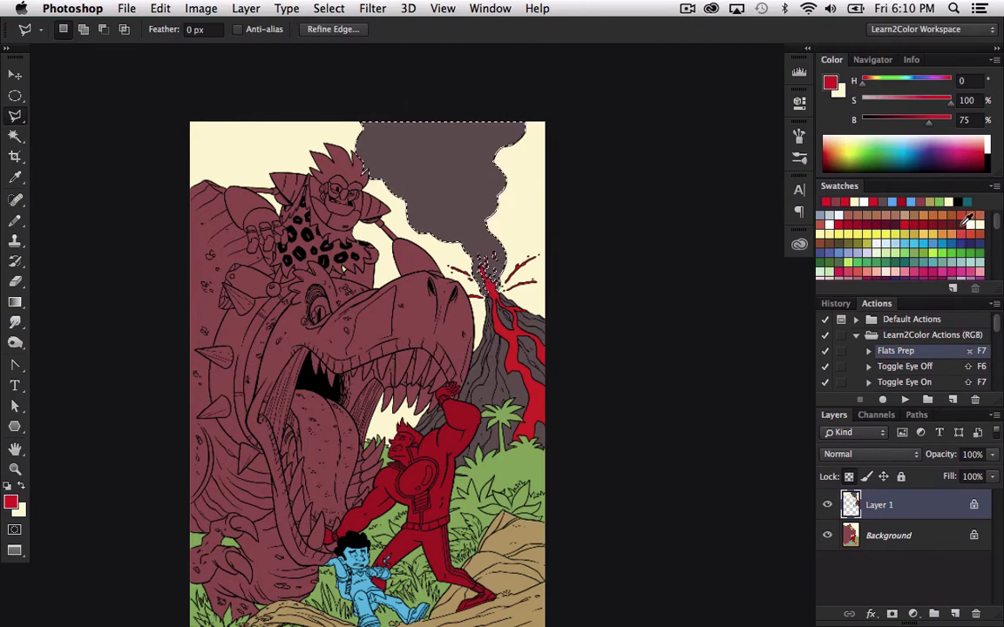
{"action": "left_click", "coordinate": [965, 221]}
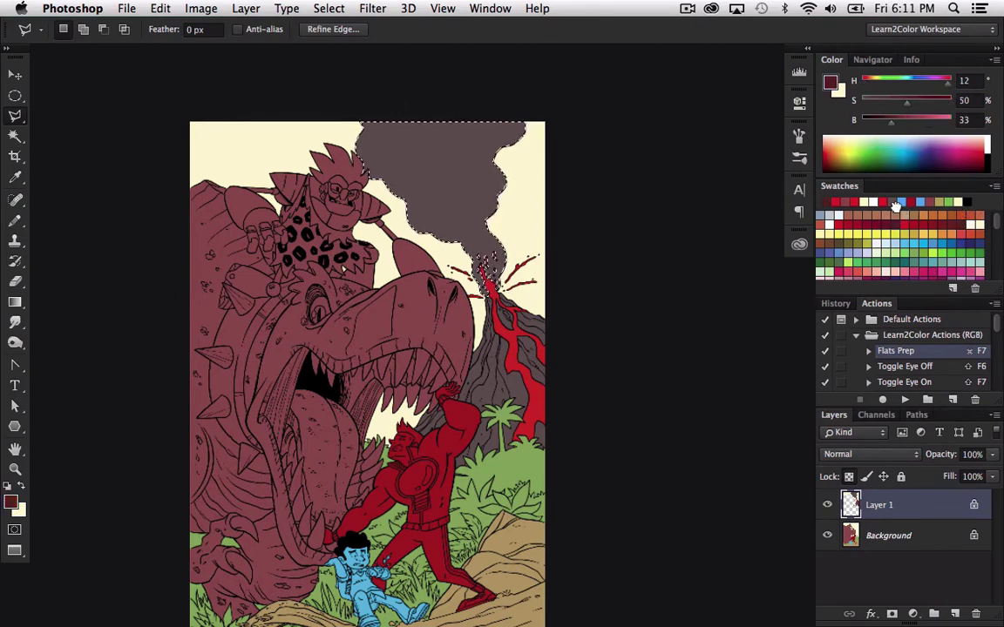
{"action": "left_click", "coordinate": [902, 202]}
{"action": "key", "text": "alt+BackSpace"}
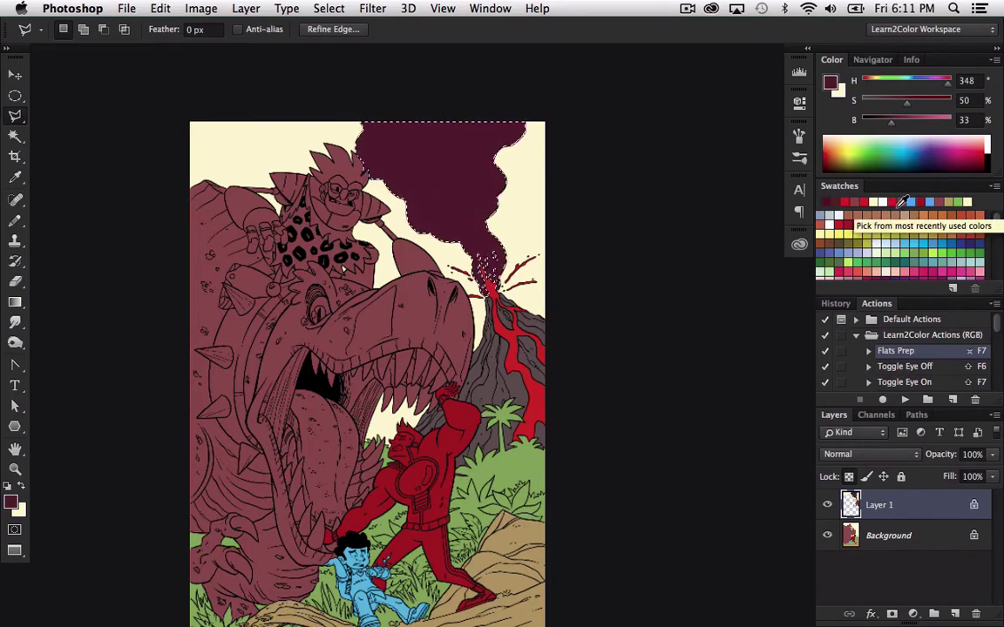
{"action": "key", "text": "super+d"}
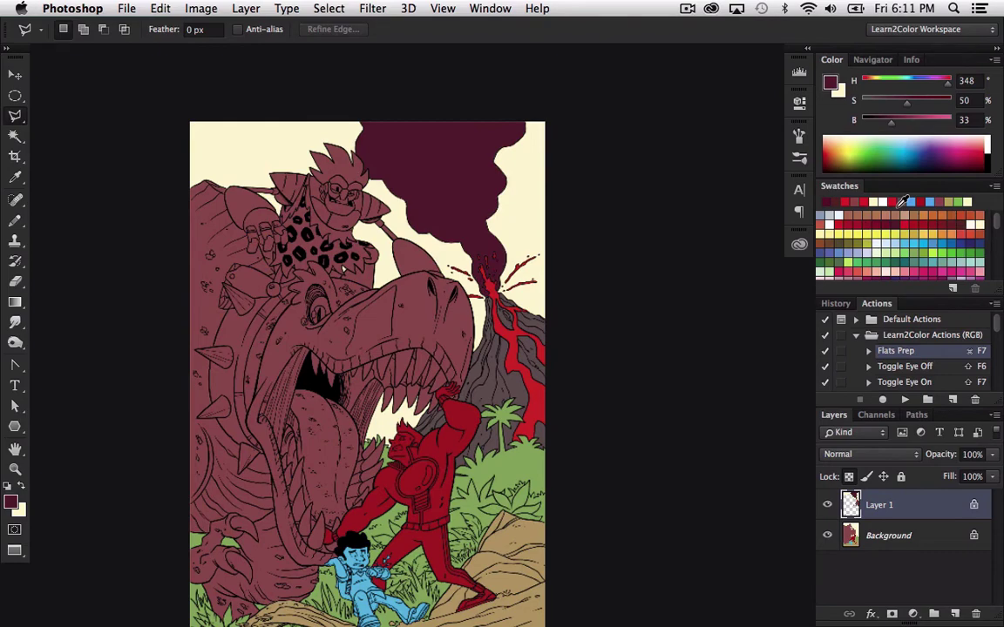
- Merge Layer 1 down into the Background layer
{"action": "key", "text": "z"}
{"action": "left_click_drag", "start_coordinate": [332, 424], "coordinate": [564, 331]}
{"action": "left_click_drag", "start_coordinate": [206, 243], "coordinate": [251, 270]}
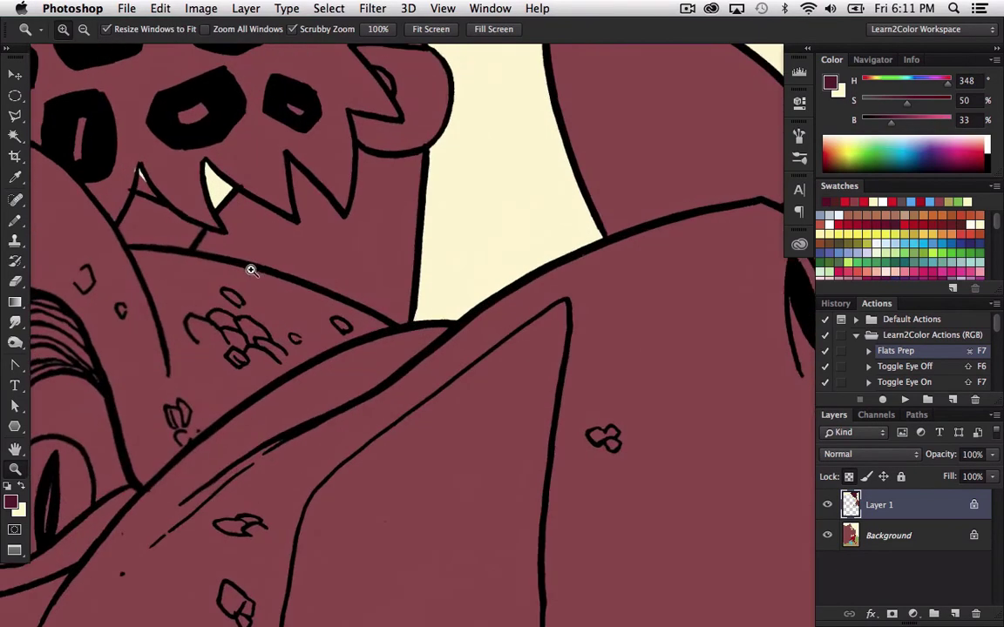
{"action": "left_click_drag", "start_coordinate": [155, 196], "coordinate": [374, 356]}
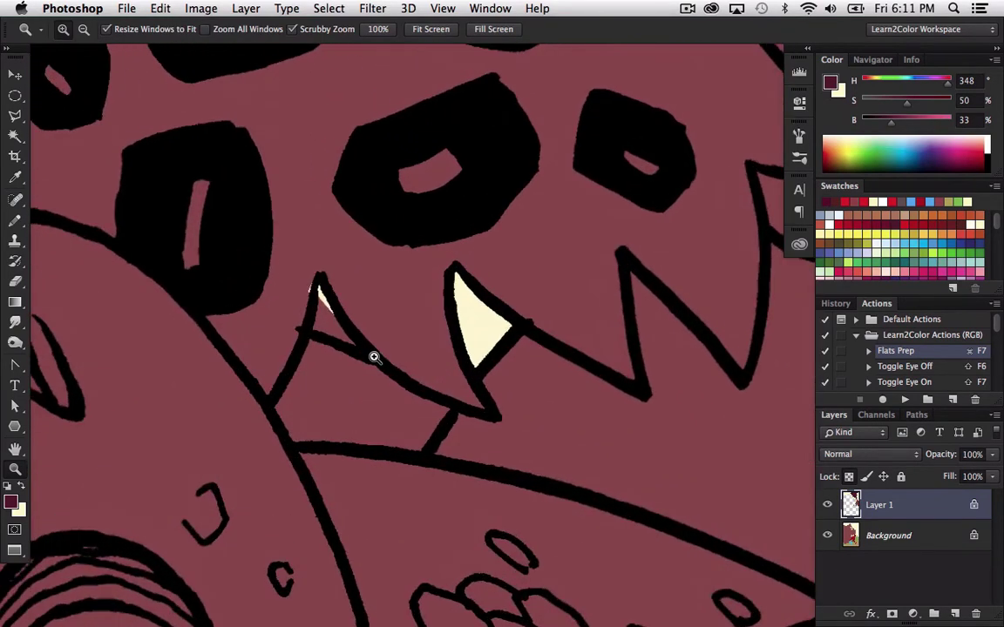
{"action": "key", "text": "super+0"}
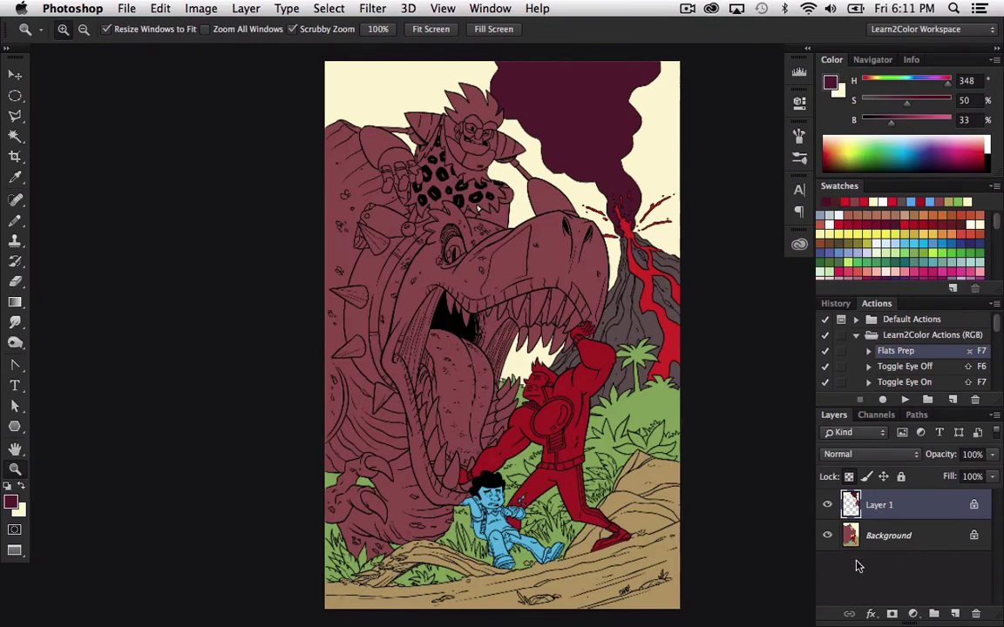
{"action": "key", "text": "super+e"}
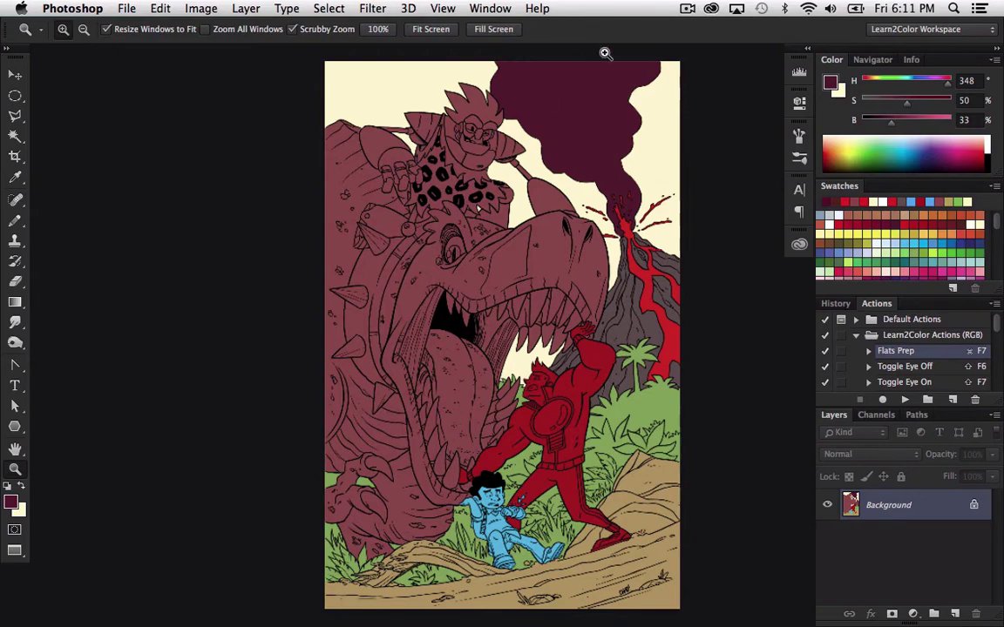
- Lasso the stray cream sliver outside the small notch in the rider's leopard-skin hem, fill it with the sampled surrounding maroon and deselect
{"action": "left_click_drag", "start_coordinate": [514, 237], "coordinate": [449, 331]}
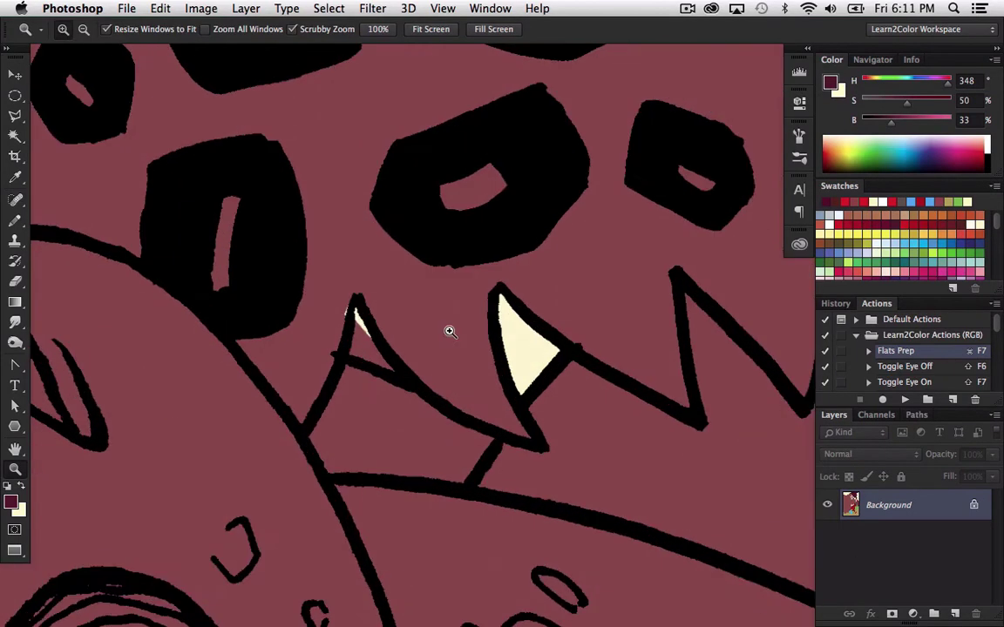
{"action": "left_click_drag", "start_coordinate": [338, 339], "coordinate": [405, 307]}
{"action": "key", "text": "l"}
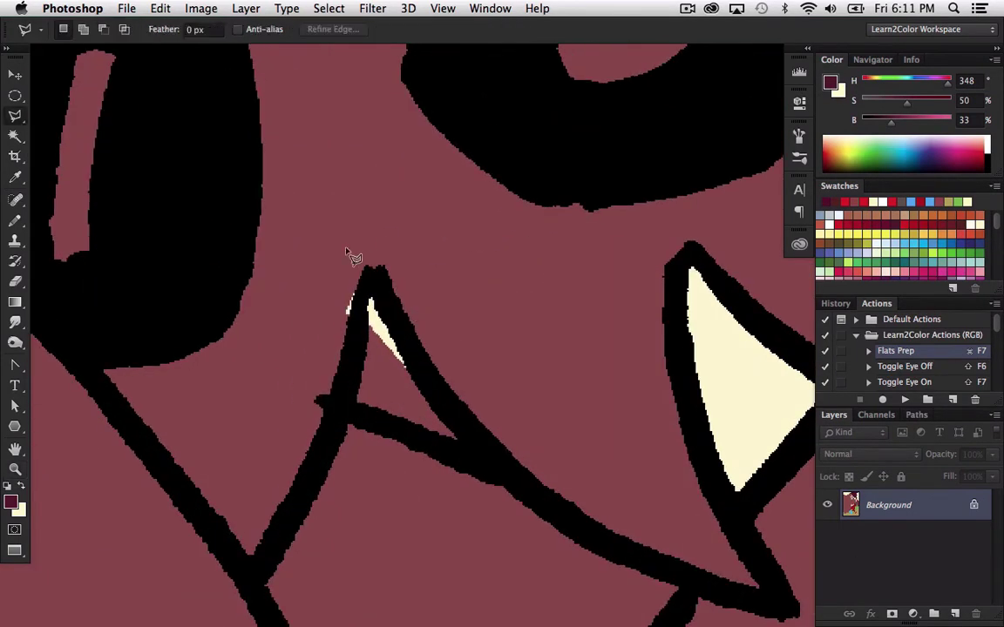
{"action": "mouse_move", "coordinate": [363, 188]}
{"action": "left_mouse_down"}
{"action": "mouse_move", "coordinate": [318, 265]}
{"action": "mouse_move", "coordinate": [374, 225]}
{"action": "mouse_move", "coordinate": [362, 188]}
{"action": "left_mouse_up"}
{"action": "key", "text": "i"}
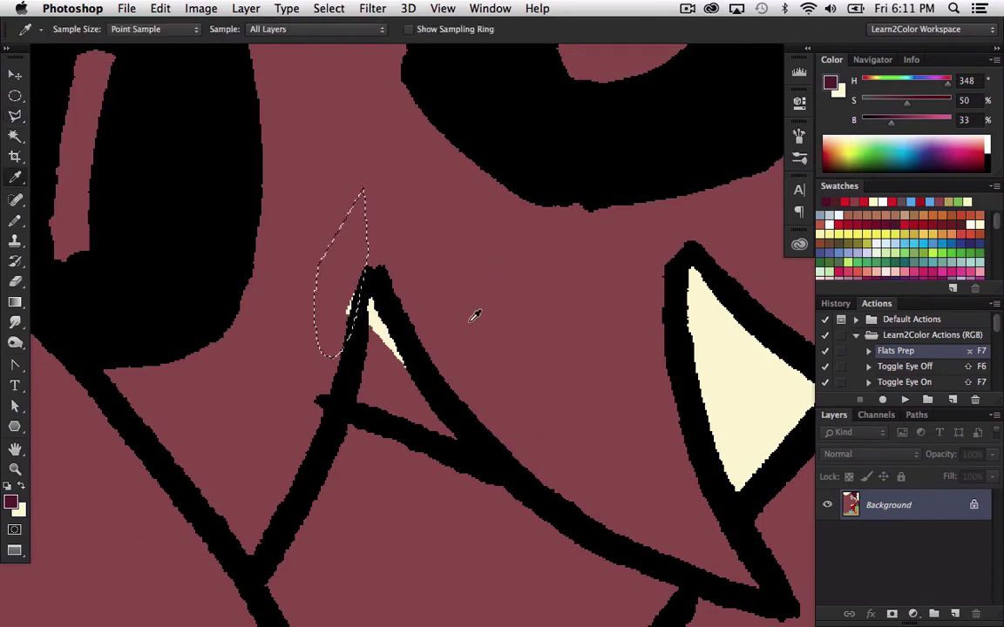
{"action": "left_click", "coordinate": [498, 242]}
{"action": "key", "text": "super+d"}
- Lasso the small triangular gap under the leopard-skin hem, fill it with the sampled cream (H 56, S 18, B 100) and deselect
{"action": "key", "text": "l"}
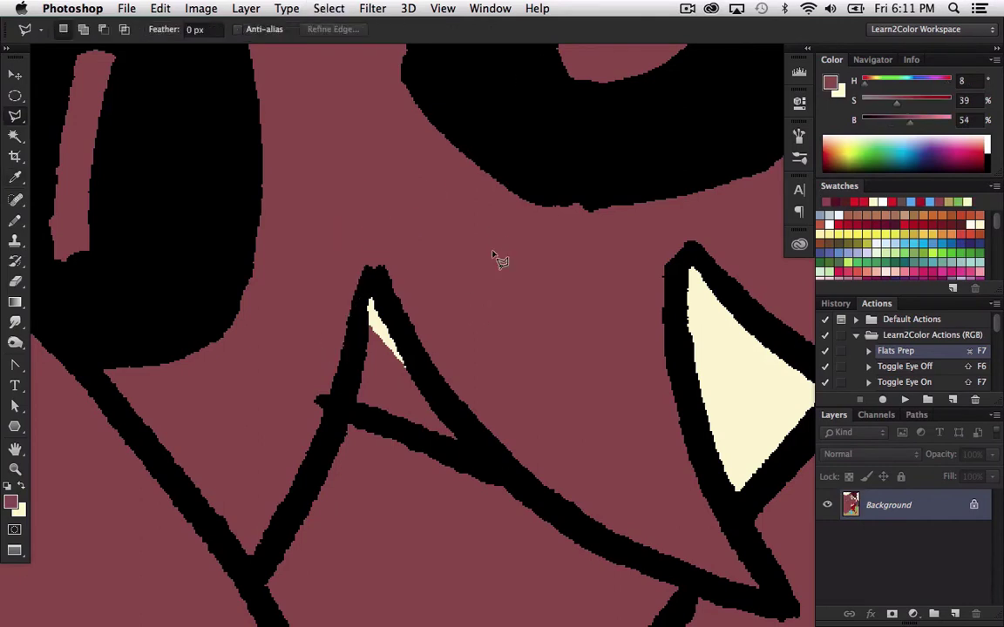
{"action": "mouse_move", "coordinate": [405, 346]}
{"action": "left_mouse_down"}
{"action": "mouse_move", "coordinate": [356, 295]}
{"action": "mouse_move", "coordinate": [392, 443]}
{"action": "mouse_move", "coordinate": [468, 416]}
{"action": "left_mouse_up"}
{"action": "key", "text": "i"}
{"action": "left_click", "coordinate": [743, 403]}
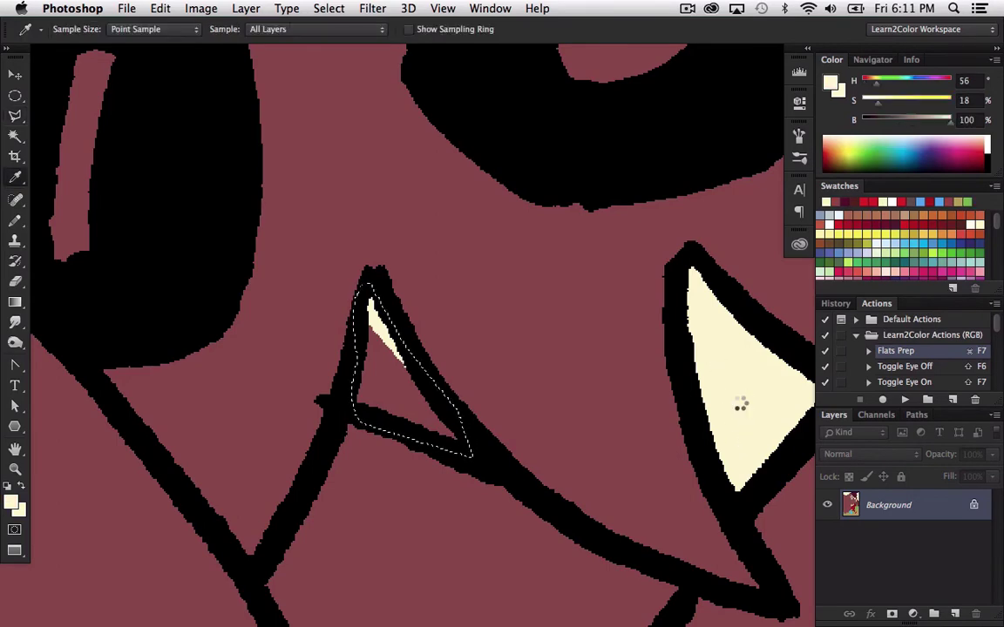
{"action": "key", "text": "alt+BackSpace"}
{"action": "key", "text": "super+d"}
{"action": "key", "text": "super+0"}
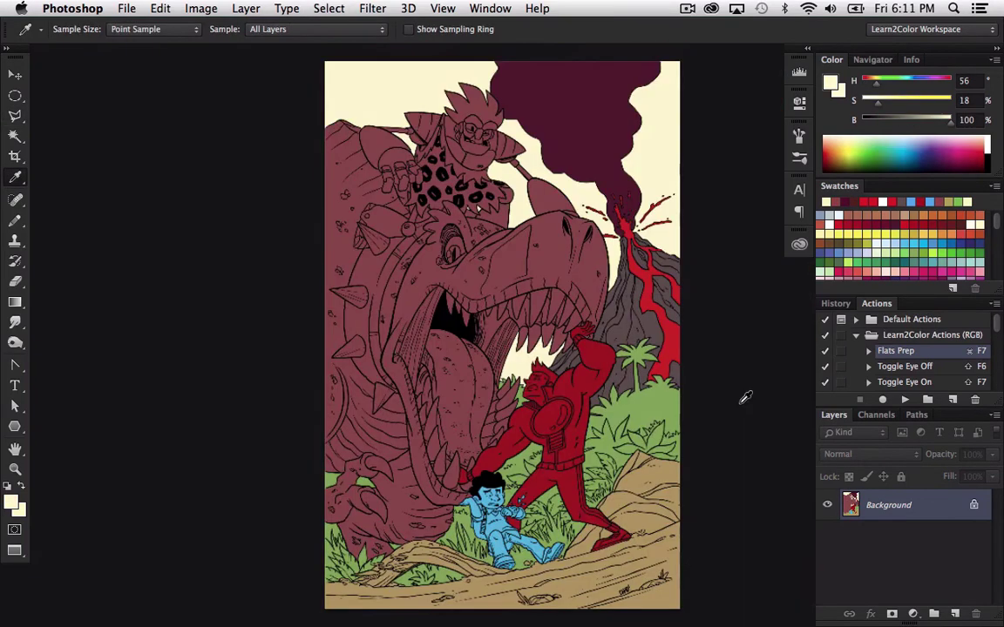
- Select all the green foliage with the Magic Wand, fill it with muted green (H 70, S 28, B 64) and deselect
{"action": "scroll", "coordinate": [672, 439], "scroll_direction": "down", "scroll_amount": 5}
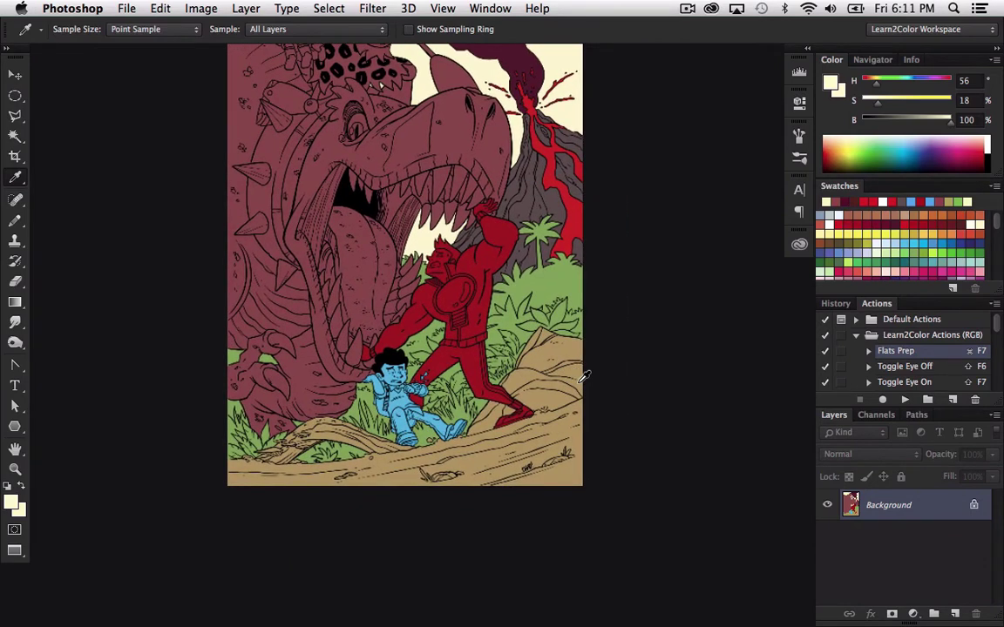
{"action": "key", "text": "w"}
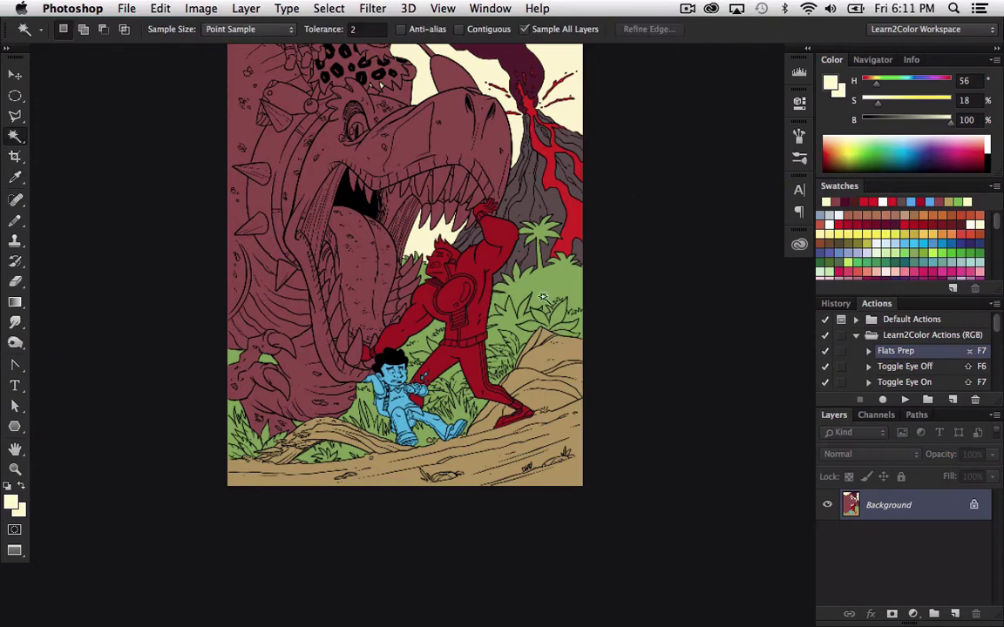
{"action": "left_click", "coordinate": [575, 270]}
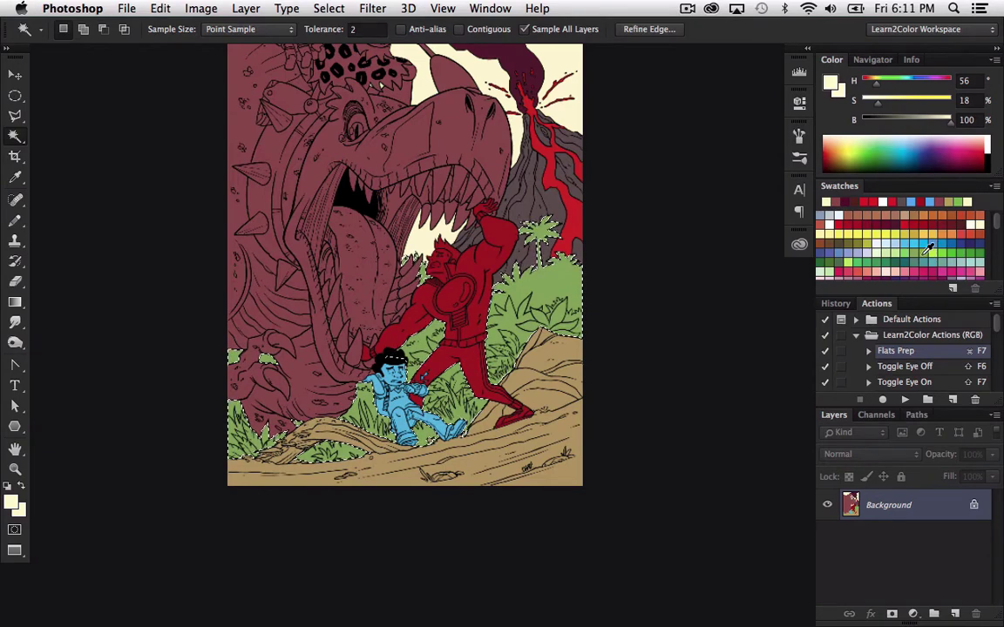
{"action": "left_click", "coordinate": [924, 254]}
{"action": "key", "text": "i"}
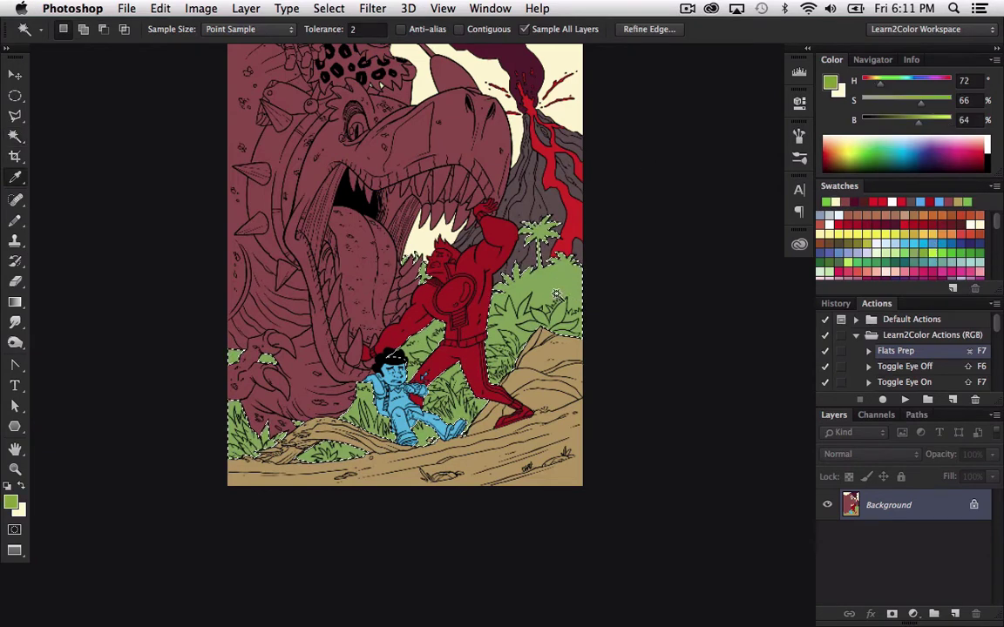
{"action": "left_click", "coordinate": [494, 268]}
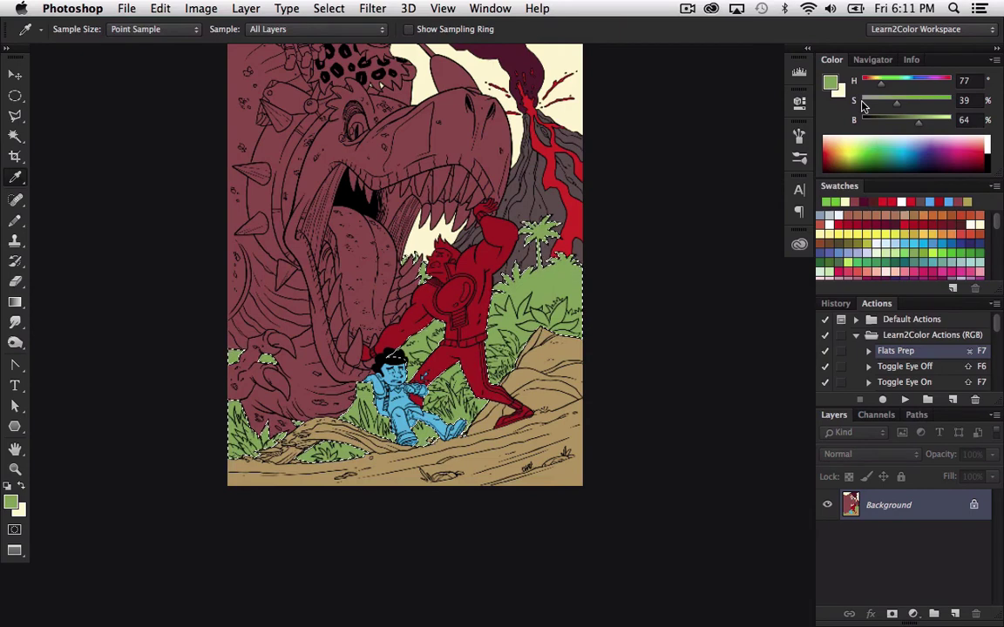
{"action": "left_click_drag", "start_coordinate": [1000, 217], "coordinate": [998, 253]}
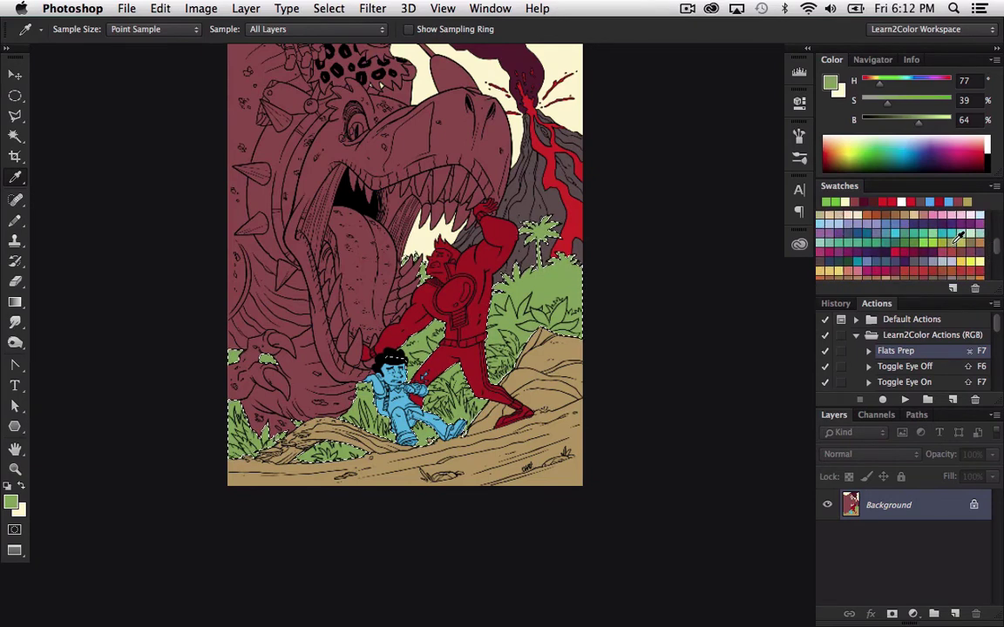
{"action": "key", "text": "alt+BackSpace"}
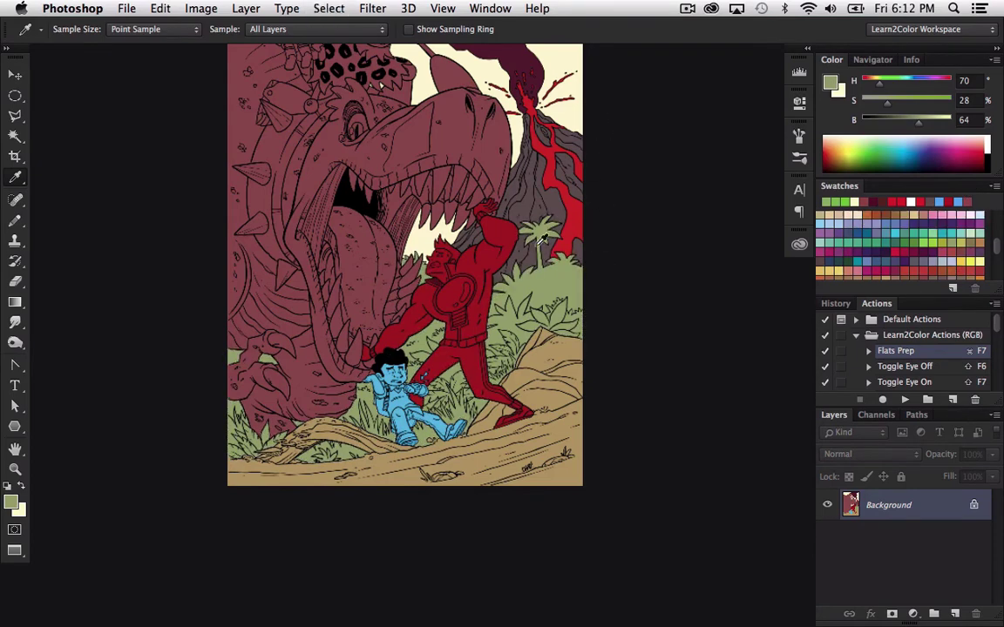
- Select the muted green foliage with the Magic Wand and copy it onto a new layer
{"action": "key", "text": "z"}
{"action": "key", "text": "w"}
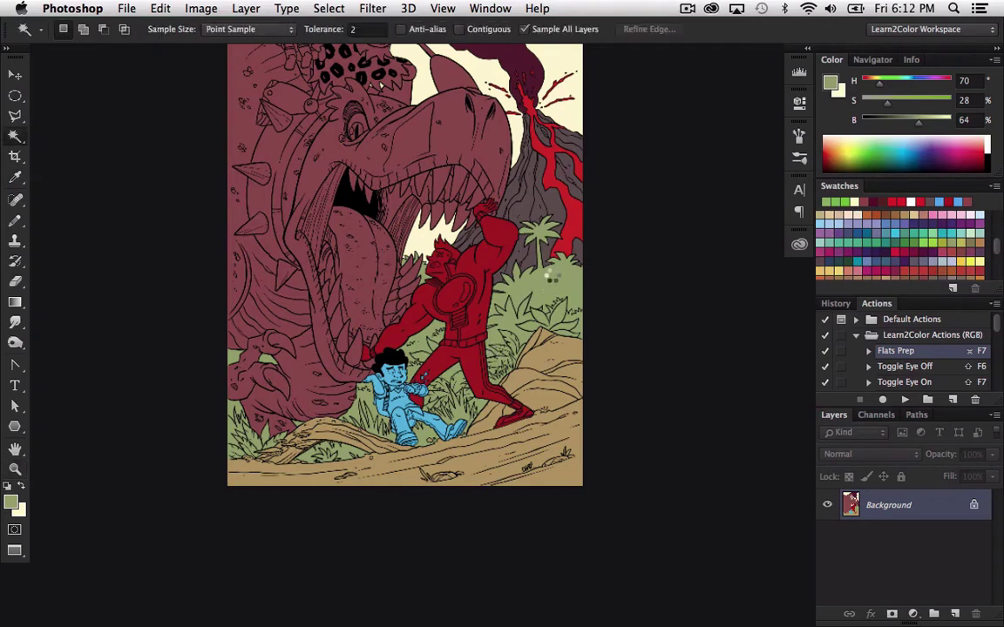
{"action": "left_click", "coordinate": [551, 278]}
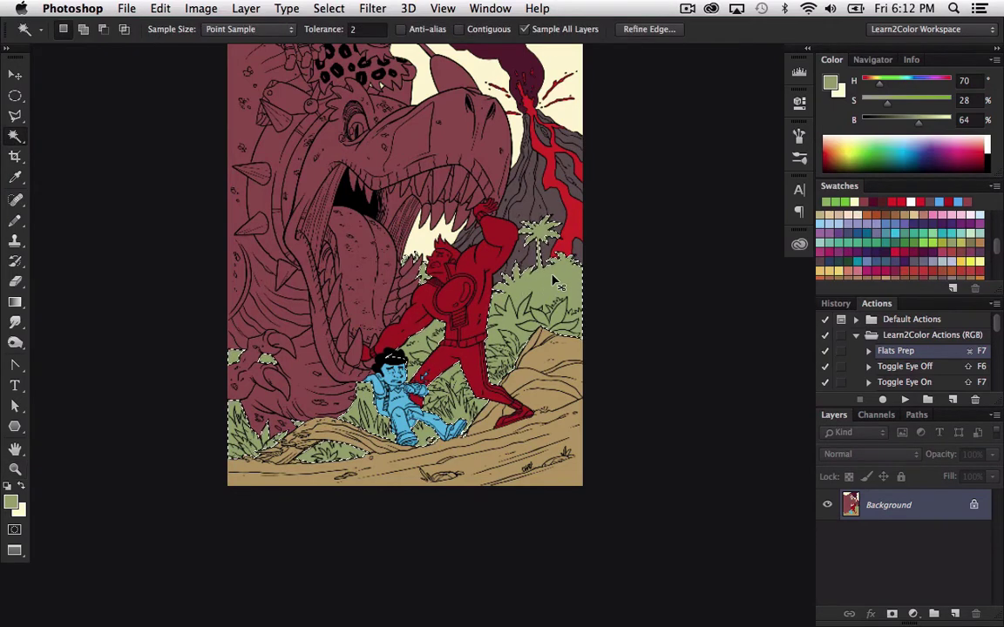
{"action": "key", "text": "super+j"}
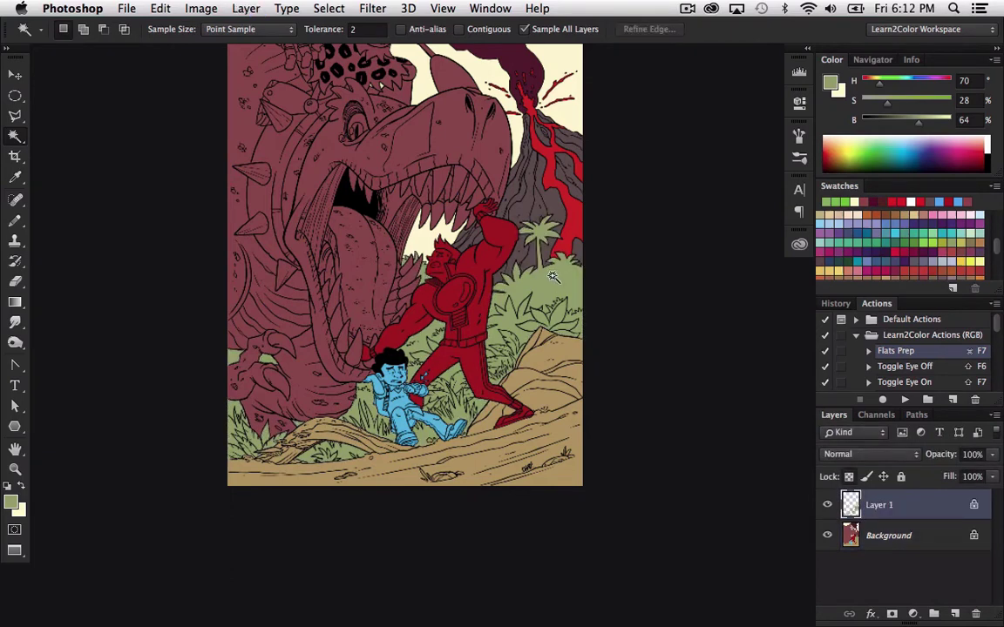
- Start a polygonal lasso outline outside the page's left edge and trace the foreground grass tips up to the dinosaur's leg
{"action": "key", "text": "z"}
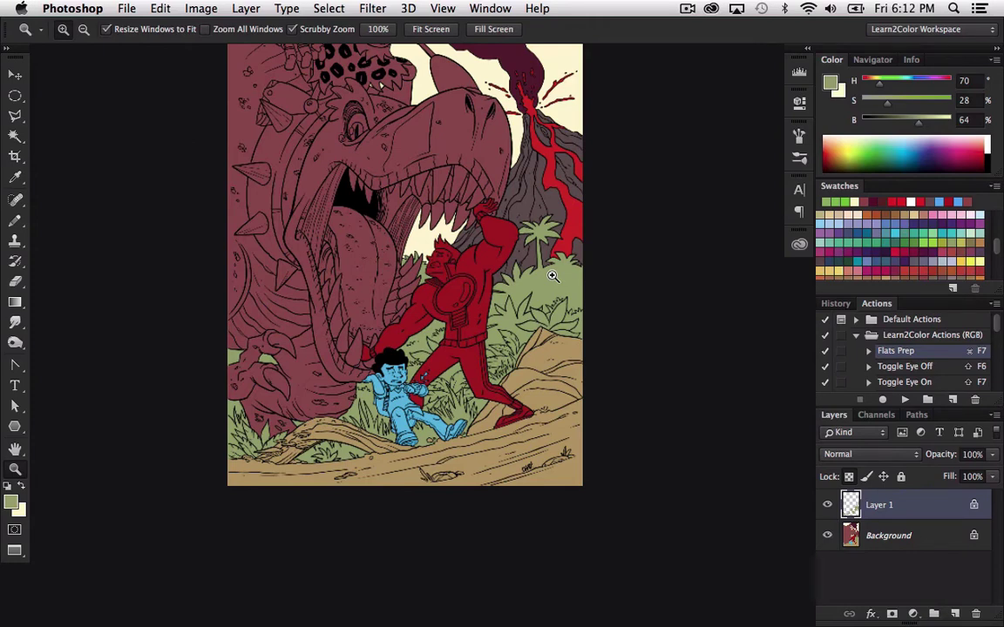
{"action": "left_click_drag", "start_coordinate": [232, 427], "coordinate": [353, 382]}
{"action": "key", "text": "l"}
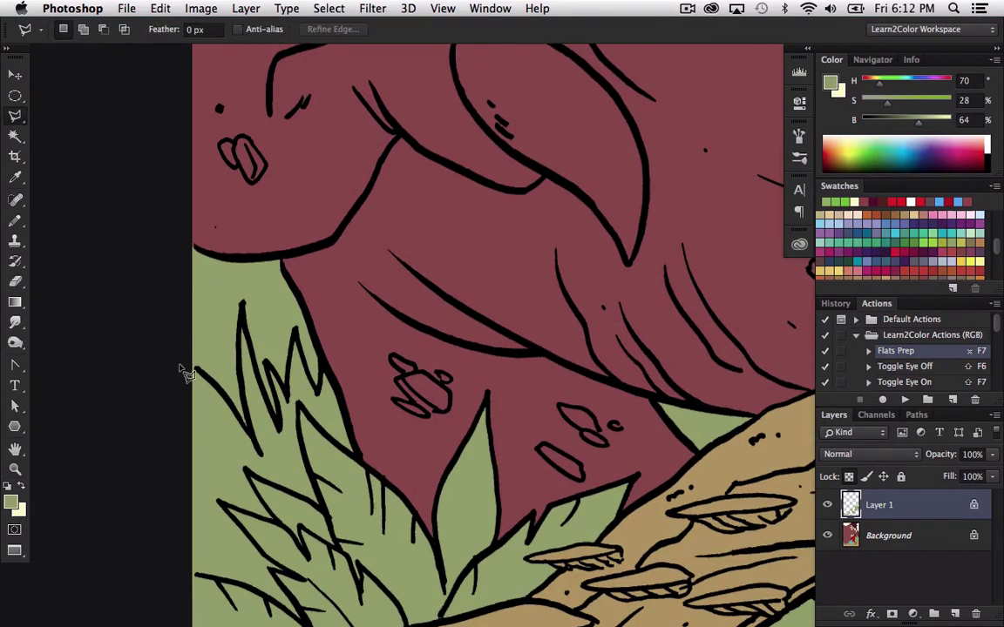
{"action": "left_click", "coordinate": [152, 343]}
{"action": "left_click", "coordinate": [196, 369]}
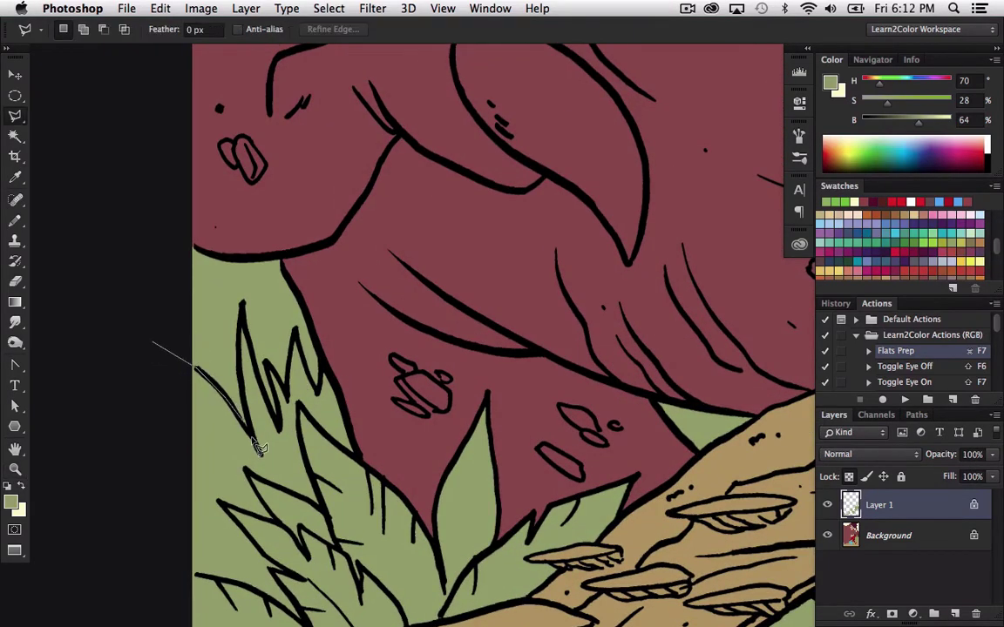
{"action": "left_click", "coordinate": [253, 438]}
{"action": "left_click", "coordinate": [242, 304]}
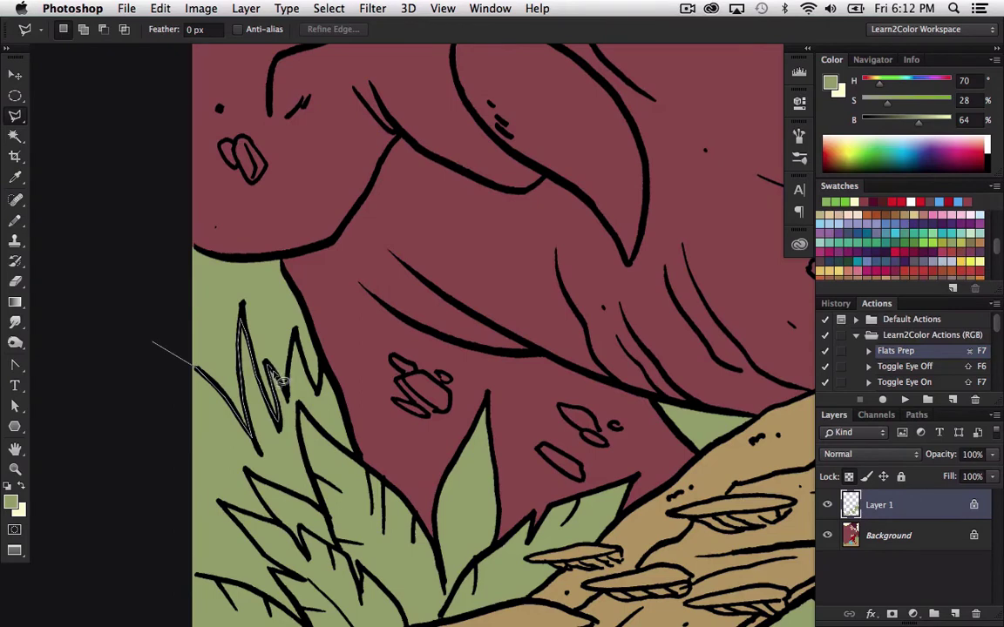
{"action": "left_click", "coordinate": [296, 333]}
{"action": "left_click", "coordinate": [318, 391]}
{"action": "left_click", "coordinate": [333, 335]}
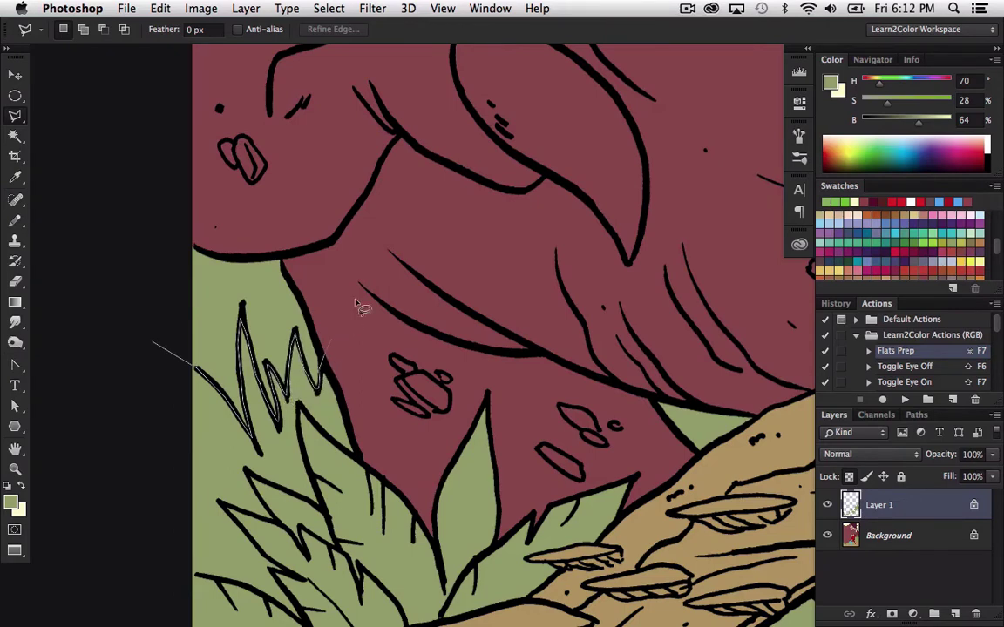
- Continue the lasso outline loosely across the dinosaur's lower body and the boy's head
{"action": "left_click", "coordinate": [362, 290]}
{"action": "left_click", "coordinate": [418, 246]}
{"action": "key", "text": "space"}
{"action": "left_click_drag", "start_coordinate": [734, 316], "coordinate": [555, 282]}
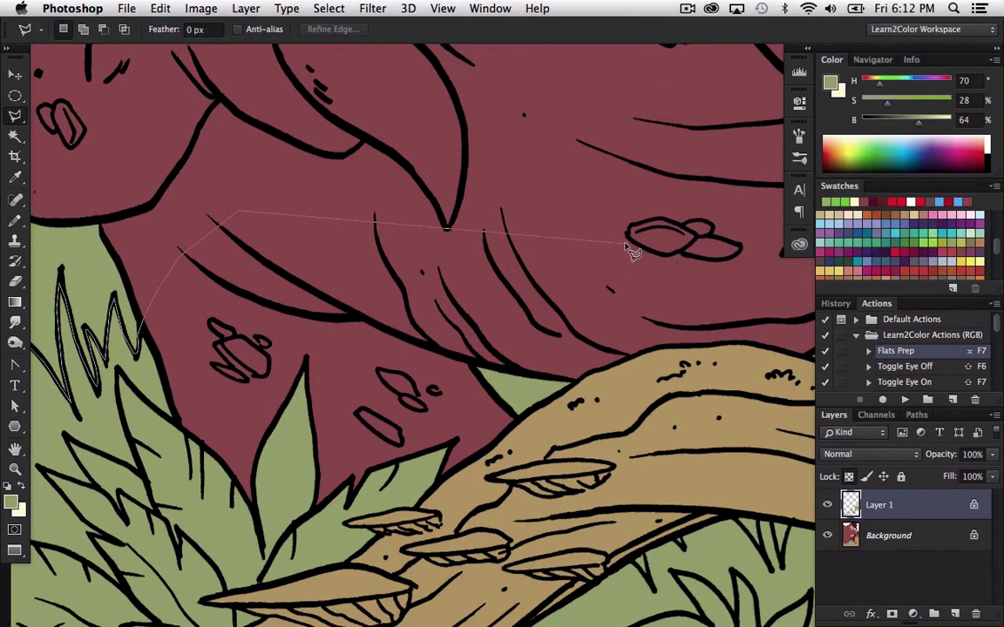
{"action": "left_click_drag", "start_coordinate": [693, 231], "coordinate": [408, 291]}
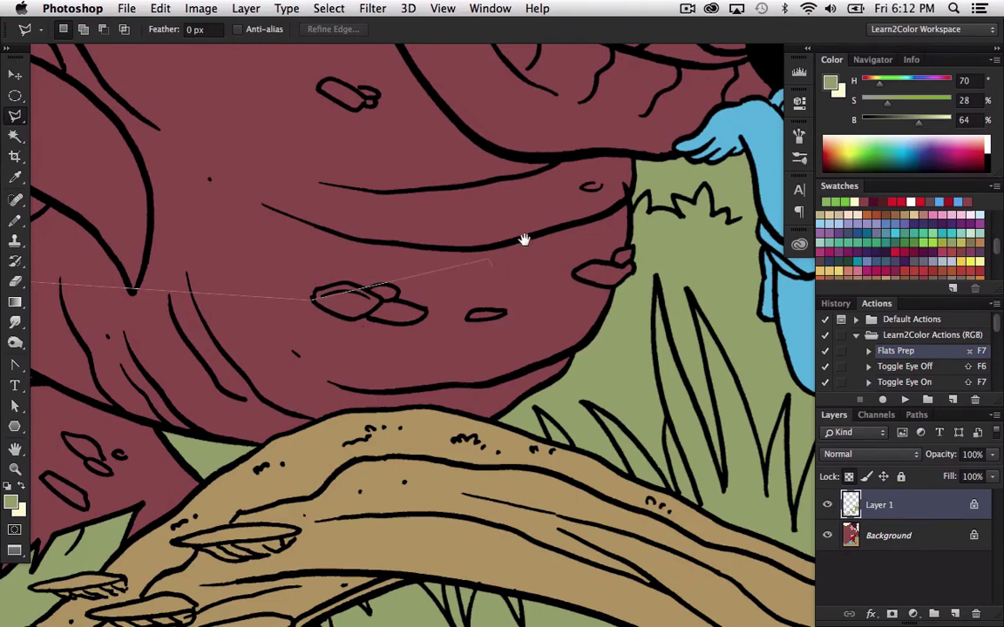
{"action": "left_click_drag", "start_coordinate": [525, 238], "coordinate": [381, 342]}
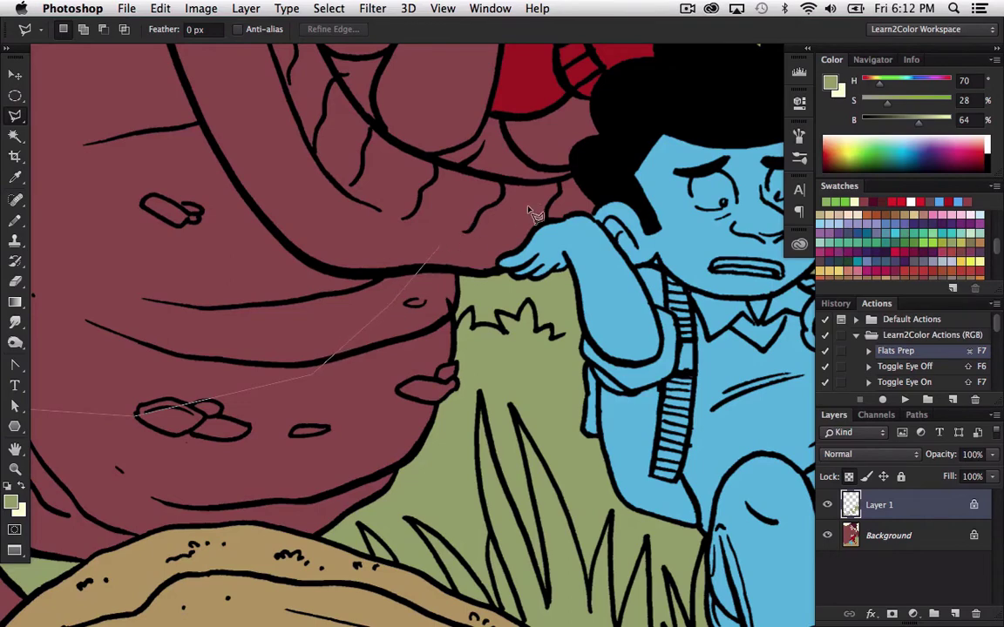
{"action": "left_click_drag", "start_coordinate": [632, 222], "coordinate": [256, 398]}
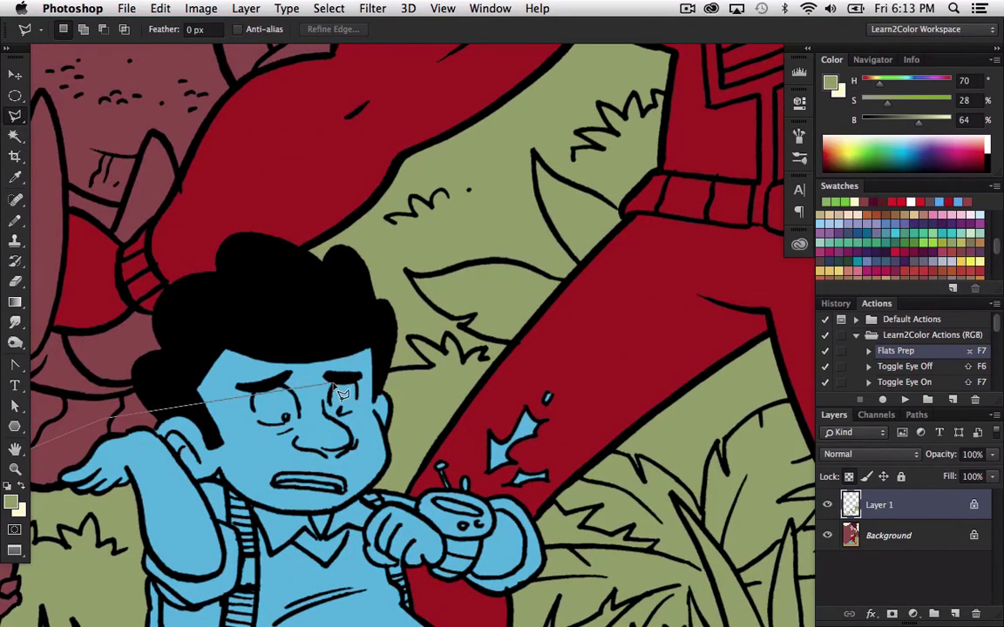
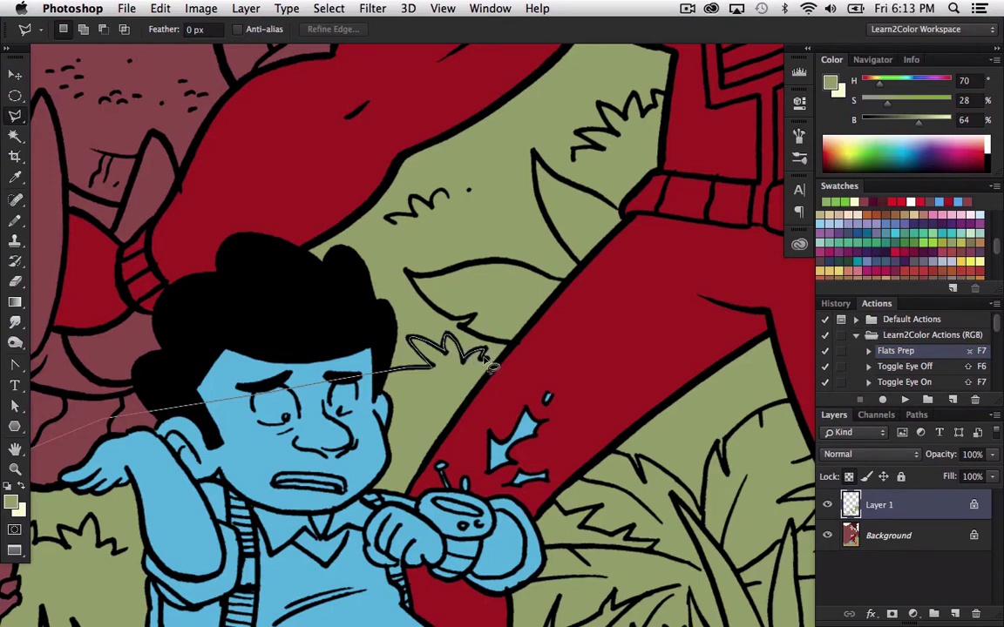
- Trace the lasso along the grass tuft and pointed leaves between the boy's hair and the red figure's front leg
{"action": "mouse_move", "coordinate": [485, 357]}
{"action": "left_mouse_down"}
{"action": "mouse_move", "coordinate": [510, 342]}
{"action": "mouse_move", "coordinate": [474, 337]}
{"action": "mouse_move", "coordinate": [473, 323]}
{"action": "mouse_move", "coordinate": [454, 316]}
{"action": "mouse_move", "coordinate": [467, 332]}
{"action": "mouse_move", "coordinate": [497, 325]}
{"action": "mouse_move", "coordinate": [495, 311]}
{"action": "mouse_move", "coordinate": [501, 342]}
{"action": "mouse_move", "coordinate": [462, 329]}
{"action": "mouse_move", "coordinate": [473, 315]}
{"action": "mouse_move", "coordinate": [440, 304]}
{"action": "left_mouse_up"}
{"action": "left_click", "coordinate": [473, 319]}
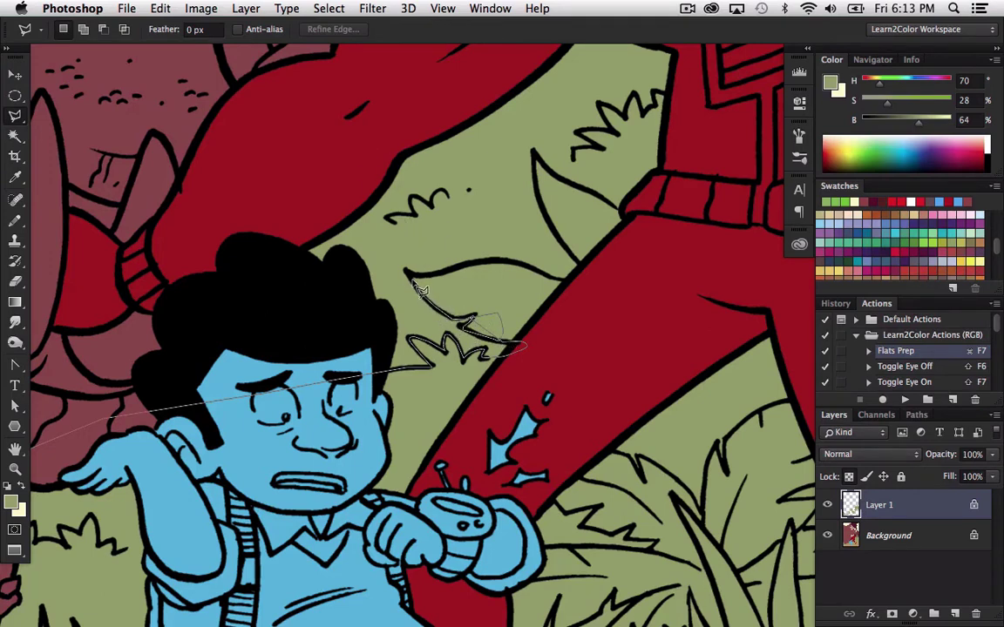
{"action": "mouse_move", "coordinate": [419, 282]}
{"action": "left_mouse_down"}
{"action": "mouse_move", "coordinate": [444, 257]}
{"action": "mouse_move", "coordinate": [425, 277]}
{"action": "mouse_move", "coordinate": [516, 260]}
{"action": "mouse_move", "coordinate": [582, 284]}
{"action": "mouse_move", "coordinate": [595, 235]}
{"action": "mouse_move", "coordinate": [574, 251]}
{"action": "mouse_move", "coordinate": [577, 264]}
{"action": "mouse_move", "coordinate": [541, 218]}
{"action": "mouse_move", "coordinate": [550, 223]}
{"action": "mouse_move", "coordinate": [535, 155]}
{"action": "mouse_move", "coordinate": [552, 177]}
{"action": "mouse_move", "coordinate": [562, 164]}
{"action": "mouse_move", "coordinate": [580, 172]}
{"action": "mouse_move", "coordinate": [565, 185]}
{"action": "mouse_move", "coordinate": [613, 206]}
{"action": "left_mouse_up"}
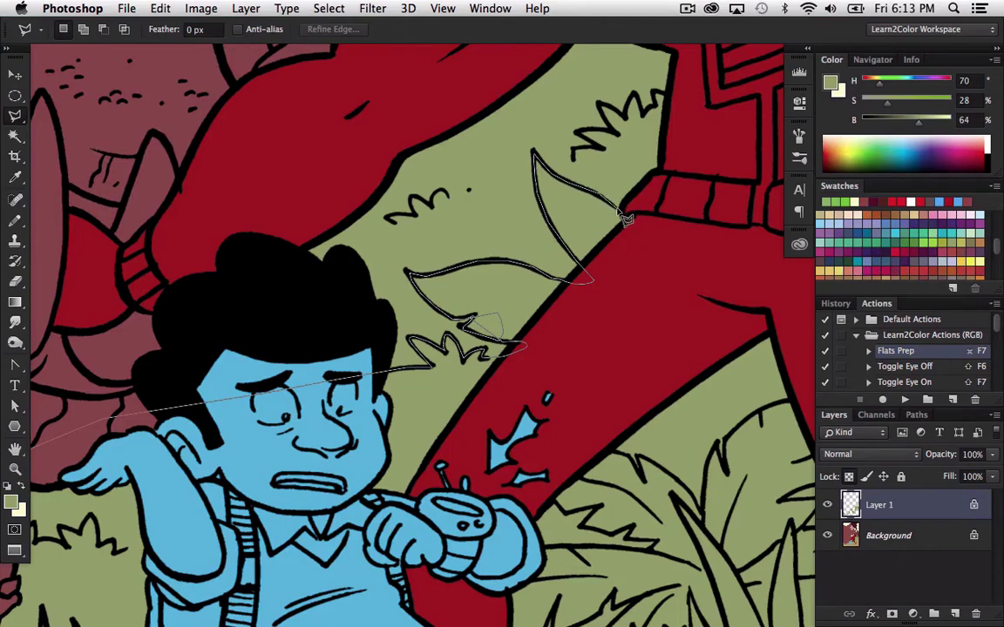
- Carry the lasso outline across the red figure's waistband and trace the pointed leaf tips behind his back
{"action": "left_click_drag", "start_coordinate": [726, 277], "coordinate": [403, 299]}
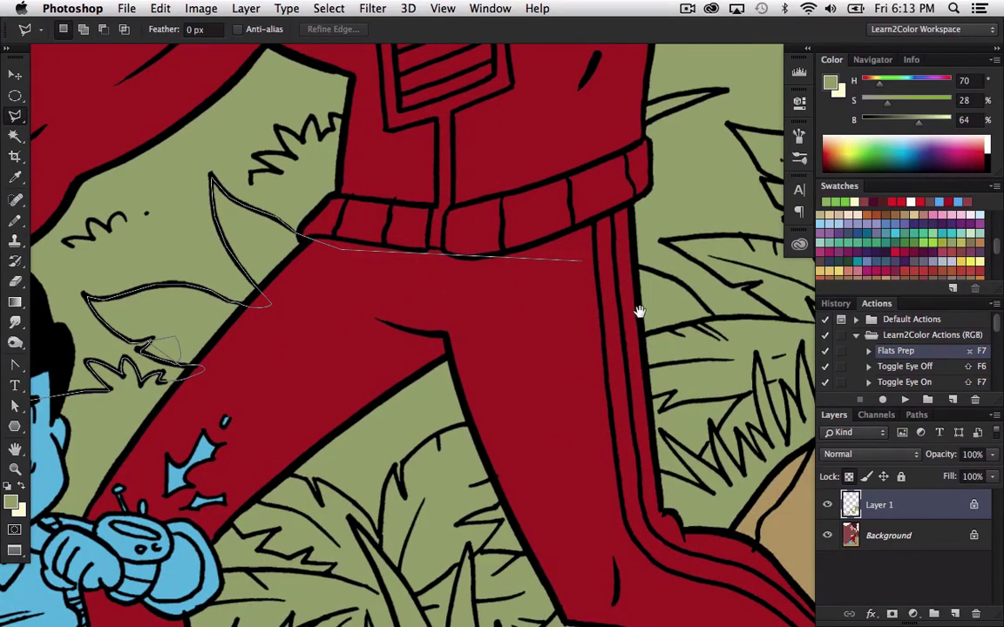
{"action": "mouse_move", "coordinate": [575, 309]}
{"action": "left_mouse_down"}
{"action": "mouse_move", "coordinate": [374, 329]}
{"action": "mouse_move", "coordinate": [421, 306]}
{"action": "left_mouse_up"}
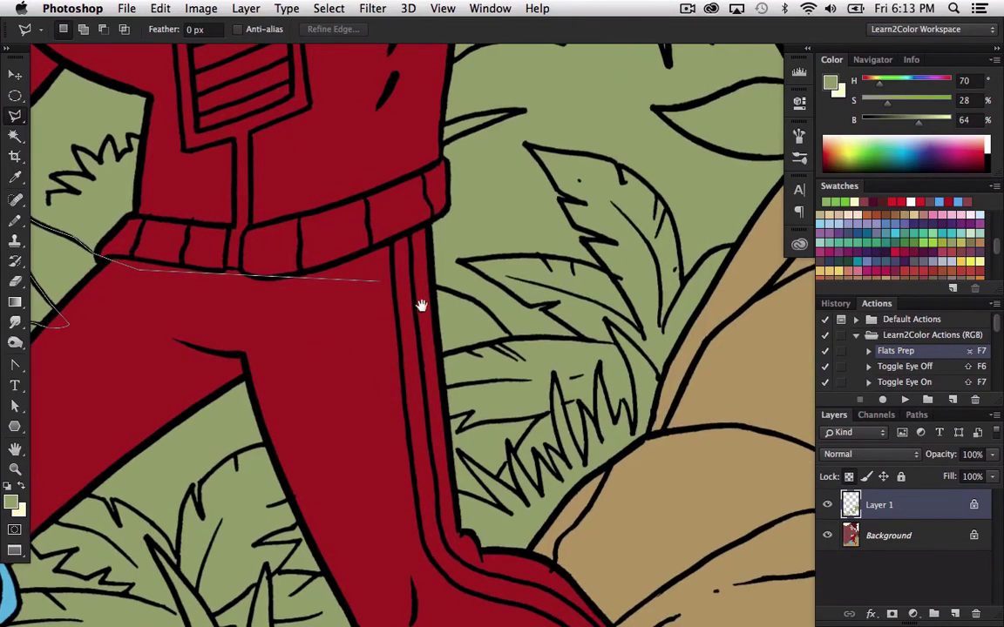
{"action": "left_click_drag", "start_coordinate": [409, 244], "coordinate": [404, 488]}
{"action": "mouse_move", "coordinate": [493, 271]}
{"action": "left_mouse_down"}
{"action": "mouse_move", "coordinate": [467, 427]}
{"action": "mouse_move", "coordinate": [464, 266]}
{"action": "left_mouse_up"}
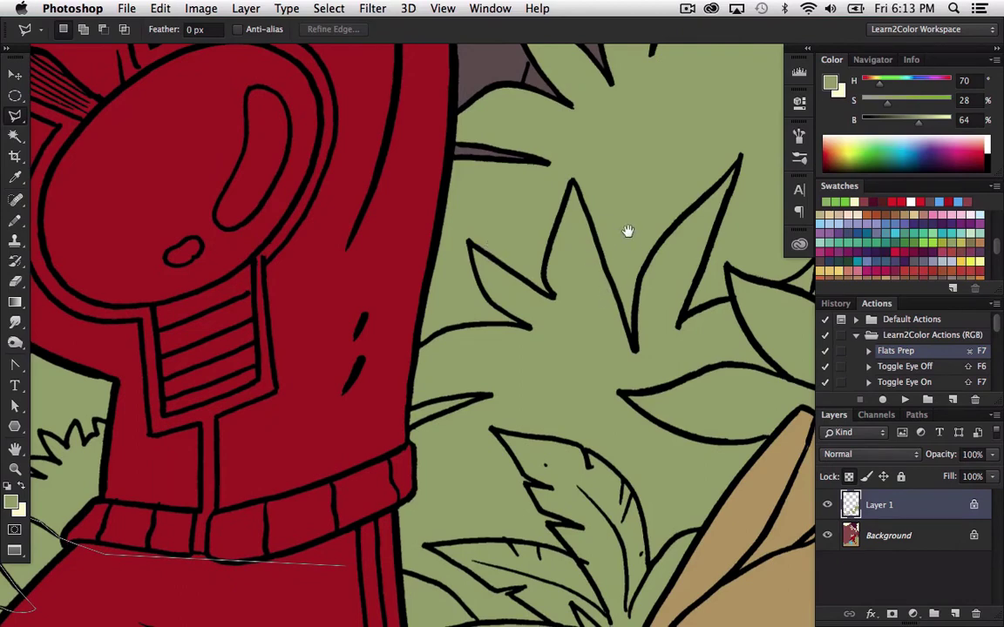
{"action": "left_click", "coordinate": [348, 493]}
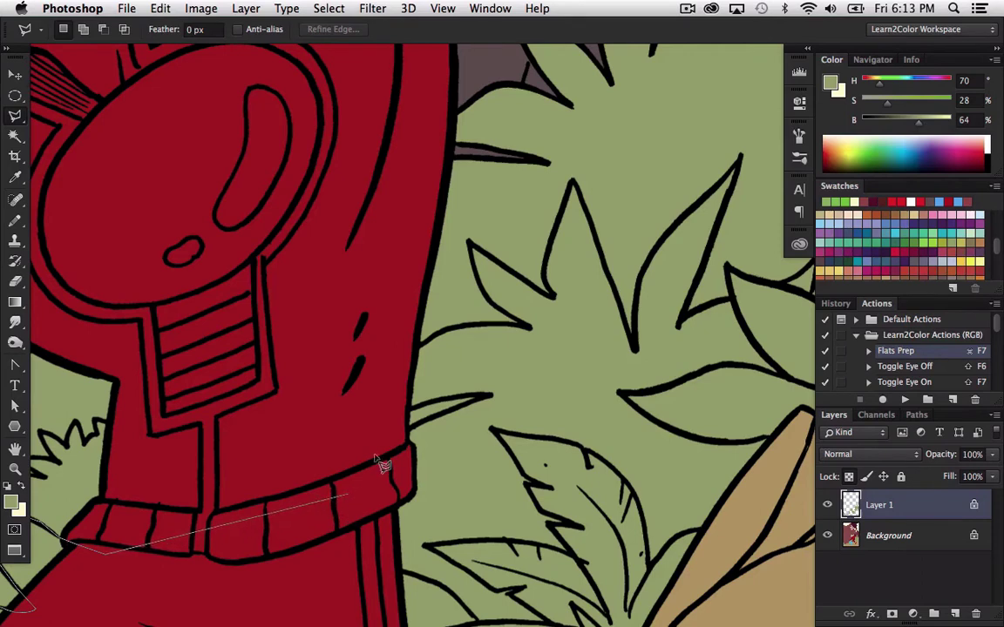
{"action": "left_click", "coordinate": [409, 426]}
{"action": "left_click", "coordinate": [485, 397]}
{"action": "mouse_move", "coordinate": [364, 397]}
{"action": "left_mouse_down"}
{"action": "mouse_move", "coordinate": [453, 327]}
{"action": "mouse_move", "coordinate": [530, 334]}
{"action": "left_mouse_up"}
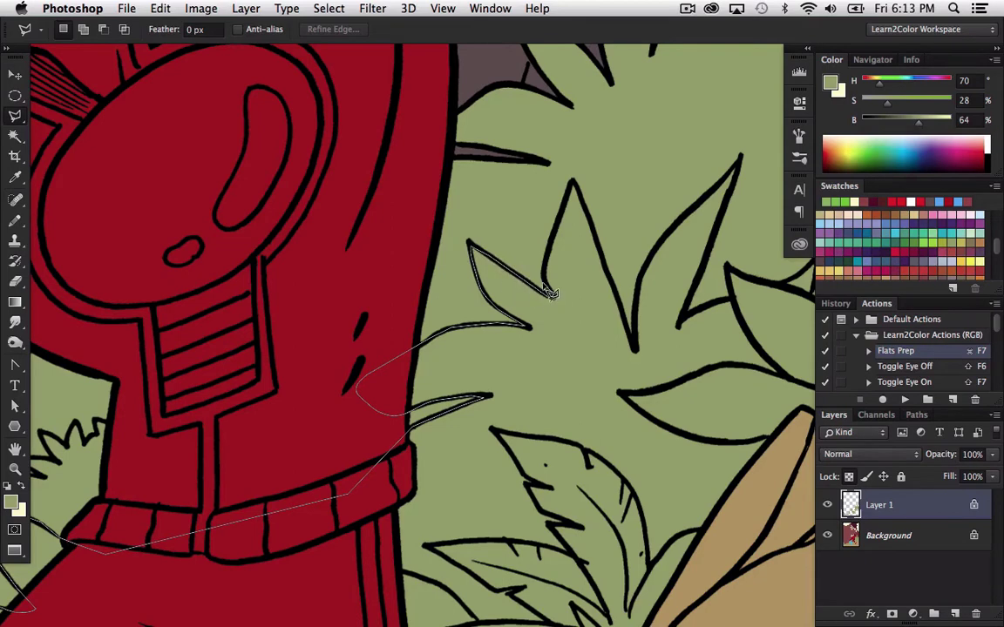
{"action": "mouse_move", "coordinate": [551, 294]}
{"action": "left_mouse_down"}
{"action": "mouse_move", "coordinate": [547, 266]}
{"action": "mouse_move", "coordinate": [577, 190]}
{"action": "left_mouse_up"}
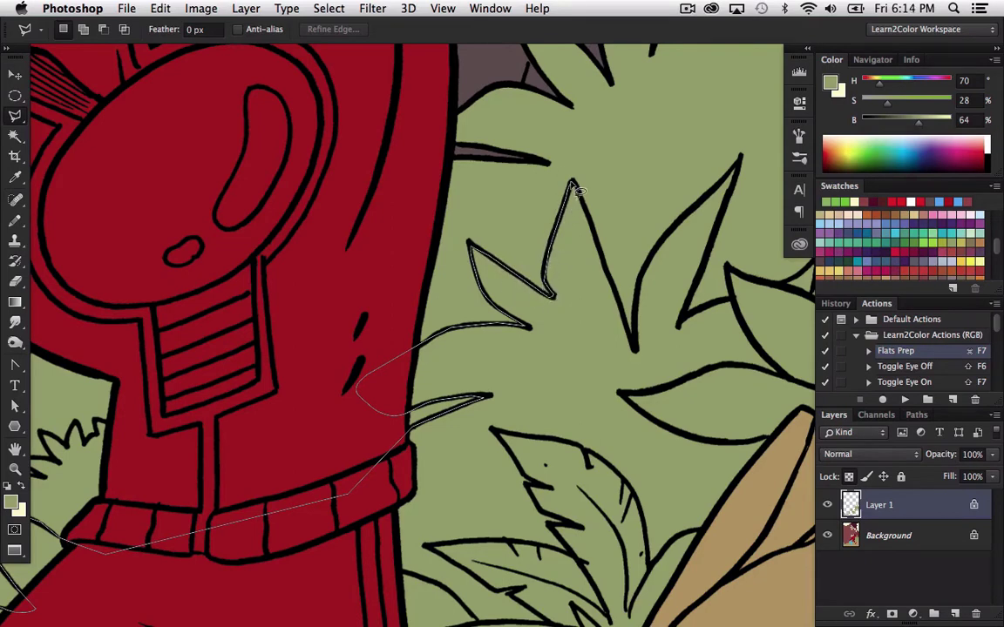
- Trace the lasso along the leaf tips and grass tufts above the tan rock to the page's right edge
{"action": "key", "text": "space"}
{"action": "left_click_drag", "start_coordinate": [613, 330], "coordinate": [319, 319]}
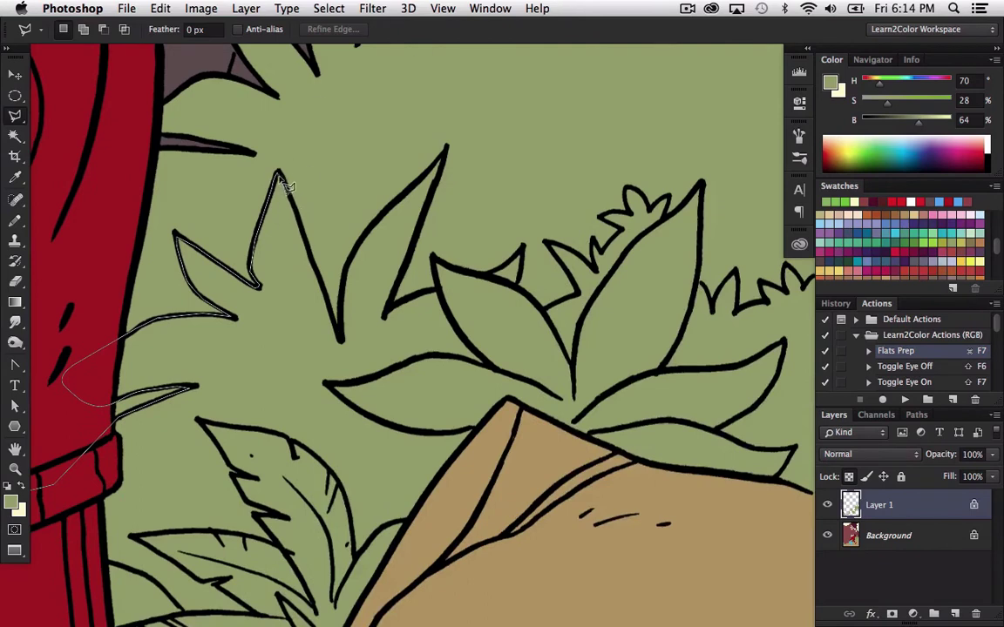
{"action": "mouse_move", "coordinate": [288, 185]}
{"action": "left_mouse_down"}
{"action": "mouse_move", "coordinate": [340, 337]}
{"action": "mouse_move", "coordinate": [350, 233]}
{"action": "mouse_move", "coordinate": [342, 287]}
{"action": "mouse_move", "coordinate": [378, 210]}
{"action": "mouse_move", "coordinate": [445, 156]}
{"action": "mouse_move", "coordinate": [406, 279]}
{"action": "mouse_move", "coordinate": [405, 266]}
{"action": "mouse_move", "coordinate": [390, 312]}
{"action": "left_mouse_up"}
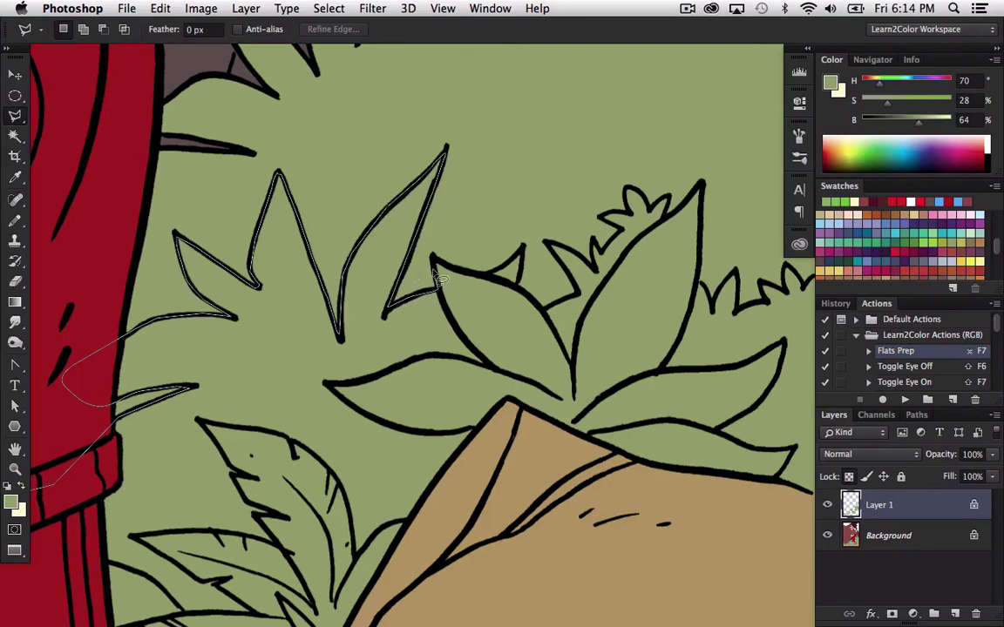
{"action": "mouse_move", "coordinate": [440, 279]}
{"action": "left_mouse_down"}
{"action": "mouse_move", "coordinate": [470, 267]}
{"action": "mouse_move", "coordinate": [488, 276]}
{"action": "mouse_move", "coordinate": [522, 249]}
{"action": "mouse_move", "coordinate": [535, 276]}
{"action": "mouse_move", "coordinate": [521, 266]}
{"action": "mouse_move", "coordinate": [527, 304]}
{"action": "mouse_move", "coordinate": [543, 311]}
{"action": "mouse_move", "coordinate": [579, 296]}
{"action": "mouse_move", "coordinate": [531, 165]}
{"action": "mouse_move", "coordinate": [558, 269]}
{"action": "mouse_move", "coordinate": [568, 272]}
{"action": "mouse_move", "coordinate": [547, 238]}
{"action": "mouse_move", "coordinate": [600, 277]}
{"action": "left_mouse_up"}
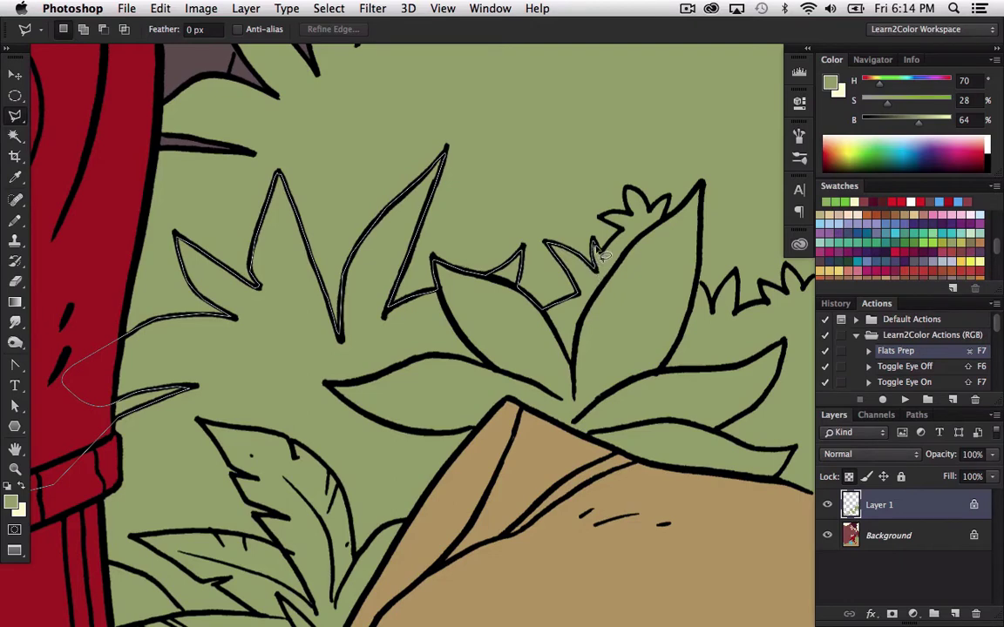
{"action": "mouse_move", "coordinate": [630, 236]}
{"action": "left_mouse_down"}
{"action": "mouse_move", "coordinate": [604, 225]}
{"action": "mouse_move", "coordinate": [612, 214]}
{"action": "mouse_move", "coordinate": [629, 222]}
{"action": "mouse_move", "coordinate": [393, 287]}
{"action": "left_mouse_up"}
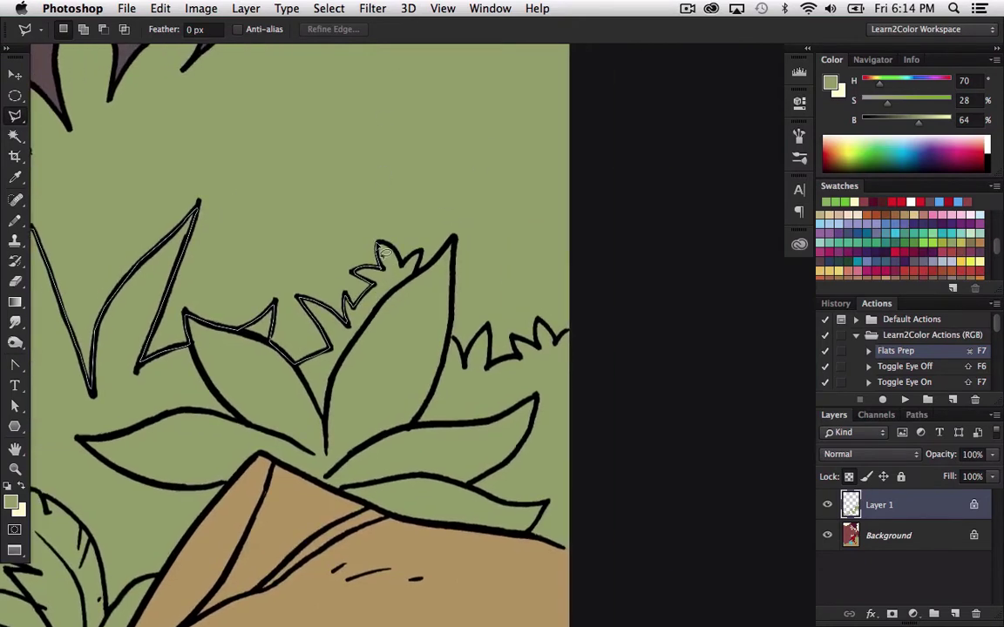
{"action": "mouse_move", "coordinate": [385, 247]}
{"action": "left_mouse_down"}
{"action": "mouse_move", "coordinate": [406, 268]}
{"action": "mouse_move", "coordinate": [405, 249]}
{"action": "mouse_move", "coordinate": [433, 244]}
{"action": "mouse_move", "coordinate": [400, 273]}
{"action": "mouse_move", "coordinate": [426, 262]}
{"action": "mouse_move", "coordinate": [418, 275]}
{"action": "mouse_move", "coordinate": [454, 246]}
{"action": "mouse_move", "coordinate": [456, 341]}
{"action": "left_mouse_up"}
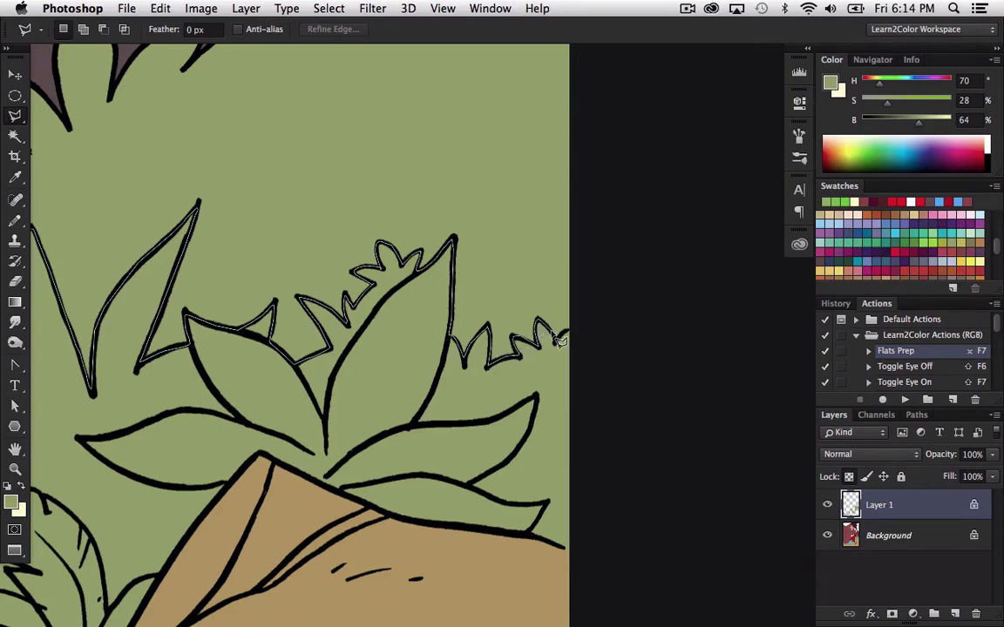
- Extend the lasso outline down outside the page's right edge to the foreground ground below the red figure's foot
{"action": "left_click", "coordinate": [631, 415]}
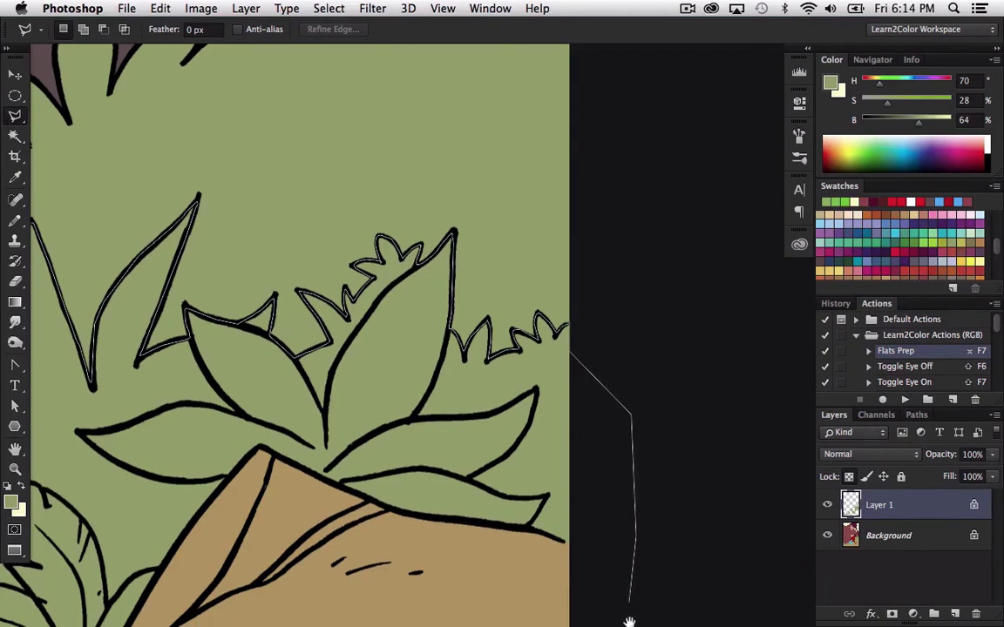
{"action": "left_click_drag", "start_coordinate": [630, 622], "coordinate": [603, 205]}
{"action": "left_click_drag", "start_coordinate": [571, 575], "coordinate": [656, 188]}
{"action": "left_click", "coordinate": [670, 366]}
{"action": "left_click", "coordinate": [627, 448]}
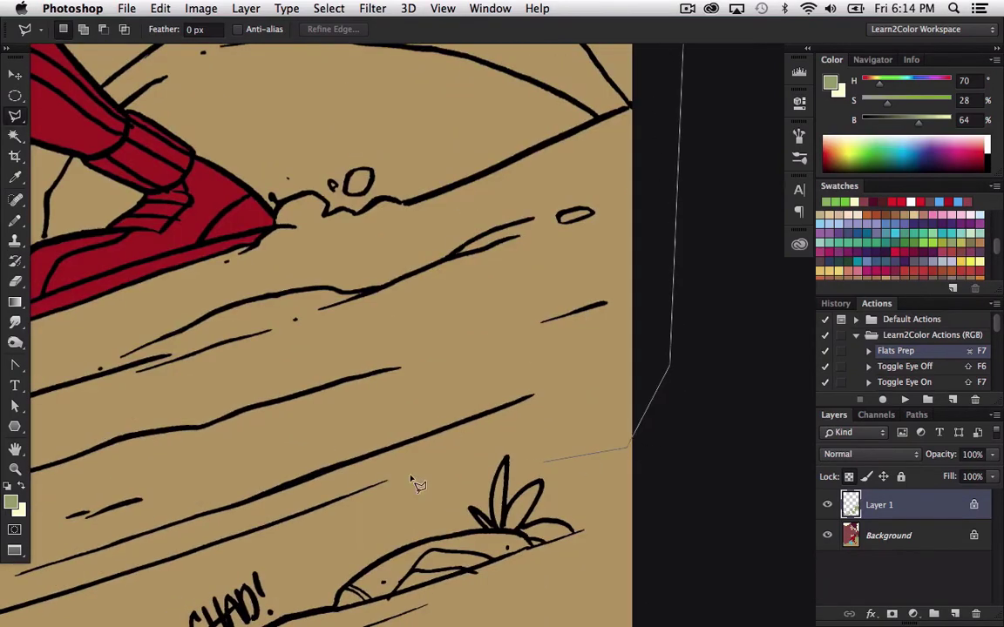
- Run the lasso outline back across the tan foreground ground, beneath the boy and the fallen log
{"action": "left_click_drag", "start_coordinate": [251, 470], "coordinate": [738, 305]}
{"action": "left_click", "coordinate": [737, 305]}
{"action": "mouse_move", "coordinate": [152, 389]}
{"action": "left_mouse_down"}
{"action": "mouse_move", "coordinate": [385, 403]}
{"action": "mouse_move", "coordinate": [608, 398]}
{"action": "mouse_move", "coordinate": [645, 387]}
{"action": "left_mouse_up"}
{"action": "left_click_drag", "start_coordinate": [310, 424], "coordinate": [684, 337]}
{"action": "left_click", "coordinate": [657, 336]}
{"action": "left_click", "coordinate": [325, 416]}
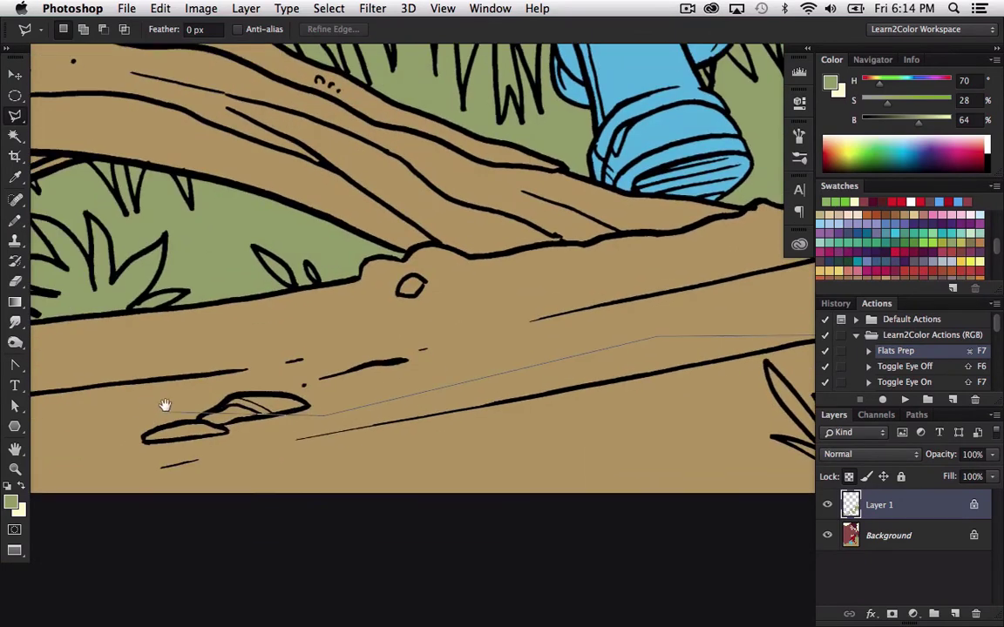
{"action": "left_click_drag", "start_coordinate": [165, 407], "coordinate": [639, 385]}
{"action": "left_click", "coordinate": [639, 385]}
{"action": "left_click", "coordinate": [347, 415]}
{"action": "left_click", "coordinate": [198, 411]}
{"action": "mouse_move", "coordinate": [163, 380]}
{"action": "left_mouse_down"}
{"action": "mouse_move", "coordinate": [486, 419]}
{"action": "mouse_move", "coordinate": [601, 397]}
{"action": "left_mouse_up"}
{"action": "left_click", "coordinate": [601, 396]}
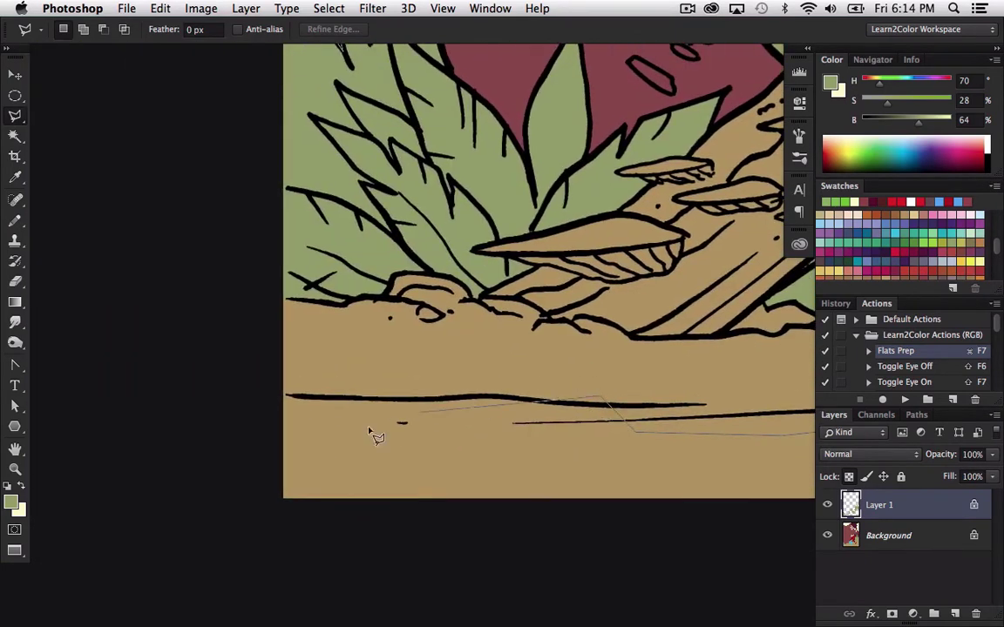
- Bring the lasso outline up outside the page's left edge and close the selection around the foreground foliage
{"action": "left_click", "coordinate": [361, 428]}
{"action": "left_click", "coordinate": [224, 401]}
{"action": "left_click", "coordinate": [192, 340]}
{"action": "left_click_drag", "start_coordinate": [201, 280], "coordinate": [212, 445]}
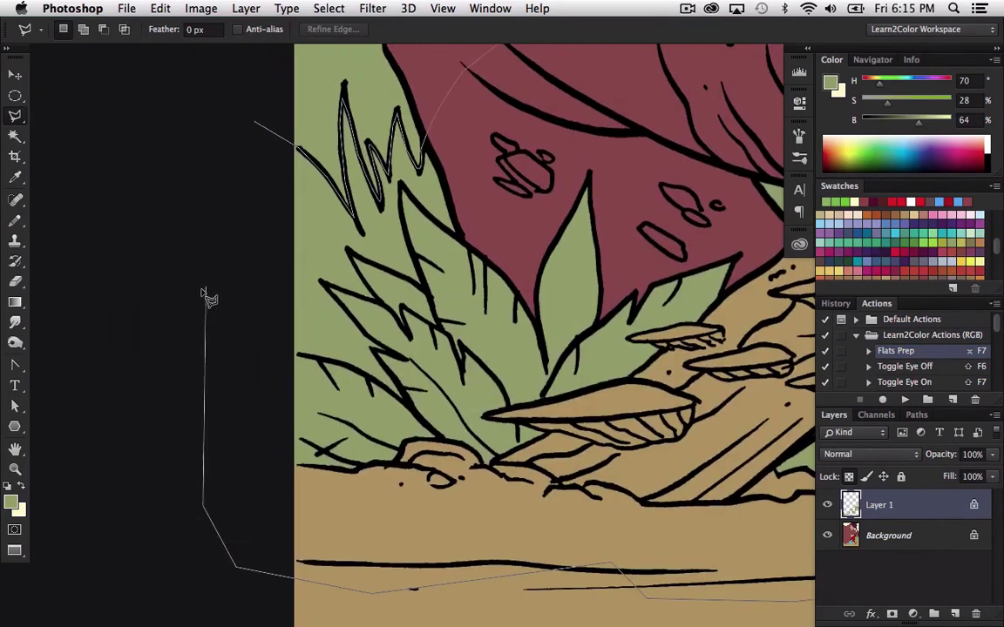
{"action": "double_click", "coordinate": [204, 292]}
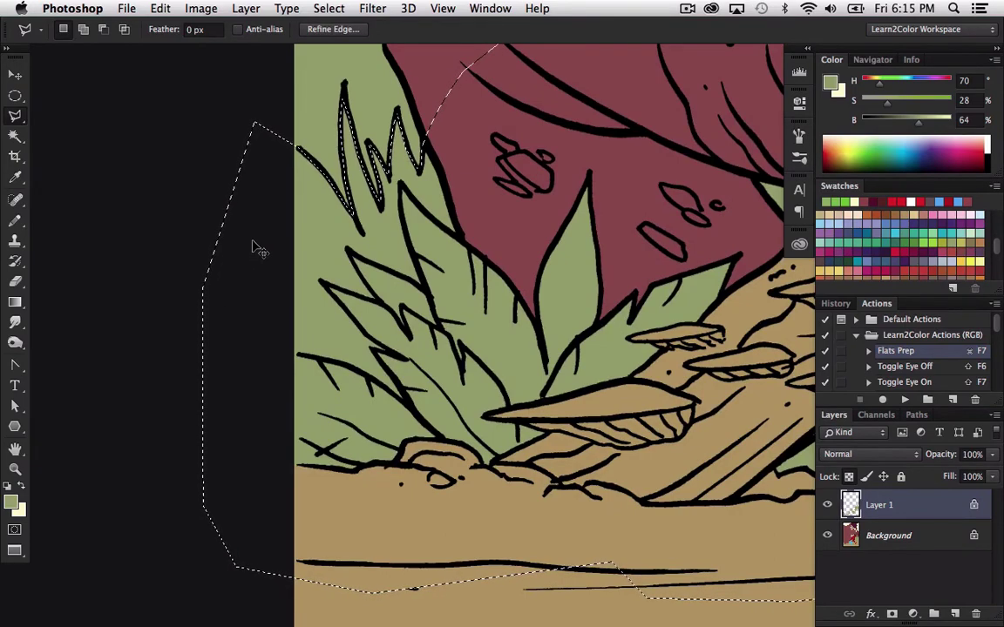
- Fill the selected foreground foliage with teal (H 183, S 59, B 54) and deselect
{"action": "key", "text": "super+0"}
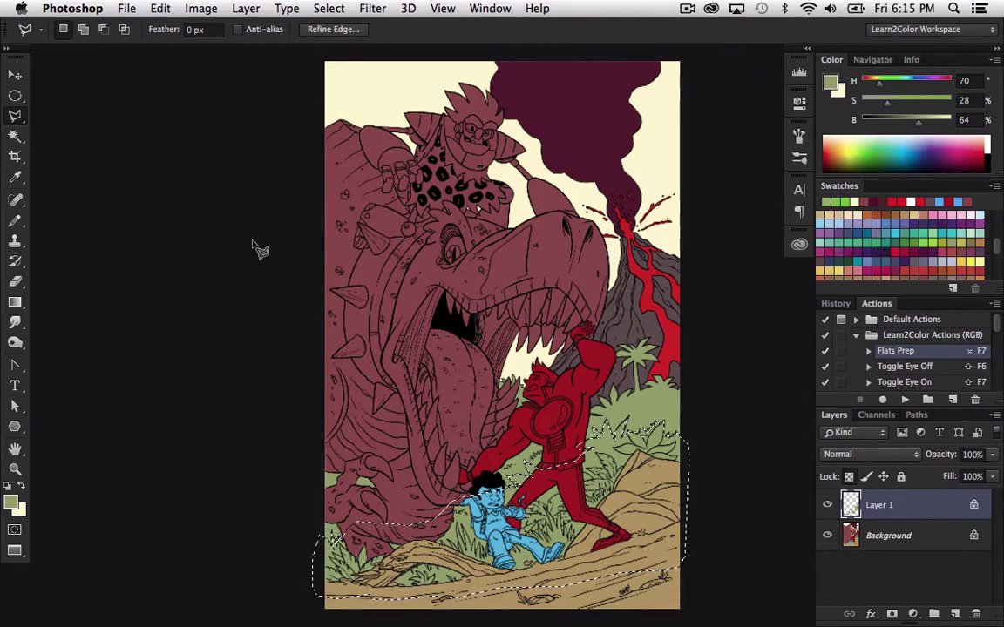
{"action": "left_click", "coordinate": [888, 243]}
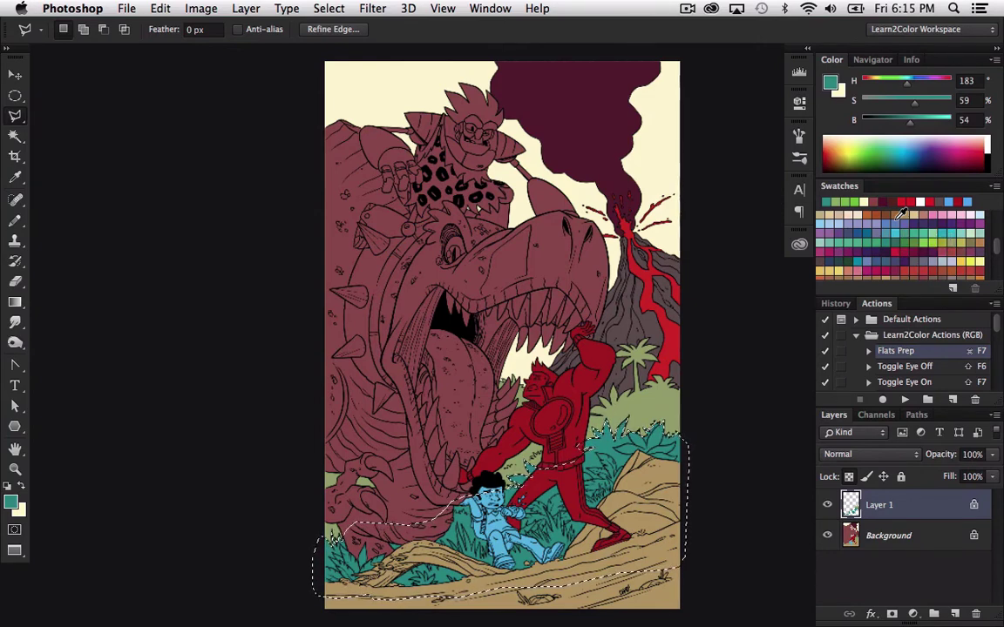
{"action": "scroll", "coordinate": [421, 495], "scroll_direction": "down", "scroll_amount": 5}
{"action": "key", "text": "super+d"}
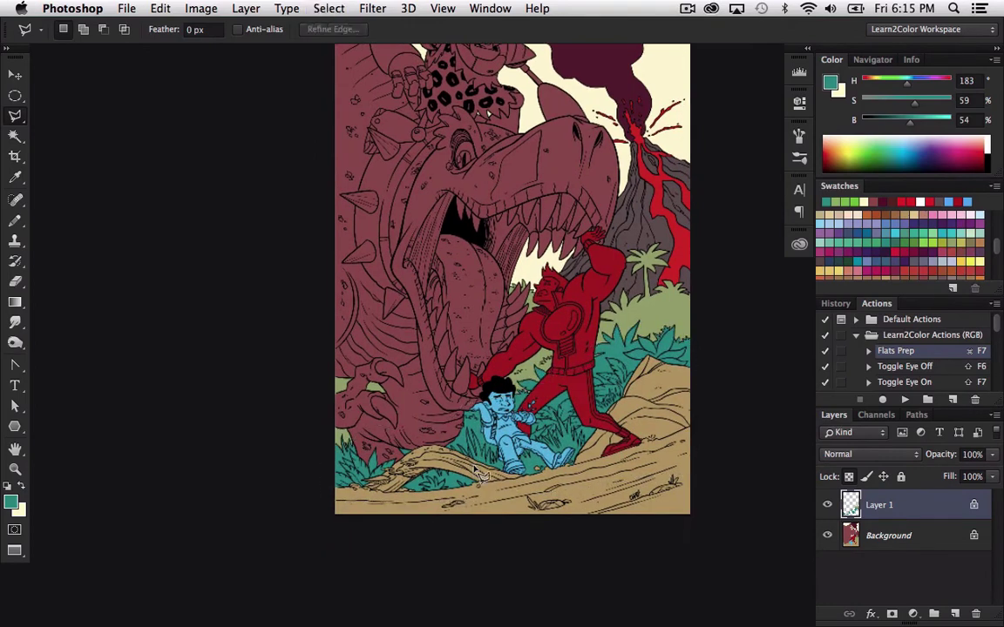
- Start a lasso outline outside the page's left edge, through the tan ground and back out along the lowest teal leaf
{"action": "key", "text": "z"}
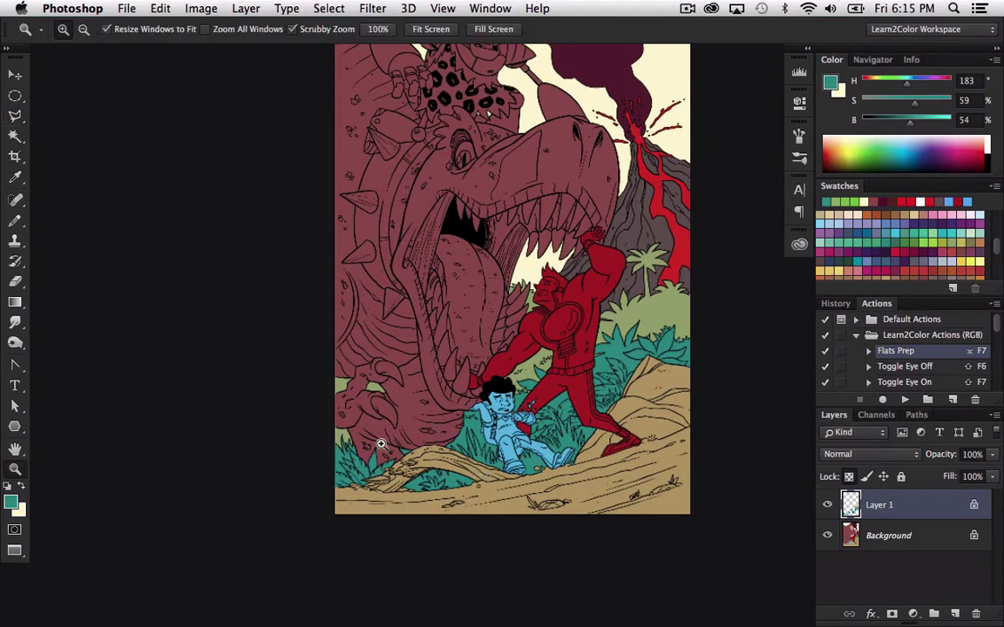
{"action": "left_click", "coordinate": [389, 483]}
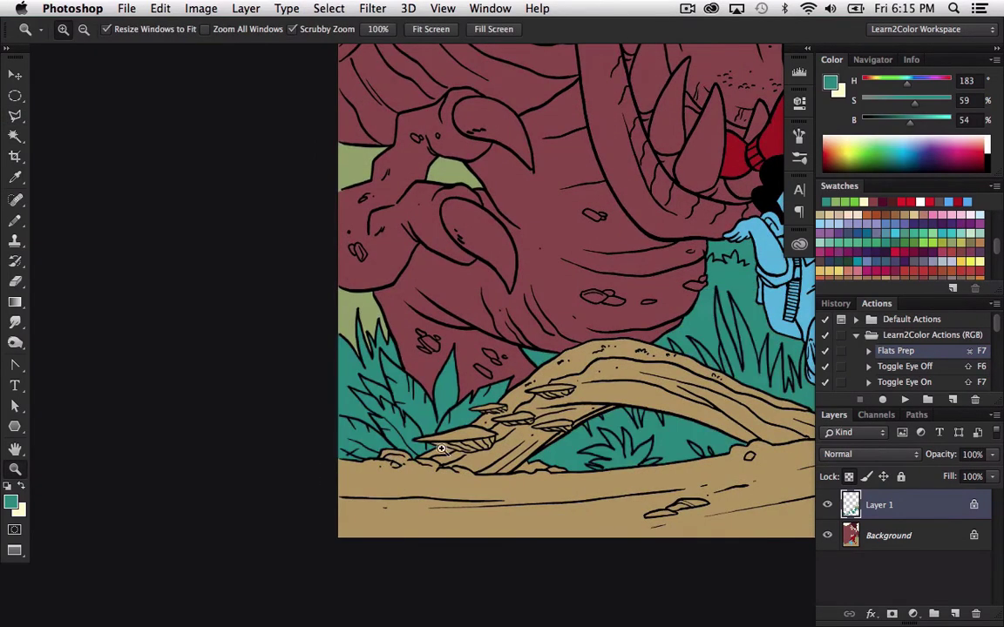
{"action": "left_click", "coordinate": [412, 500]}
{"action": "left_click", "coordinate": [421, 414]}
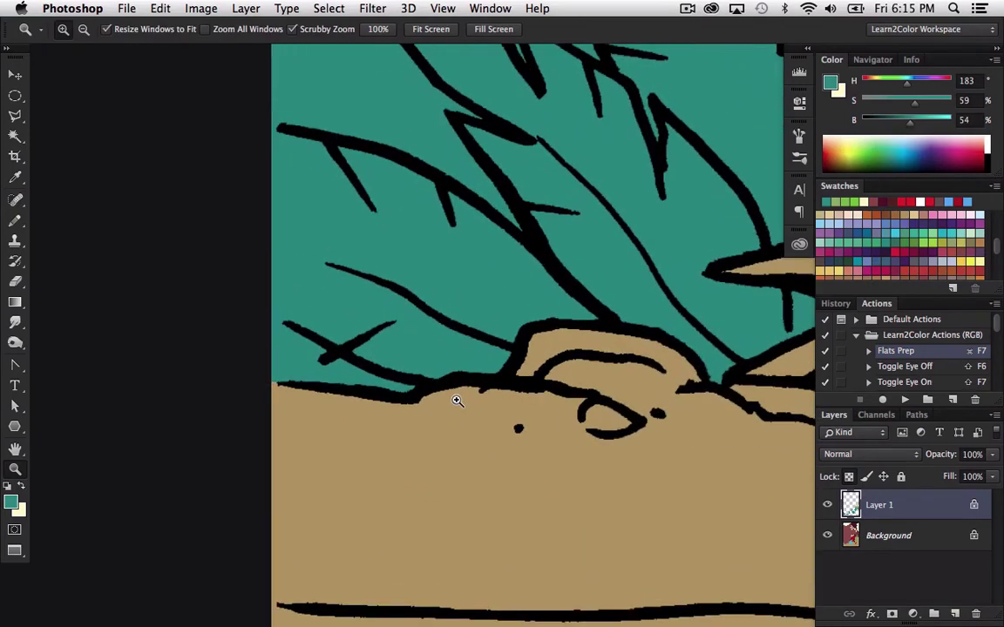
{"action": "key", "text": "l"}
{"action": "left_click", "coordinate": [226, 434]}
{"action": "left_click", "coordinate": [466, 443]}
{"action": "left_click", "coordinate": [433, 388]}
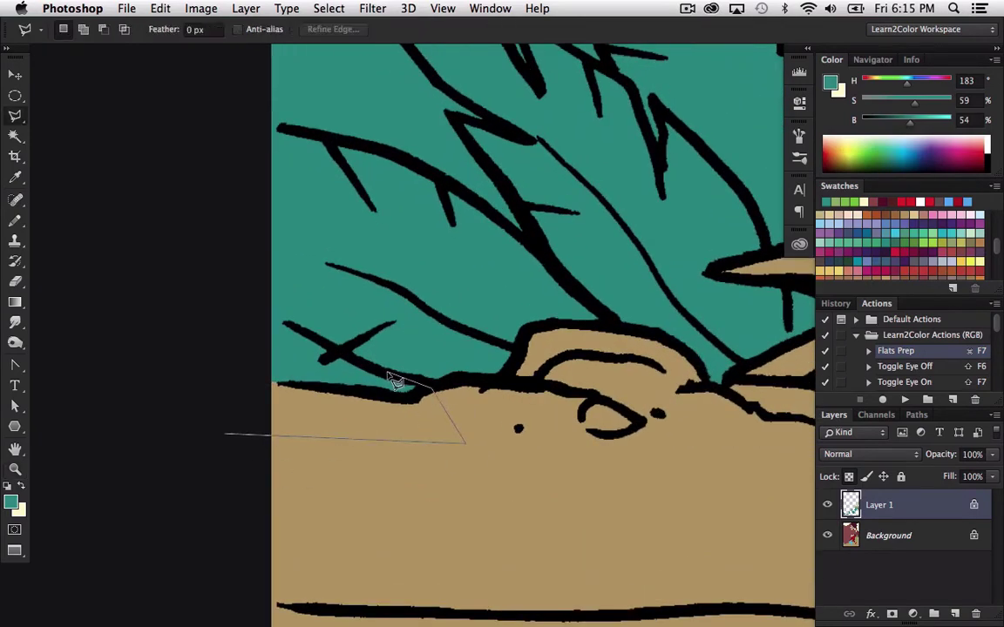
{"action": "left_click", "coordinate": [283, 322]}
{"action": "left_click", "coordinate": [271, 254]}
{"action": "left_click", "coordinate": [187, 189]}
- Trace the lasso outline along the long curved leaf and up the jagged leaf tips at the page's left edge
{"action": "left_click_drag", "start_coordinate": [206, 139], "coordinate": [220, 341]}
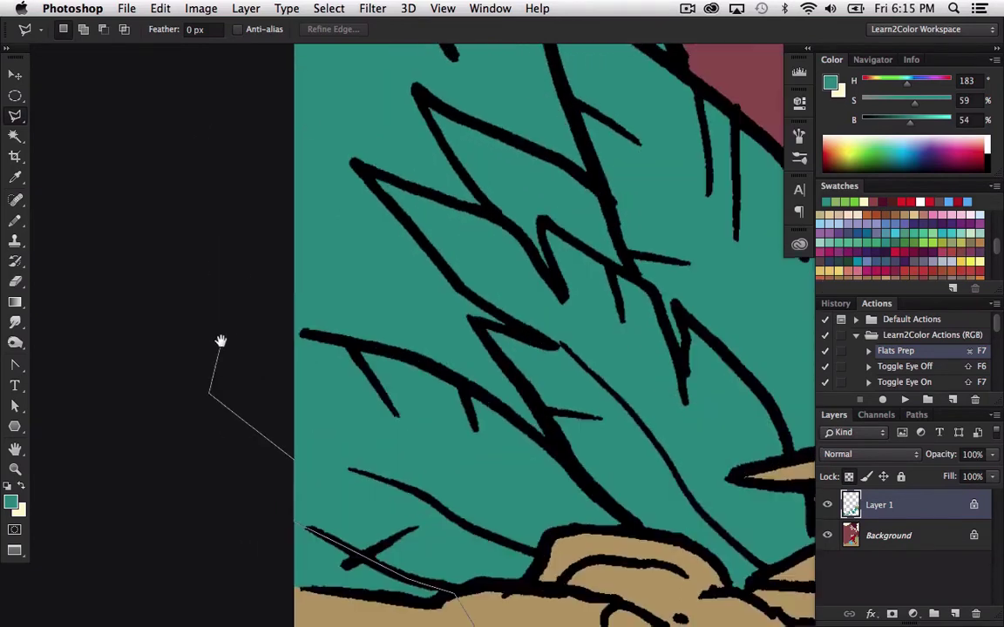
{"action": "left_click", "coordinate": [267, 324]}
{"action": "left_click", "coordinate": [410, 355]}
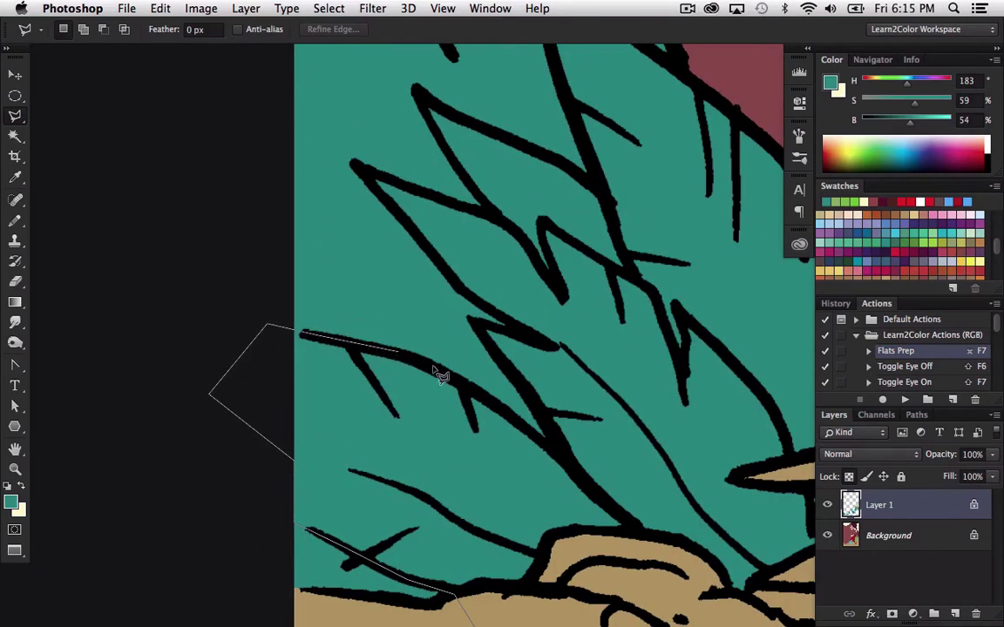
{"action": "left_click", "coordinate": [562, 455]}
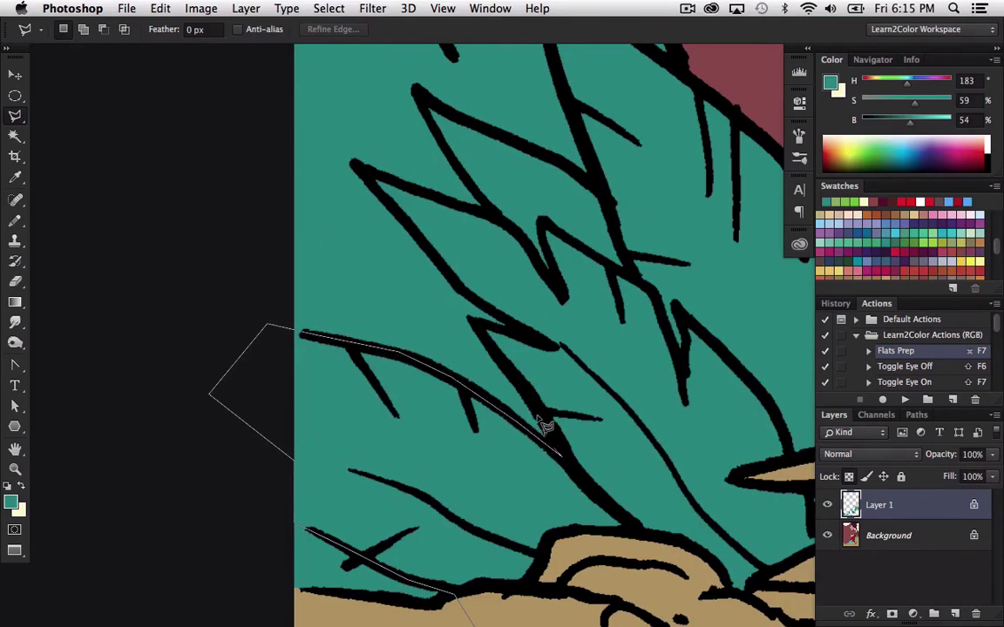
{"action": "left_click", "coordinate": [484, 329]}
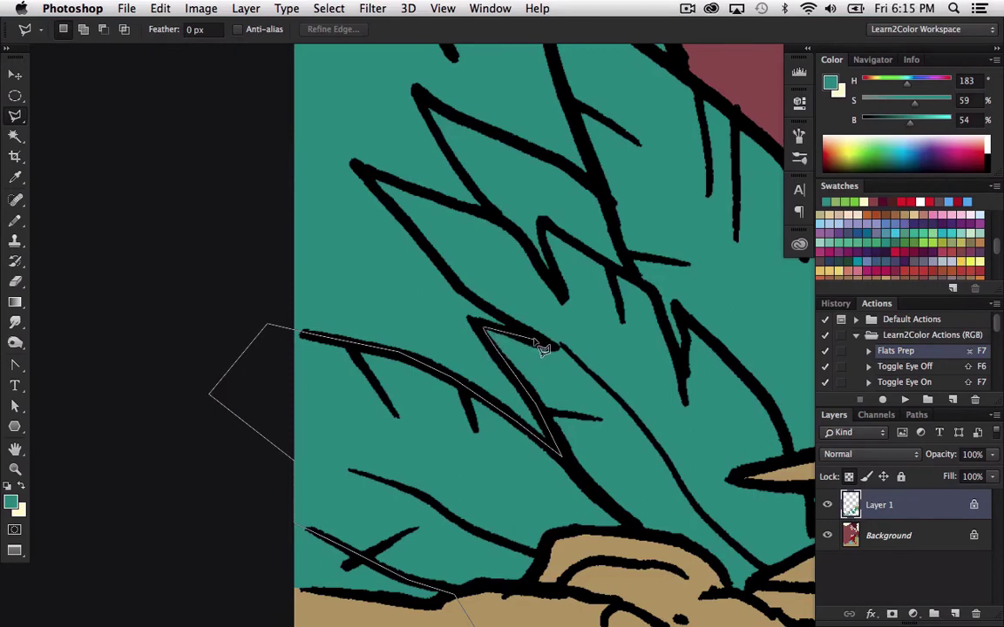
{"action": "left_click", "coordinate": [534, 336]}
{"action": "left_click", "coordinate": [458, 289]}
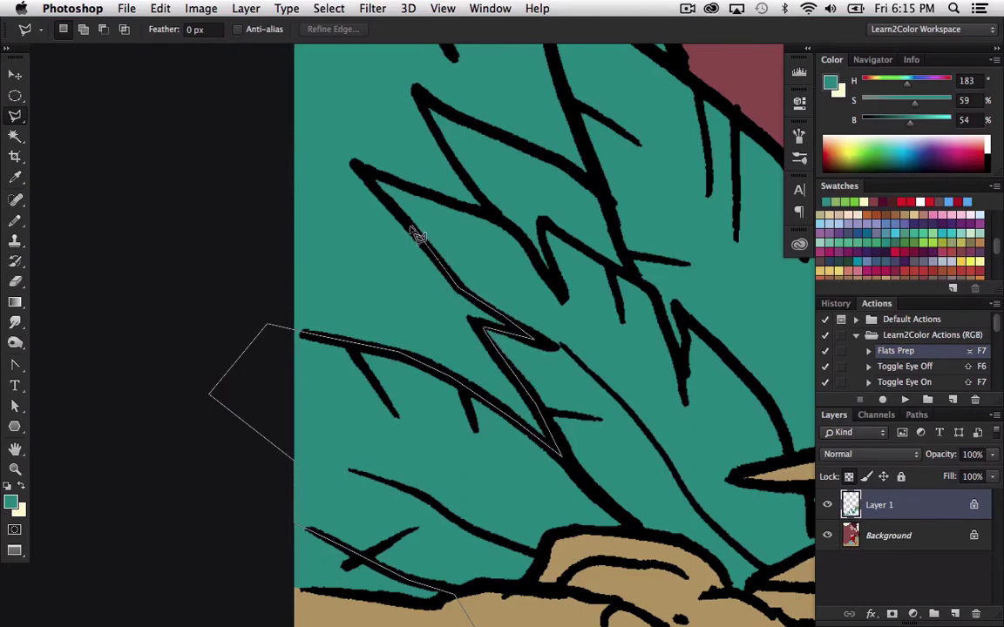
{"action": "left_click", "coordinate": [367, 175]}
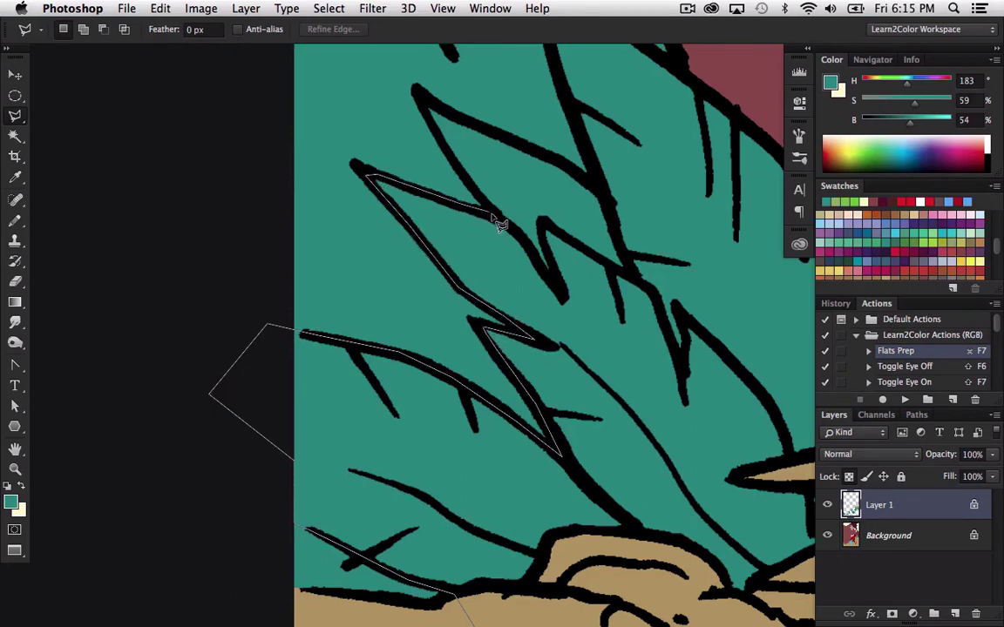
{"action": "left_click", "coordinate": [488, 207]}
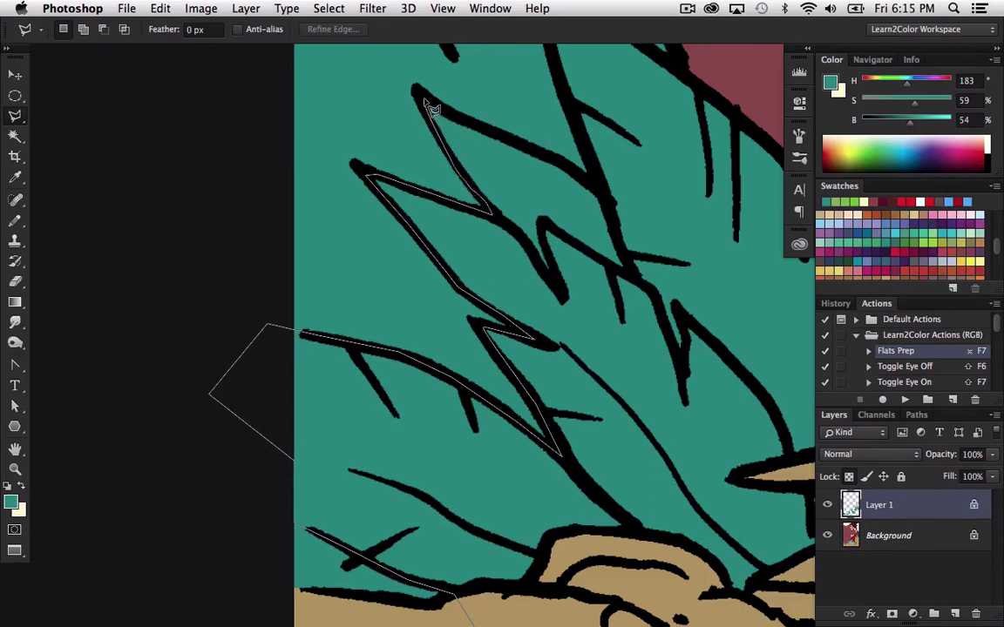
{"action": "left_click", "coordinate": [425, 102]}
- Extend the lasso outline around the next taller leaf and over onto the dinosaur's maroon body
{"action": "left_click_drag", "start_coordinate": [585, 202], "coordinate": [628, 214]}
{"action": "left_click", "coordinate": [616, 219], "text": "alt"}
{"action": "left_click", "coordinate": [624, 222], "text": "alt"}
{"action": "left_click", "coordinate": [627, 222], "text": "alt"}
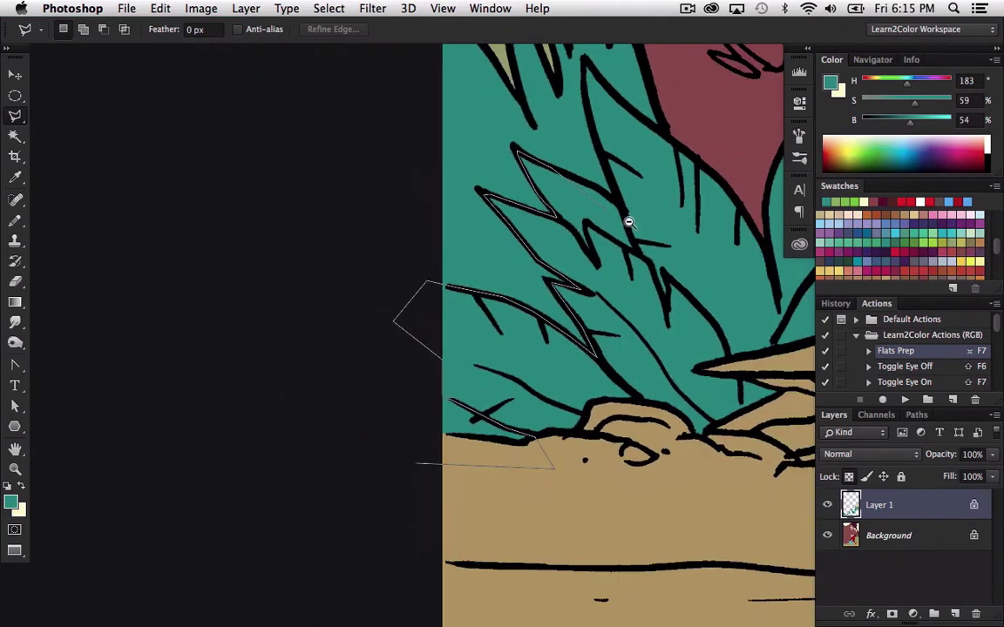
{"action": "left_click", "coordinate": [652, 224], "text": "alt"}
{"action": "scroll", "coordinate": [615, 301], "scroll_direction": "right", "scroll_amount": 5}
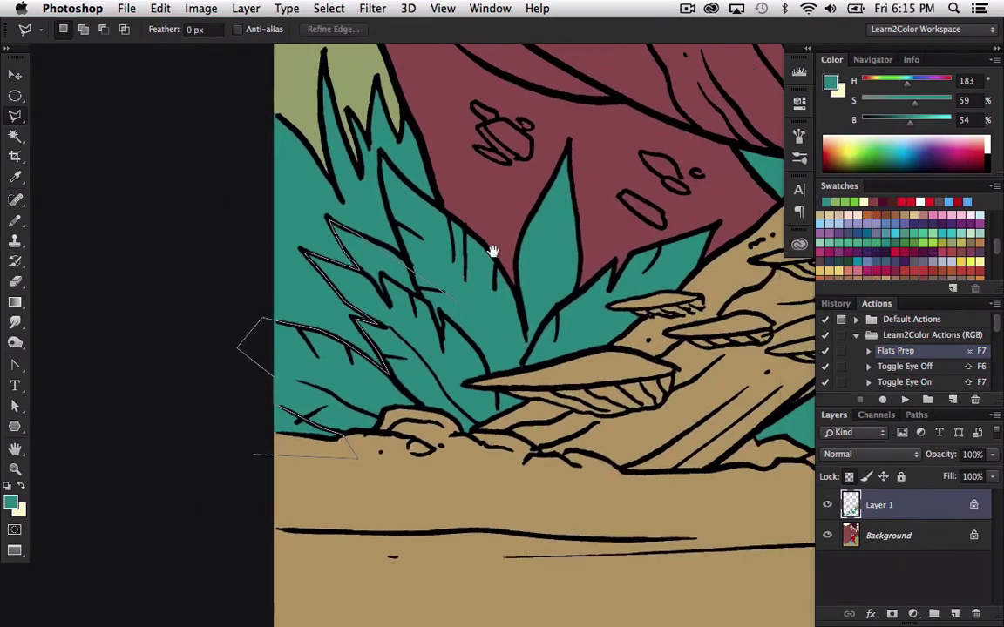
{"action": "left_click", "coordinate": [407, 260]}
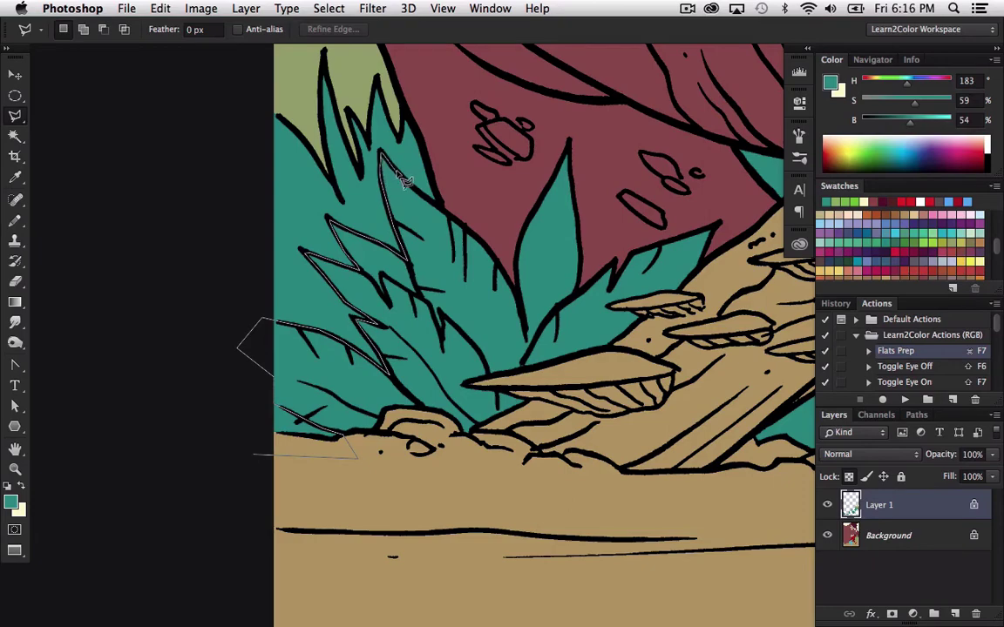
{"action": "left_click", "coordinate": [380, 150]}
{"action": "left_click_drag", "start_coordinate": [442, 209], "coordinate": [599, 130]}
{"action": "left_click_drag", "start_coordinate": [628, 209], "coordinate": [625, 205]}
{"action": "scroll", "coordinate": [625, 205], "scroll_direction": "right", "scroll_amount": 8}
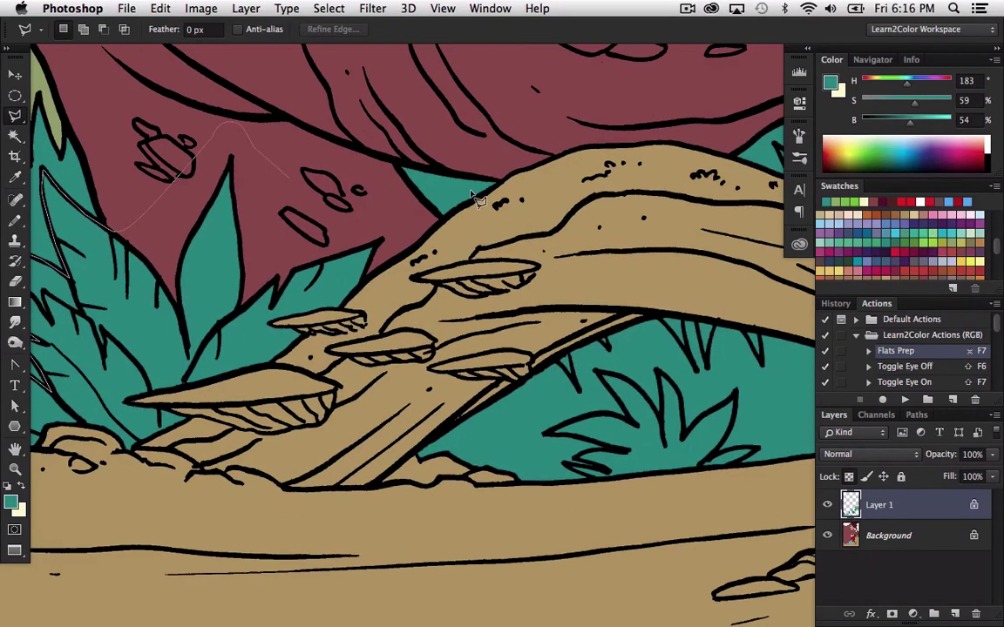
- Carry the lasso outline across the fallen log and trace the grass tips hanging beneath its arch
{"action": "left_click", "coordinate": [393, 212]}
{"action": "left_click", "coordinate": [448, 291]}
{"action": "mouse_move", "coordinate": [547, 308]}
{"action": "left_mouse_down"}
{"action": "mouse_move", "coordinate": [423, 233]}
{"action": "mouse_move", "coordinate": [385, 194]}
{"action": "left_mouse_up"}
{"action": "left_click", "coordinate": [400, 261]}
{"action": "mouse_move", "coordinate": [425, 290]}
{"action": "left_mouse_down"}
{"action": "mouse_move", "coordinate": [411, 205]}
{"action": "mouse_move", "coordinate": [452, 251]}
{"action": "mouse_move", "coordinate": [452, 197]}
{"action": "mouse_move", "coordinate": [490, 179]}
{"action": "mouse_move", "coordinate": [536, 260]}
{"action": "mouse_move", "coordinate": [528, 234]}
{"action": "mouse_move", "coordinate": [544, 185]}
{"action": "mouse_move", "coordinate": [535, 193]}
{"action": "mouse_move", "coordinate": [547, 258]}
{"action": "mouse_move", "coordinate": [539, 251]}
{"action": "mouse_move", "coordinate": [553, 263]}
{"action": "mouse_move", "coordinate": [581, 188]}
{"action": "mouse_move", "coordinate": [624, 197]}
{"action": "left_mouse_up"}
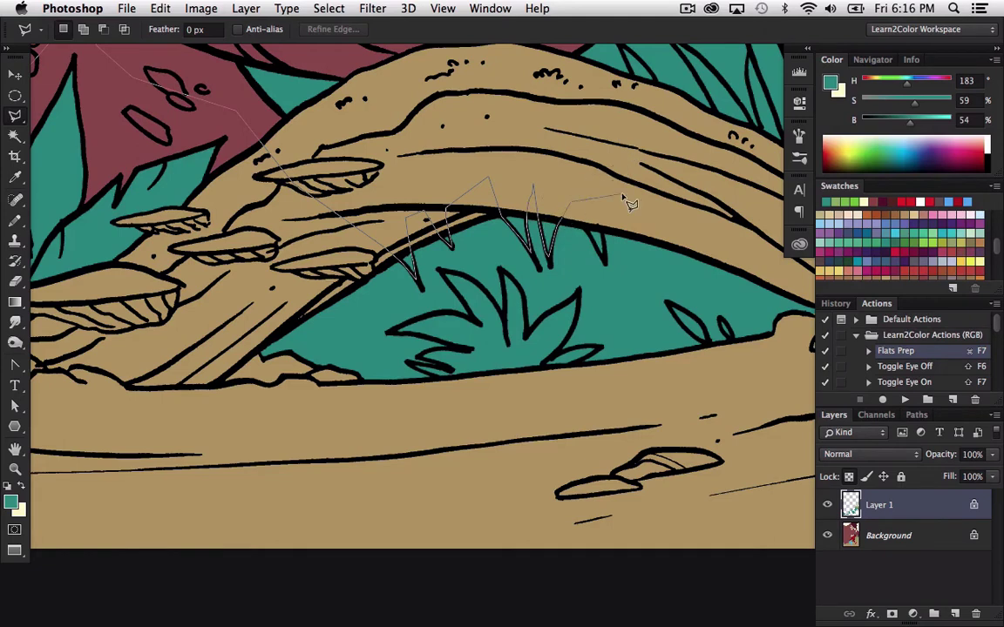
{"action": "left_click", "coordinate": [605, 261]}
{"action": "left_click", "coordinate": [601, 199]}
- Bring the lasso outline back over the log and trace the two short grass blades rising behind it
{"action": "mouse_move", "coordinate": [761, 218]}
{"action": "left_mouse_down"}
{"action": "mouse_move", "coordinate": [645, 217]}
{"action": "mouse_move", "coordinate": [480, 246]}
{"action": "mouse_move", "coordinate": [549, 415]}
{"action": "mouse_move", "coordinate": [545, 392]}
{"action": "left_mouse_up"}
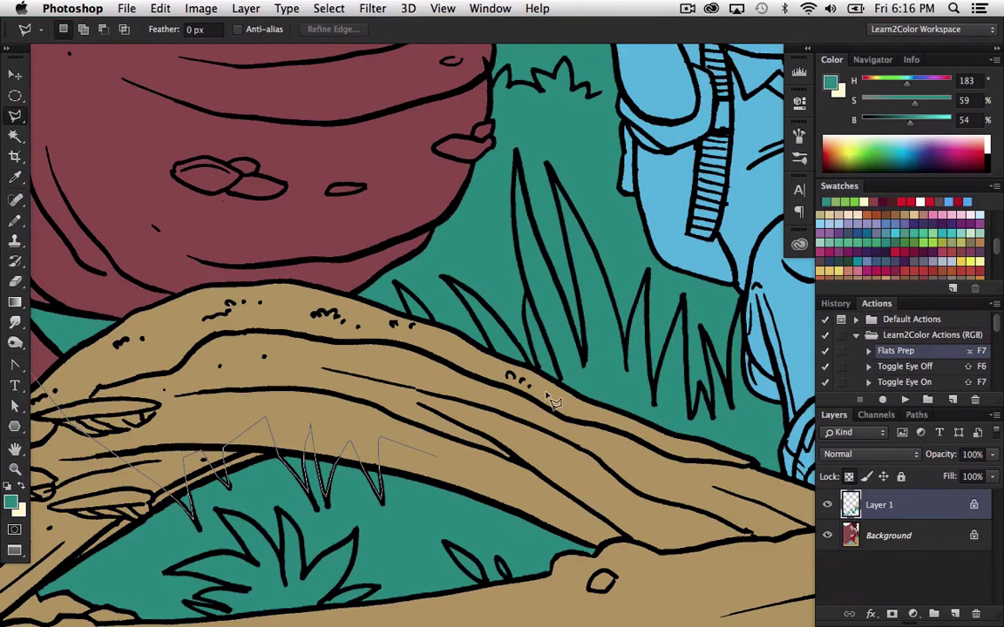
{"action": "left_click", "coordinate": [434, 394]}
{"action": "left_click", "coordinate": [397, 285]}
{"action": "left_click", "coordinate": [444, 349]}
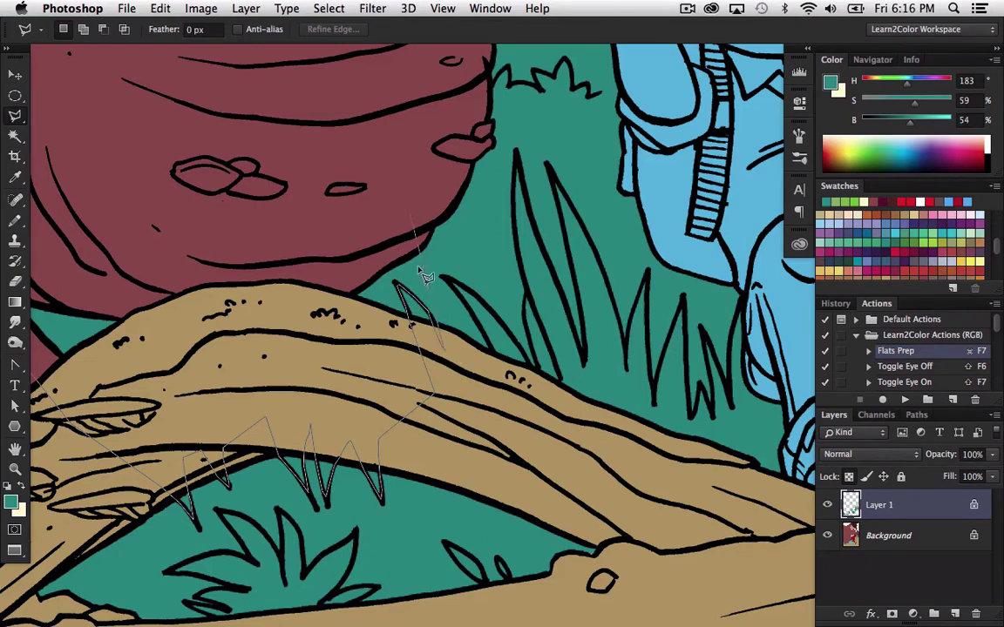
{"action": "left_click", "coordinate": [501, 397]}
{"action": "left_click", "coordinate": [450, 282]}
{"action": "left_click", "coordinate": [478, 300]}
{"action": "left_click", "coordinate": [500, 322]}
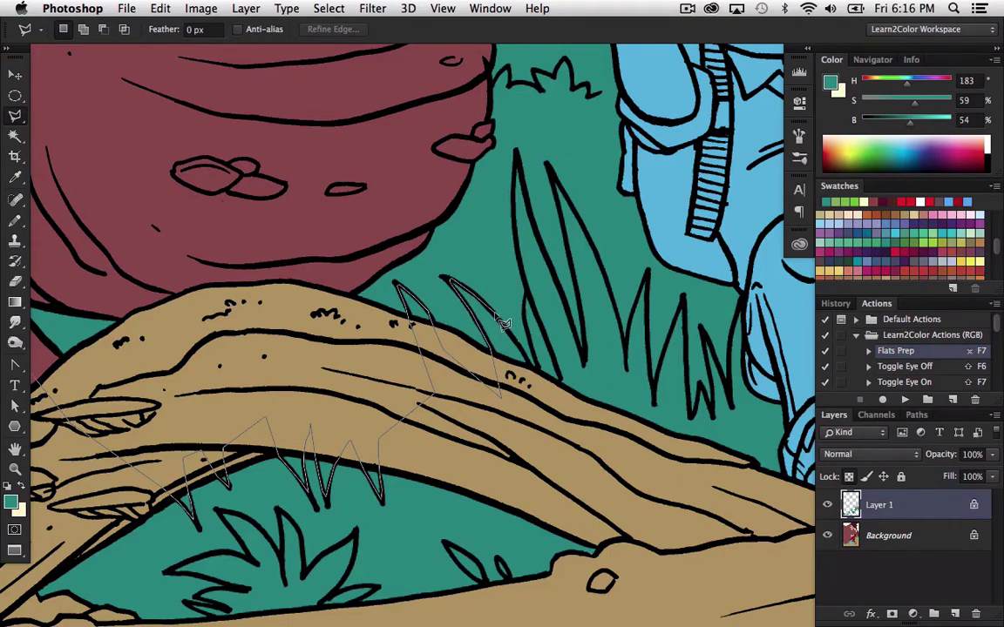
{"action": "left_click", "coordinate": [545, 393]}
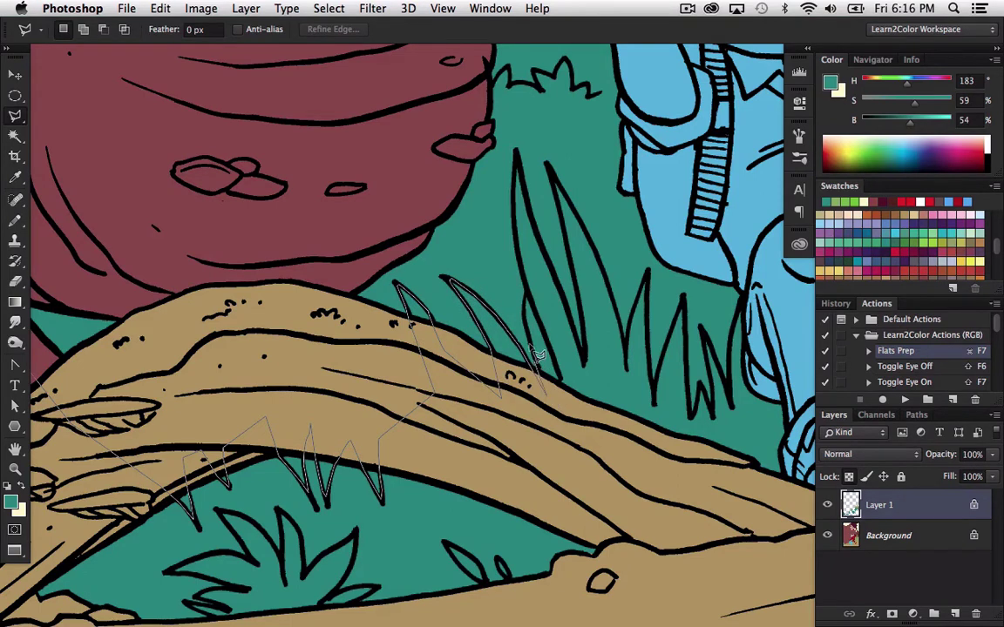
- Trace the lasso outline around the two tall grass blades between the log and the boy
{"action": "left_click", "coordinate": [527, 297]}
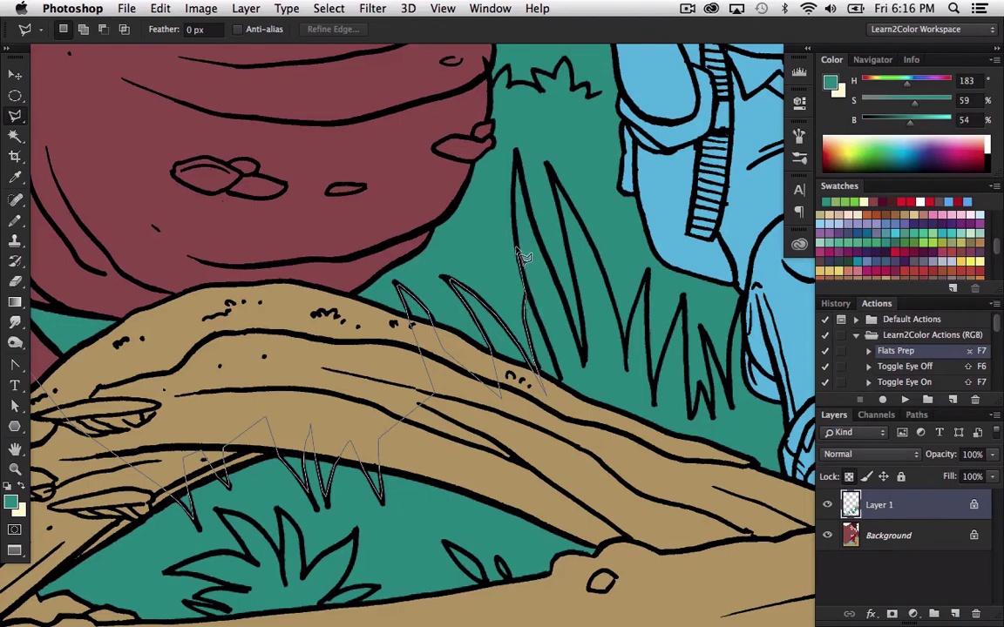
{"action": "left_click", "coordinate": [521, 262]}
{"action": "left_click", "coordinate": [515, 176]}
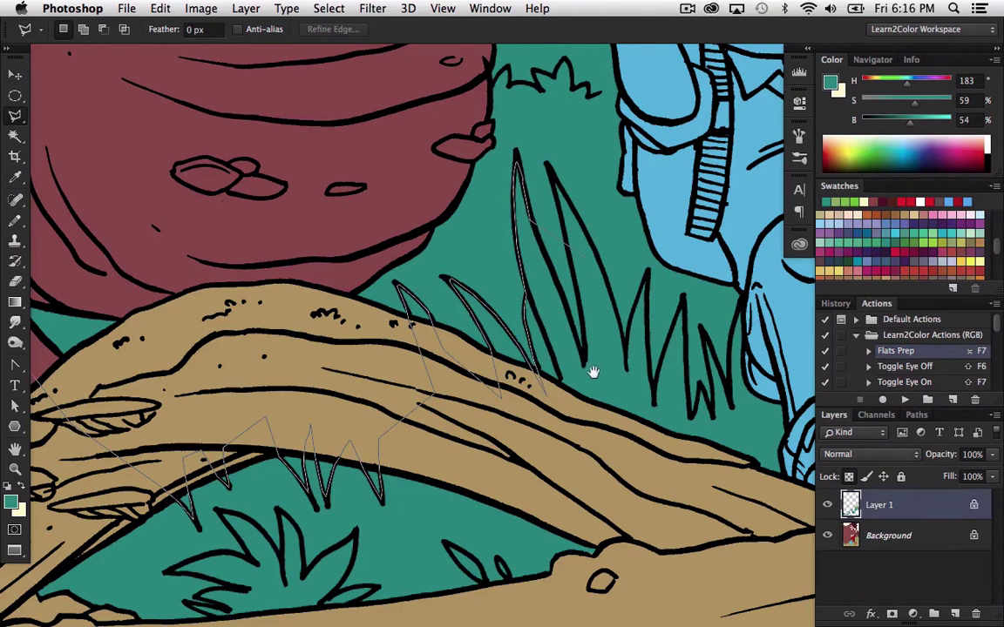
{"action": "mouse_move", "coordinate": [589, 365]}
{"action": "left_mouse_down"}
{"action": "mouse_move", "coordinate": [426, 363]}
{"action": "mouse_move", "coordinate": [437, 362]}
{"action": "left_mouse_up"}
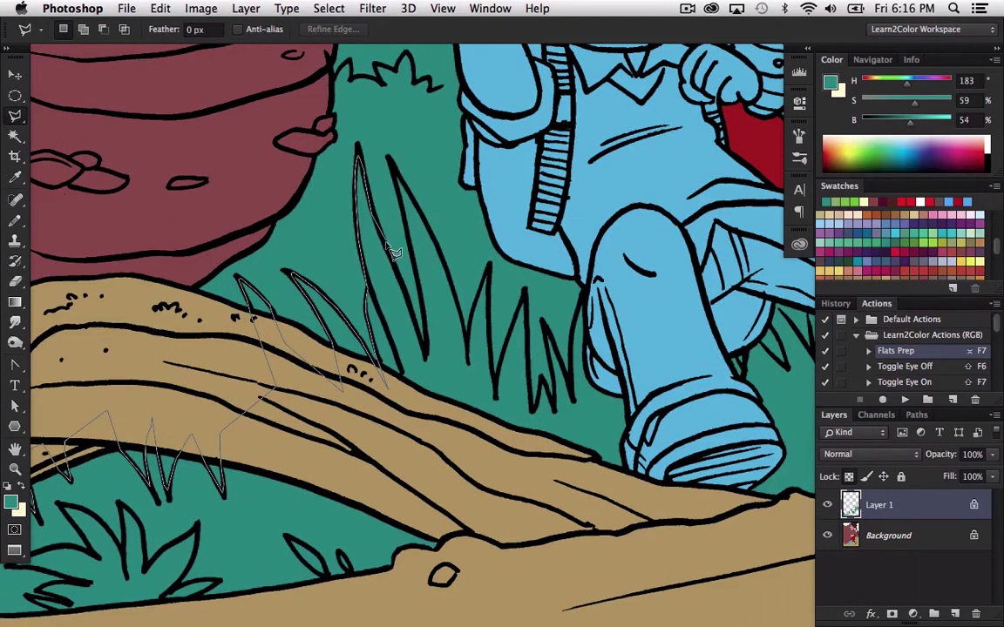
{"action": "left_click", "coordinate": [427, 349]}
{"action": "left_click", "coordinate": [404, 210]}
{"action": "left_click", "coordinate": [396, 174]}
{"action": "left_click", "coordinate": [468, 342]}
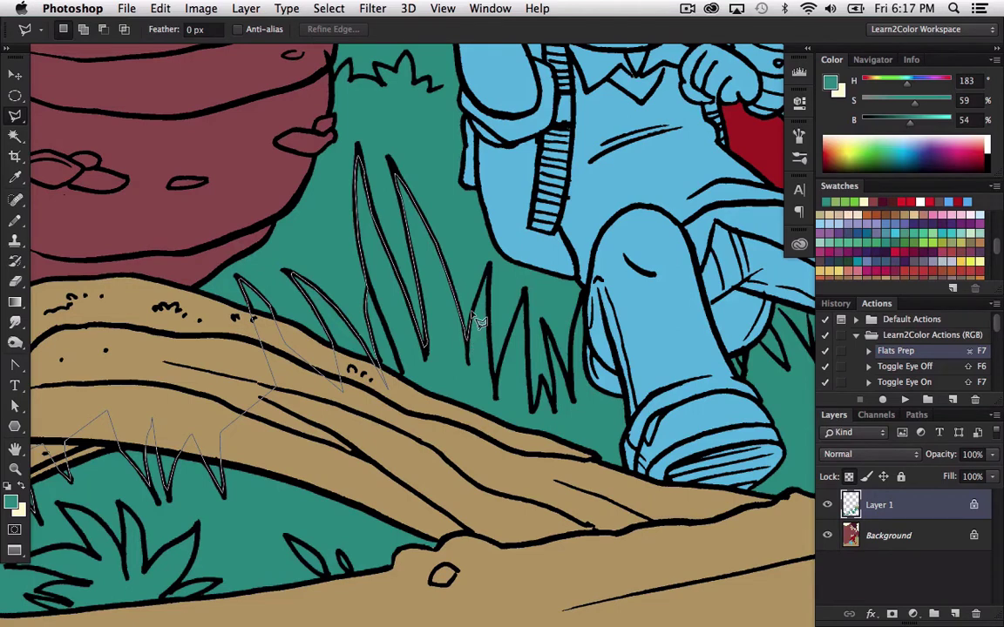
- Continue the lasso outline around the shorter zigzag grass blades beside the boy's bent leg
{"action": "left_click", "coordinate": [486, 269]}
{"action": "left_click", "coordinate": [495, 393]}
{"action": "left_click", "coordinate": [524, 291]}
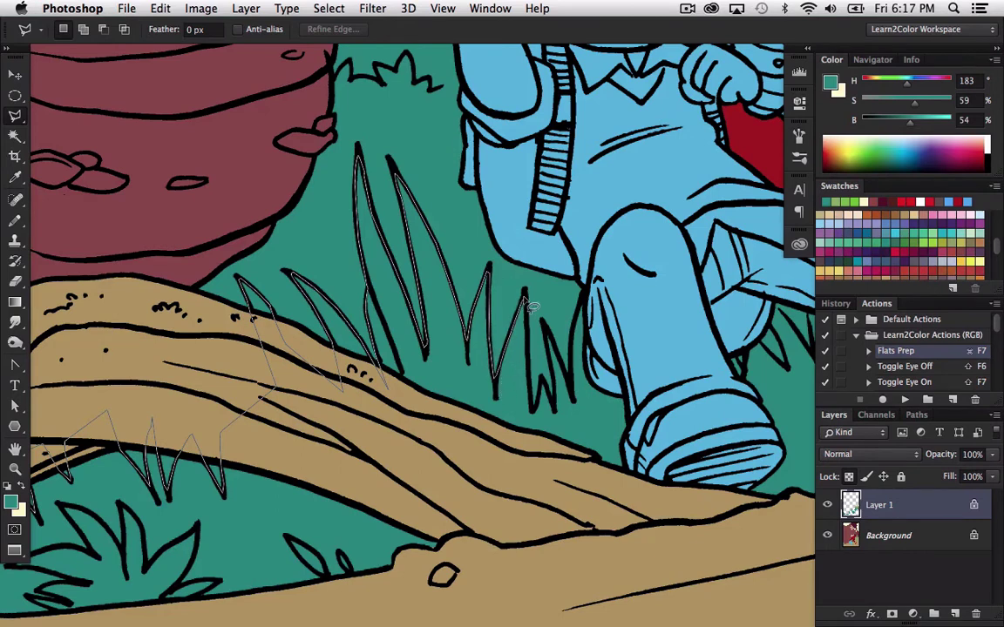
{"action": "left_click", "coordinate": [535, 407]}
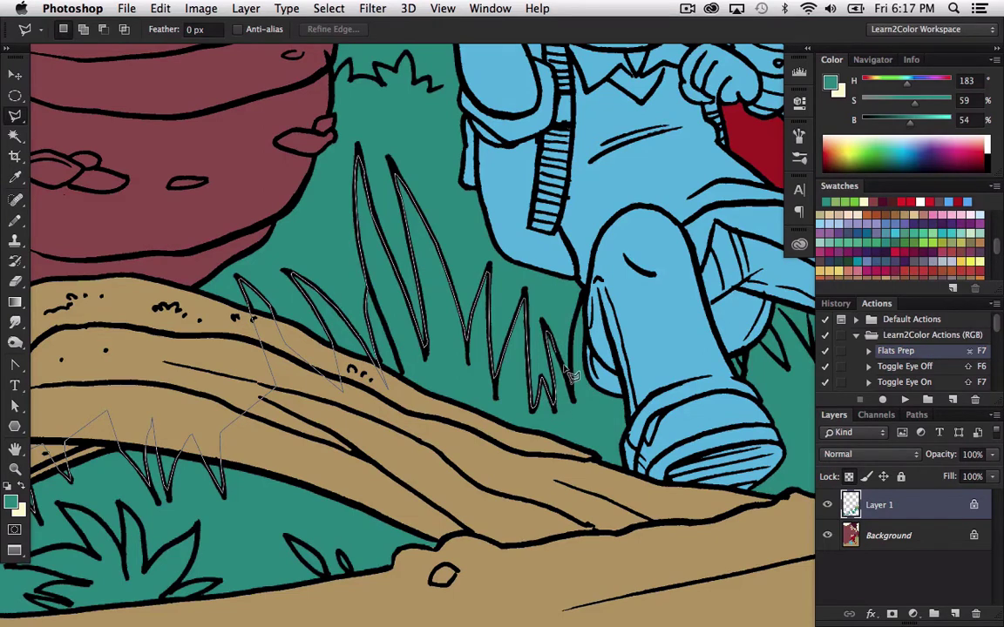
- Run the lasso outline across the boy's bent knee and trace the small grass blades between his legs
{"action": "left_click", "coordinate": [580, 317]}
{"action": "left_click", "coordinate": [602, 278]}
{"action": "left_click", "coordinate": [625, 261]}
{"action": "left_click", "coordinate": [683, 283]}
{"action": "left_click_drag", "start_coordinate": [737, 347], "coordinate": [478, 381]}
{"action": "left_click_drag", "start_coordinate": [549, 344], "coordinate": [492, 358]}
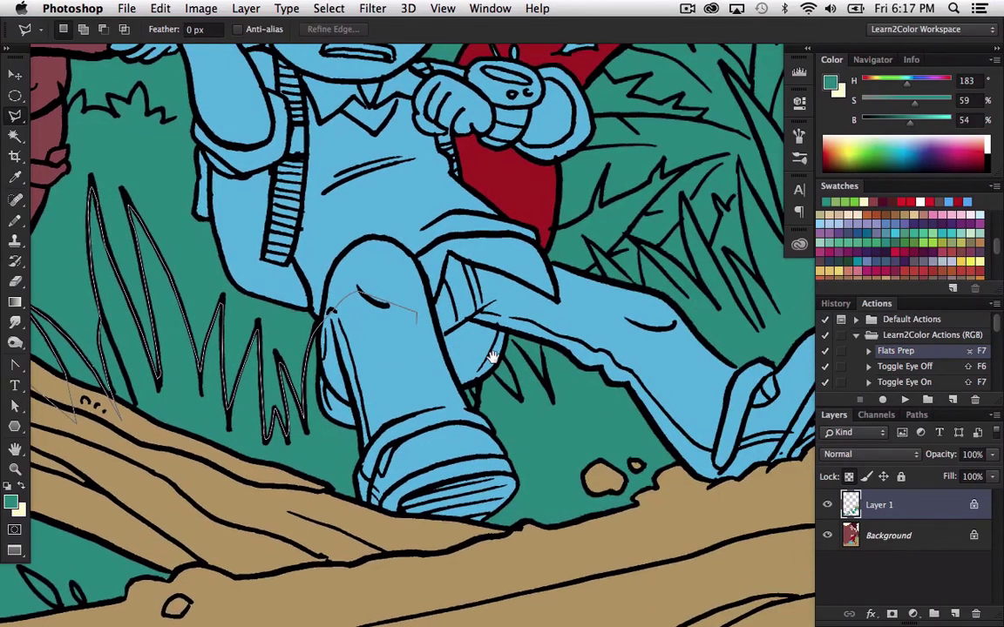
{"action": "left_click", "coordinate": [442, 329]}
{"action": "left_click", "coordinate": [472, 387]}
{"action": "left_click", "coordinate": [480, 355]}
{"action": "left_click", "coordinate": [527, 347]}
{"action": "left_click", "coordinate": [545, 398]}
{"action": "left_click", "coordinate": [543, 319]}
{"action": "scroll", "coordinate": [549, 305], "scroll_direction": "up", "scroll_amount": 1}
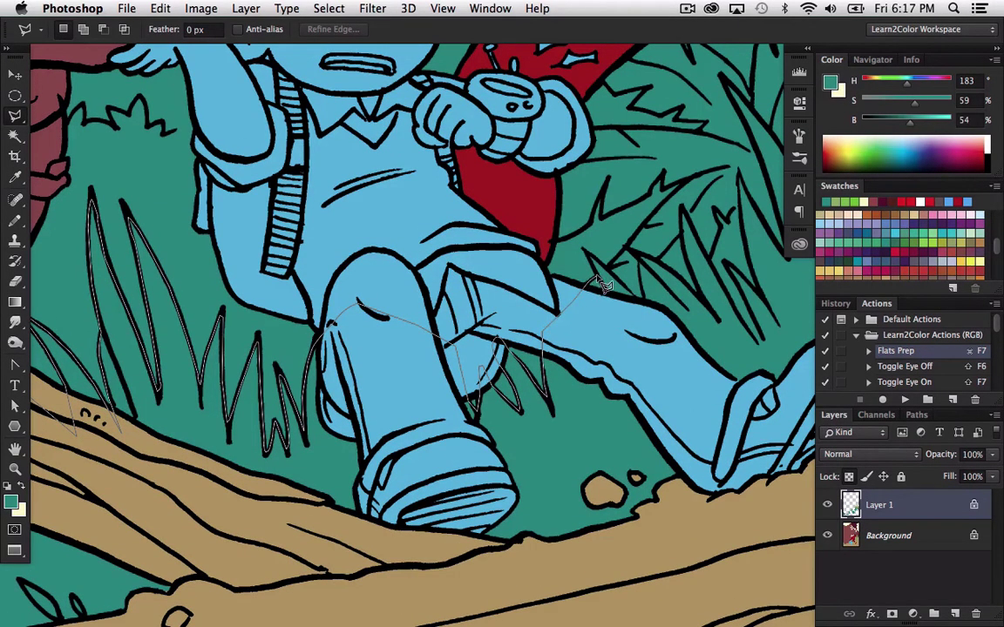
- Trace the lasso outline around the forked leaf above the boy's outstretched leg and into the red figure's rear leg
{"action": "left_click", "coordinate": [596, 276]}
{"action": "left_click", "coordinate": [589, 256]}
{"action": "left_click", "coordinate": [601, 274]}
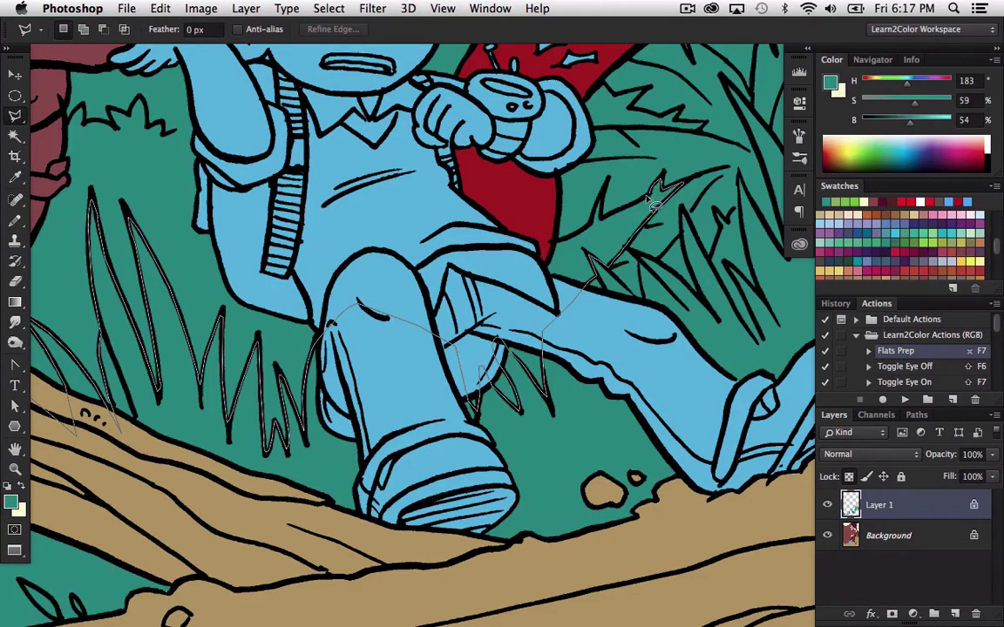
{"action": "left_click", "coordinate": [601, 198]}
{"action": "left_click", "coordinate": [590, 224]}
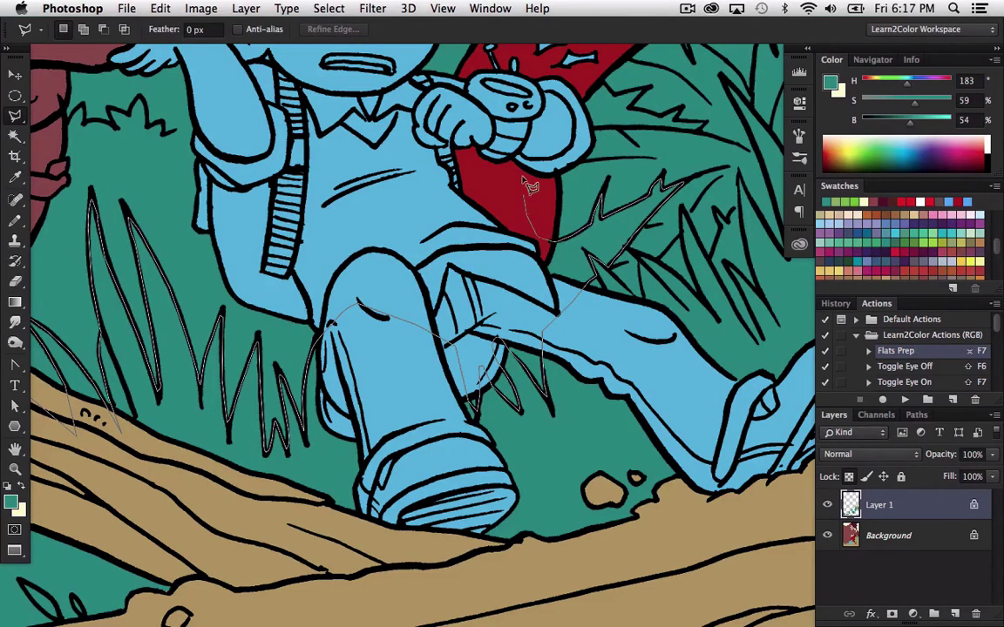
- Carry the lasso outline over the boy's raised forearm, around the jagged frond beside it and onto the red figure's rear leg
{"action": "scroll", "coordinate": [514, 178], "scroll_direction": "up", "scroll_amount": 5}
{"action": "scroll", "coordinate": [514, 179], "scroll_direction": "right", "scroll_amount": 2}
{"action": "left_click", "coordinate": [482, 306]}
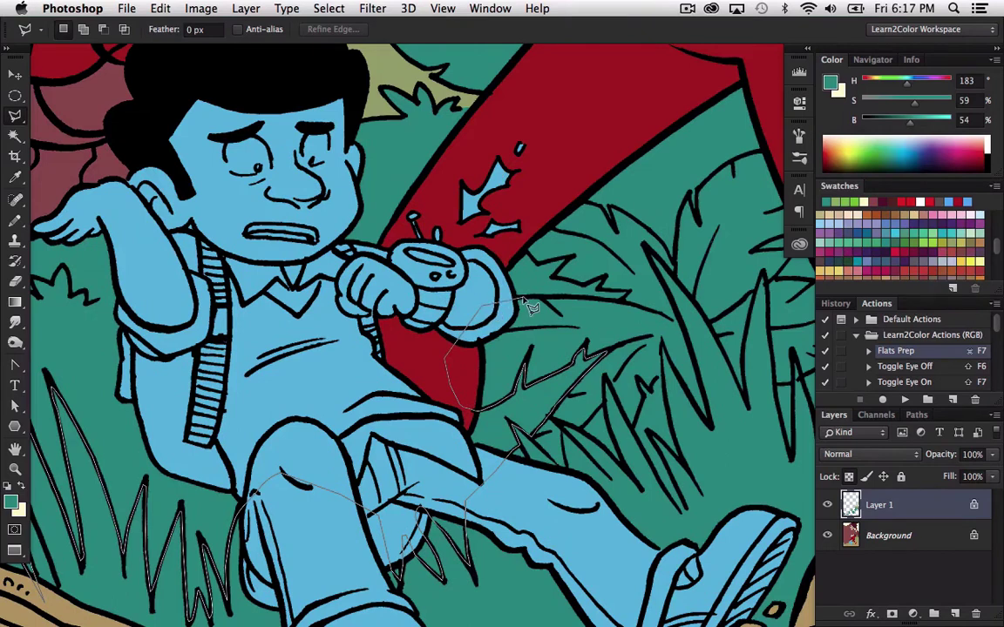
{"action": "left_click", "coordinate": [521, 297]}
{"action": "left_click", "coordinate": [567, 296]}
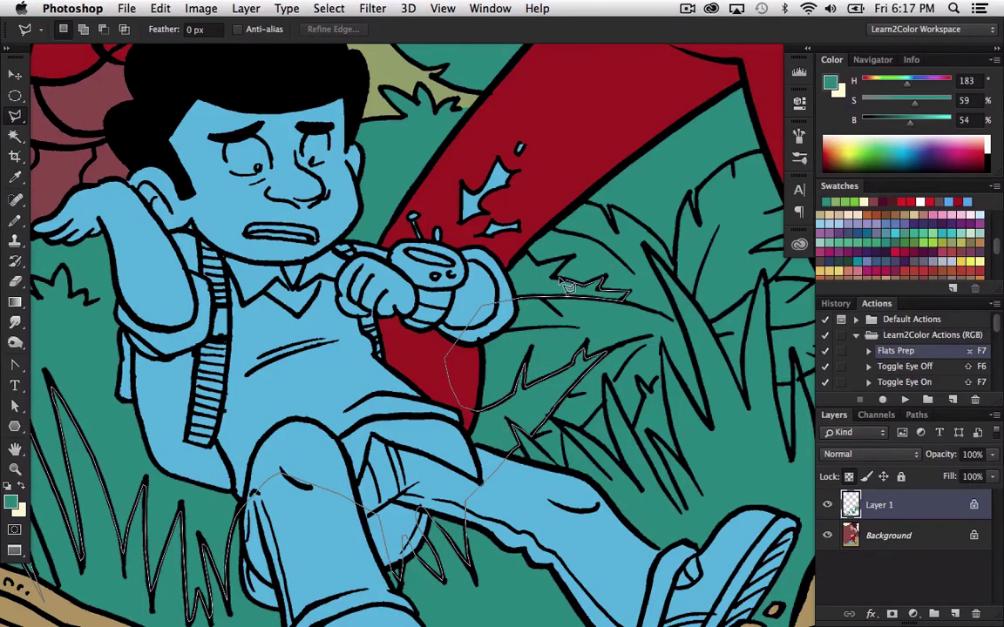
{"action": "left_click", "coordinate": [568, 258]}
{"action": "left_click", "coordinate": [523, 249]}
{"action": "left_click", "coordinate": [520, 230]}
{"action": "left_click", "coordinate": [532, 205]}
{"action": "left_click", "coordinate": [559, 189]}
- Continue the lasso outline around the fern fronds and zigzag grass blades between the red figure's legs
{"action": "scroll", "coordinate": [571, 161], "scroll_direction": "up", "scroll_amount": 1}
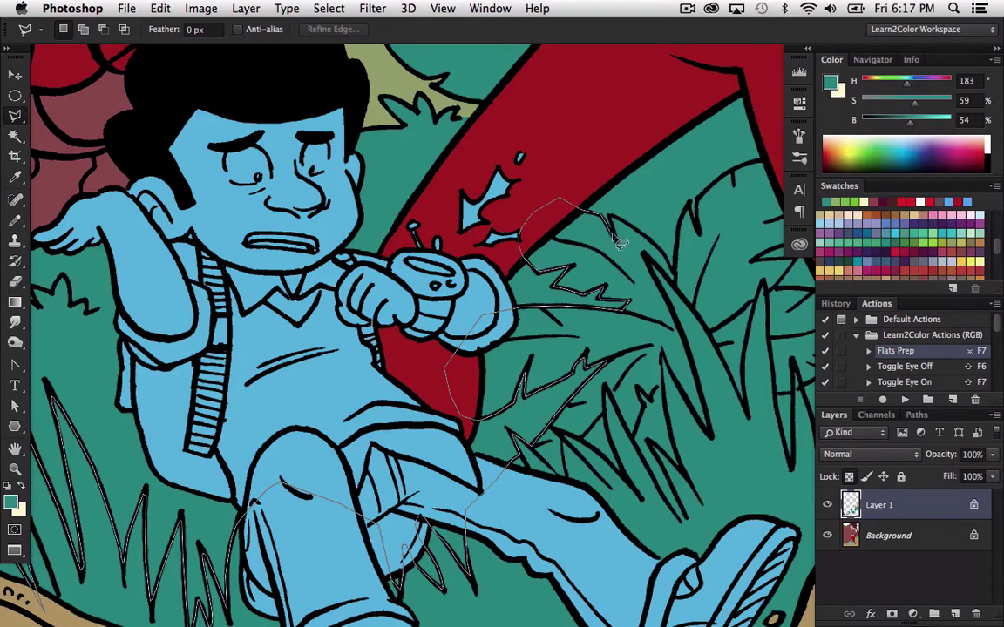
{"action": "left_click", "coordinate": [611, 218]}
{"action": "left_click", "coordinate": [628, 224]}
{"action": "left_click", "coordinate": [647, 237]}
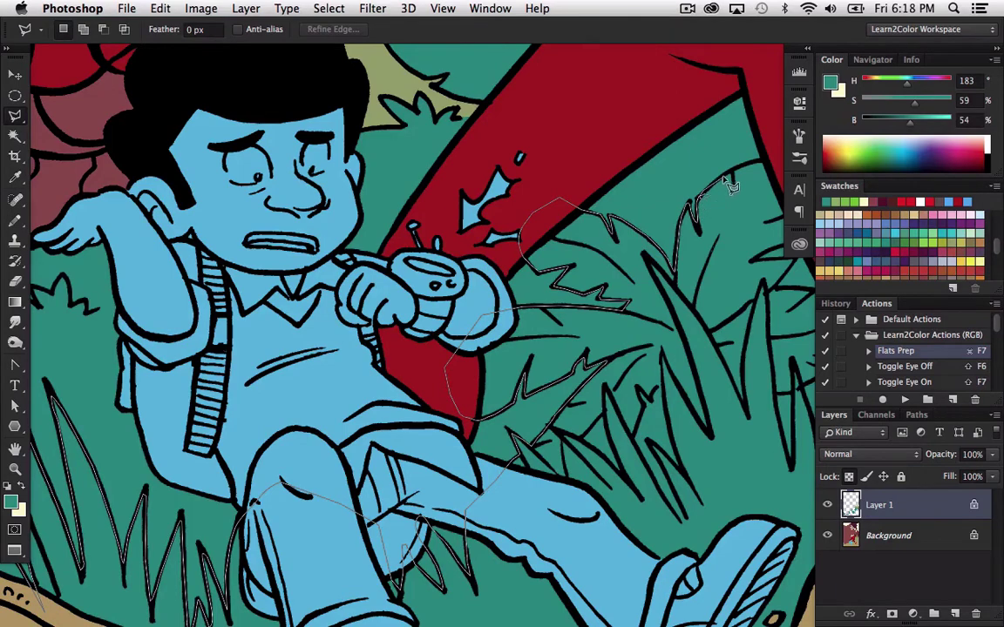
{"action": "left_click_drag", "start_coordinate": [758, 190], "coordinate": [524, 258]}
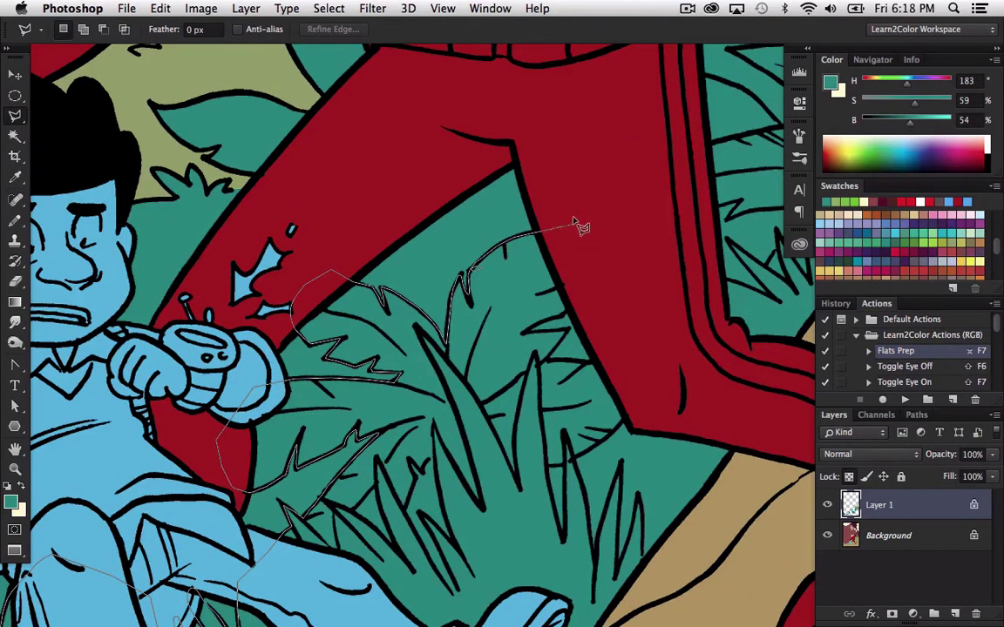
{"action": "left_click_drag", "start_coordinate": [619, 347], "coordinate": [588, 266]}
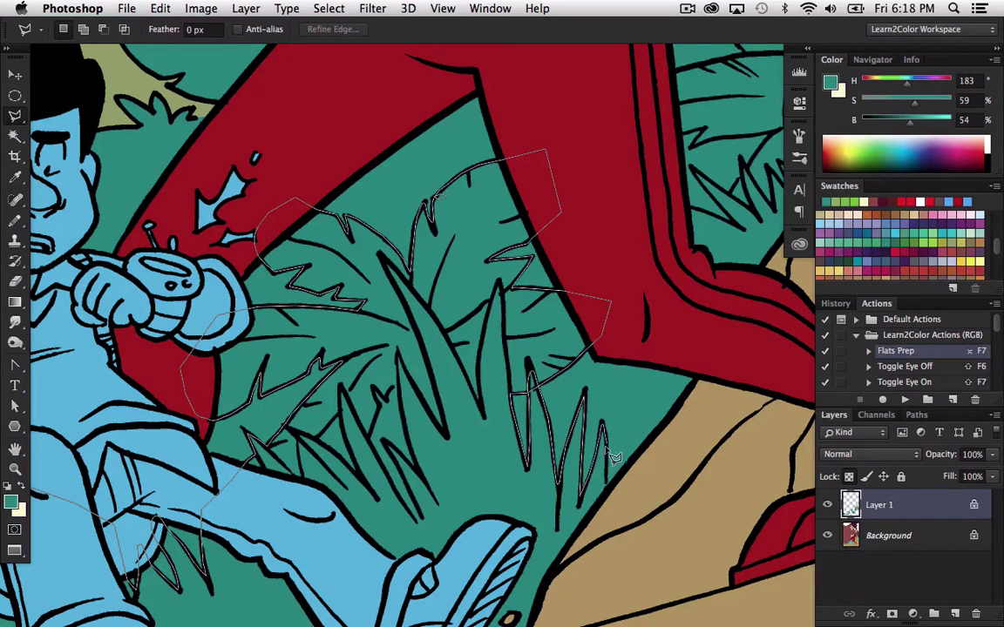
- Carry the lasso outline across the red figure's bent lower leg and around the low grass and leaf tips behind it
{"action": "left_click", "coordinate": [744, 359]}
{"action": "mouse_move", "coordinate": [755, 319]}
{"action": "left_mouse_down"}
{"action": "mouse_move", "coordinate": [587, 412]}
{"action": "mouse_move", "coordinate": [539, 463]}
{"action": "left_mouse_up"}
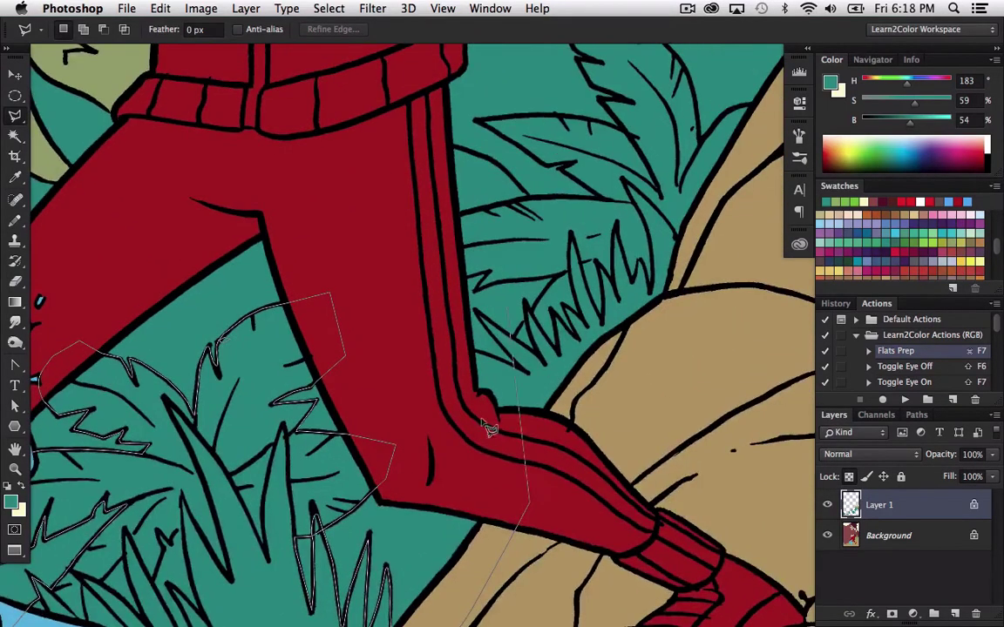
{"action": "left_click", "coordinate": [443, 358]}
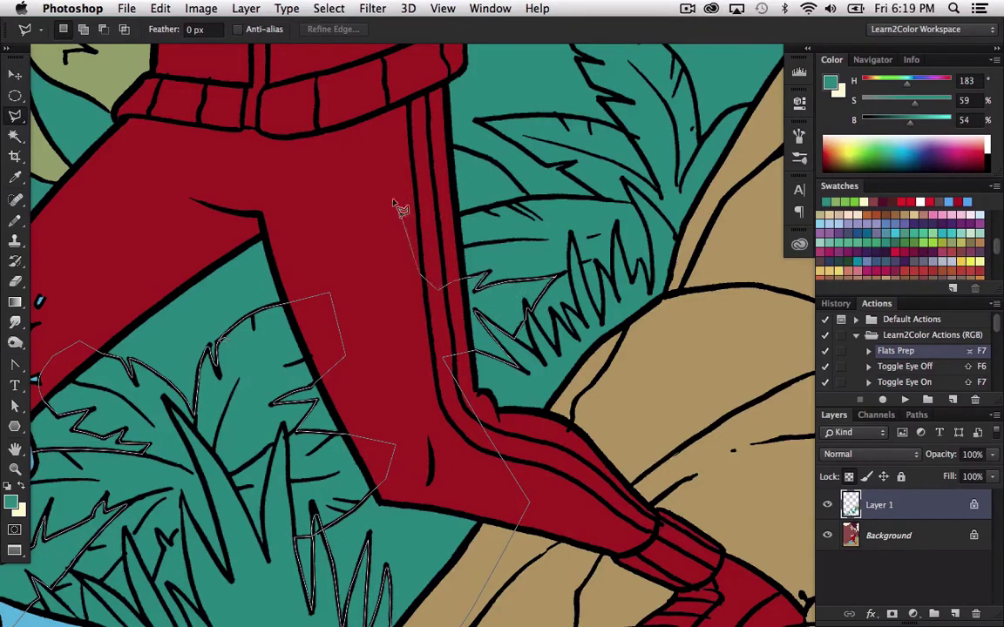
{"action": "left_click_drag", "start_coordinate": [405, 202], "coordinate": [401, 291]}
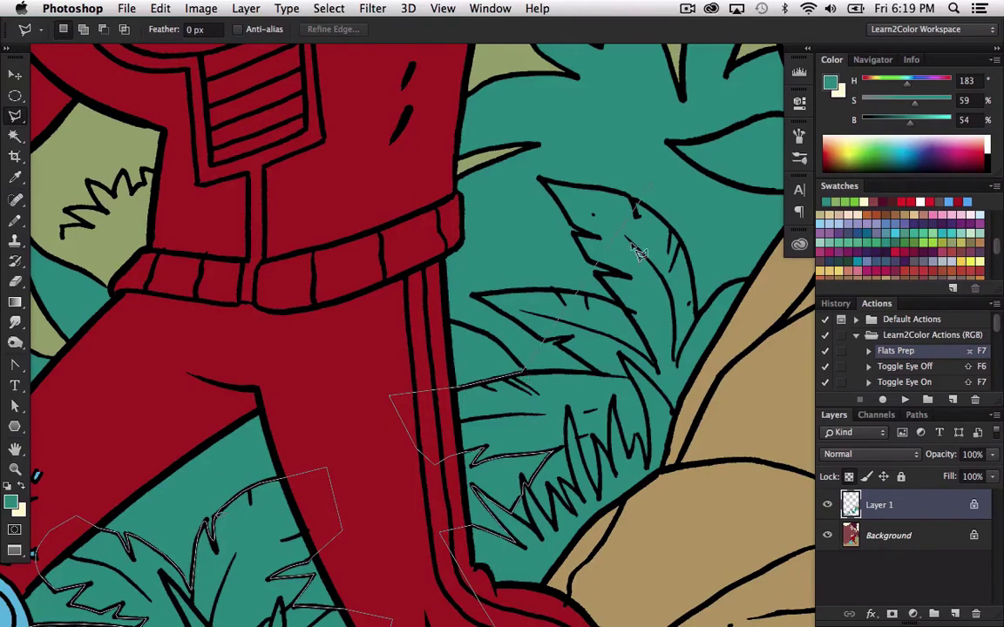
- Trace the lasso outline around the serrated fronds behind the red figure and the broad pointed leaves above the brown mound
{"action": "left_click", "coordinate": [549, 372]}
{"action": "left_click", "coordinate": [597, 373]}
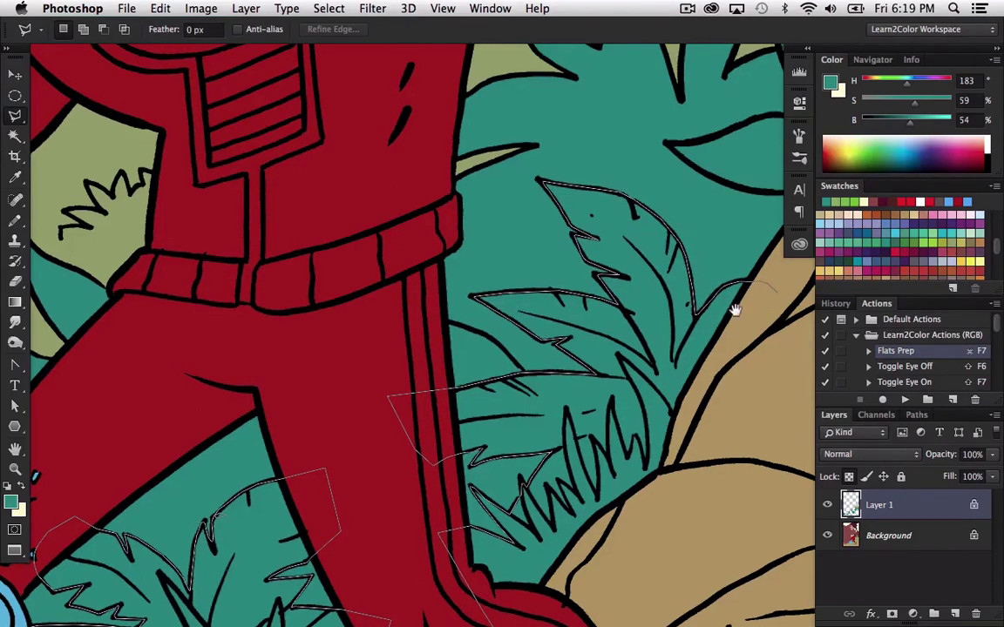
{"action": "mouse_move", "coordinate": [734, 306]}
{"action": "left_mouse_down"}
{"action": "mouse_move", "coordinate": [567, 404]}
{"action": "mouse_move", "coordinate": [531, 454]}
{"action": "mouse_move", "coordinate": [483, 480]}
{"action": "left_mouse_up"}
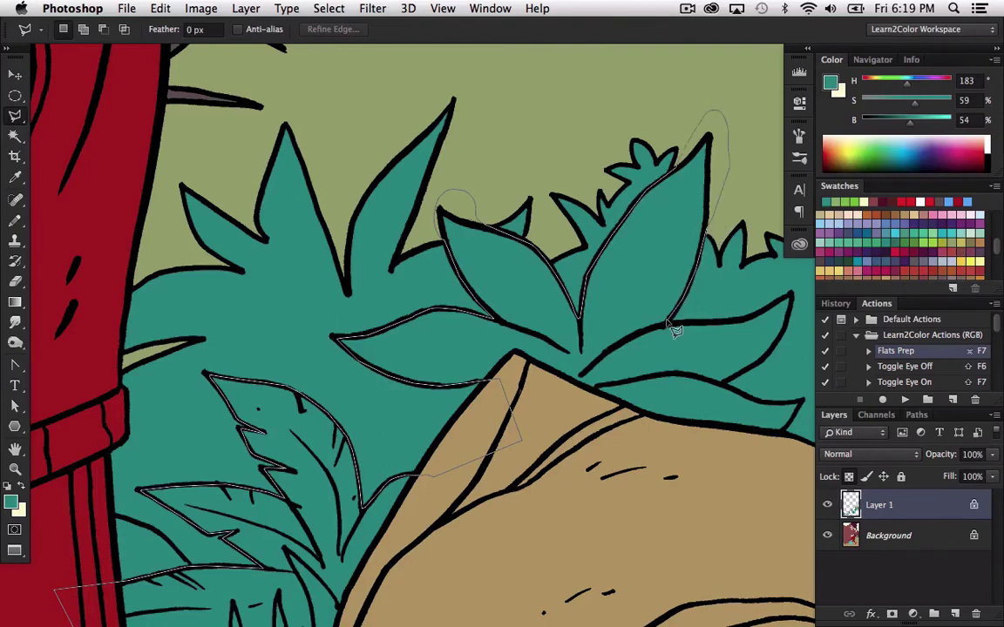
- Finish outlining the broad leaves at the canvas edge and close the lasso selection around the outside of the artwork's lower part
{"action": "left_click_drag", "start_coordinate": [704, 356], "coordinate": [500, 323]}
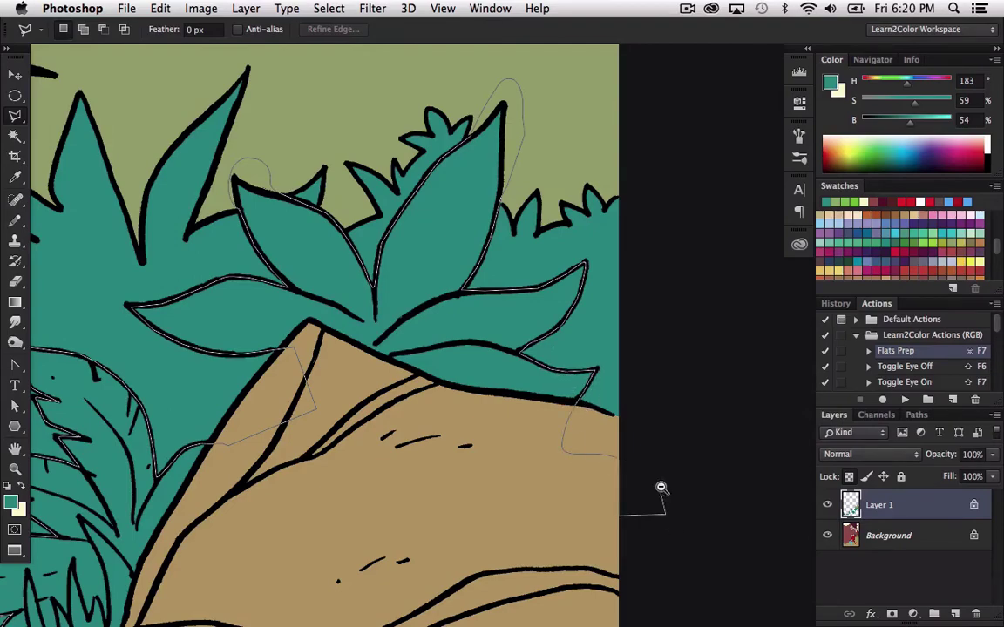
{"action": "left_click", "coordinate": [666, 553], "text": "alt"}
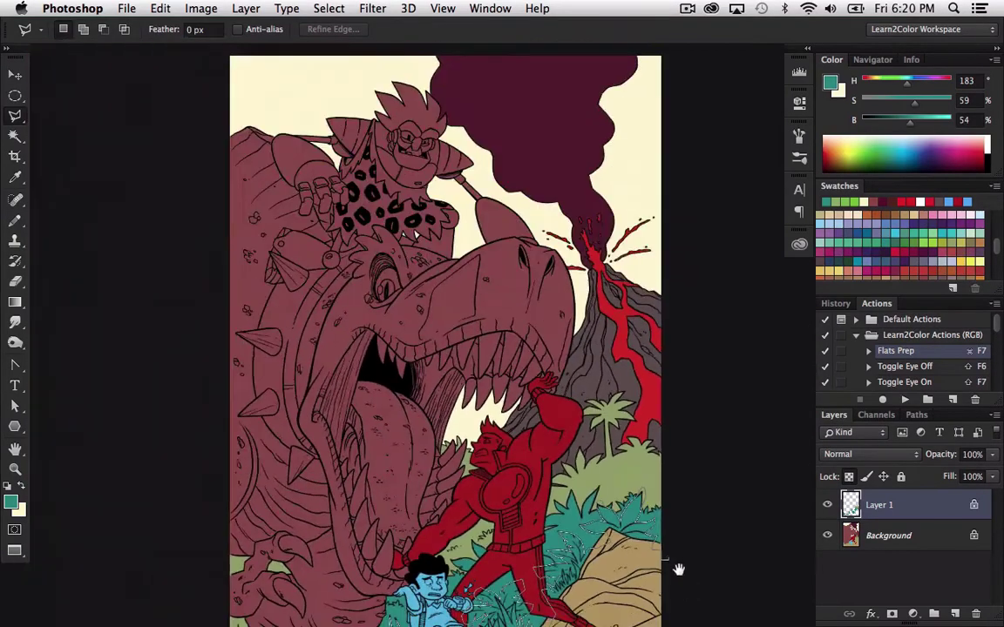
{"action": "left_click_drag", "start_coordinate": [672, 579], "coordinate": [679, 330]}
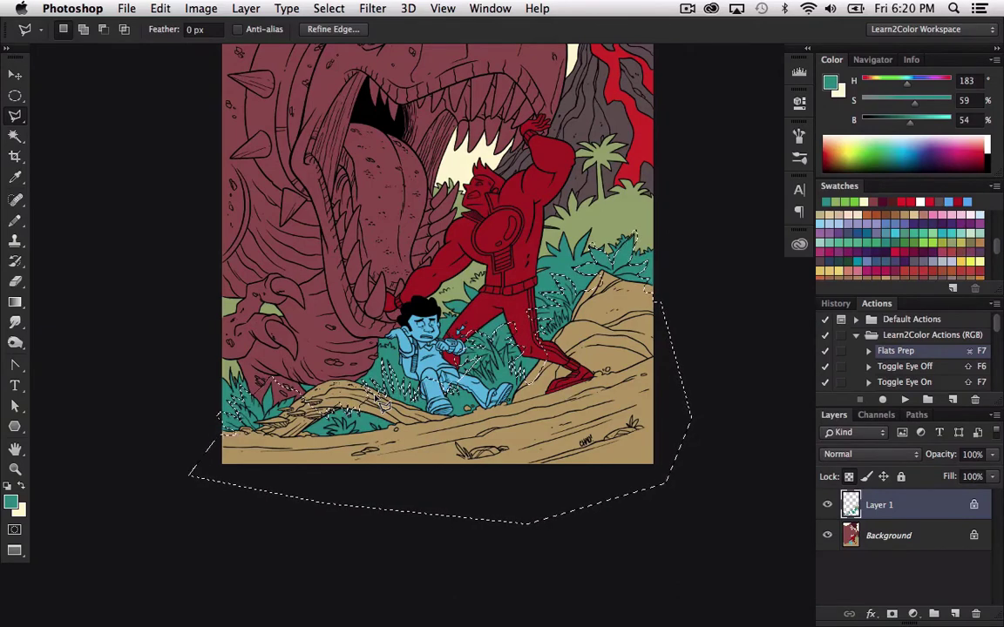
- Subtract the background gap between the thin grass blades above the boy's outstretched leg from the selection with the Polygonal Lasso
{"action": "key", "text": "z"}
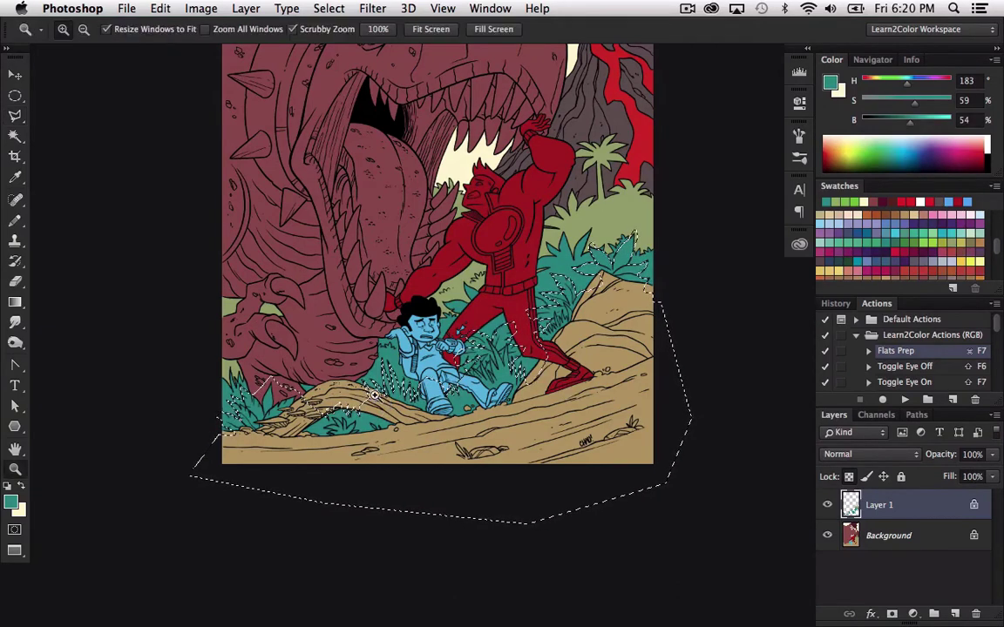
{"action": "left_click_drag", "start_coordinate": [462, 333], "coordinate": [473, 364]}
{"action": "left_click", "coordinate": [472, 364]}
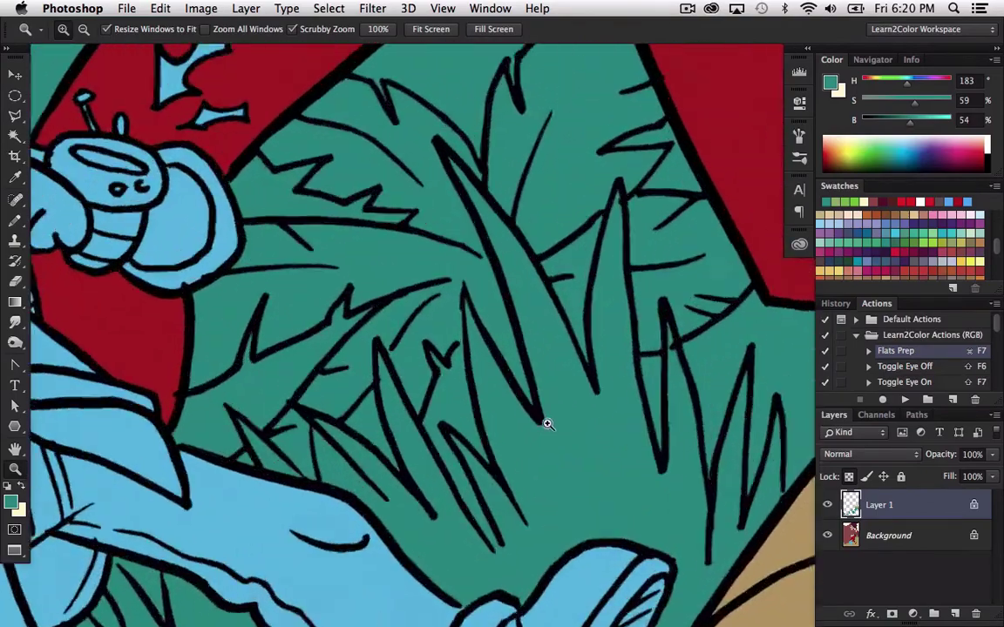
{"action": "key", "text": "l"}
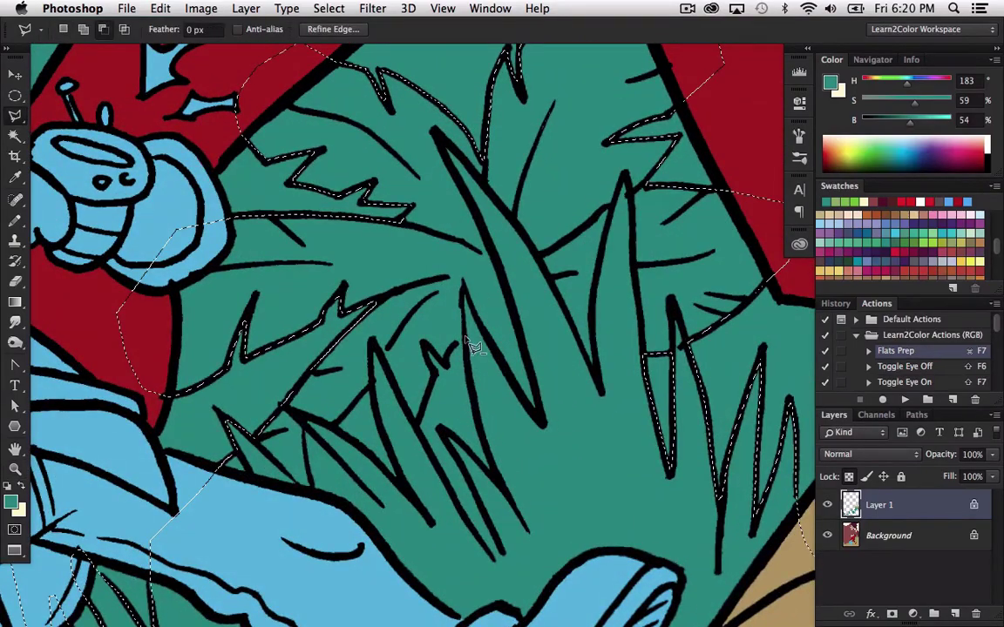
{"action": "left_click", "coordinate": [466, 340]}
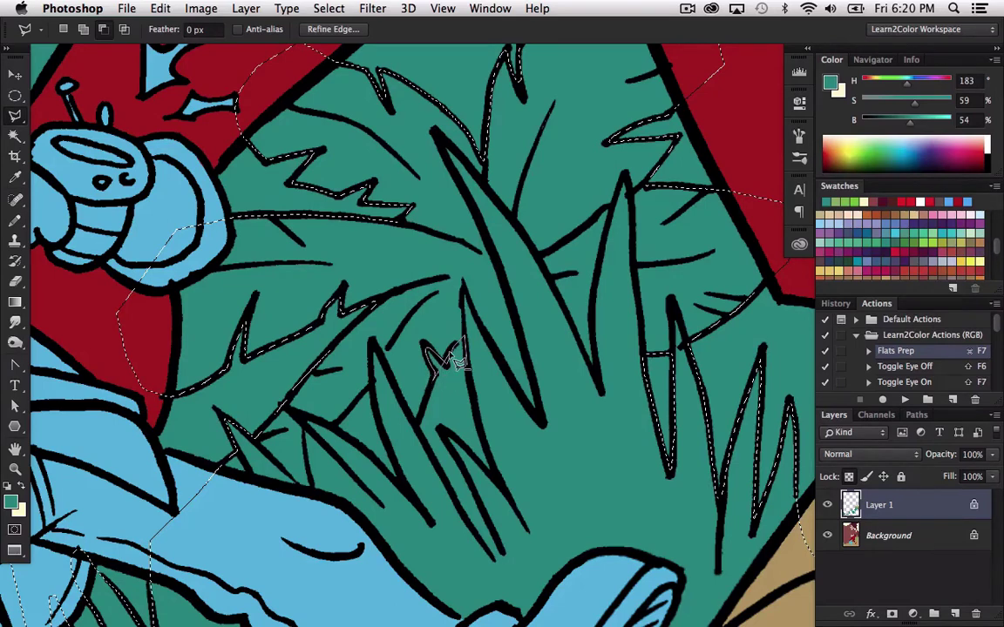
{"action": "left_click", "coordinate": [436, 360]}
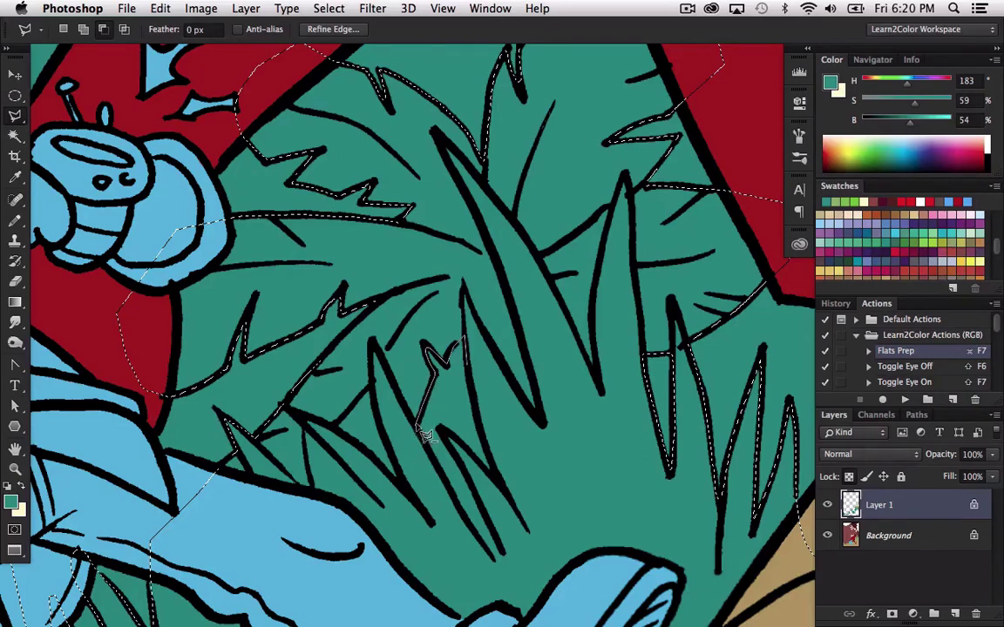
{"action": "left_click", "coordinate": [418, 421]}
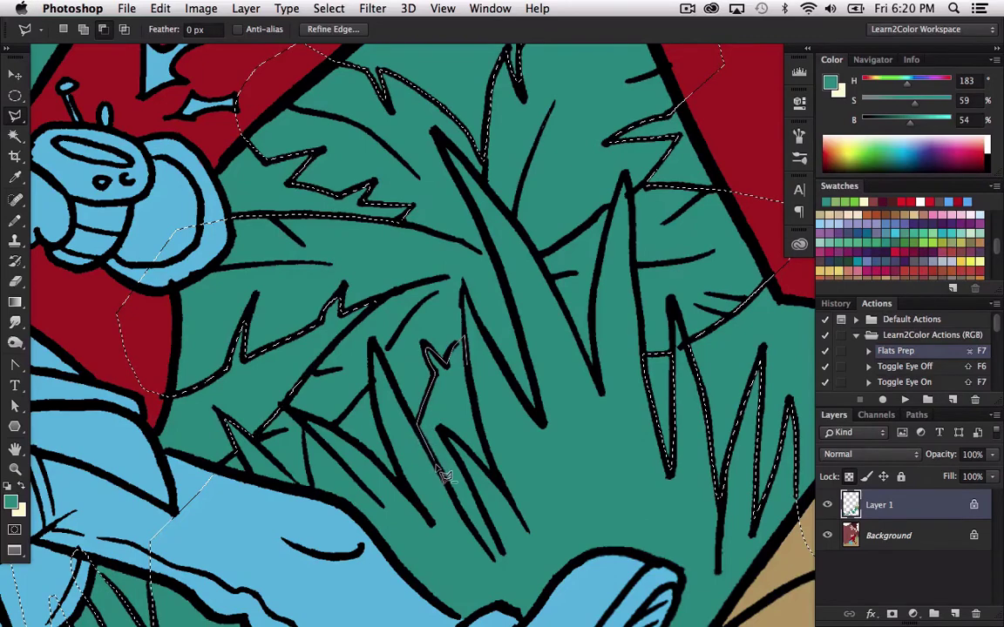
{"action": "left_click", "coordinate": [499, 559]}
{"action": "left_click", "coordinate": [445, 431]}
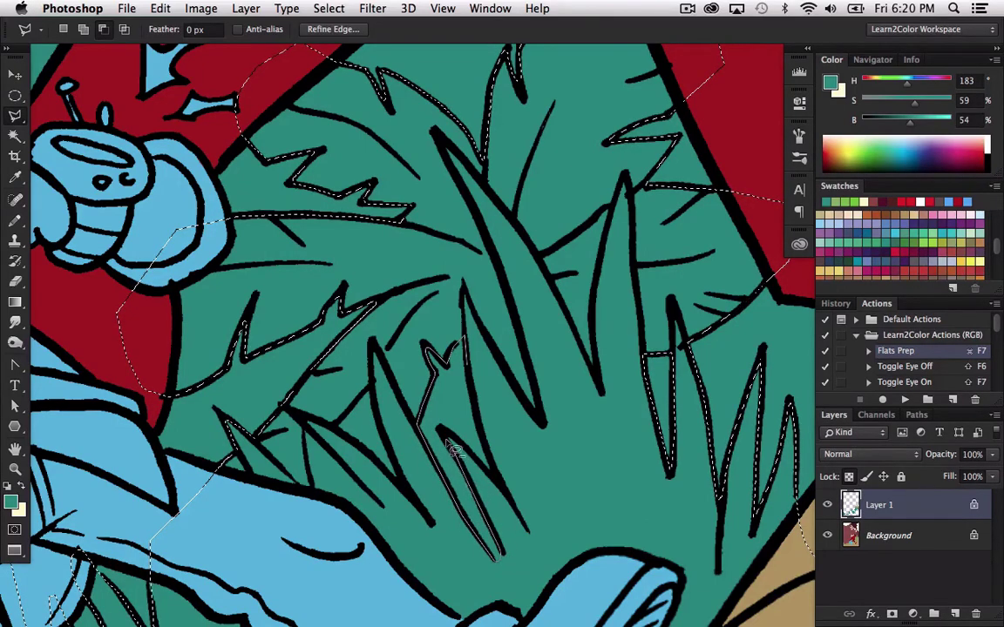
{"action": "left_click", "coordinate": [494, 477]}
{"action": "left_click", "coordinate": [477, 399]}
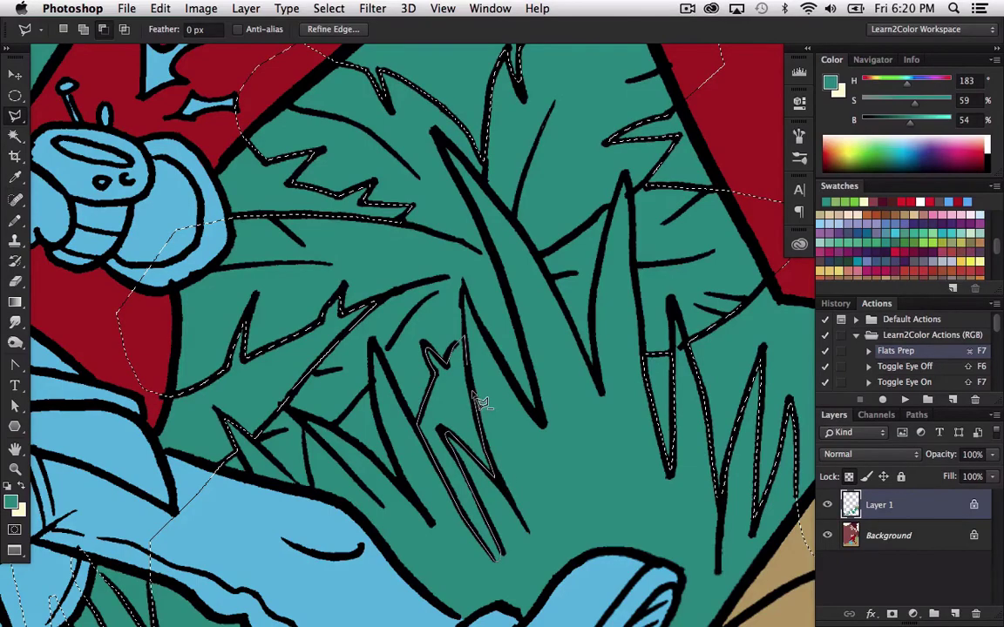
- Fill the selected foreground leaves and grass with a darker teal of H 195, S 52, B 47
{"action": "key", "text": "z"}
{"action": "left_click", "coordinate": [609, 427], "text": "alt"}
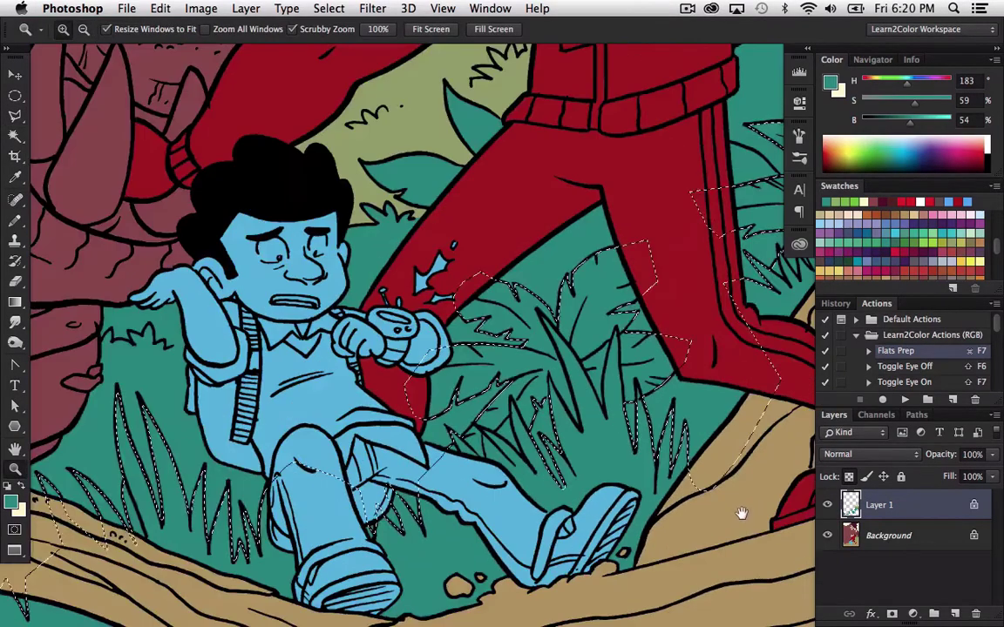
{"action": "left_click", "coordinate": [583, 455], "text": "alt"}
{"action": "left_click", "coordinate": [582, 370], "text": "alt"}
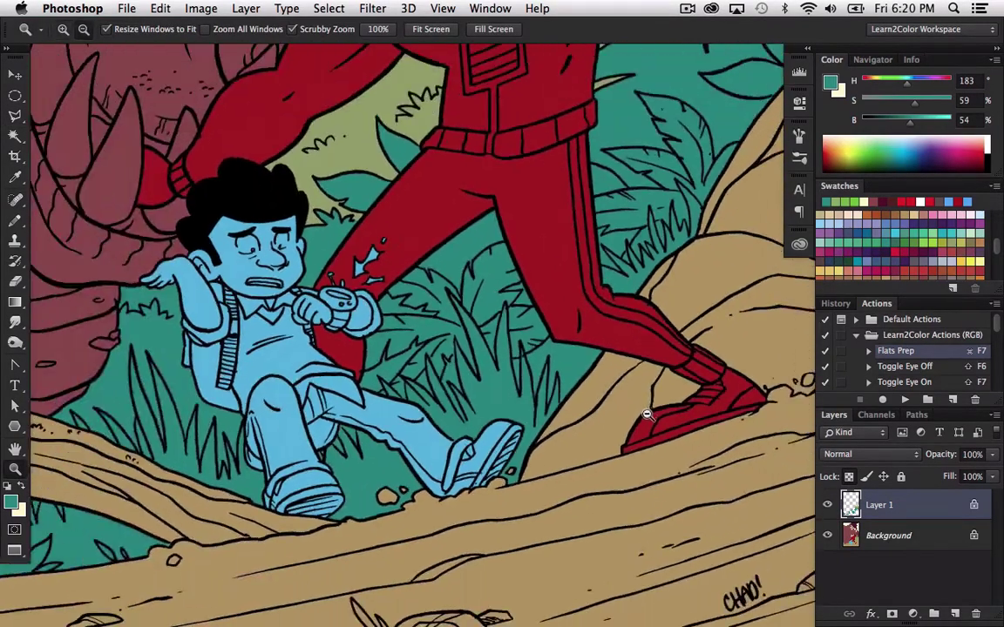
{"action": "left_click", "coordinate": [655, 406], "text": "alt"}
{"action": "scroll", "coordinate": [649, 408], "scroll_direction": "right", "scroll_amount": 3}
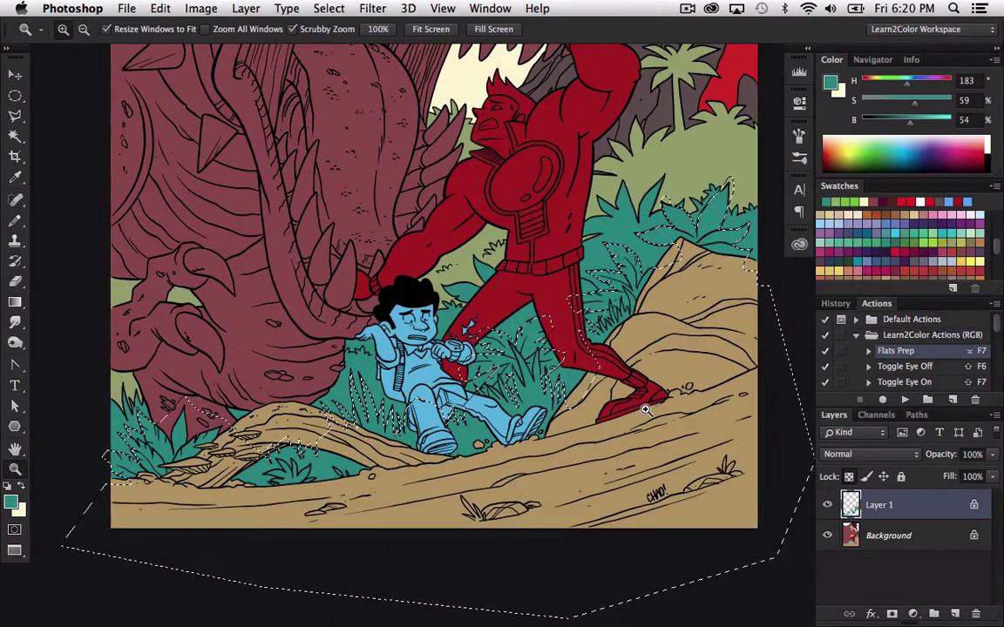
{"action": "left_click_drag", "start_coordinate": [998, 254], "coordinate": [999, 218]}
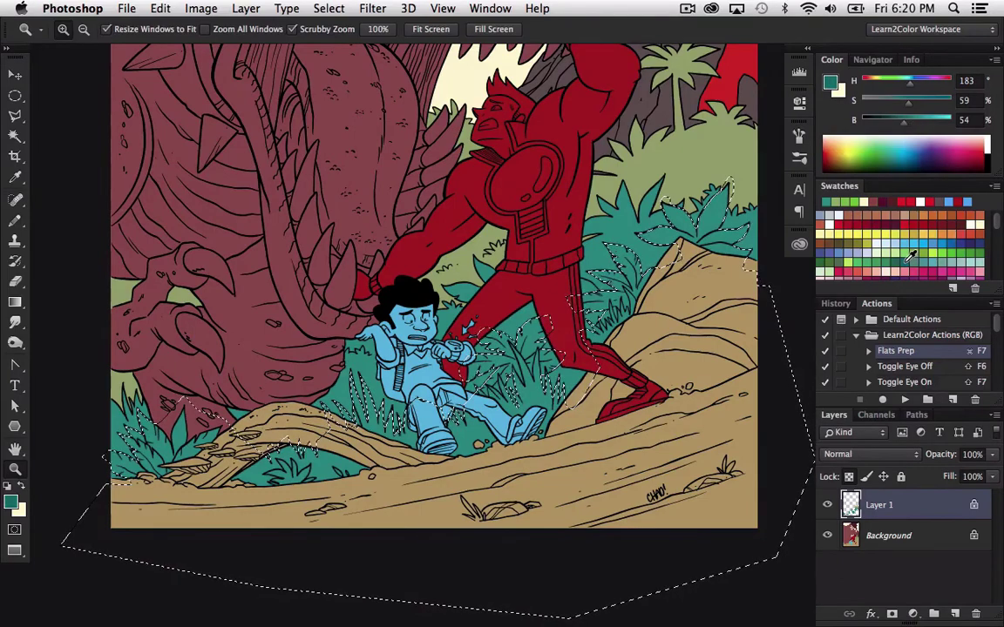
{"action": "left_click", "coordinate": [911, 255]}
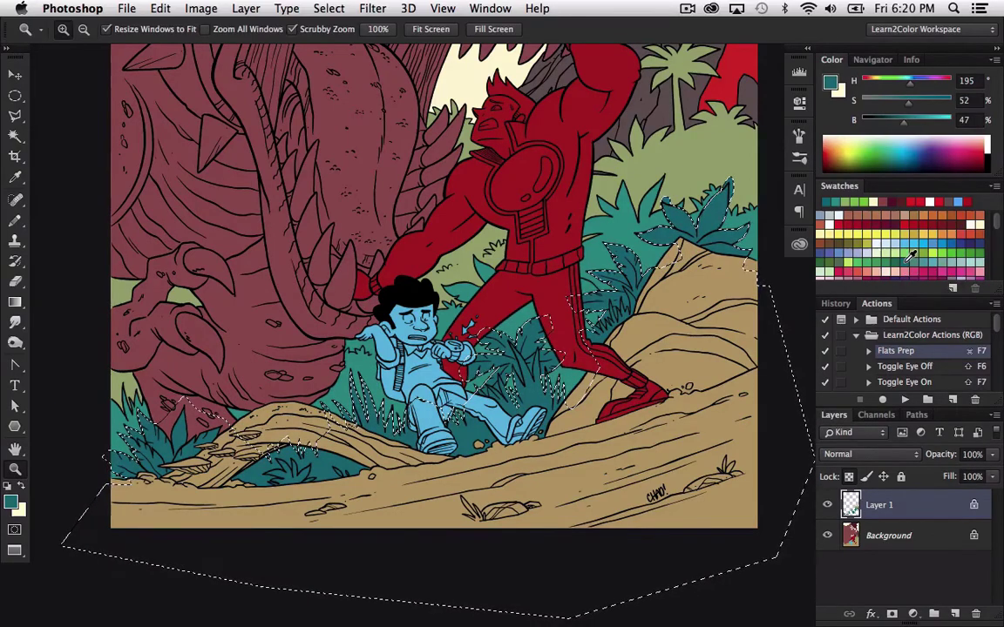
- Start a subtracting lasso outline over the arched root and around the smallest leaf tips in the opening beneath it
{"action": "left_click_drag", "start_coordinate": [208, 483], "coordinate": [353, 451]}
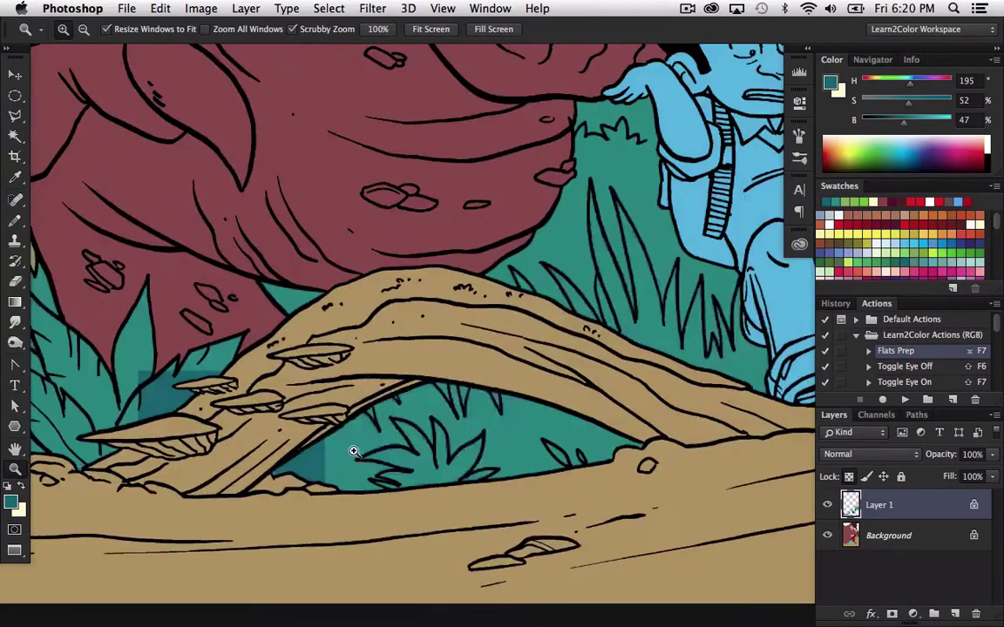
{"action": "mouse_move", "coordinate": [305, 481]}
{"action": "left_mouse_down"}
{"action": "mouse_move", "coordinate": [446, 377]}
{"action": "mouse_move", "coordinate": [446, 318]}
{"action": "left_mouse_up"}
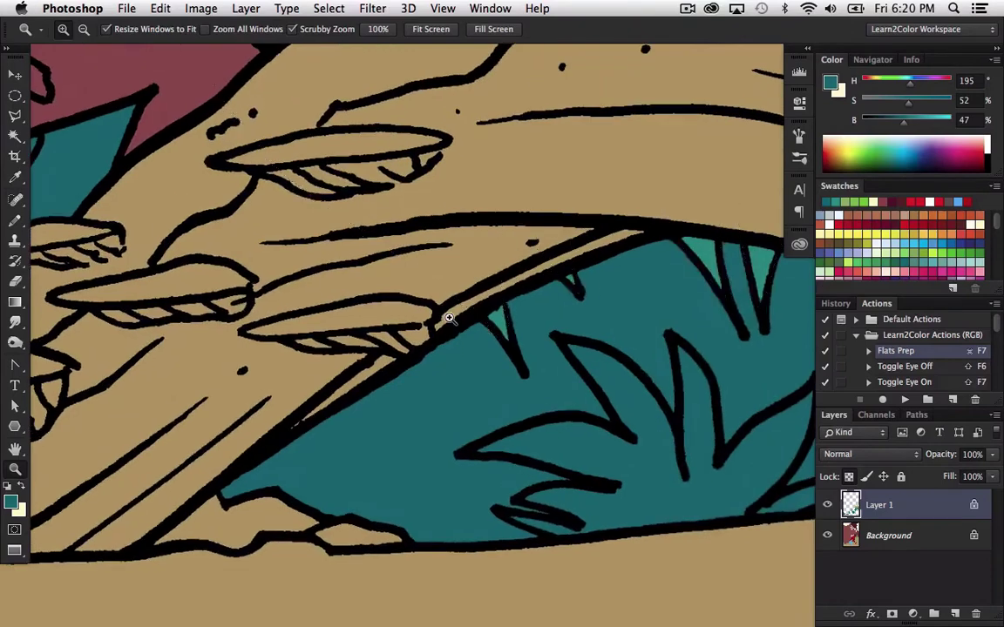
{"action": "key", "text": "l"}
{"action": "mouse_move", "coordinate": [425, 195]}
{"action": "left_mouse_down"}
{"action": "mouse_move", "coordinate": [370, 232]}
{"action": "mouse_move", "coordinate": [253, 336]}
{"action": "mouse_move", "coordinate": [197, 407]}
{"action": "mouse_move", "coordinate": [185, 521]}
{"action": "mouse_move", "coordinate": [437, 607]}
{"action": "left_mouse_up"}
{"action": "left_click", "coordinate": [440, 603]}
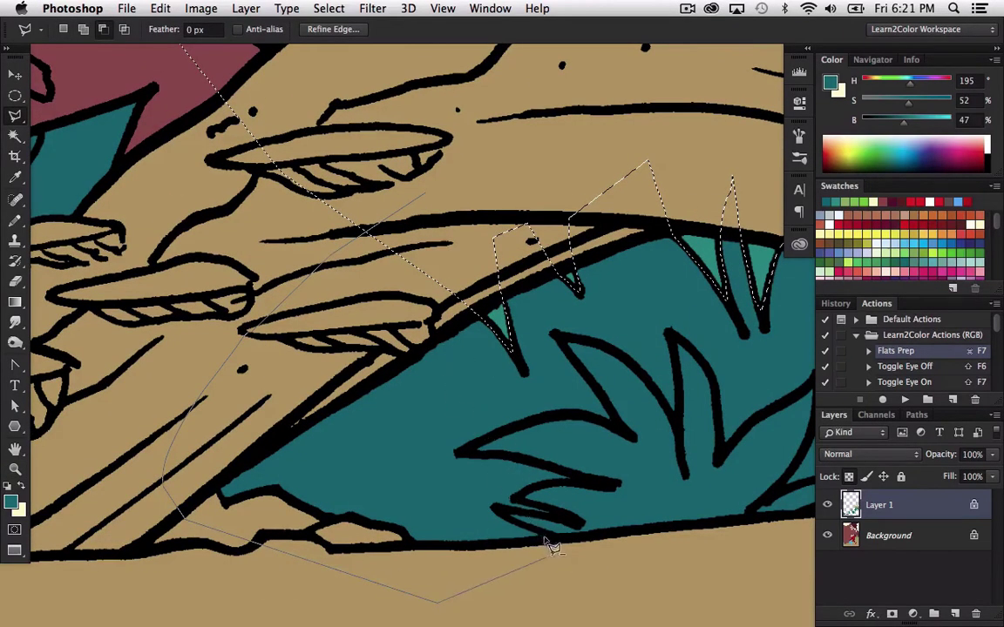
{"action": "left_click", "coordinate": [503, 509]}
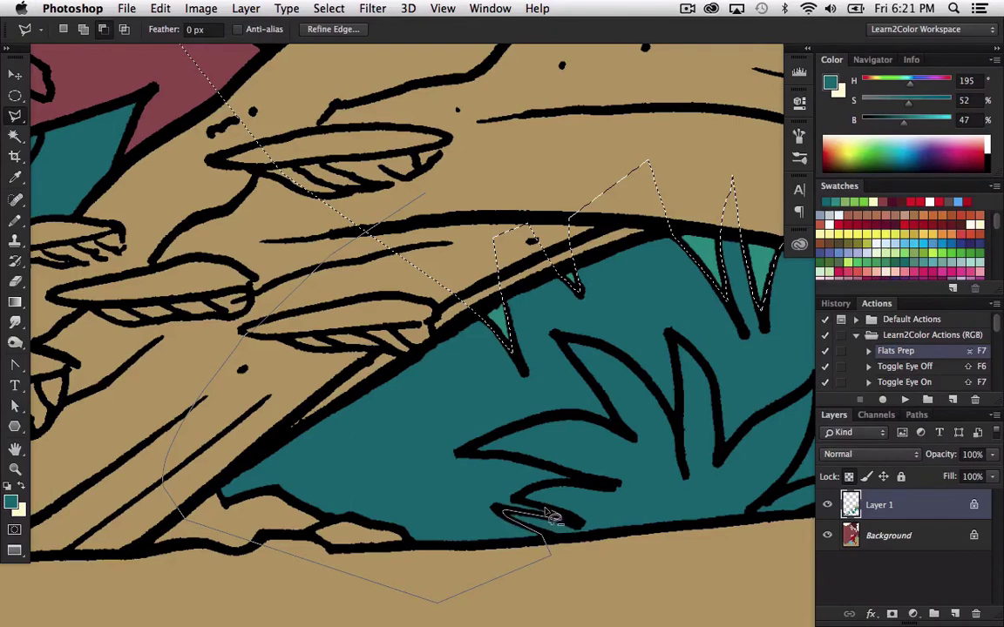
{"action": "left_click", "coordinate": [552, 517]}
{"action": "left_click", "coordinate": [519, 497]}
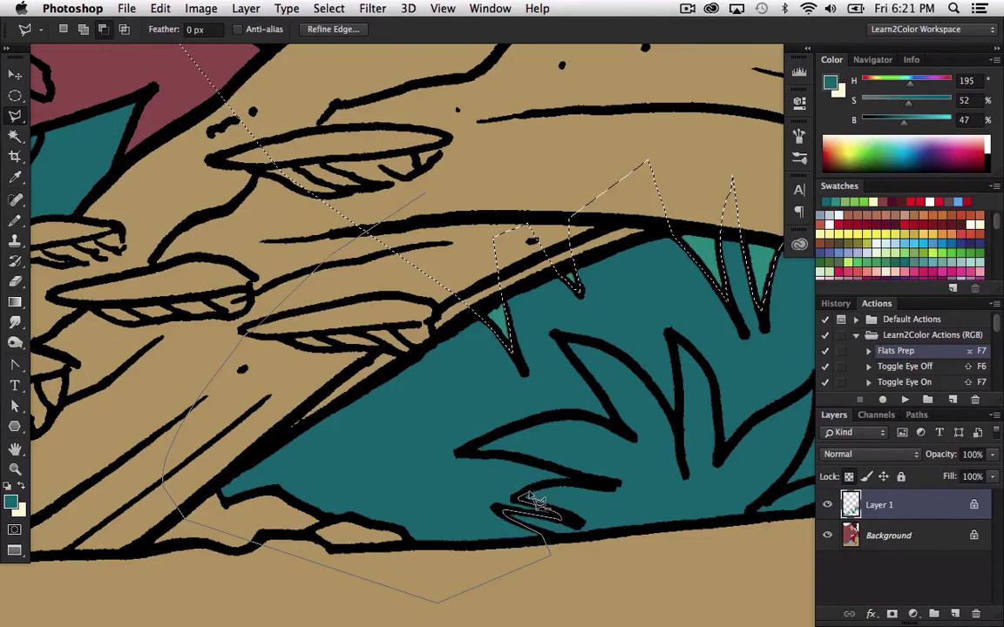
- Continue the subtracting lasso outline around the pointed leaves on the near side of the clump beneath the arched root
{"action": "left_click", "coordinate": [575, 476]}
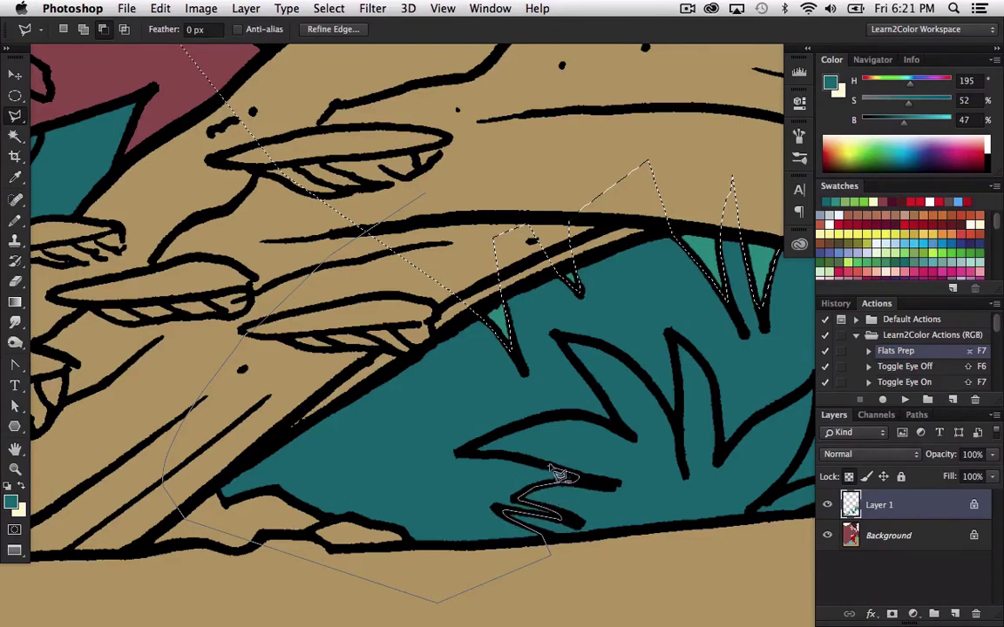
{"action": "left_click", "coordinate": [471, 452]}
{"action": "left_click", "coordinate": [561, 414]}
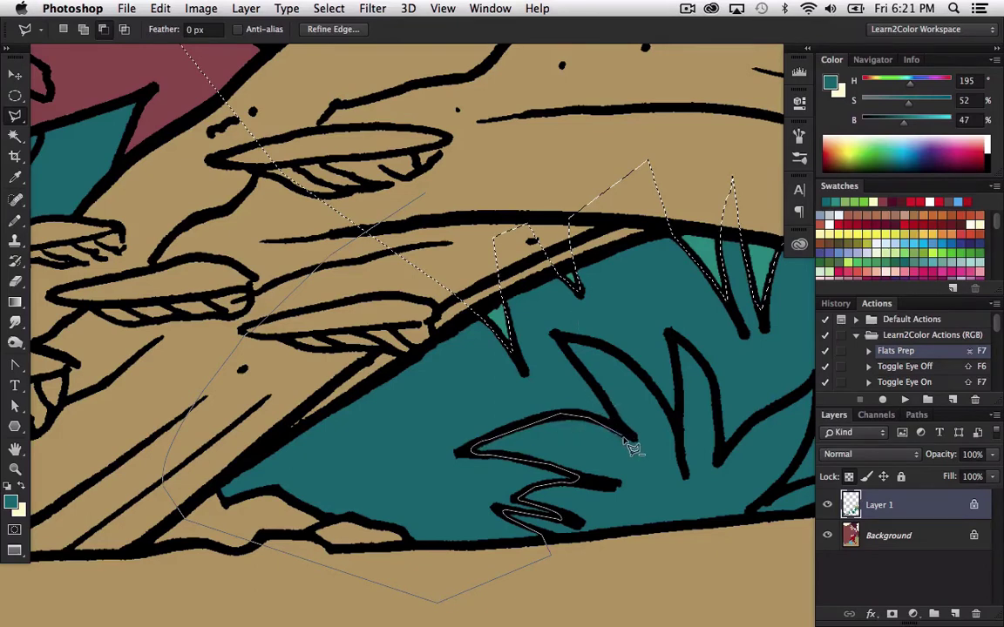
{"action": "left_click", "coordinate": [625, 436]}
{"action": "left_click", "coordinate": [560, 335]}
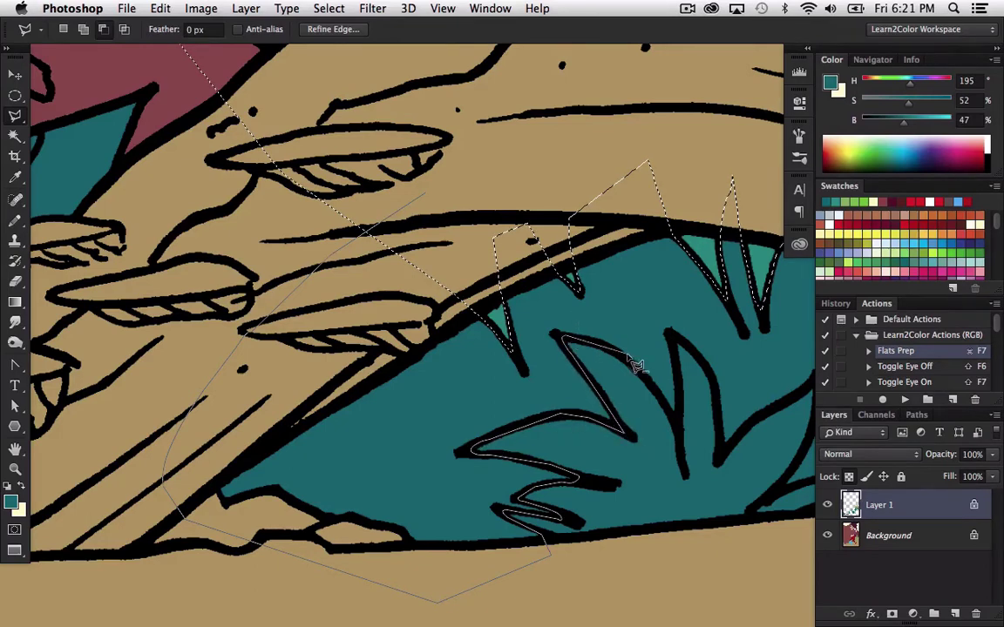
{"action": "left_click", "coordinate": [614, 346]}
{"action": "left_click", "coordinate": [644, 376]}
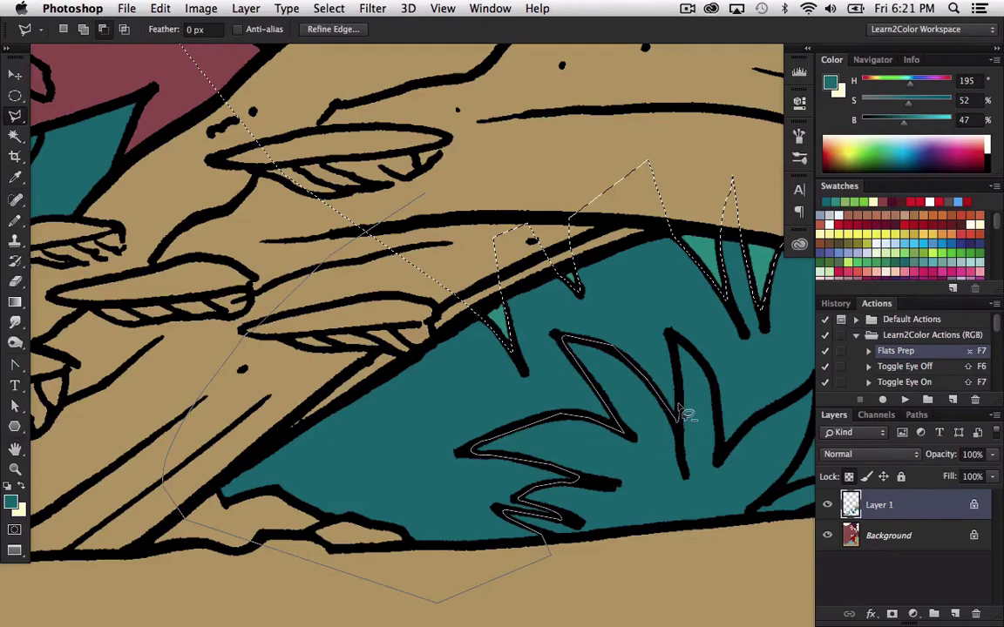
{"action": "mouse_move", "coordinate": [671, 420]}
{"action": "left_mouse_down"}
{"action": "mouse_move", "coordinate": [418, 357]}
{"action": "mouse_move", "coordinate": [361, 364]}
{"action": "left_mouse_up"}
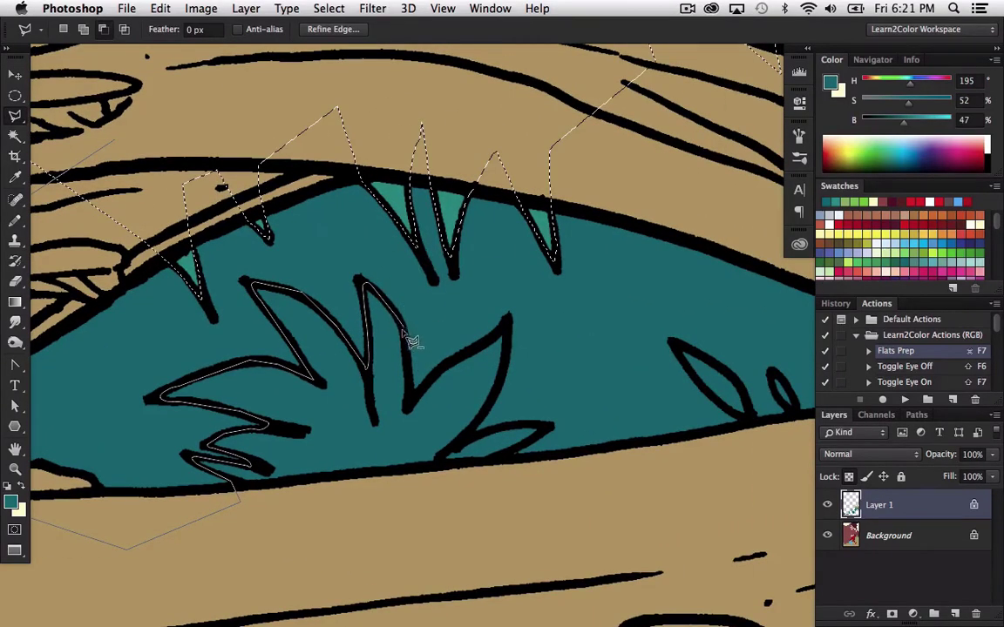
- Outline the remaining leaves on the clump's far side and carry the lasso path down into the ground below
{"action": "left_click", "coordinate": [409, 399]}
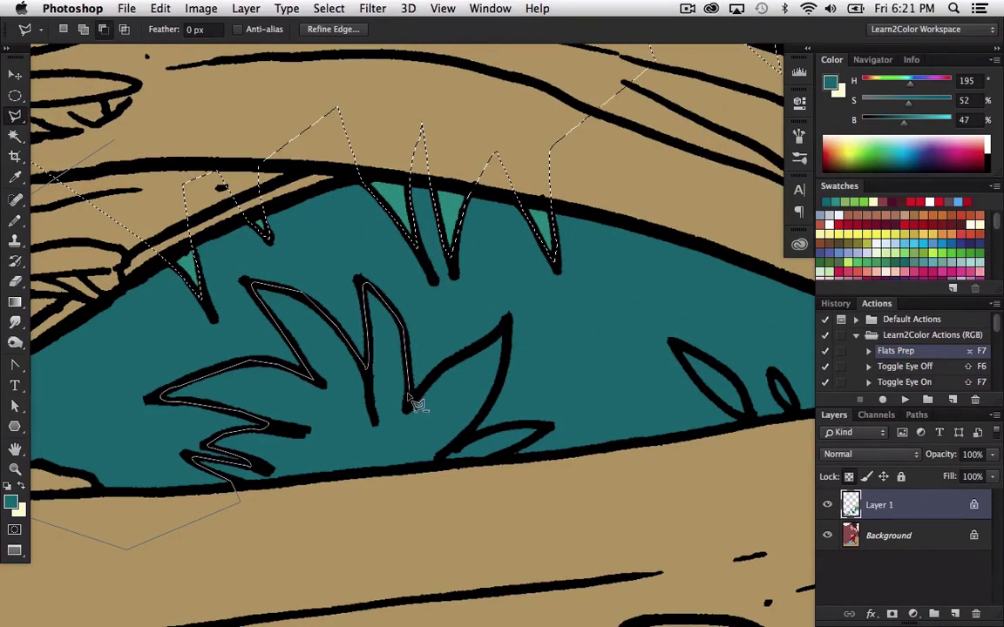
{"action": "left_click", "coordinate": [505, 331]}
{"action": "left_click", "coordinate": [469, 432]}
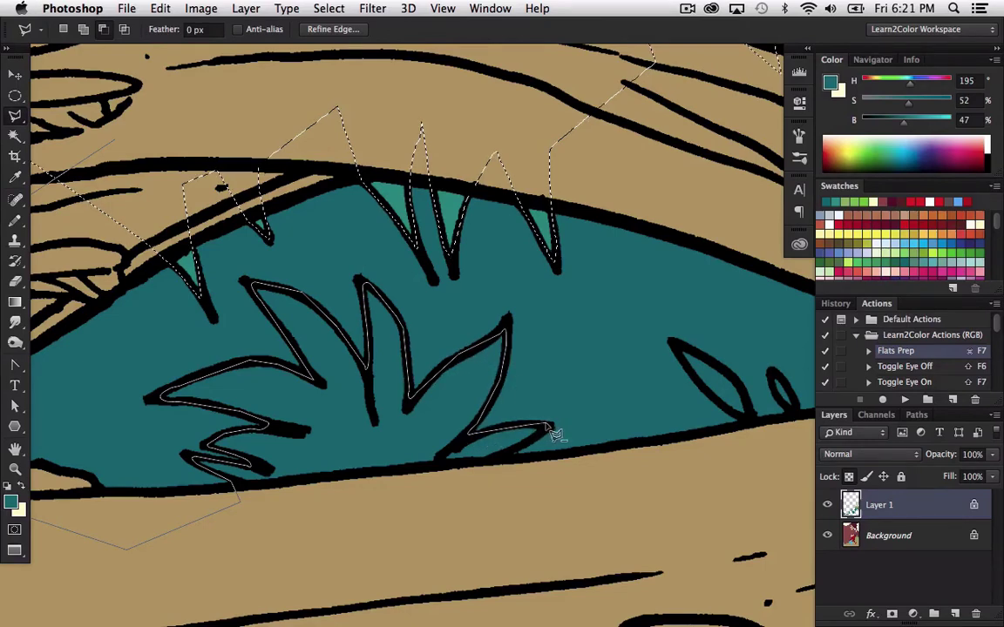
{"action": "mouse_move", "coordinate": [547, 424]}
{"action": "left_mouse_down"}
{"action": "mouse_move", "coordinate": [511, 448]}
{"action": "mouse_move", "coordinate": [532, 512]}
{"action": "left_mouse_up"}
{"action": "left_click", "coordinate": [743, 497]}
- Trace the two small separate leaves growing from the ground edge beneath the arched root
{"action": "left_click_drag", "start_coordinate": [683, 490], "coordinate": [480, 515]}
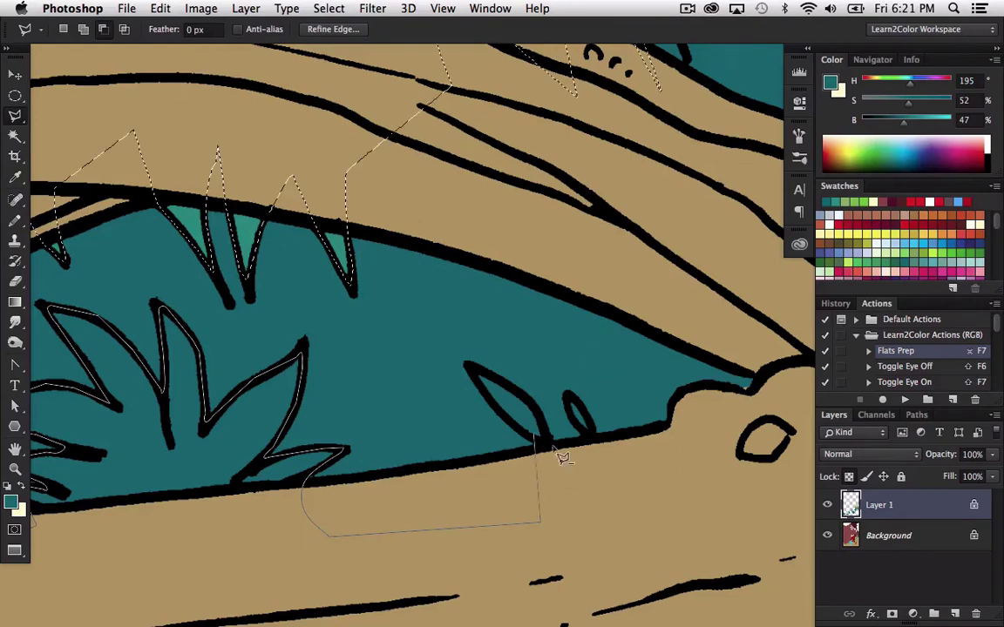
{"action": "left_click", "coordinate": [566, 475]}
{"action": "left_click", "coordinate": [491, 403]}
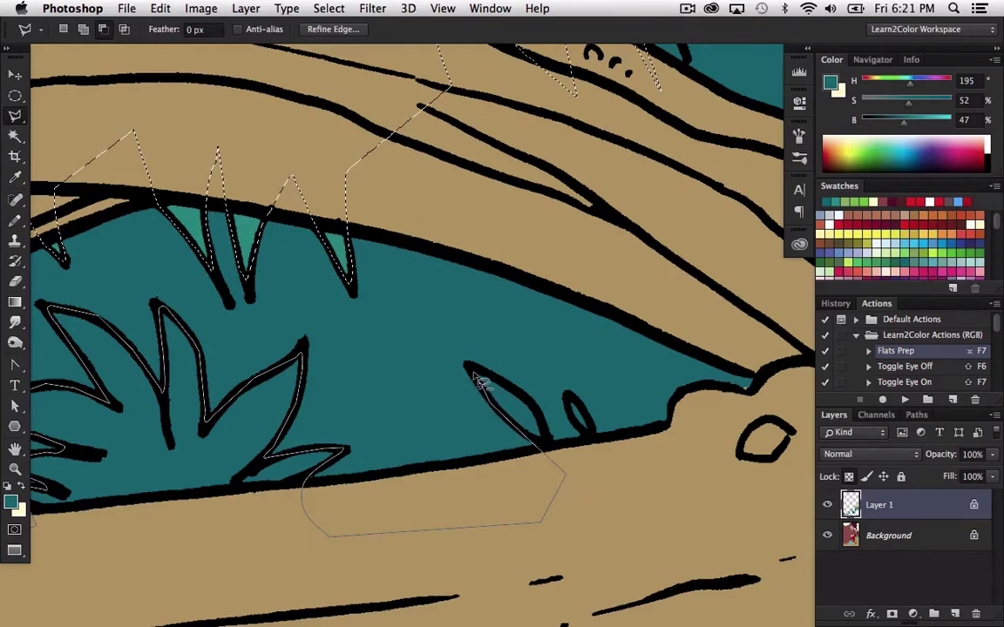
{"action": "left_click", "coordinate": [475, 374]}
{"action": "left_click", "coordinate": [525, 397]}
{"action": "left_click", "coordinate": [548, 439]}
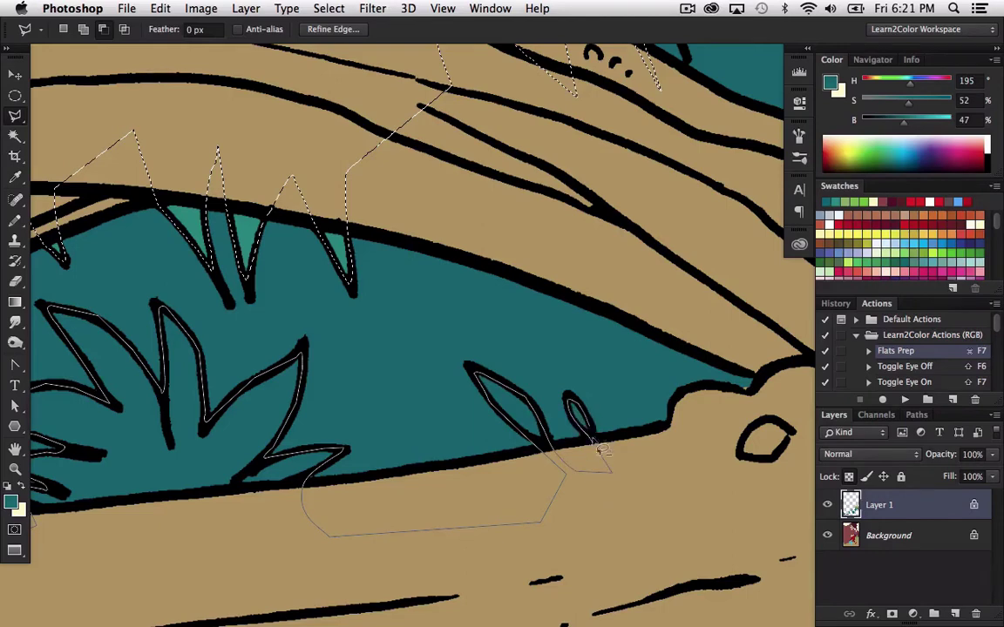
- Carry the lasso outline along the ground past the small pebble and up across the boy's boot to his knee
{"action": "left_click_drag", "start_coordinate": [593, 441], "coordinate": [640, 484]}
{"action": "left_click", "coordinate": [704, 451]}
{"action": "left_click_drag", "start_coordinate": [729, 463], "coordinate": [610, 495]}
{"action": "left_click", "coordinate": [626, 495]}
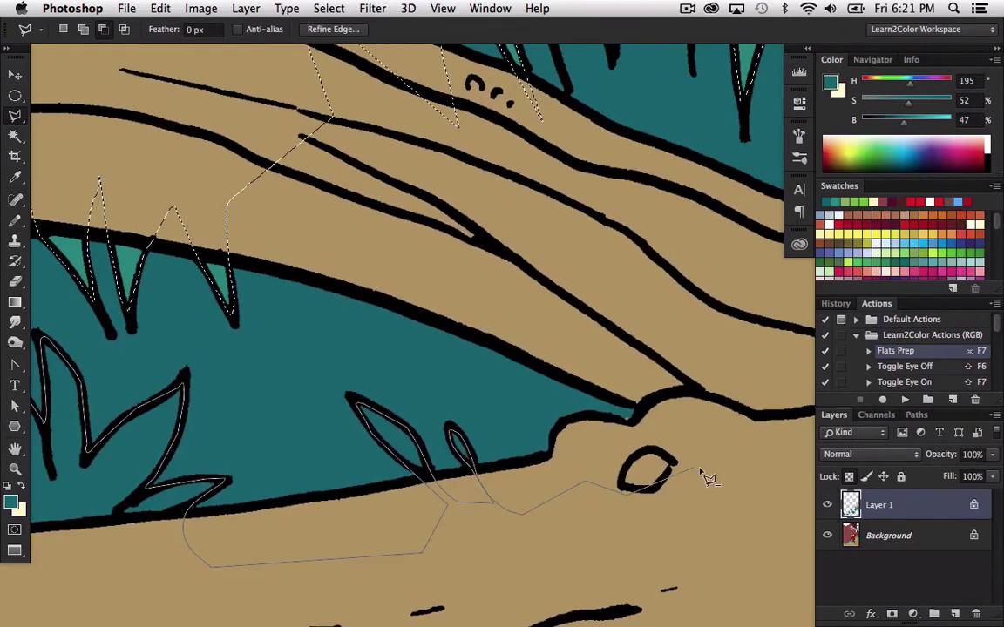
{"action": "left_click_drag", "start_coordinate": [613, 417], "coordinate": [389, 431]}
{"action": "left_click_drag", "start_coordinate": [697, 354], "coordinate": [569, 381]}
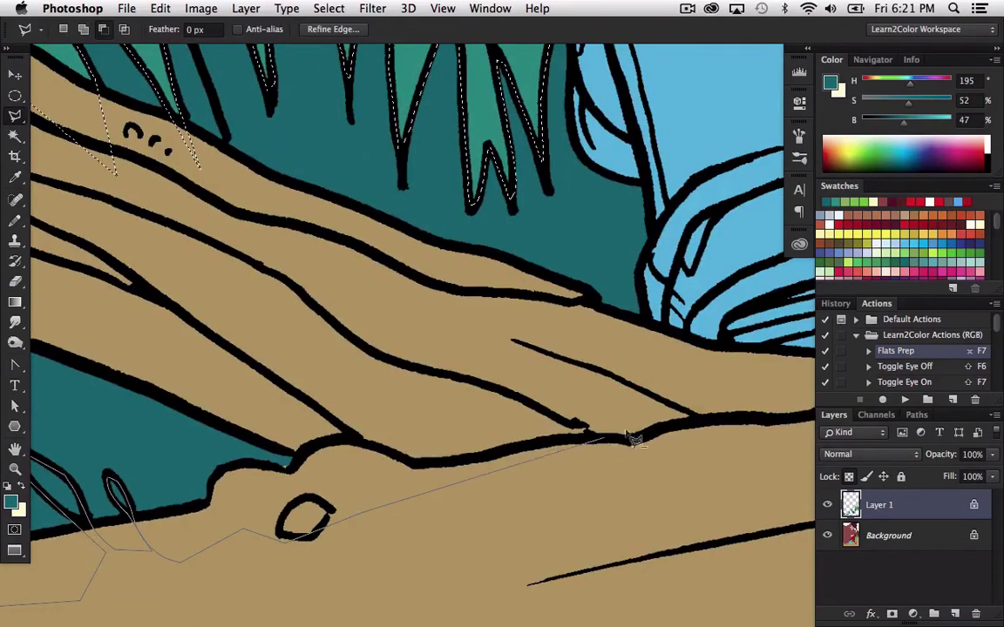
{"action": "left_click", "coordinate": [666, 420]}
{"action": "mouse_move", "coordinate": [729, 360]}
{"action": "left_mouse_down"}
{"action": "mouse_move", "coordinate": [619, 435]}
{"action": "mouse_move", "coordinate": [585, 556]}
{"action": "left_mouse_up"}
{"action": "left_click", "coordinate": [622, 540]}
{"action": "left_click", "coordinate": [615, 430]}
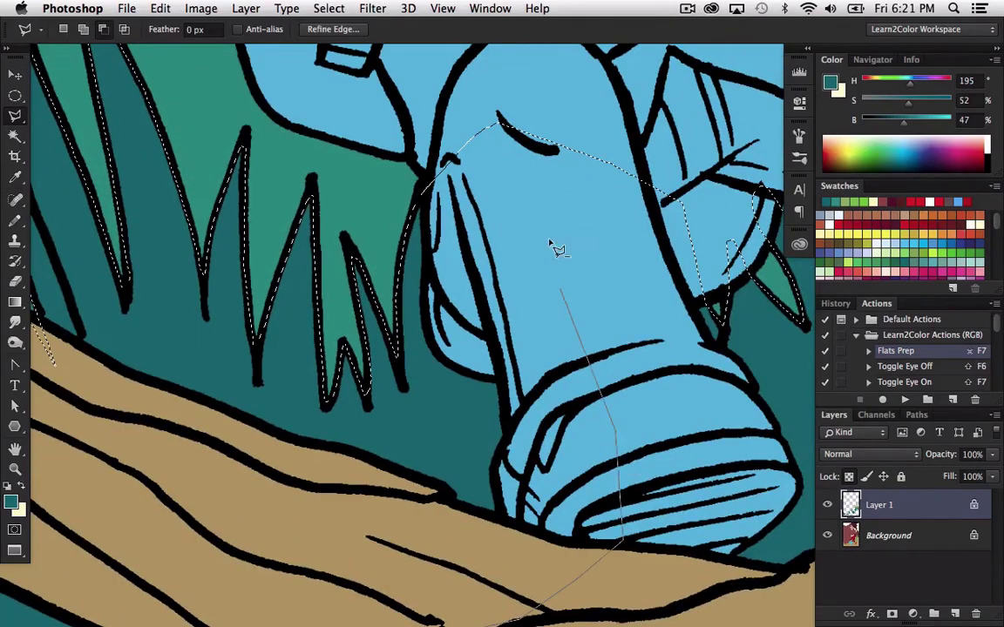
{"action": "left_click", "coordinate": [495, 120]}
- Route the outline over the boy's torso and the dinosaur's belly back to the root, and close it to subtract the enclosed foliage
{"action": "mouse_move", "coordinate": [403, 89]}
{"action": "left_mouse_down"}
{"action": "mouse_move", "coordinate": [616, 358]}
{"action": "mouse_move", "coordinate": [646, 431]}
{"action": "left_mouse_up"}
{"action": "left_click", "coordinate": [660, 424]}
{"action": "left_click", "coordinate": [614, 262]}
{"action": "left_click", "coordinate": [486, 182]}
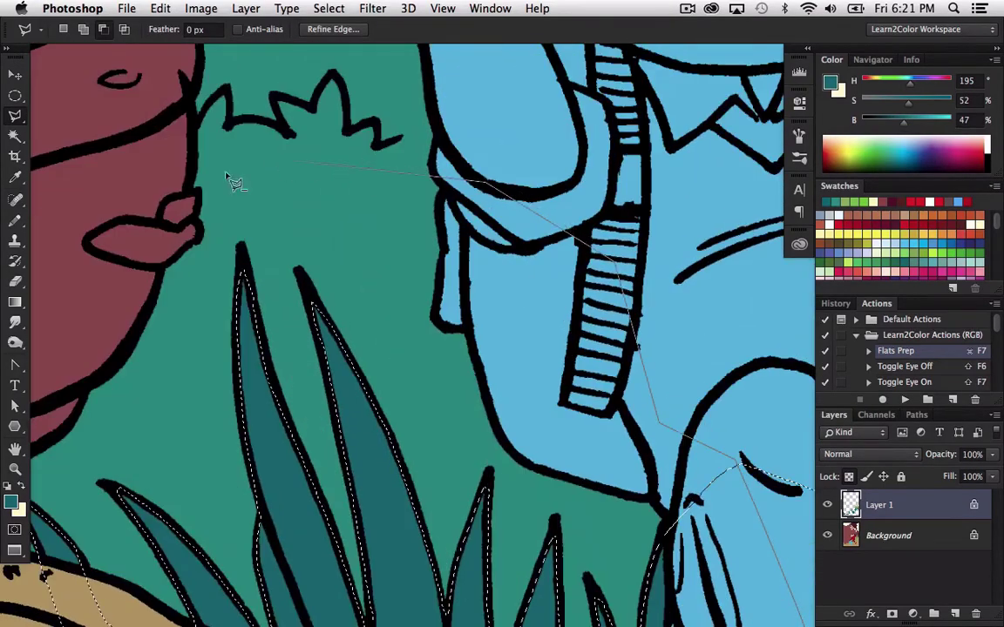
{"action": "left_click_drag", "start_coordinate": [31, 426], "coordinate": [621, 250]}
{"action": "left_click", "coordinate": [623, 258]}
{"action": "left_click", "coordinate": [429, 277]}
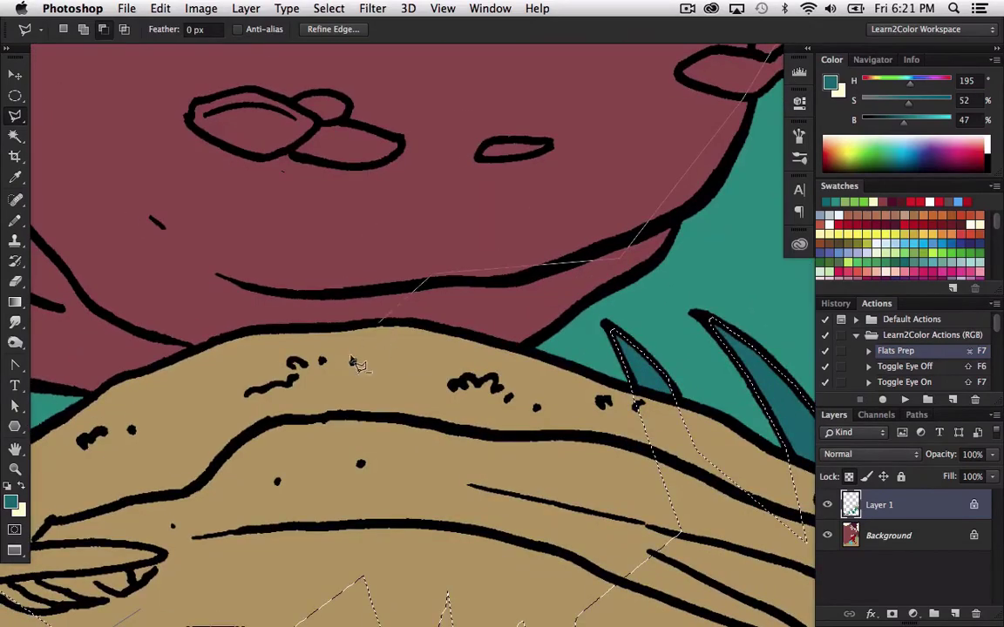
{"action": "mouse_move", "coordinate": [276, 473]}
{"action": "left_mouse_down"}
{"action": "mouse_move", "coordinate": [462, 231]}
{"action": "mouse_move", "coordinate": [531, 113]}
{"action": "left_mouse_up"}
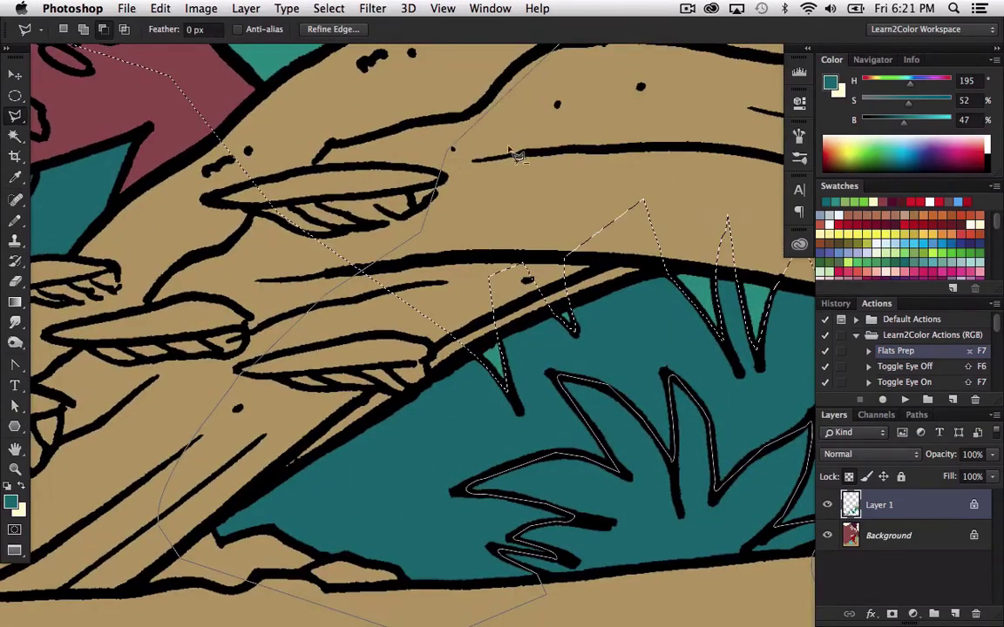
{"action": "double_click", "coordinate": [515, 152]}
- Start another subtracting lasso outline around the short grass blades above the boy's outstretched leg
{"action": "left_click_drag", "start_coordinate": [681, 377], "coordinate": [403, 397]}
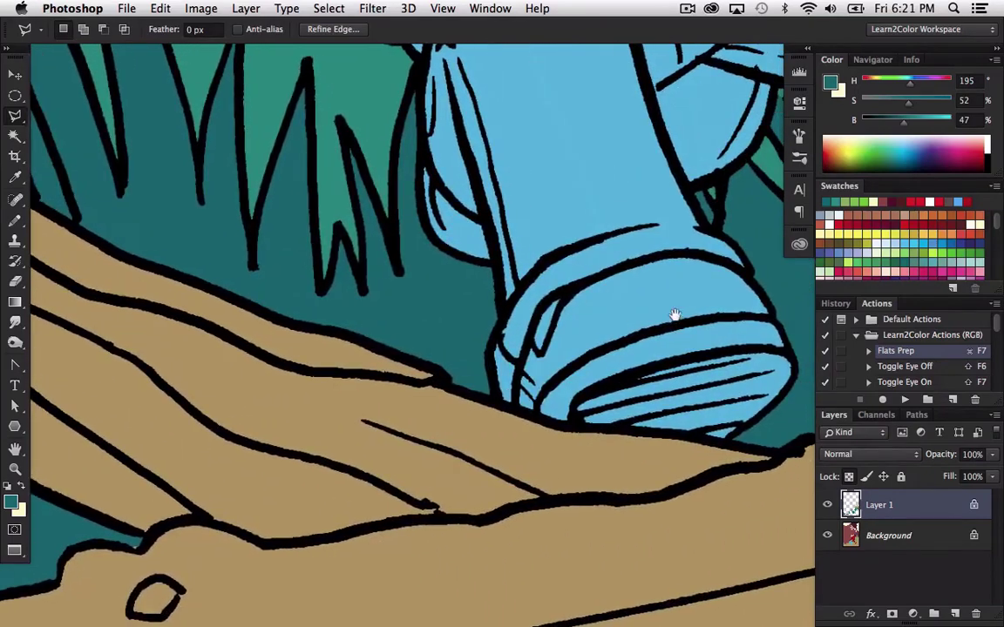
{"action": "left_click_drag", "start_coordinate": [614, 392], "coordinate": [365, 437]}
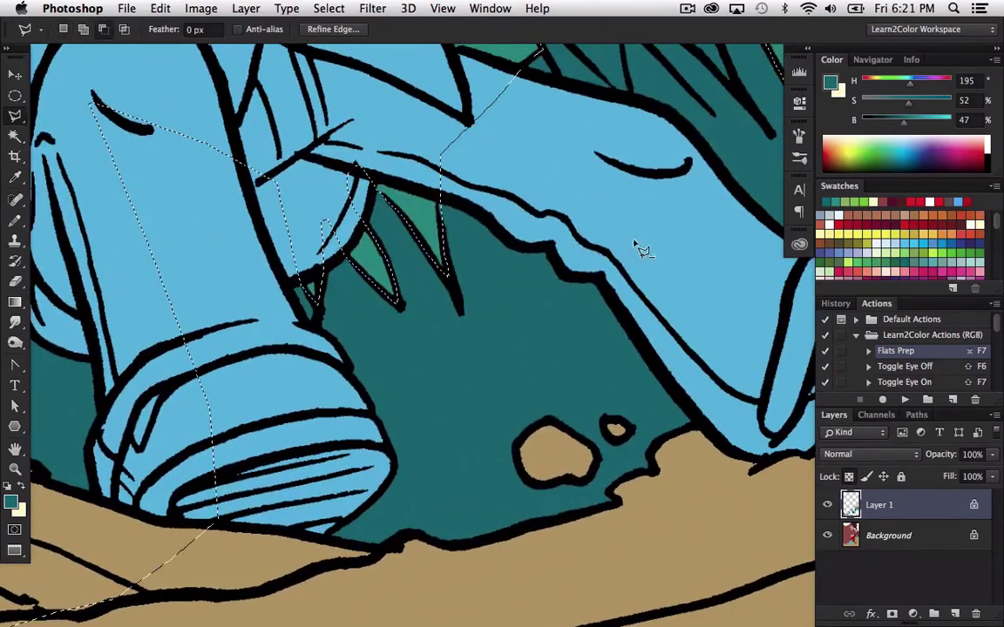
{"action": "mouse_move", "coordinate": [652, 252]}
{"action": "left_mouse_down"}
{"action": "mouse_move", "coordinate": [241, 214]}
{"action": "mouse_move", "coordinate": [205, 441]}
{"action": "mouse_move", "coordinate": [284, 585]}
{"action": "mouse_move", "coordinate": [512, 576]}
{"action": "mouse_move", "coordinate": [728, 443]}
{"action": "mouse_move", "coordinate": [745, 417]}
{"action": "left_mouse_up"}
{"action": "left_click_drag", "start_coordinate": [732, 337], "coordinate": [580, 408]}
{"action": "scroll", "coordinate": [567, 428], "scroll_direction": "down", "scroll_amount": 5}
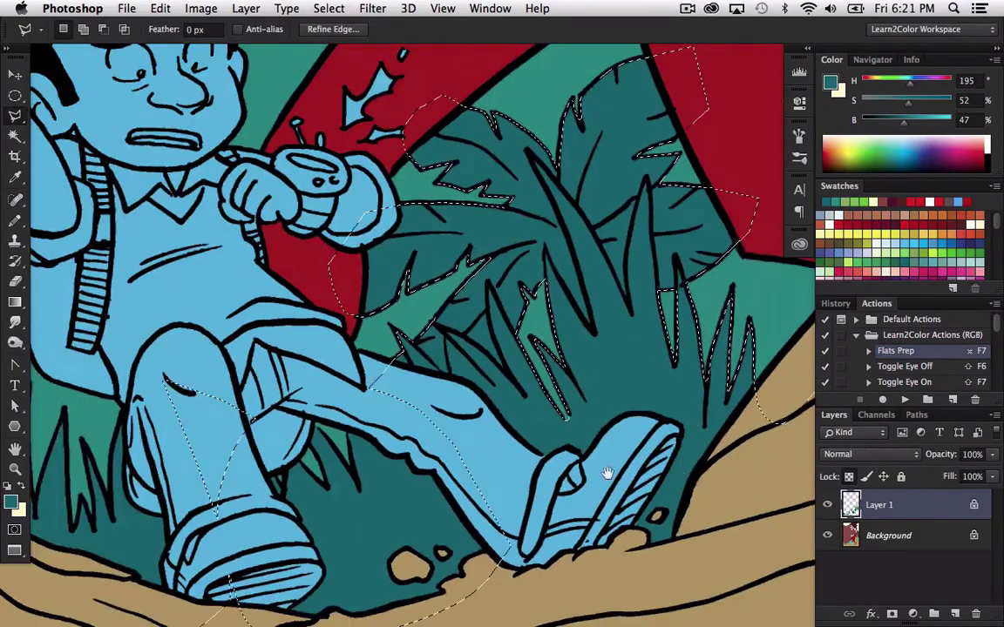
{"action": "left_click_drag", "start_coordinate": [607, 474], "coordinate": [538, 475]}
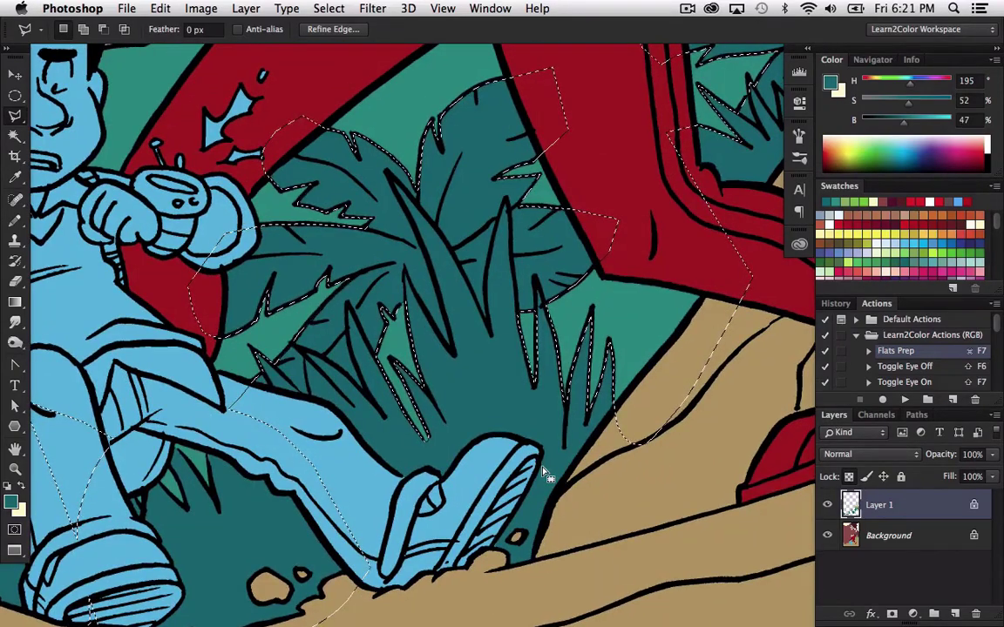
{"action": "key", "text": "alt"}
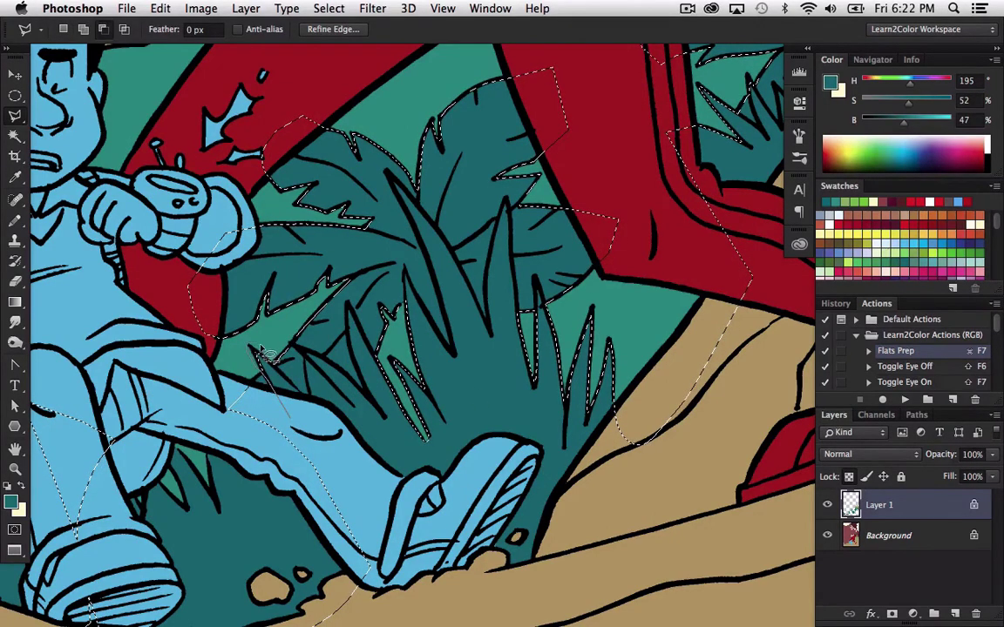
{"action": "left_click", "coordinate": [310, 401]}
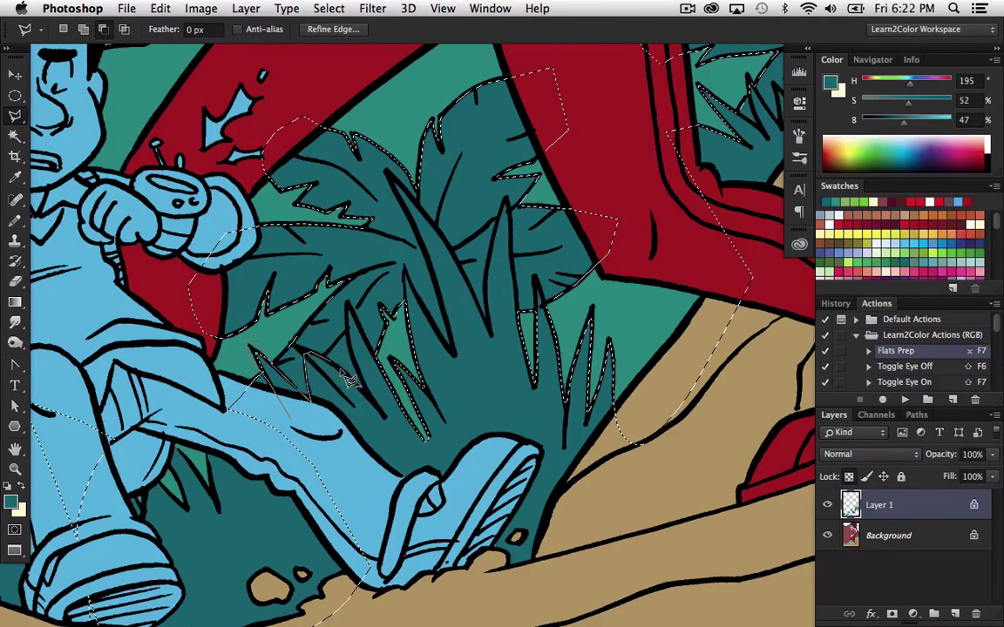
{"action": "left_click", "coordinate": [365, 393]}
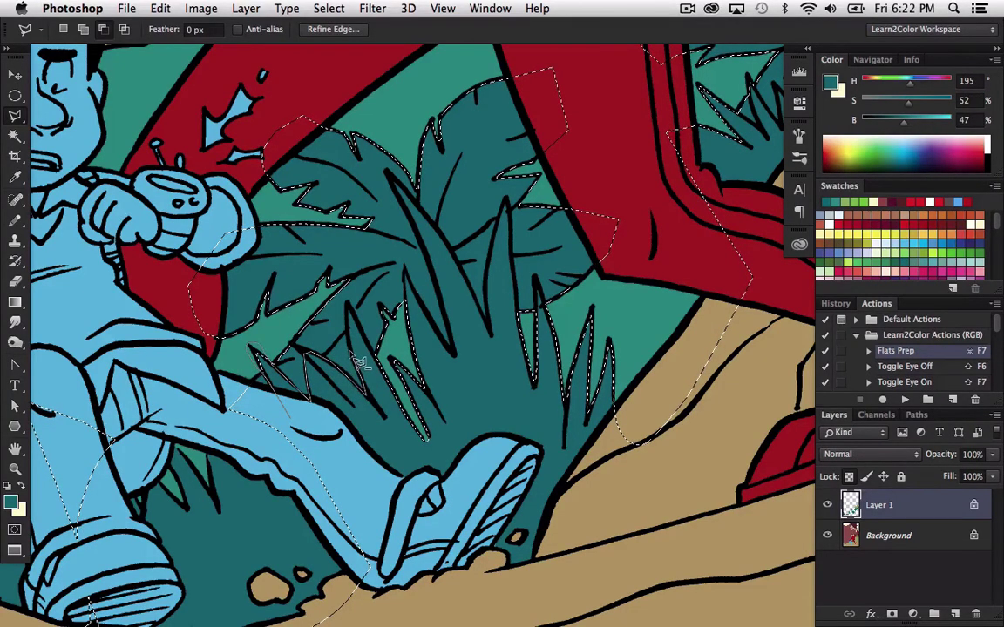
{"action": "left_click", "coordinate": [348, 304]}
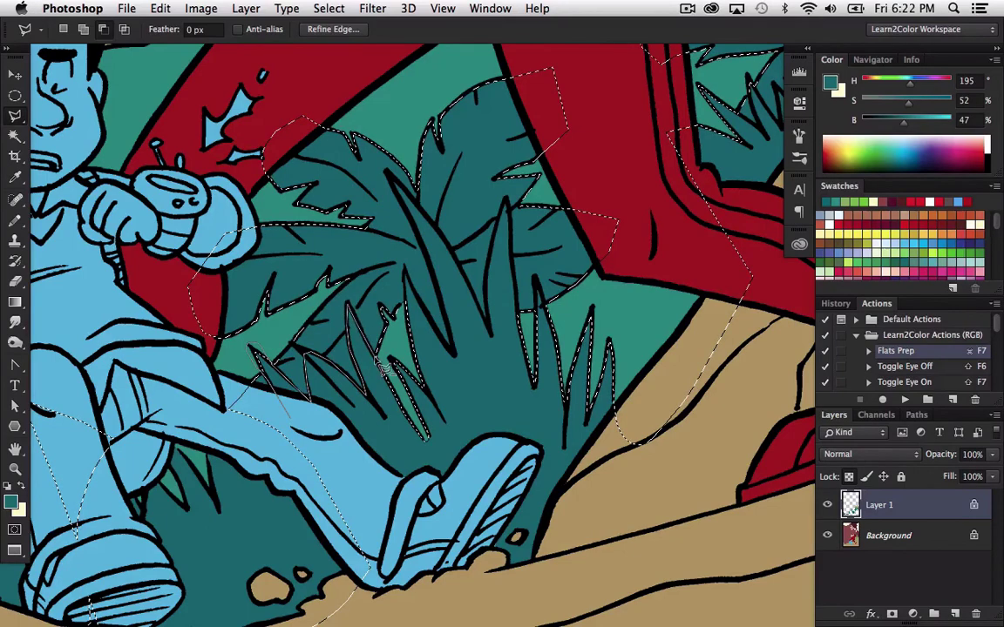
- Trace the tall central grass blades in front of the broad leaves above the boy's outstretched foot
{"action": "left_click", "coordinate": [379, 330]}
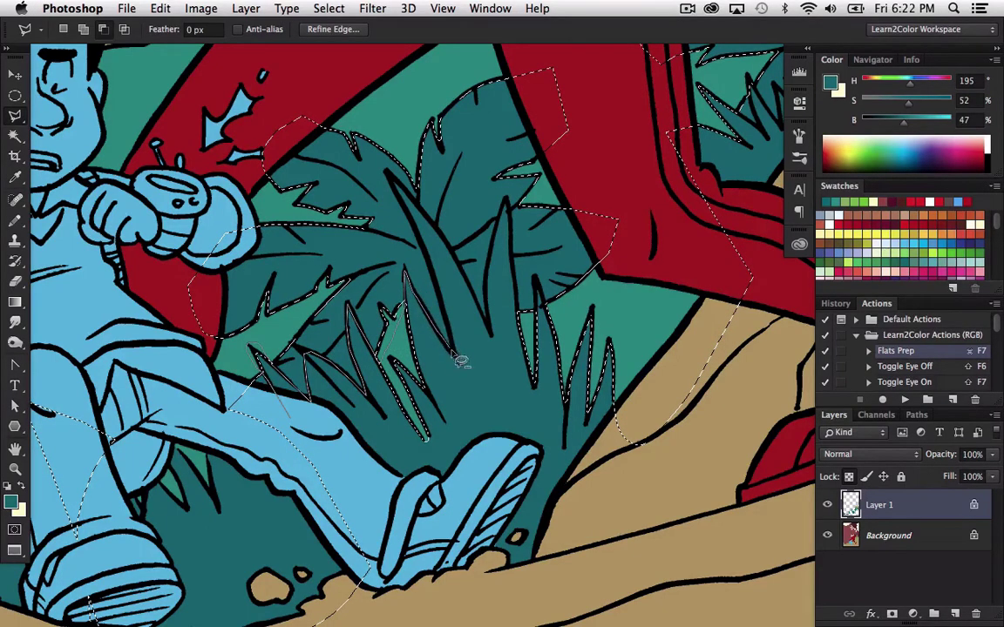
{"action": "left_click", "coordinate": [435, 273]}
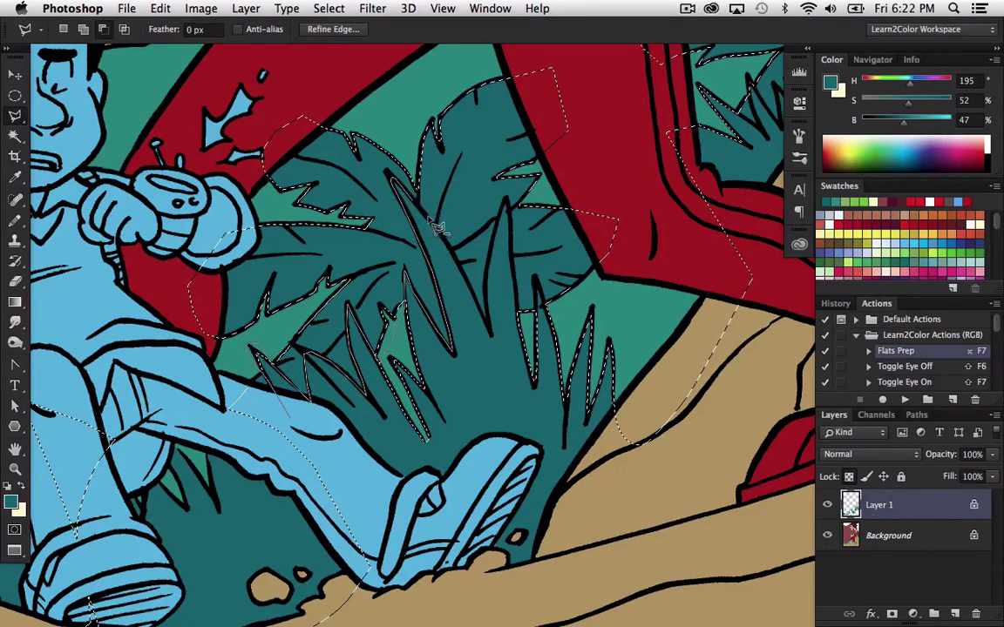
{"action": "left_click", "coordinate": [448, 241]}
{"action": "left_click", "coordinate": [467, 277]}
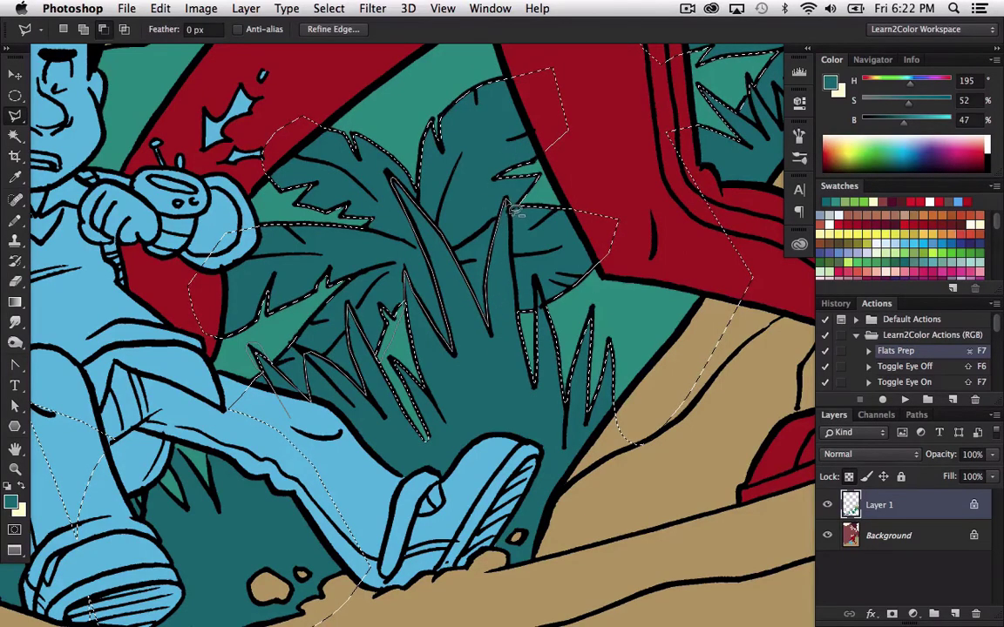
{"action": "left_click", "coordinate": [512, 261]}
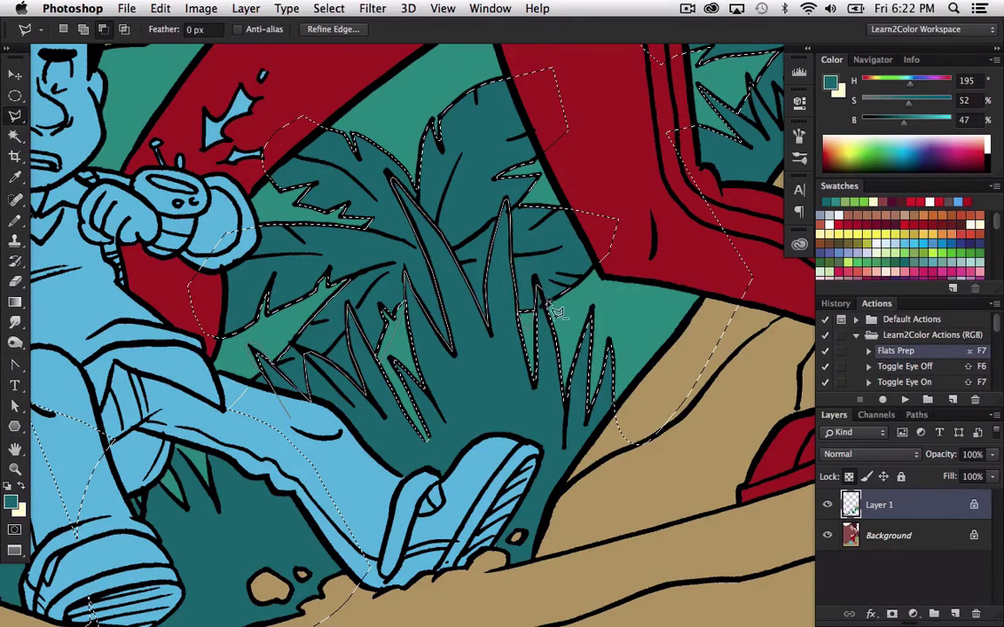
- Carry the outline across the red figure's lower leg and around the jagged grass blades behind it
{"action": "left_click", "coordinate": [702, 385]}
{"action": "mouse_move", "coordinate": [718, 359]}
{"action": "left_mouse_down"}
{"action": "mouse_move", "coordinate": [613, 412]}
{"action": "mouse_move", "coordinate": [562, 510]}
{"action": "left_mouse_up"}
{"action": "left_click", "coordinate": [607, 422]}
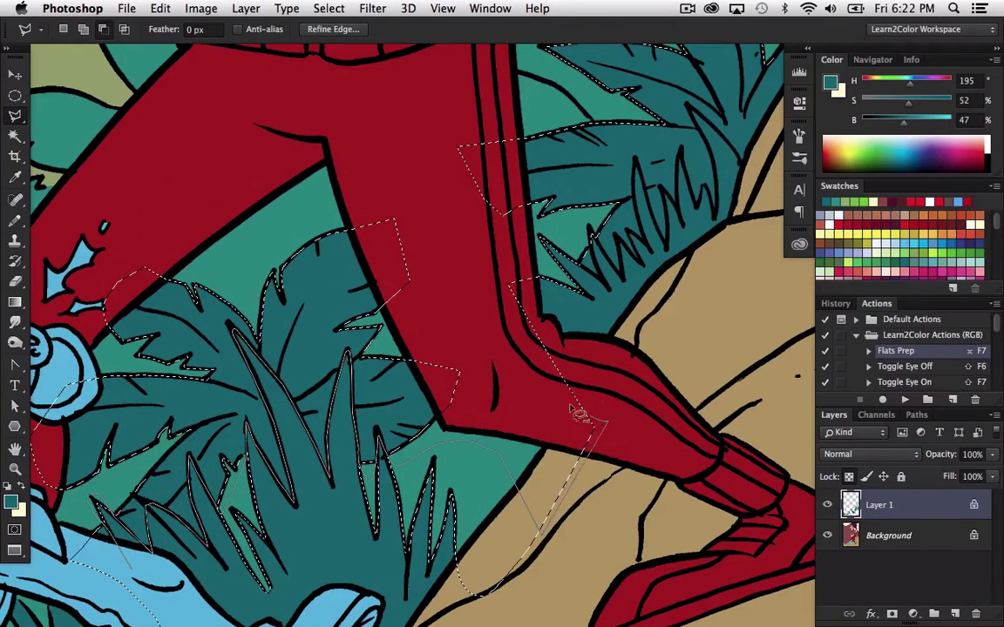
{"action": "left_click", "coordinate": [485, 277]}
{"action": "left_click", "coordinate": [530, 226]}
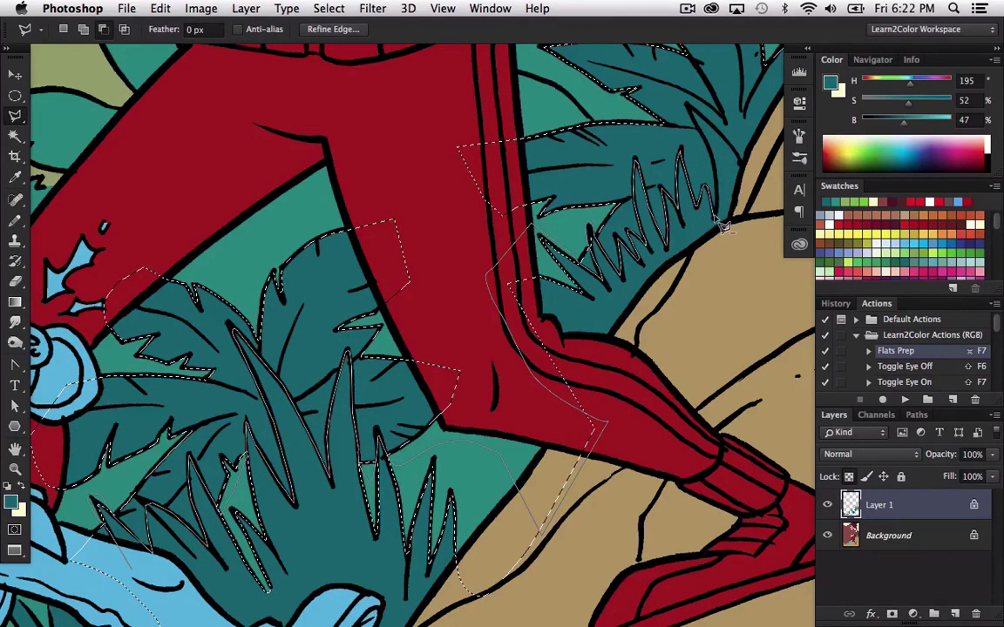
{"action": "left_click_drag", "start_coordinate": [705, 217], "coordinate": [560, 398]}
{"action": "left_click_drag", "start_coordinate": [577, 251], "coordinate": [551, 299]}
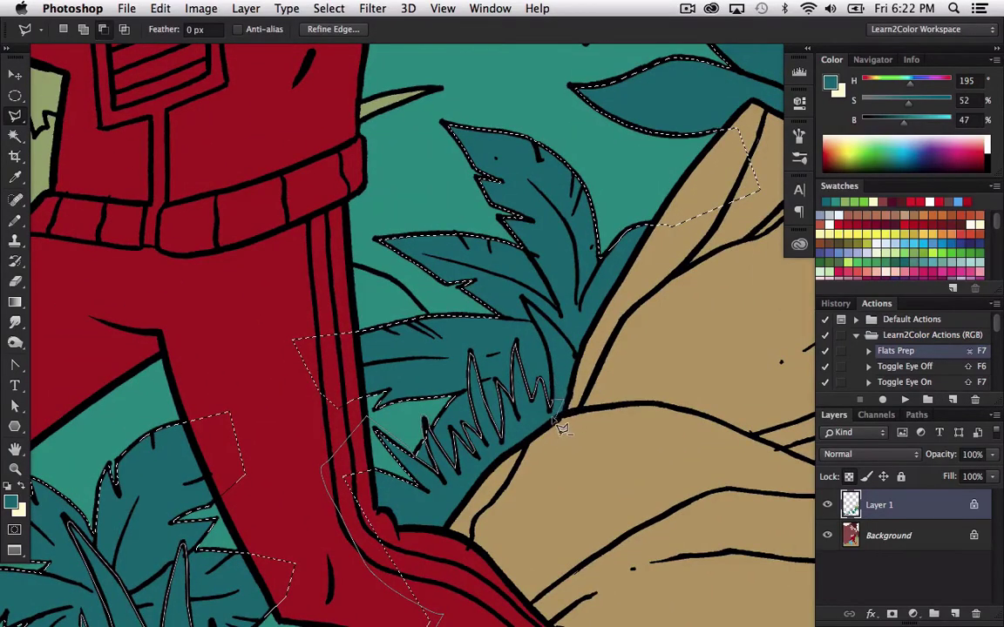
- Outline the last blade beside the rock and close the lasso path across the ground to subtract the enclosed area
{"action": "left_click", "coordinate": [547, 317]}
{"action": "left_click", "coordinate": [568, 336]}
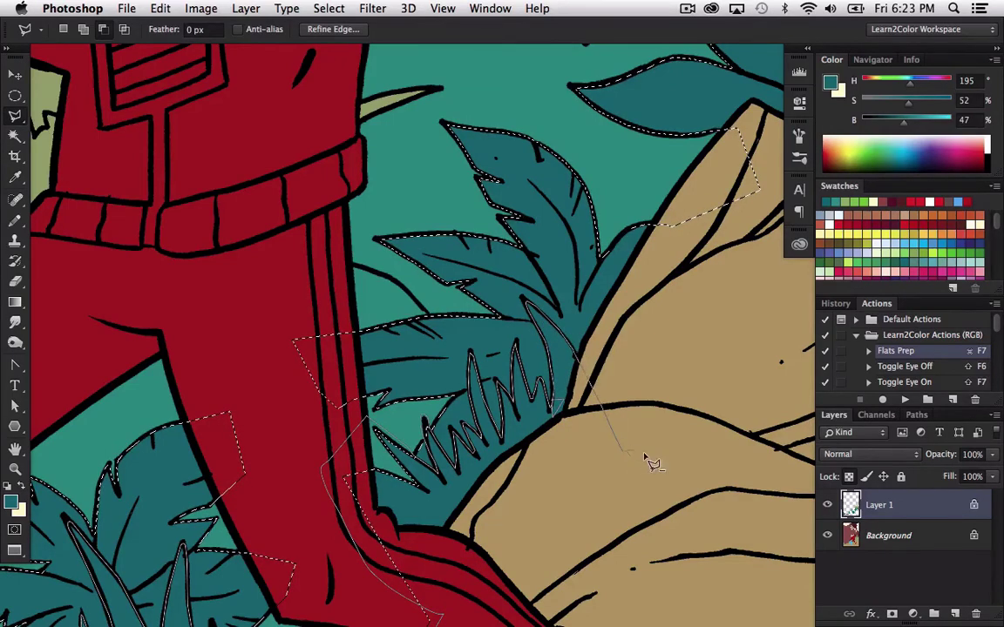
{"action": "scroll", "coordinate": [697, 553], "scroll_direction": "down", "scroll_amount": 2}
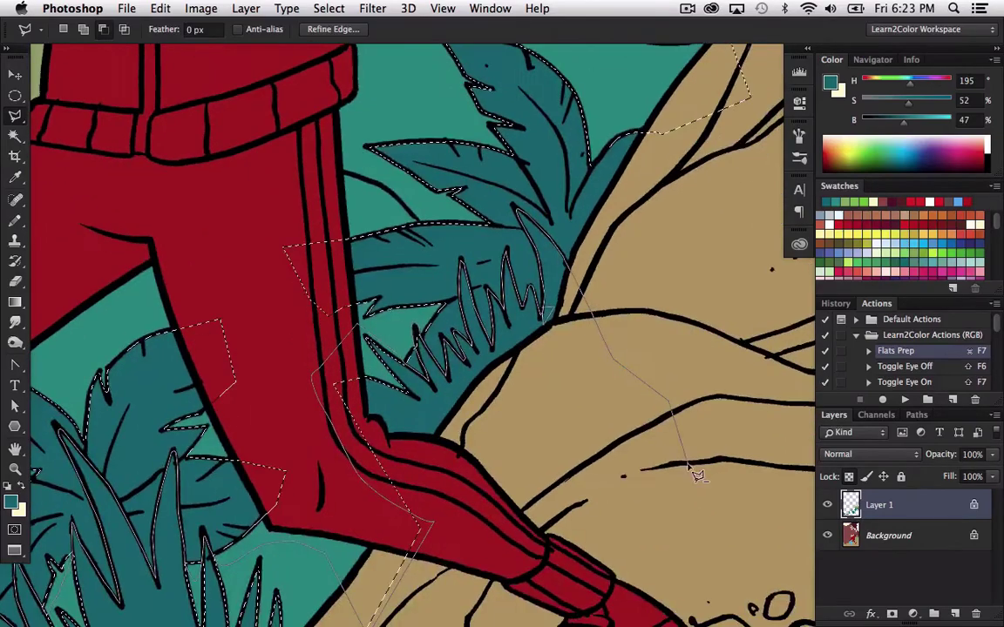
{"action": "scroll", "coordinate": [686, 478], "scroll_direction": "down", "scroll_amount": 2}
{"action": "scroll", "coordinate": [688, 488], "scroll_direction": "down", "scroll_amount": 3}
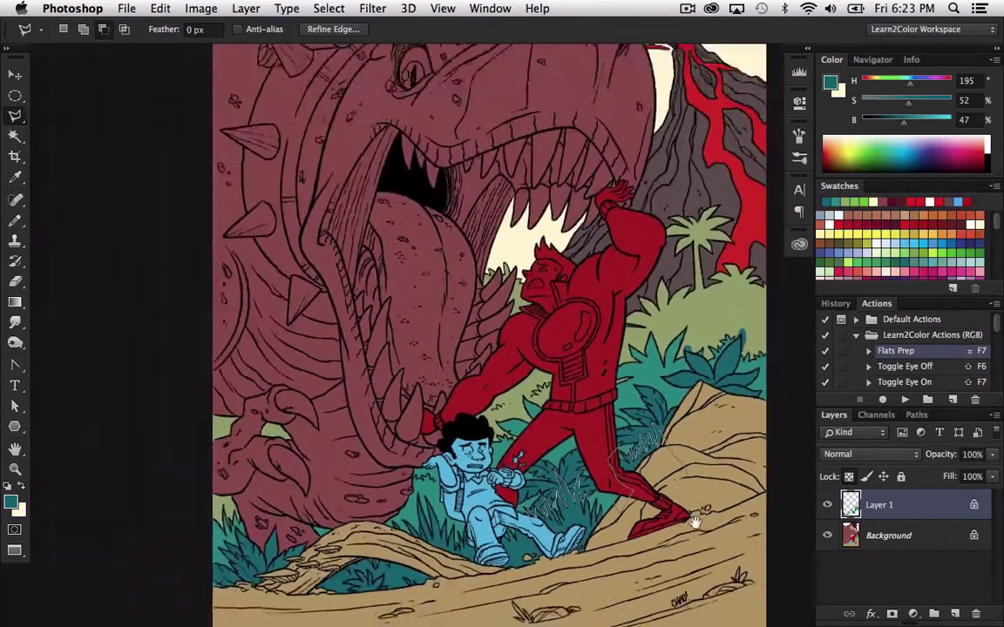
{"action": "left_click", "coordinate": [611, 541]}
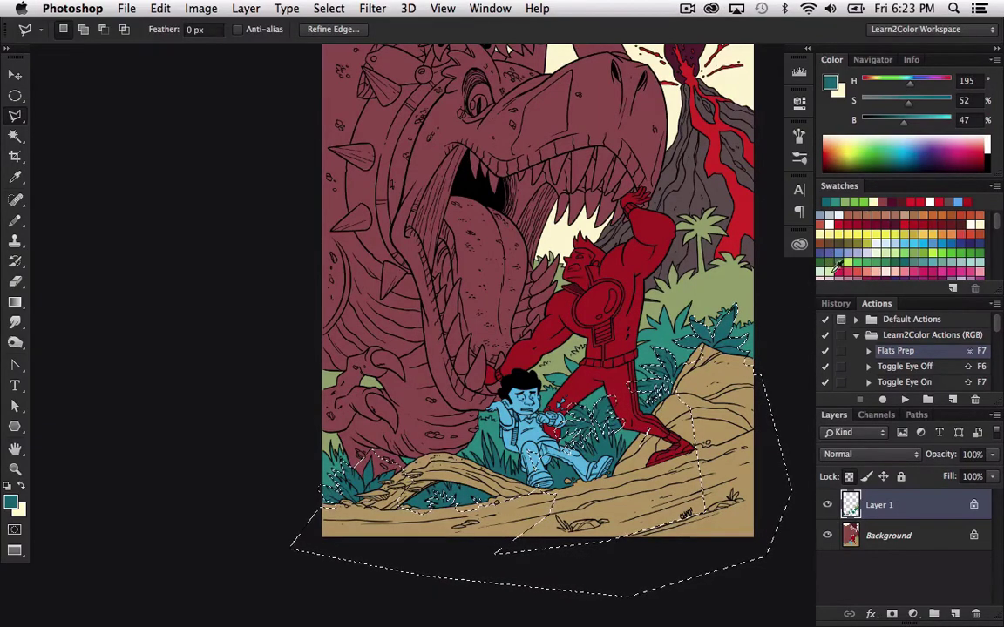
- Fill the selected broad leaves with dark green (H 133, S 51, B 40), undo the lighter green trial, and deselect
{"action": "left_click", "coordinate": [826, 260]}
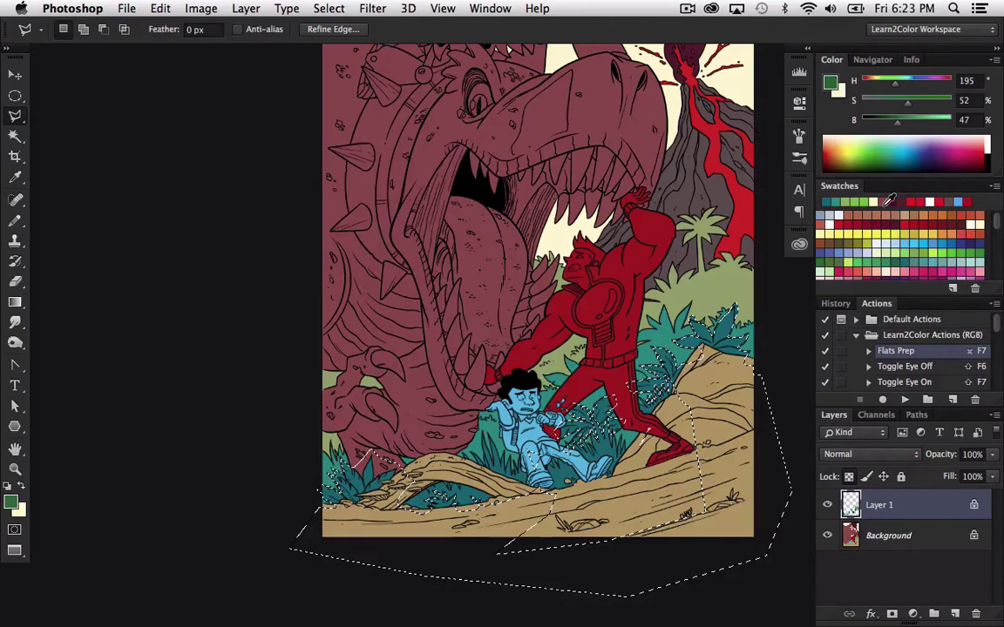
{"action": "left_click", "coordinate": [887, 203]}
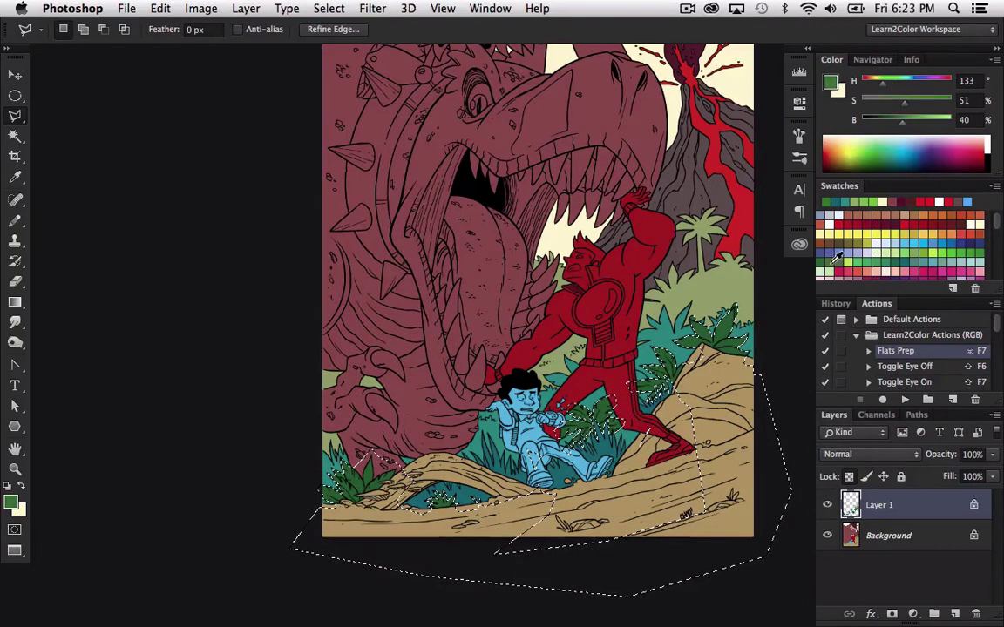
{"action": "left_click", "coordinate": [887, 172]}
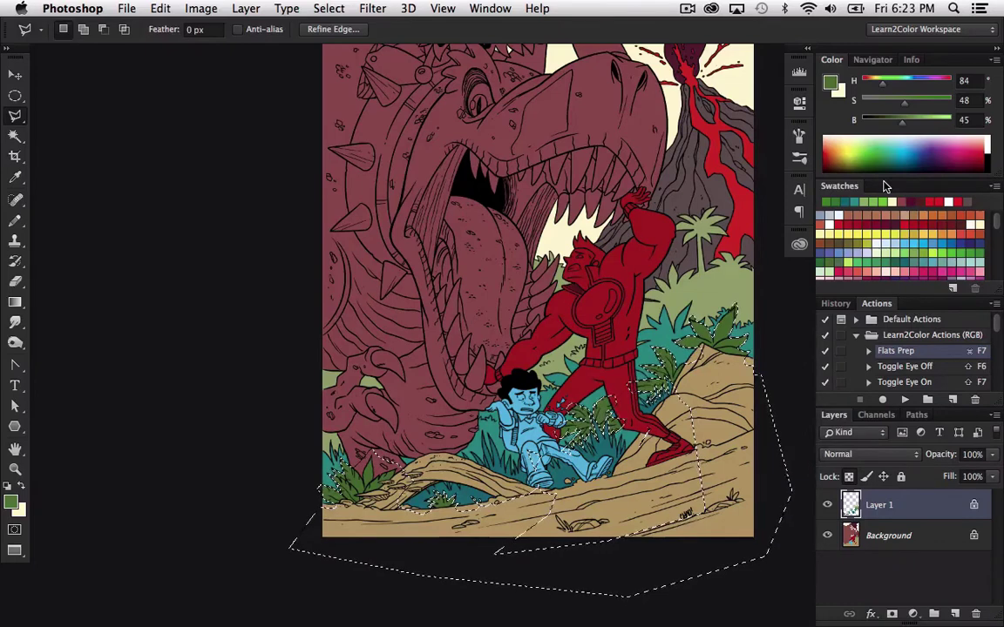
{"action": "key", "text": "super+z"}
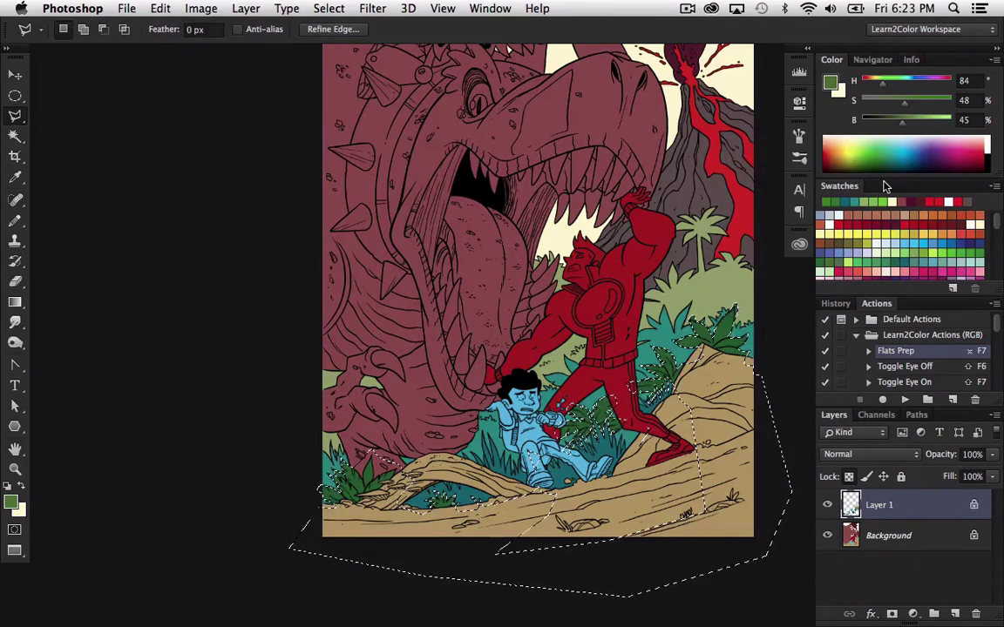
{"action": "key", "text": "super+d"}
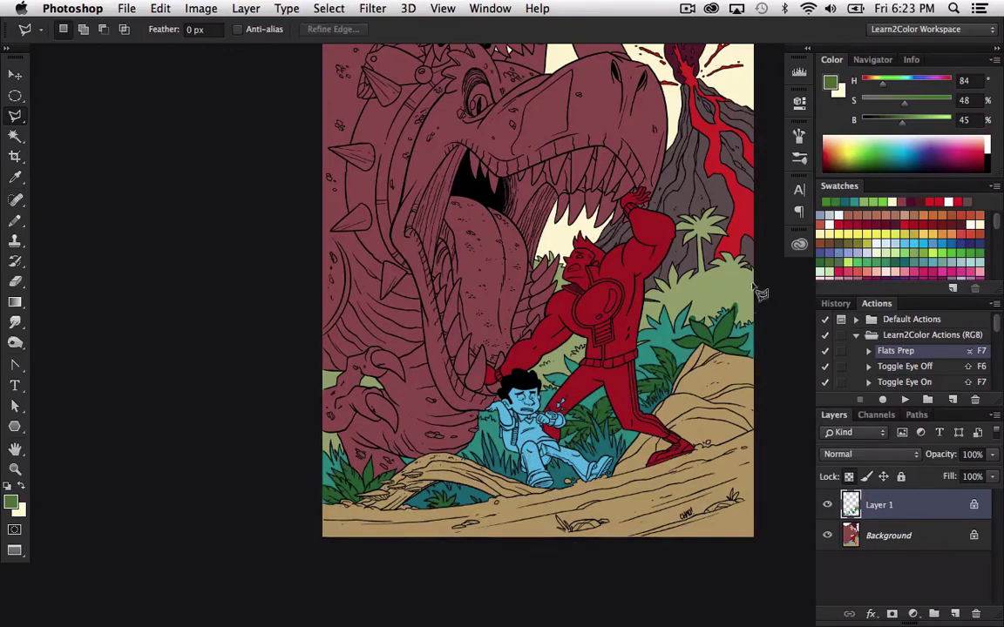
- Lasso the stray dark green patch around the tip of the broad leaf nearest the red figure, above the rock
{"action": "key", "text": "z"}
{"action": "left_click_drag", "start_coordinate": [662, 287], "coordinate": [789, 382]}
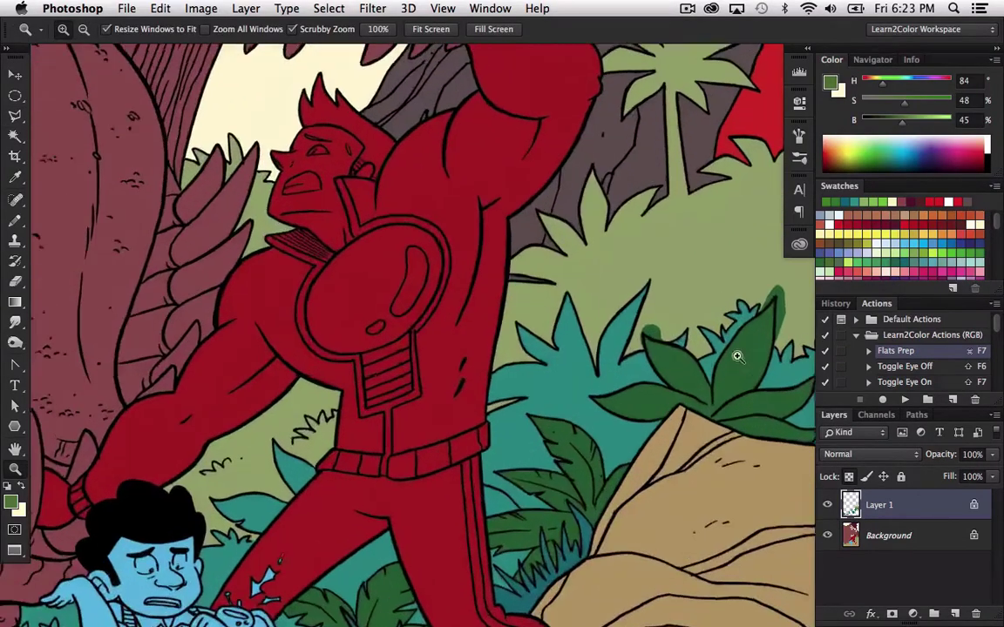
{"action": "key", "text": "l"}
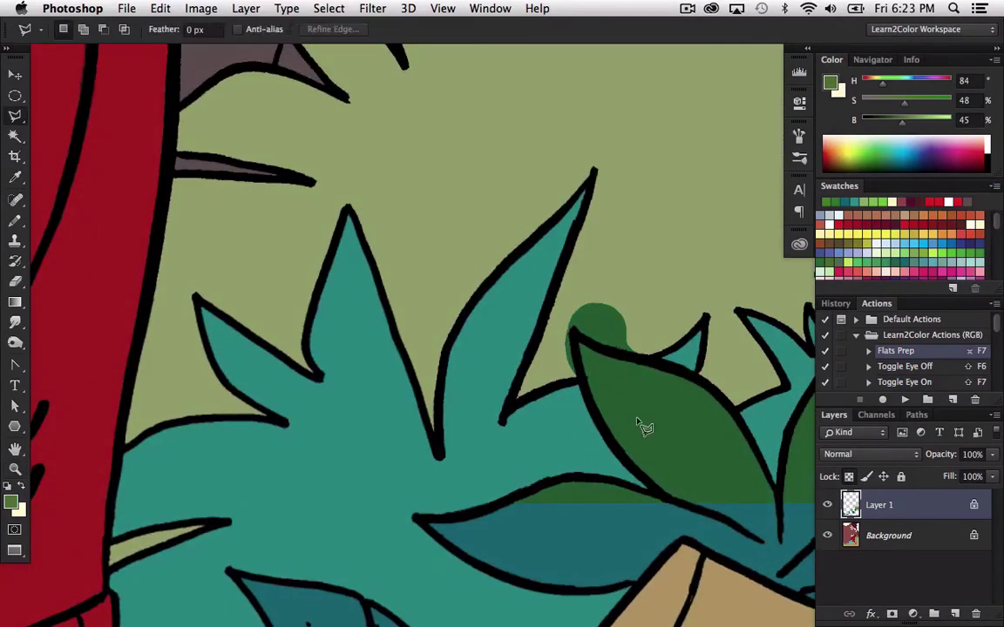
{"action": "left_click", "coordinate": [631, 278]}
{"action": "left_click", "coordinate": [576, 287]}
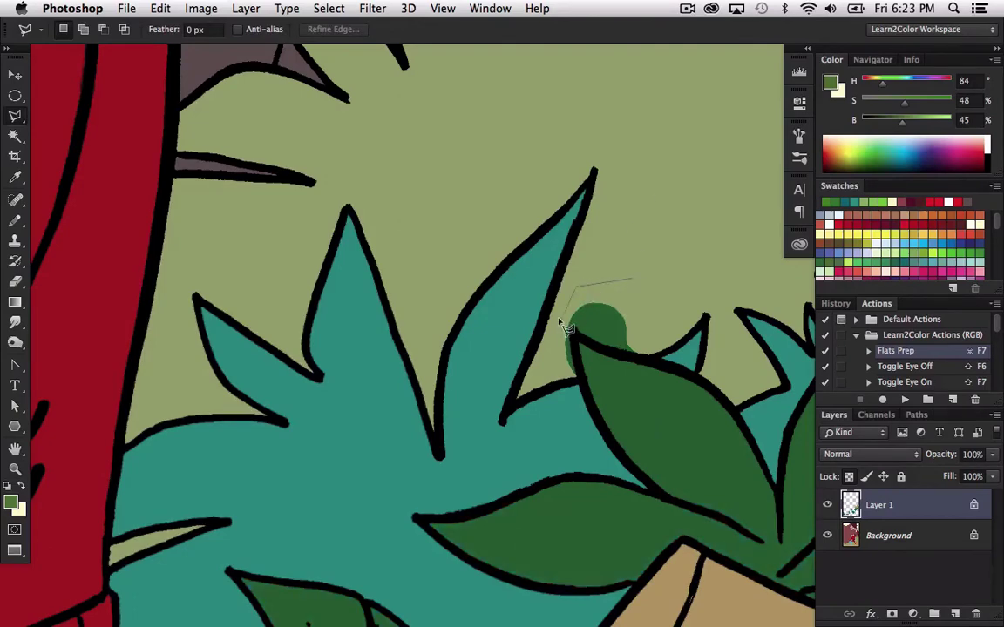
{"action": "left_click", "coordinate": [558, 317]}
{"action": "left_click", "coordinate": [555, 360]}
{"action": "left_click", "coordinate": [566, 373]}
{"action": "left_click", "coordinate": [578, 377]}
{"action": "left_click", "coordinate": [576, 334]}
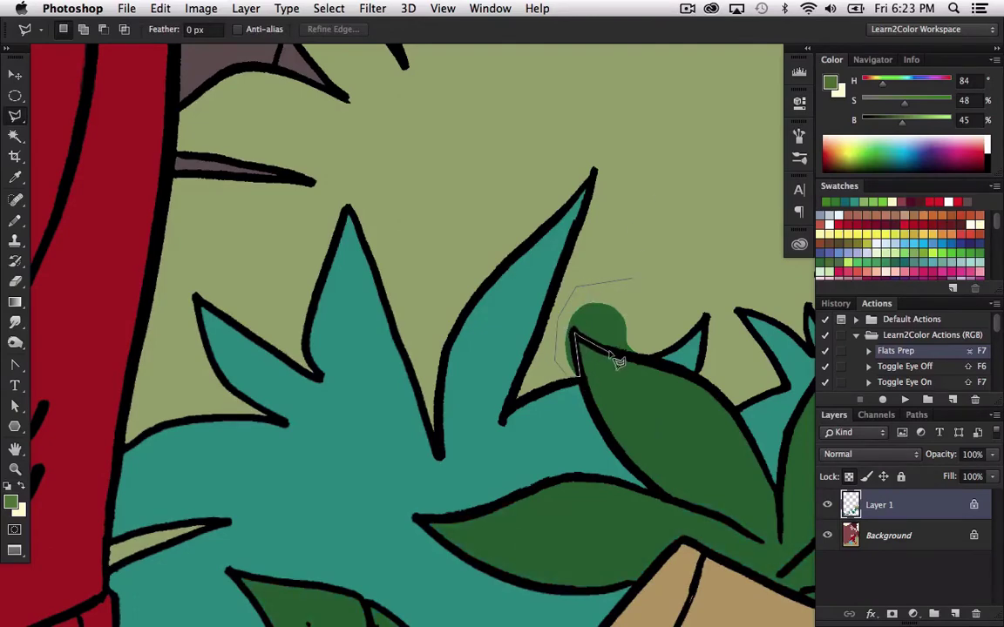
{"action": "left_click", "coordinate": [642, 357]}
{"action": "double_click", "coordinate": [662, 310]}
- Fill the selected patch with the olive green sampled from the background bushes, and deselect
{"action": "key", "text": "i"}
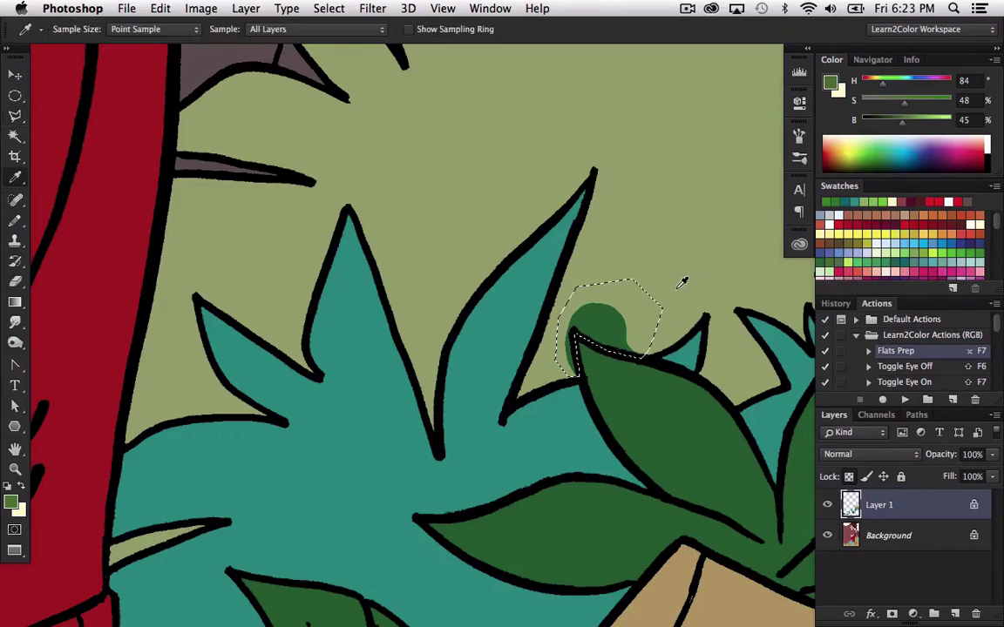
{"action": "left_click", "coordinate": [726, 209]}
{"action": "key", "text": "alt+BackSpace"}
{"action": "key", "text": "super+d"}
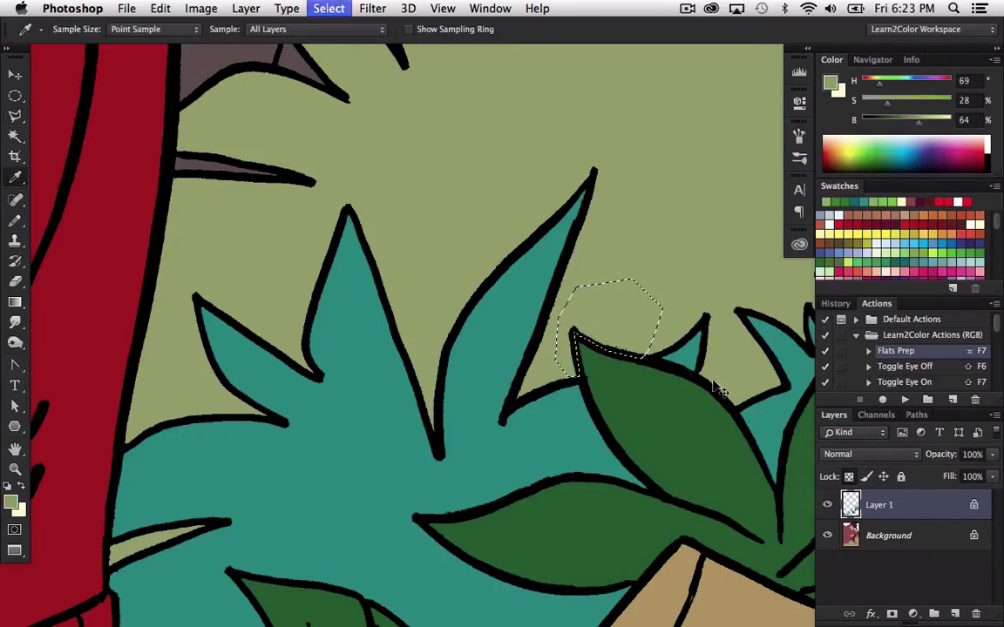
- Lasso the stray dark green around the tall upright leaf's tip, fill it with the olive background green, and deselect
{"action": "left_click_drag", "start_coordinate": [729, 366], "coordinate": [491, 397]}
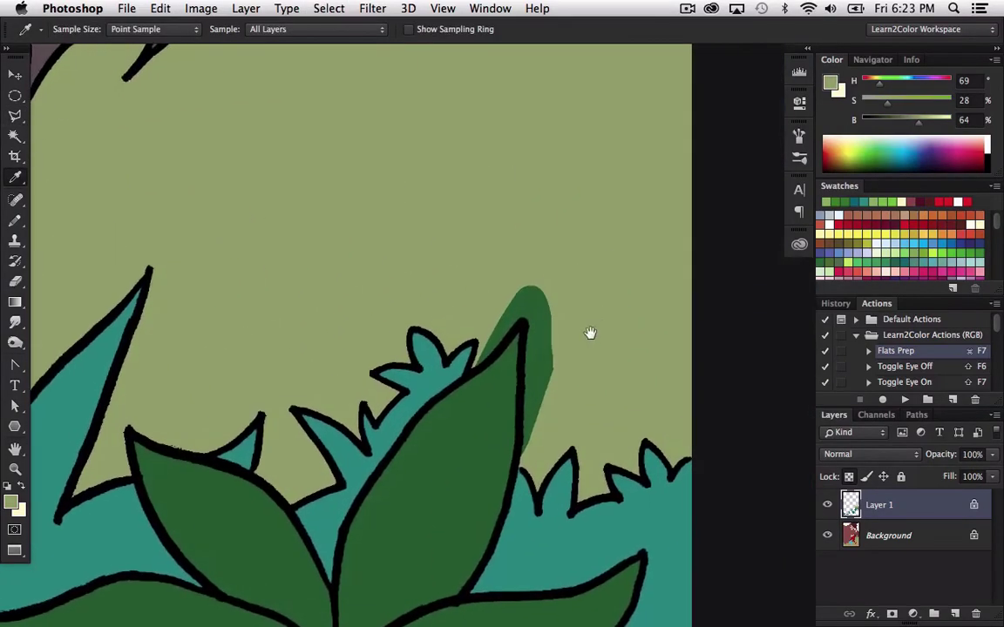
{"action": "key", "text": "l"}
{"action": "left_click", "coordinate": [486, 284]}
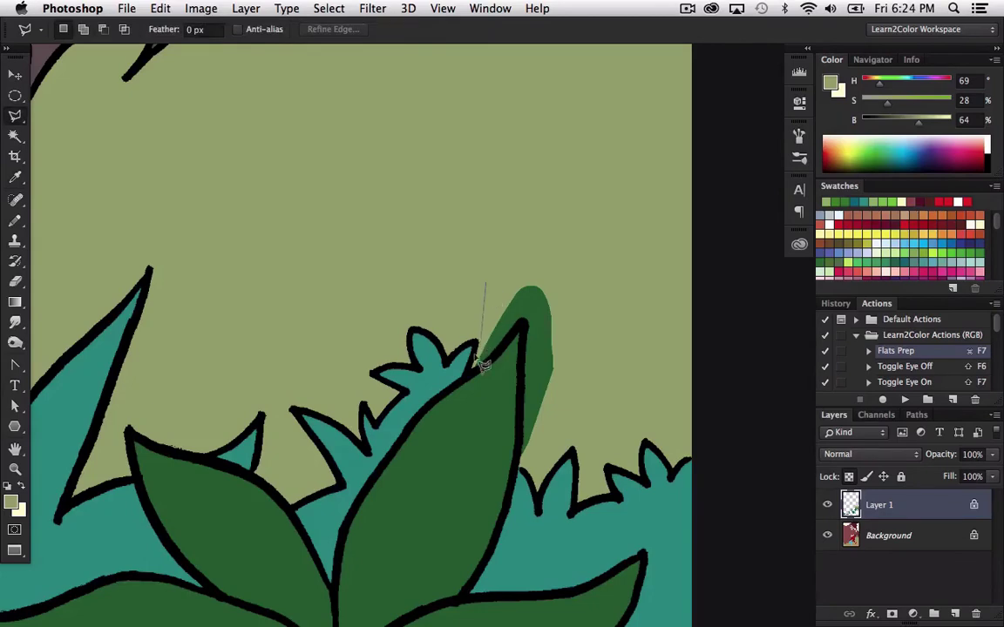
{"action": "left_click", "coordinate": [470, 374]}
{"action": "left_click", "coordinate": [524, 325]}
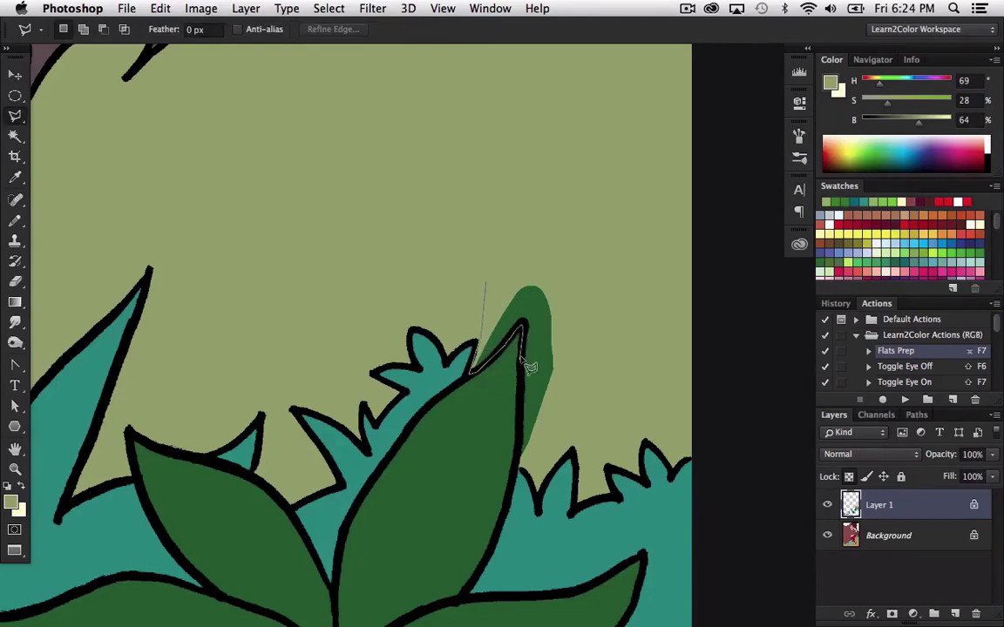
{"action": "mouse_move", "coordinate": [520, 461]}
{"action": "left_mouse_down"}
{"action": "mouse_move", "coordinate": [532, 453]}
{"action": "mouse_move", "coordinate": [507, 236]}
{"action": "mouse_move", "coordinate": [499, 247]}
{"action": "left_mouse_up"}
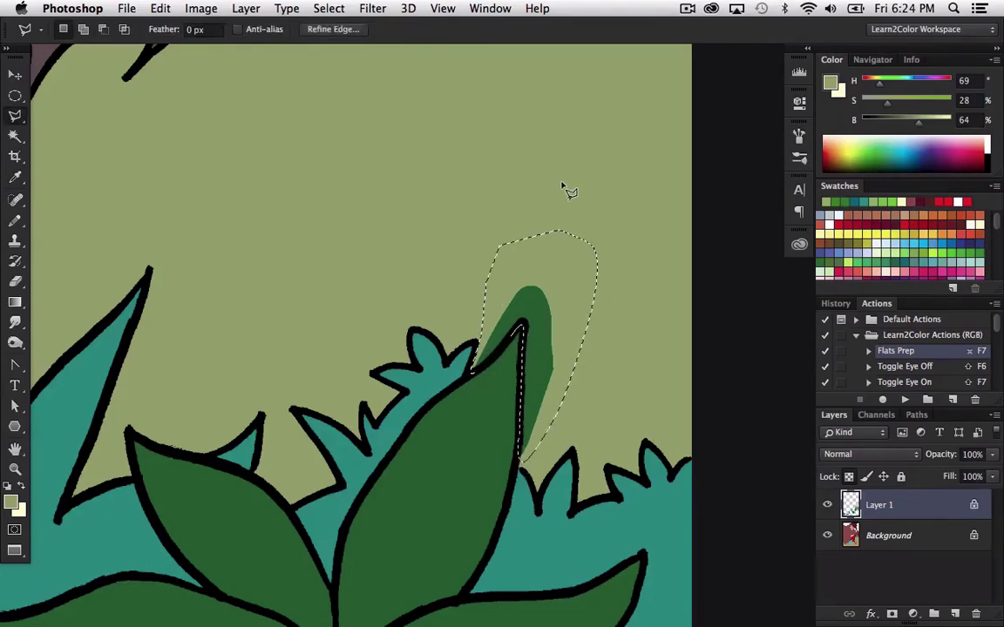
{"action": "key", "text": "alt+BackSpace"}
{"action": "key", "text": "super+d"}
- Merge the foliage layer down into the Background layer
{"action": "key", "text": "super+0"}
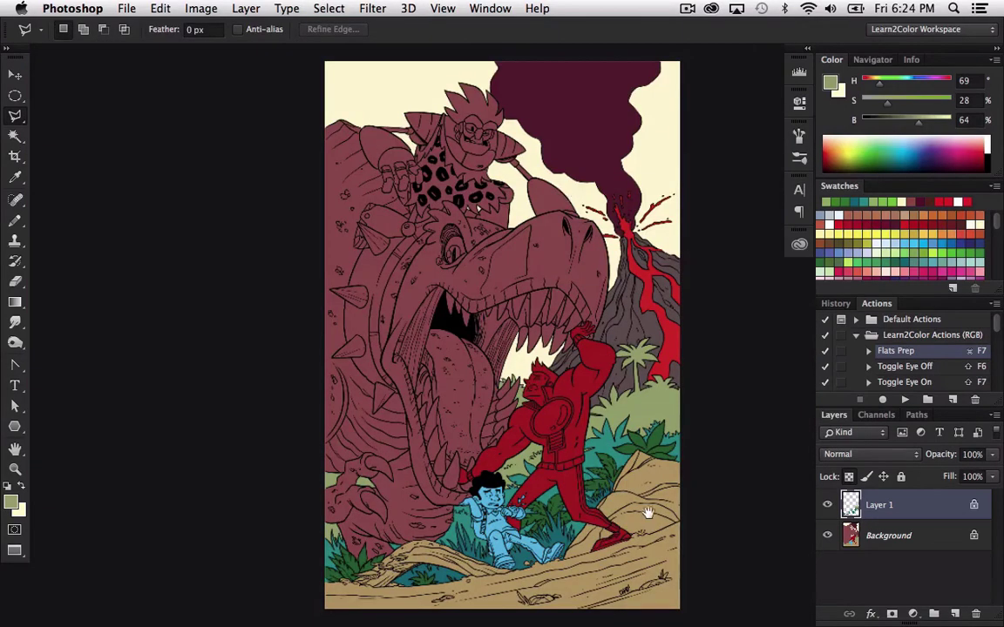
{"action": "left_click_drag", "start_coordinate": [649, 528], "coordinate": [642, 486]}
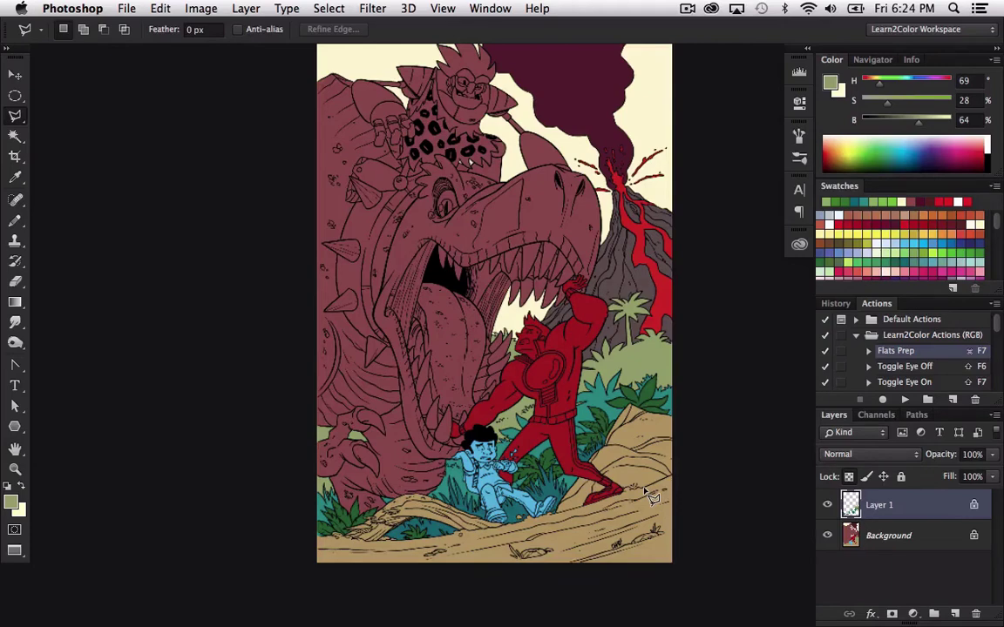
{"action": "key", "text": "super+e"}
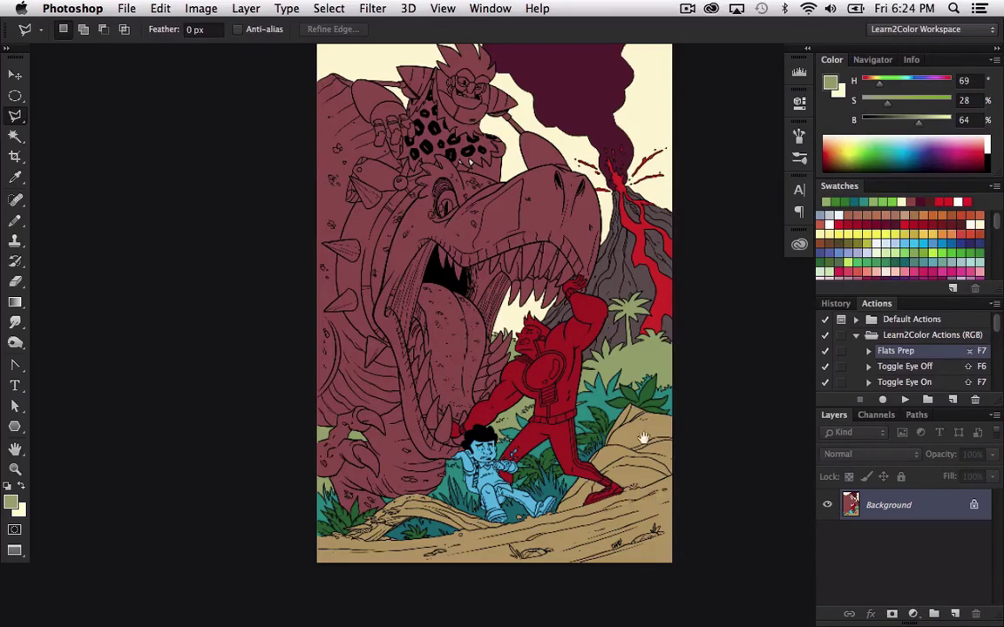
- Select the tan ground with the Magic Wand, copy it to a new layer, and lock that layer's transparent pixels
{"action": "left_click_drag", "start_coordinate": [609, 448], "coordinate": [590, 424]}
{"action": "key", "text": "w"}
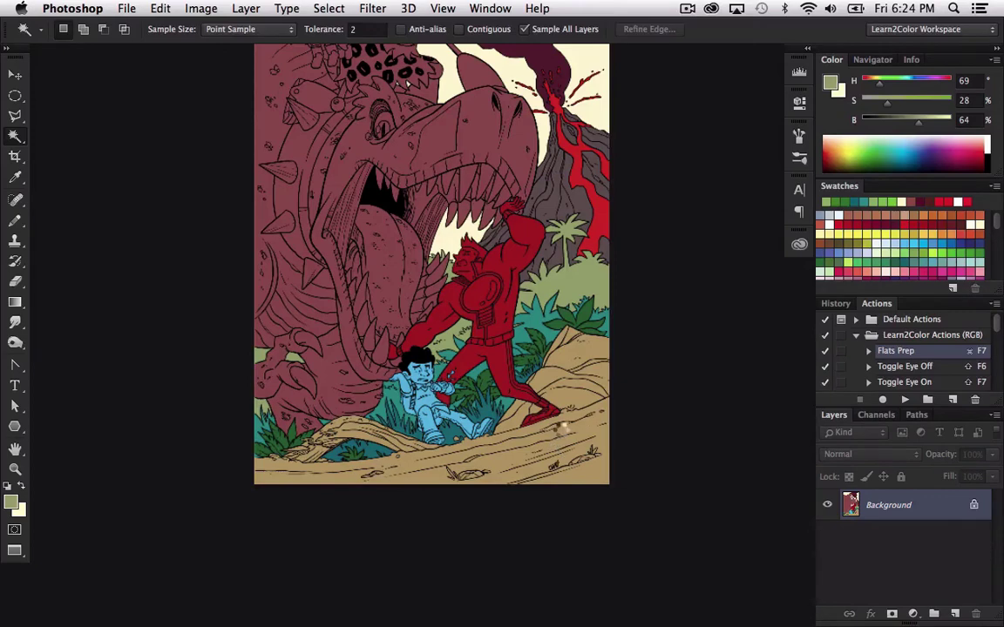
{"action": "left_click", "coordinate": [563, 432]}
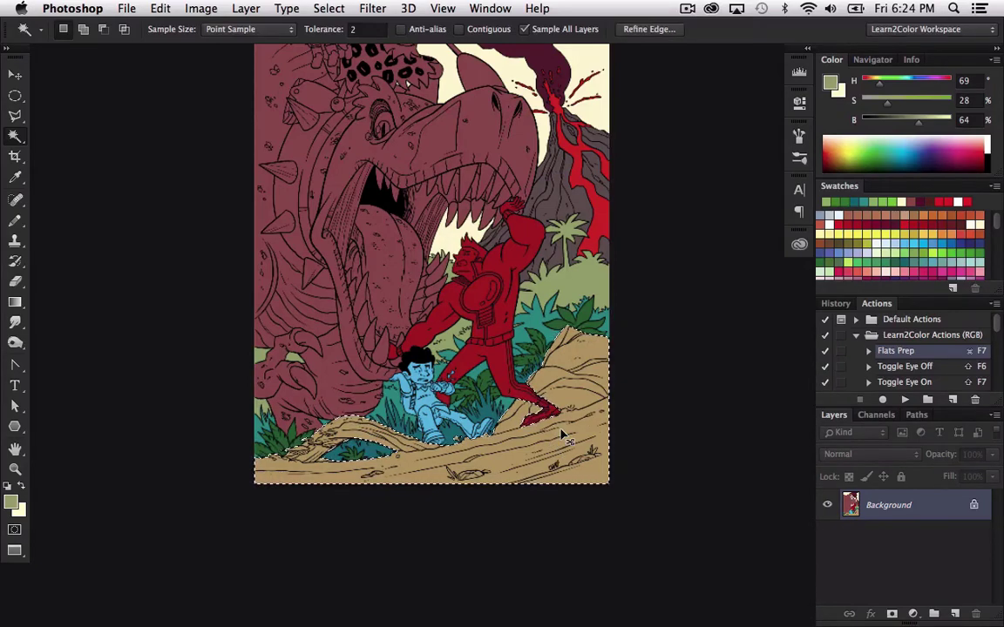
{"action": "key", "text": "super+j"}
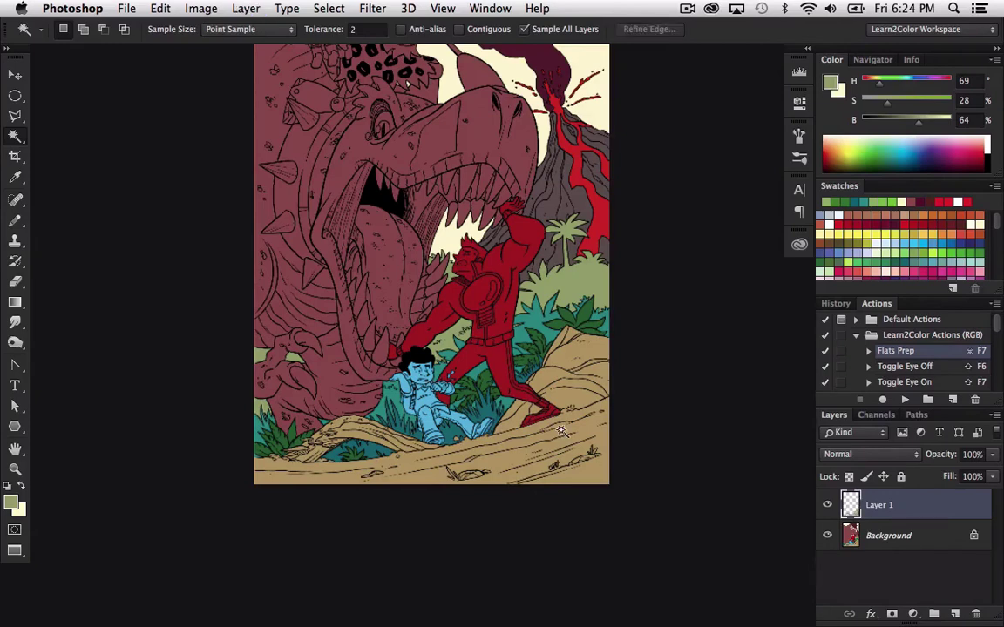
{"action": "key", "text": "slash"}
- Choose a medium brown swatch (H 33, S 55, B 60) as the foreground colour for the ground
{"action": "key", "text": "z"}
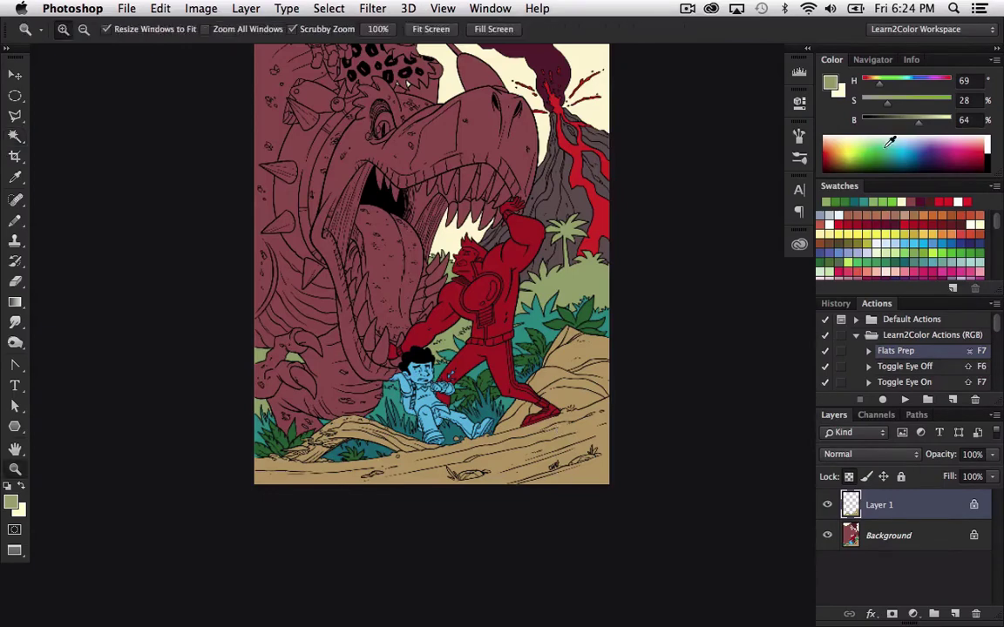
{"action": "left_click", "coordinate": [506, 422]}
{"action": "left_click_drag", "start_coordinate": [996, 219], "coordinate": [998, 241]}
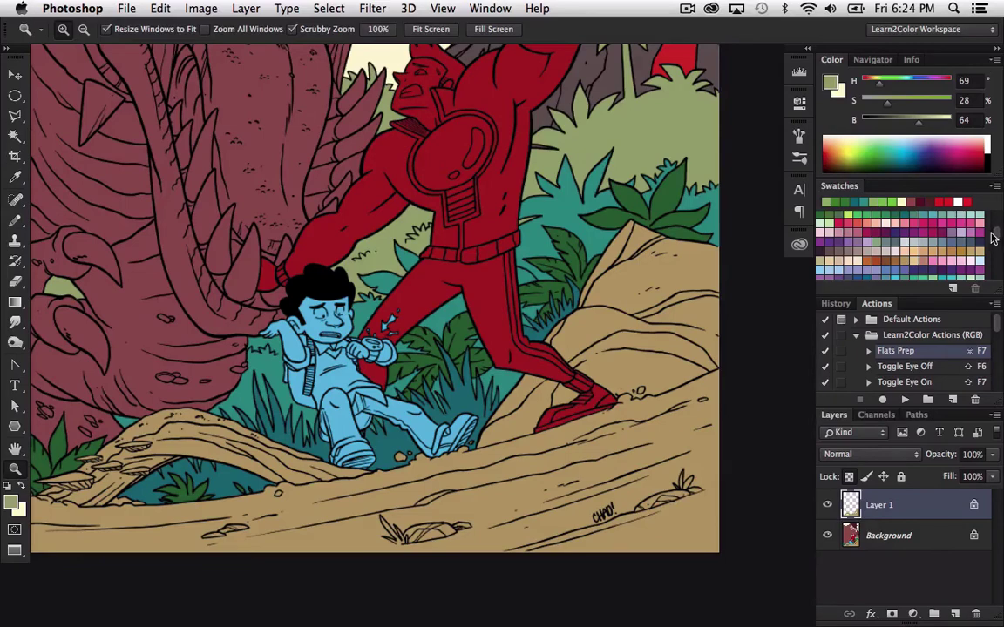
{"action": "left_click", "coordinate": [902, 259]}
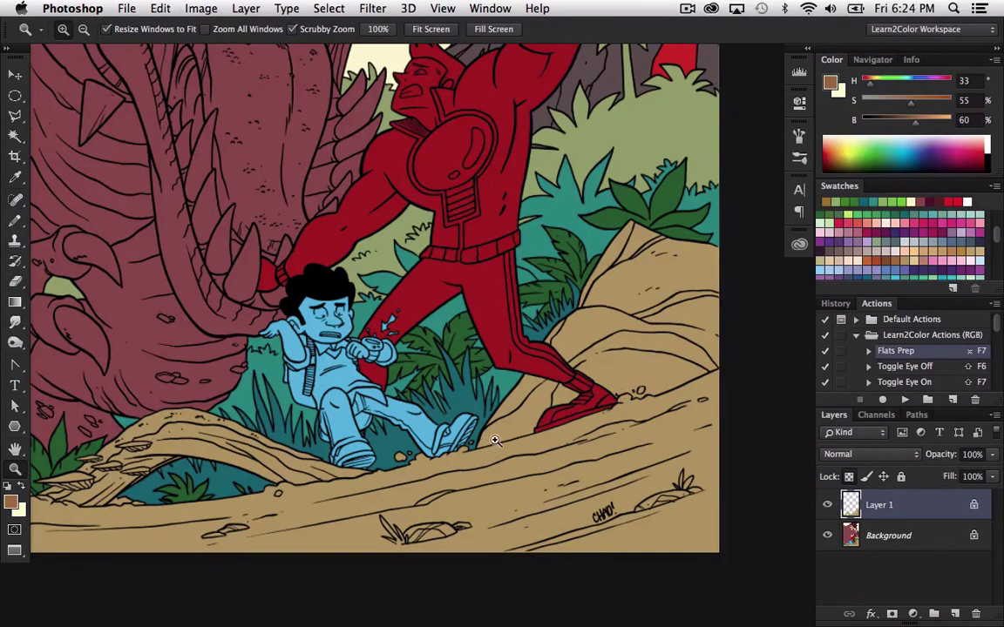
- Start a polygonal lasso outline at the grass beside the boy's foot and carry it under the red figure's shoe to the toe
{"action": "left_click_drag", "start_coordinate": [494, 440], "coordinate": [531, 463]}
{"action": "key", "text": "l"}
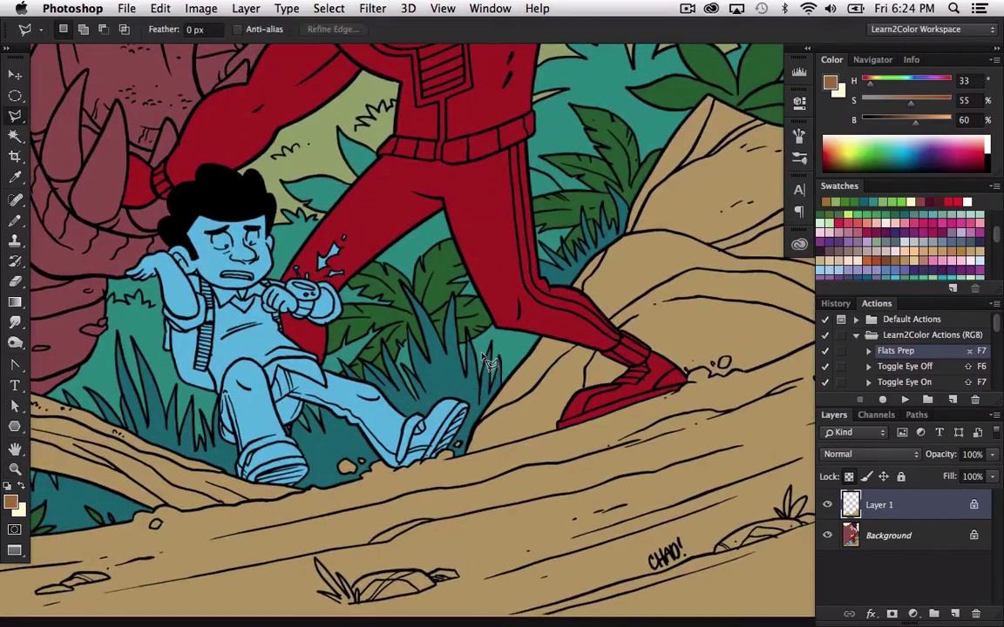
{"action": "left_click", "coordinate": [479, 373]}
{"action": "left_click", "coordinate": [467, 451]}
{"action": "left_click", "coordinate": [558, 427]}
{"action": "left_click_drag", "start_coordinate": [686, 375], "coordinate": [511, 417]}
{"action": "left_click", "coordinate": [527, 420], "text": "super"}
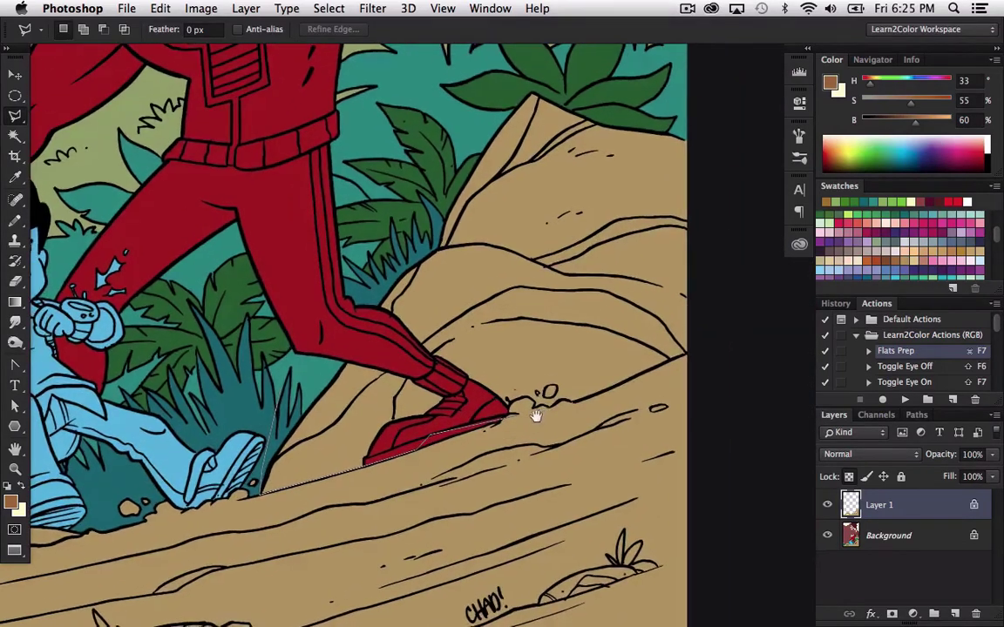
{"action": "left_click", "coordinate": [555, 428], "text": "super"}
{"action": "mouse_move", "coordinate": [555, 429]}
{"action": "left_mouse_down"}
{"action": "mouse_move", "coordinate": [560, 416]}
{"action": "mouse_move", "coordinate": [523, 417]}
{"action": "left_mouse_up"}
- Trace the dust puff in front of the red figure's toe and around the two small pebbles above it
{"action": "left_click", "coordinate": [490, 394]}
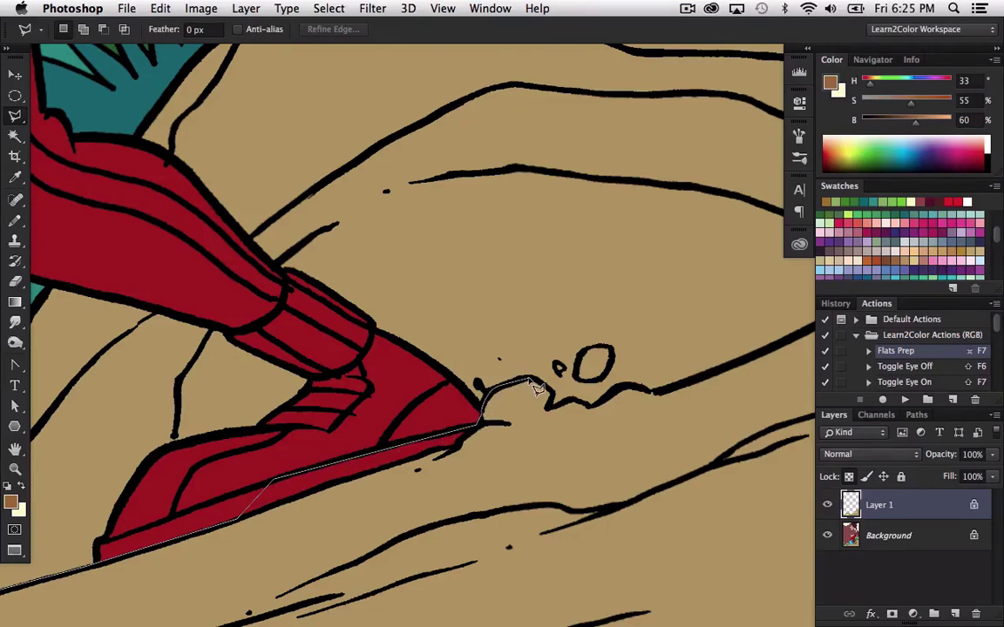
{"action": "left_click", "coordinate": [516, 381]}
{"action": "left_click", "coordinate": [535, 378]}
{"action": "left_click", "coordinate": [547, 389]}
{"action": "left_click", "coordinate": [550, 406]}
{"action": "left_click", "coordinate": [575, 381]}
{"action": "left_click", "coordinate": [583, 357]}
{"action": "left_click", "coordinate": [594, 349]}
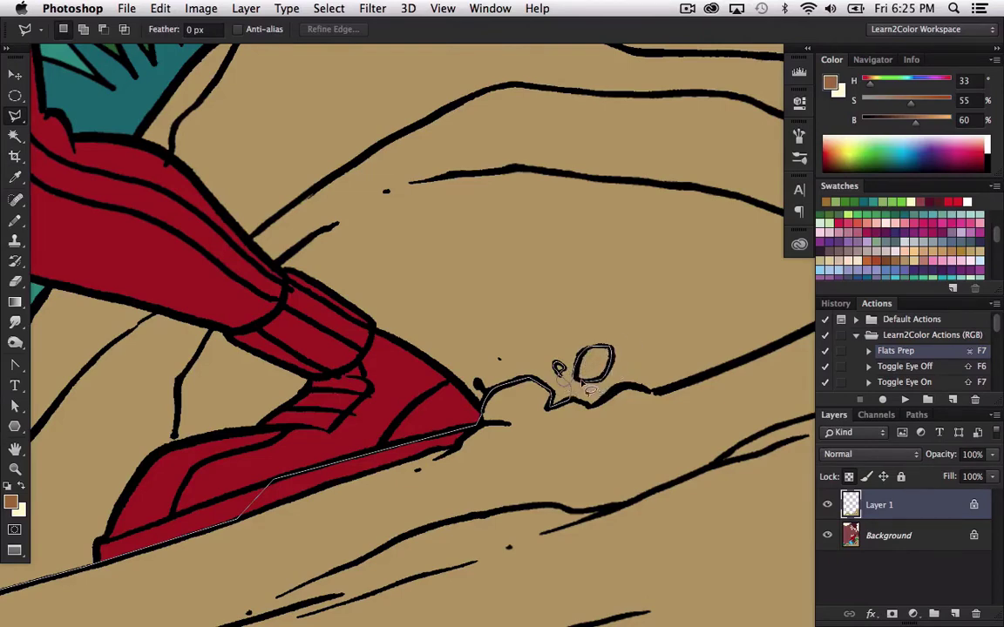
- Continue the lasso outline from the pebbles along the base line of the rock towards the edge of the page
{"action": "mouse_move", "coordinate": [586, 407]}
{"action": "left_mouse_down"}
{"action": "mouse_move", "coordinate": [619, 389]}
{"action": "mouse_move", "coordinate": [670, 391]}
{"action": "mouse_move", "coordinate": [652, 373]}
{"action": "left_mouse_up"}
{"action": "key", "text": "space"}
{"action": "left_click_drag", "start_coordinate": [526, 421], "coordinate": [385, 478]}
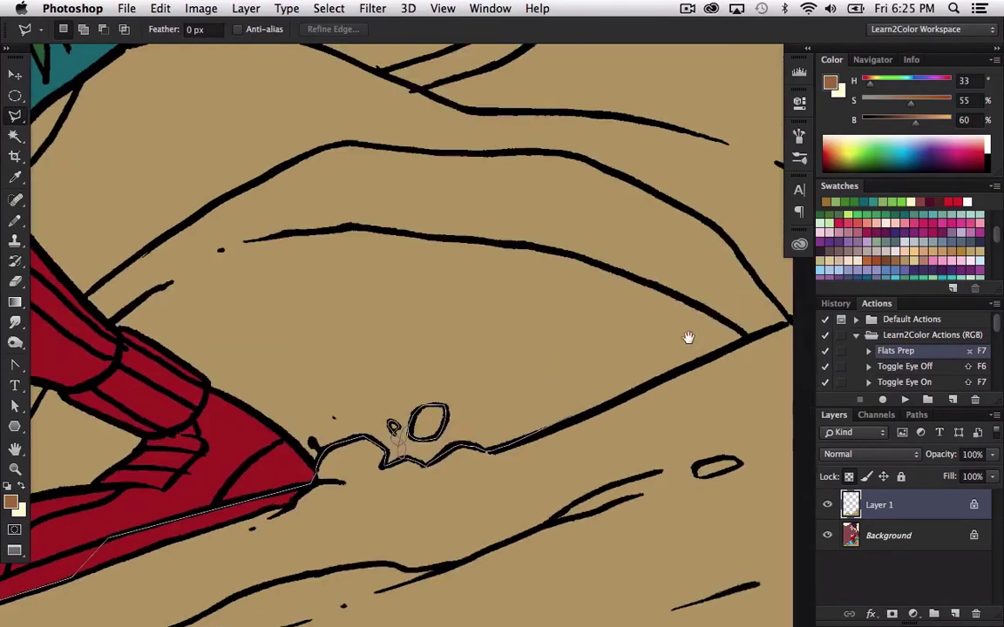
{"action": "left_click_drag", "start_coordinate": [676, 361], "coordinate": [441, 467]}
{"action": "left_click_drag", "start_coordinate": [607, 388], "coordinate": [641, 356]}
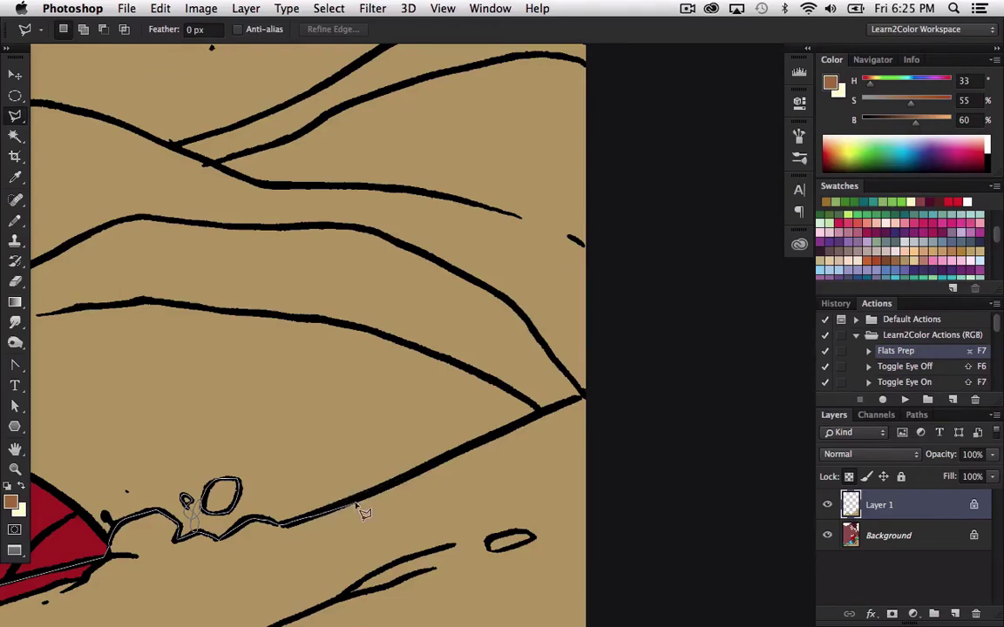
{"action": "left_click", "coordinate": [542, 412]}
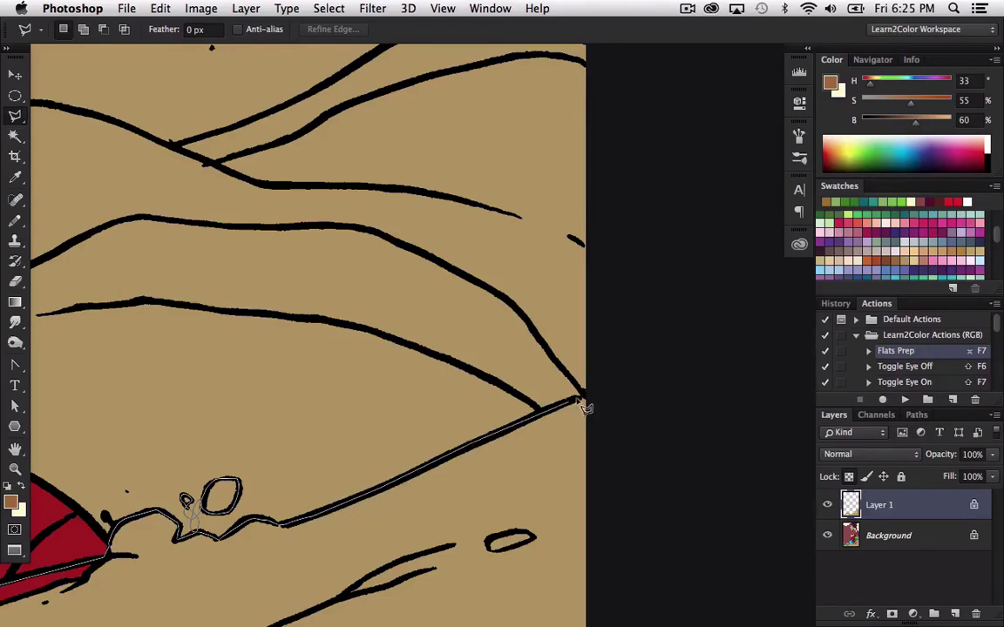
- Carry the lasso outline off the page and up alongside it to above the height of the rock's peak
{"action": "left_click", "coordinate": [599, 390]}
{"action": "left_click", "coordinate": [632, 350]}
{"action": "left_click", "coordinate": [646, 308]}
{"action": "left_click", "coordinate": [663, 232]}
{"action": "left_click_drag", "start_coordinate": [676, 207], "coordinate": [682, 332]}
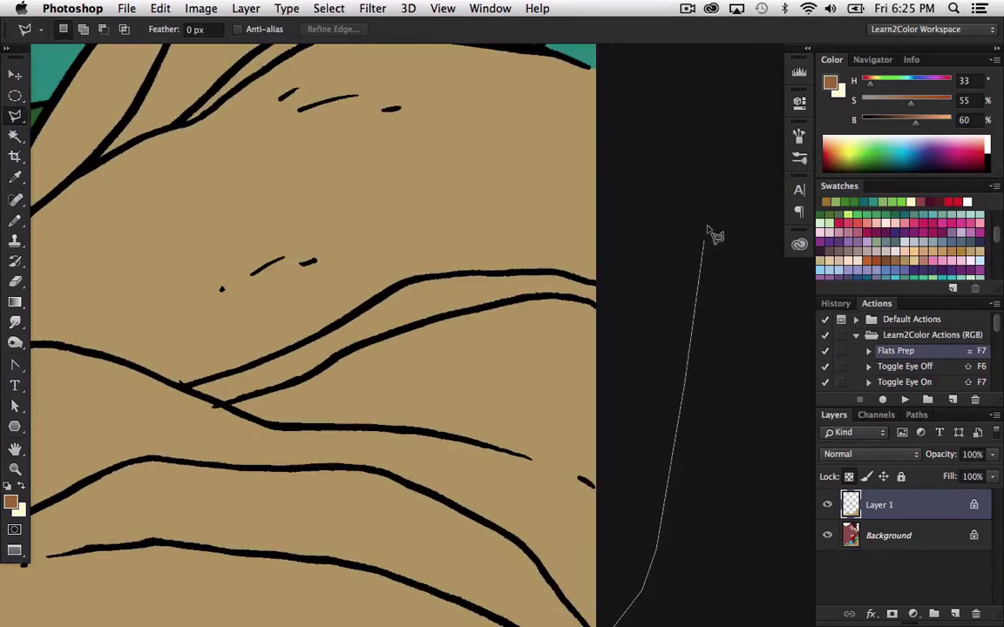
{"action": "left_click_drag", "start_coordinate": [692, 114], "coordinate": [692, 303]}
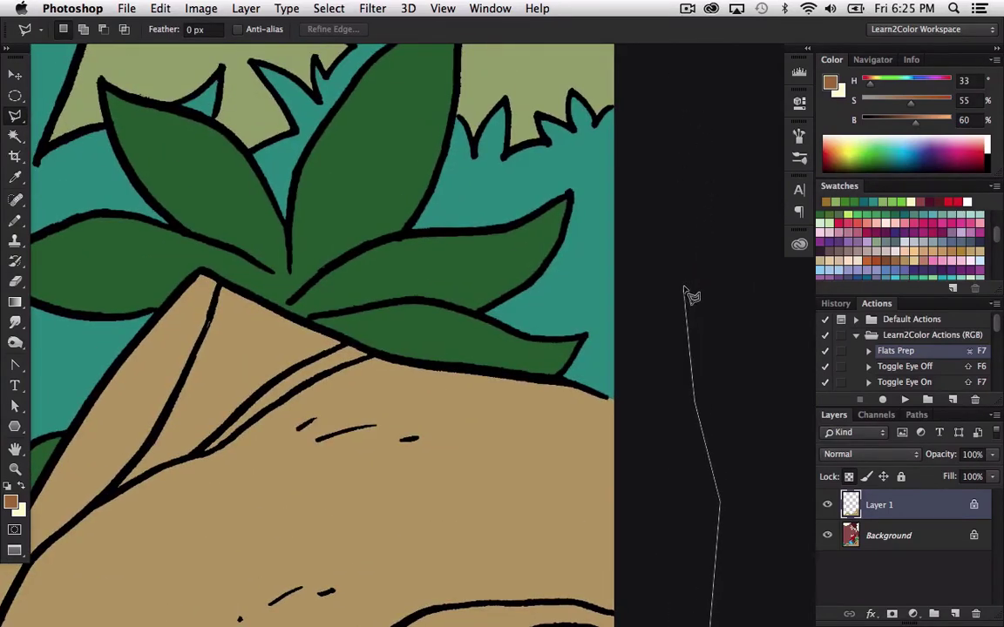
{"action": "left_click", "coordinate": [690, 297]}
- Carry the lasso outline through the leaves above the rock's peak, down across the red figure's leg, and close it at the grass near the boy
{"action": "left_click", "coordinate": [555, 243]}
{"action": "left_click", "coordinate": [212, 202]}
{"action": "left_click", "coordinate": [131, 253]}
{"action": "left_click", "coordinate": [105, 320]}
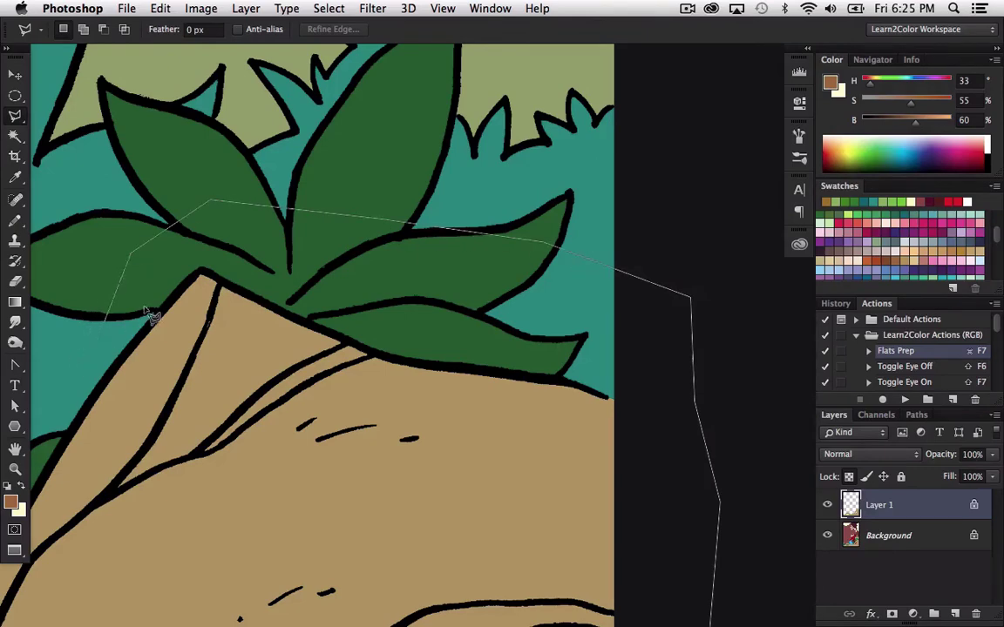
{"action": "mouse_move", "coordinate": [150, 315]}
{"action": "left_mouse_down"}
{"action": "mouse_move", "coordinate": [159, 285]}
{"action": "mouse_move", "coordinate": [298, 209]}
{"action": "mouse_move", "coordinate": [536, 123]}
{"action": "left_mouse_up"}
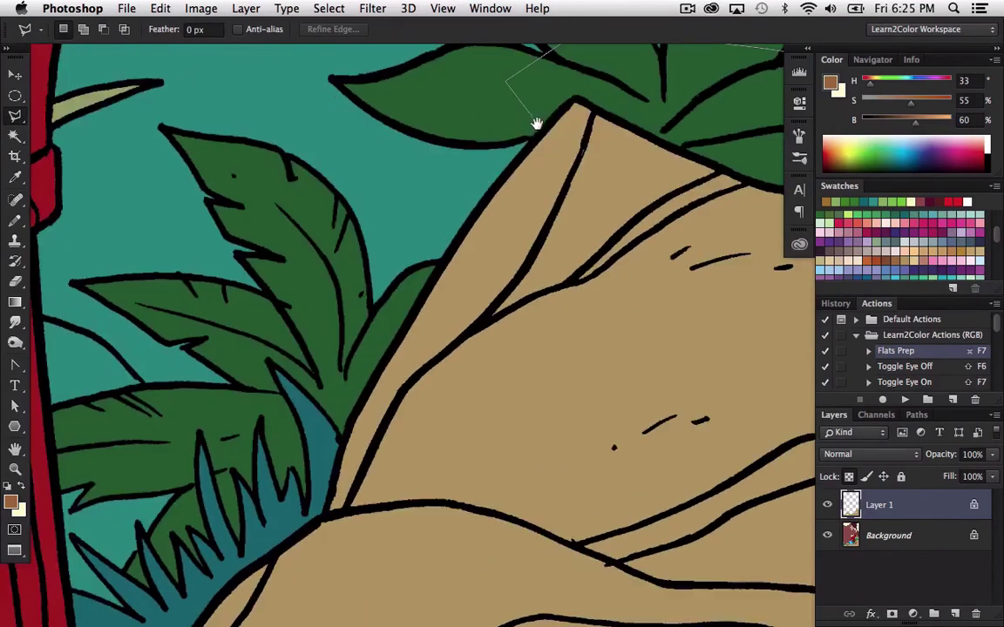
{"action": "left_click_drag", "start_coordinate": [210, 457], "coordinate": [281, 287]}
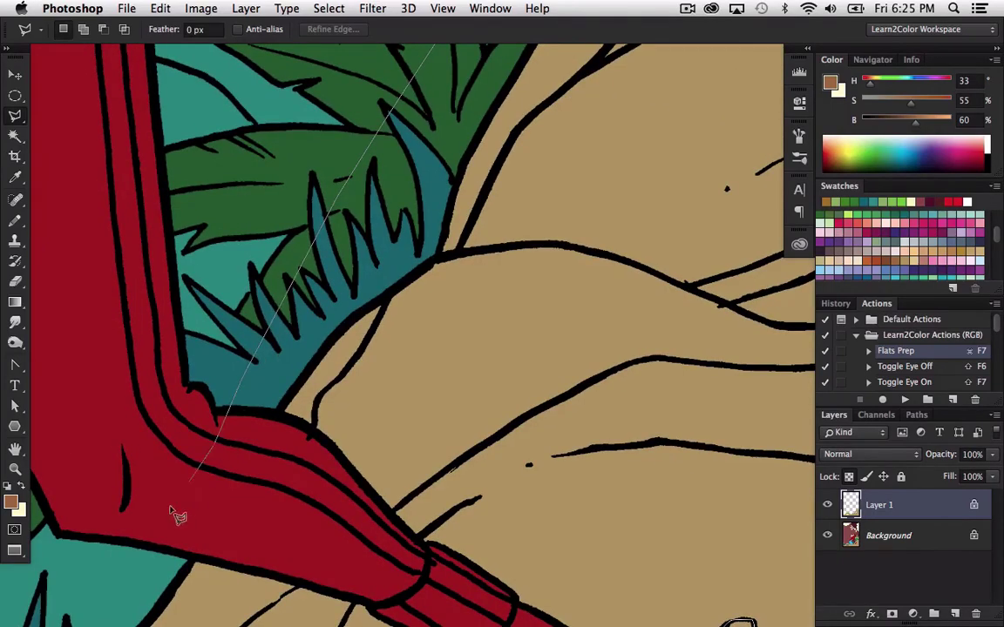
{"action": "mouse_move", "coordinate": [172, 509]}
{"action": "left_mouse_down"}
{"action": "mouse_move", "coordinate": [200, 426]}
{"action": "mouse_move", "coordinate": [298, 286]}
{"action": "left_mouse_up"}
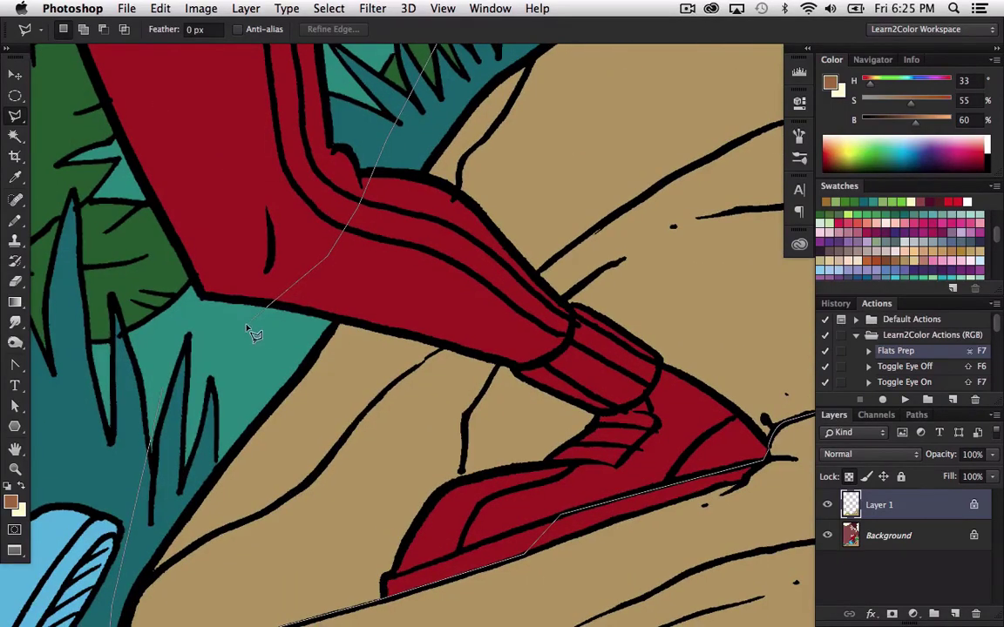
{"action": "double_click", "coordinate": [254, 343]}
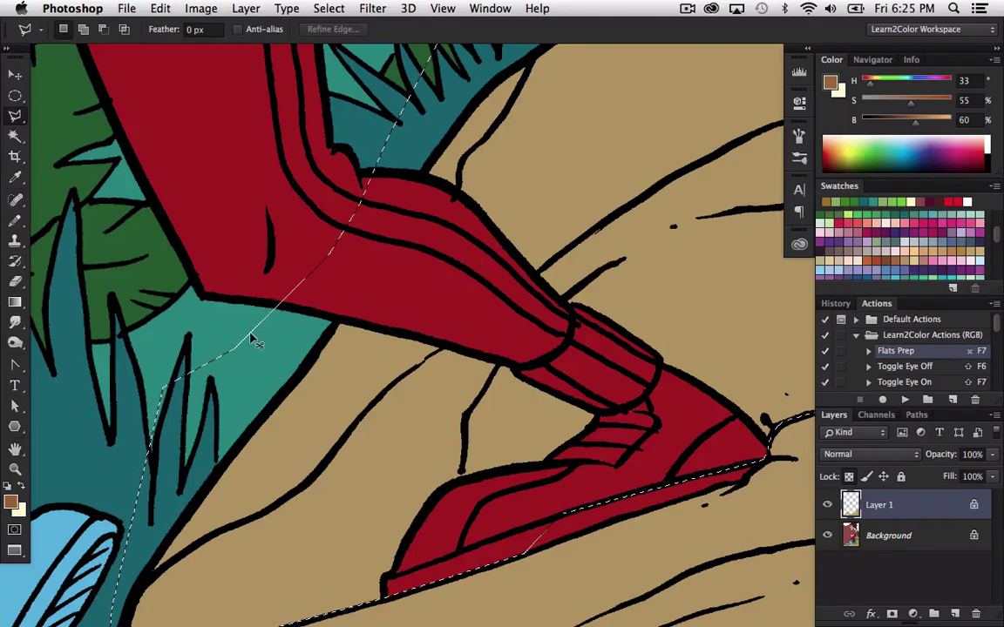
- Fill the selected rock mound with the darker foreground brown, deselect it and save the document
{"action": "key", "text": "alt+BackSpace"}
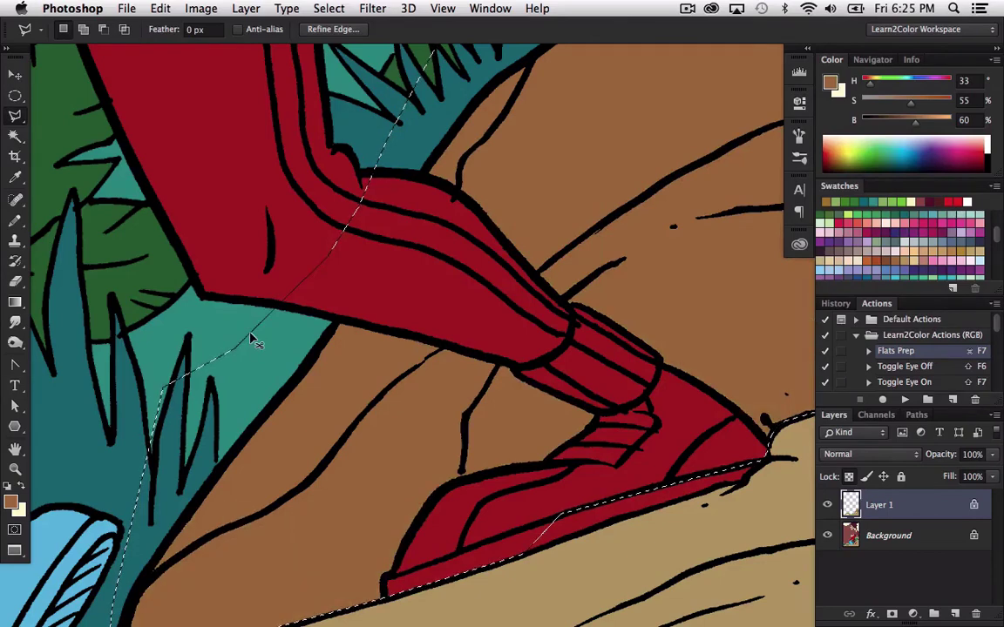
{"action": "key", "text": "super+d"}
{"action": "key", "text": "super+s"}
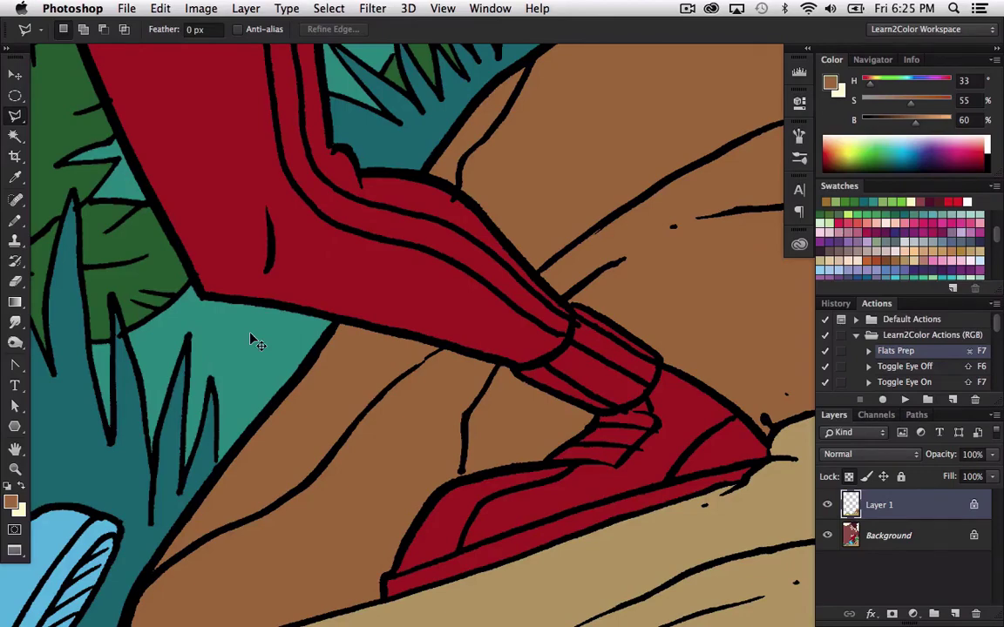
{"action": "key", "text": "super+0"}
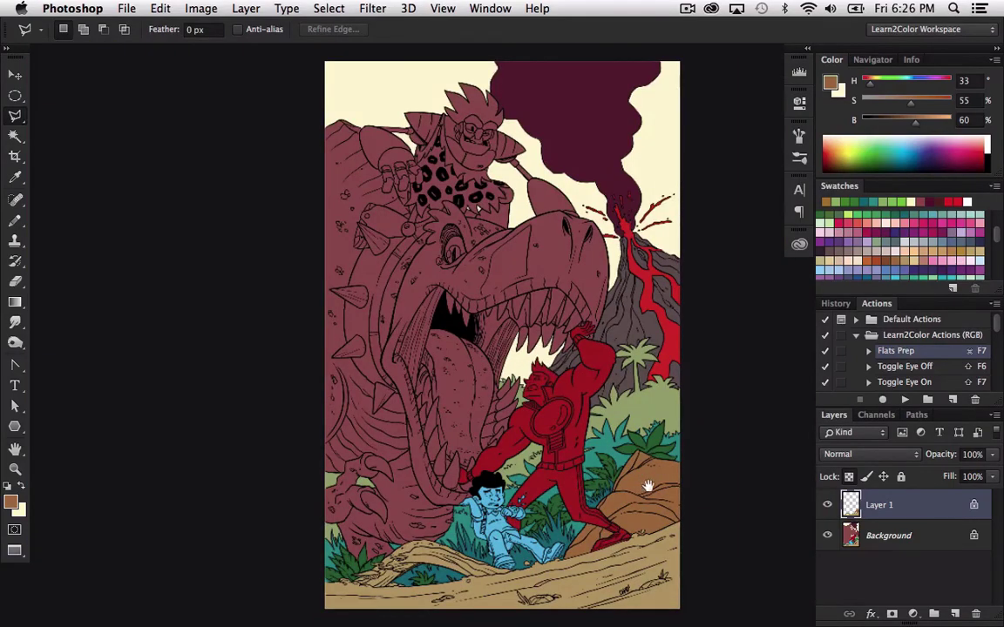
{"action": "left_click_drag", "start_coordinate": [648, 485], "coordinate": [576, 445]}
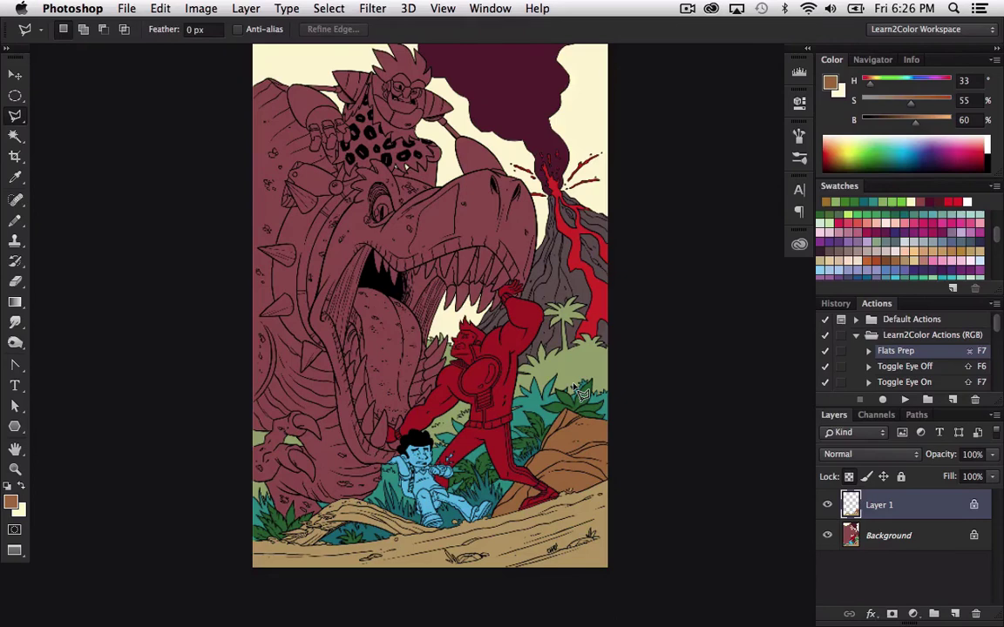